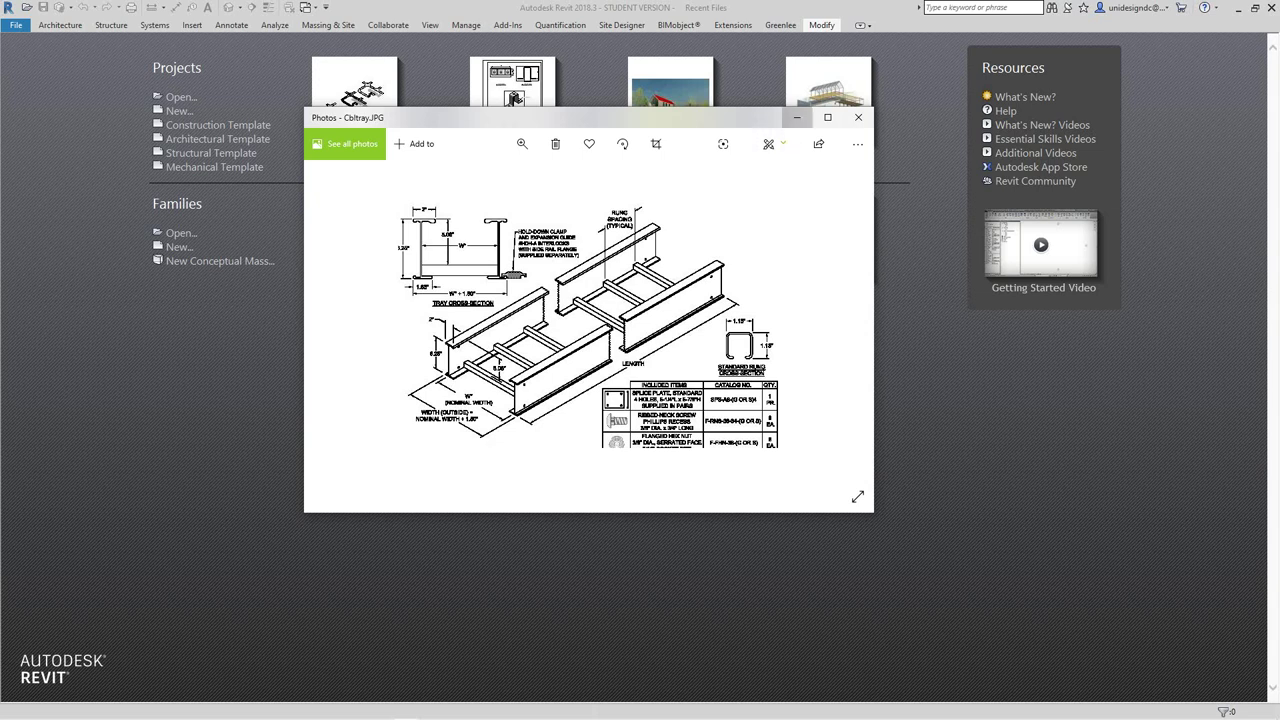
# Step: Close the cable tray reference image and open the family Ladder Horizontal Bend.rfa from the US Imperial library's Cable Tray Fittings folder
pyautogui.click(858, 117)
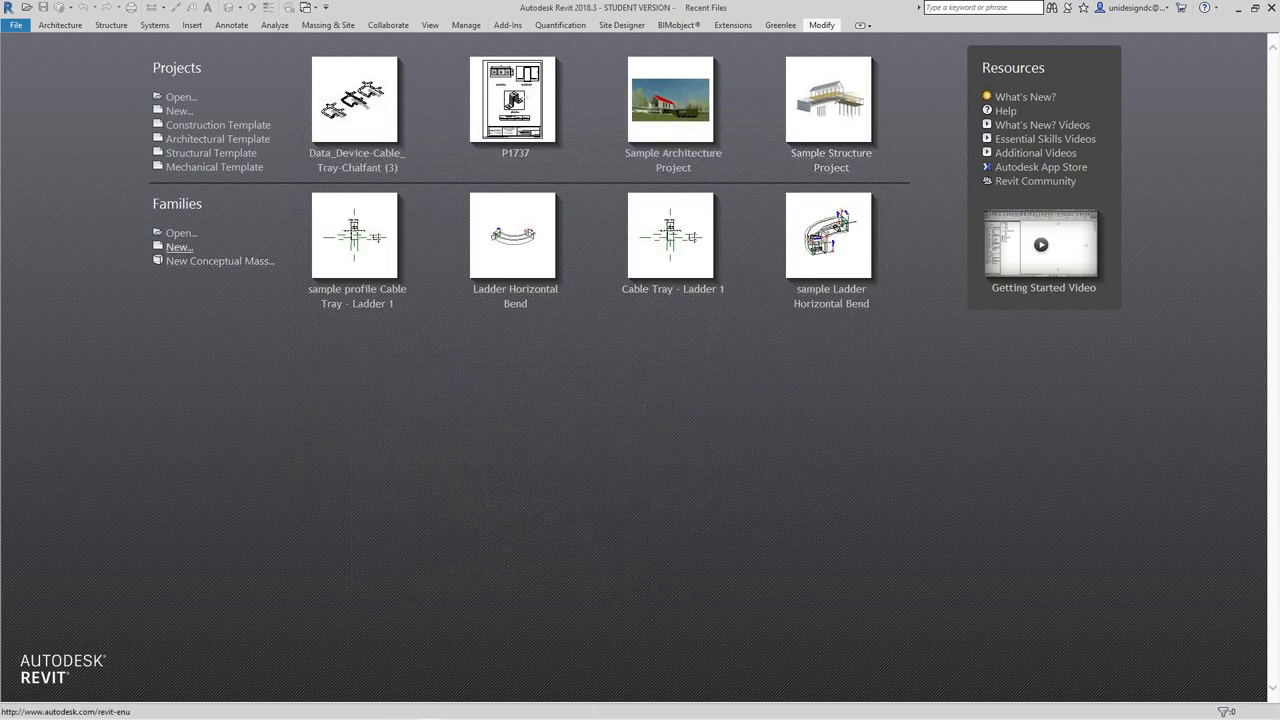
pyautogui.click(181, 233)
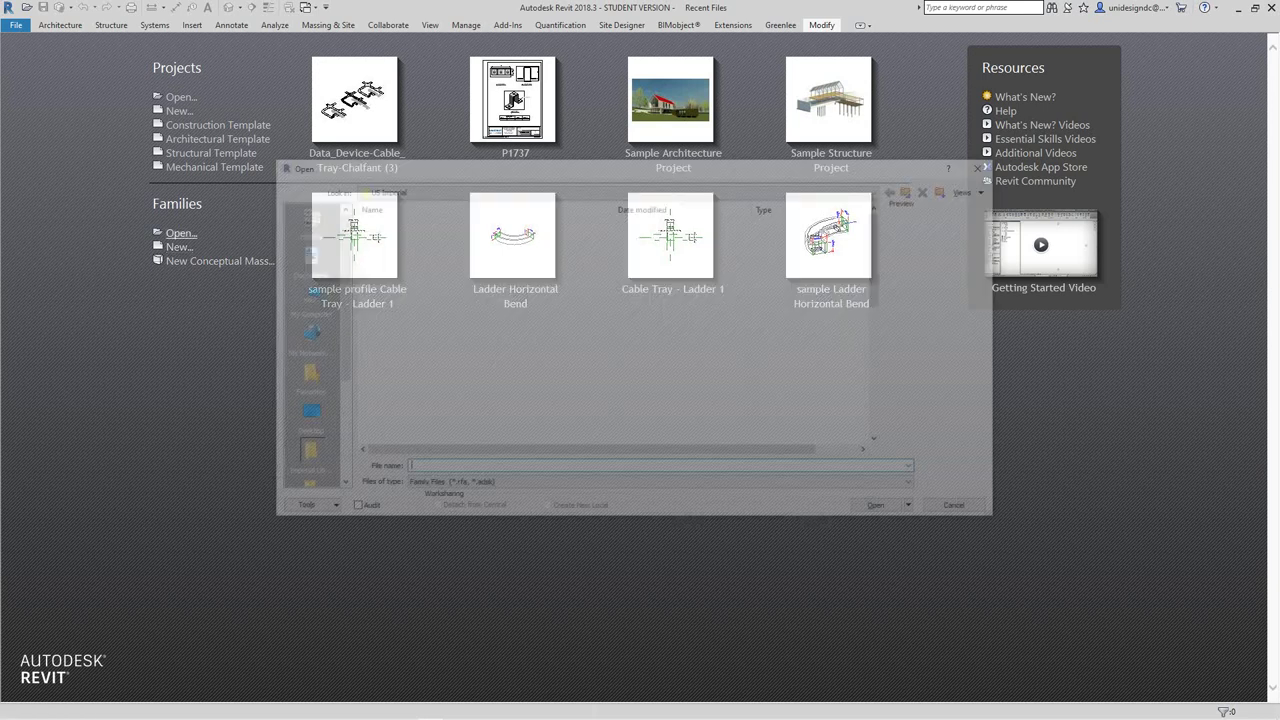
pyautogui.scroll(-6, 615, 325)
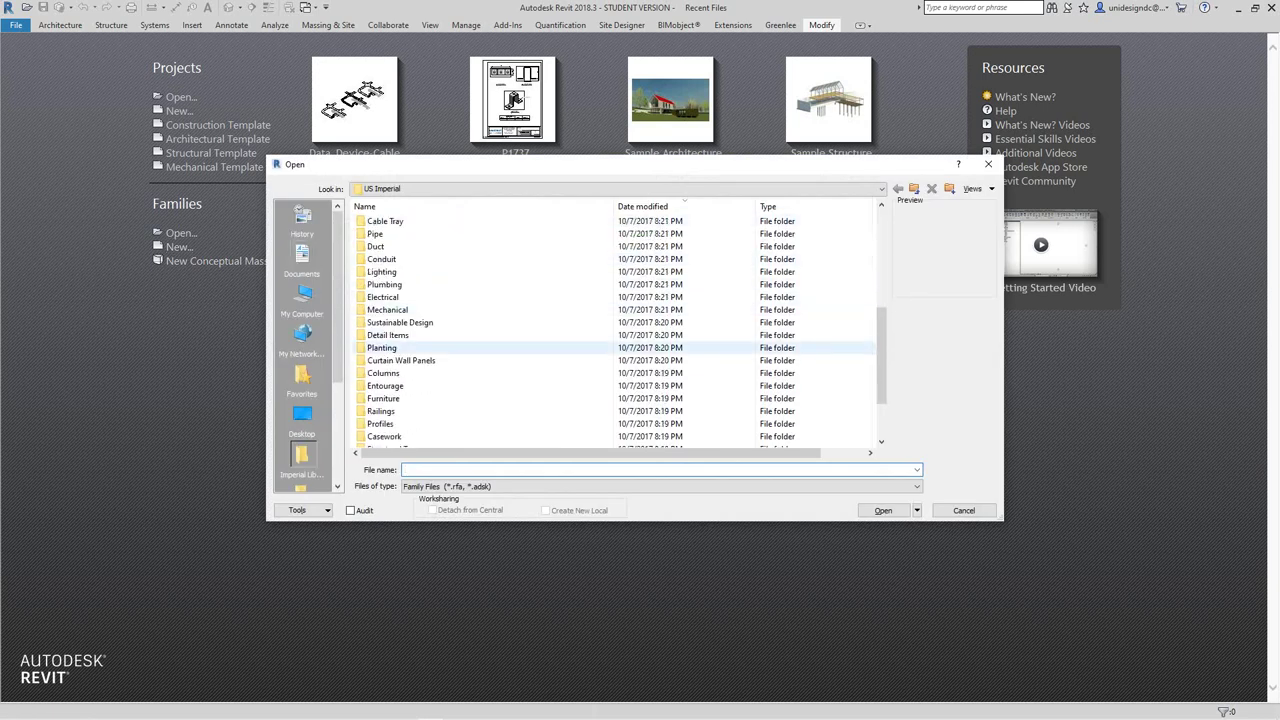
pyautogui.scroll(-2, 615, 325)
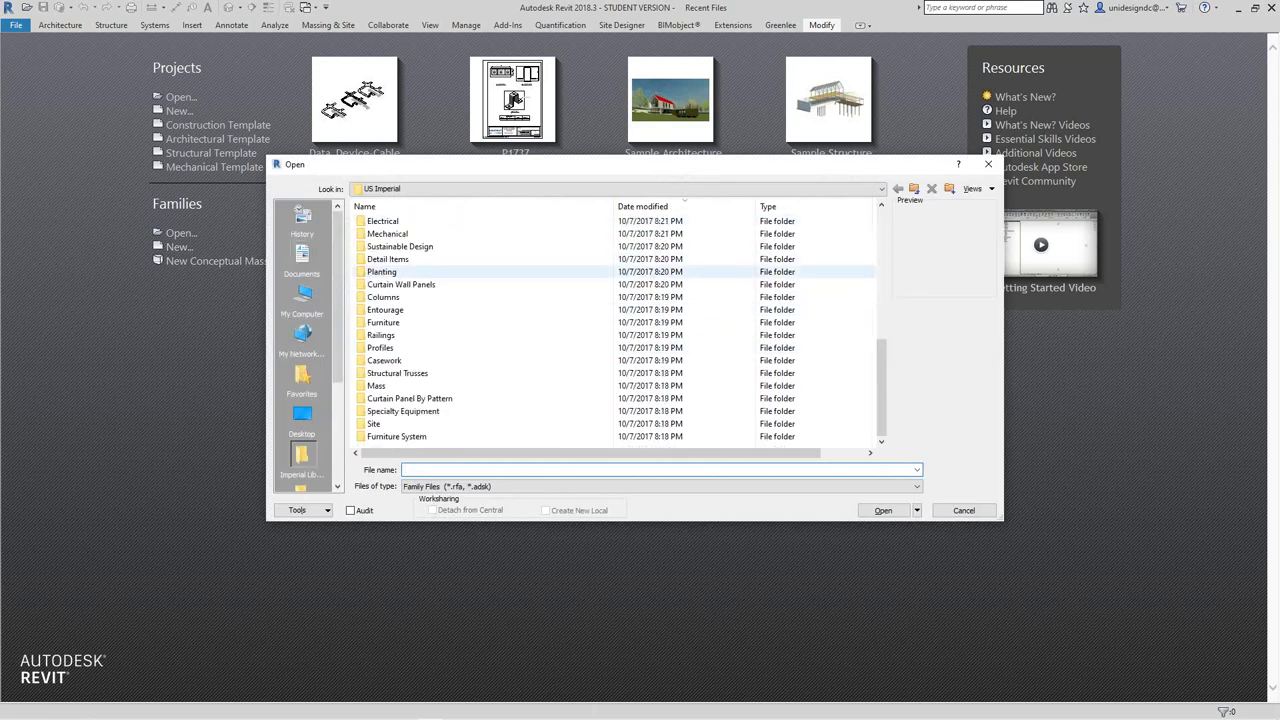
pyautogui.scroll(3, 615, 325)
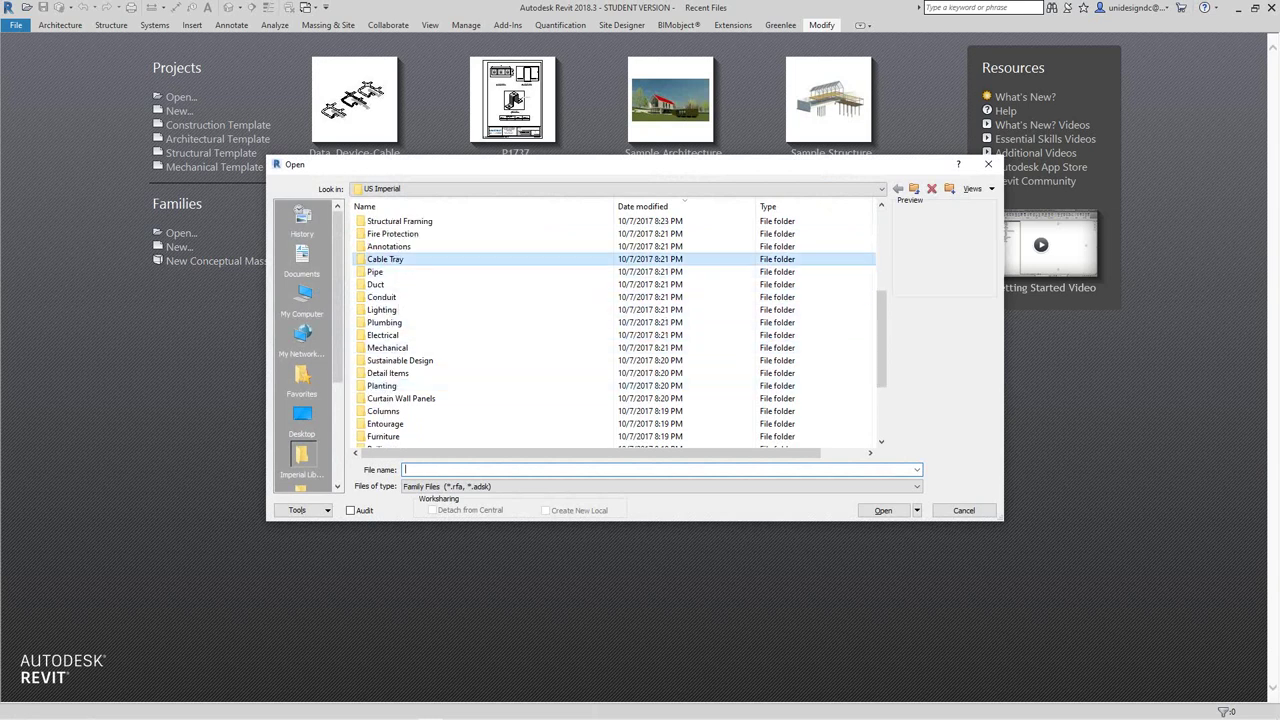
pyautogui.doubleClick(385, 259)
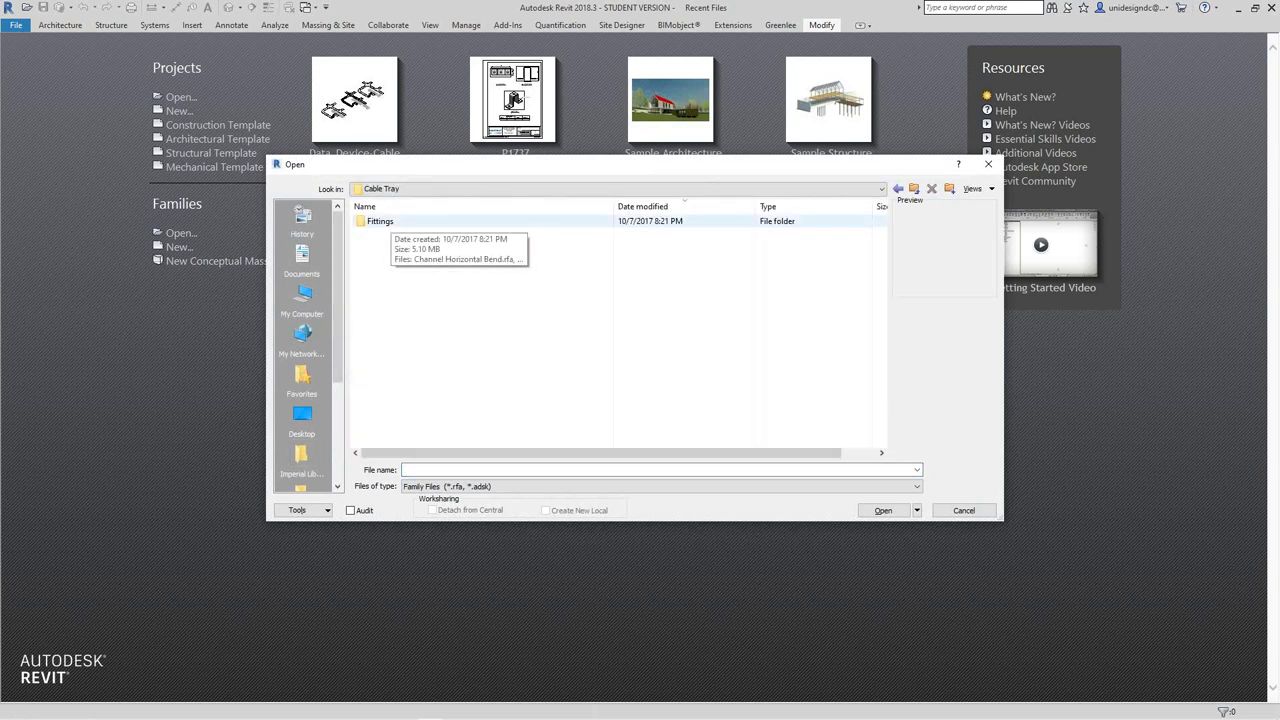
pyautogui.doubleClick(380, 221)
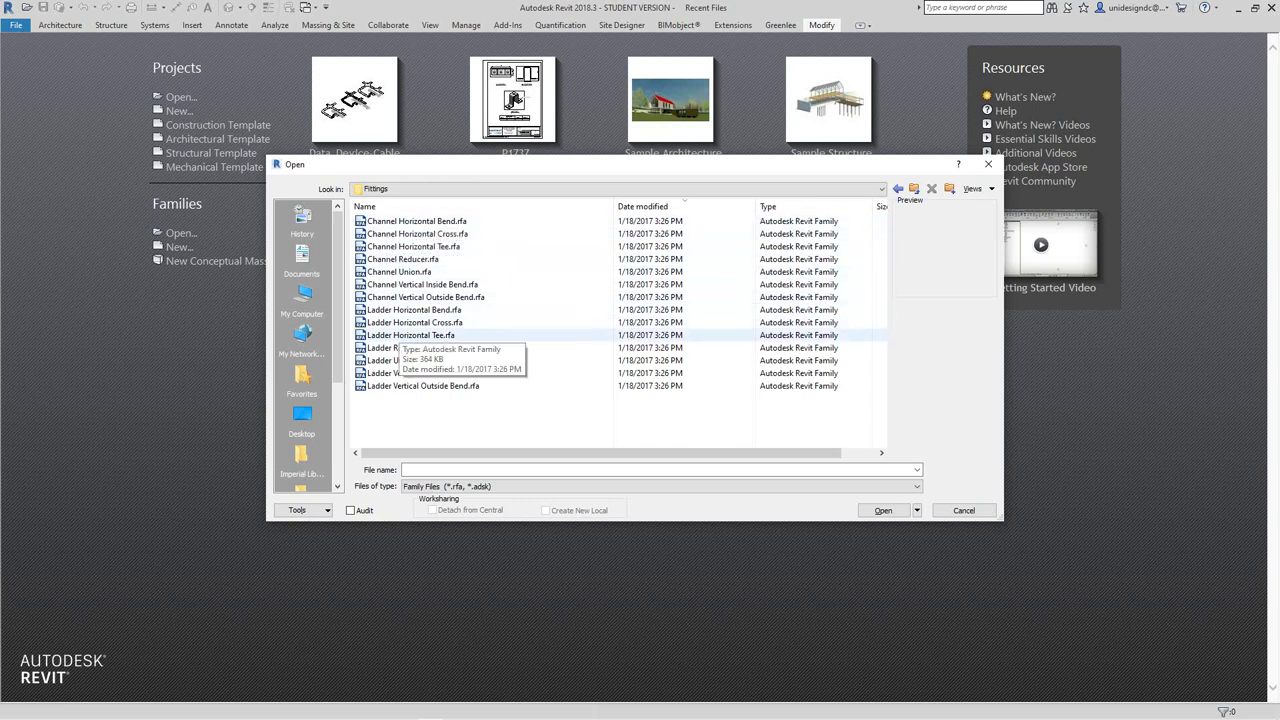
pyautogui.click(410, 310)
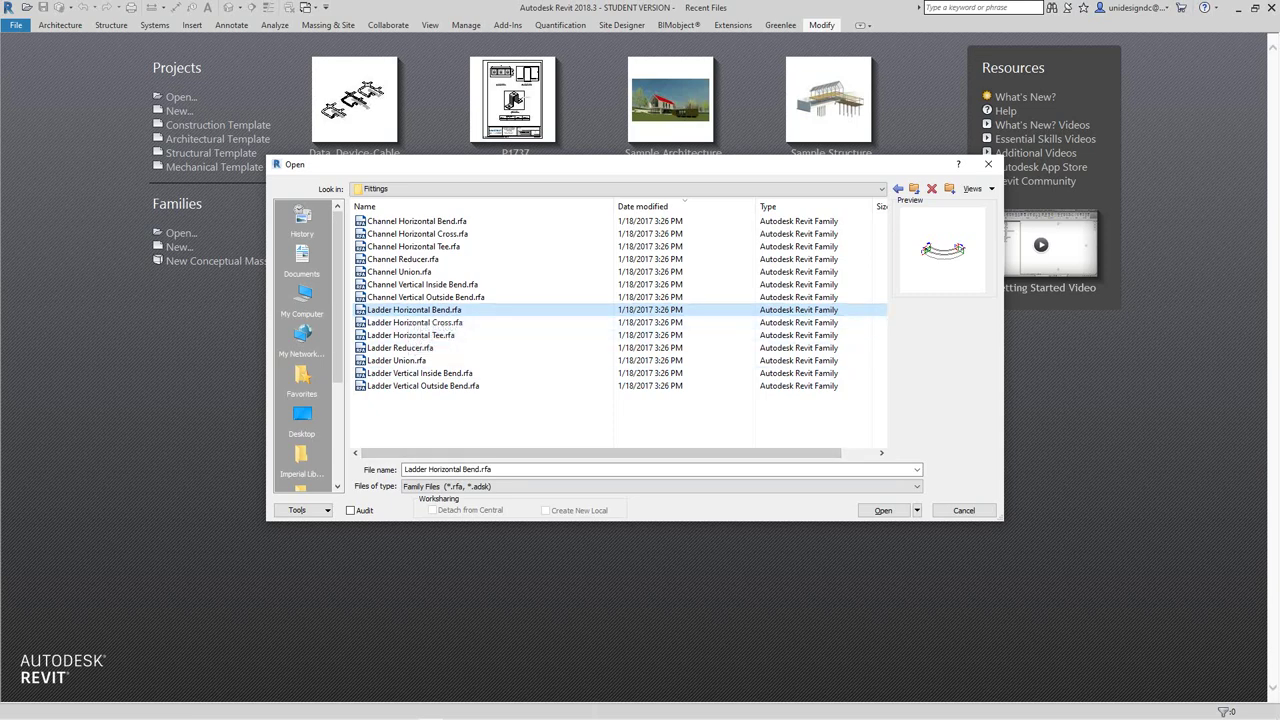
pyautogui.click(883, 510)
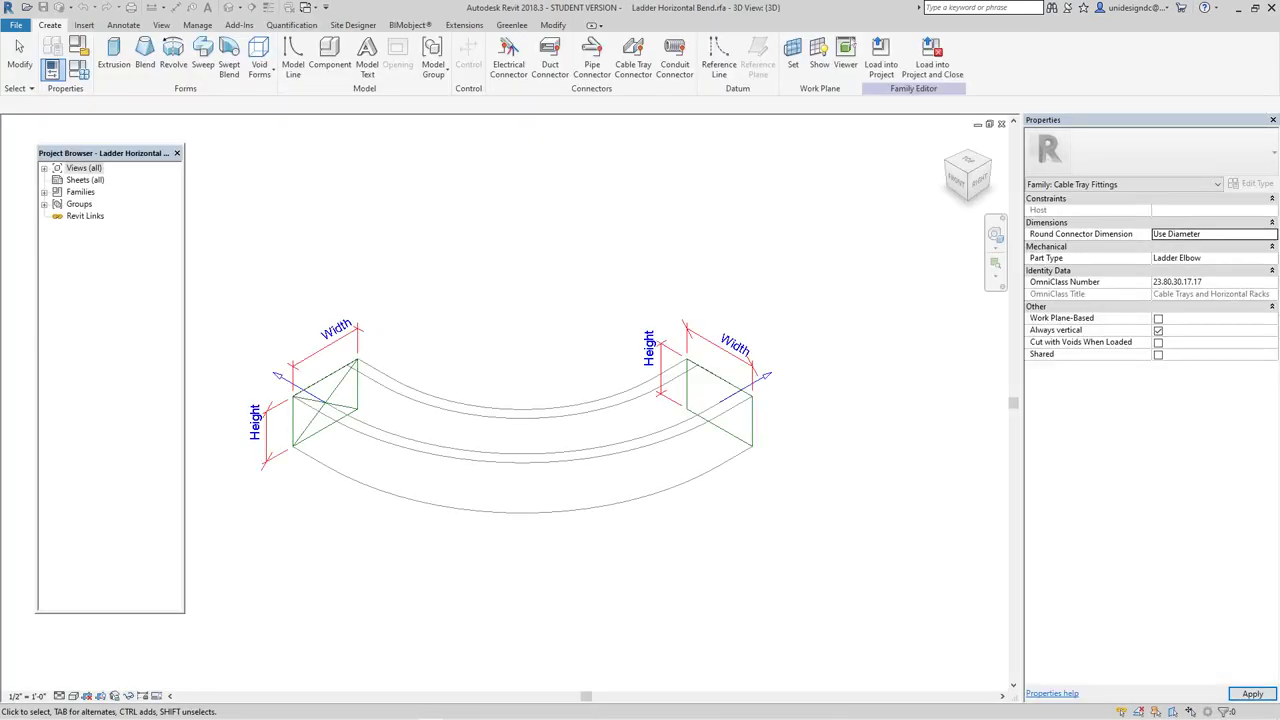
# Step: Set the 3D view of the ladder bend to Wireframe visual style and Fine detail level
pyautogui.scroll(-1, 740, 442)
pyautogui.middleClick(740, 442)
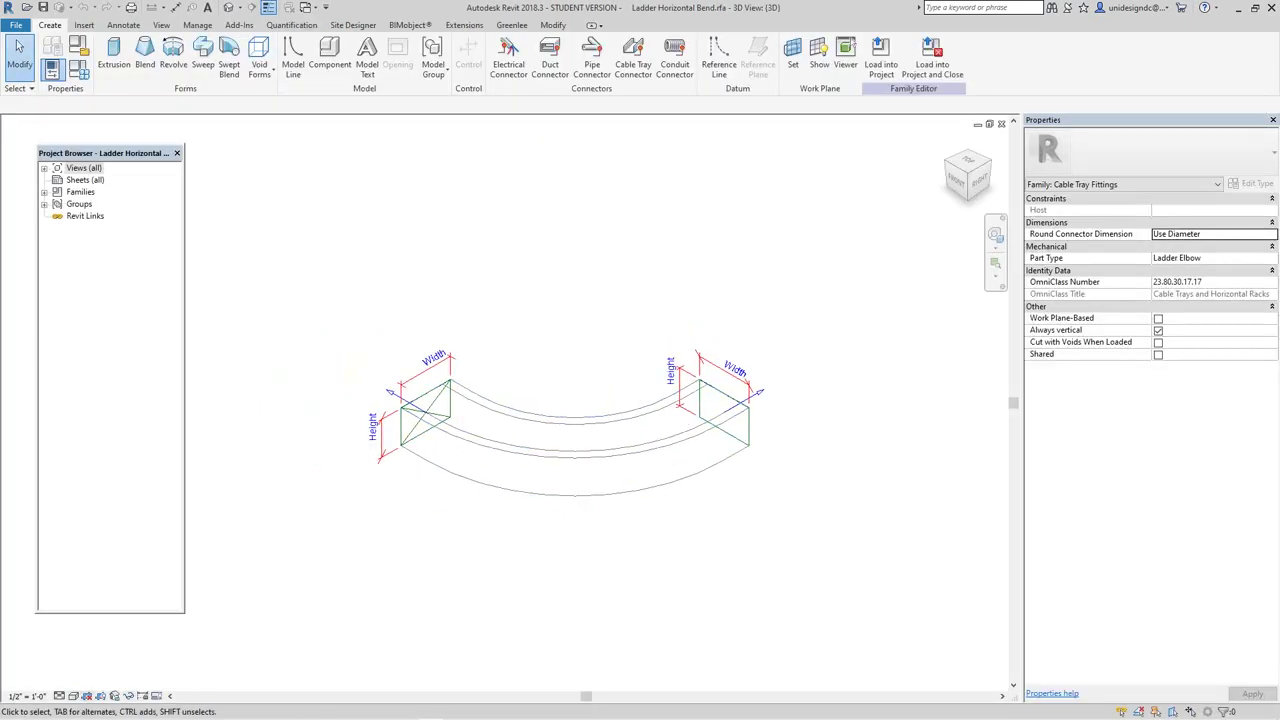
pyautogui.click(73, 696)
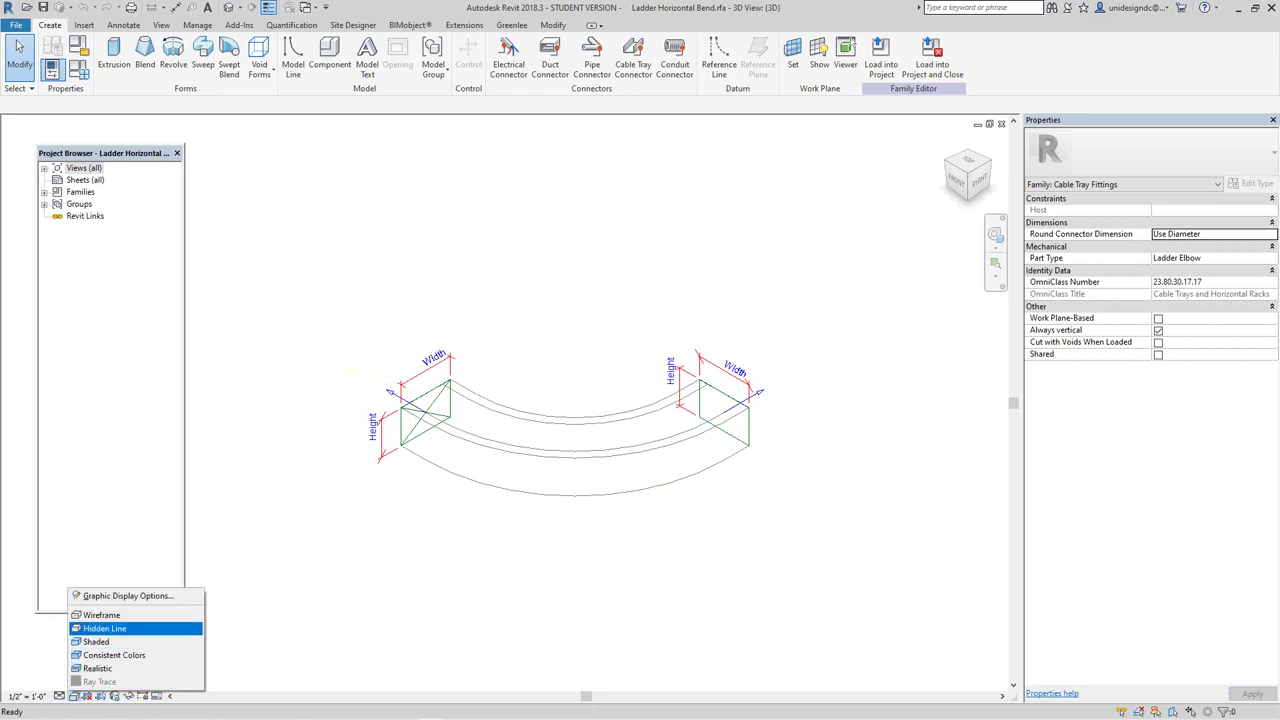
pyautogui.click(101, 615)
pyautogui.click(59, 696)
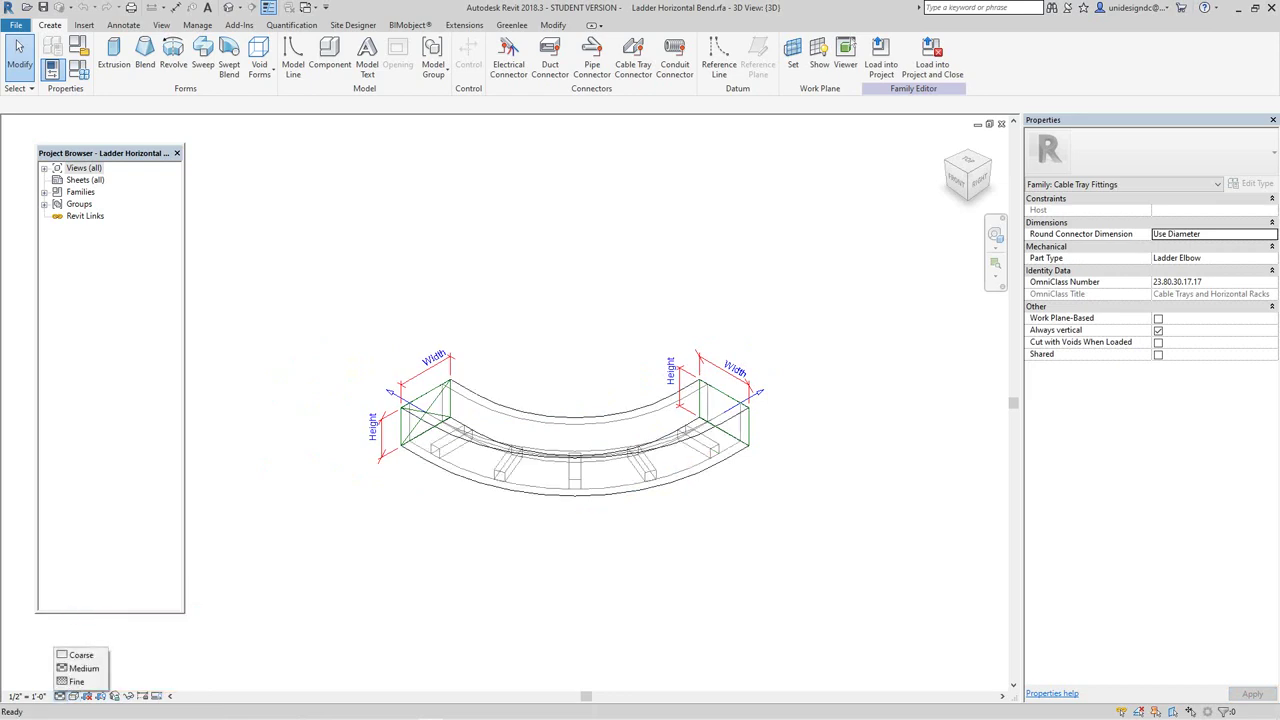
pyautogui.click(78, 682)
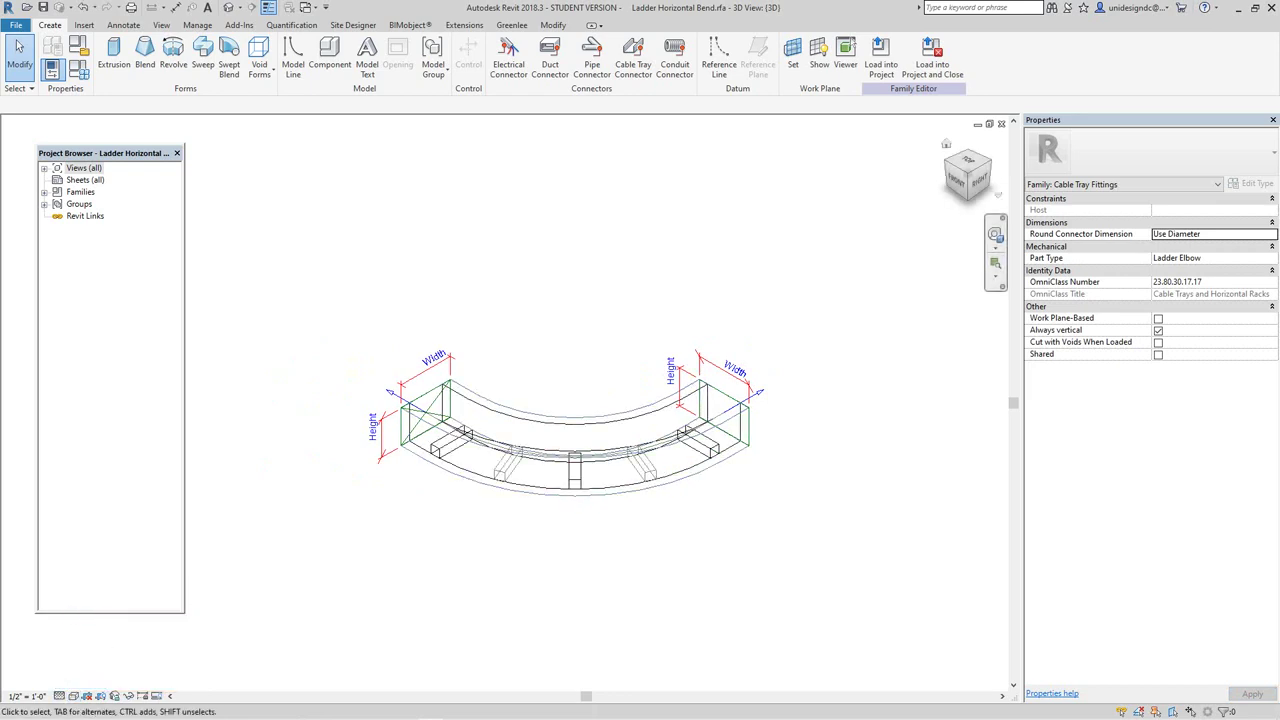
# Step: Examine the ladder bend's swept side rails, rungs and connector end from a rotated 3D viewpoint
pyautogui.moveTo(978, 182)
pyautogui.mouseDown()
pyautogui.moveTo(924, 228)
pyautogui.moveTo(901, 202)
pyautogui.moveTo(924, 181)
pyautogui.moveTo(957, 222)
pyautogui.moveTo(928, 198)
pyautogui.moveTo(906, 222)
pyautogui.moveTo(907, 196)
pyautogui.moveTo(926, 182)
pyautogui.mouseUp()
pyautogui.keyDown('shift'); pyautogui.moveTo(570, 390); pyautogui.dragTo(701, 410, button='middle'); pyautogui.keyUp('shift')
pyautogui.scroll(2, 598, 369)
pyautogui.scroll(2, 668, 460)
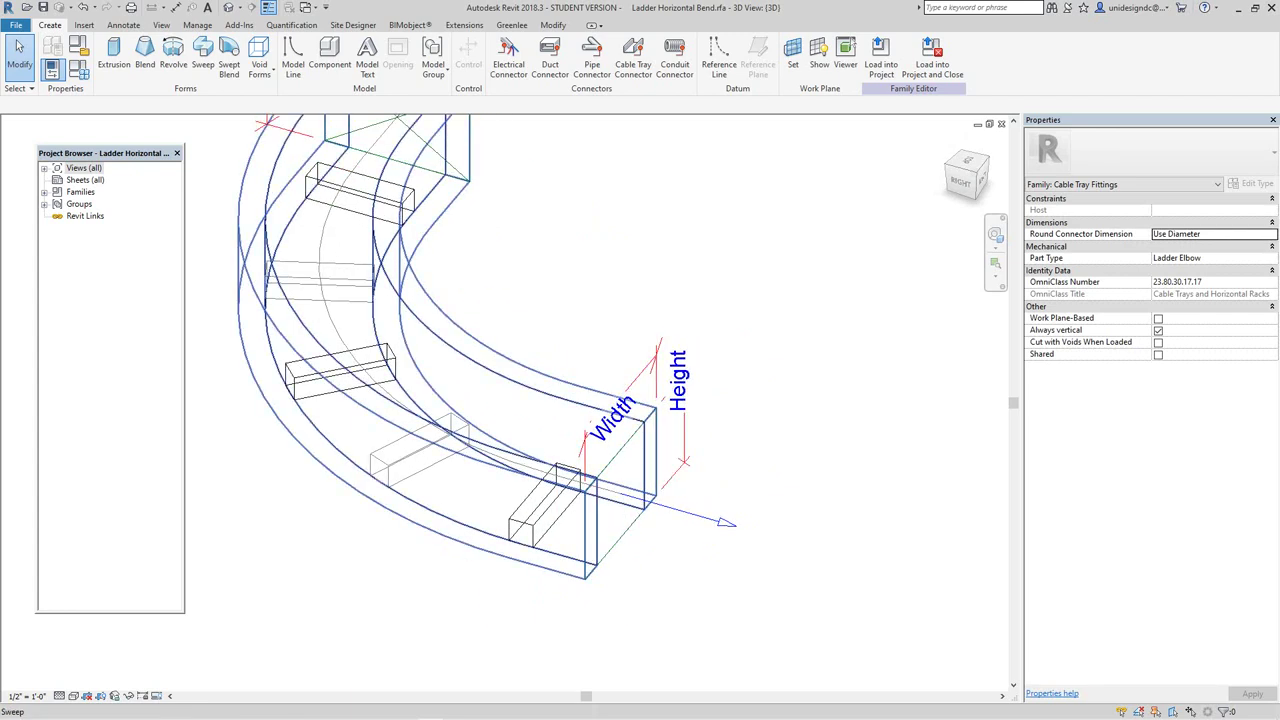
pyautogui.scroll(1, 638, 460)
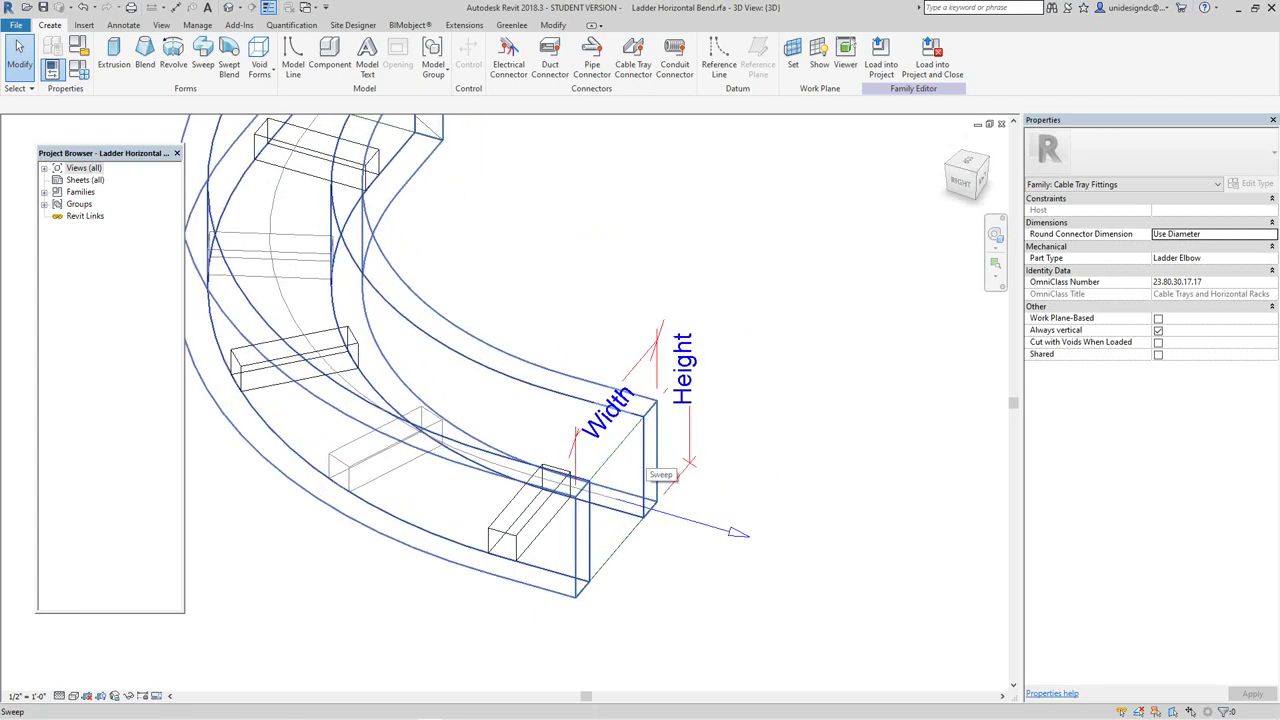
pyautogui.scroll(-5, 655, 468)
pyautogui.scroll(1, 655, 468)
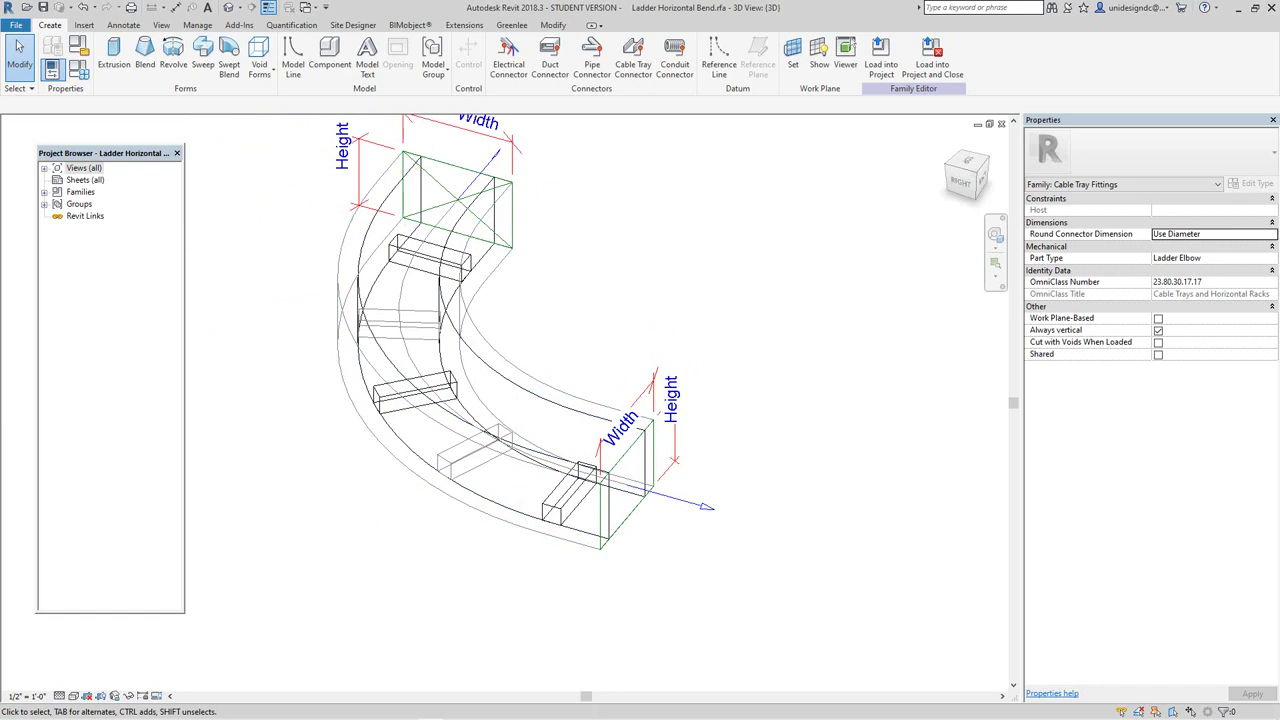
# Step: Open the nested profile family Cable Tray - Ladder 1 for editing
pyautogui.click(44, 192)
pyautogui.click(58, 216)
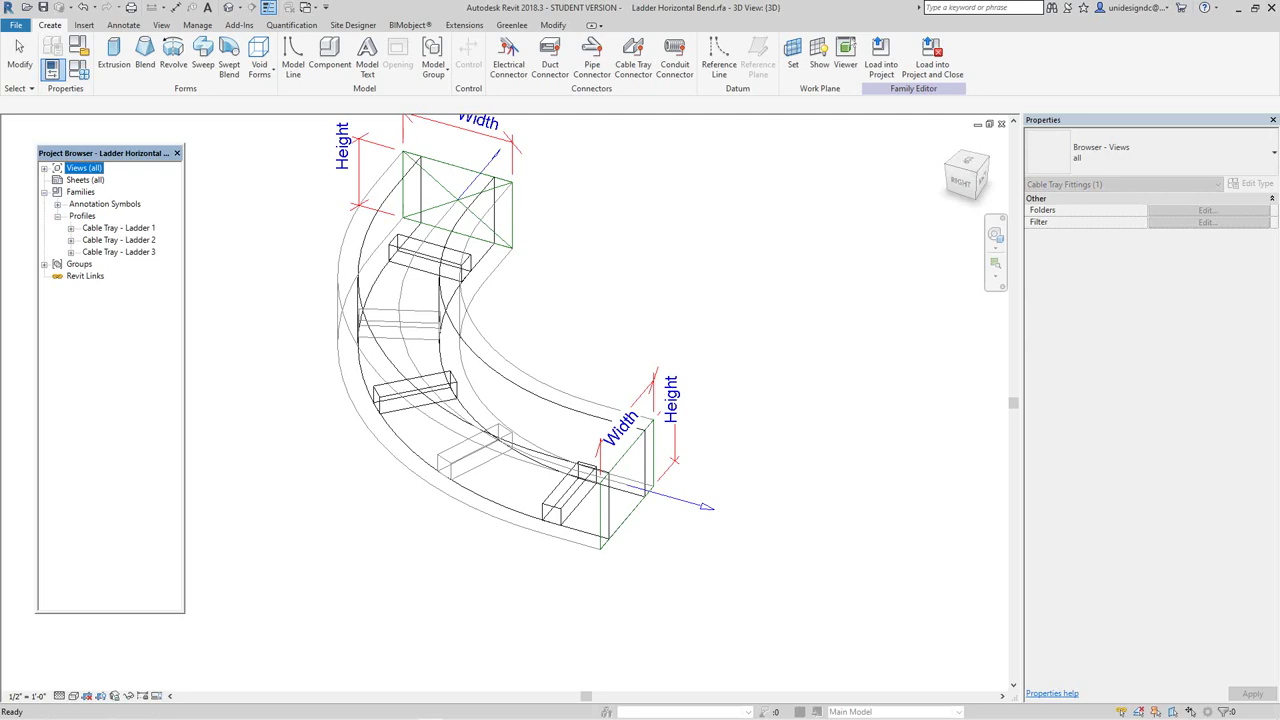
pyautogui.click(118, 228)
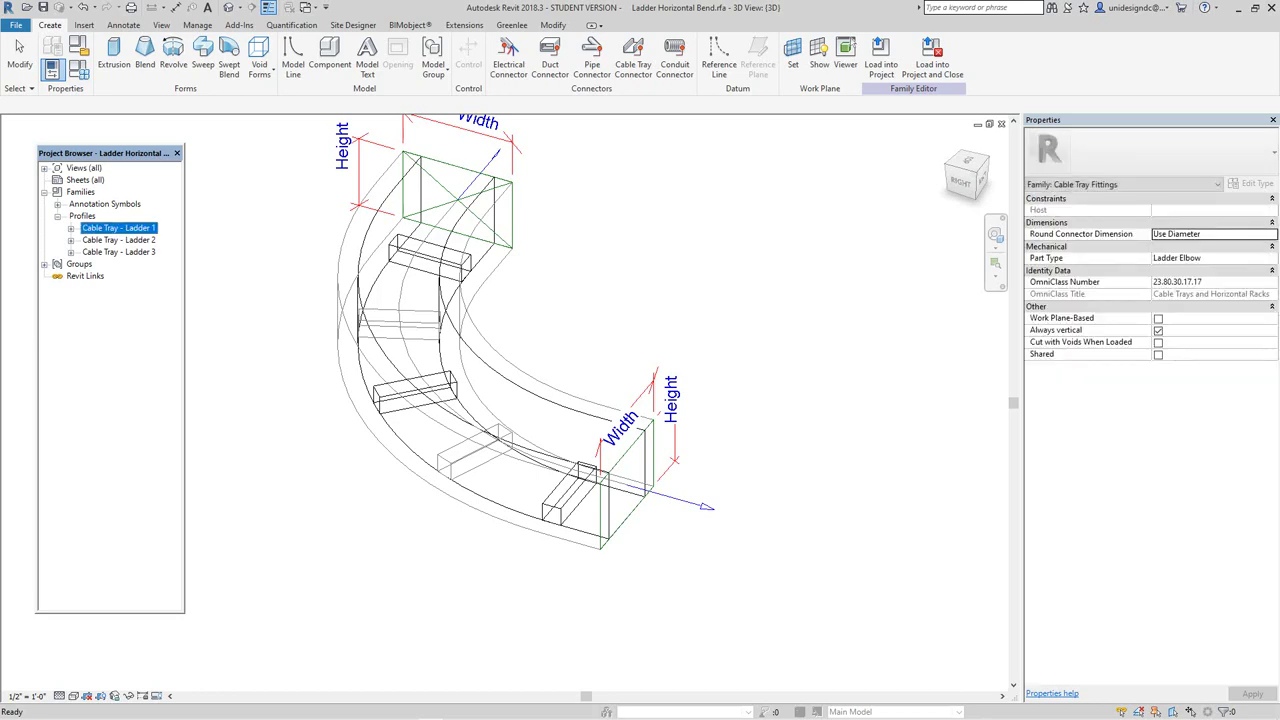
pyautogui.rightClick(118, 228)
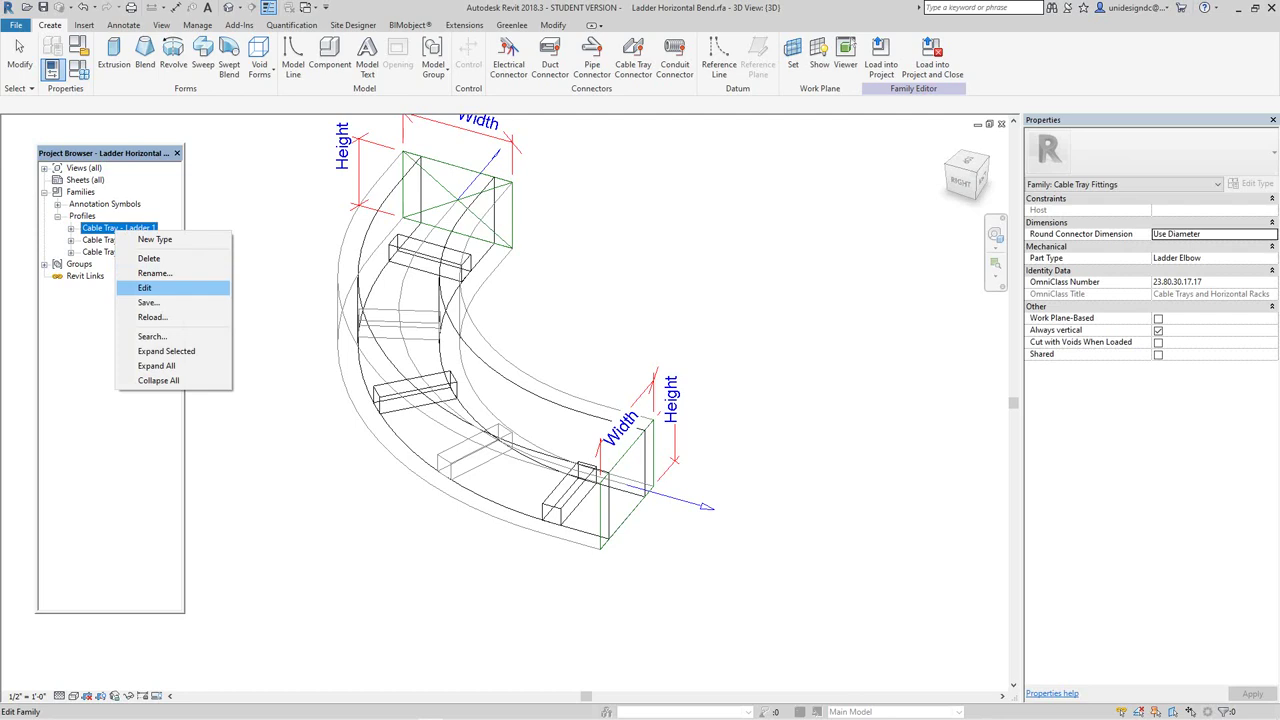
pyautogui.click(145, 288)
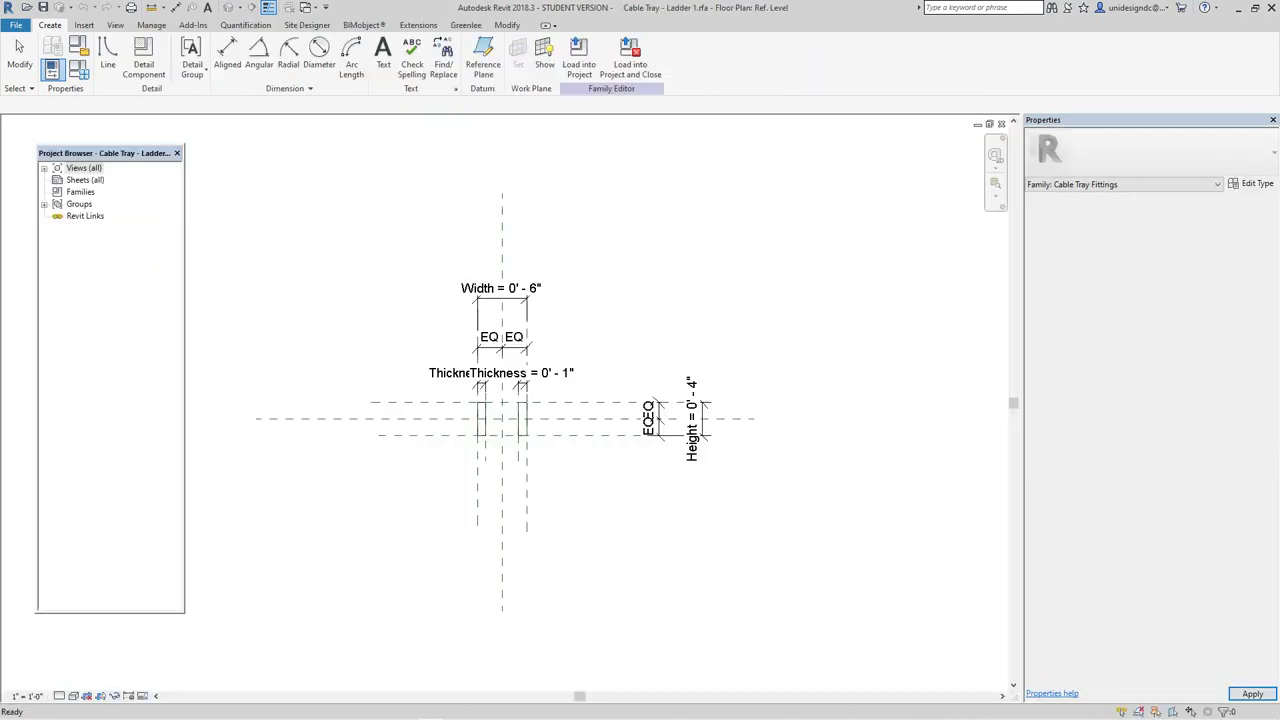
# Step: Review the profile's two rail outlines and check its dimension parameters in Family Types
pyautogui.scroll(5, 500, 437)
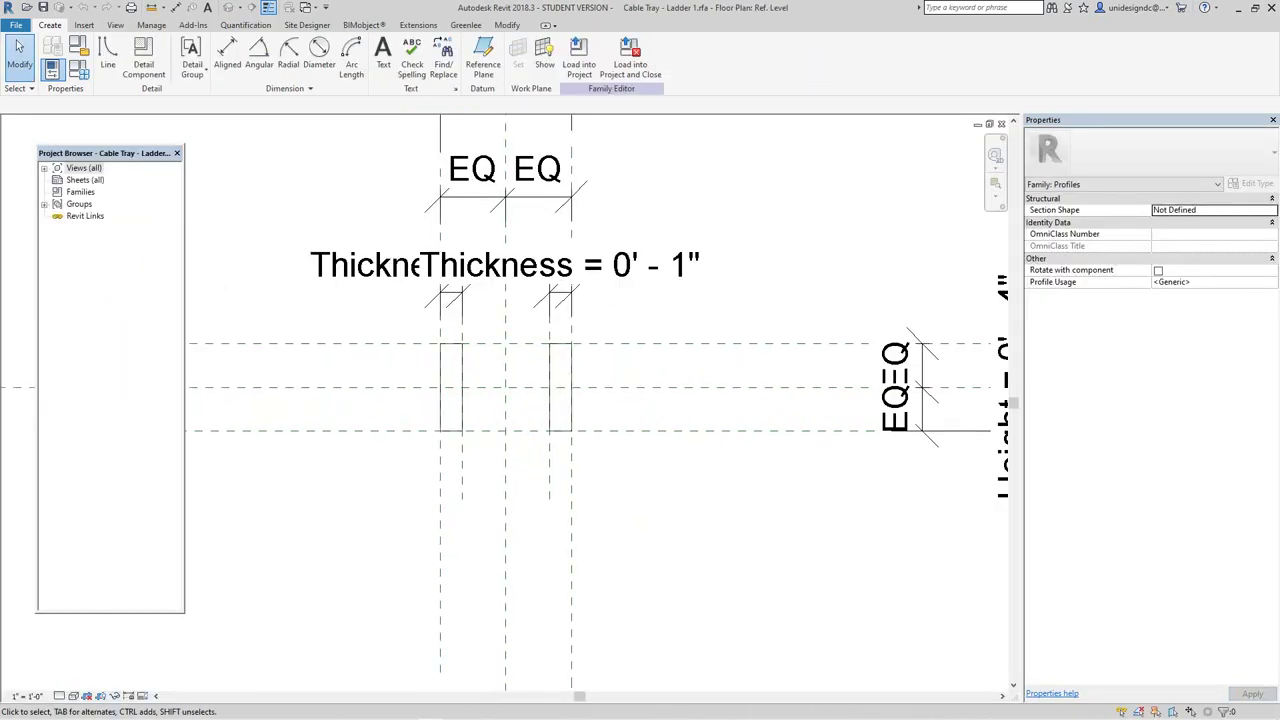
pyautogui.scroll(3, 378, 380)
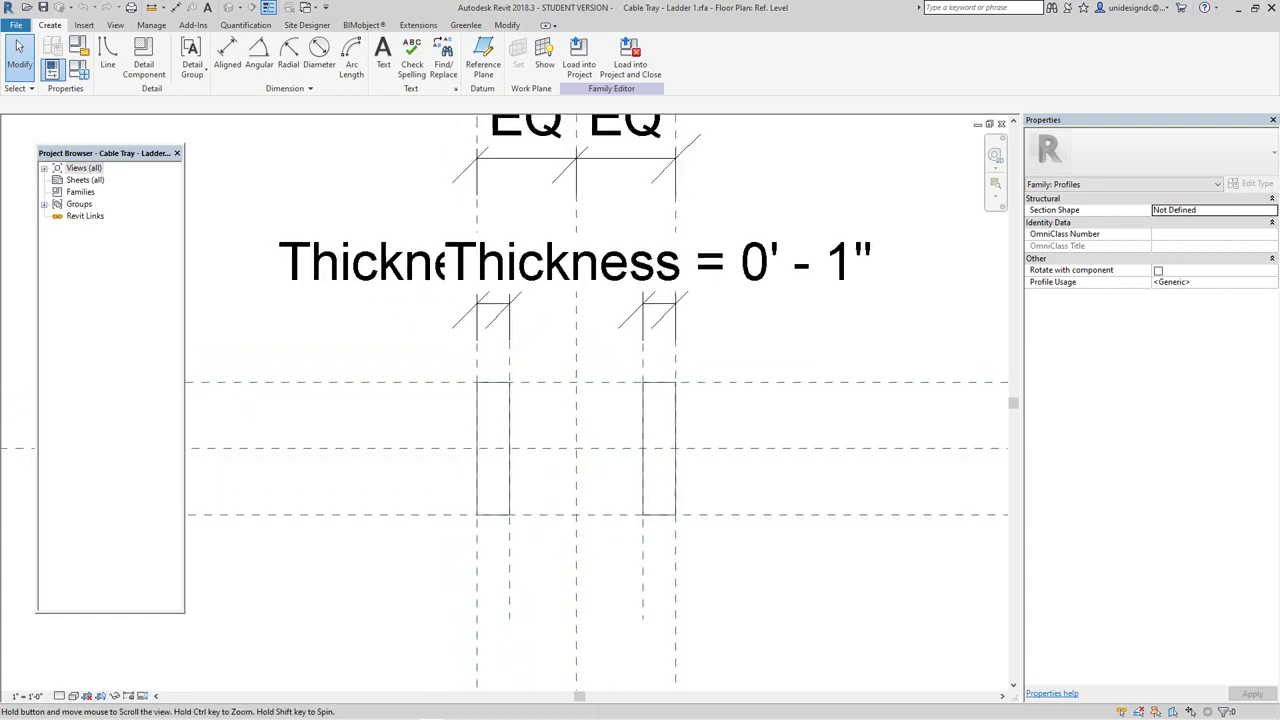
pyautogui.scroll(2, 498, 370)
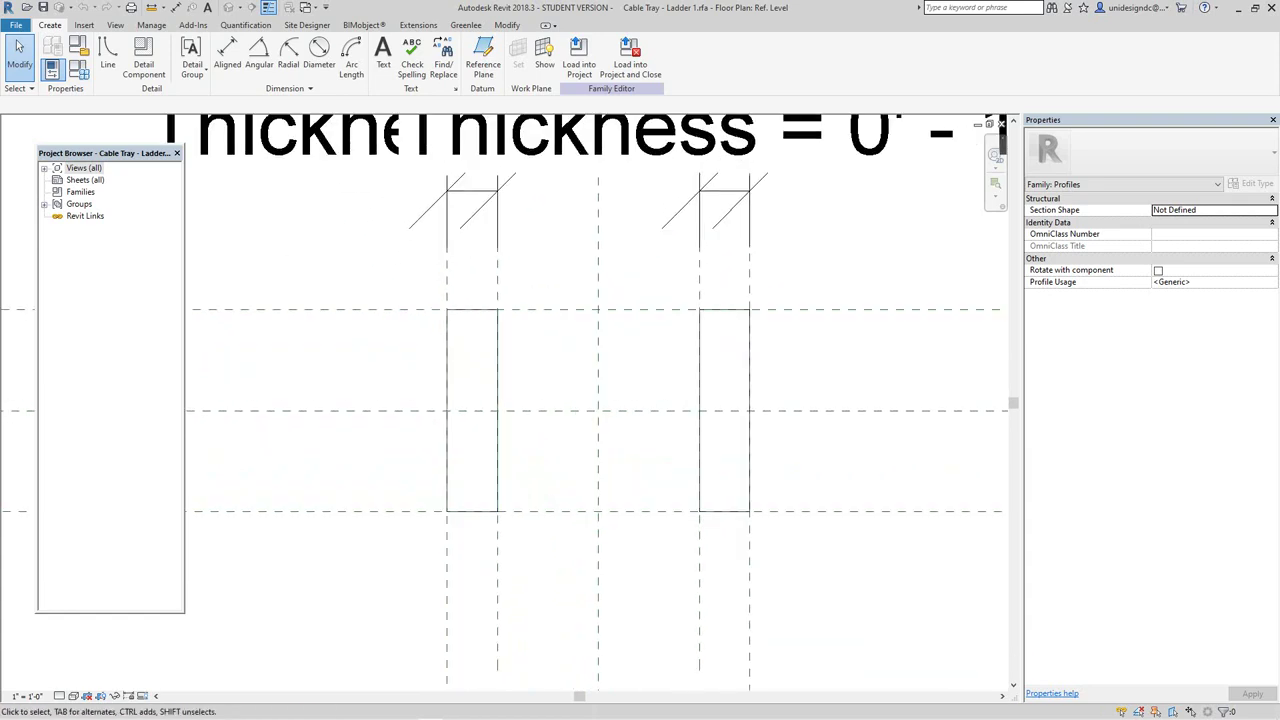
pyautogui.scroll(-5, 550, 505)
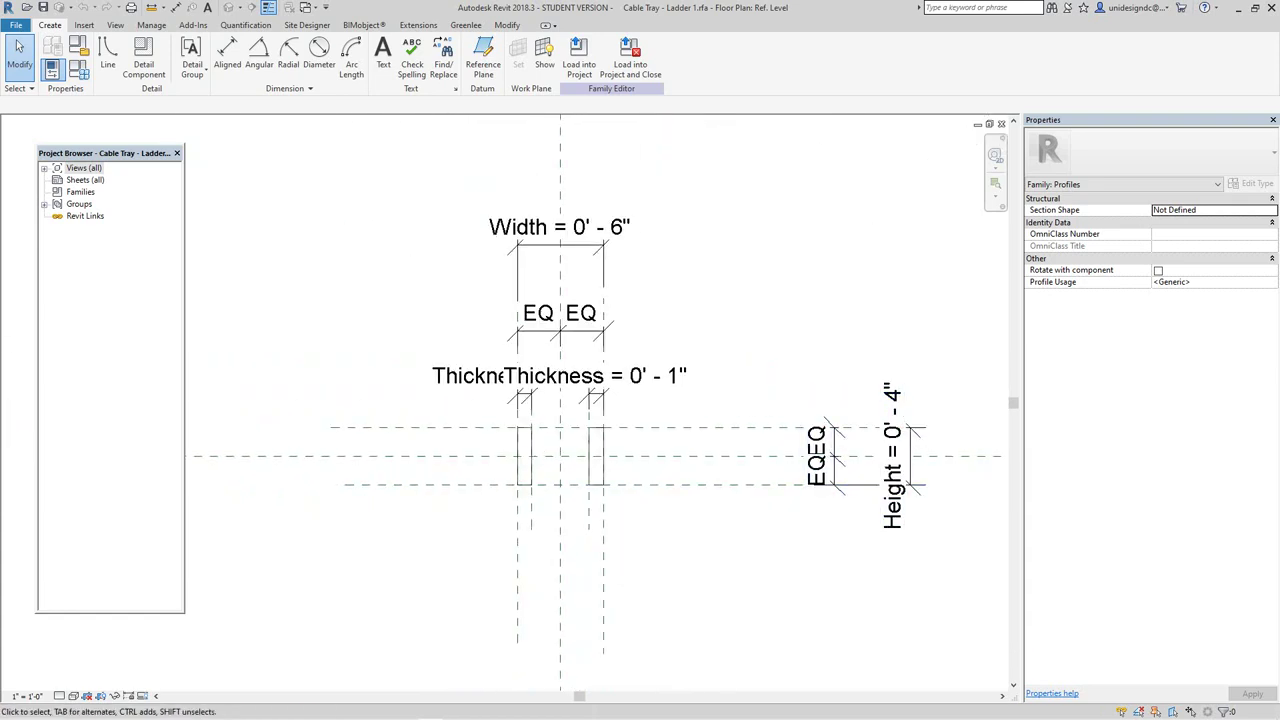
pyautogui.click(79, 70)
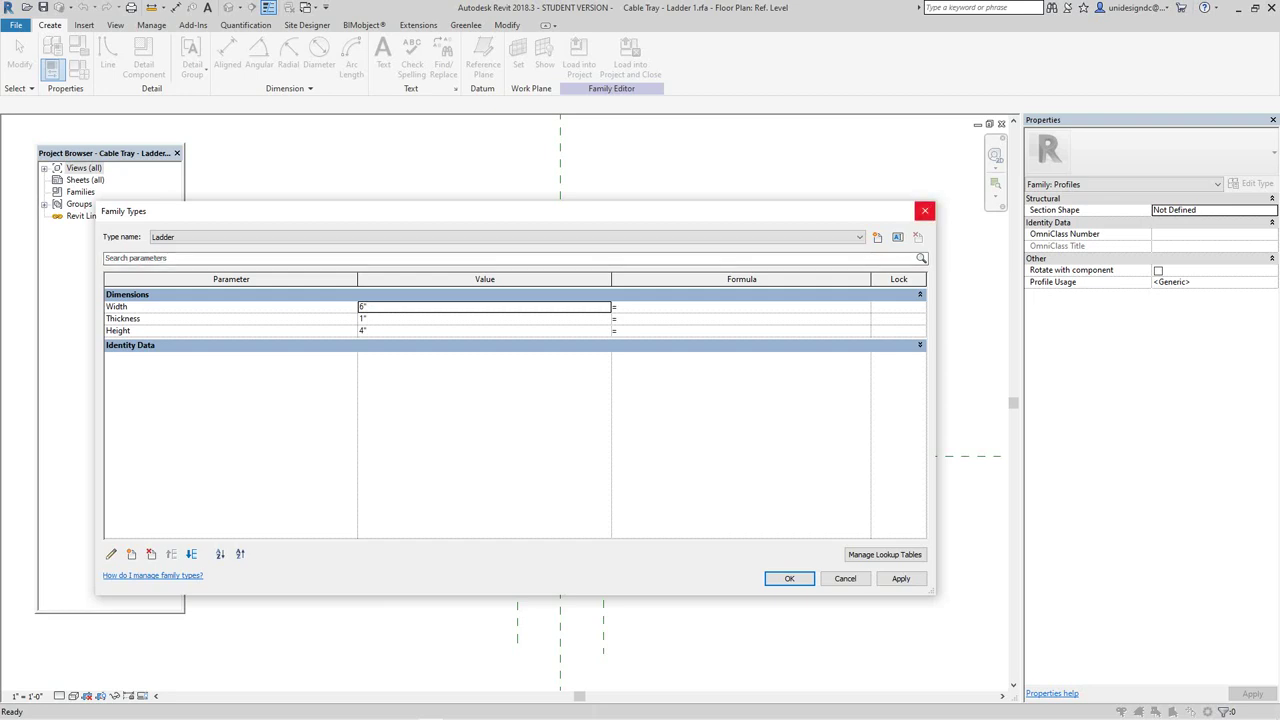
pyautogui.click(924, 210)
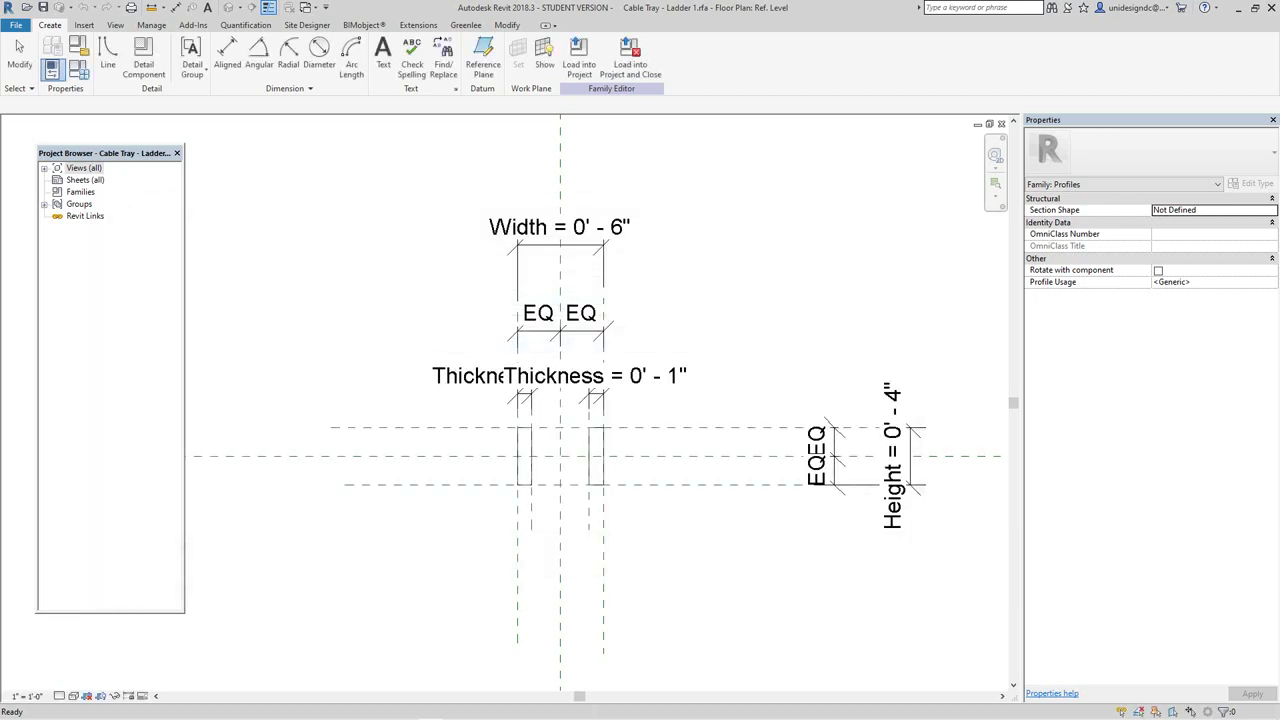
# Step: Inspect how the rail rectangles relate to the reference planes and the Thickness, Width and Height dimensions
pyautogui.scroll(3, 567, 460)
pyautogui.moveTo(635, 450); pyautogui.dragTo(569, 508, button='middle')
pyautogui.scroll(3, 569, 506)
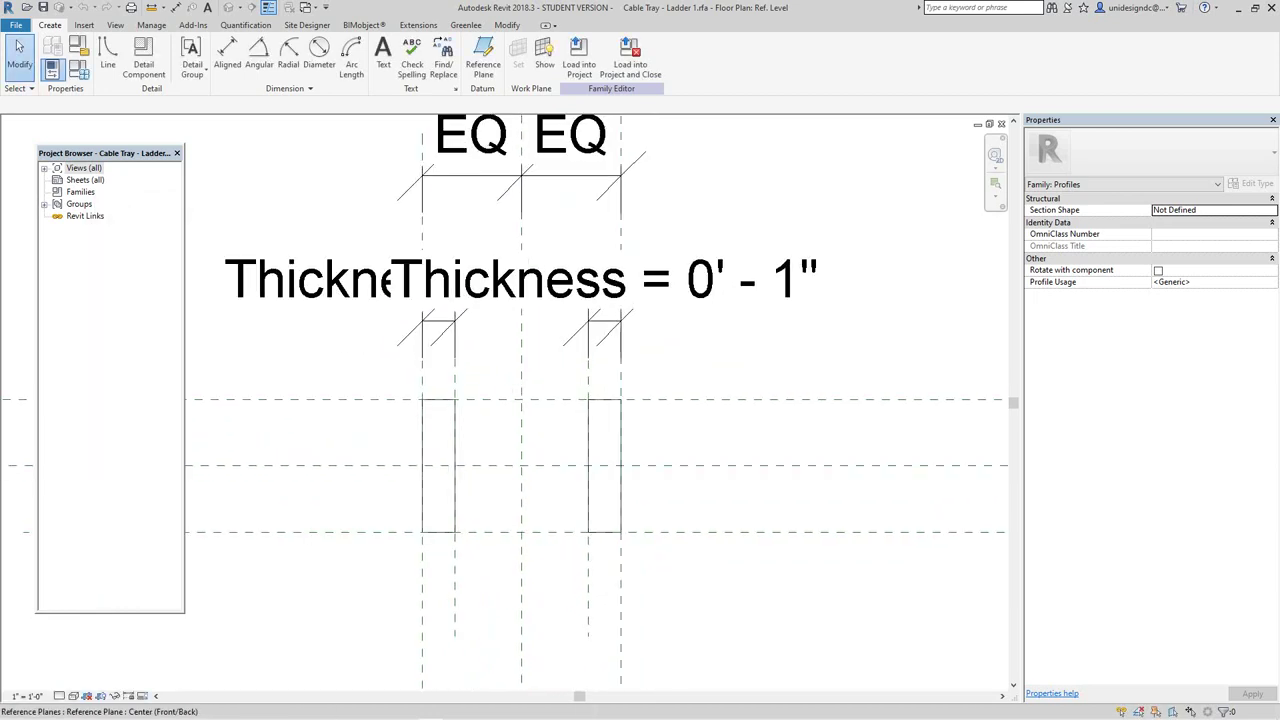
pyautogui.scroll(-1, 567, 460)
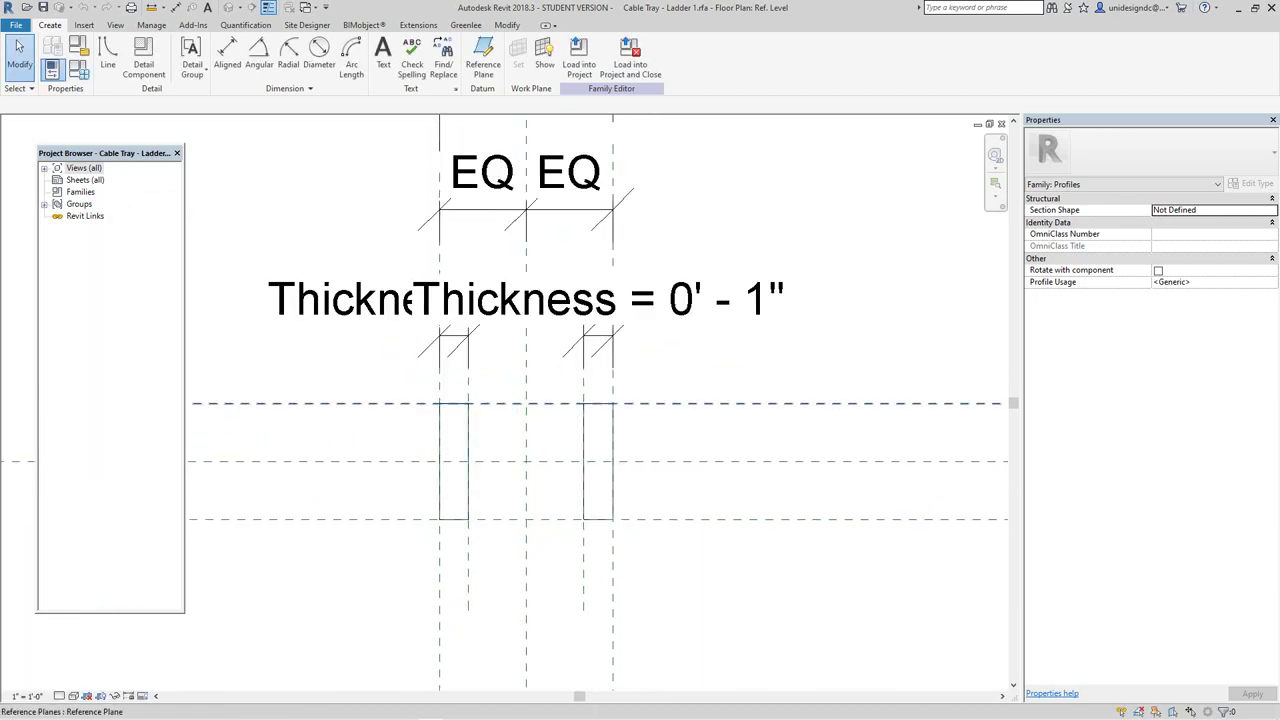
pyautogui.scroll(-1, 486, 433)
pyautogui.moveTo(486, 433); pyautogui.dragTo(491, 437, button='middle')
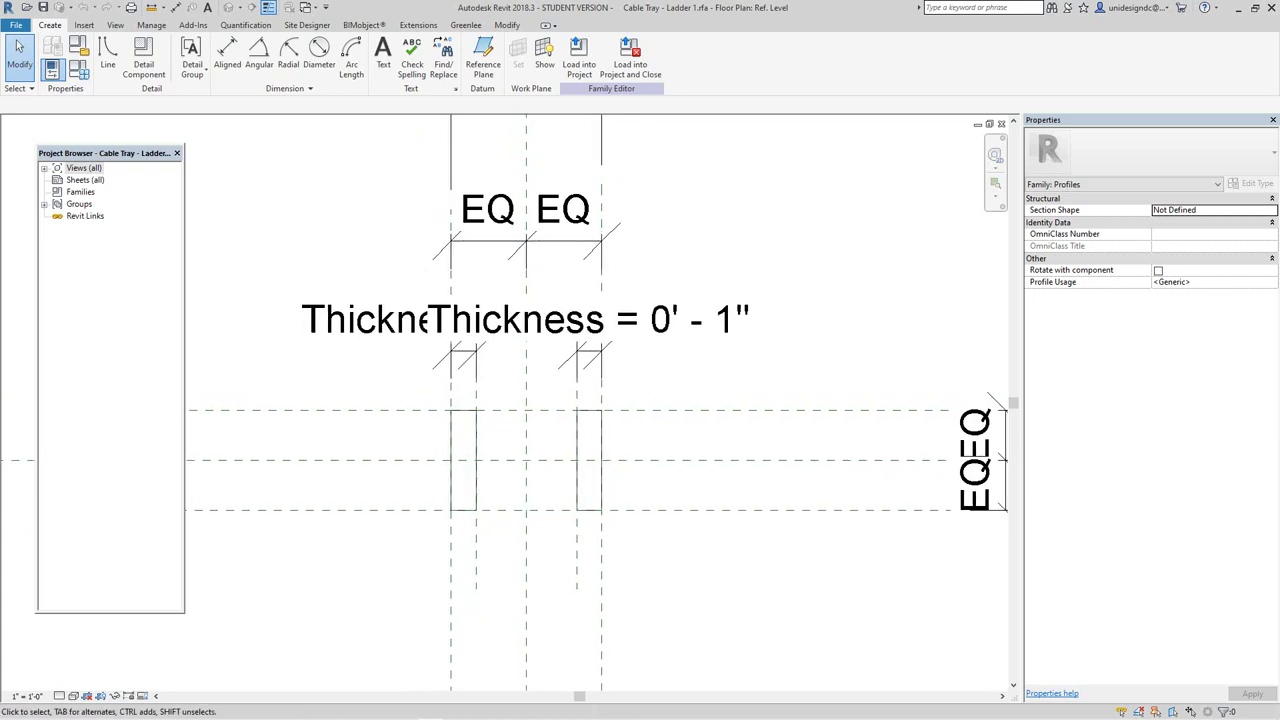
pyautogui.scroll(-1, 438, 561)
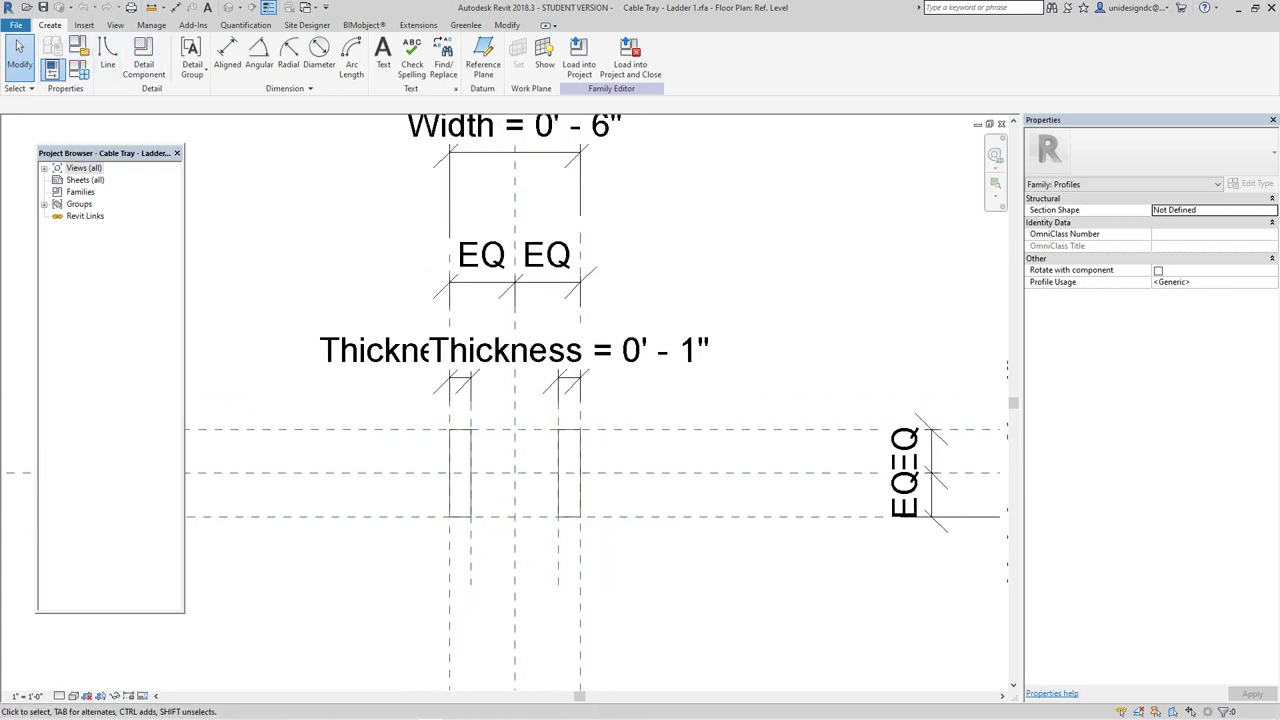
# Step: Import the CAD drawing profile1.dwg from USB Drive (D:) into the profile family, keeping the default import options
pyautogui.click(84, 25)
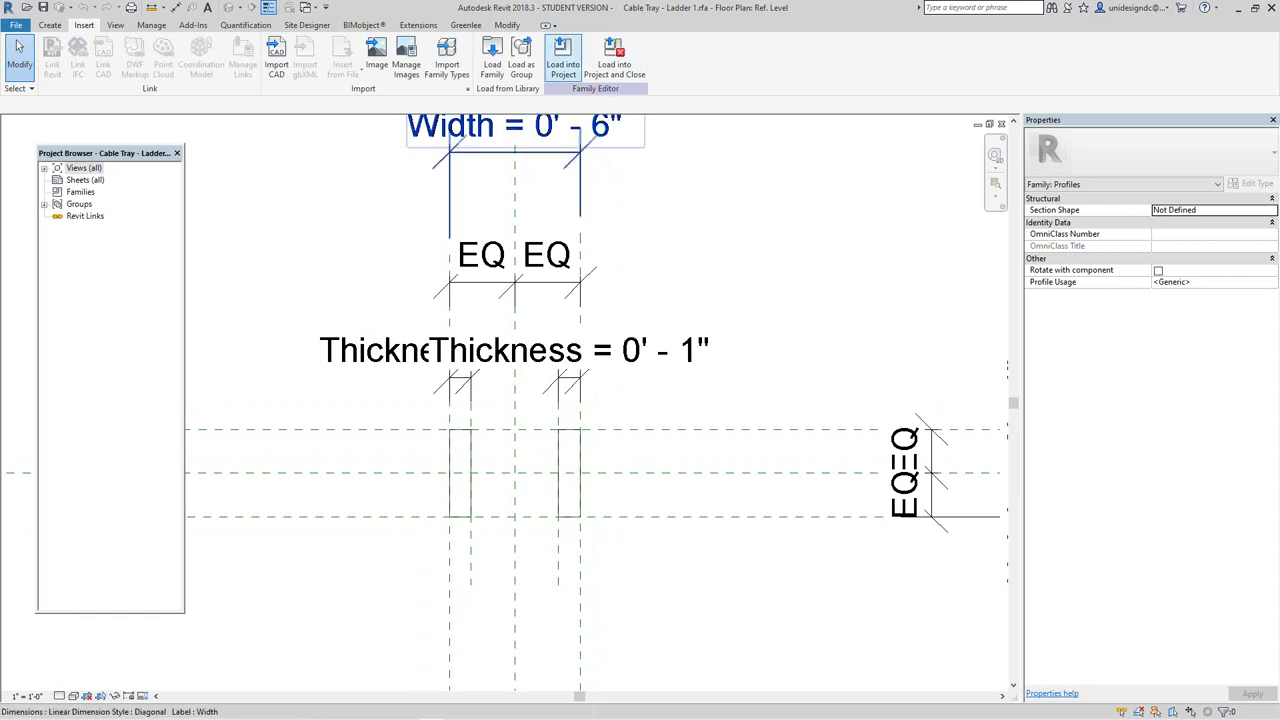
pyautogui.click(276, 55)
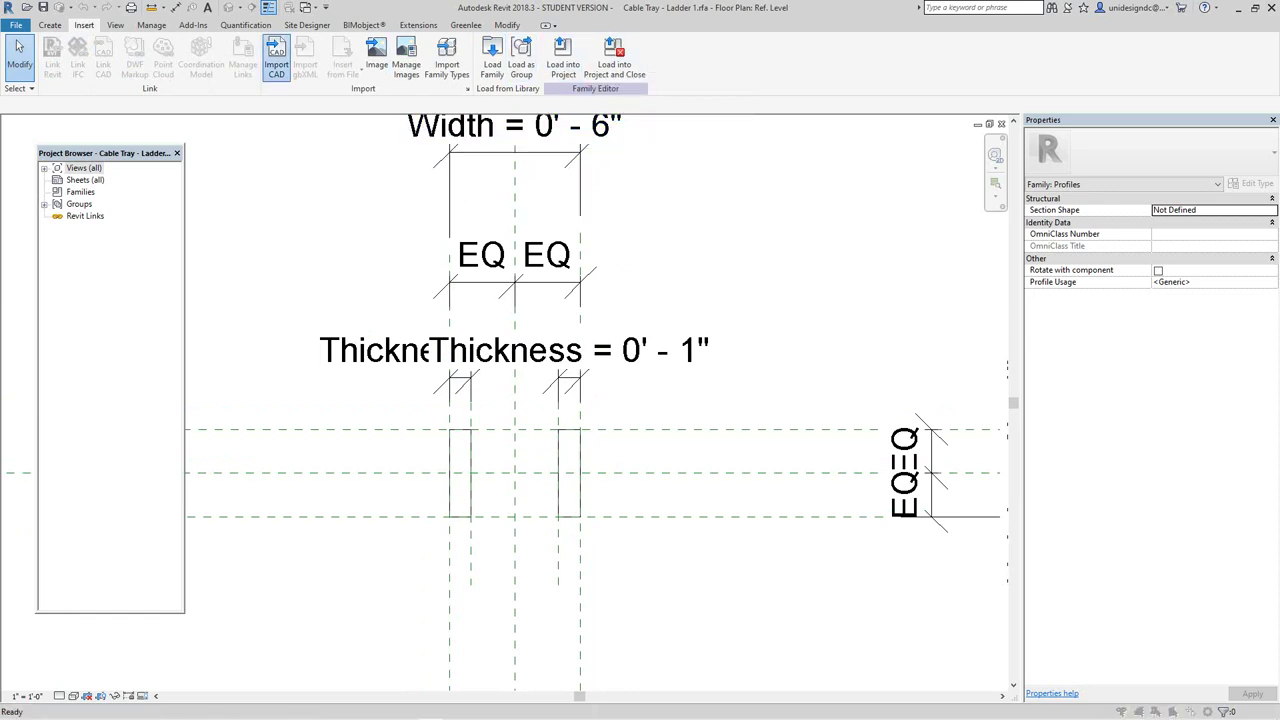
pyautogui.scroll(-10, 615, 290)
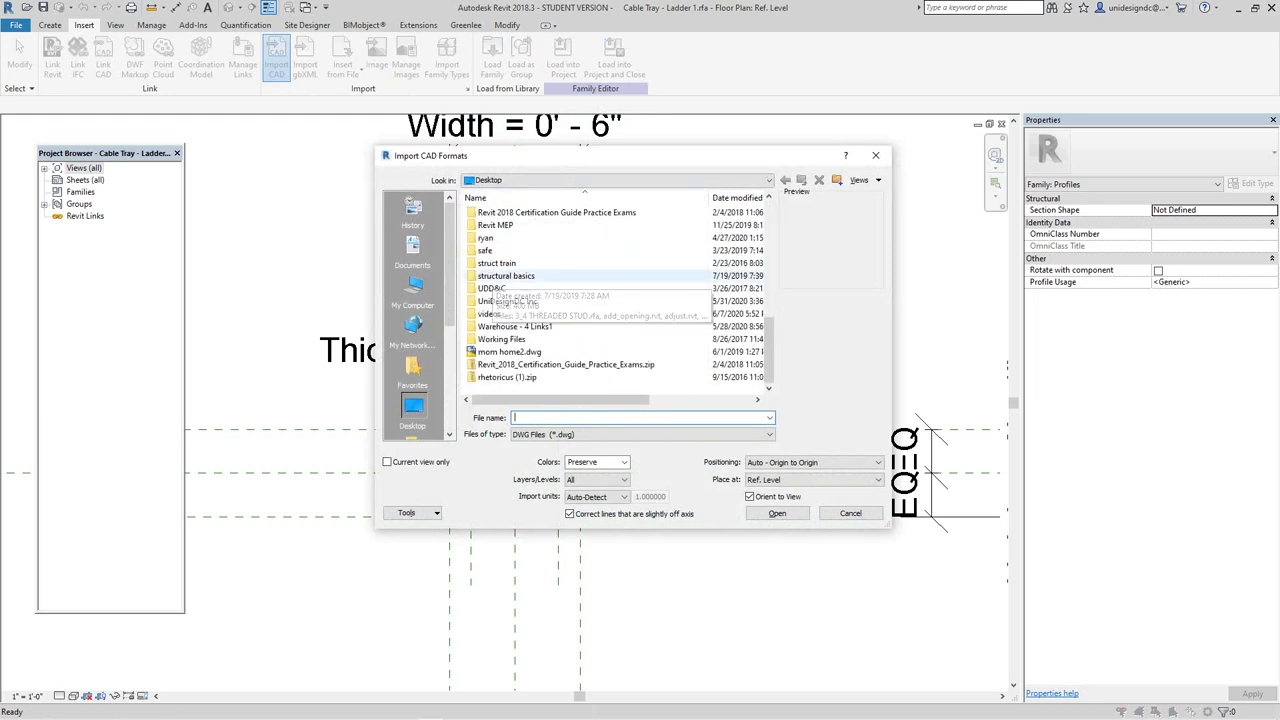
pyautogui.scroll(10, 615, 300)
pyautogui.scroll(-4, 615, 295)
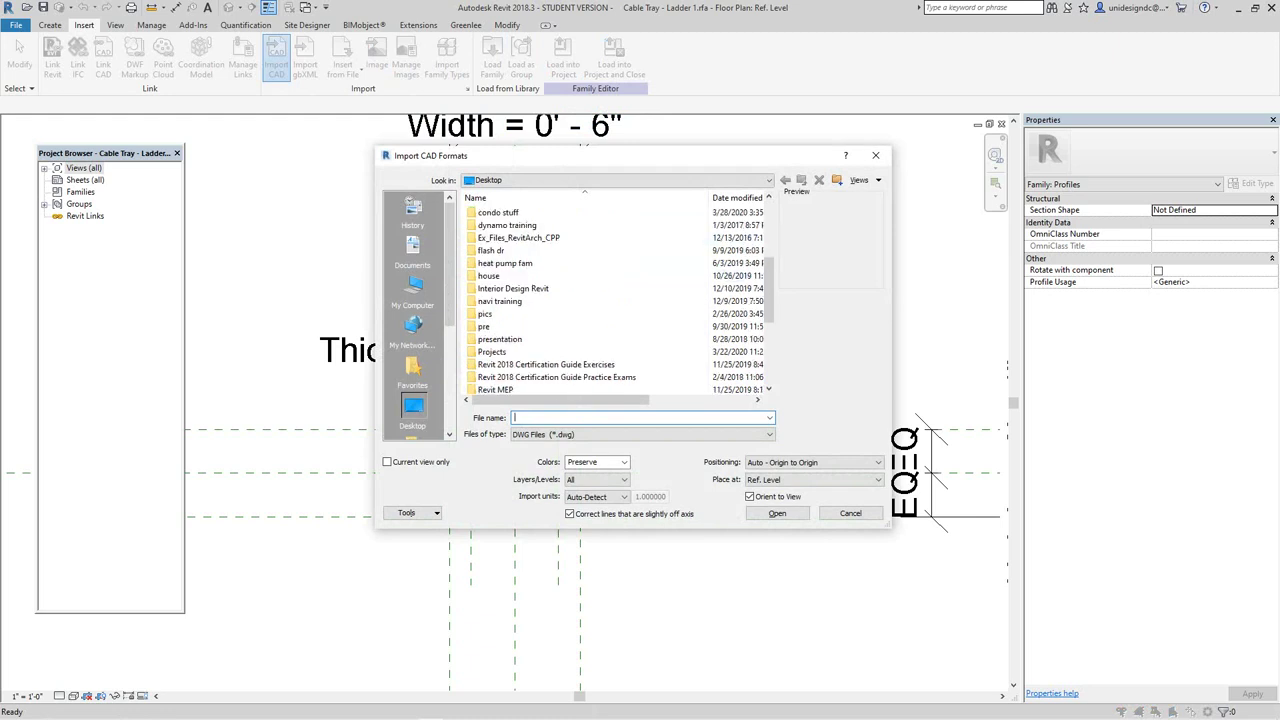
pyautogui.scroll(-4, 615, 295)
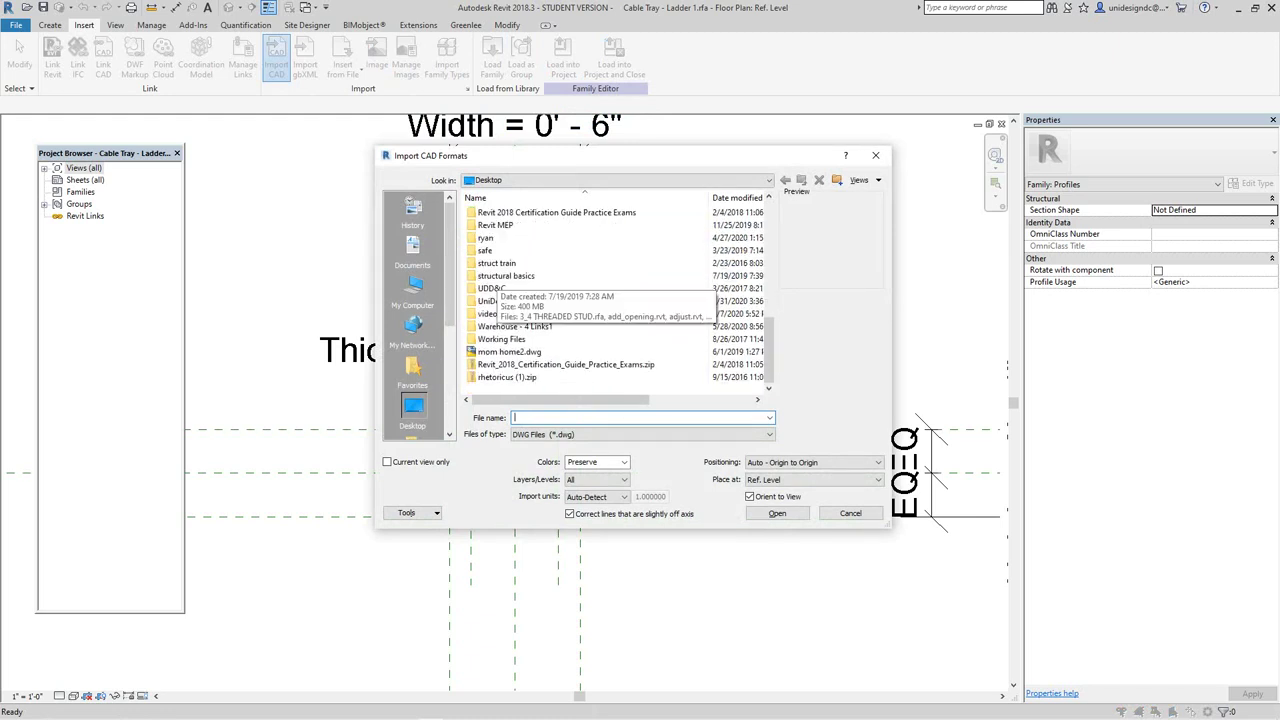
pyautogui.scroll(6, 615, 295)
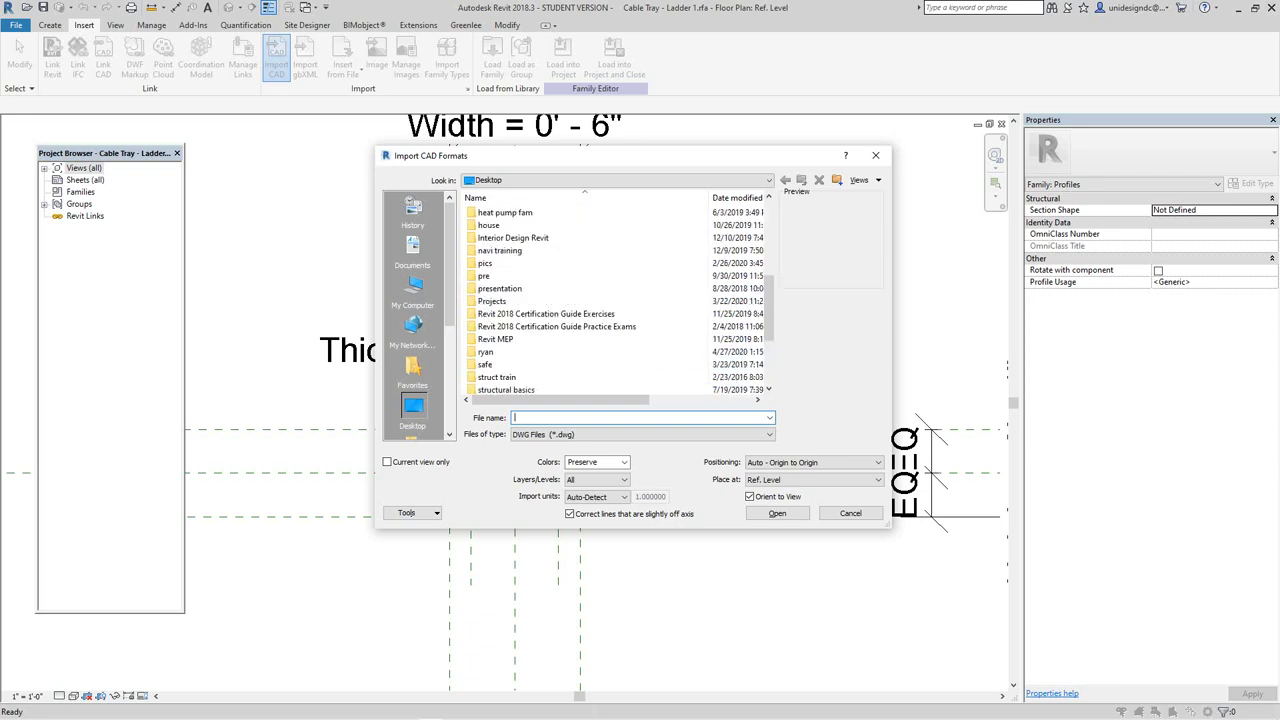
pyautogui.scroll(3, 530, 368)
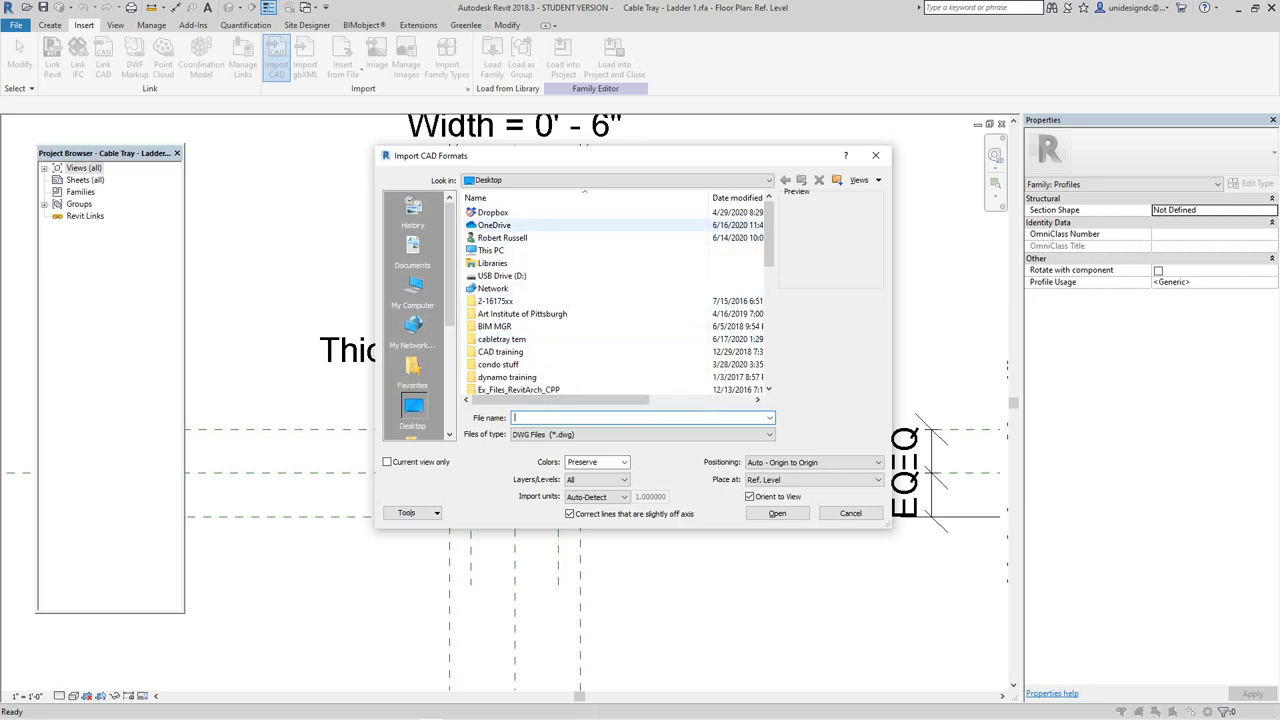
pyautogui.click(600, 180)
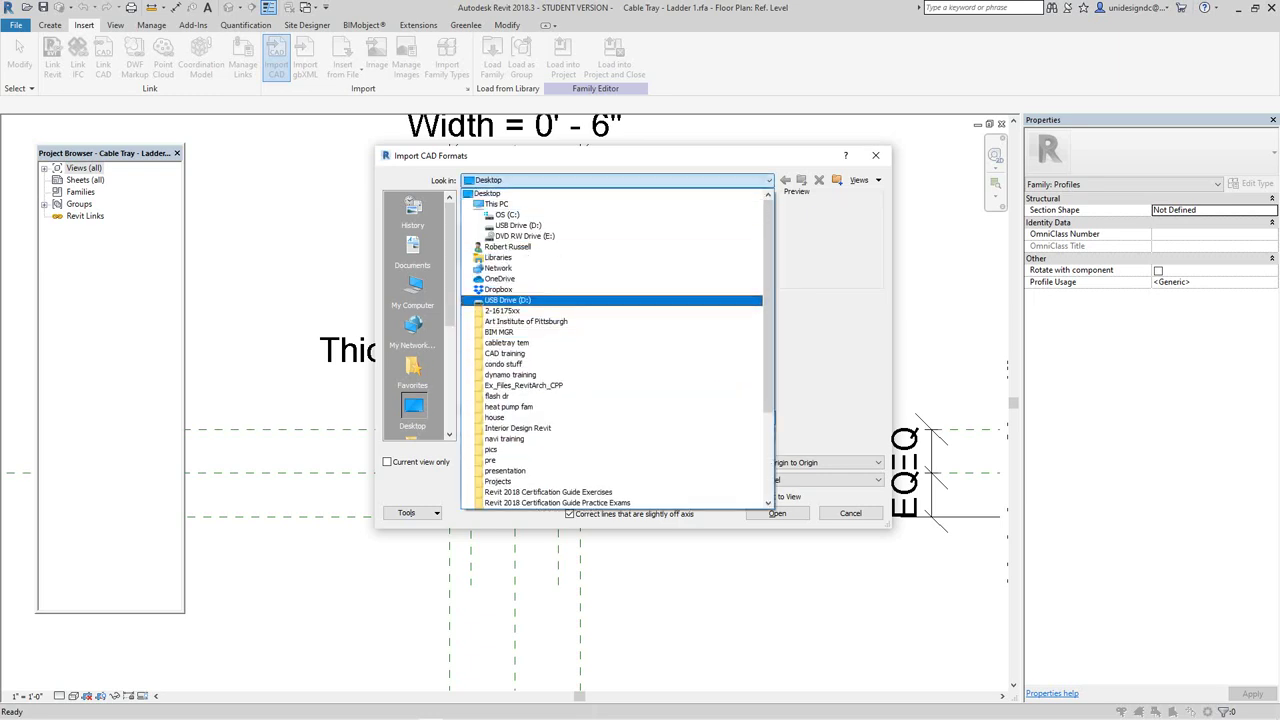
pyautogui.click(510, 300)
pyautogui.scroll(-1, 520, 300)
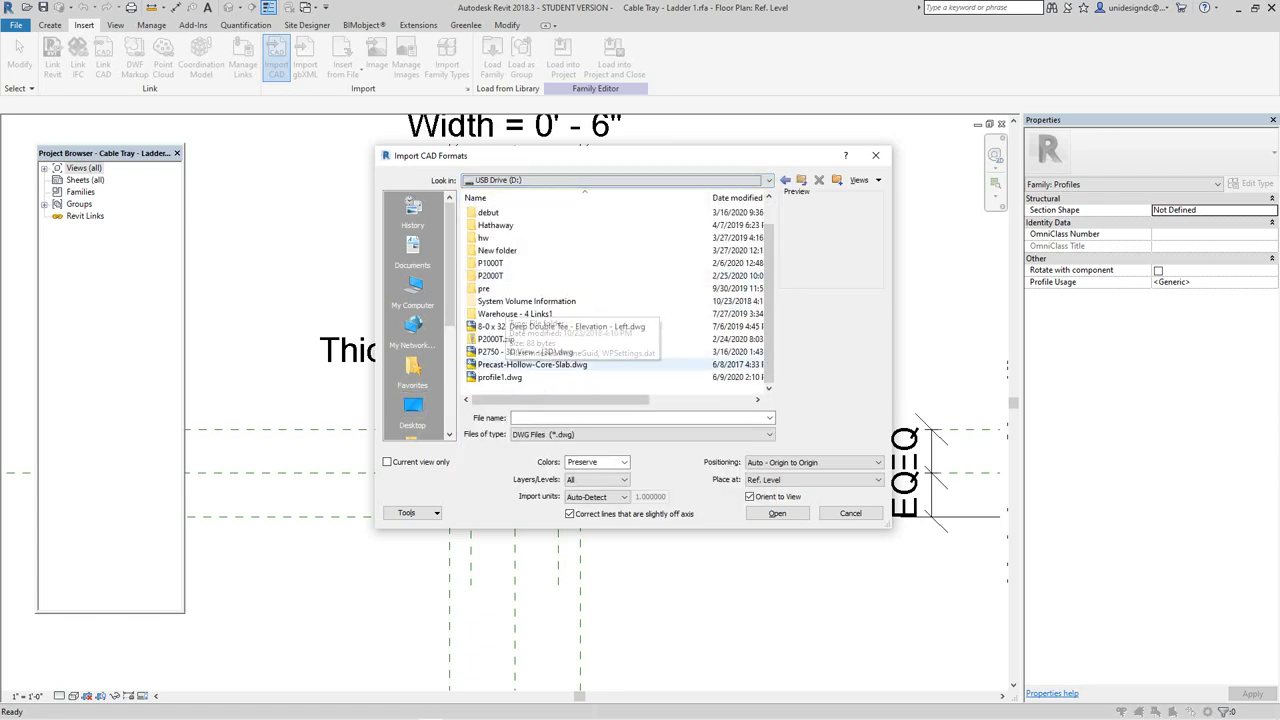
pyautogui.click(500, 377)
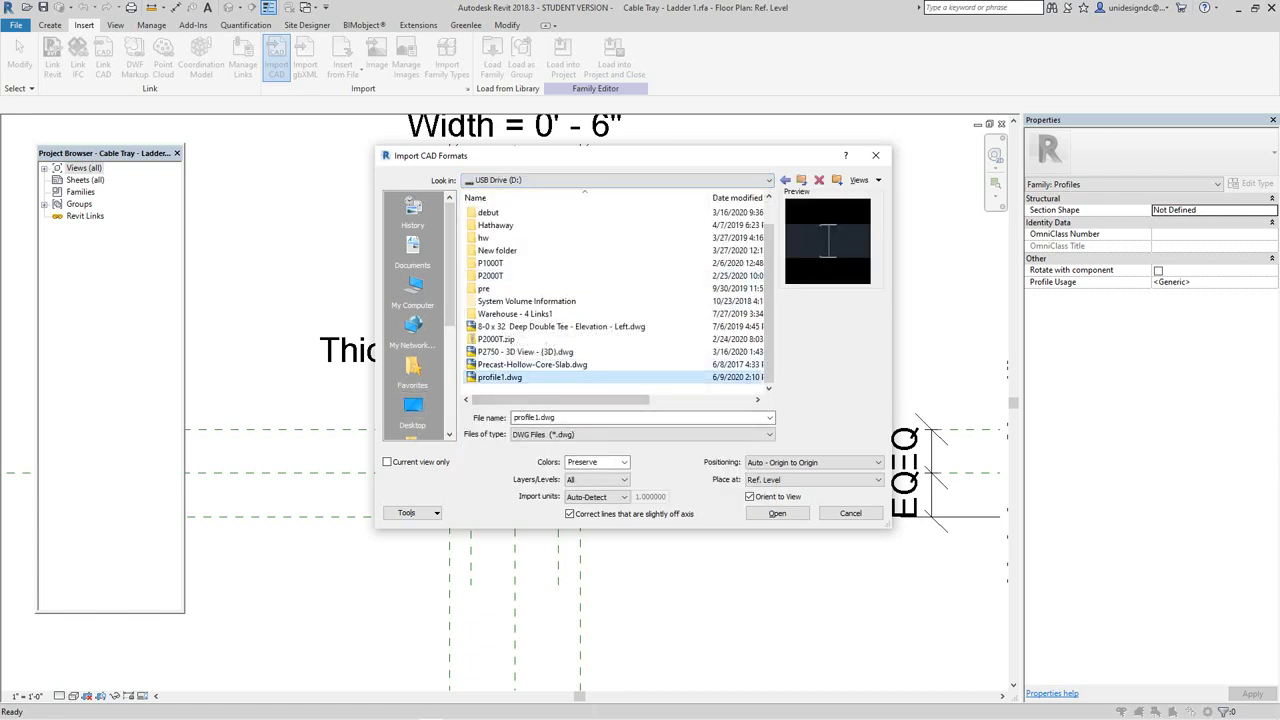
pyautogui.click(777, 513)
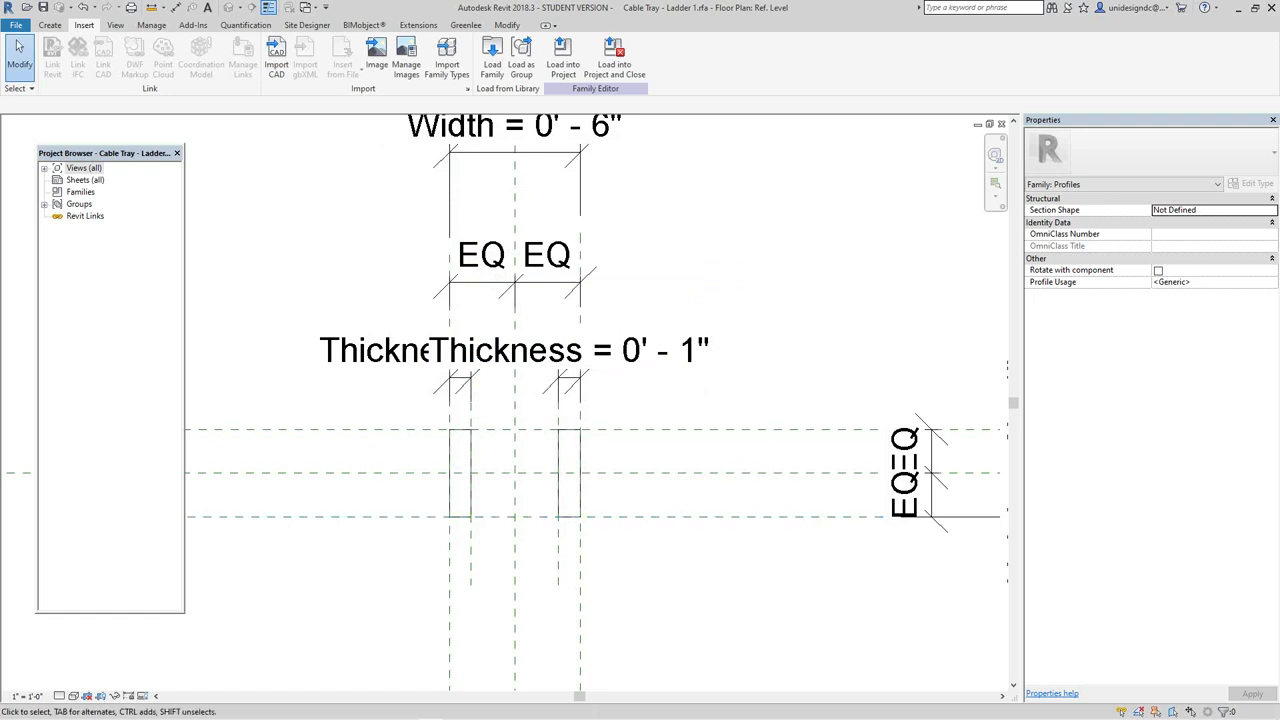
# Step: Move the imported I-shaped profile drawing beside the left rail rectangle, between the upper and lower reference planes
pyautogui.scroll(-2, 759, 396)
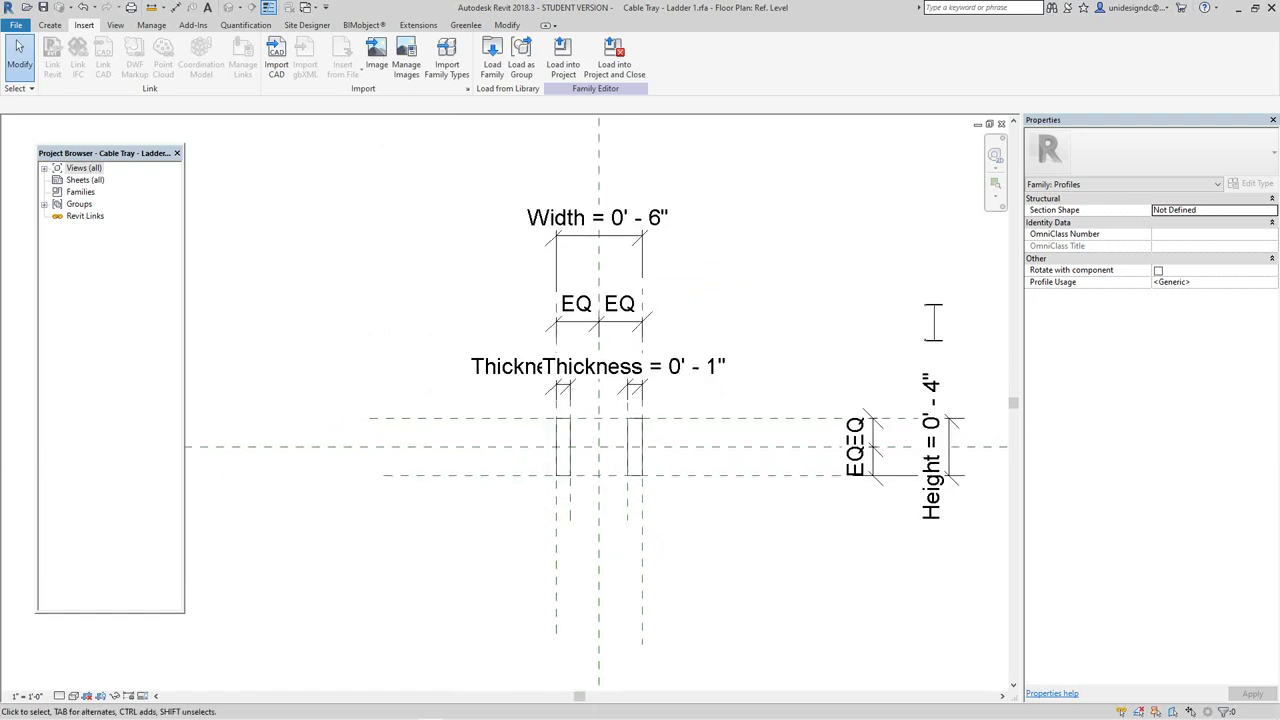
pyautogui.scroll(4, 932, 322)
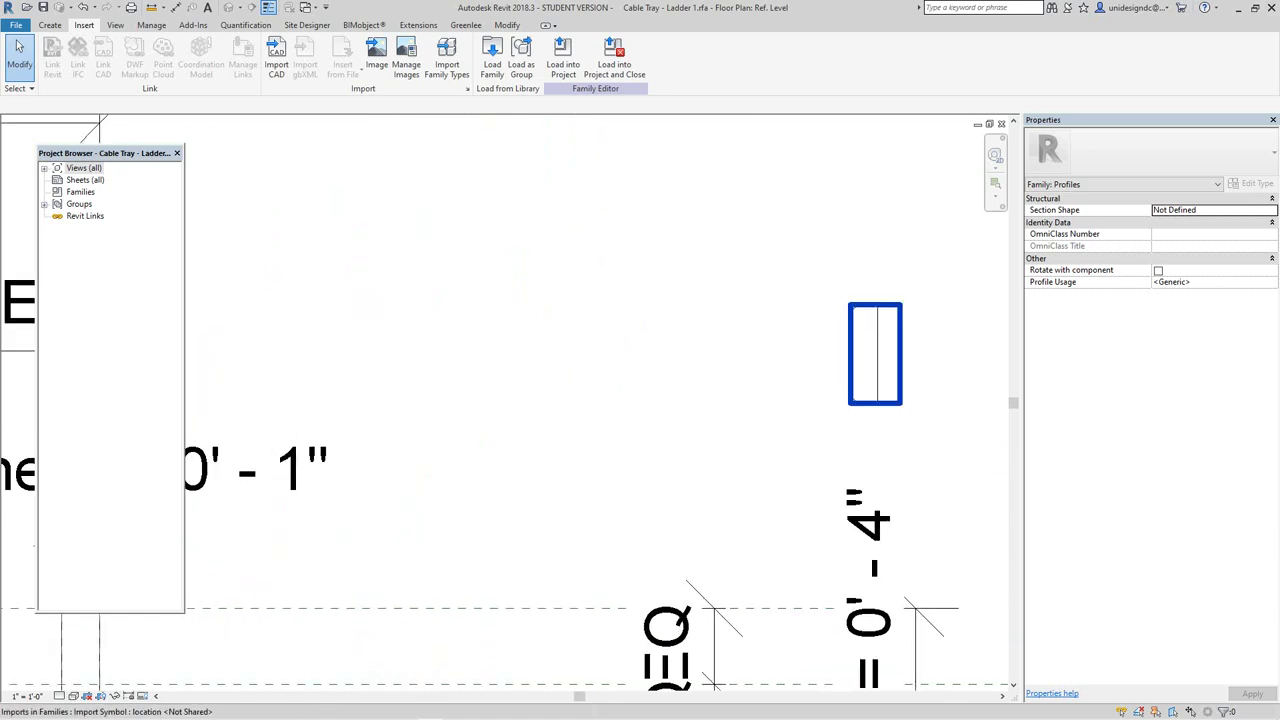
pyautogui.scroll(3, 880, 310)
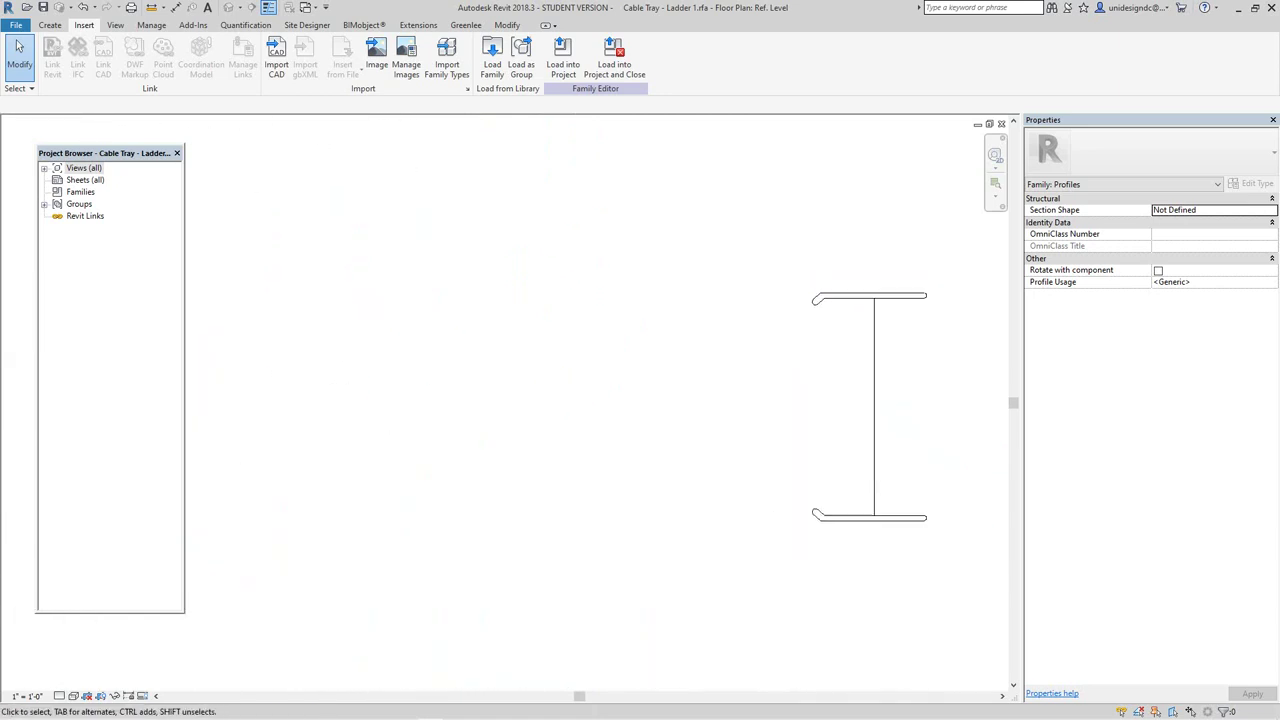
pyautogui.scroll(-3, 862, 356)
pyautogui.scroll(-3, 866, 380)
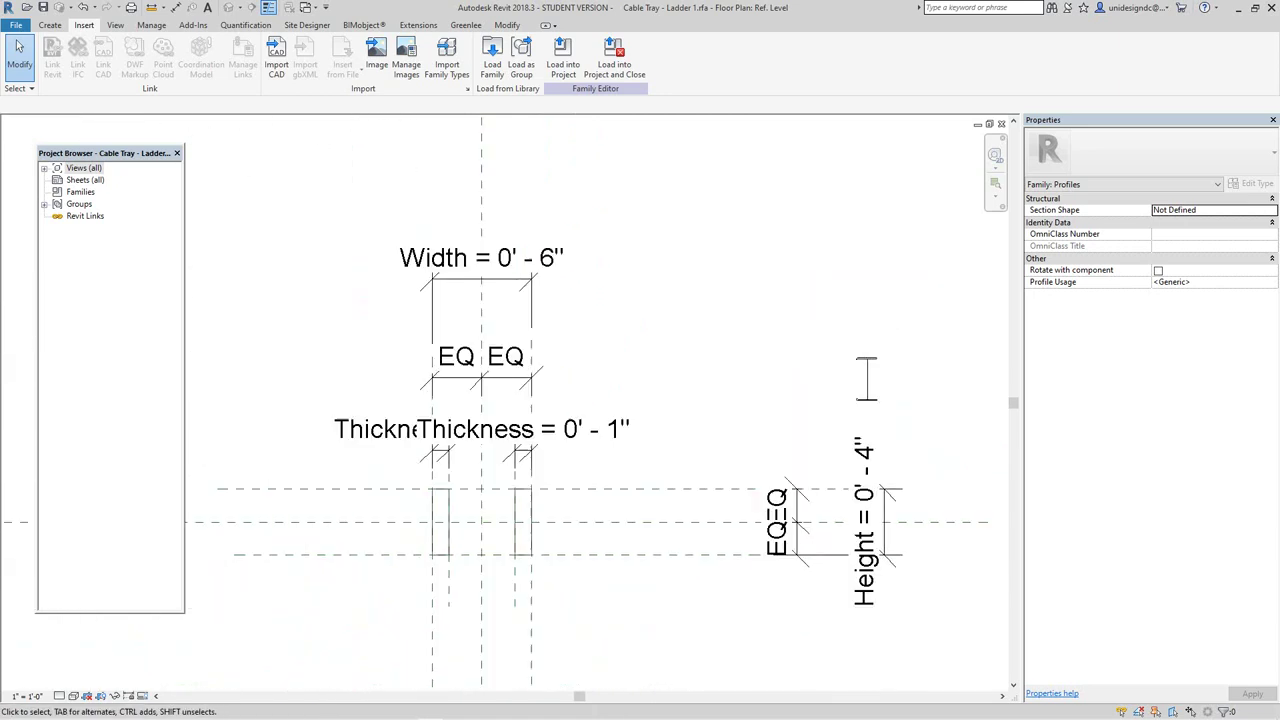
pyautogui.click(868, 380)
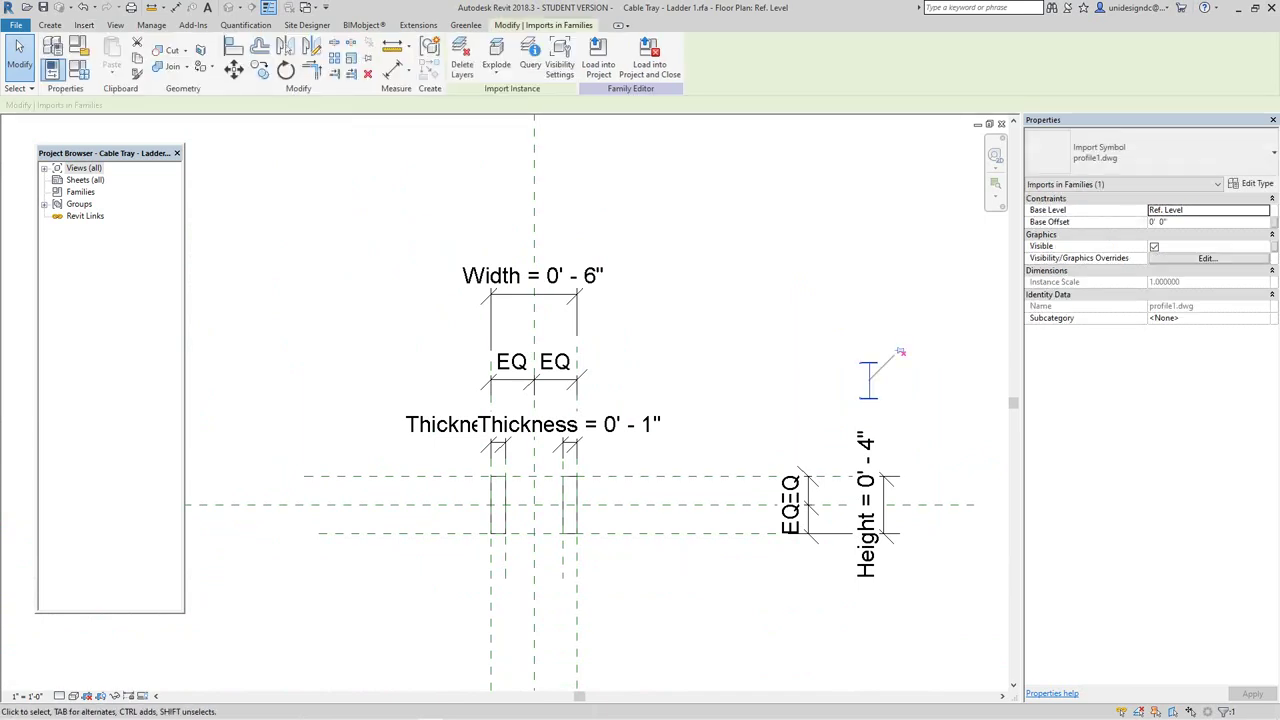
pyautogui.moveTo(899, 350); pyautogui.dragTo(488, 473)
pyautogui.scroll(5, 465, 490)
pyautogui.scroll(3, 634, 366)
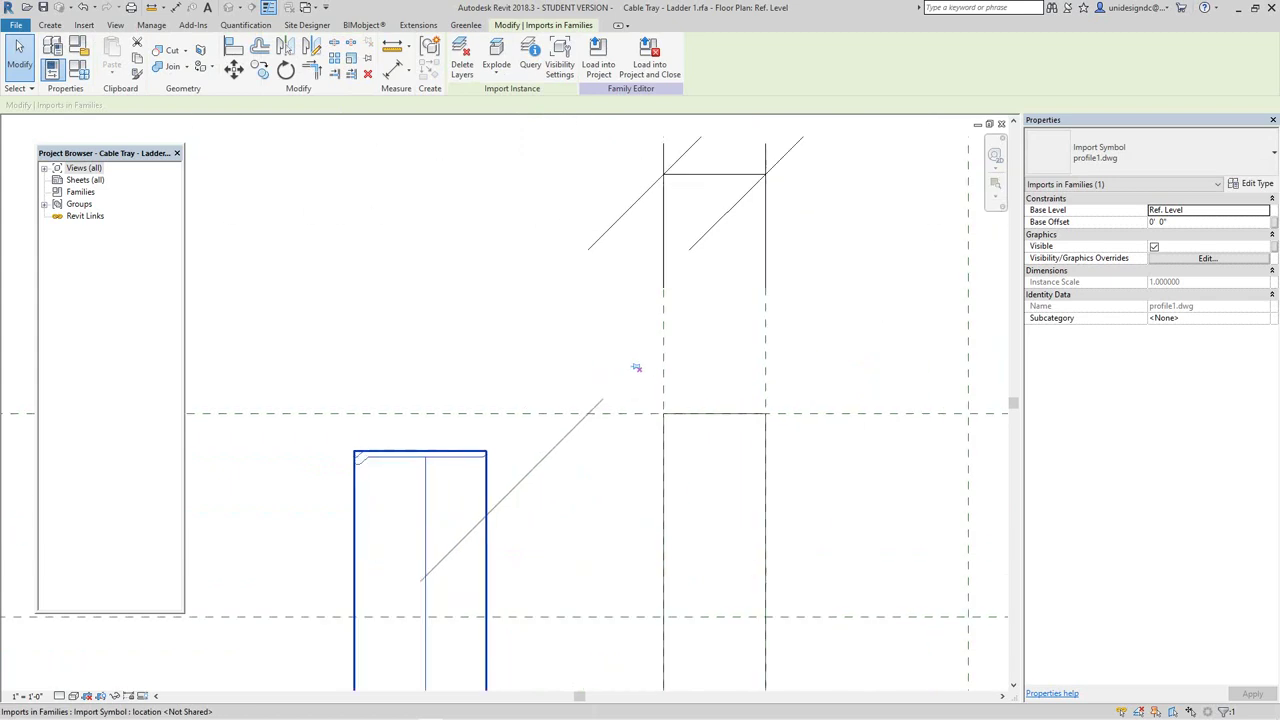
pyautogui.scroll(3, 766, 286)
pyautogui.moveTo(463, 459); pyautogui.dragTo(477, 445, button='middle')
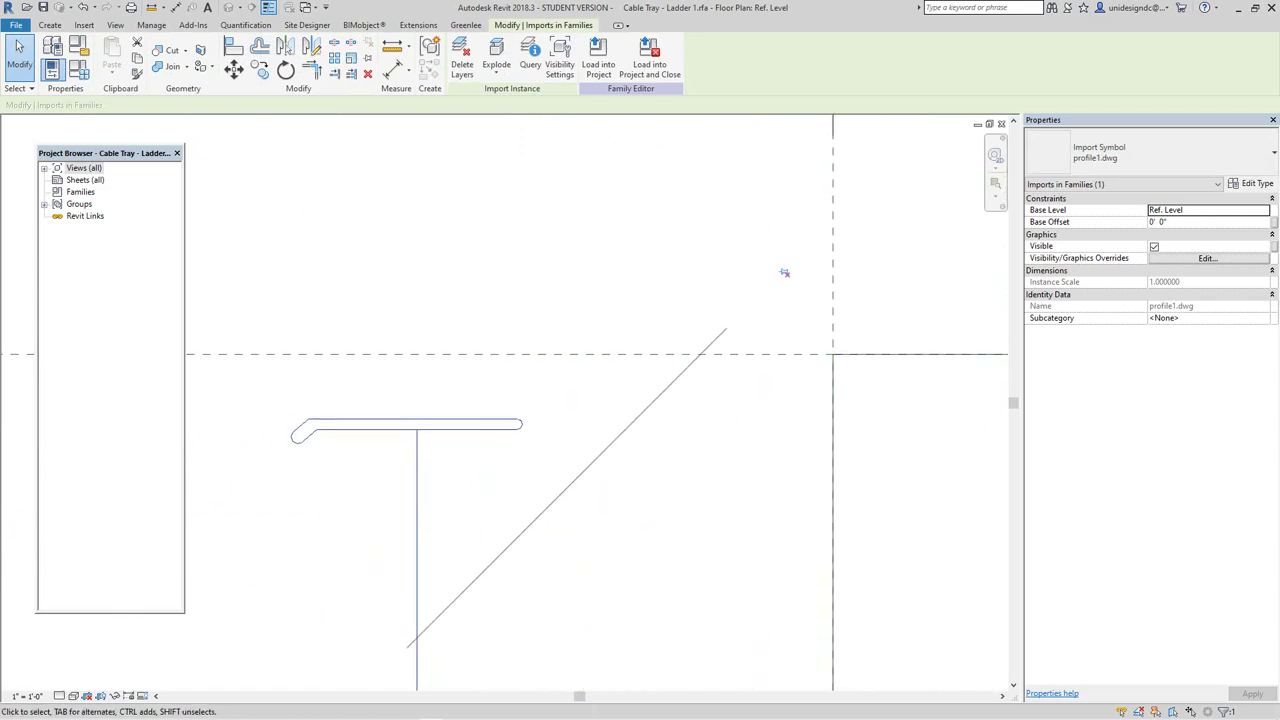
pyautogui.scroll(-2, 477, 445)
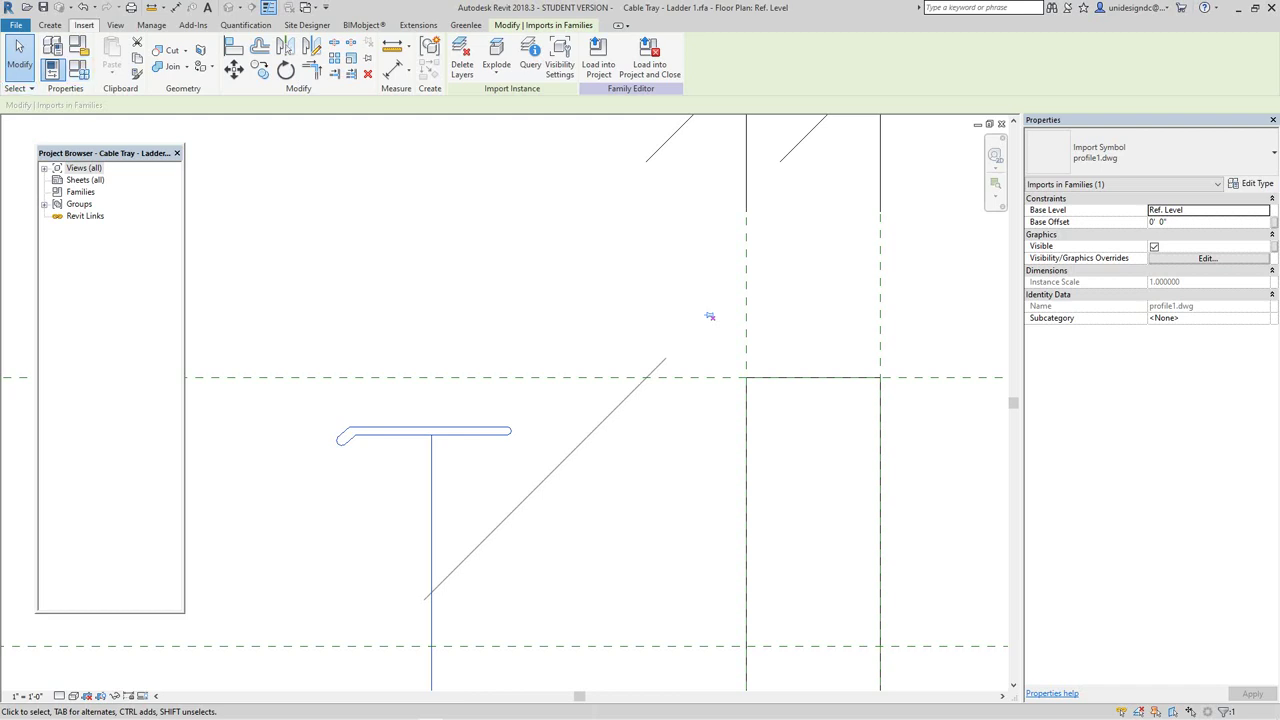
# Step: Trace the imported drawing's upper flange outline and vertical web with profile lines using Pick Lines
pyautogui.click(49, 25)
pyautogui.press('l')
pyautogui.press('i')
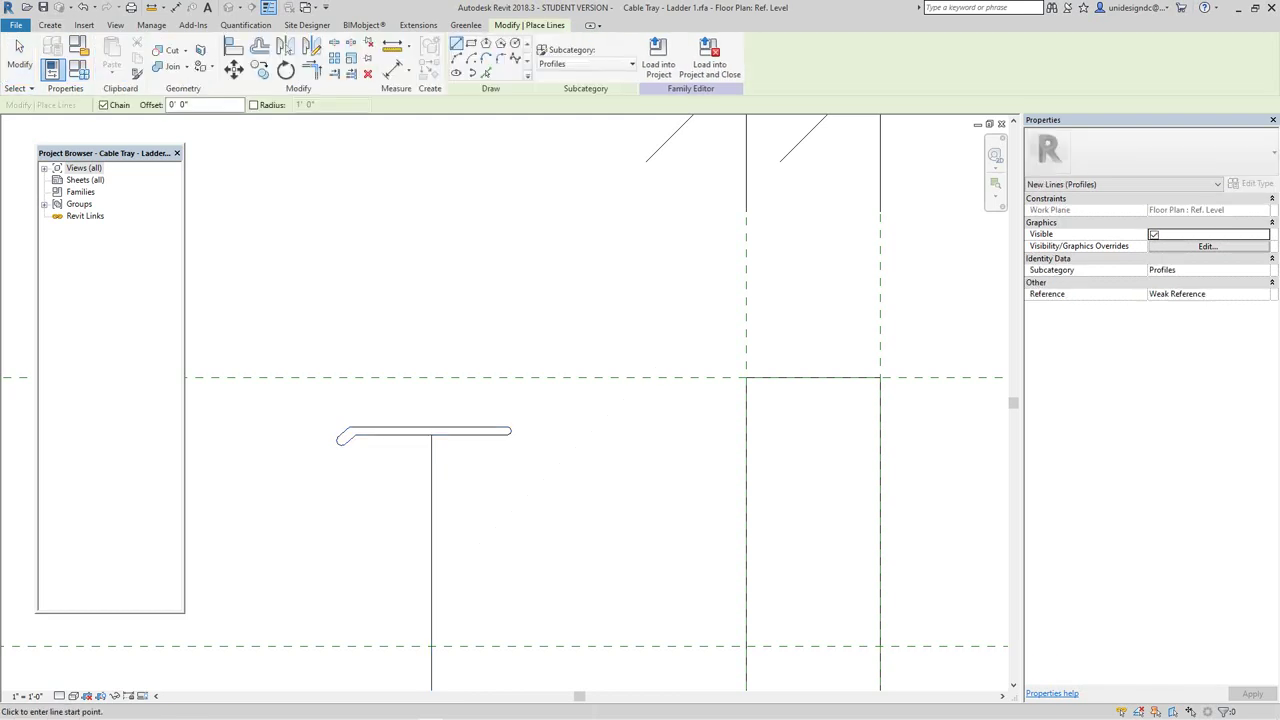
pyautogui.press('p')
pyautogui.press('k')
pyautogui.scroll(2, 322, 531)
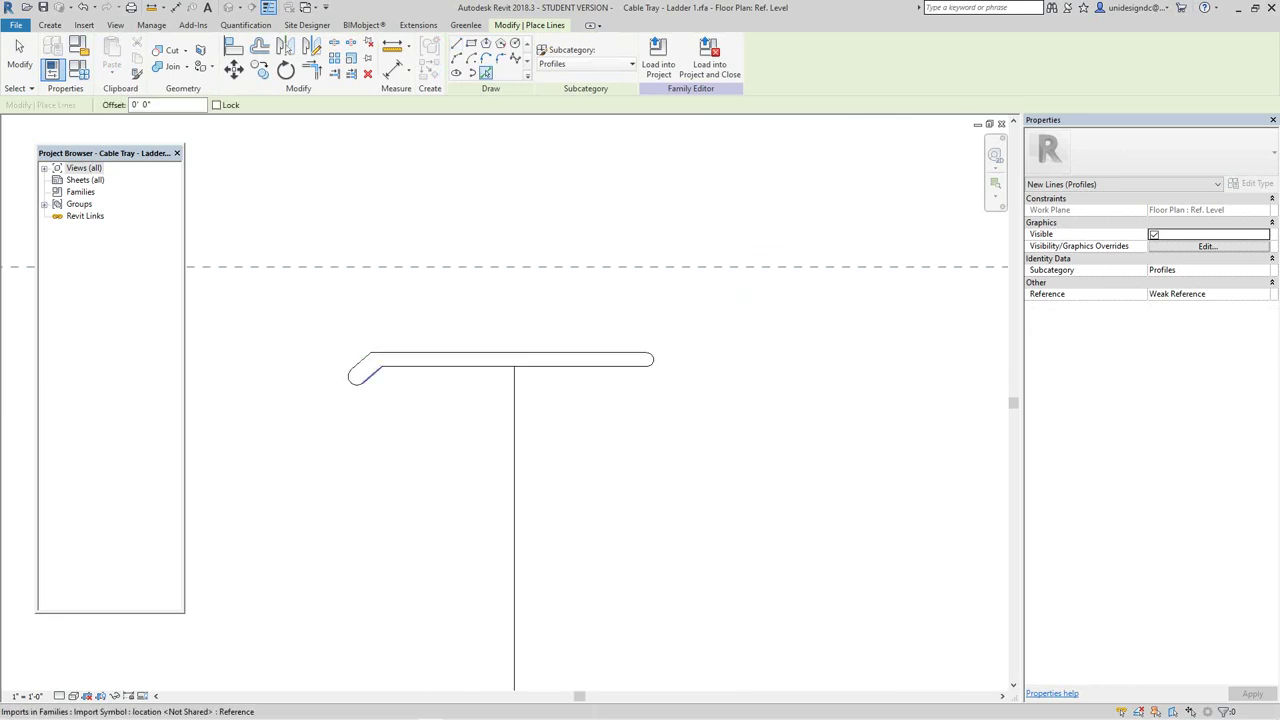
pyautogui.click(371, 376)
pyautogui.click(350, 381)
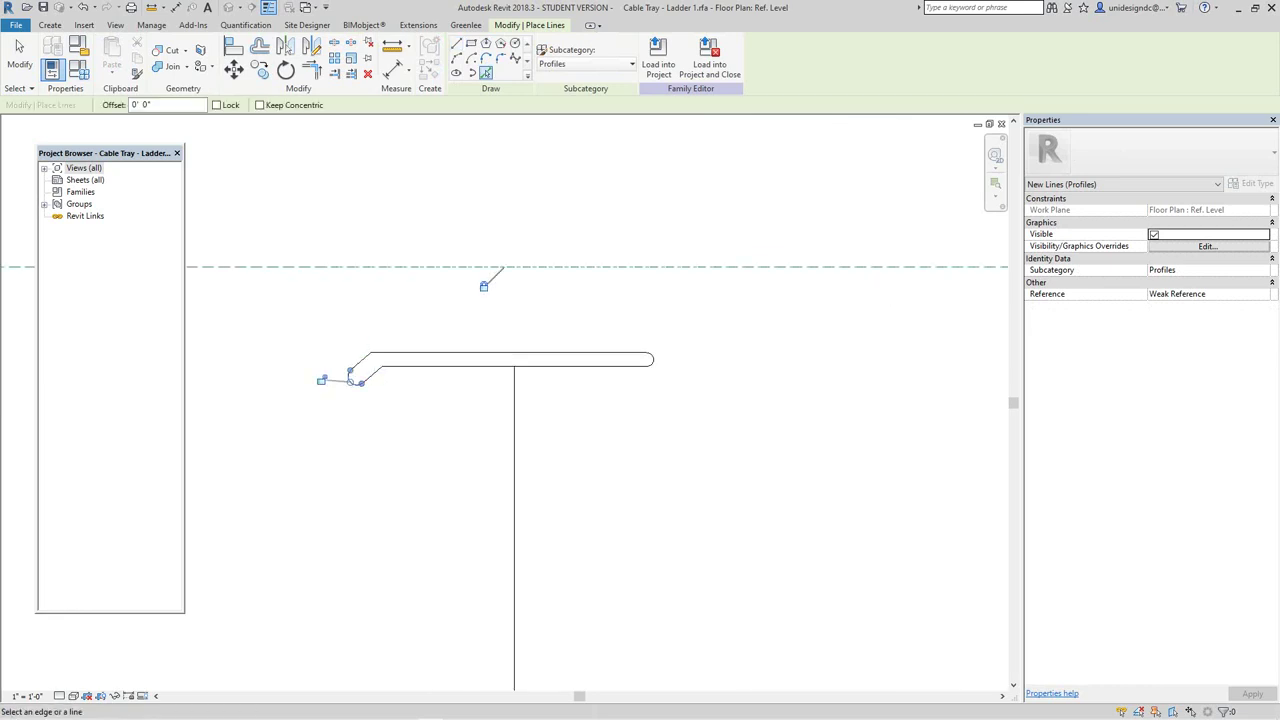
pyautogui.click(360, 361)
pyautogui.click(425, 352)
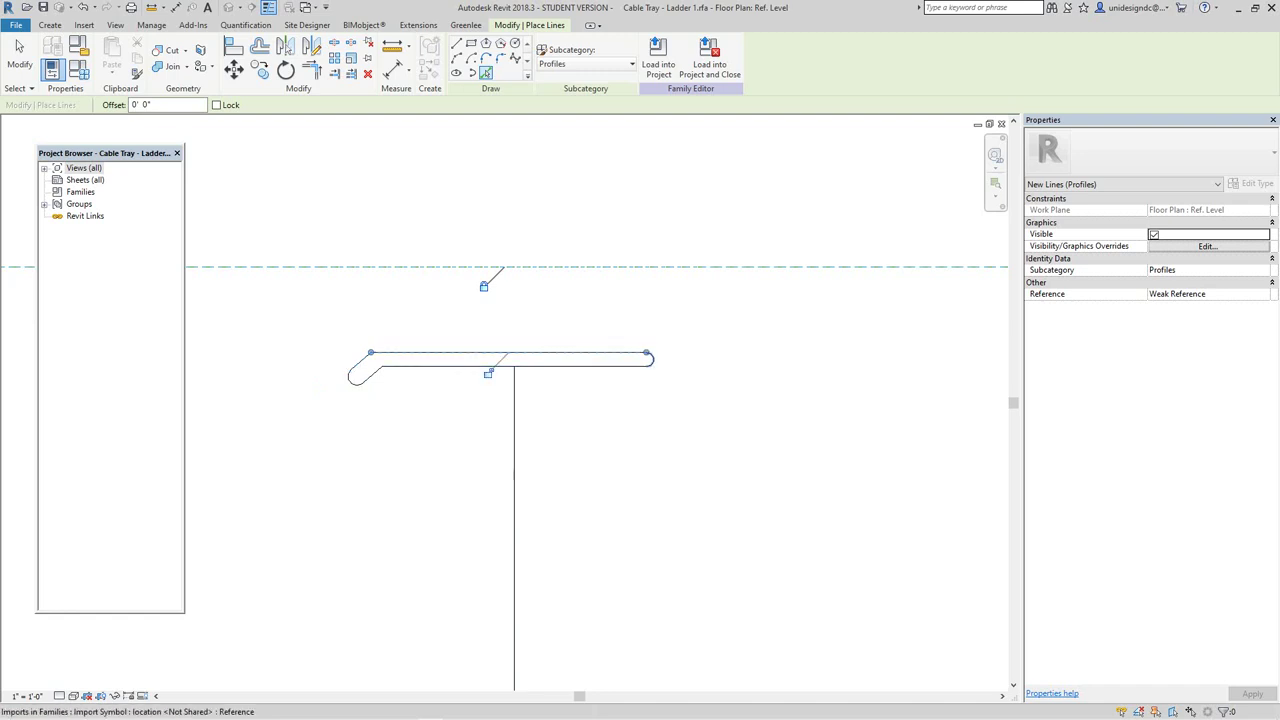
pyautogui.click(653, 359)
pyautogui.click(575, 366)
pyautogui.scroll(1, 373, 379)
pyautogui.scroll(1, 373, 387)
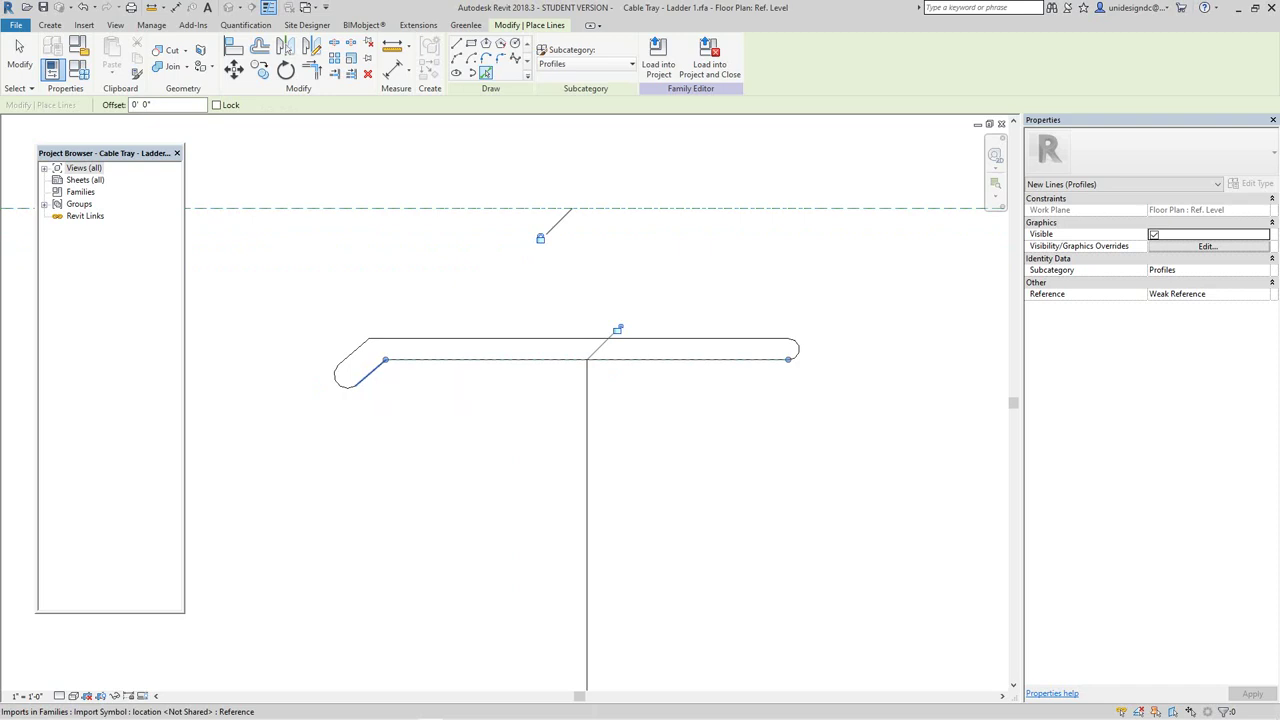
pyautogui.scroll(-2, 373, 387)
pyautogui.scroll(-2, 400, 419)
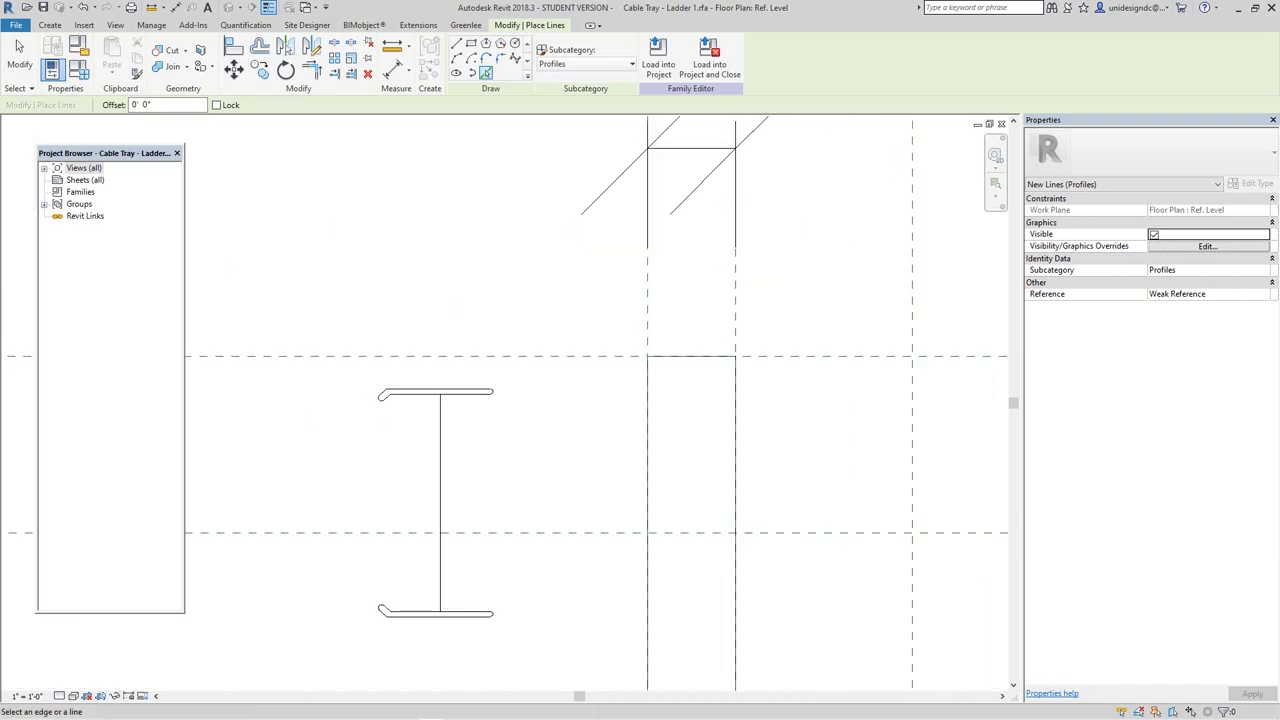
pyautogui.scroll(-3, 439, 448)
pyautogui.press('Escape')
pyautogui.press('Escape')
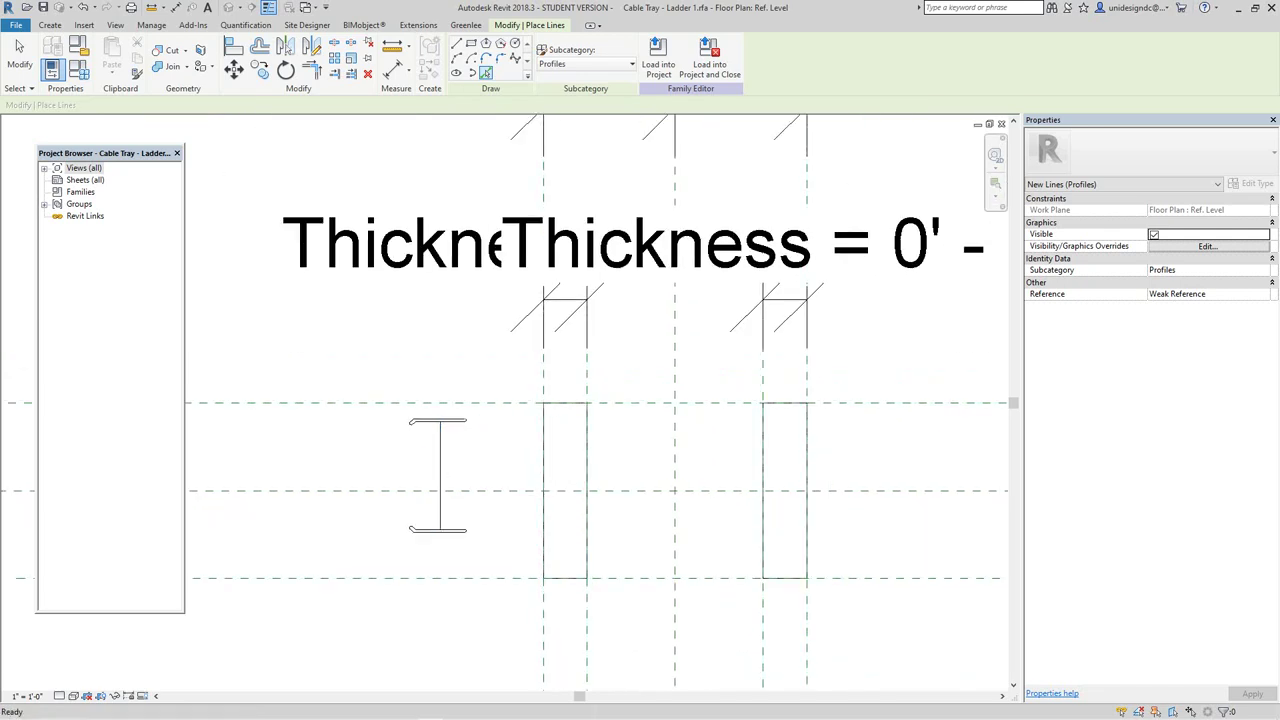
# Step: Try to move the traced vertical web line sideways, away from the imported drawing
pyautogui.click(440, 477)
pyautogui.moveTo(440, 477); pyautogui.dragTo(361, 477)
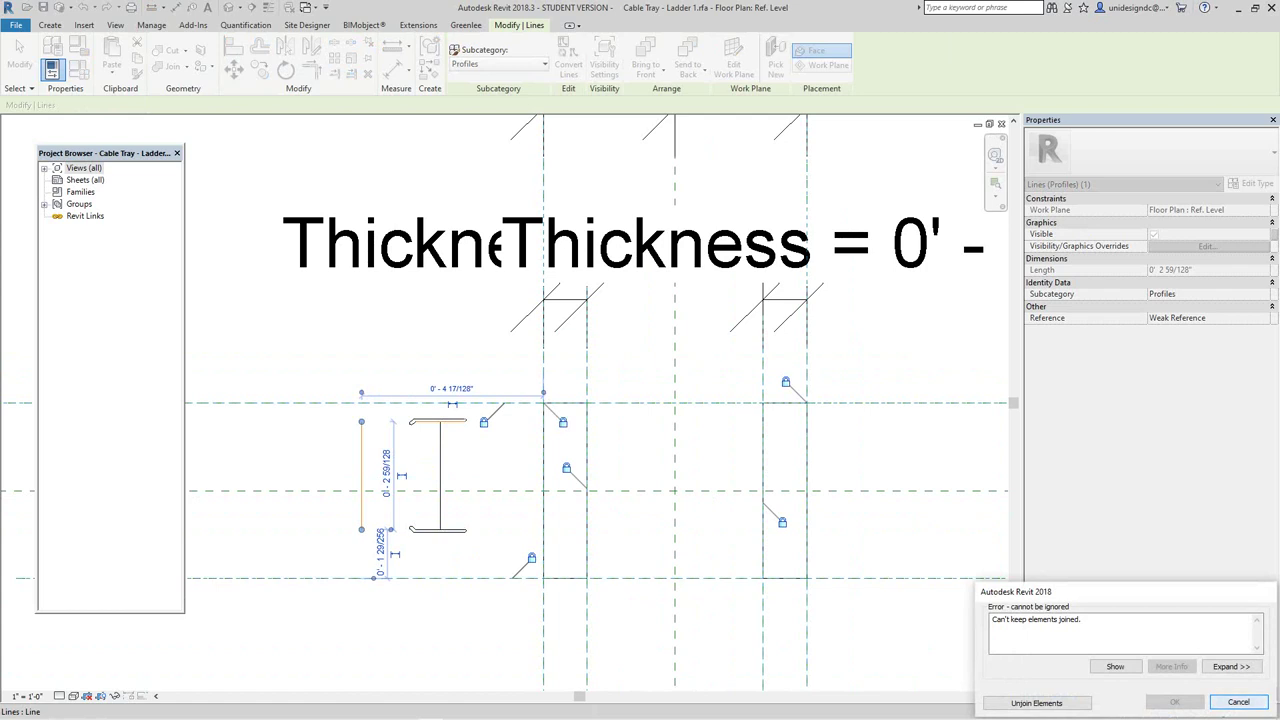
pyautogui.click(1238, 702)
# Step: Move the six traced upper flange lines onto the upper edge of the left rail rectangle, unjoining them from the web line
pyautogui.scroll(1, 454, 420)
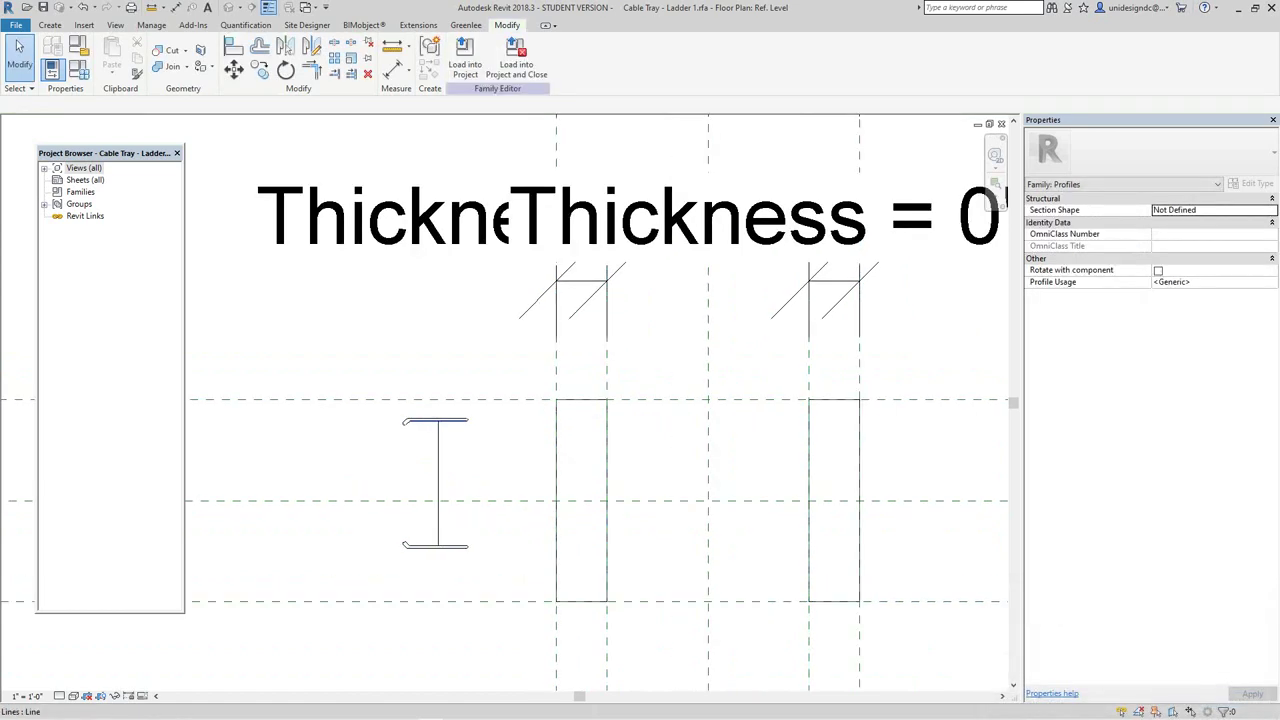
pyautogui.moveTo(325, 350); pyautogui.dragTo(520, 443)
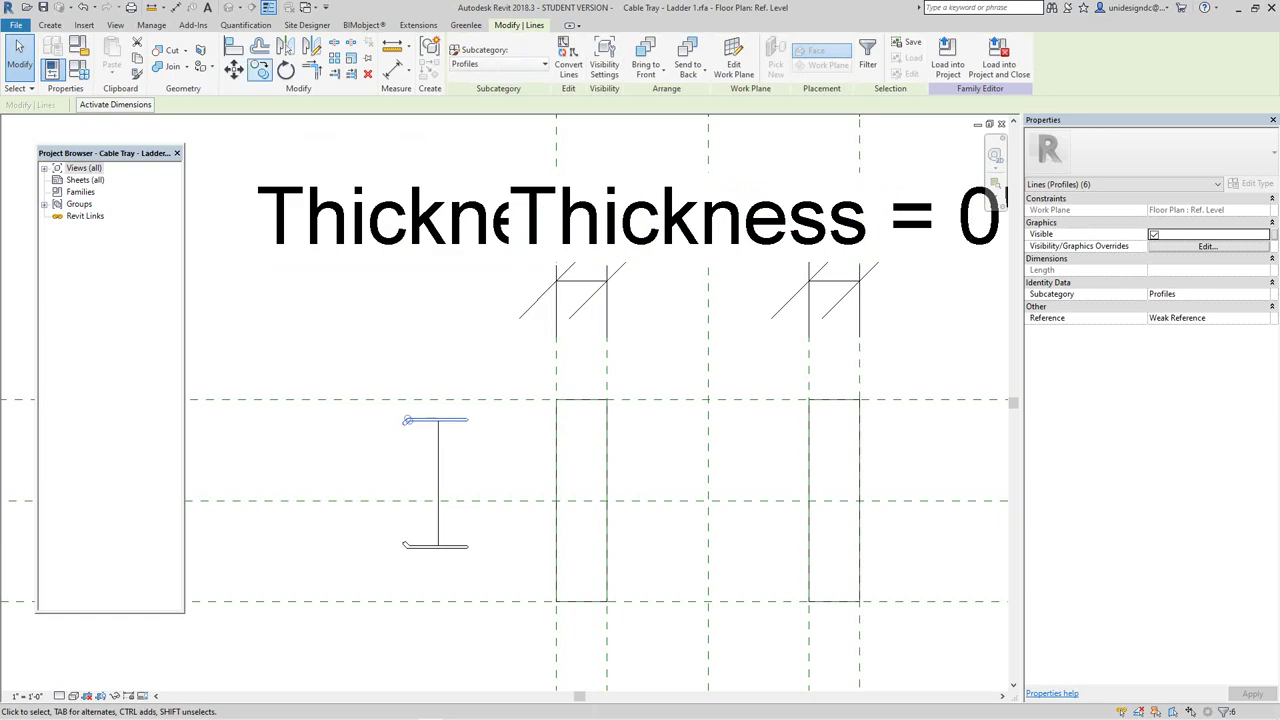
pyautogui.click(234, 70)
pyautogui.scroll(2, 427, 438)
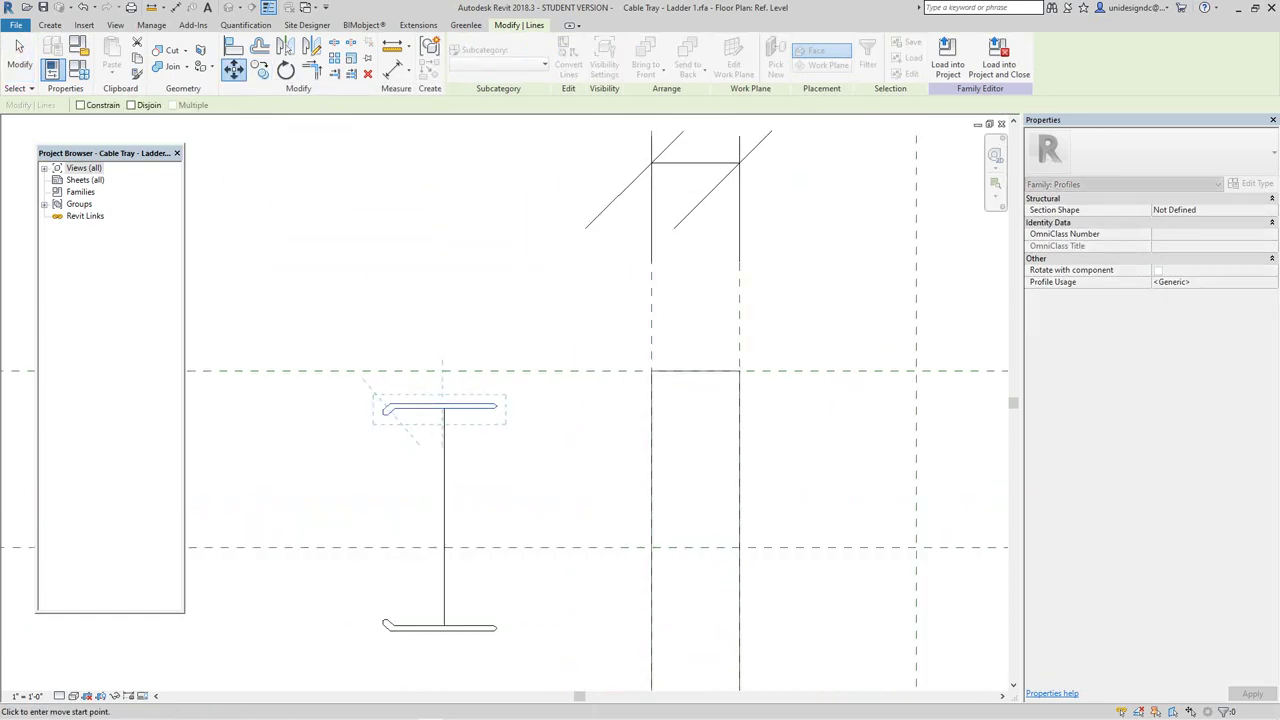
pyautogui.click(444, 407)
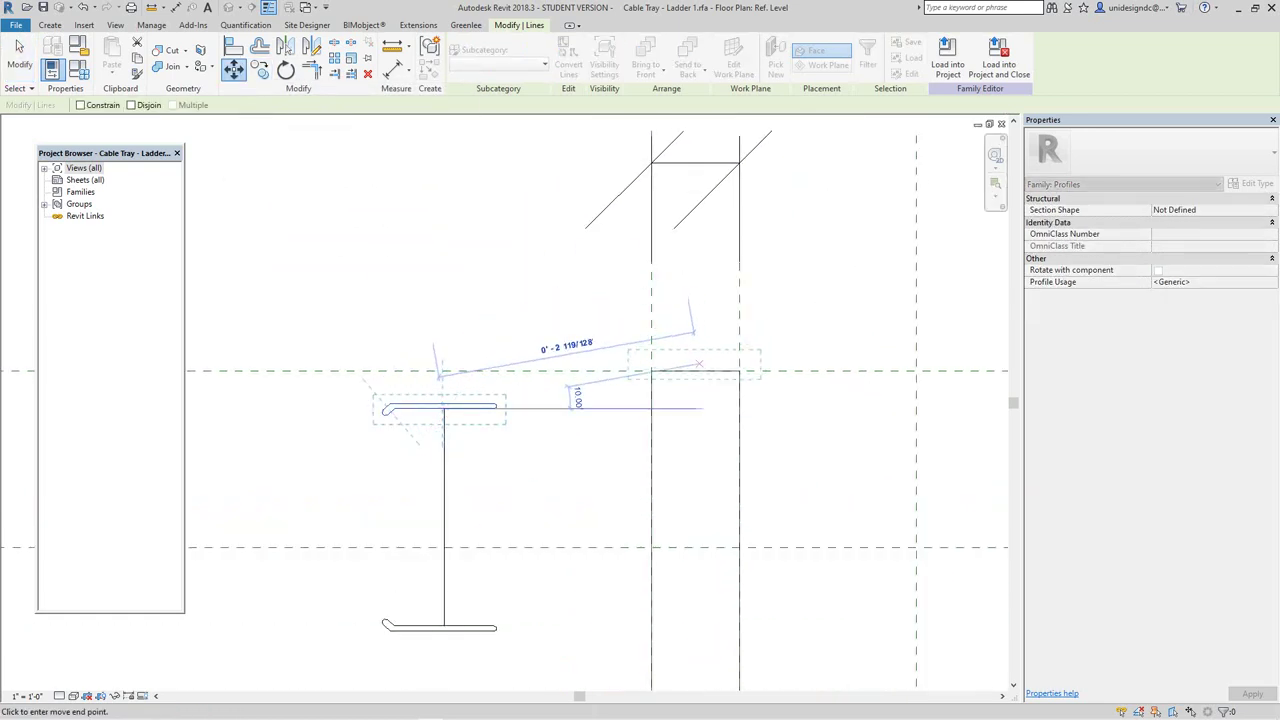
pyautogui.click(640, 371)
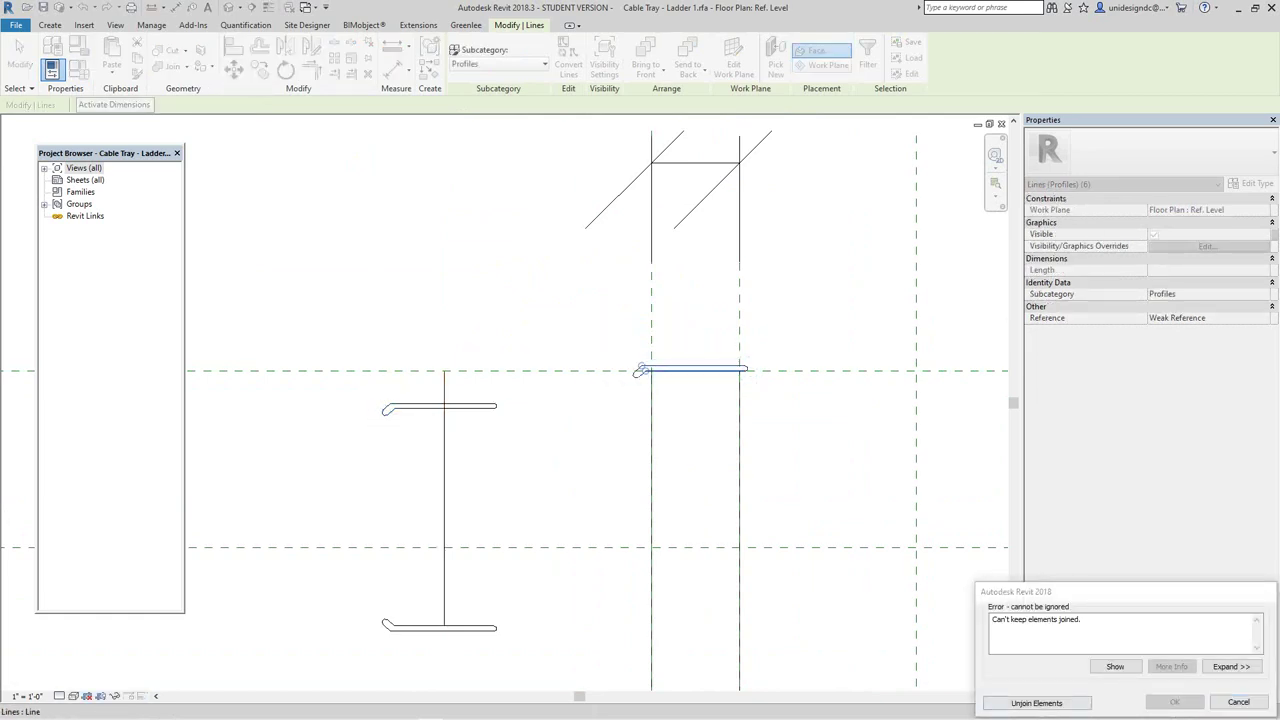
pyautogui.click(1037, 703)
pyautogui.scroll(-2, 468, 479)
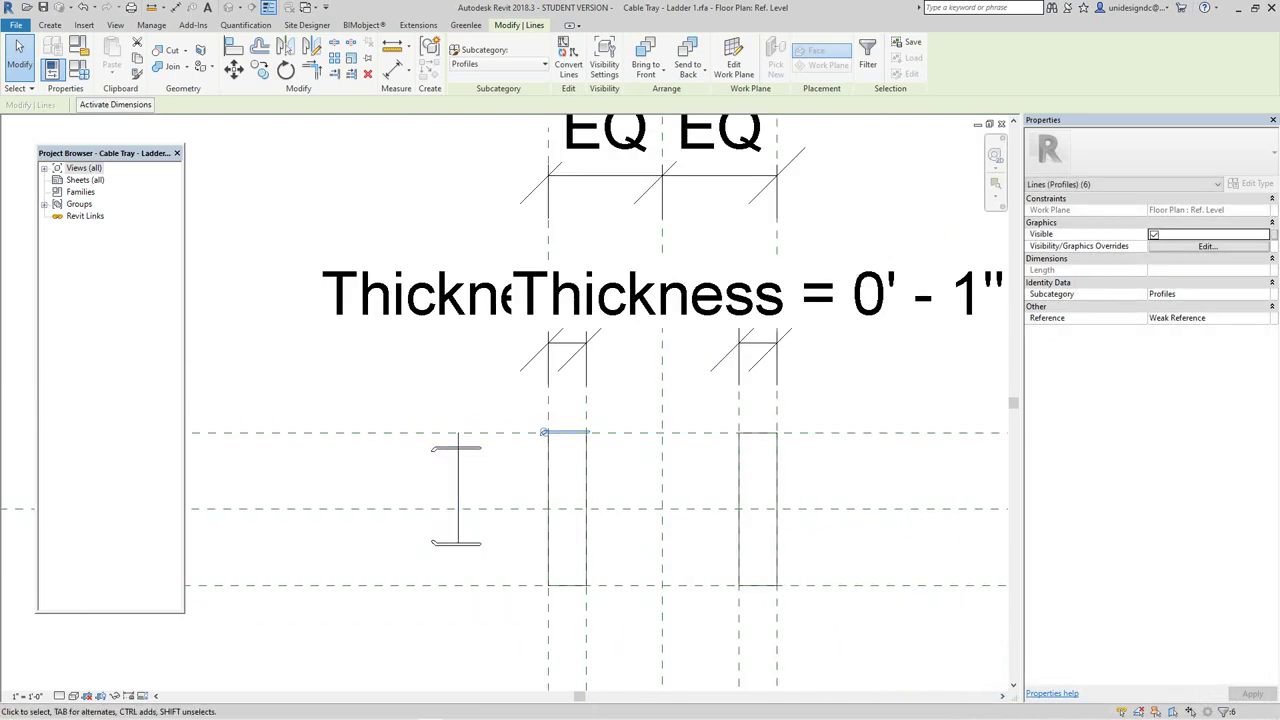
pyautogui.scroll(-4, 543, 432)
pyautogui.scroll(6, 562, 473)
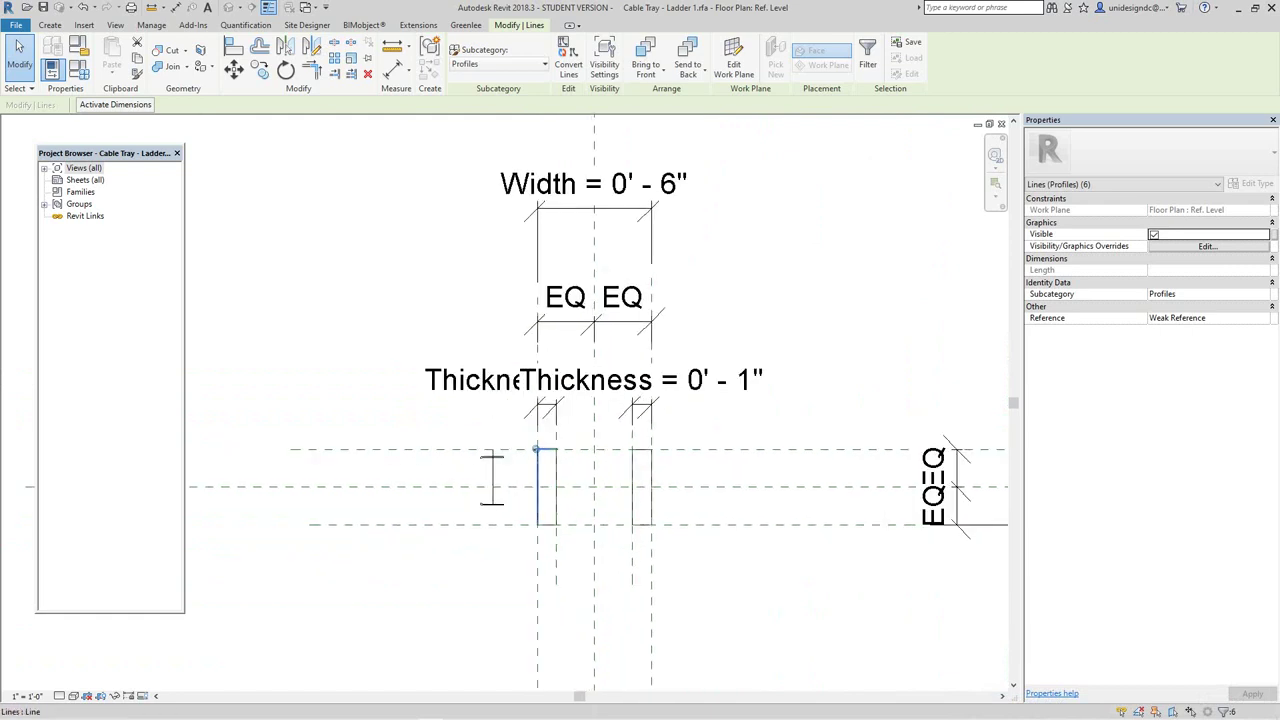
pyautogui.press('Escape')
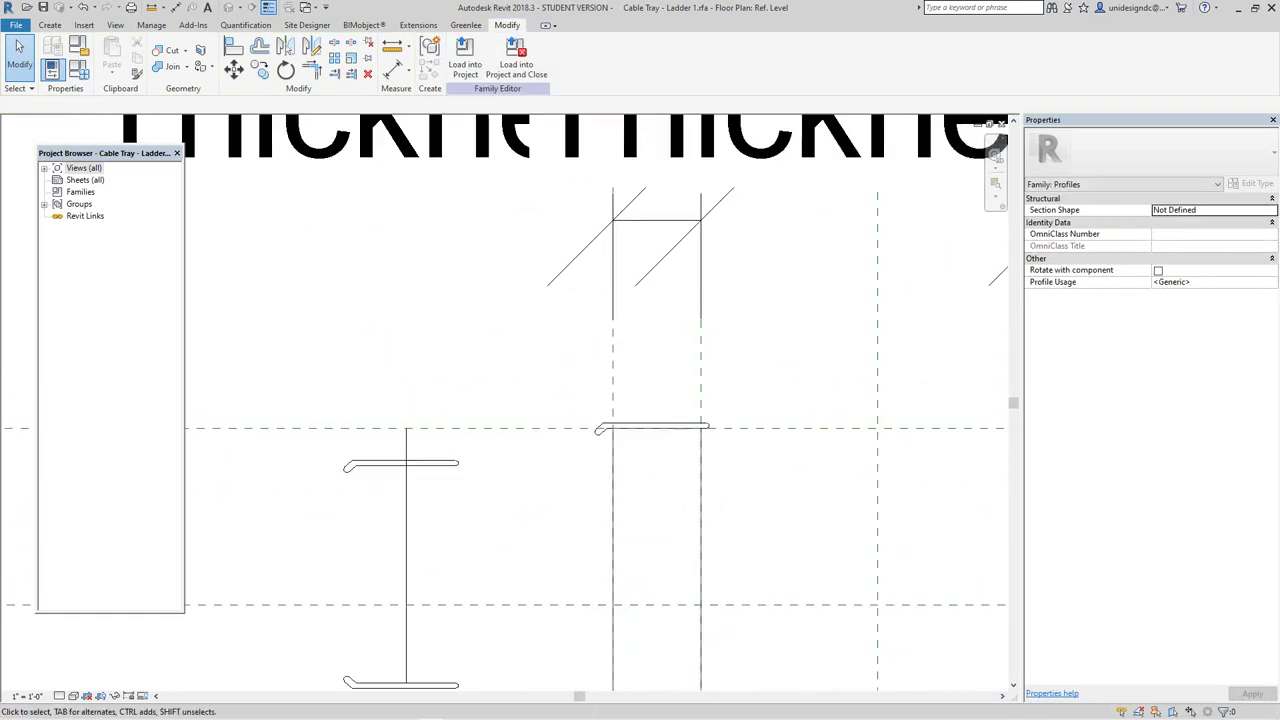
# Step: Delete the imported I-shaped profile drawing and the leftover traced vertical web line
pyautogui.moveTo(540, 500); pyautogui.dragTo(569, 467, button='middle')
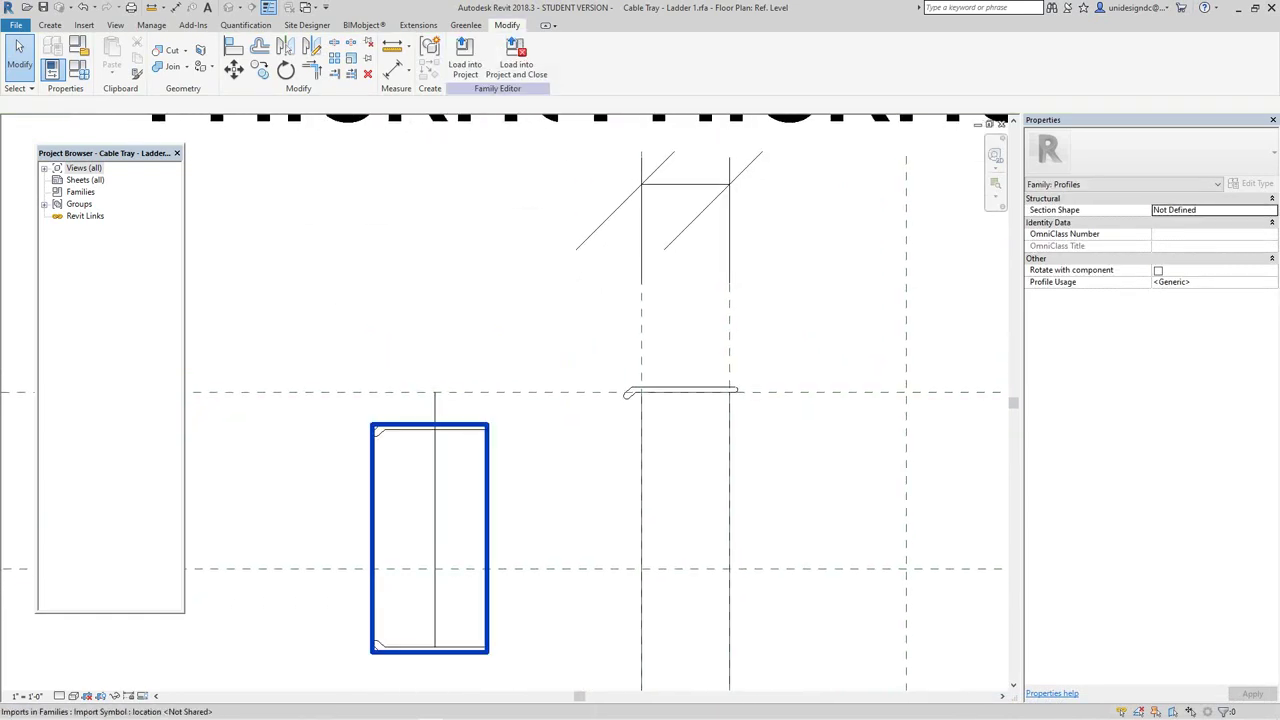
pyautogui.click(449, 514)
pyautogui.press('Delete')
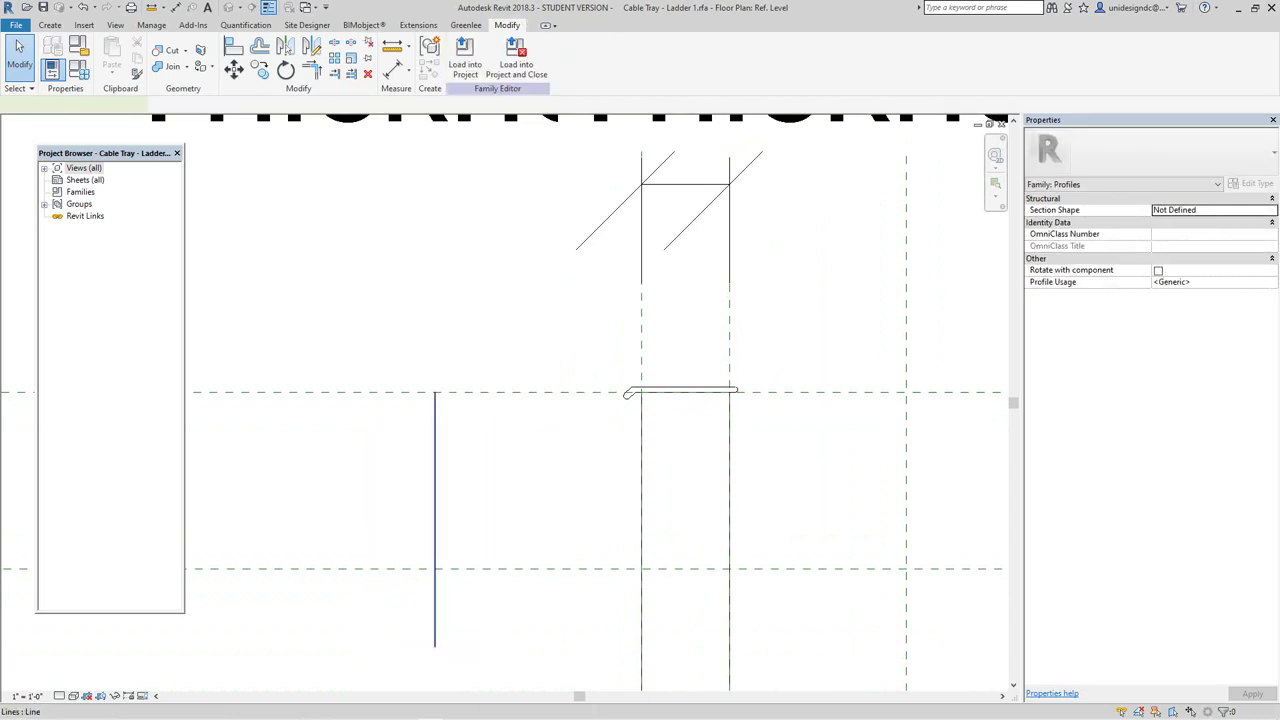
pyautogui.click(435, 428)
pyautogui.press('Delete')
# Step: Examine how the flange outline's lower line overlaps the top edge of the left rail rectangle
pyautogui.scroll(5, 708, 389)
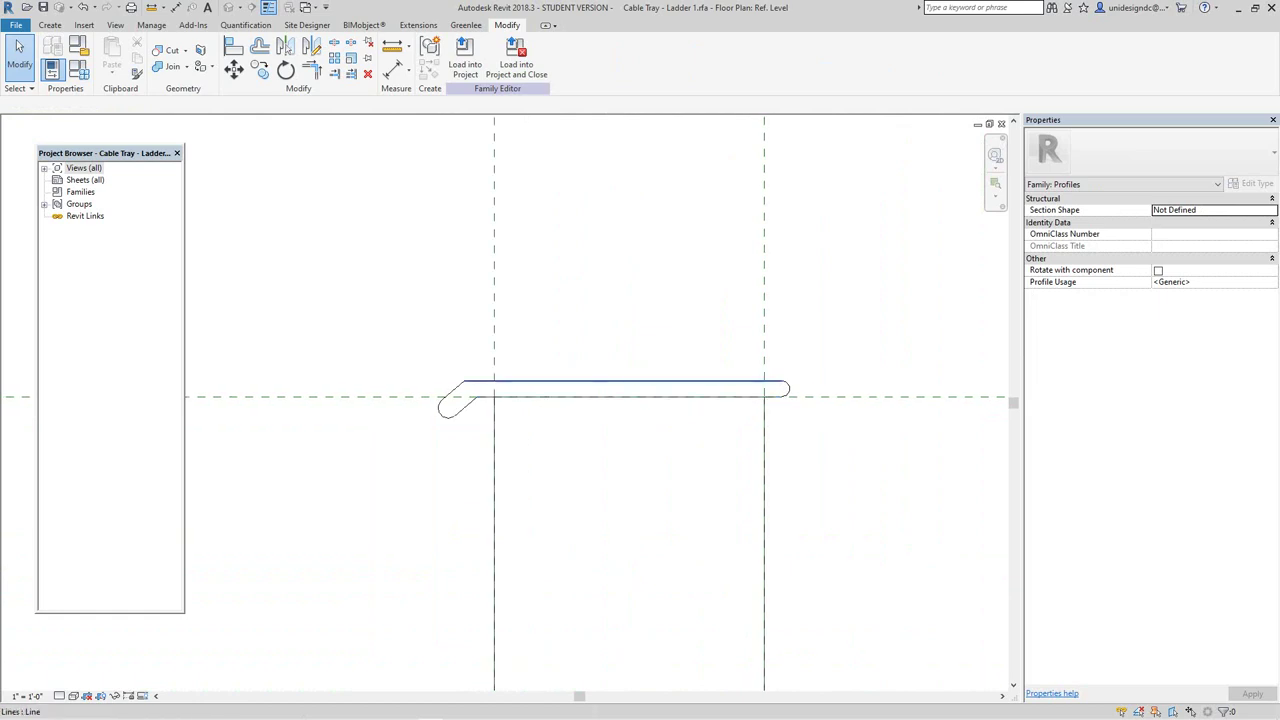
pyautogui.scroll(-3, 444, 349)
pyautogui.scroll(-4, 616, 405)
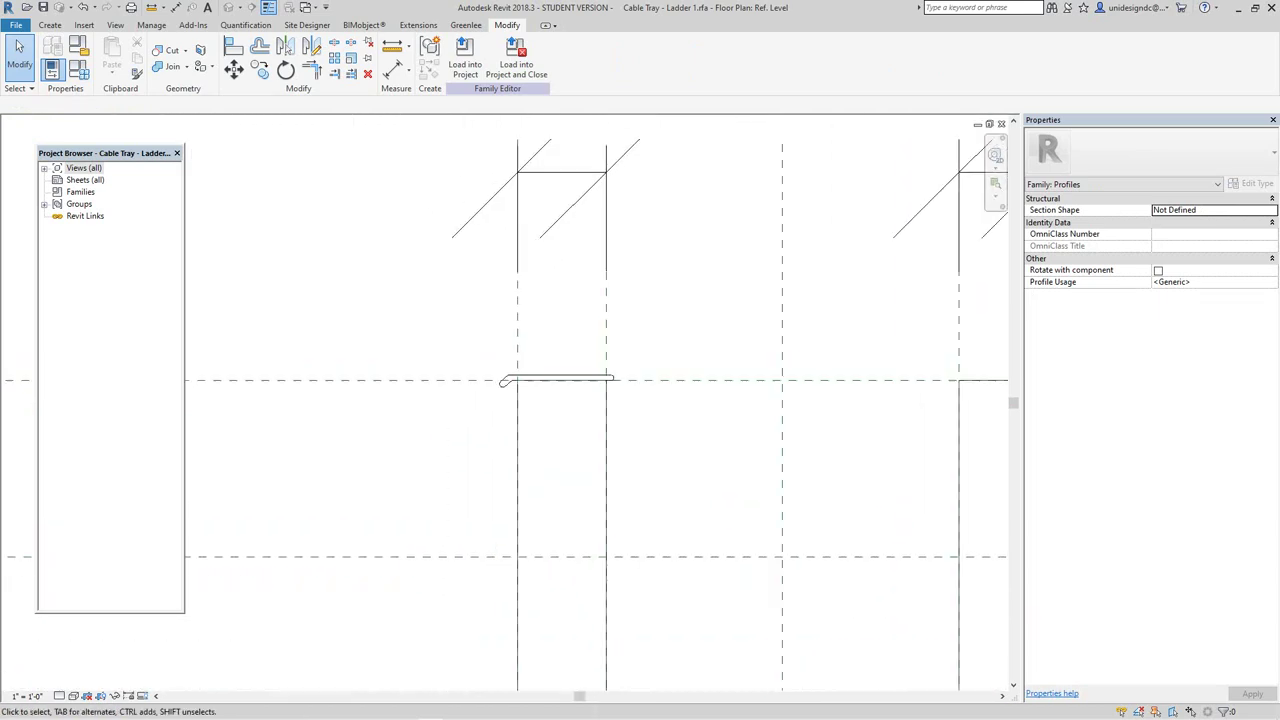
pyautogui.scroll(5, 572, 396)
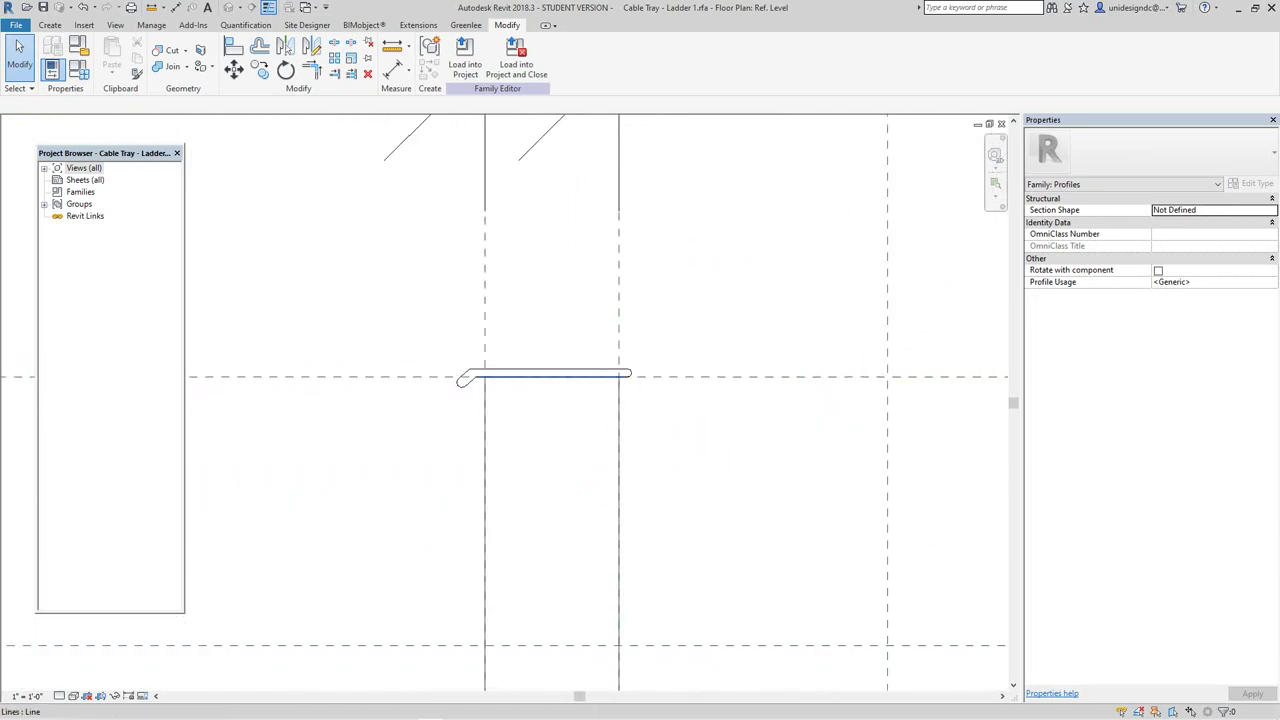
pyautogui.scroll(-6, 580, 390)
pyautogui.scroll(-4, 800, 320)
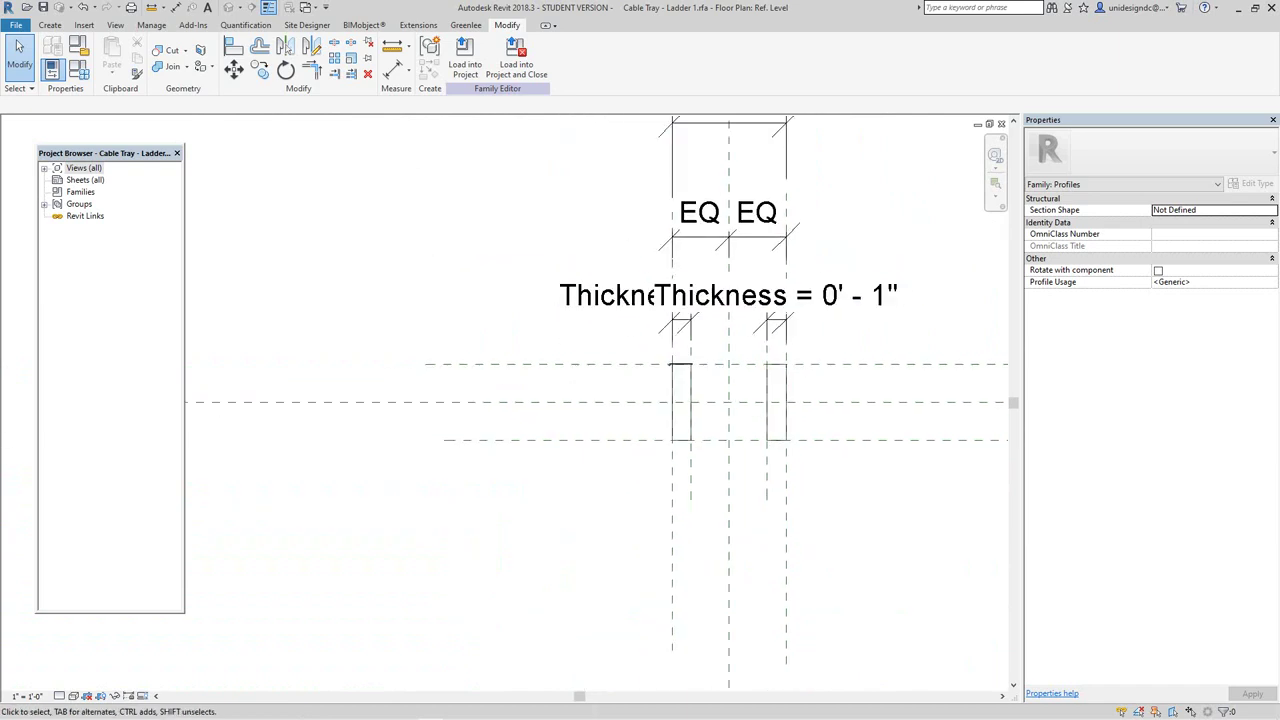
pyautogui.scroll(6, 716, 356)
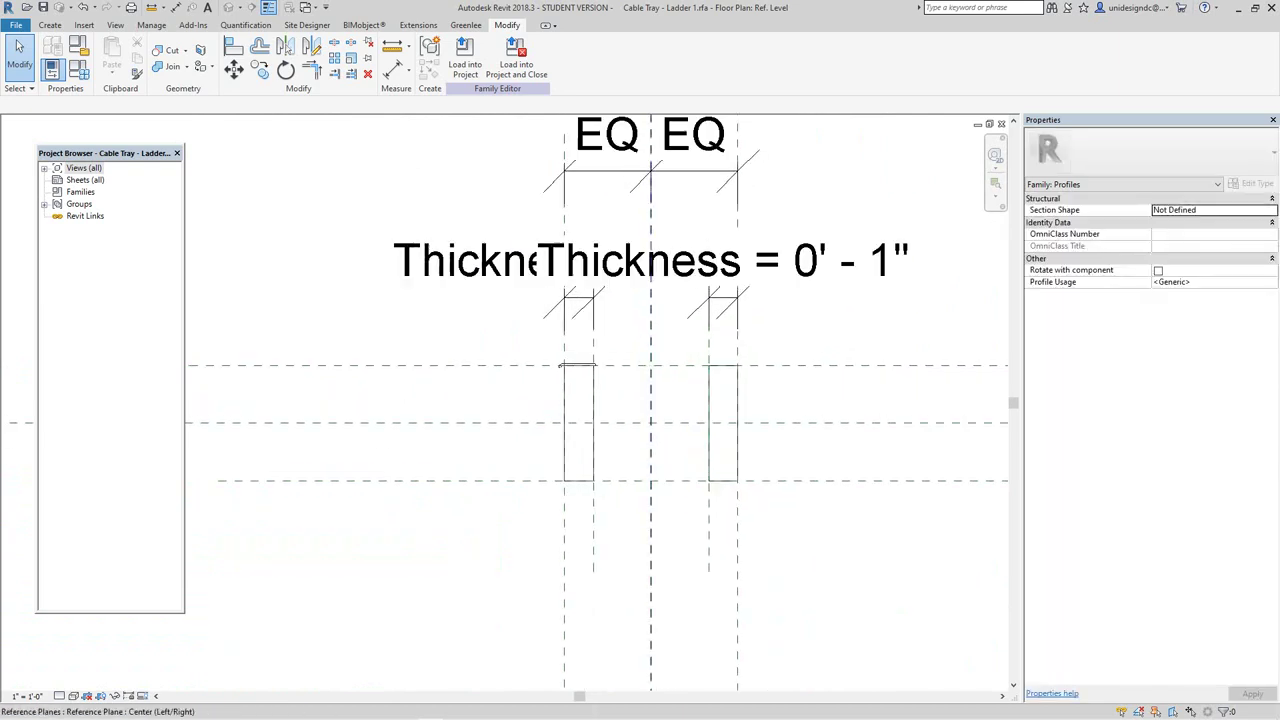
pyautogui.scroll(3, 559, 355)
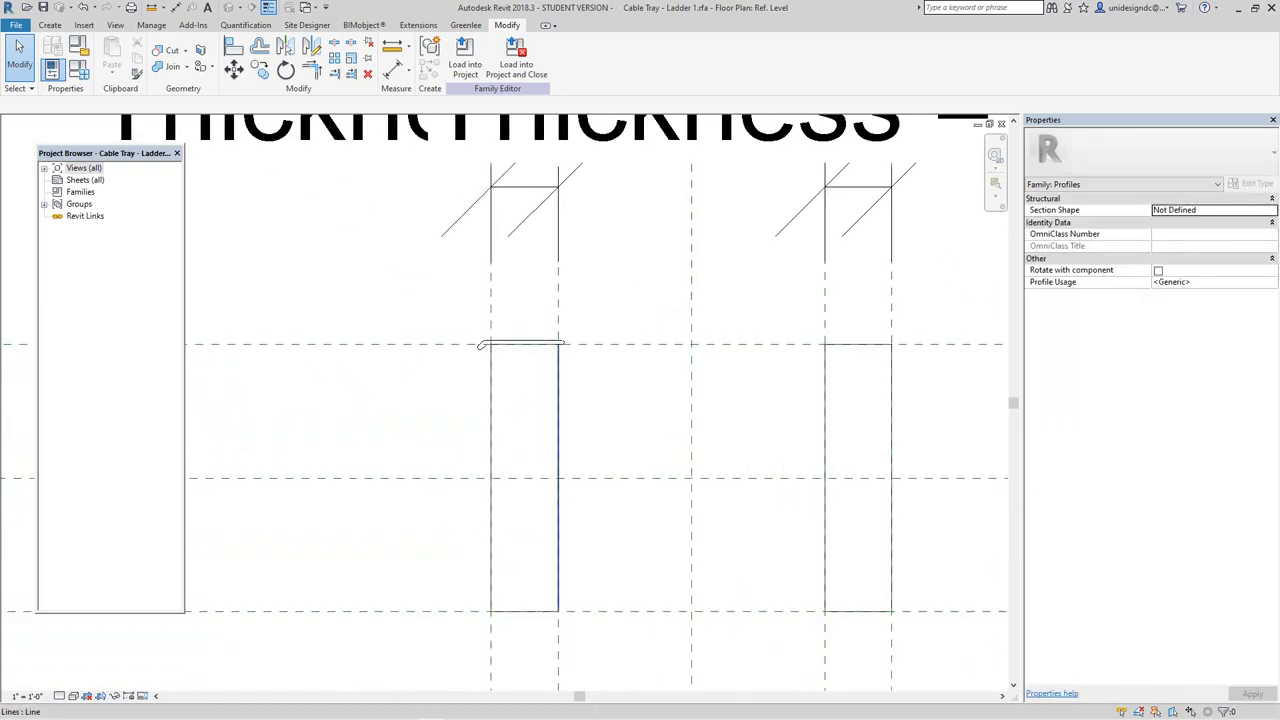
pyautogui.click(528, 341)
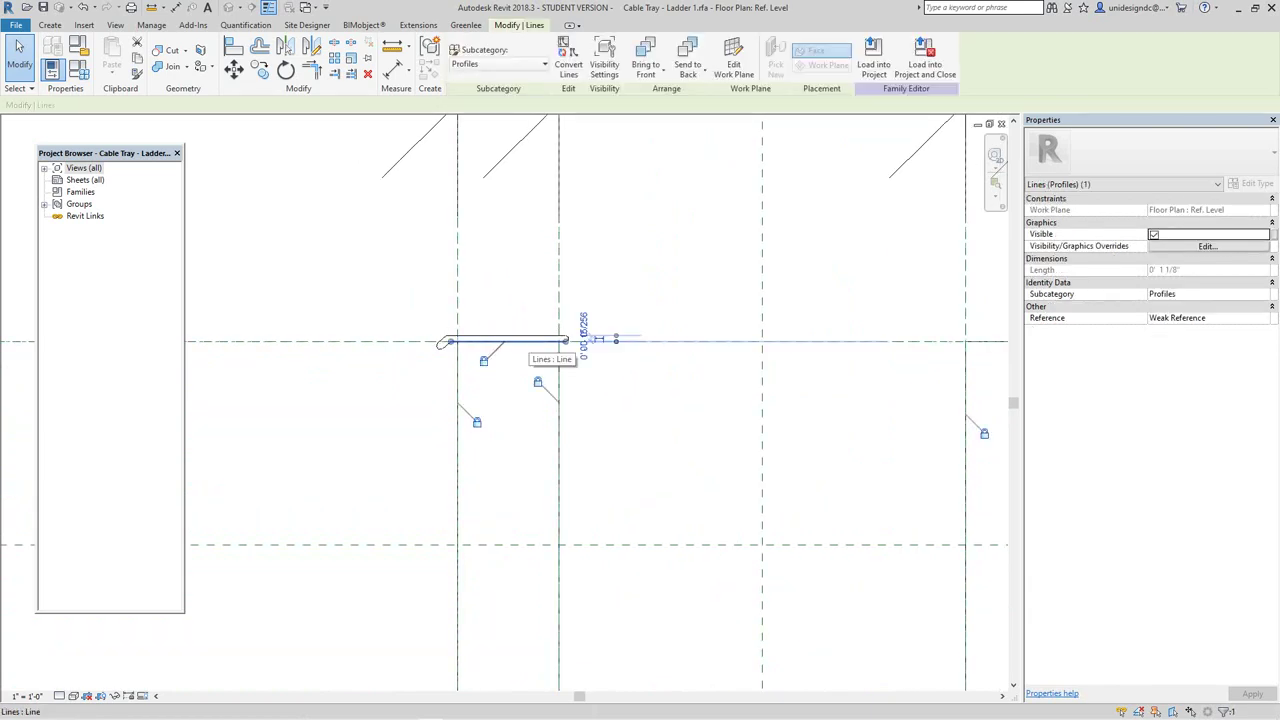
pyautogui.scroll(3, 525, 402)
pyautogui.press('Escape')
pyautogui.scroll(4, 490, 308)
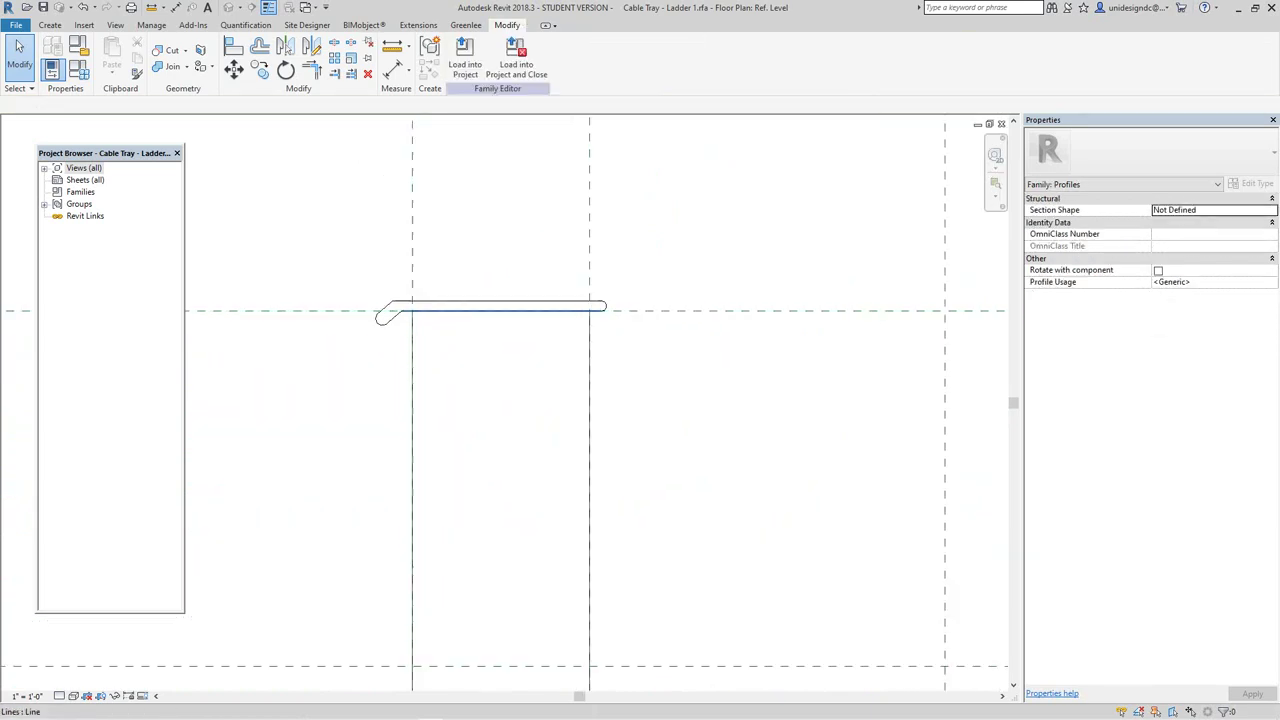
pyautogui.click(500, 308)
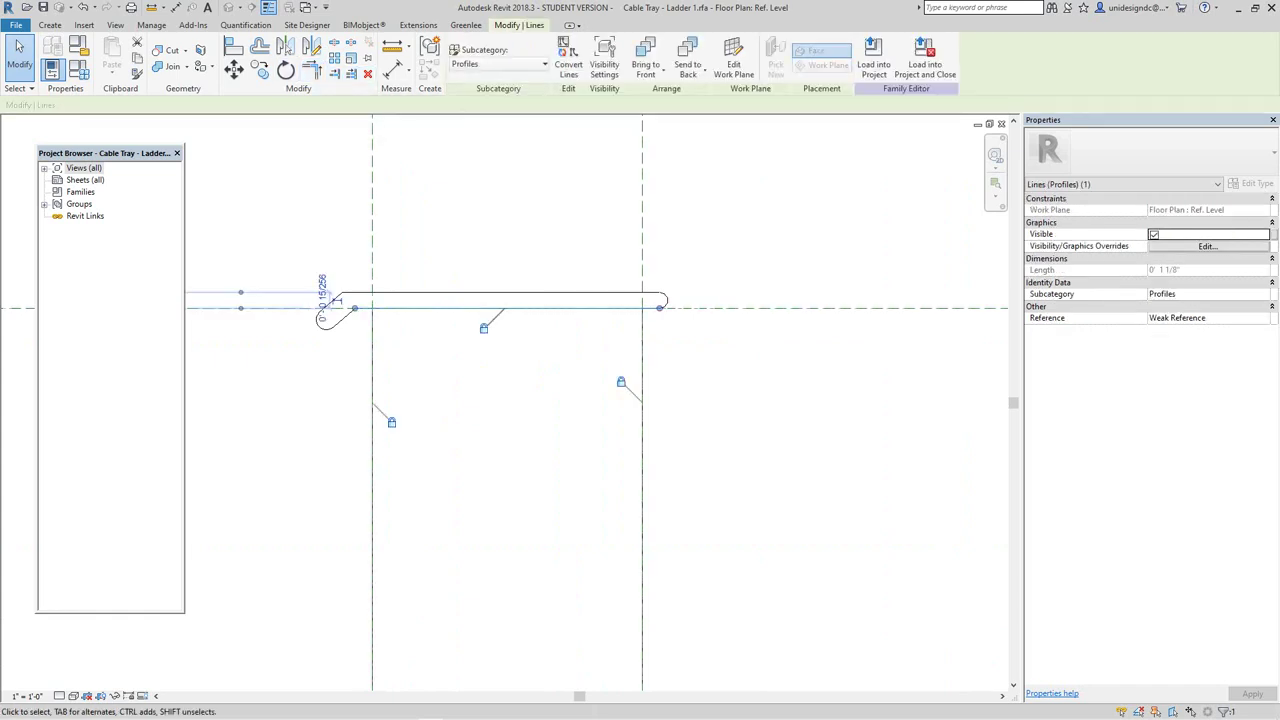
pyautogui.press('Escape')
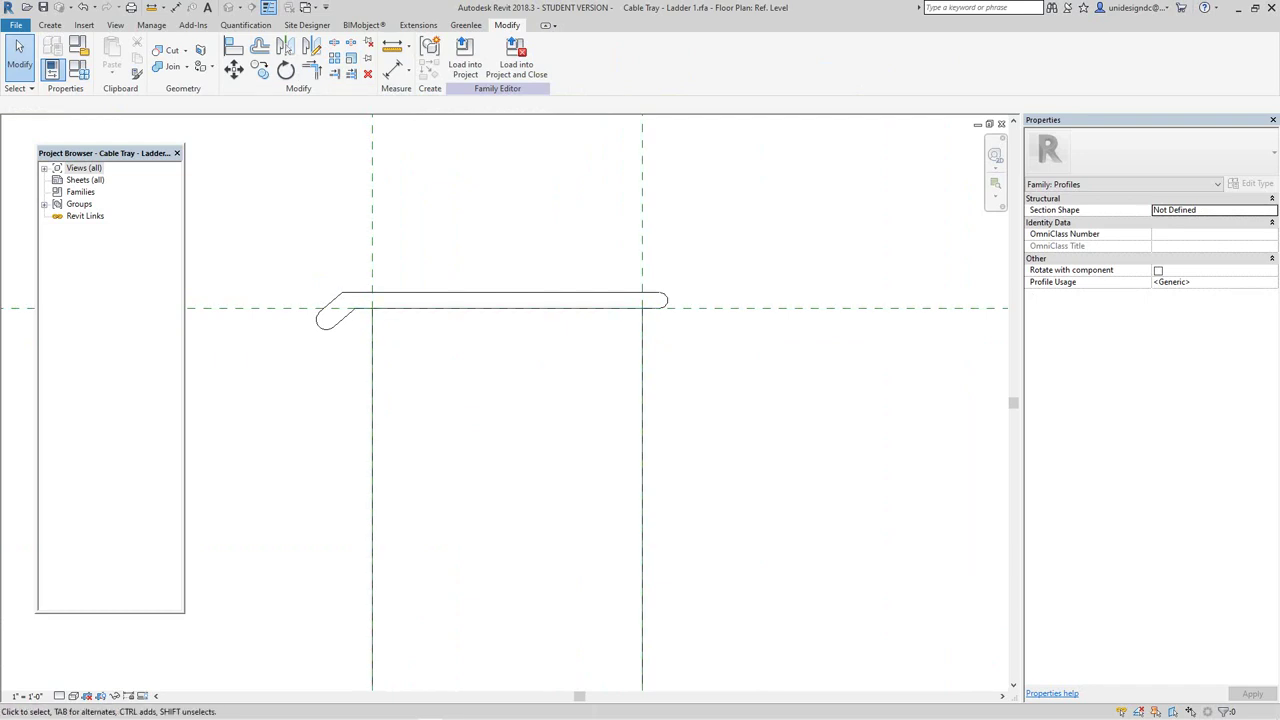
# Step: Split the flange's lower line at two points, just inside each vertical side of the left rail
pyautogui.click(334, 44)
pyautogui.click(394, 308)
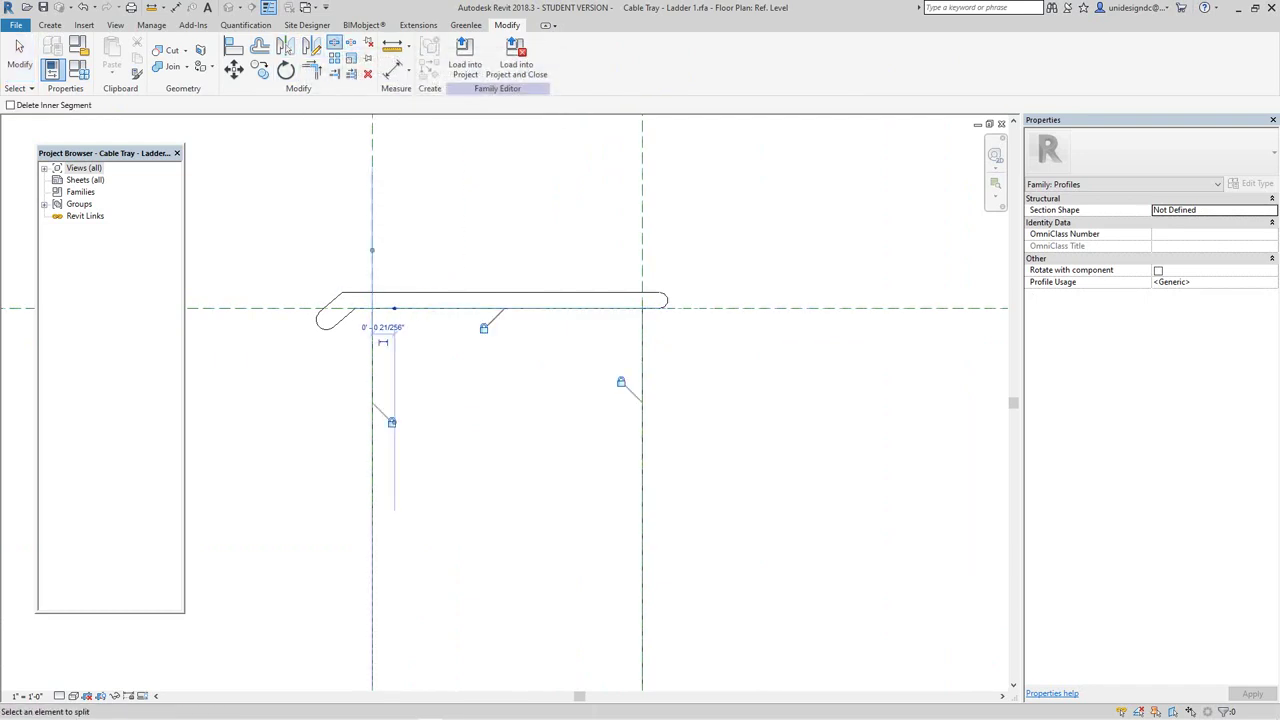
pyautogui.click(614, 308)
pyautogui.press('Escape')
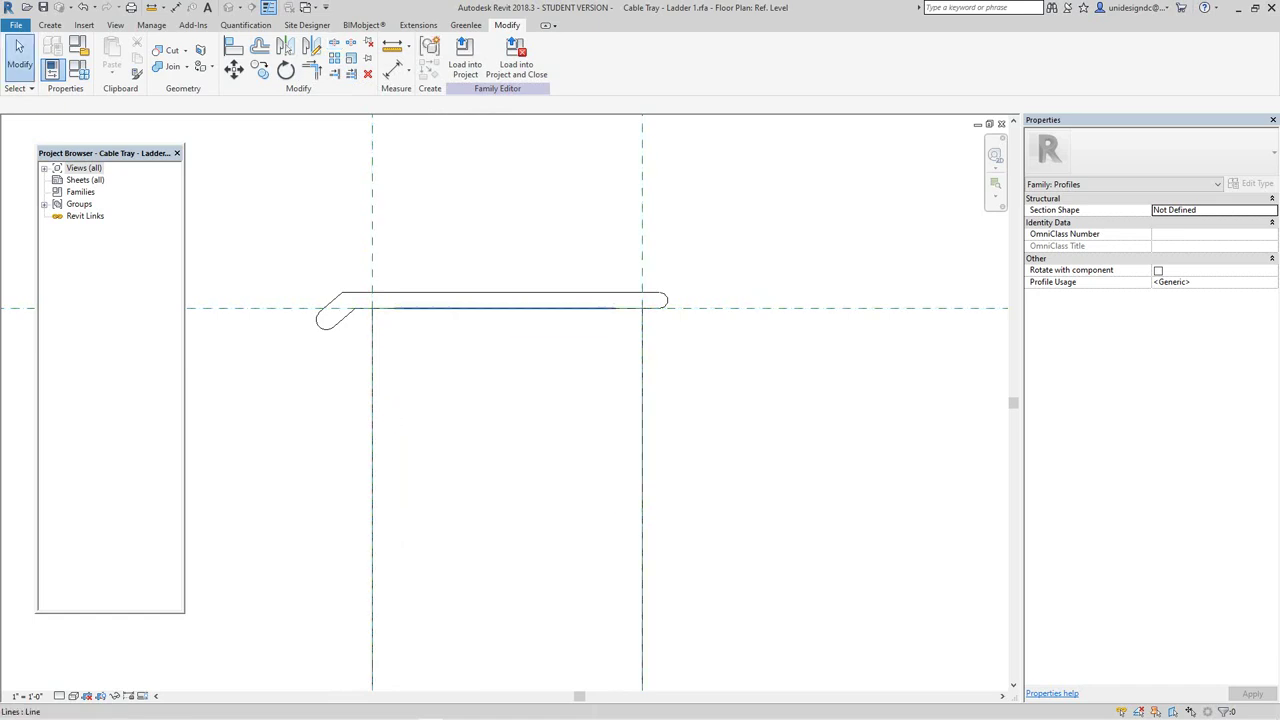
# Step: Delete the middle segment of the flange's lower line and the left rail rectangle's overlapping top line
pyautogui.click(540, 308)
pyautogui.press('Escape')
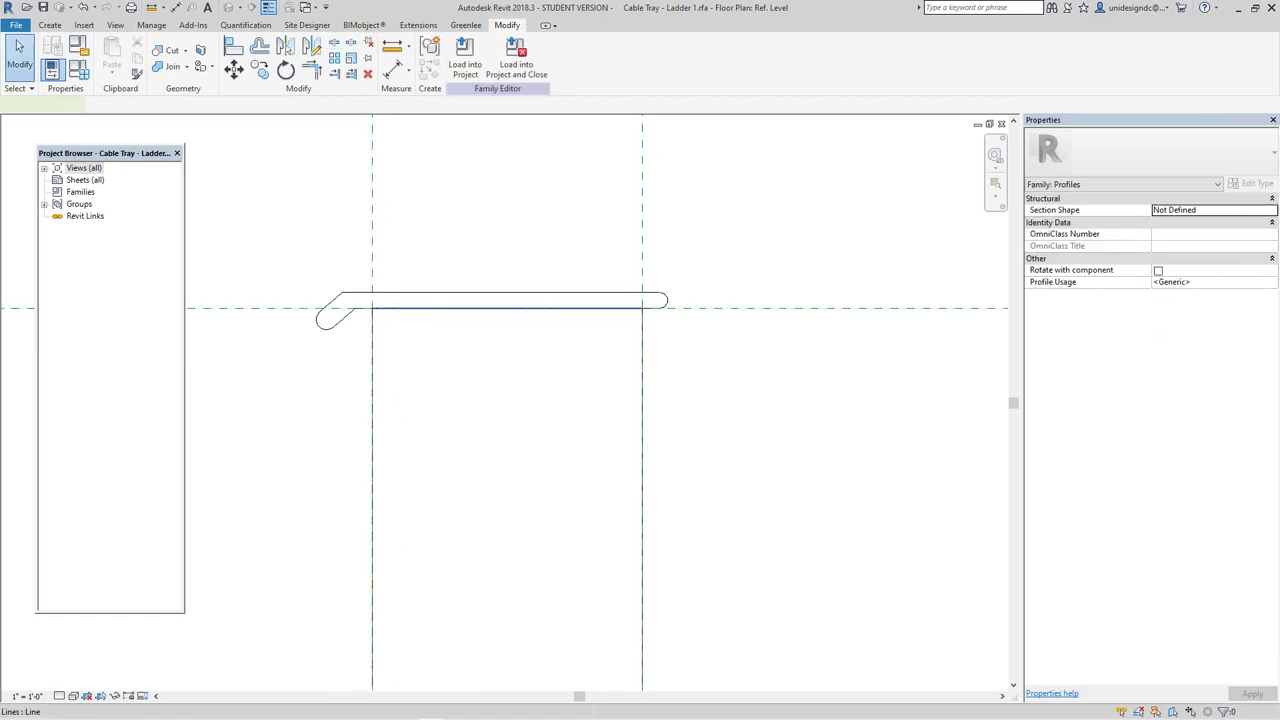
pyautogui.click(519, 308)
pyautogui.press('Delete')
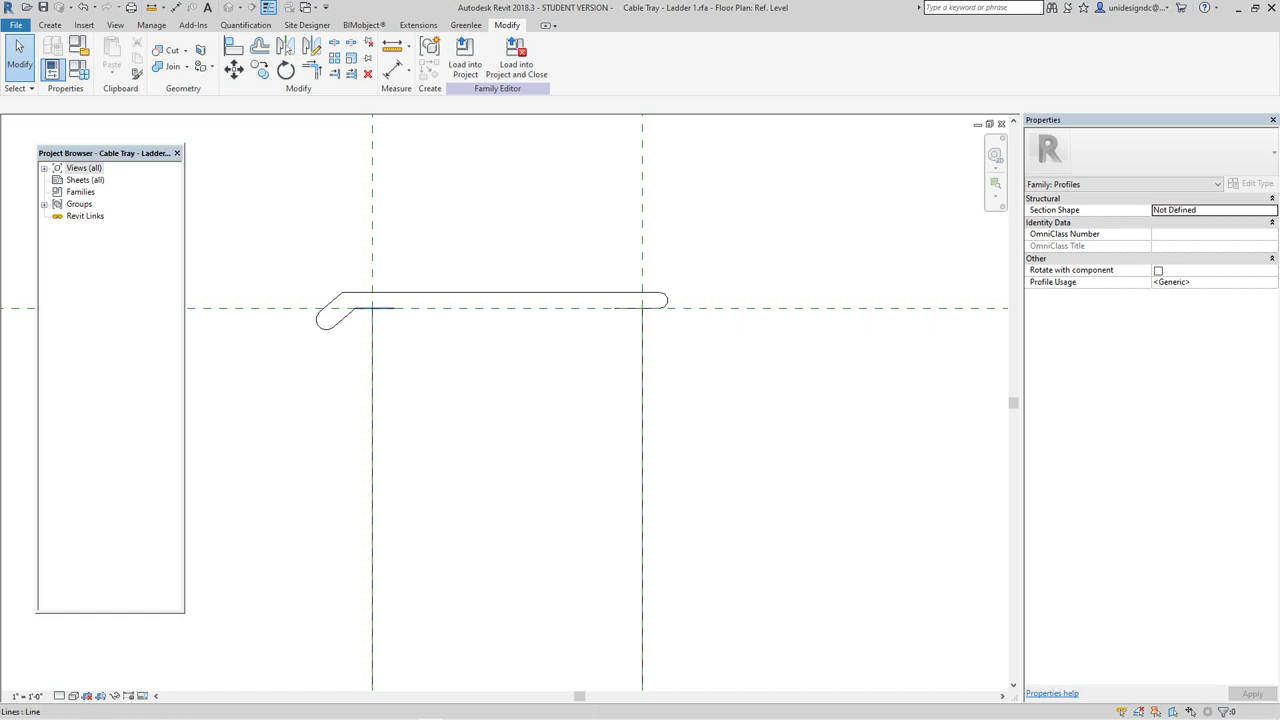
# Step: Trim the two remaining lower flange stubs to corners with the left rail's vertical side lines
pyautogui.scroll(1, 397, 308)
pyautogui.scroll(1, 709, 313)
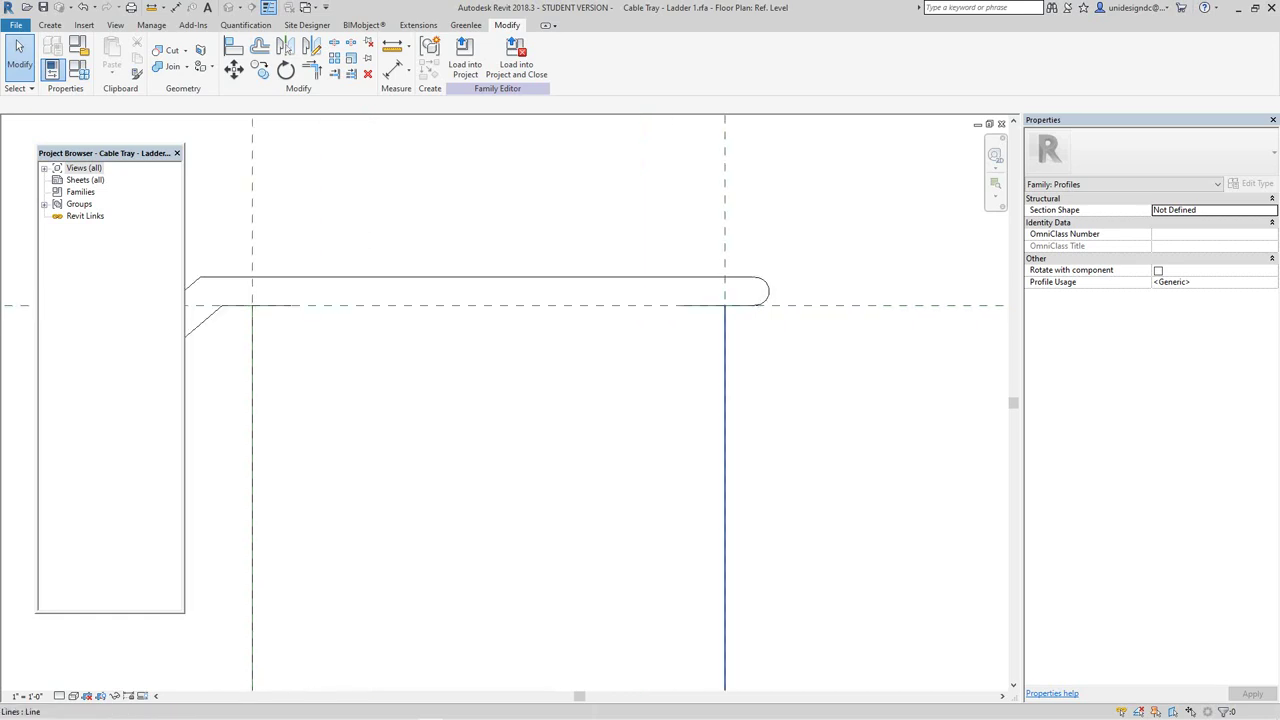
pyautogui.scroll(-1, 727, 314)
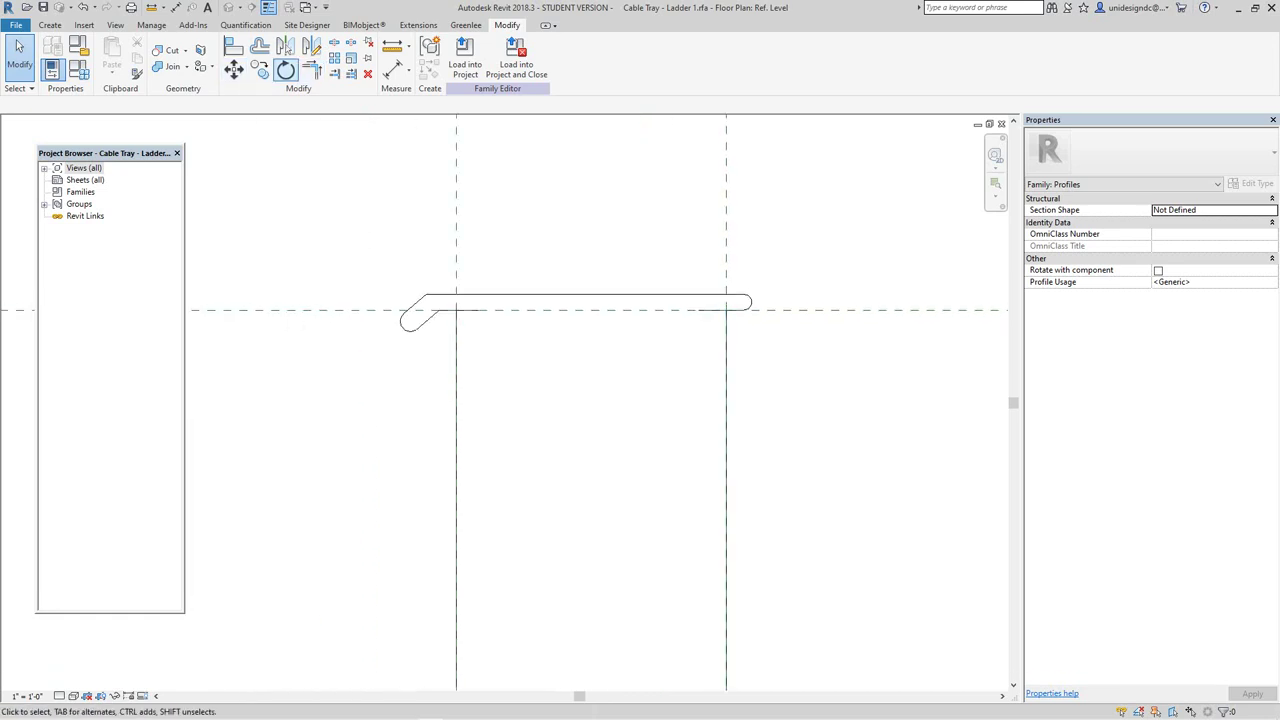
pyautogui.scroll(-1, 351, 168)
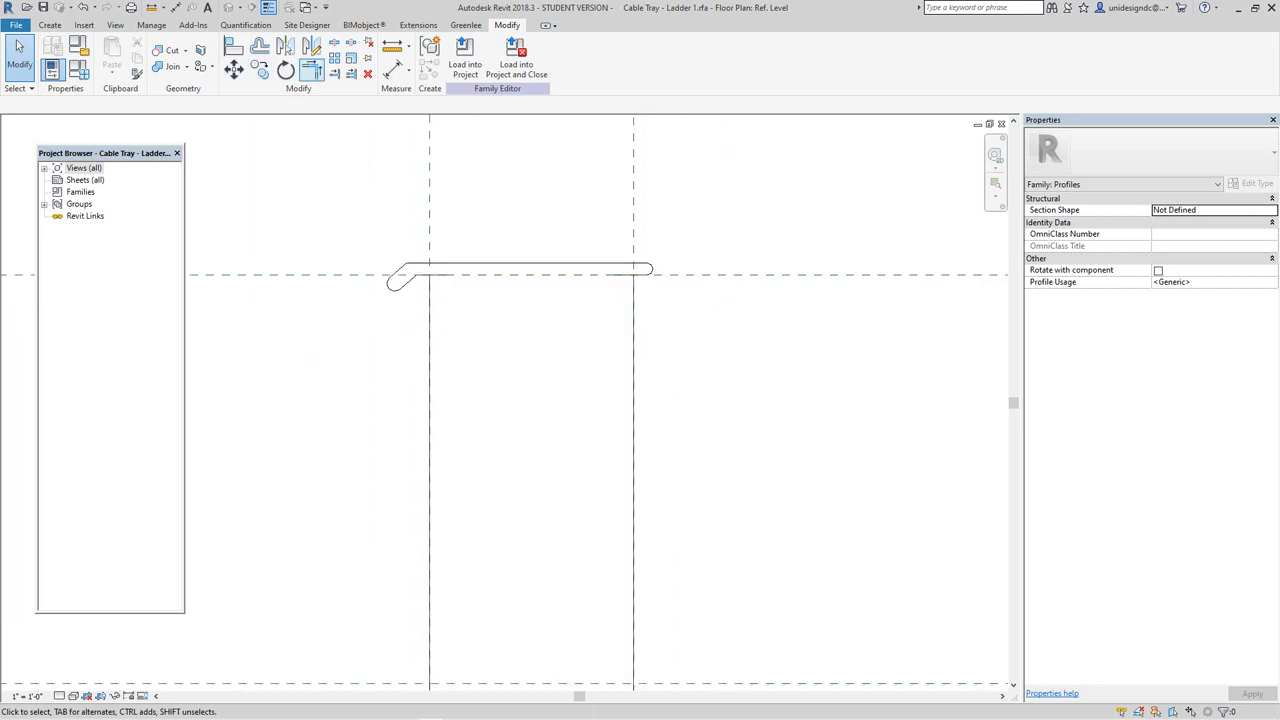
pyautogui.click(312, 68)
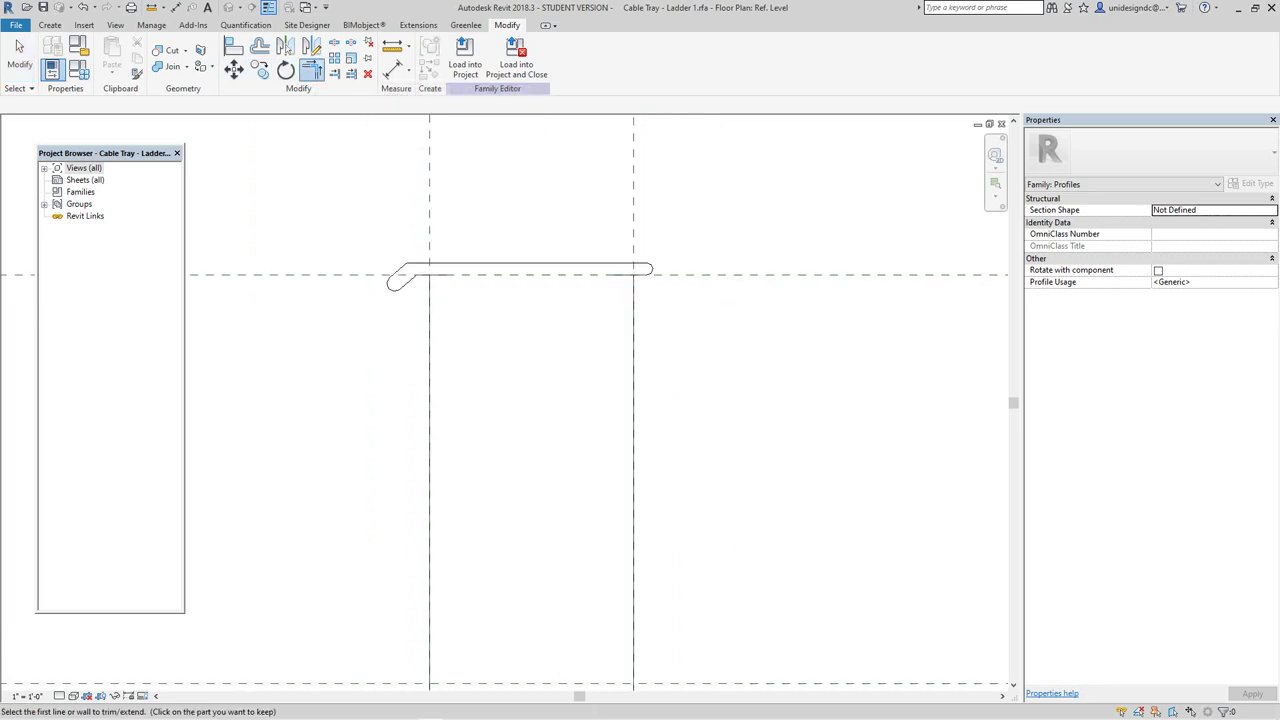
pyautogui.scroll(2, 661, 280)
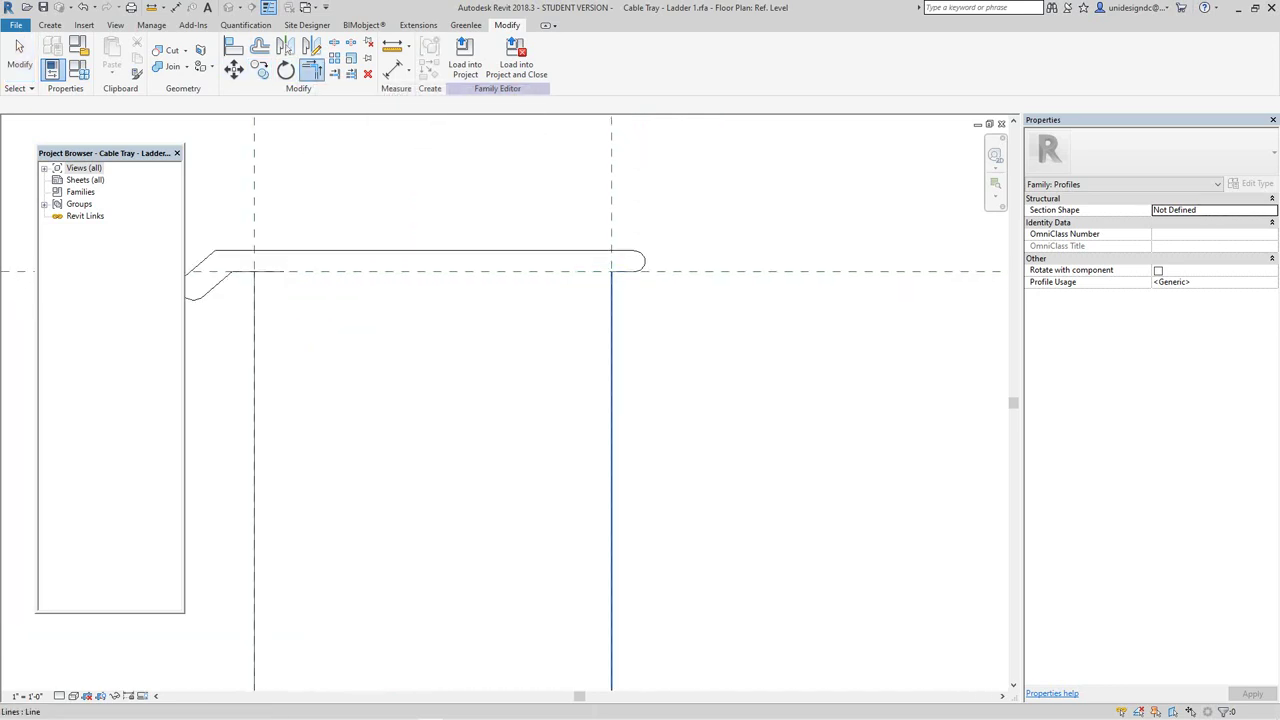
pyautogui.scroll(-2, 814, 304)
pyautogui.scroll(5, 436, 289)
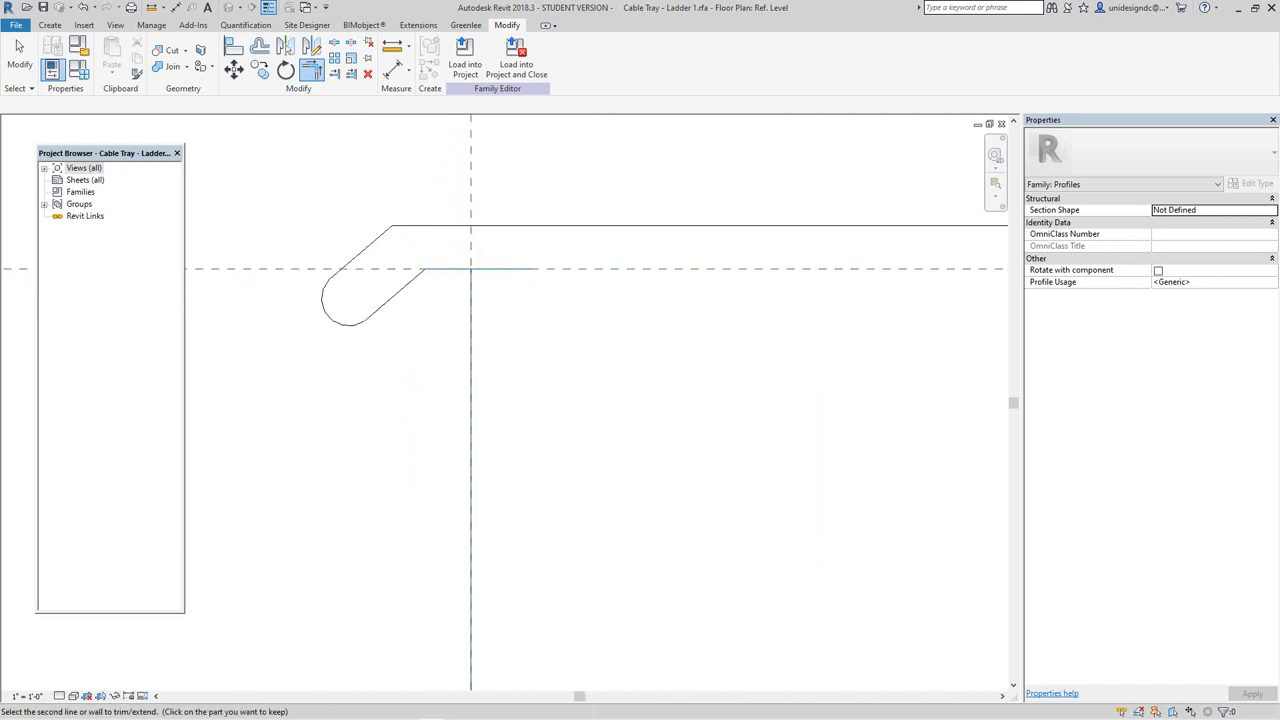
pyautogui.press('t')
pyautogui.press('r')
pyautogui.scroll(-6, 579, 217)
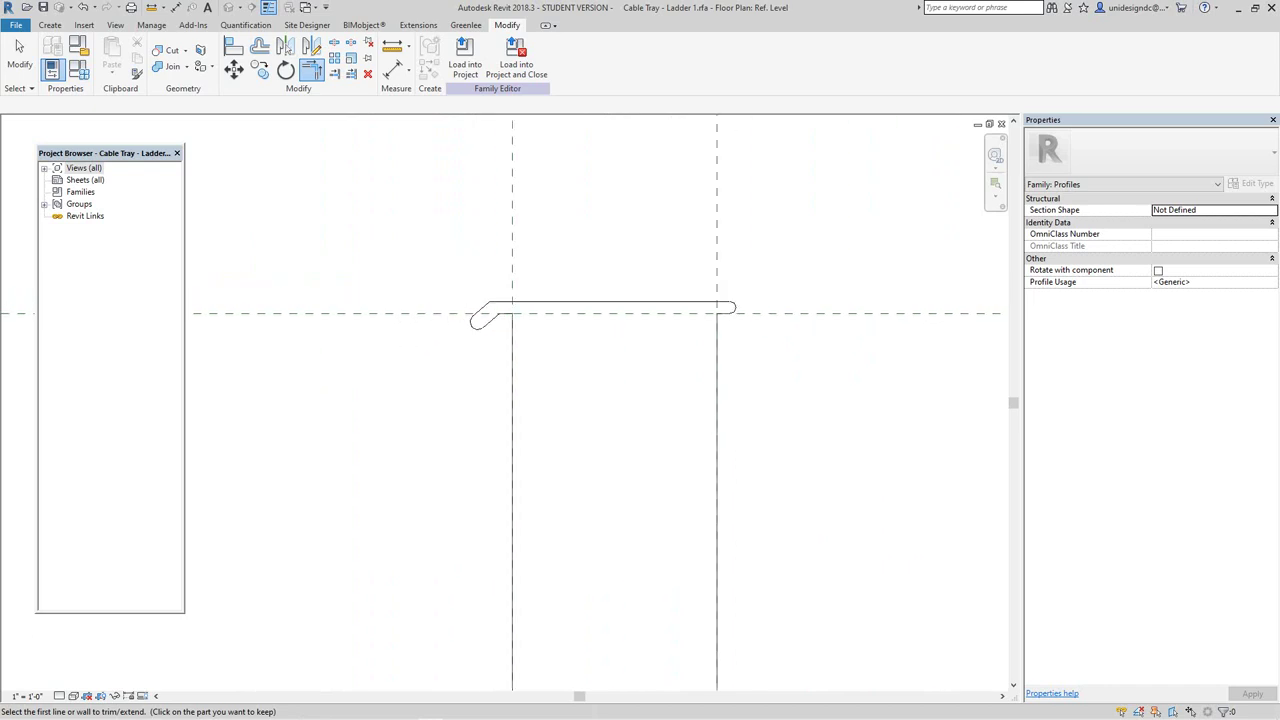
pyautogui.scroll(-3, 579, 217)
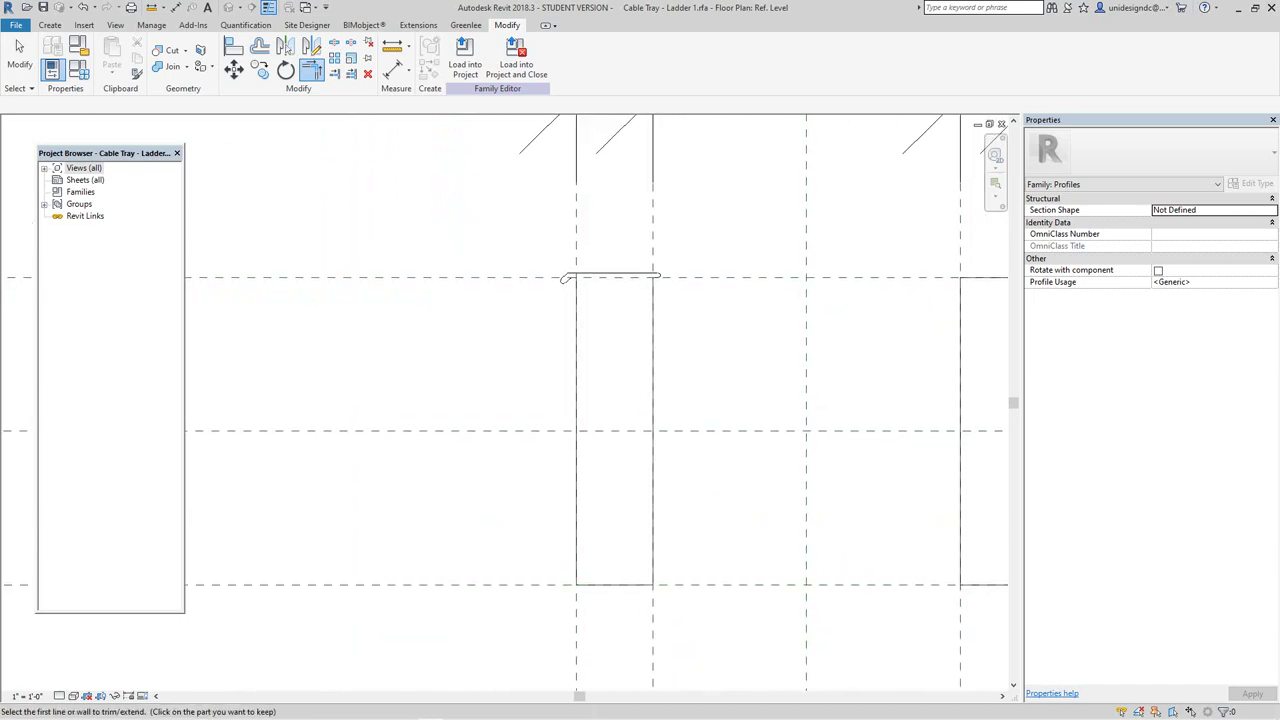
pyautogui.scroll(2, 597, 532)
pyautogui.scroll(-2, 597, 540)
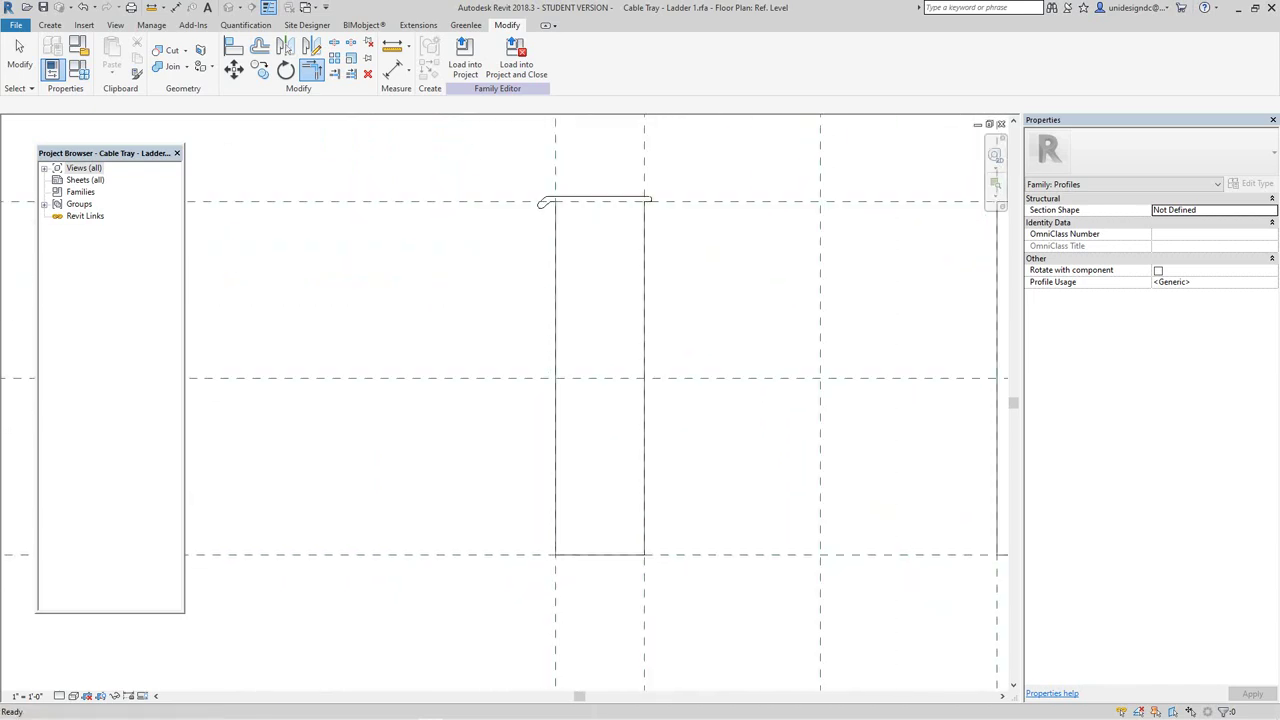
pyautogui.press('Escape')
# Step: Move the seven flange lines straight down so the flange's top line lies on the upper reference plane
pyautogui.scroll(3, 495, 248)
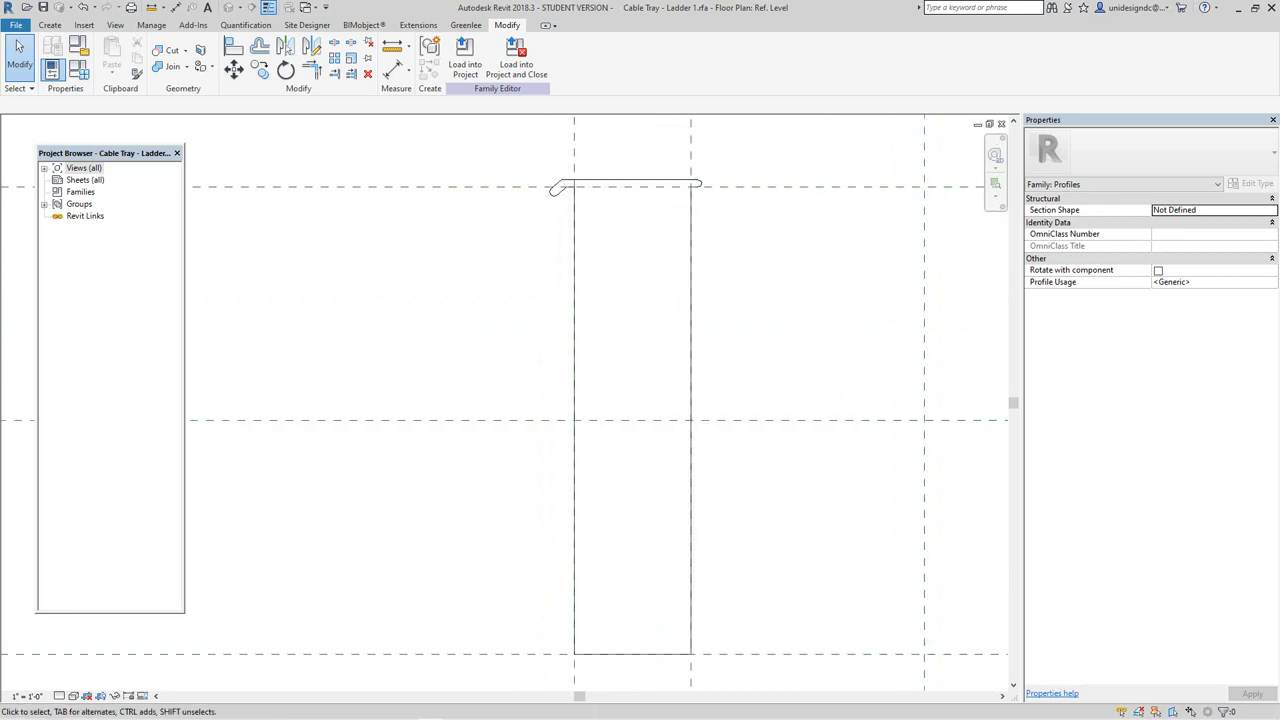
pyautogui.moveTo(495, 248); pyautogui.dragTo(440, 427, button='middle')
pyautogui.moveTo(446, 296); pyautogui.dragTo(763, 398)
pyautogui.scroll(2, 700, 385)
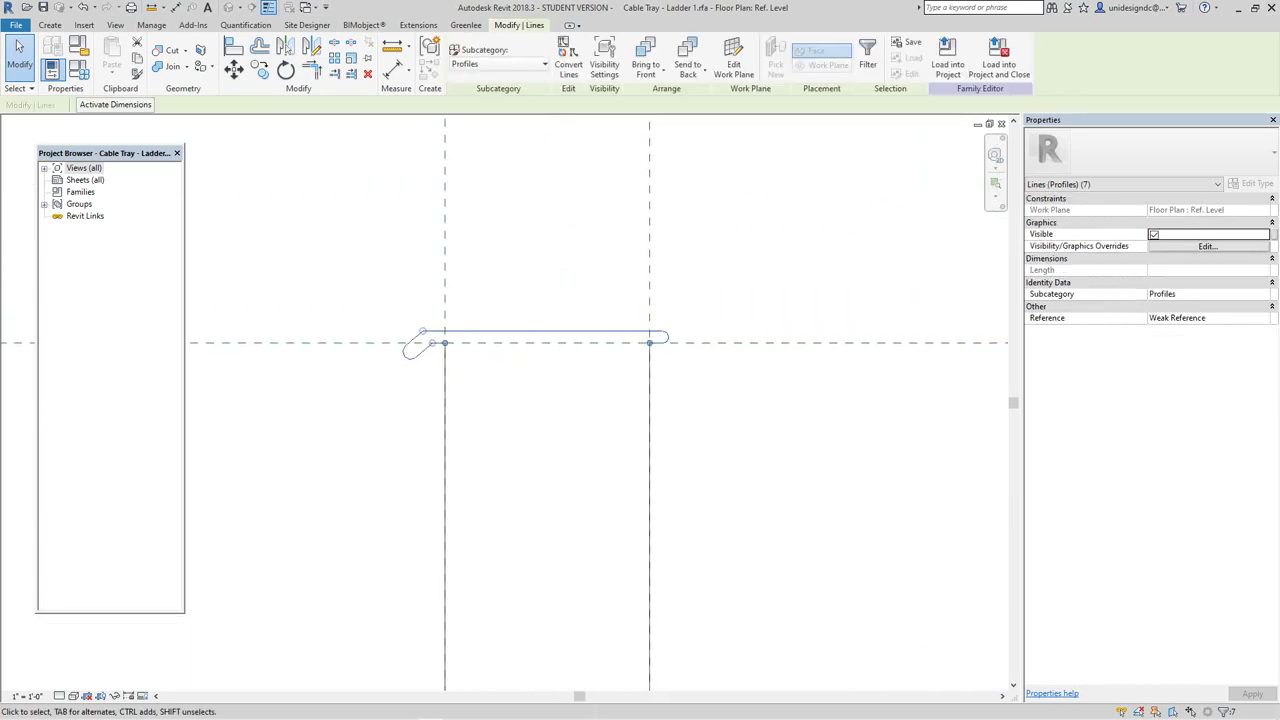
pyautogui.click(234, 69)
pyautogui.scroll(3, 516, 327)
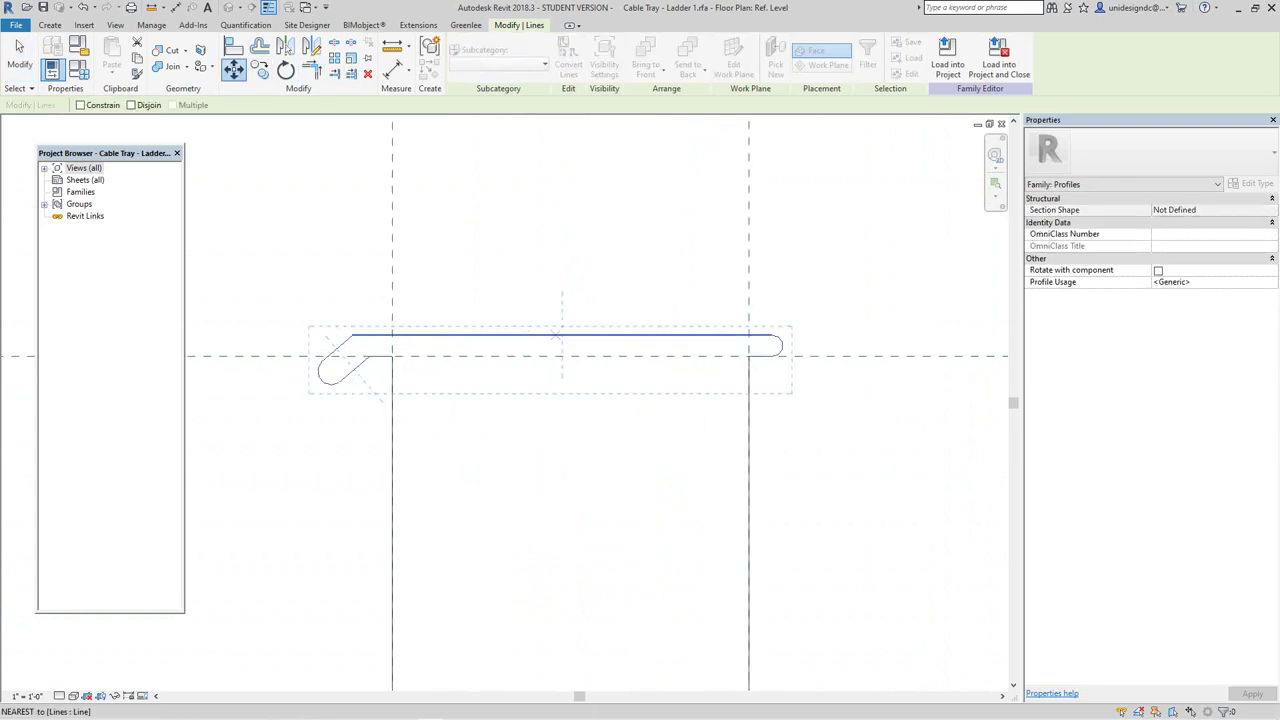
pyautogui.click(562, 335)
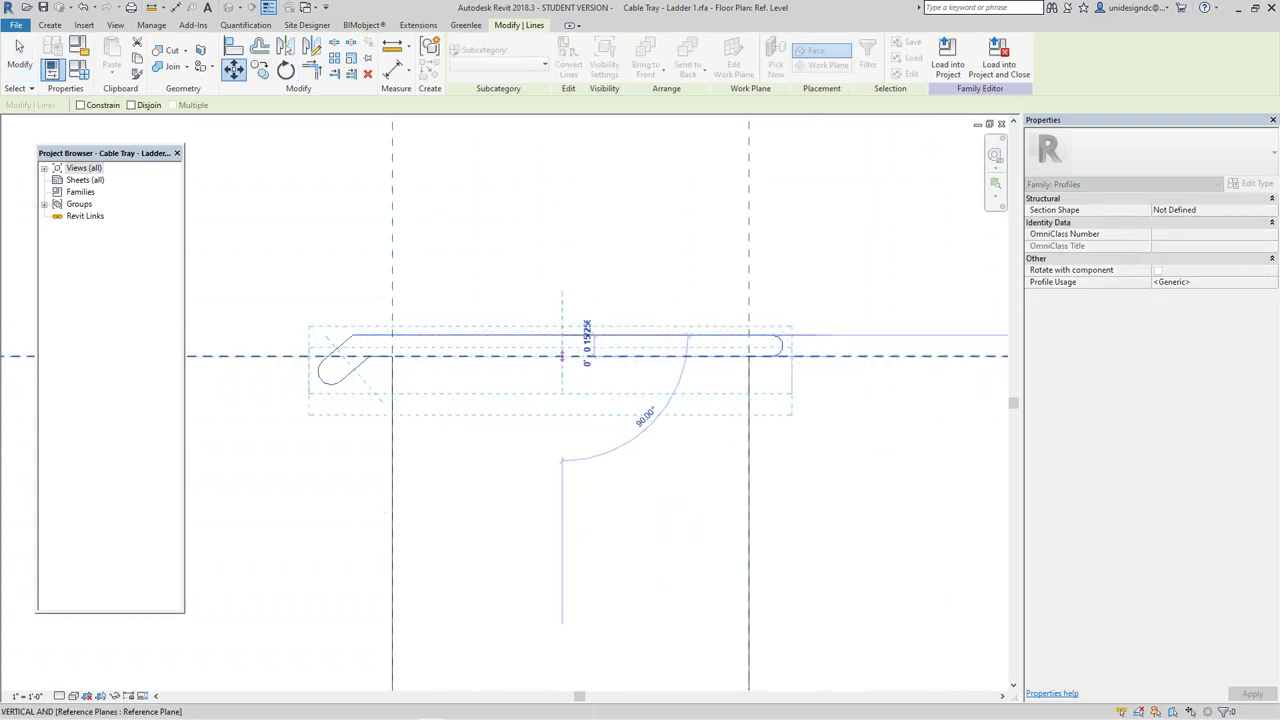
pyautogui.click(562, 356)
pyautogui.press('Escape')
pyautogui.scroll(-3, 550, 388)
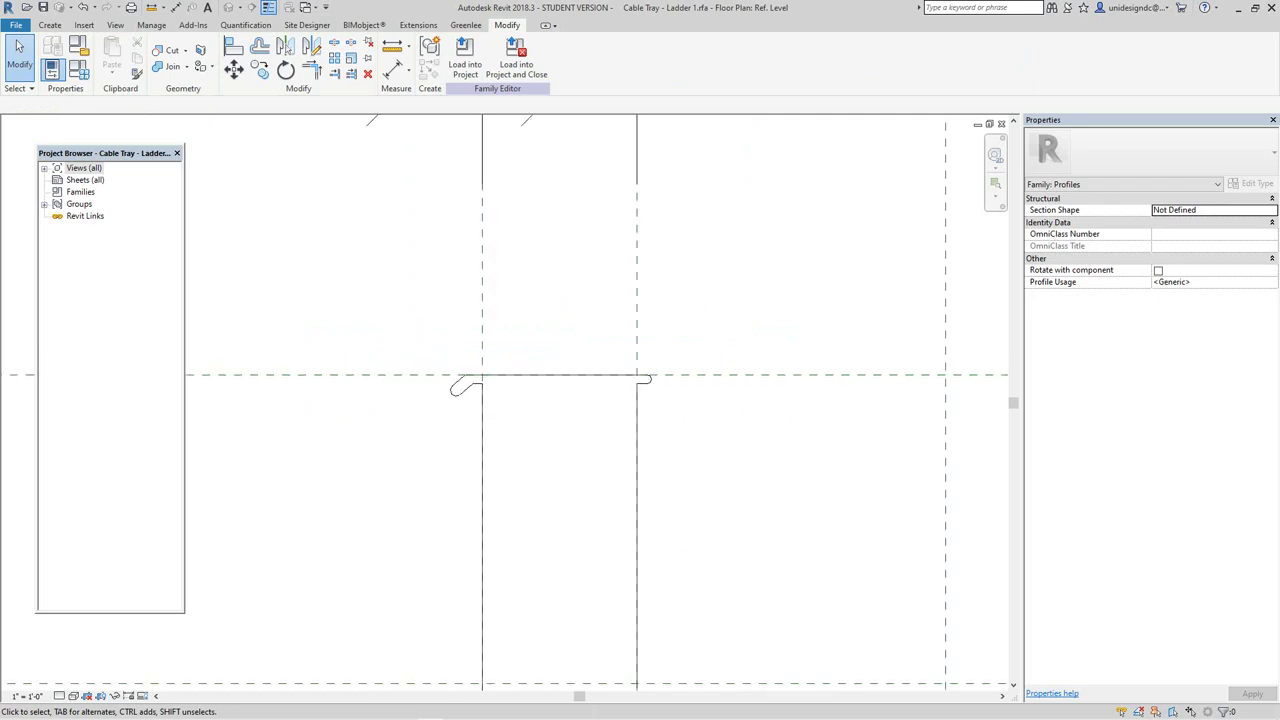
pyautogui.scroll(1, 727, 396)
pyautogui.click(700, 367)
pyautogui.press('Escape')
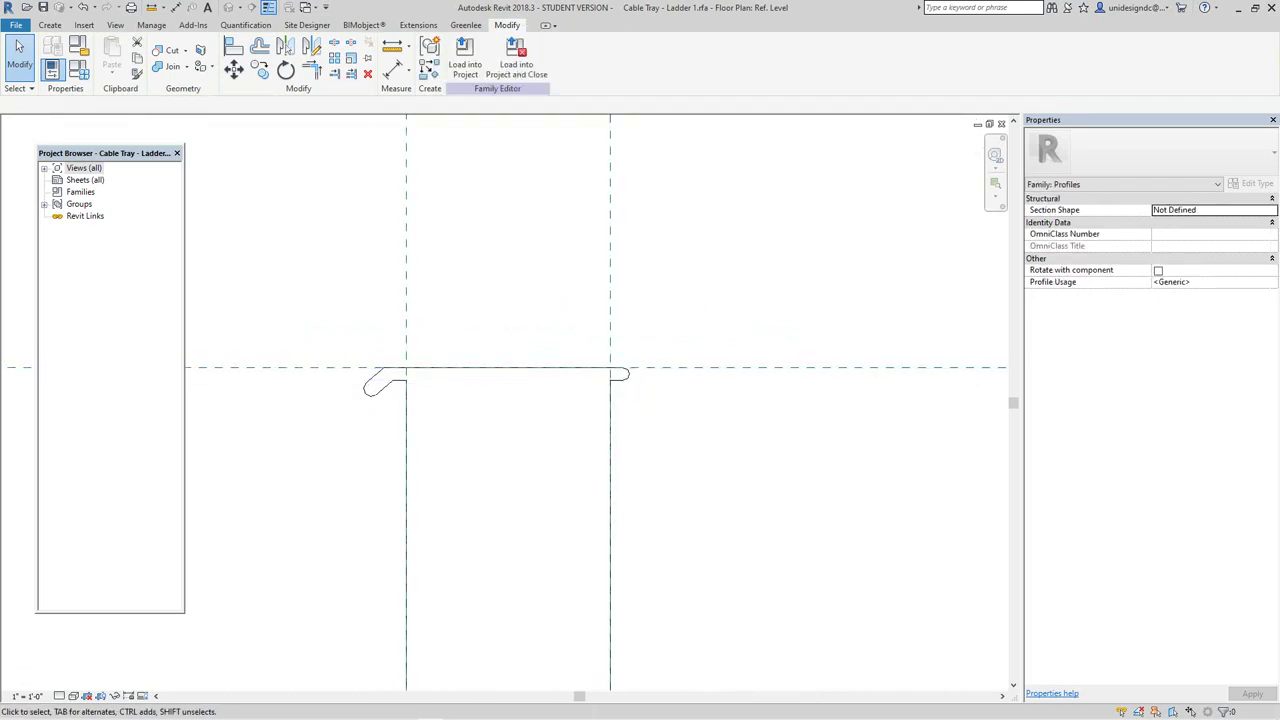
# Step: Delete the bottom line of the left rail rectangle on the lower reference plane
pyautogui.scroll(-2, 668, 378)
pyautogui.moveTo(668, 378); pyautogui.dragTo(668, 345, button='middle')
pyautogui.moveTo(687, 418); pyautogui.dragTo(682, 347, button='middle')
pyautogui.scroll(-3, 682, 347)
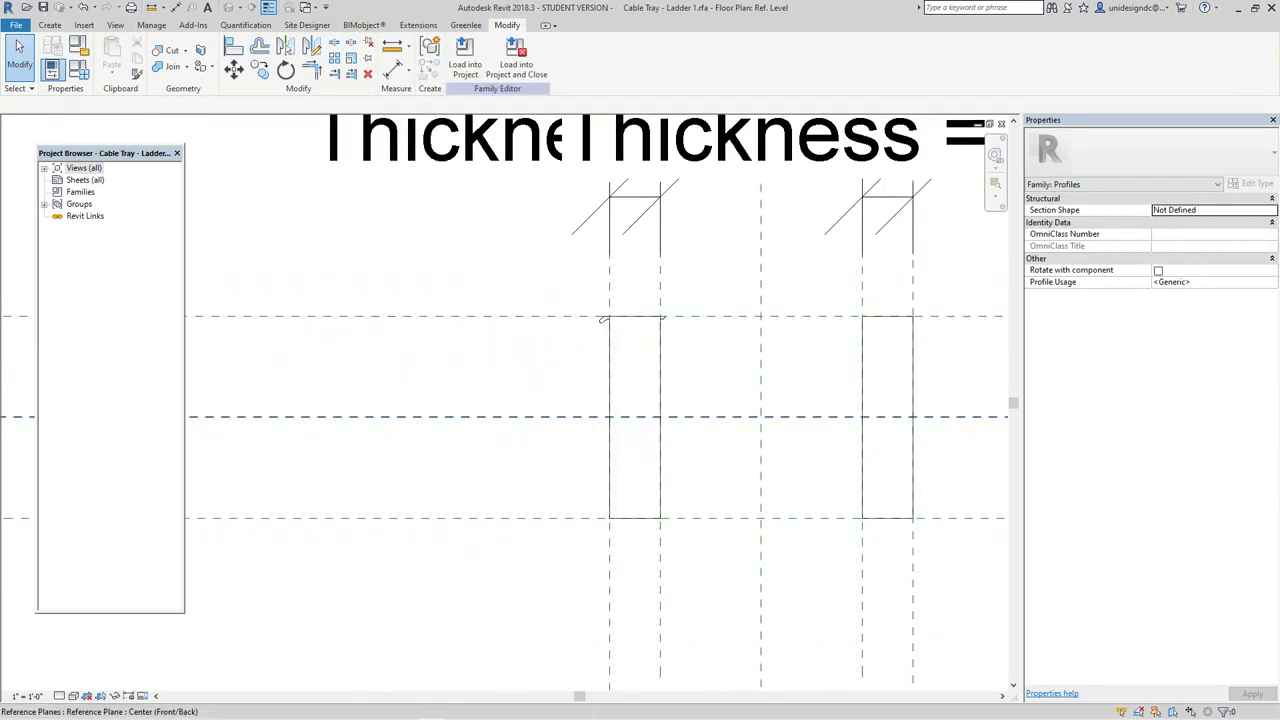
pyautogui.scroll(4, 603, 320)
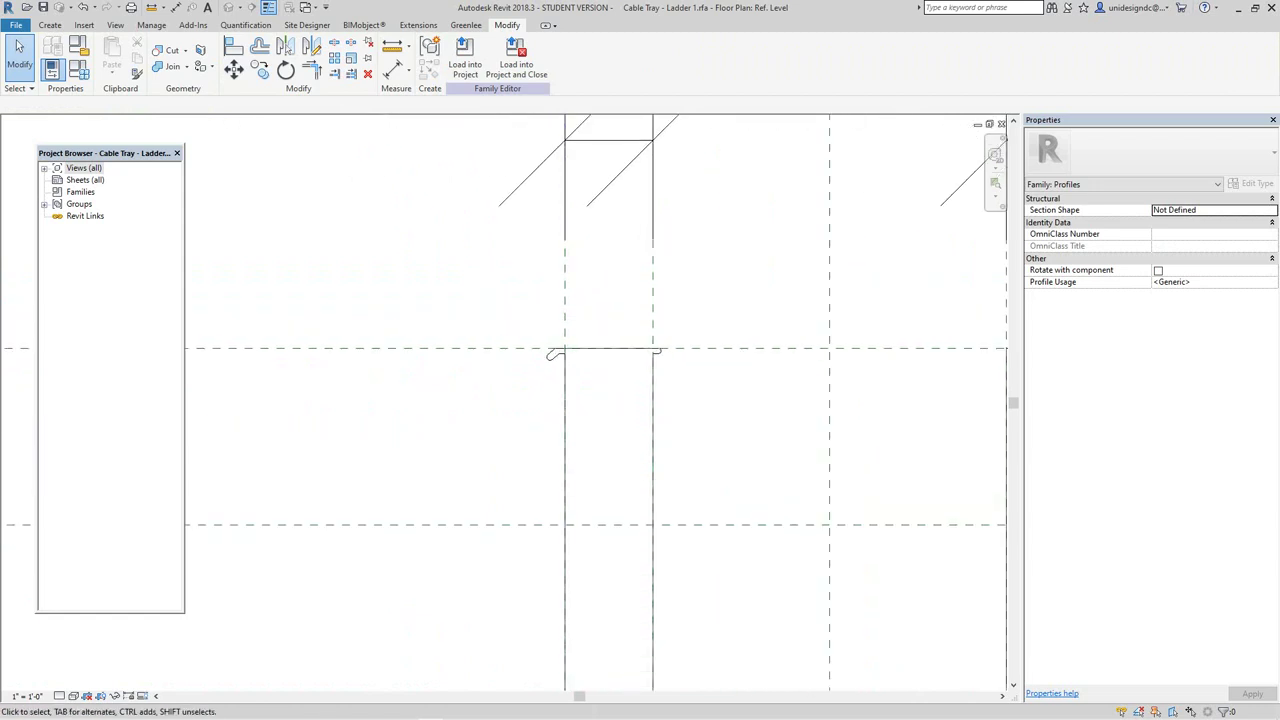
pyautogui.scroll(-2, 600, 357)
pyautogui.moveTo(600, 357); pyautogui.dragTo(548, 134, button='middle')
pyautogui.scroll(3, 556, 310)
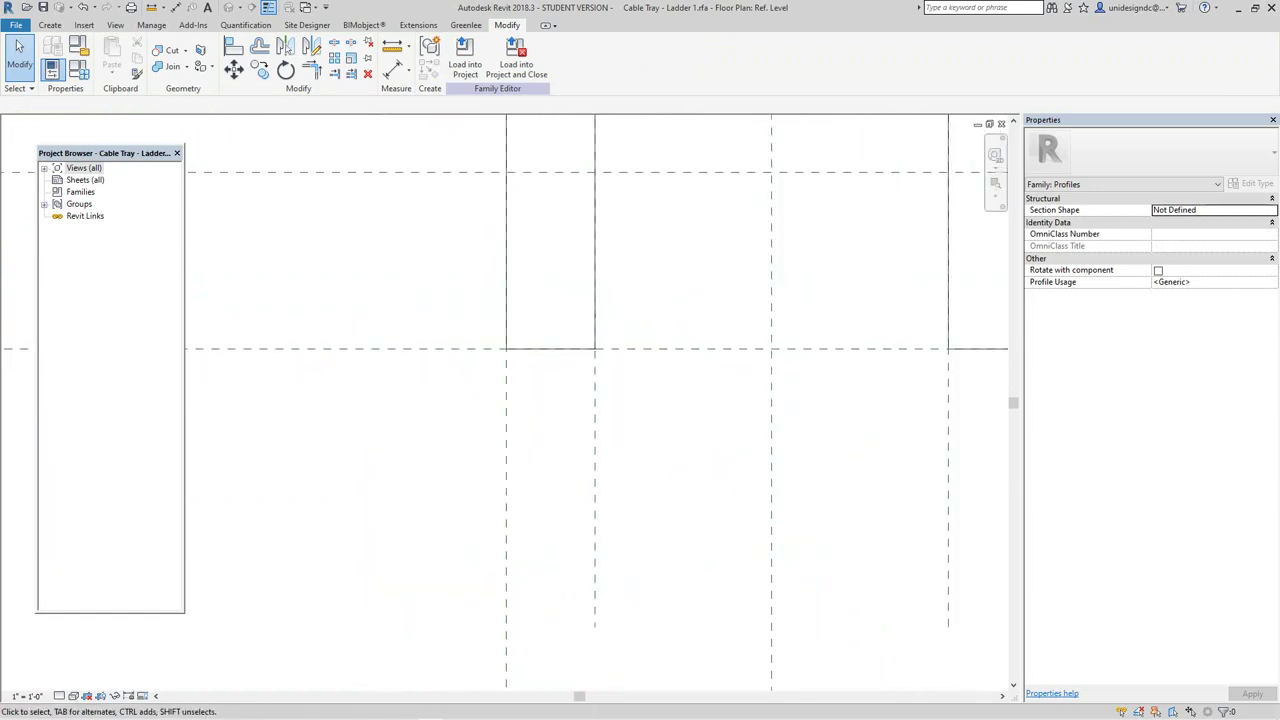
pyautogui.click(553, 356)
pyautogui.press('Delete')
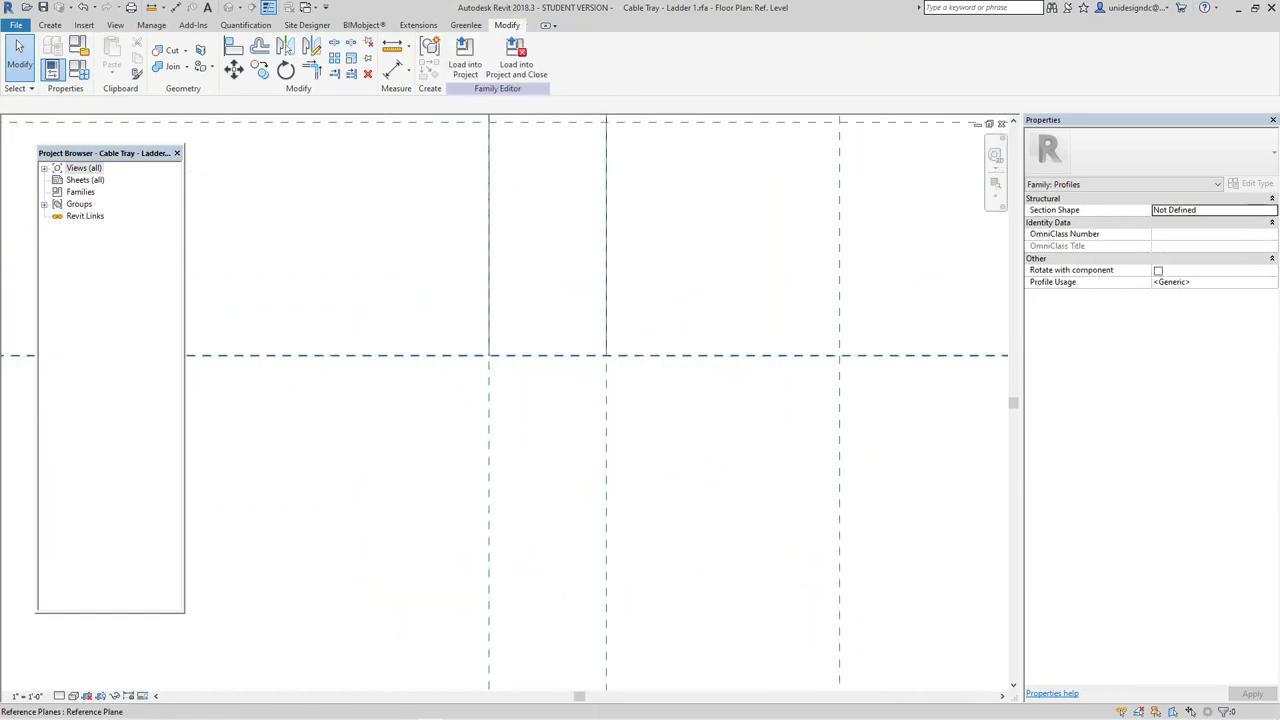
# Step: Mirror a copy of the seven upper flange lines about the Center (Front/Back) reference plane to the left rail's lower end
pyautogui.scroll(-2, 554, 328)
pyautogui.moveTo(552, 327); pyautogui.dragTo(541, 464, button='middle')
pyautogui.moveTo(437, 185); pyautogui.dragTo(640, 265)
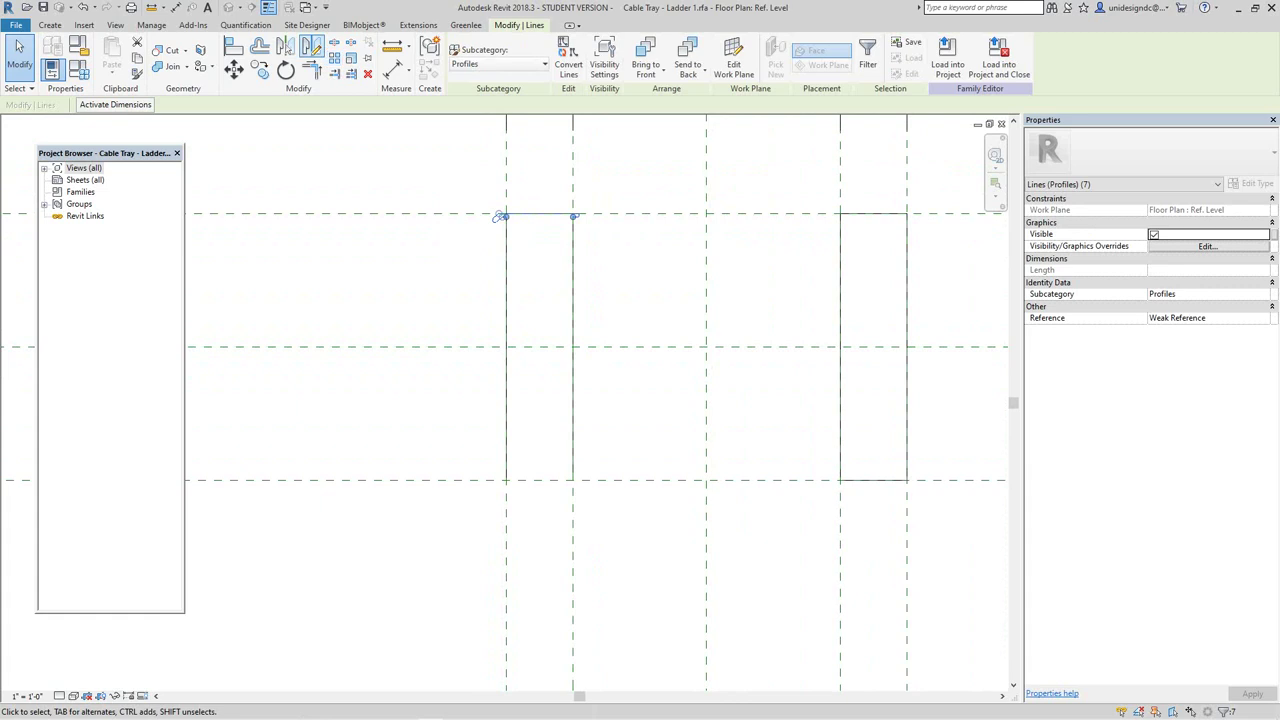
pyautogui.press('m')
pyautogui.press('v')
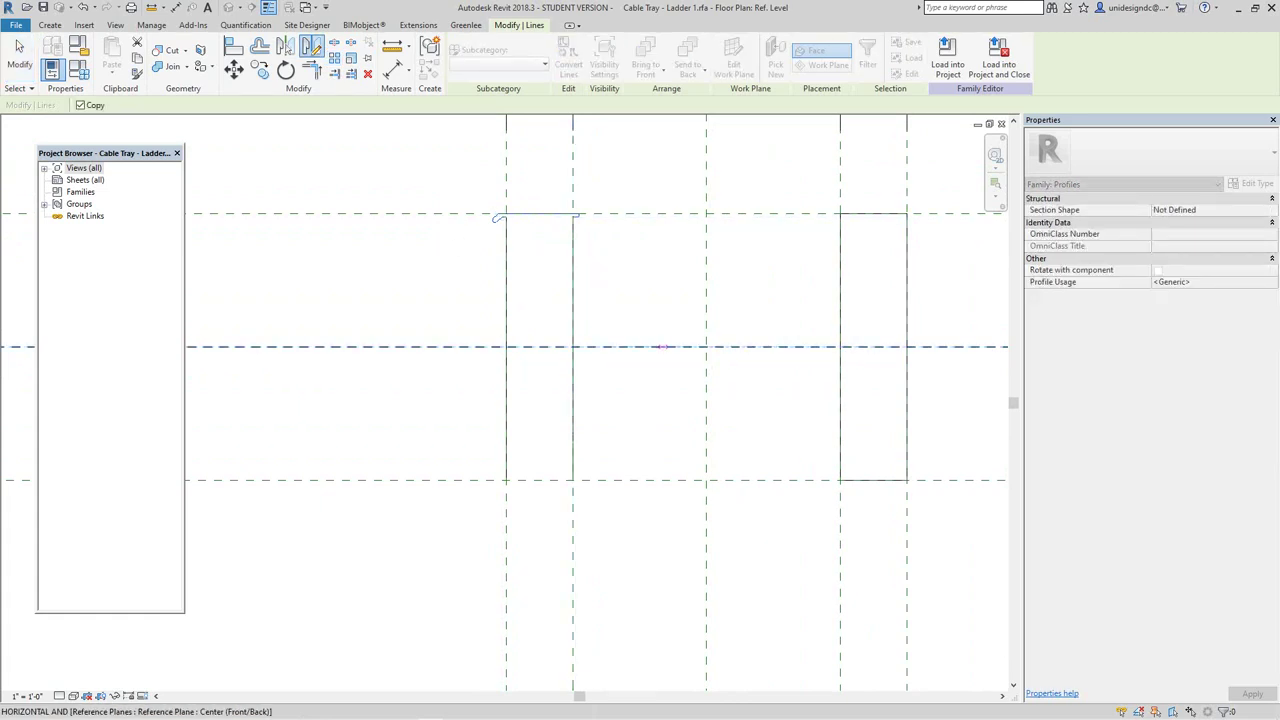
pyautogui.click(669, 347)
pyautogui.press('Escape')
# Step: Trim the mirrored lower flange's two short stubs to corners with the left rail's vertical side lines
pyautogui.scroll(4, 569, 488)
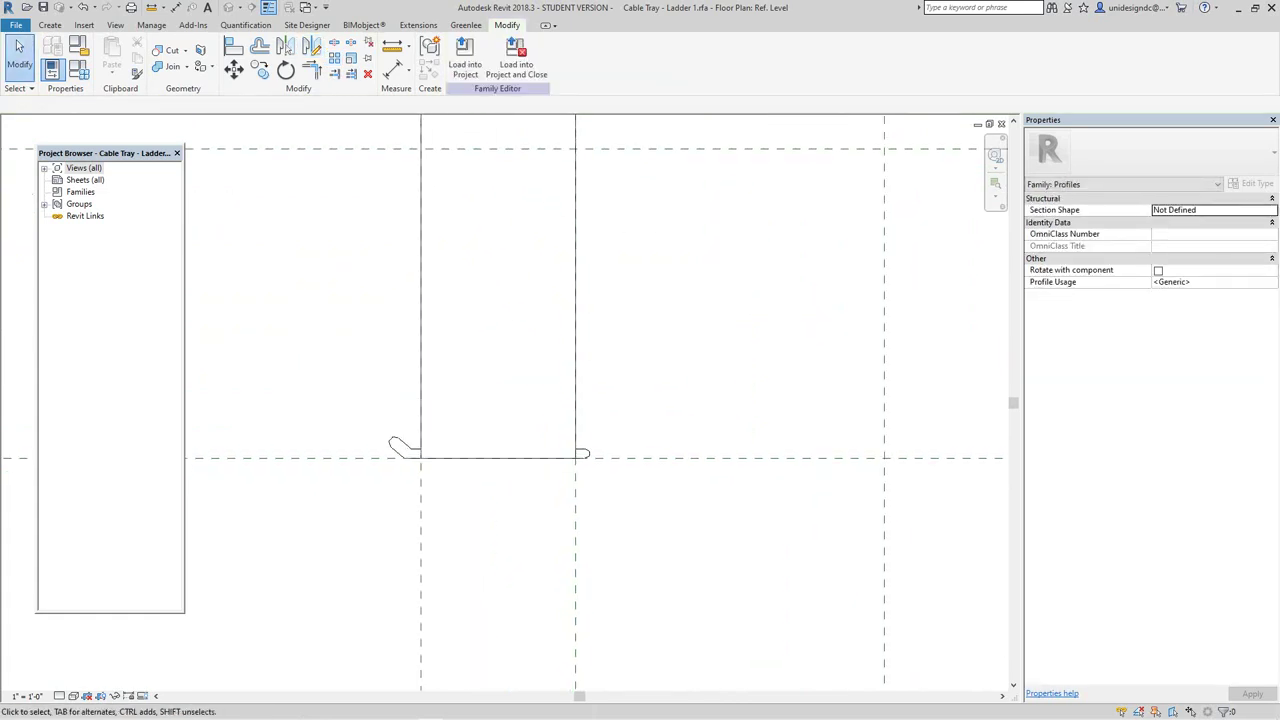
pyautogui.scroll(4, 598, 472)
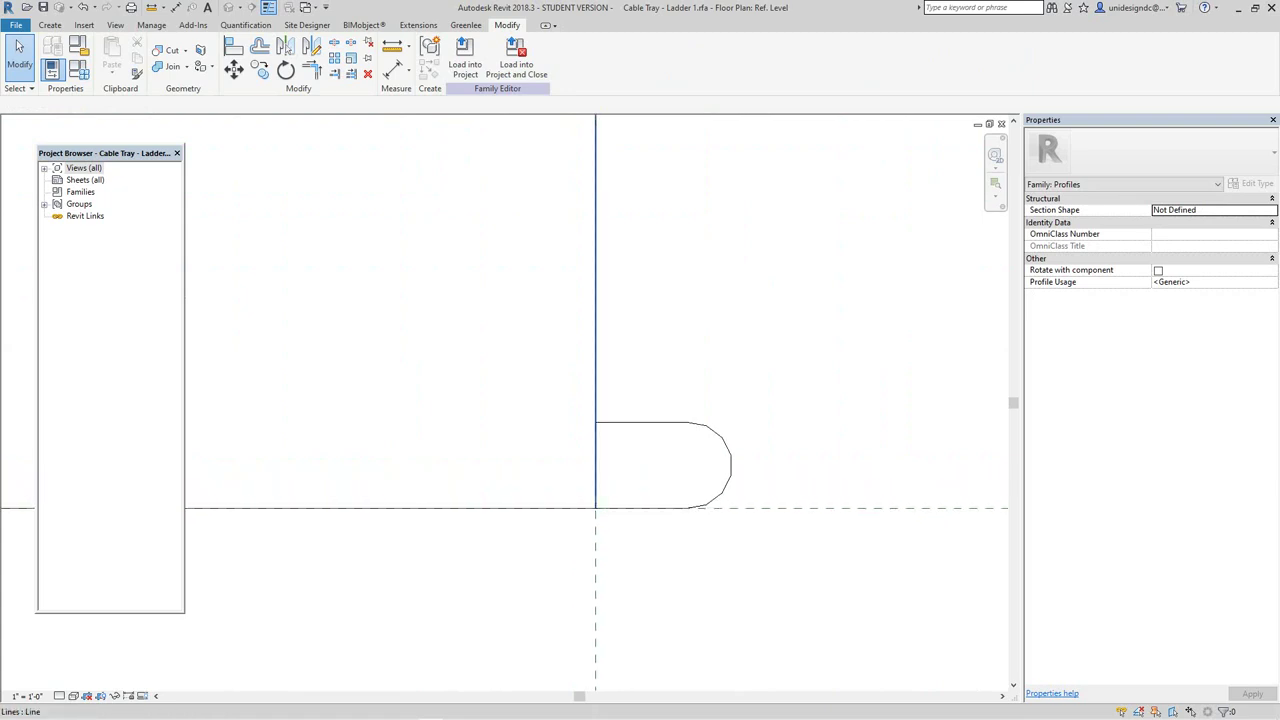
pyautogui.scroll(-2, 598, 472)
pyautogui.scroll(-2, 635, 395)
pyautogui.click(311, 68)
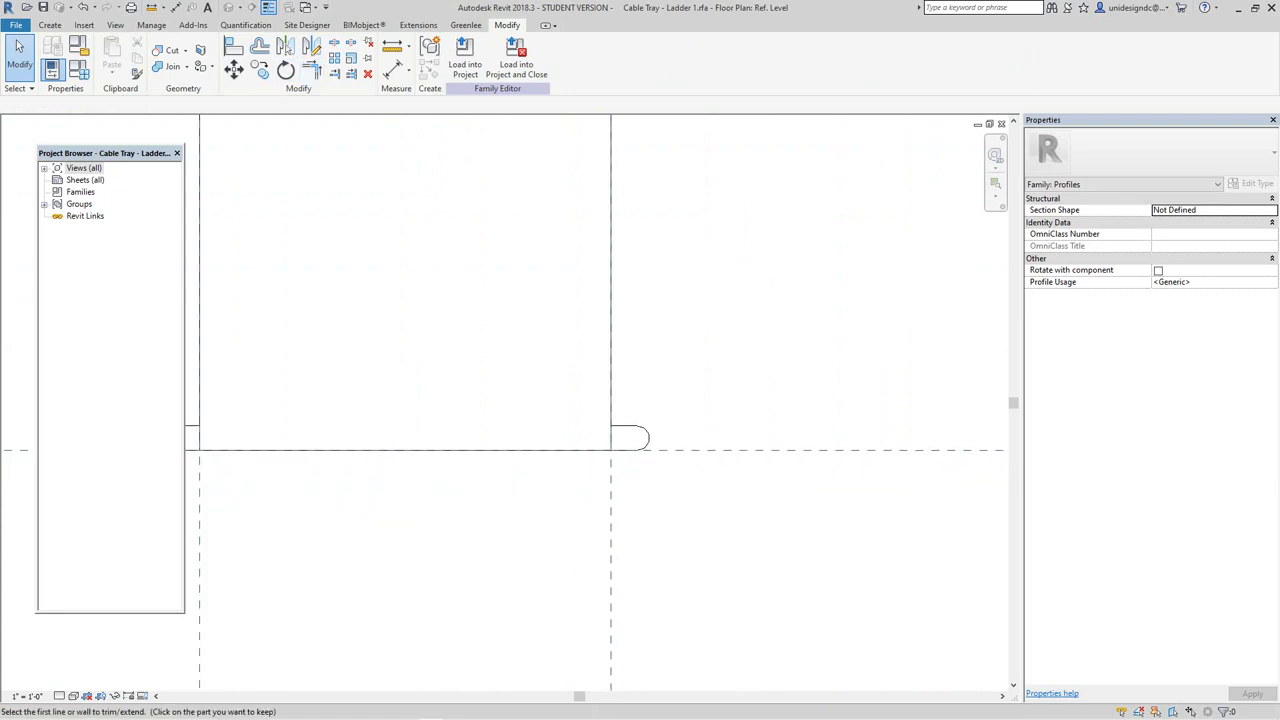
pyautogui.click(626, 426)
pyautogui.scroll(-3, 491, 392)
pyautogui.moveTo(491, 392); pyautogui.dragTo(678, 390, button='middle')
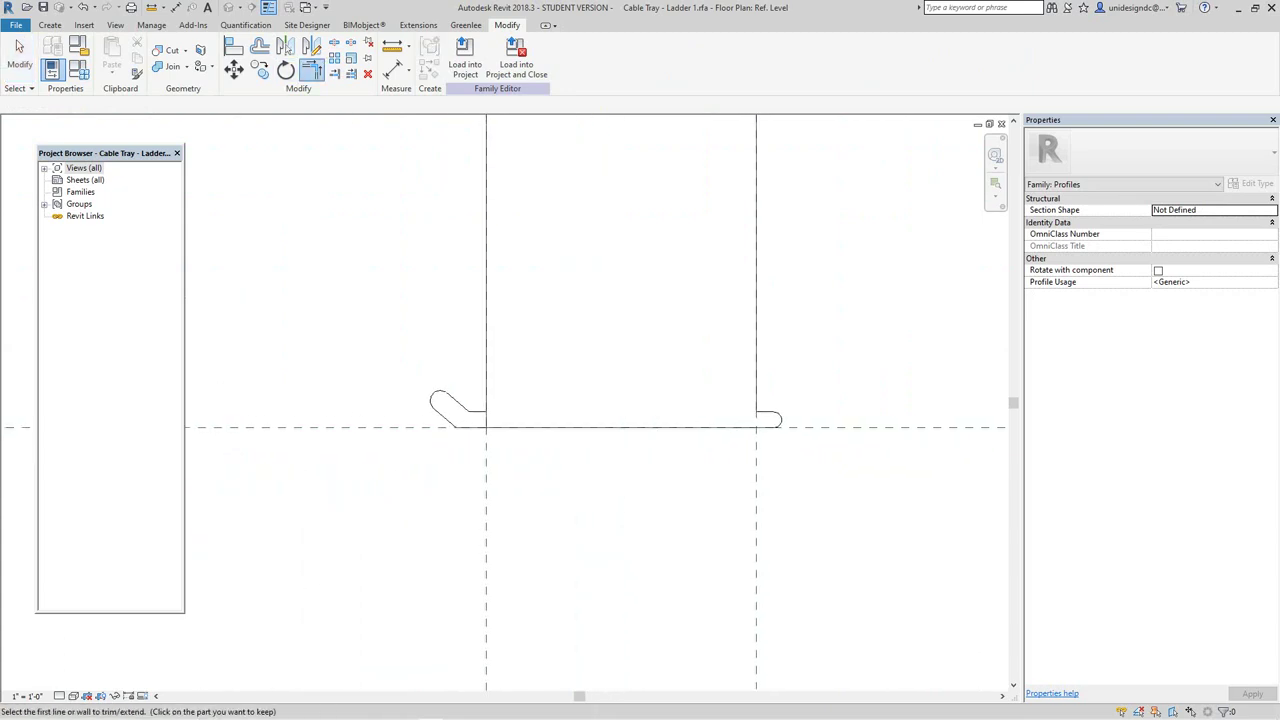
pyautogui.scroll(5, 522, 426)
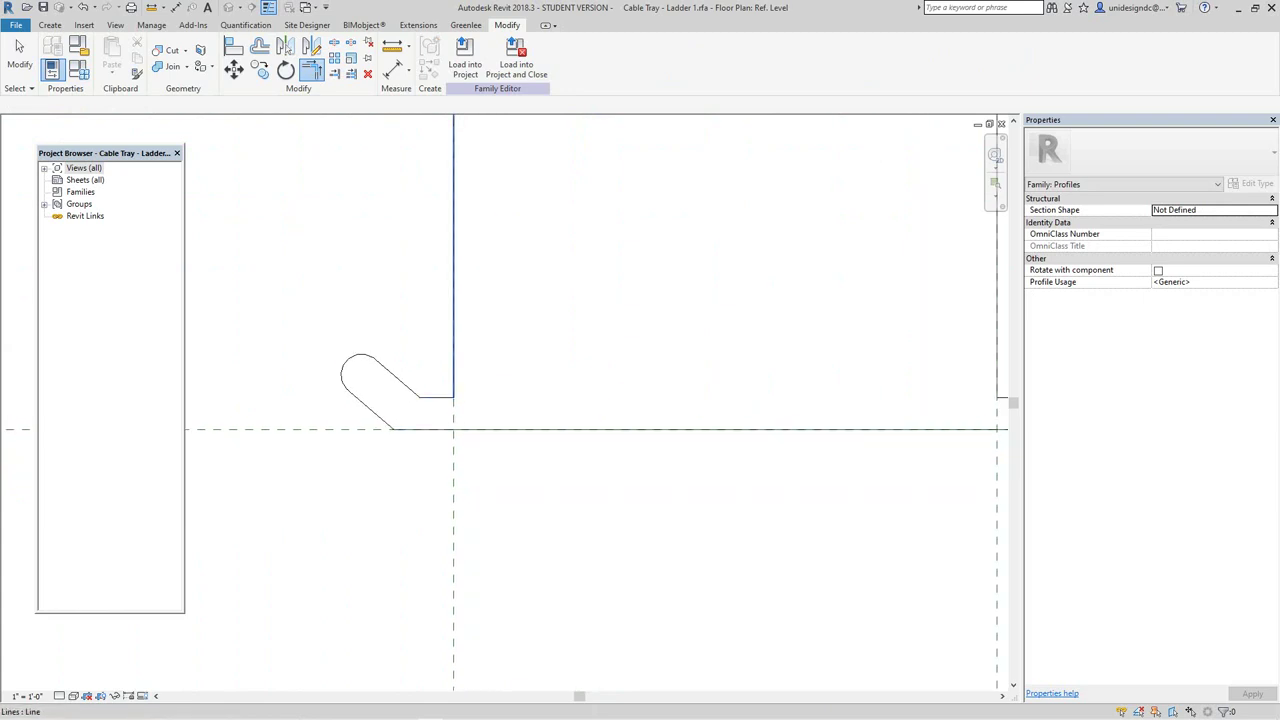
pyautogui.press('Escape')
pyautogui.scroll(-2, 502, 367)
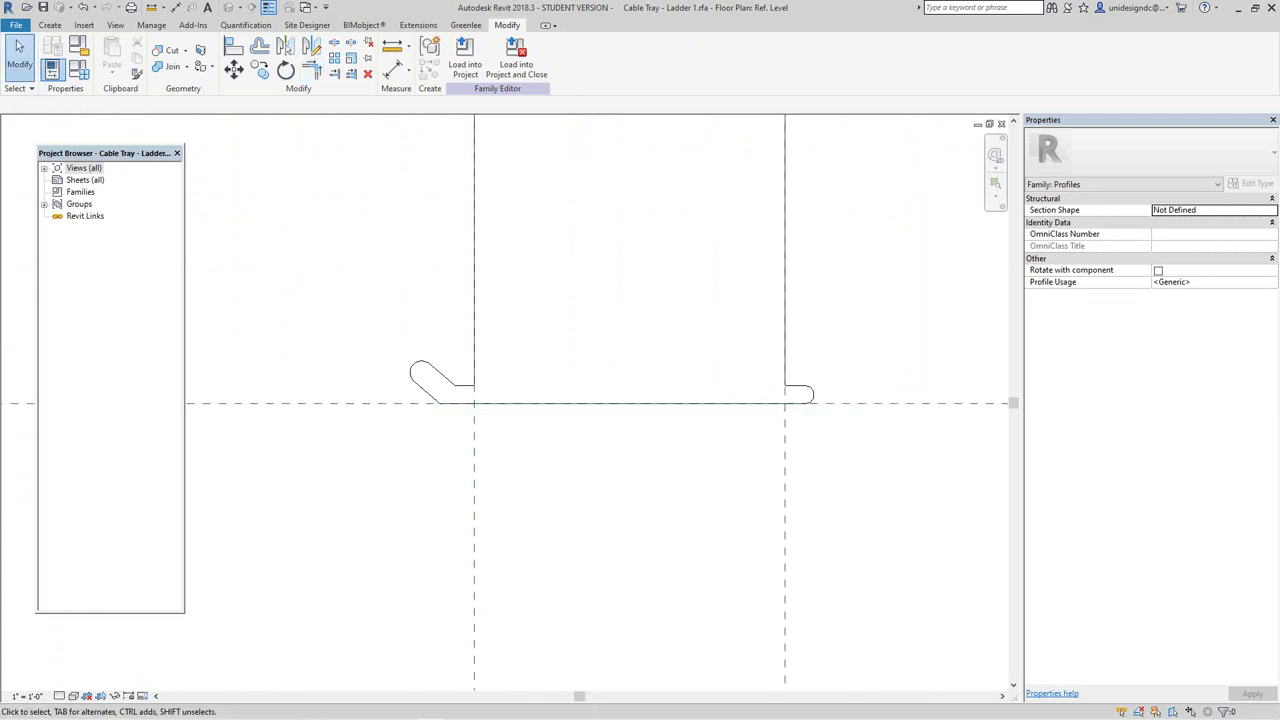
pyautogui.click(628, 403)
pyautogui.press('Escape')
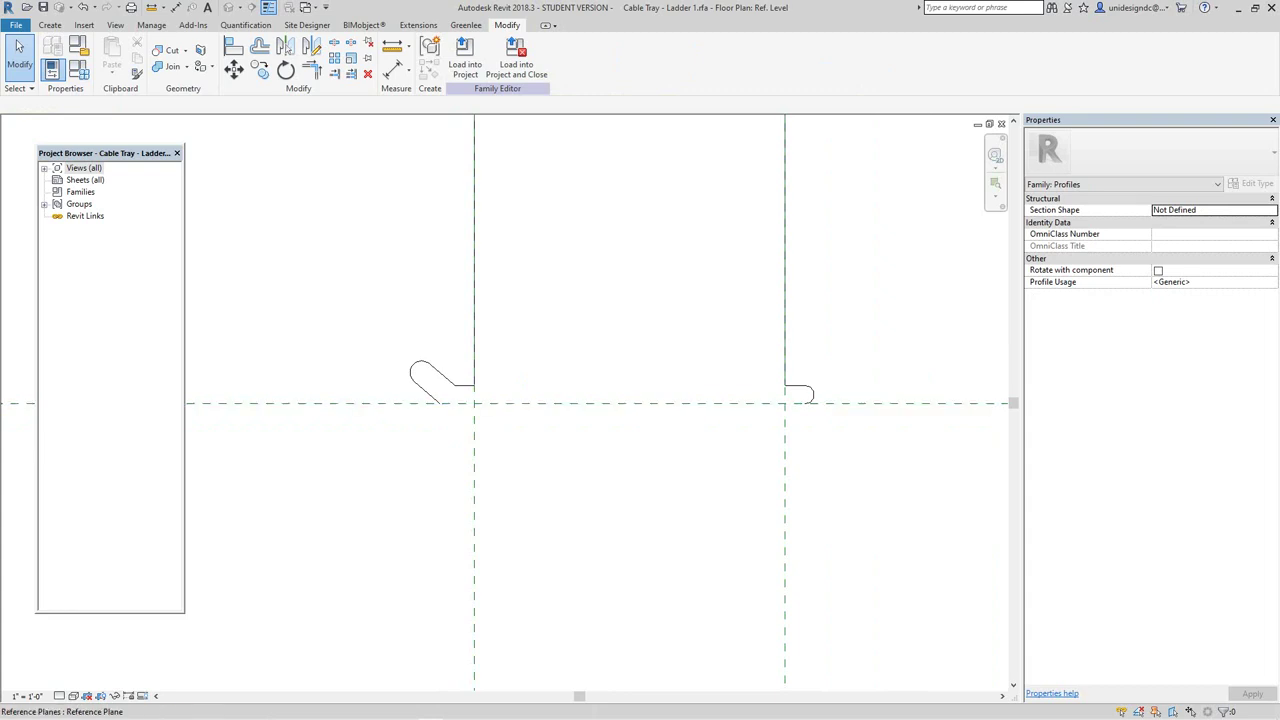
# Step: Delete the four lines of the plain right rail rectangle
pyautogui.scroll(-2, 530, 305)
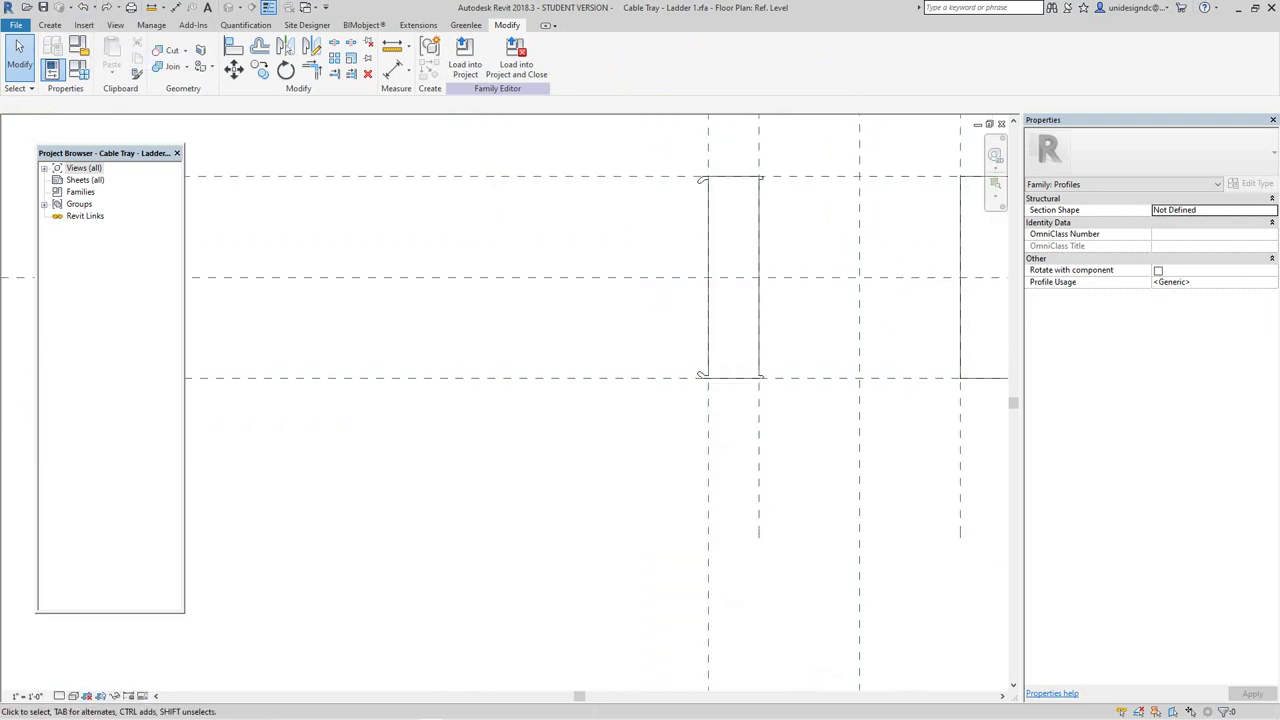
pyautogui.scroll(3, 617, 459)
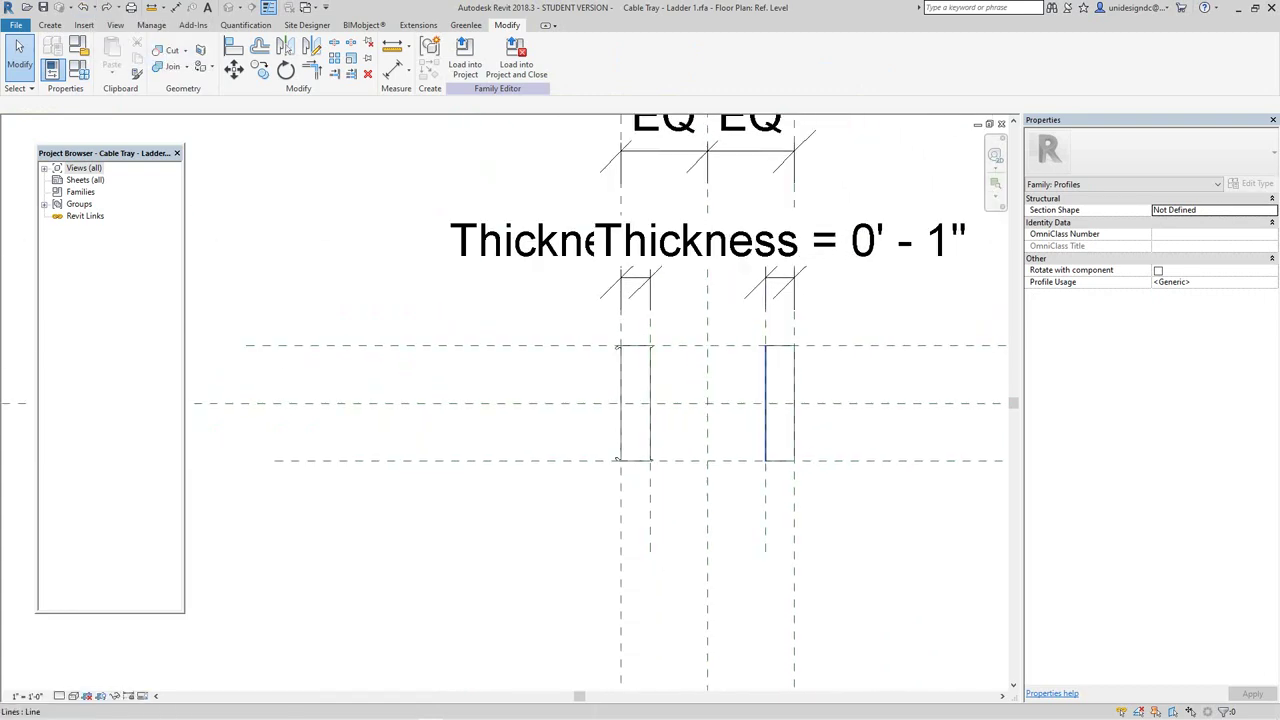
pyautogui.scroll(3, 937, 455)
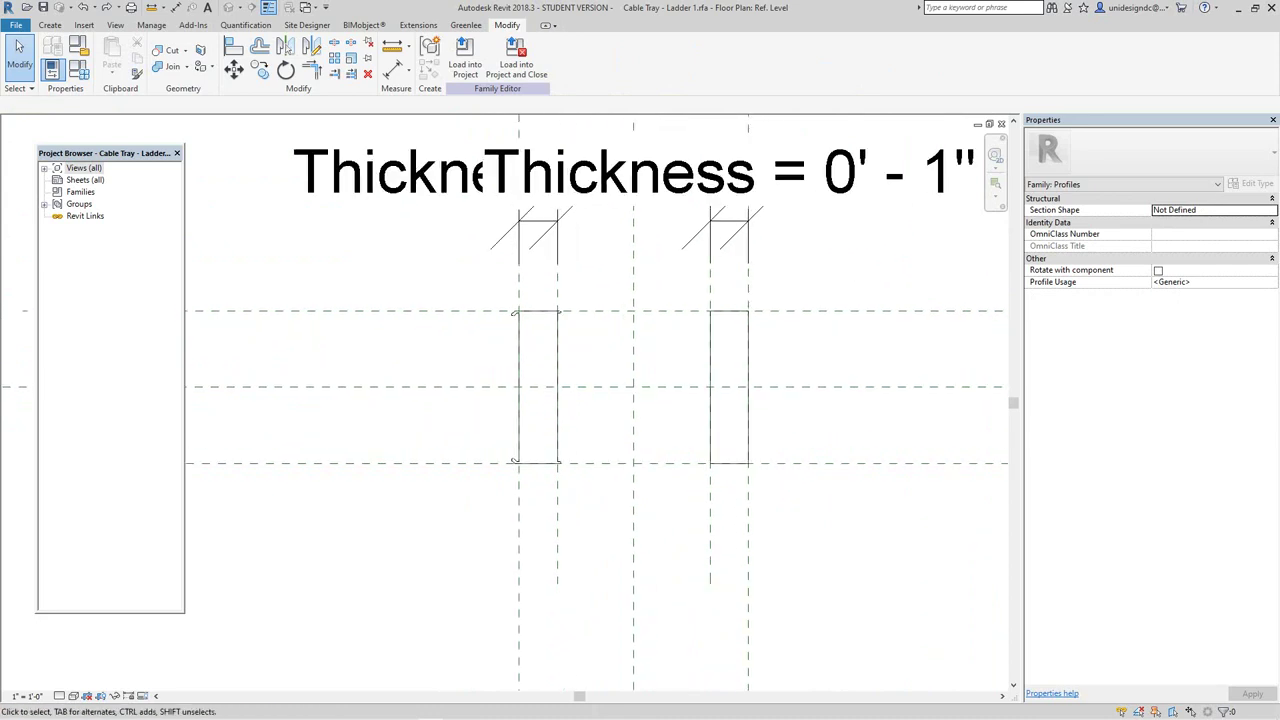
pyautogui.moveTo(690, 288); pyautogui.dragTo(828, 520)
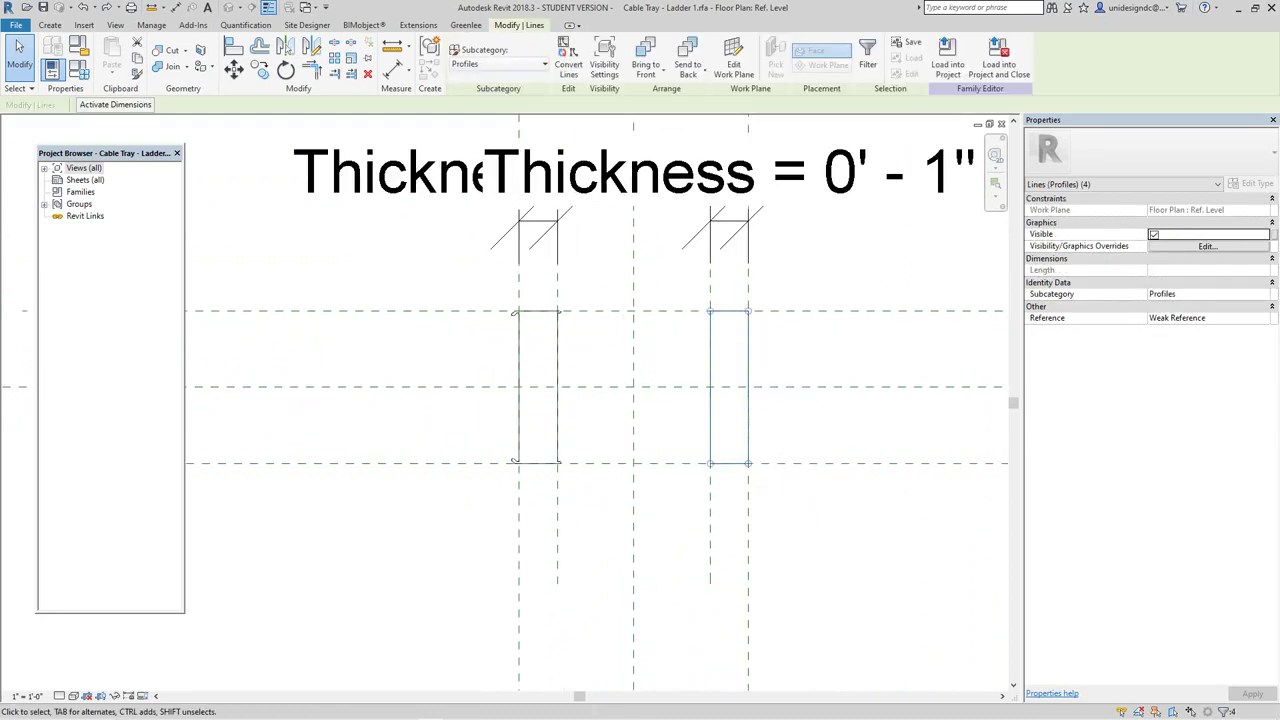
pyautogui.press('Delete')
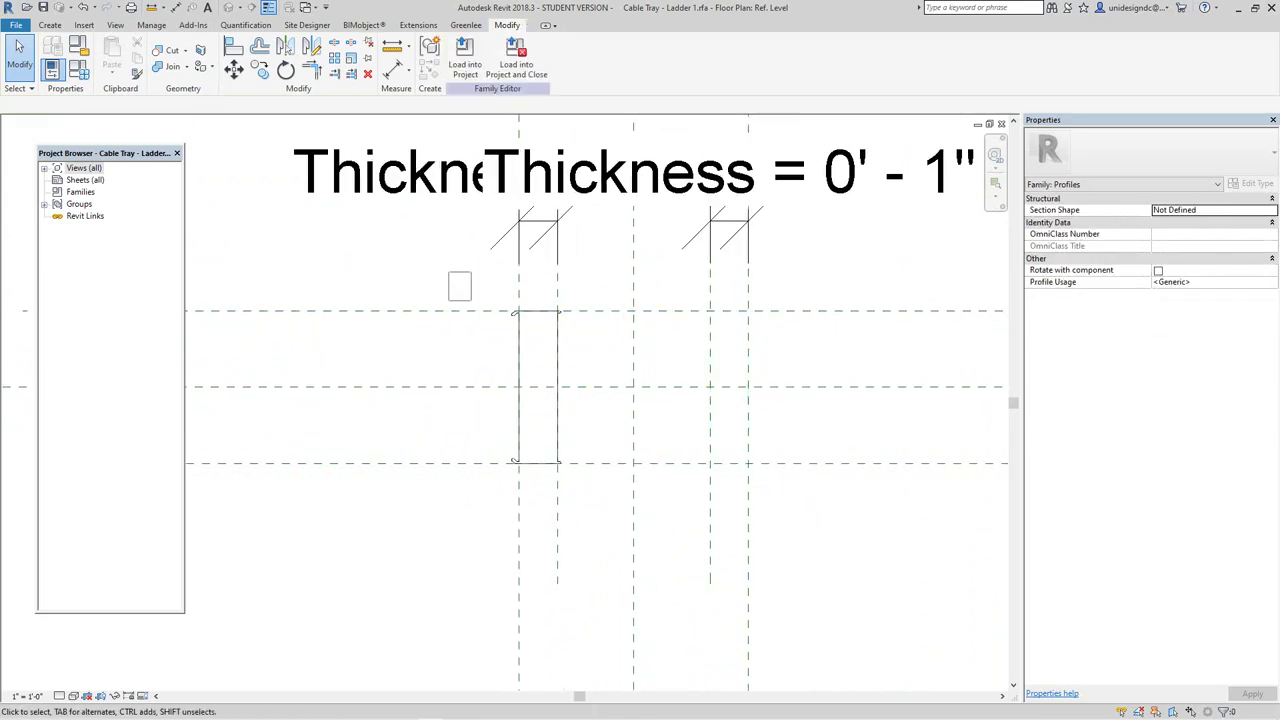
# Step: Mirror a copy of the complete left rail outline about the Center (Left/Right) reference plane to form the right rail
pyautogui.moveTo(470, 300); pyautogui.dragTo(612, 498)
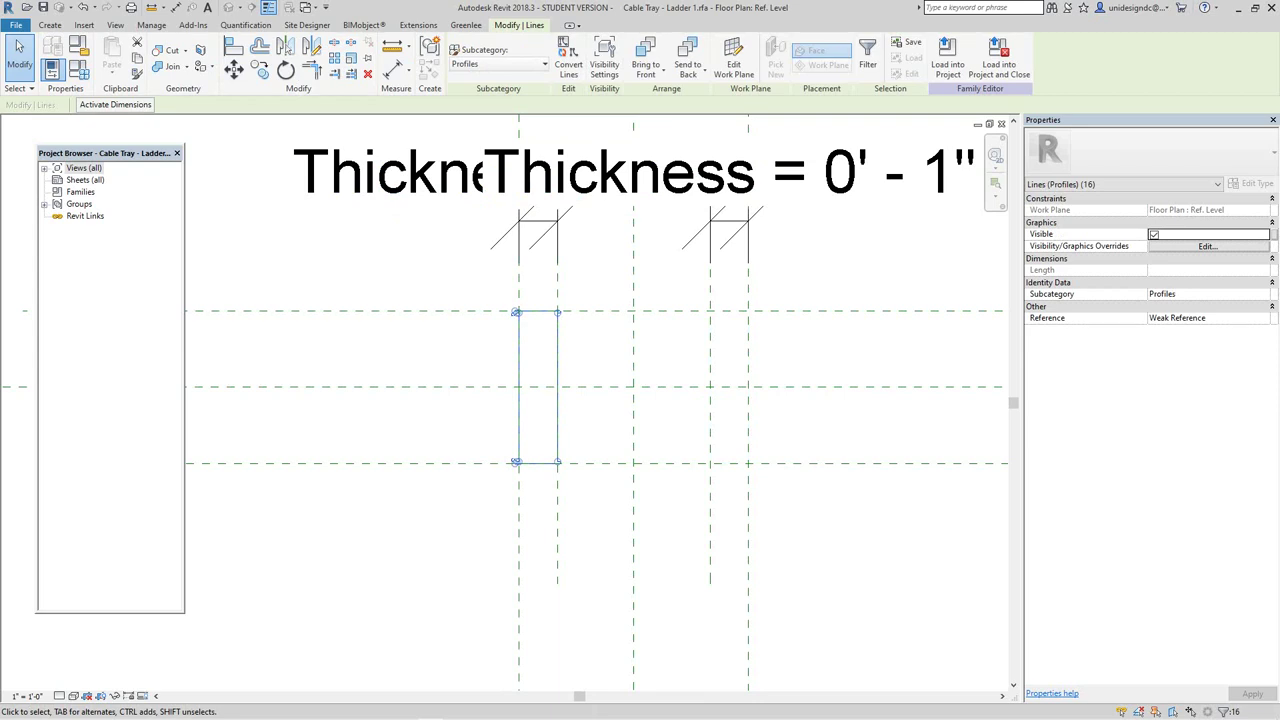
pyautogui.click(311, 47)
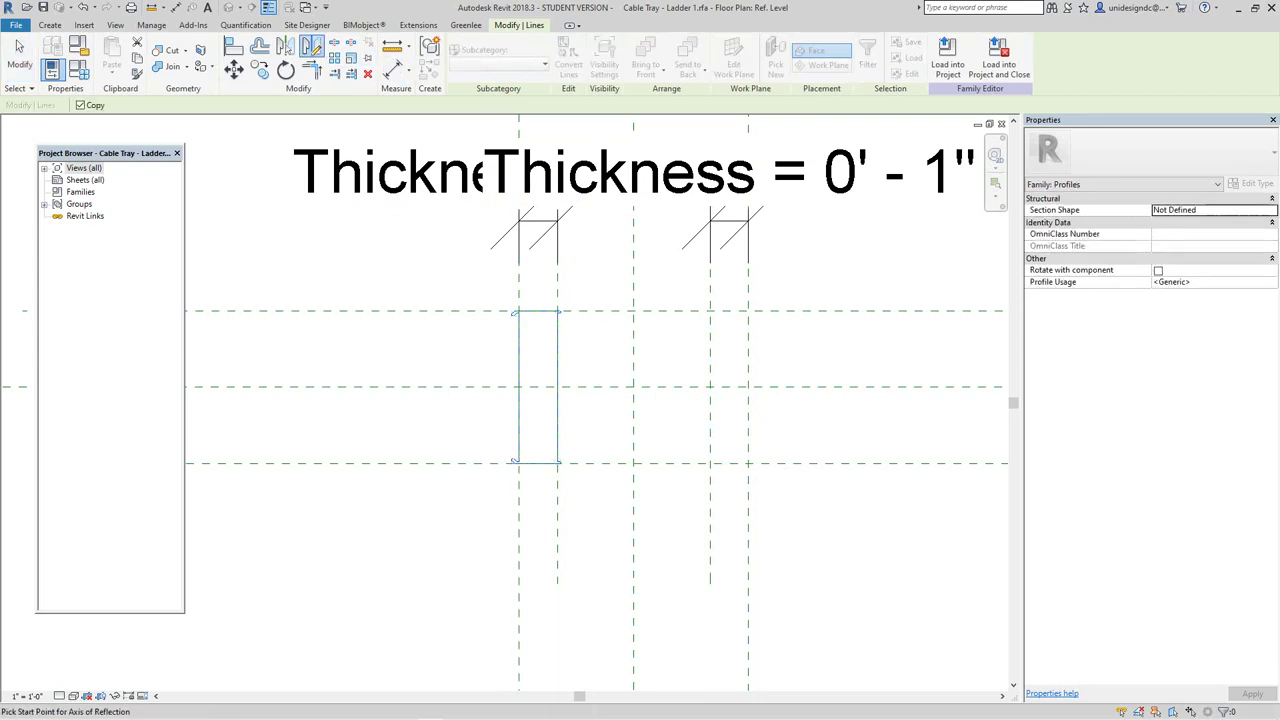
pyautogui.click(633, 386)
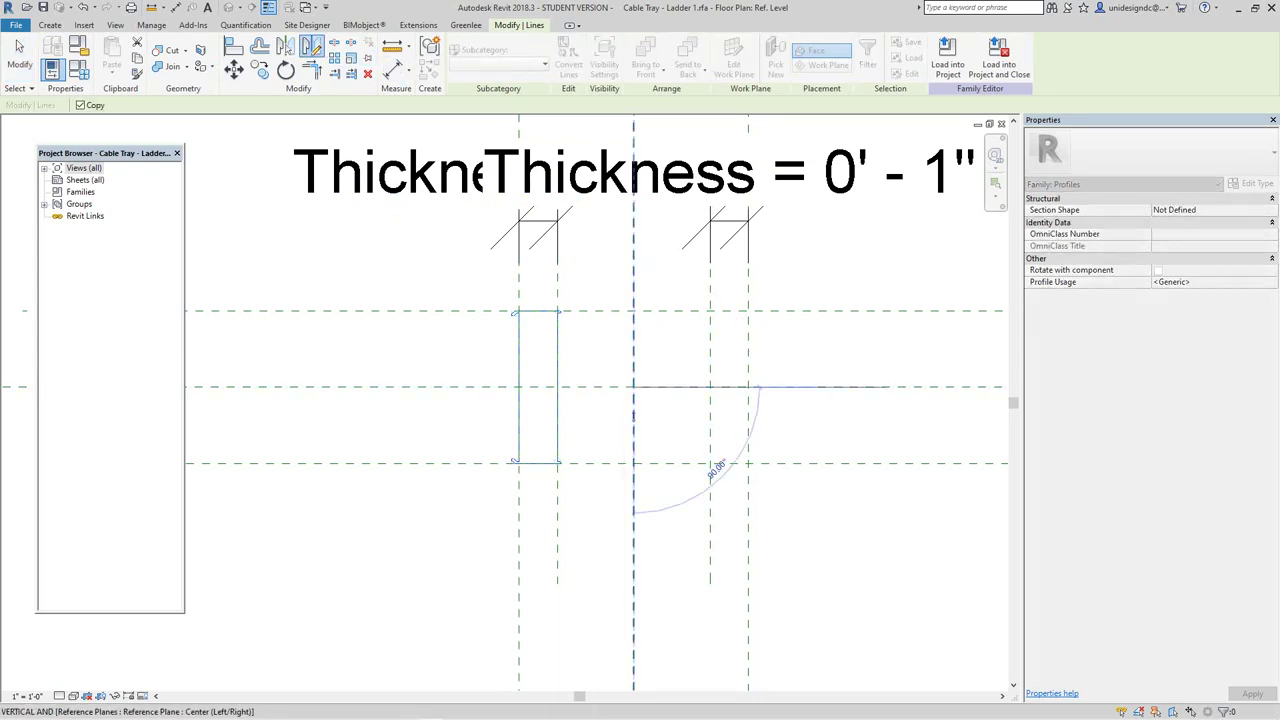
pyautogui.click(633, 512)
pyautogui.press('Escape')
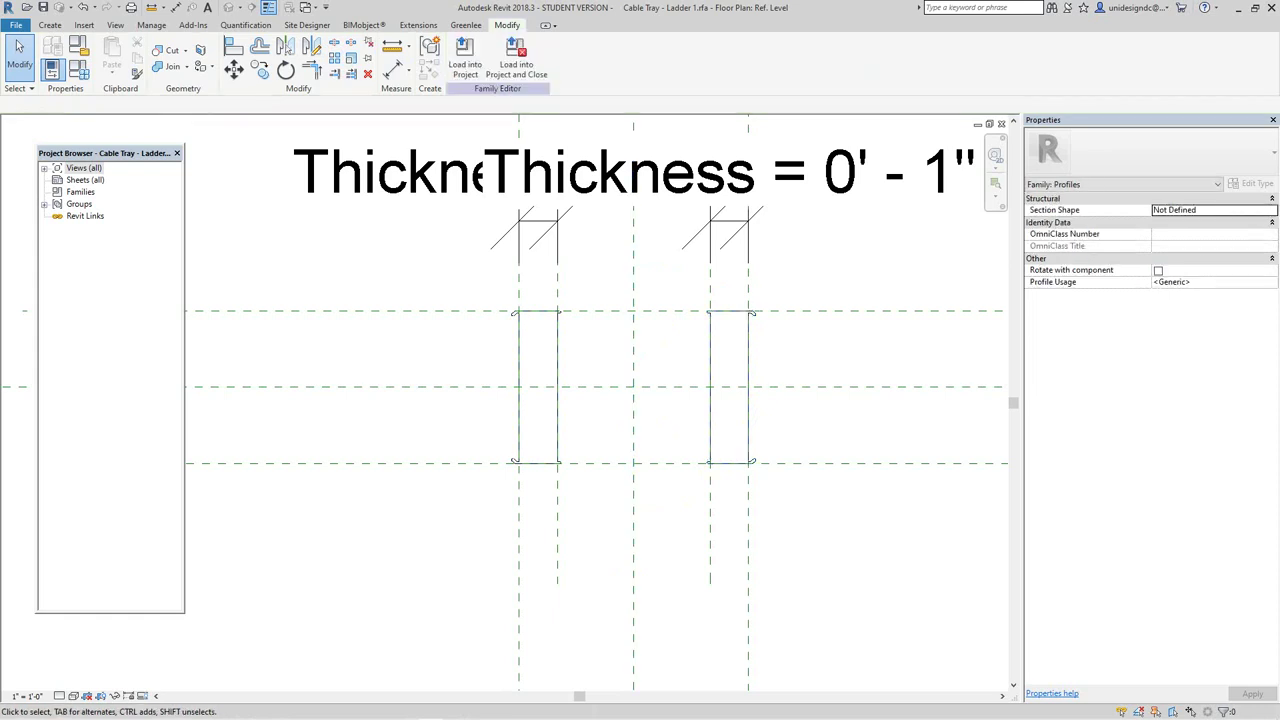
# Step: Flex the profile by setting the Ladder type's Width parameter to 9"
pyautogui.scroll(-3, 668, 512)
pyautogui.scroll(4, 744, 441)
pyautogui.scroll(-4, 748, 438)
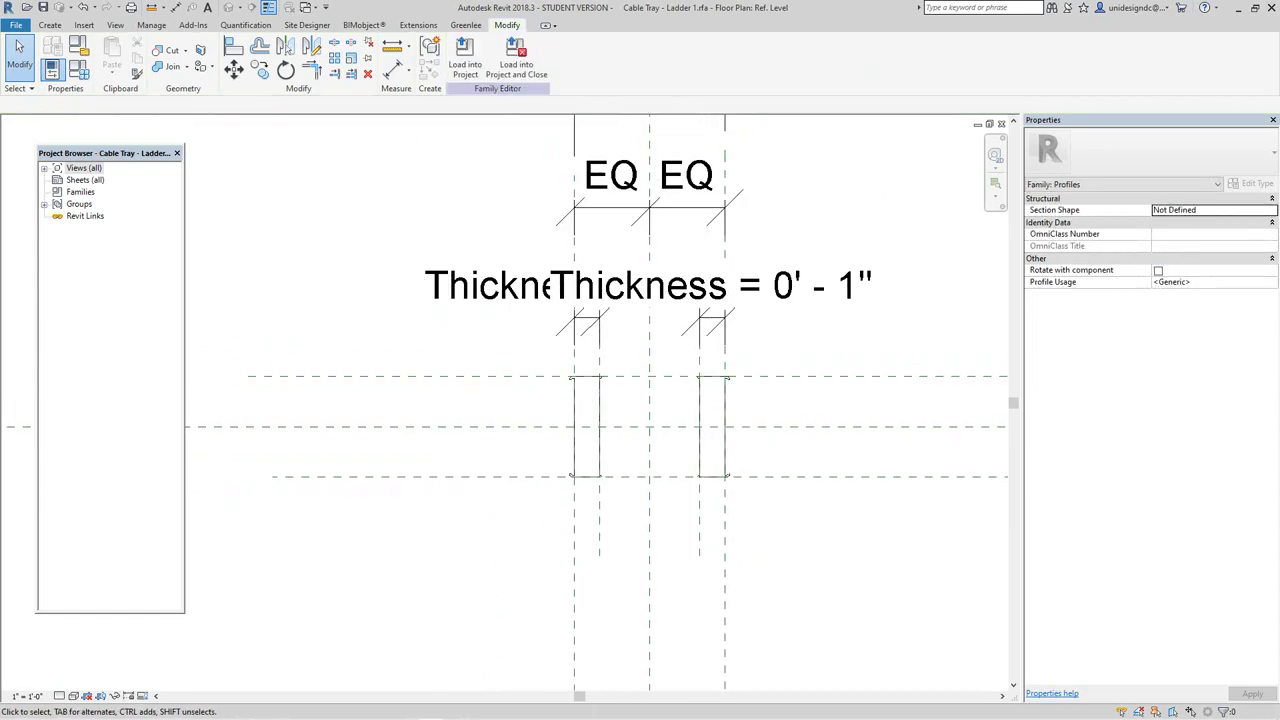
pyautogui.scroll(-2, 463, 525)
pyautogui.moveTo(463, 525); pyautogui.dragTo(408, 550, button='middle')
pyautogui.scroll(-2, 573, 554)
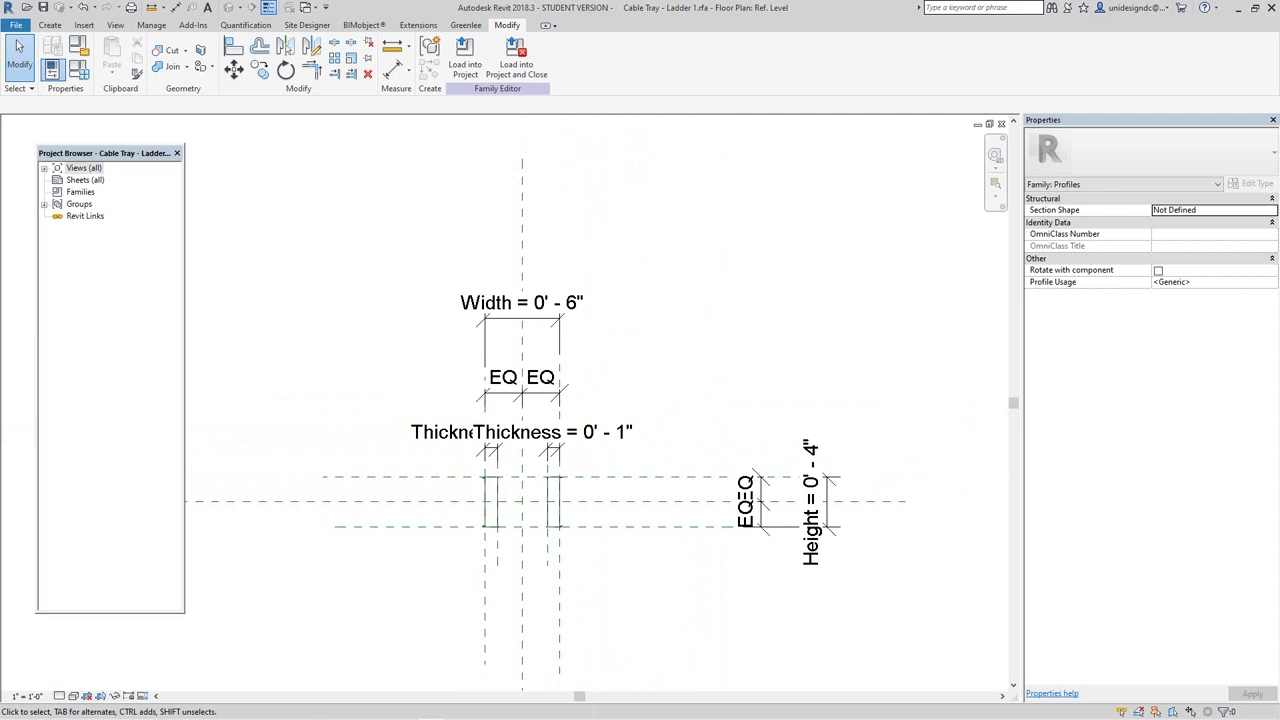
pyautogui.click(79, 69)
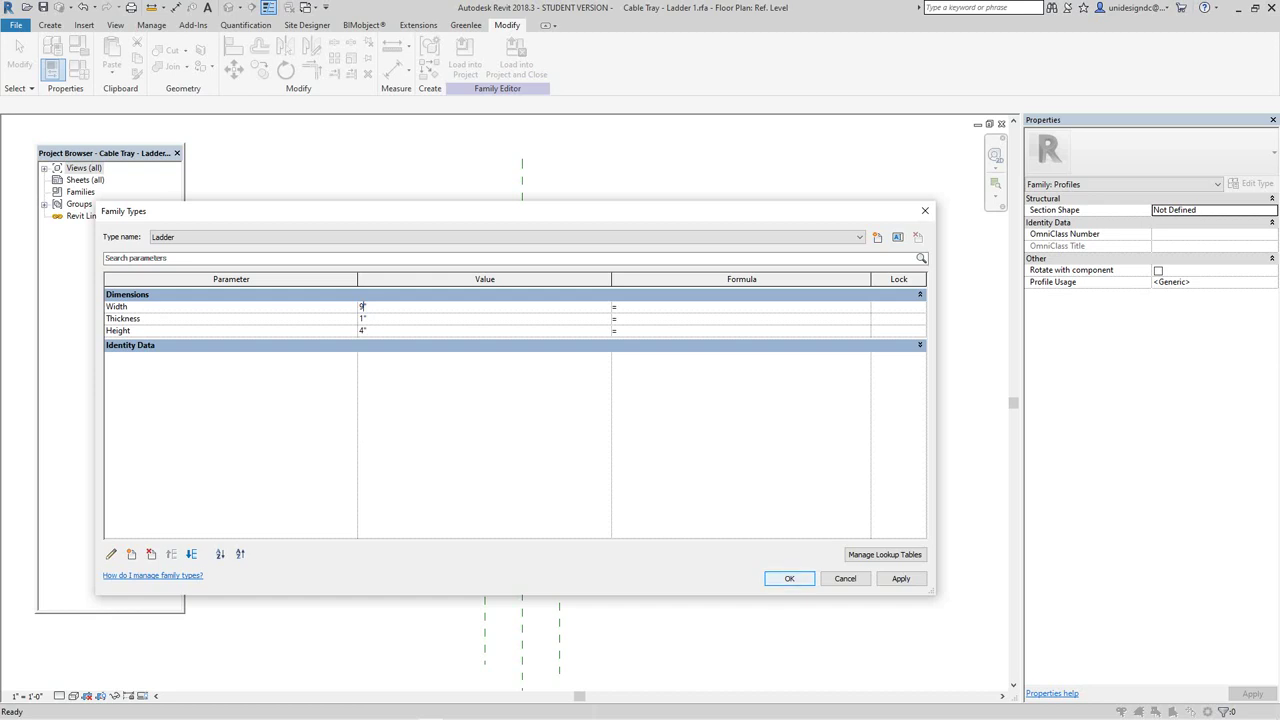
pyautogui.click(901, 579)
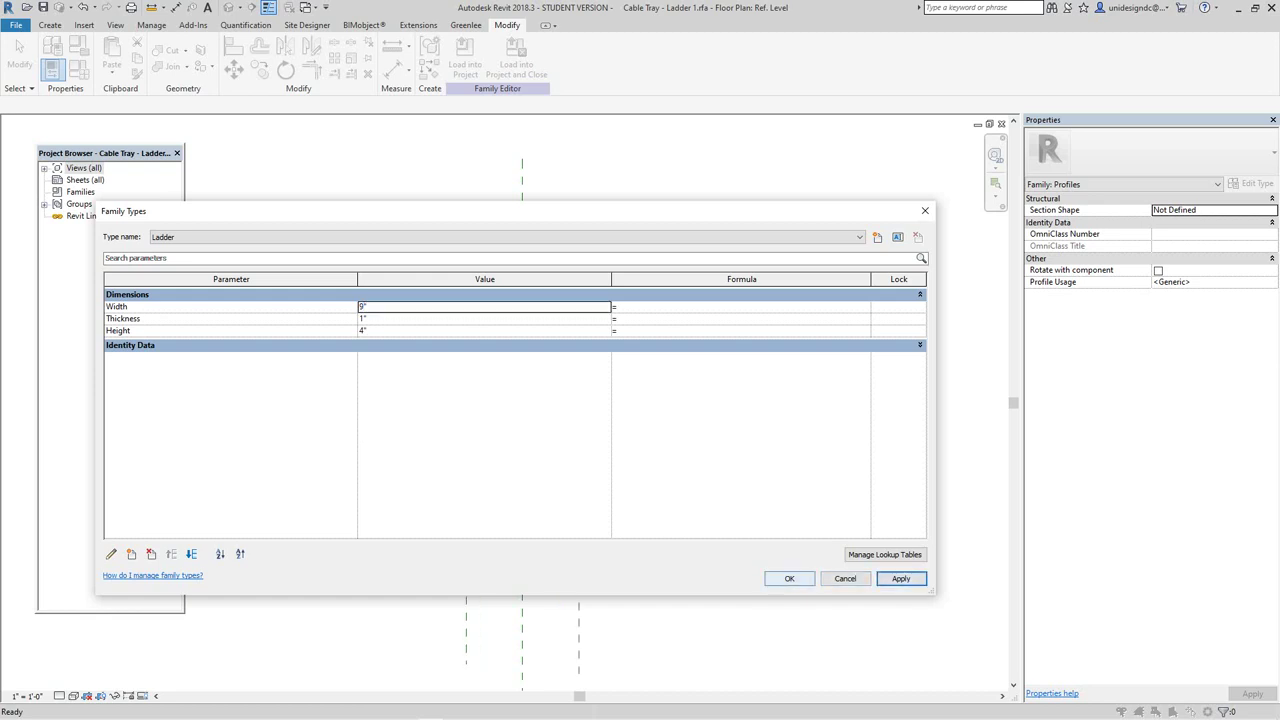
pyautogui.click(789, 578)
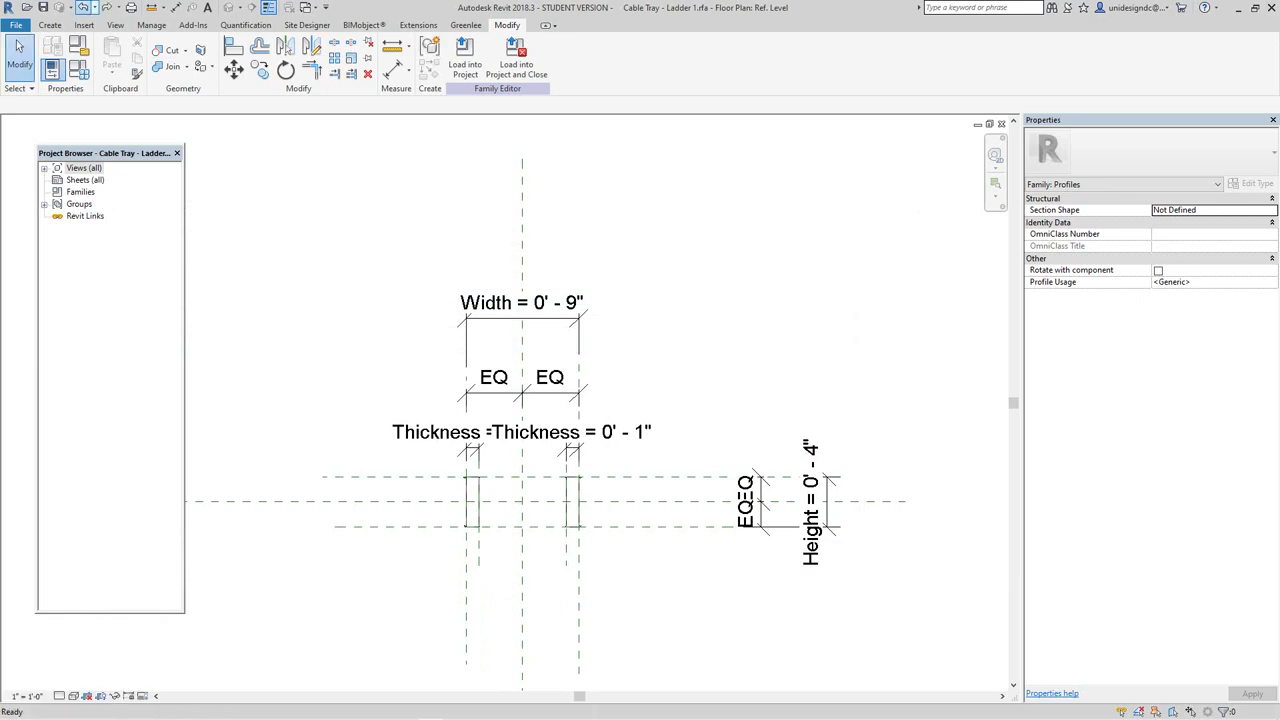
# Step: Undo the last Width change on the Ladder profile
pyautogui.click(83, 7)
pyautogui.scroll(2, 667, 553)
pyautogui.moveTo(667, 553); pyautogui.dragTo(664, 563, button='middle')
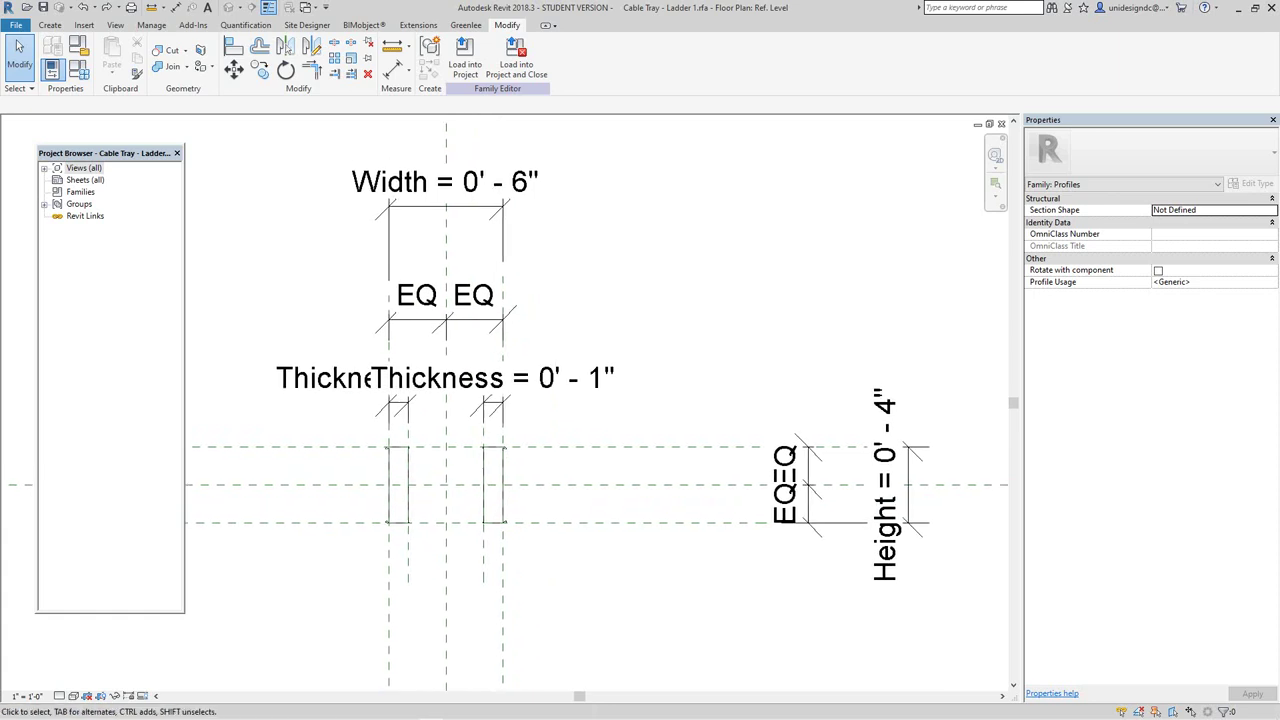
pyautogui.scroll(1, 674, 535)
pyautogui.scroll(-2, 674, 535)
pyautogui.scroll(2, 674, 535)
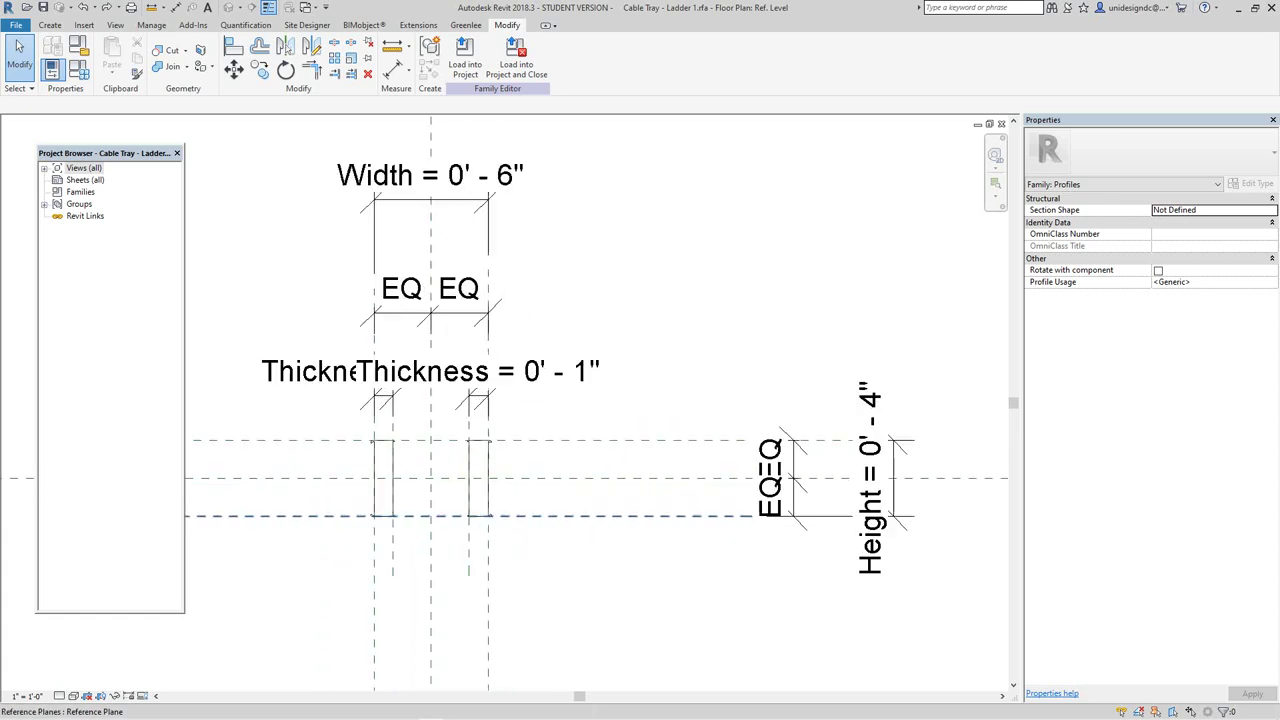
# Step: Flex the profile by setting the Ladder type's Height parameter to 6"
pyautogui.scroll(-1, 674, 535)
pyautogui.click(79, 69)
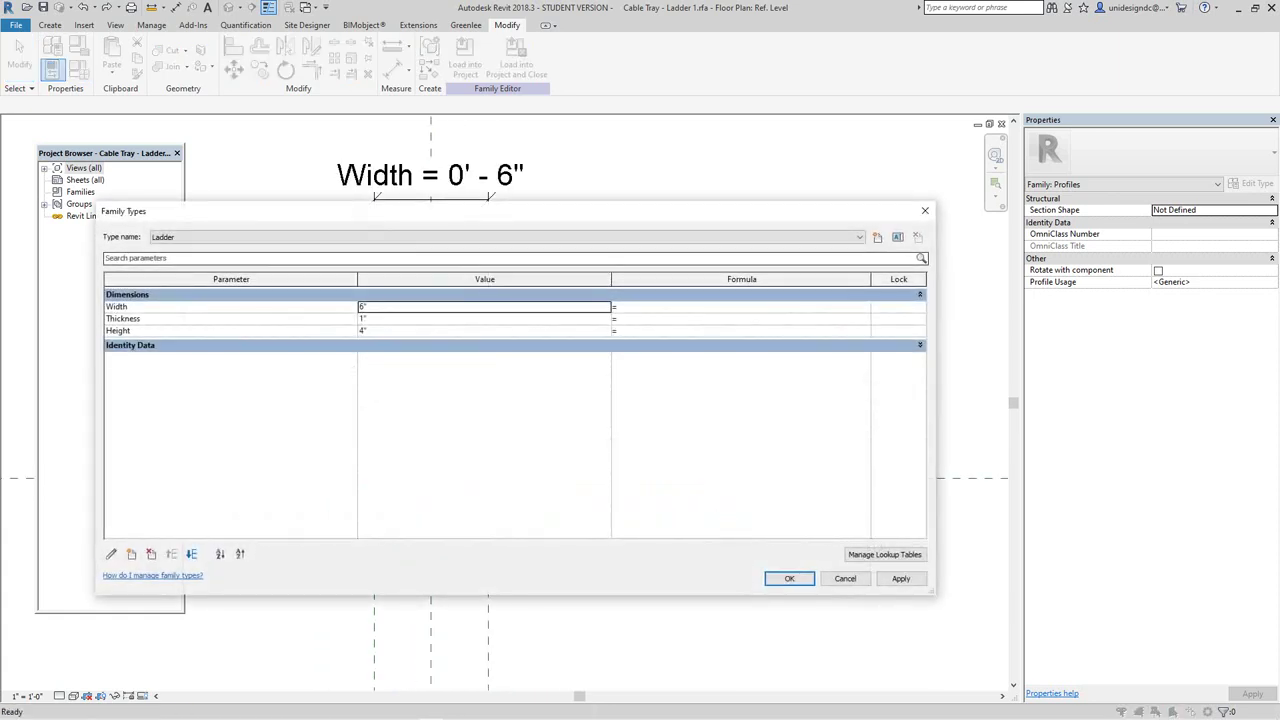
pyautogui.click(364, 331)
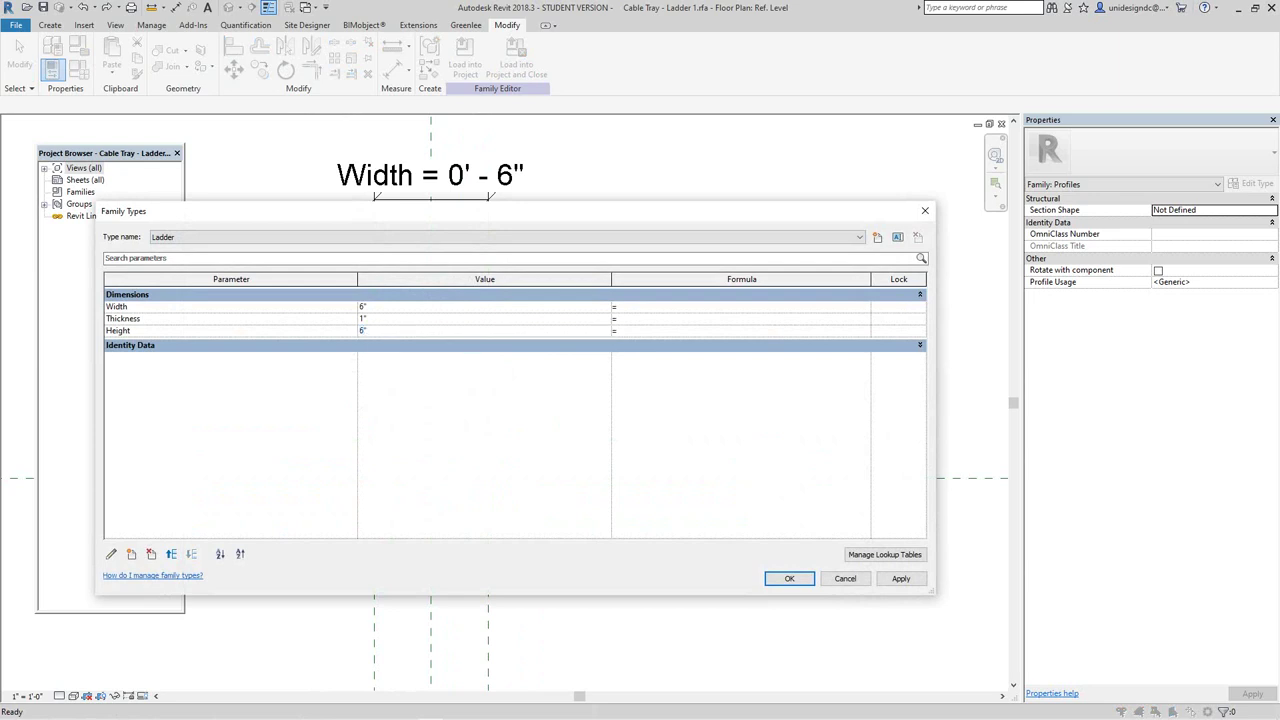
pyautogui.click(901, 579)
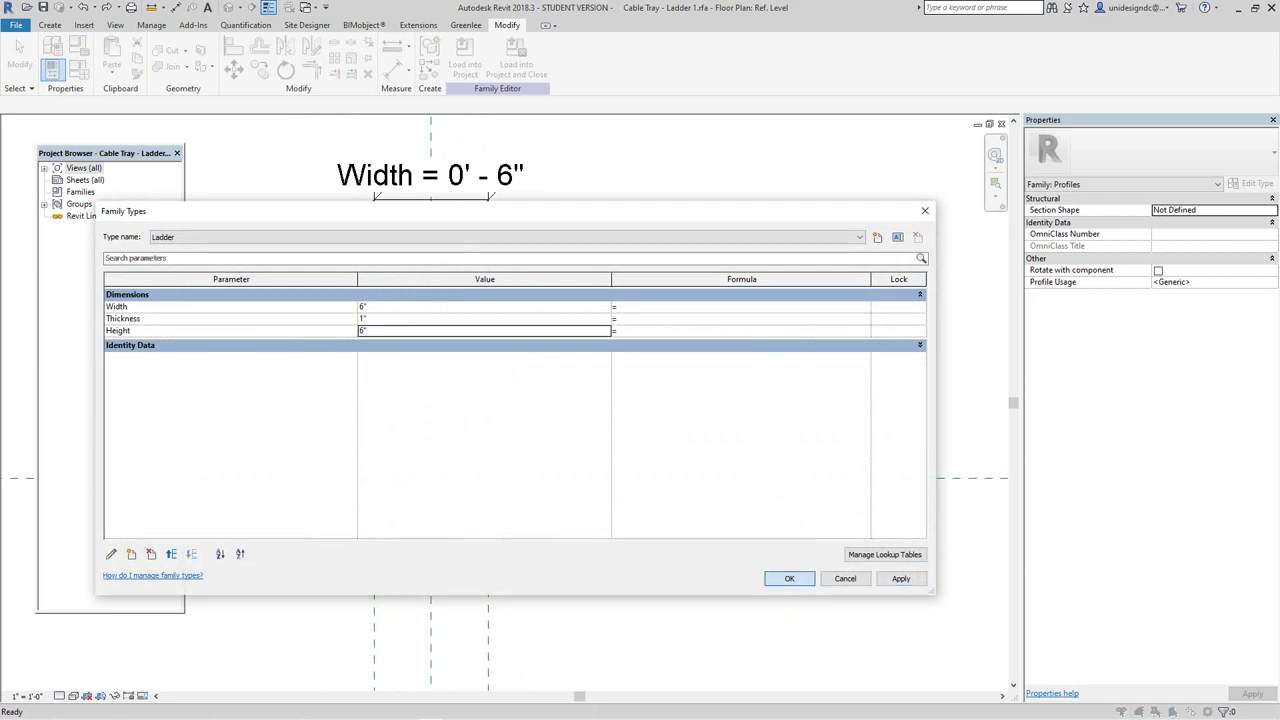
pyautogui.press('Return')
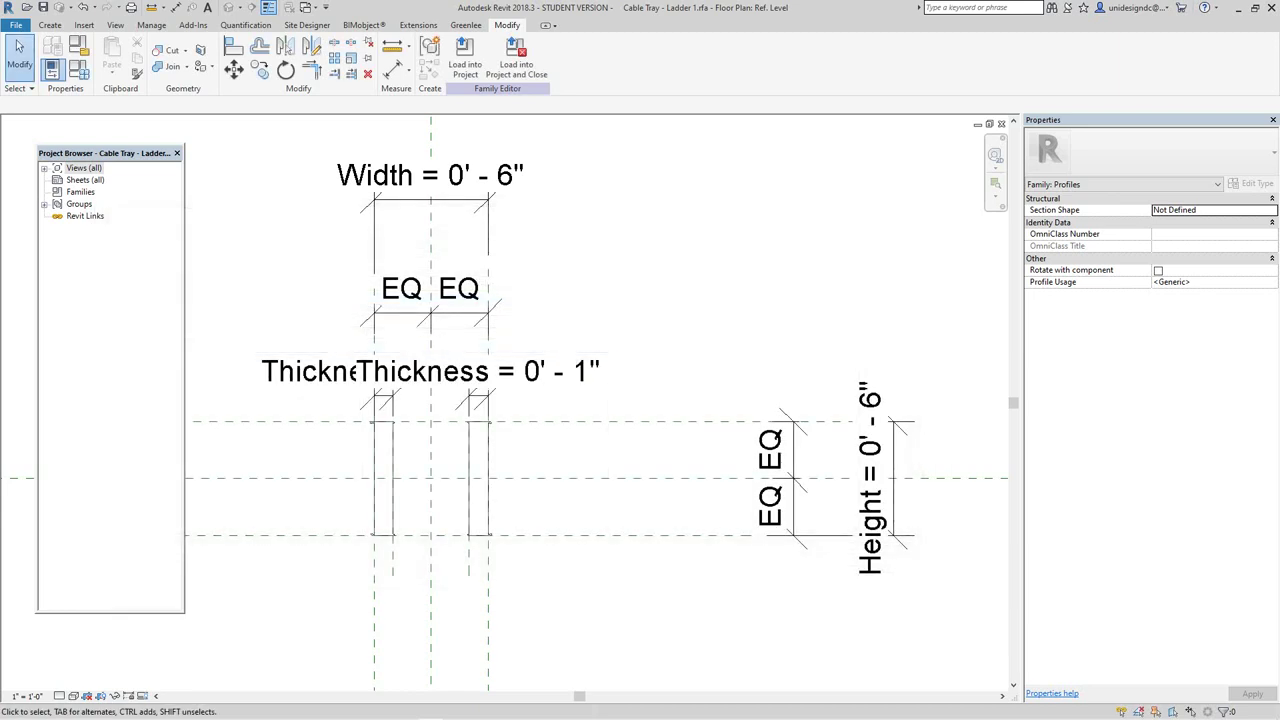
# Step: Check the stretched rails, and undo the last Height change on the Ladder profile
pyautogui.moveTo(551, 297)
pyautogui.mouseDown(button='middle')
pyautogui.moveTo(631, 353)
pyautogui.moveTo(551, 297)
pyautogui.mouseUp(button='middle')
pyautogui.scroll(1, 631, 353)
pyautogui.scroll(-1, 631, 353)
pyautogui.click(83, 8)
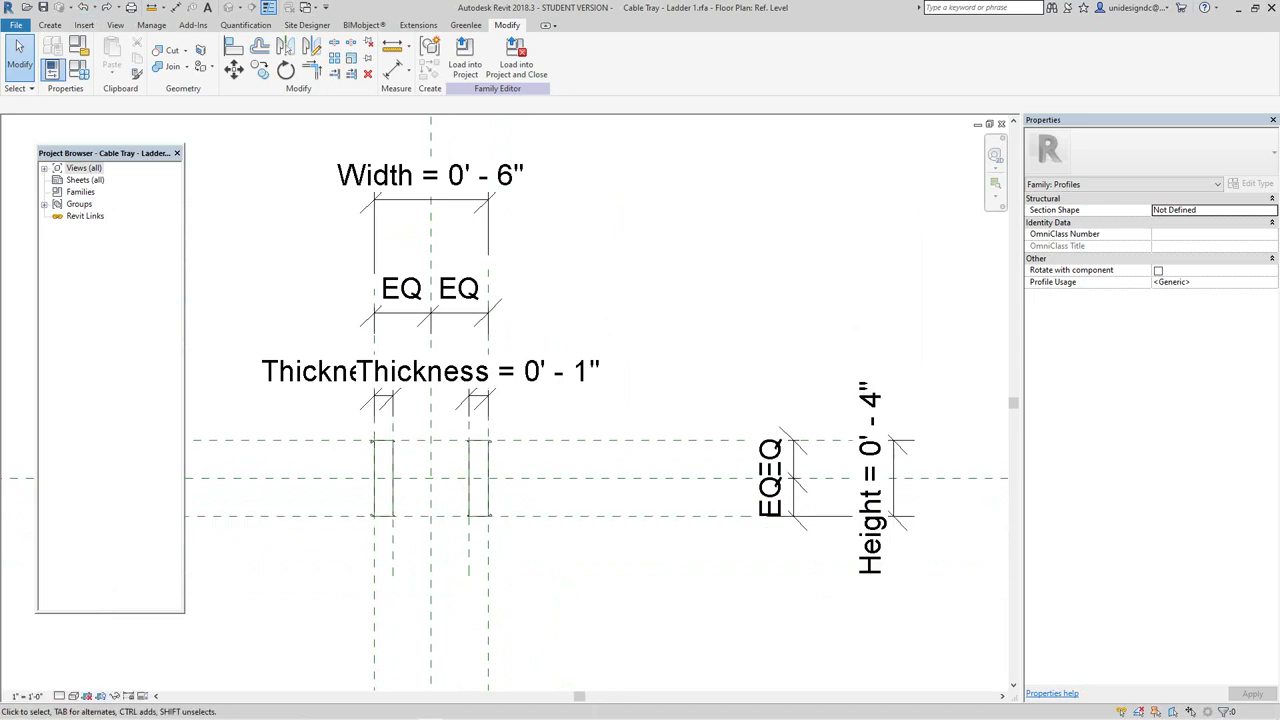
# Step: Tile the Ladder 1 profile plan beside the Ladder Horizontal Bend 3D view and frame the whole bend
pyautogui.scroll(-1, 500, 428)
pyautogui.moveTo(500, 428); pyautogui.dragTo(495, 451, button='middle')
pyautogui.scroll(-2, 513, 481)
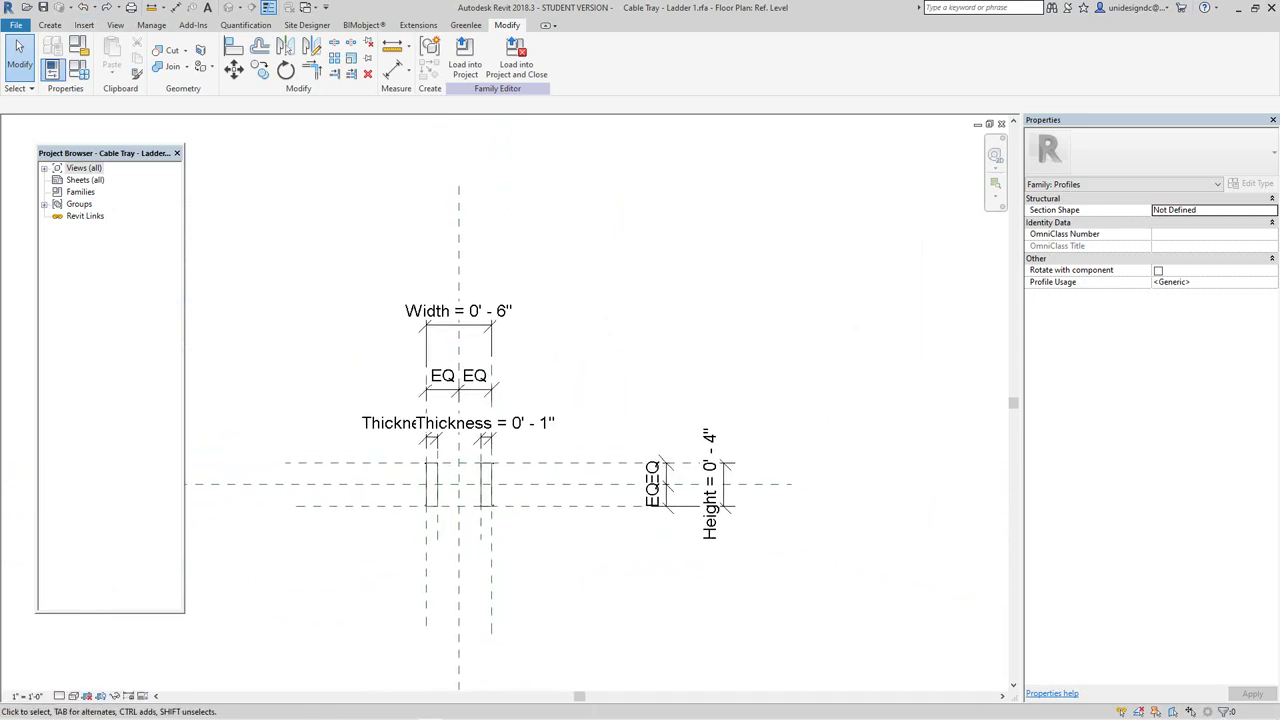
pyautogui.scroll(-2, 392, 497)
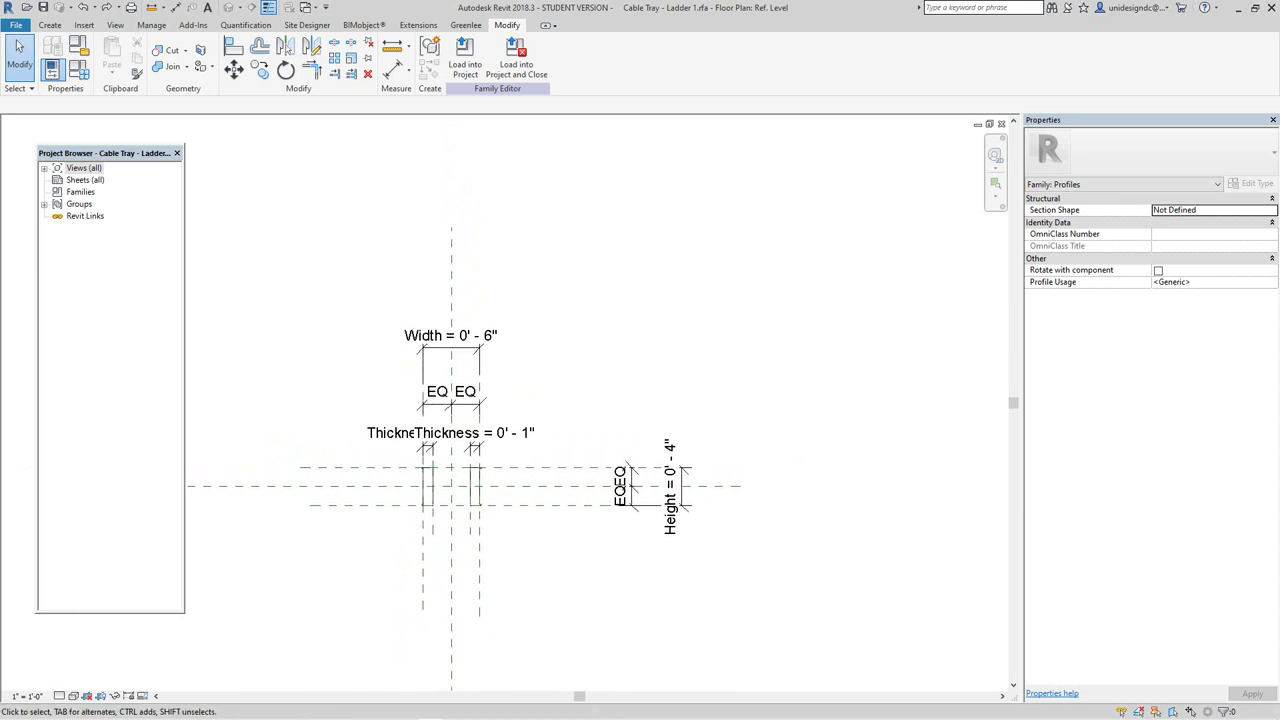
pyautogui.moveTo(452, 486); pyautogui.dragTo(438, 489, button='middle')
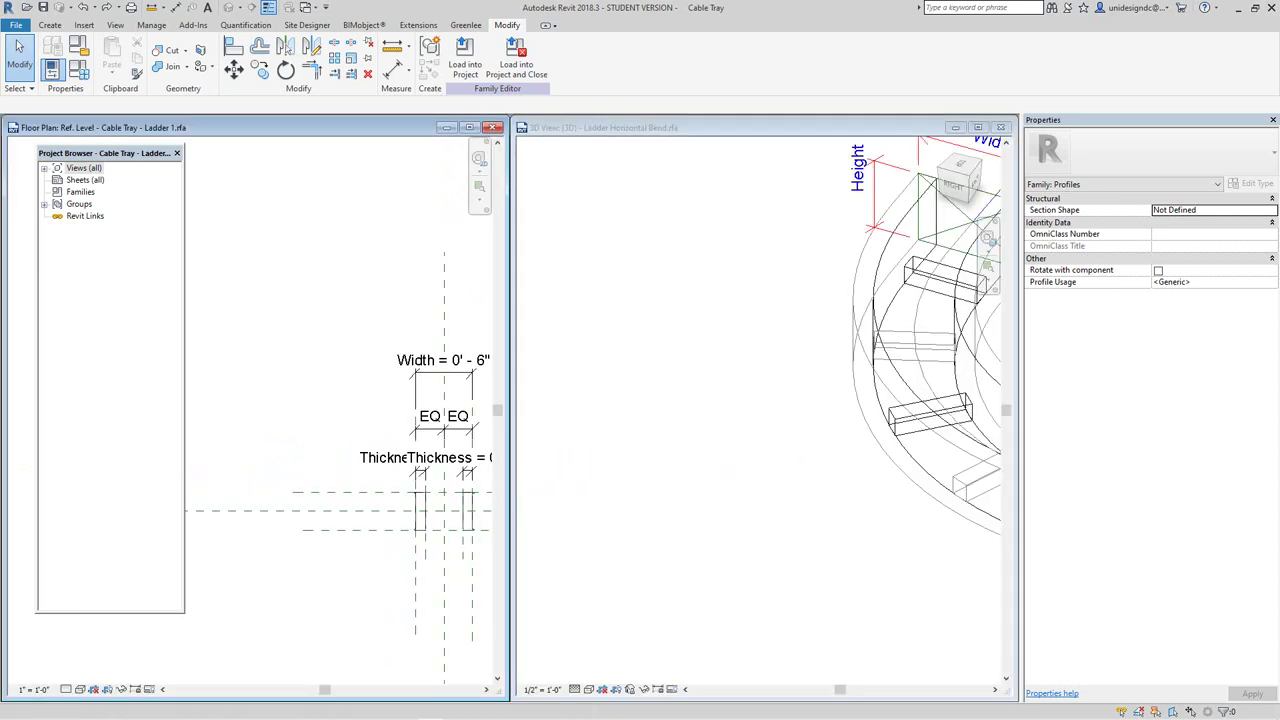
pyautogui.scroll(-2, 860, 453)
pyautogui.moveTo(860, 453); pyautogui.dragTo(756, 515, button='middle')
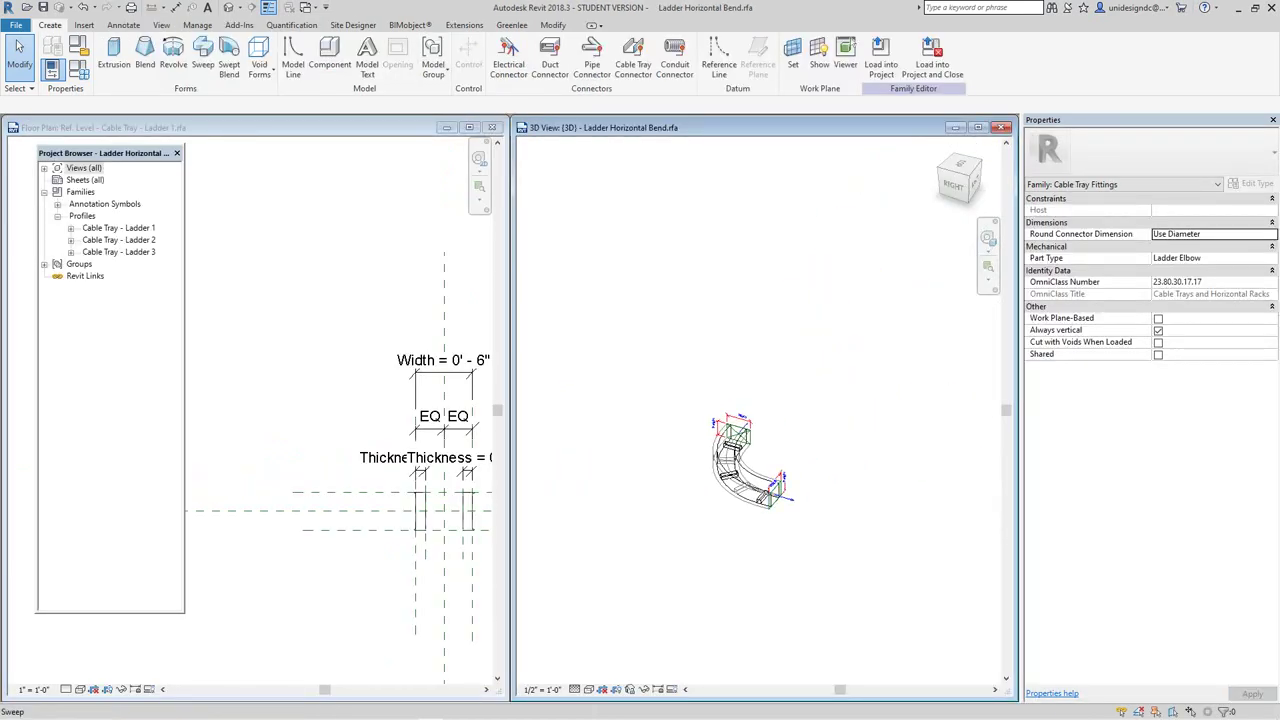
pyautogui.scroll(4, 752, 502)
pyautogui.scroll(-3, 275, 401)
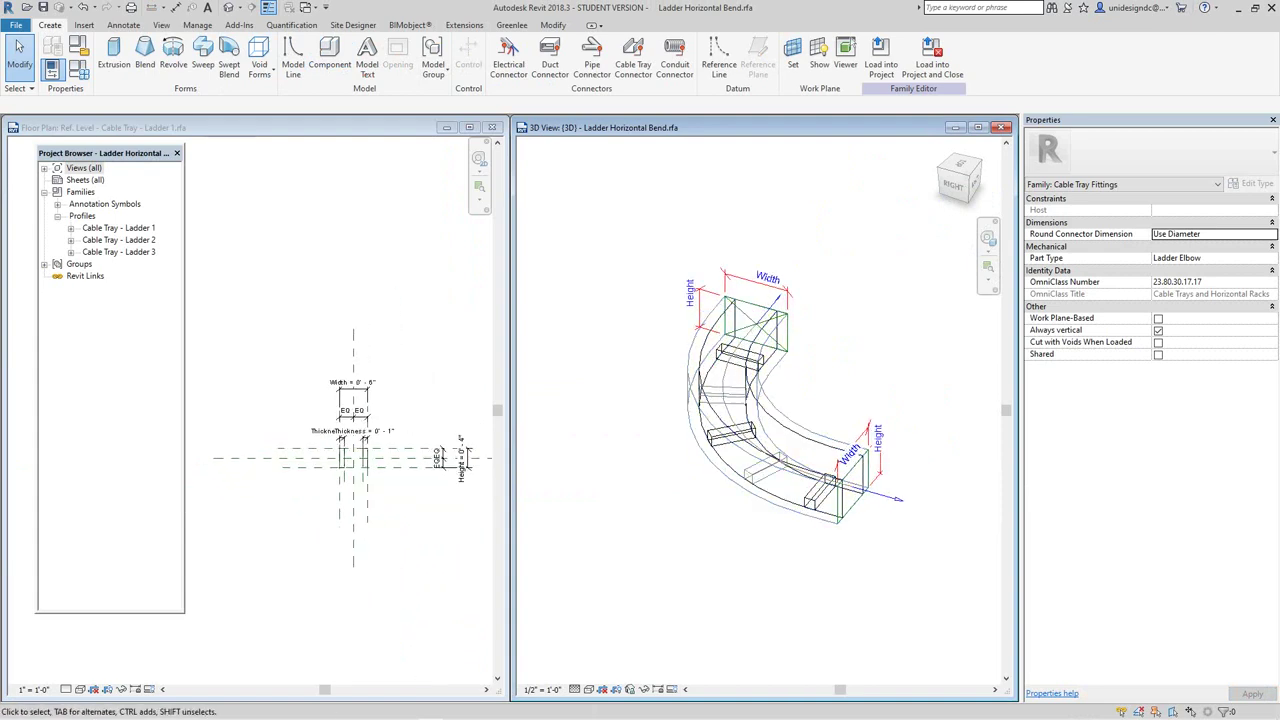
# Step: Load the Ladder 1 profile into Ladder Horizontal Bend, overwriting the existing version
pyautogui.click(275, 401)
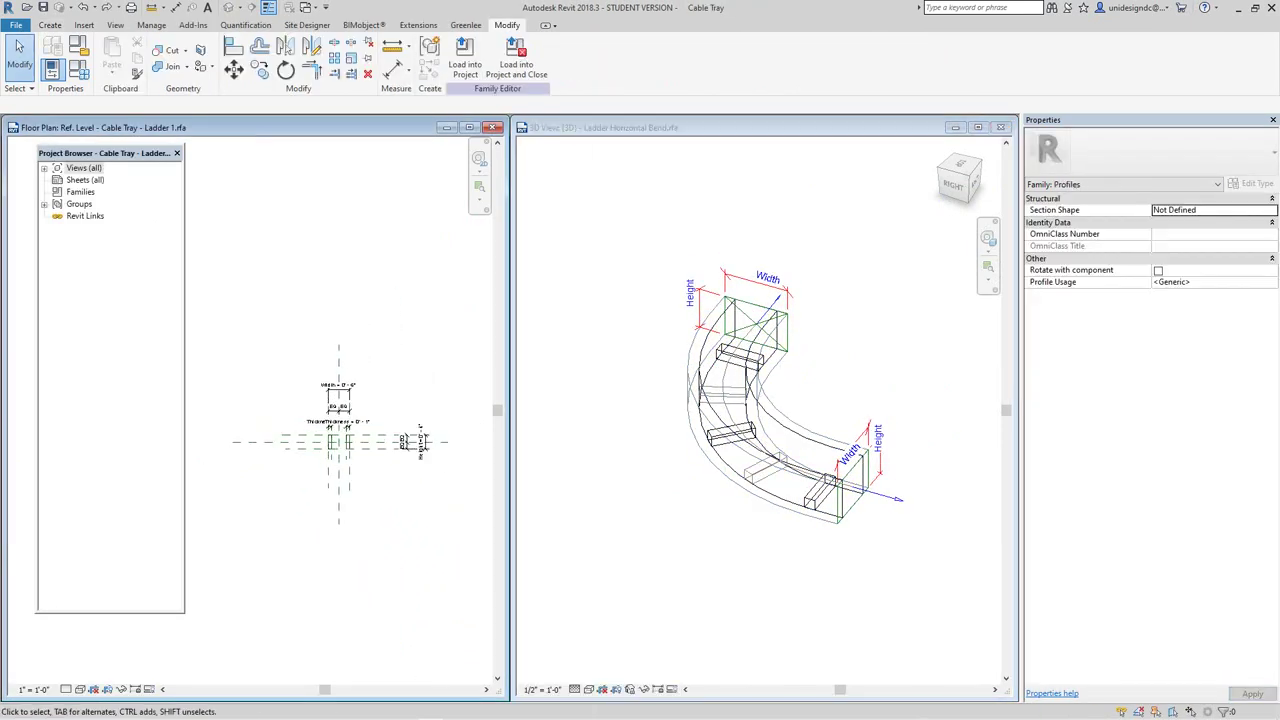
pyautogui.scroll(-2, 749, 510)
pyautogui.click(749, 510)
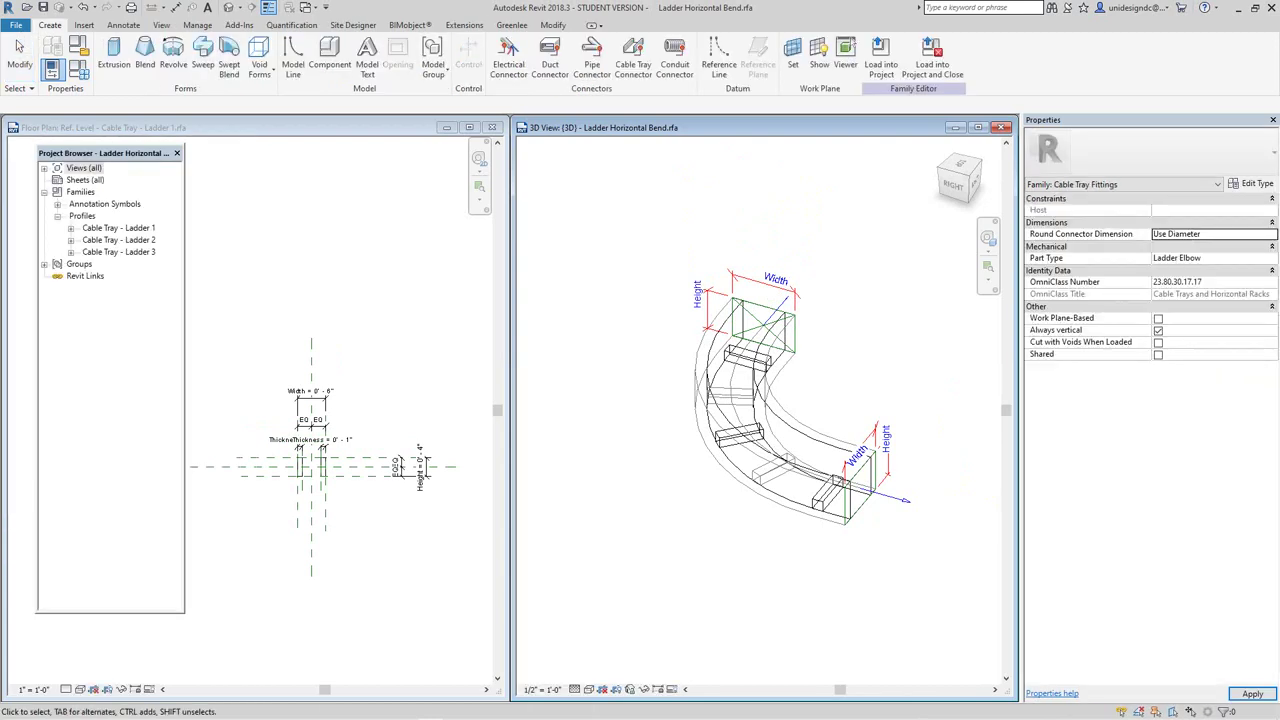
pyautogui.scroll(-2, 706, 493)
pyautogui.moveTo(706, 493); pyautogui.dragTo(685, 516, button='middle')
pyautogui.scroll(3, 688, 519)
pyautogui.click(385, 310)
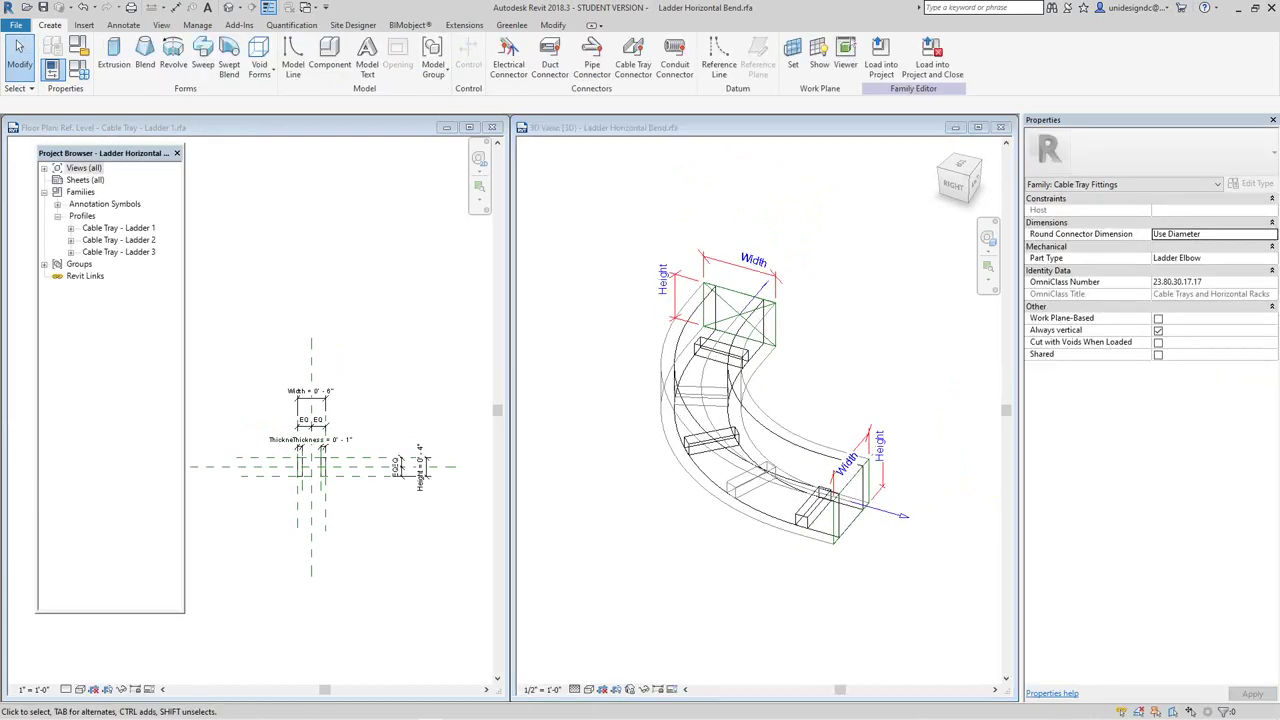
pyautogui.click(465, 58)
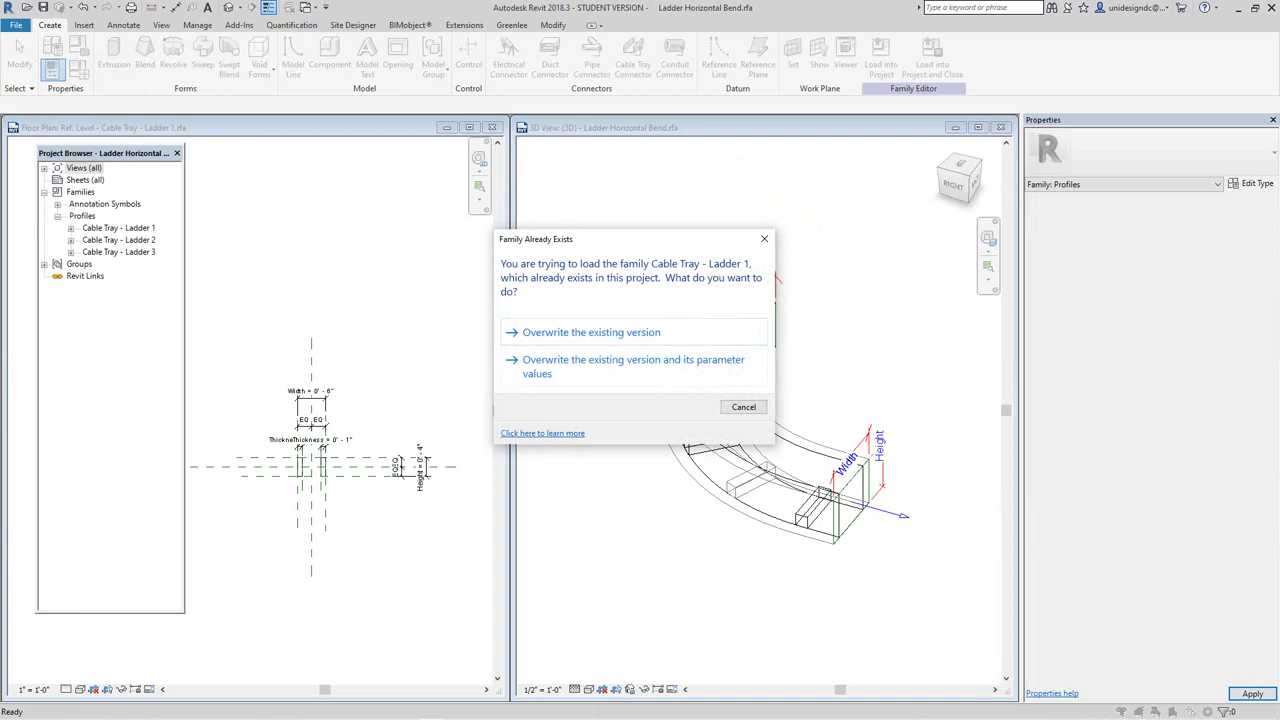
pyautogui.click(591, 332)
# Step: Examine the bend's reshaped rails and flanges up close and from several angles
pyautogui.scroll(2, 853, 558)
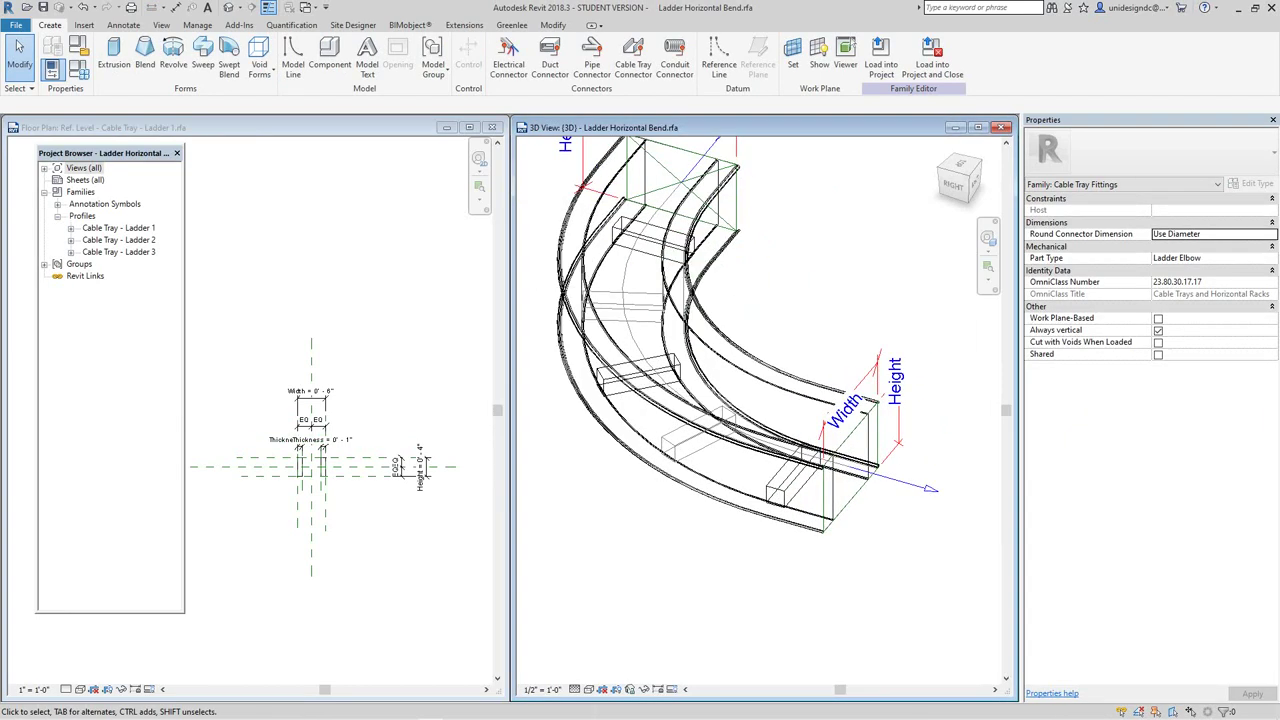
pyautogui.scroll(-2, 853, 556)
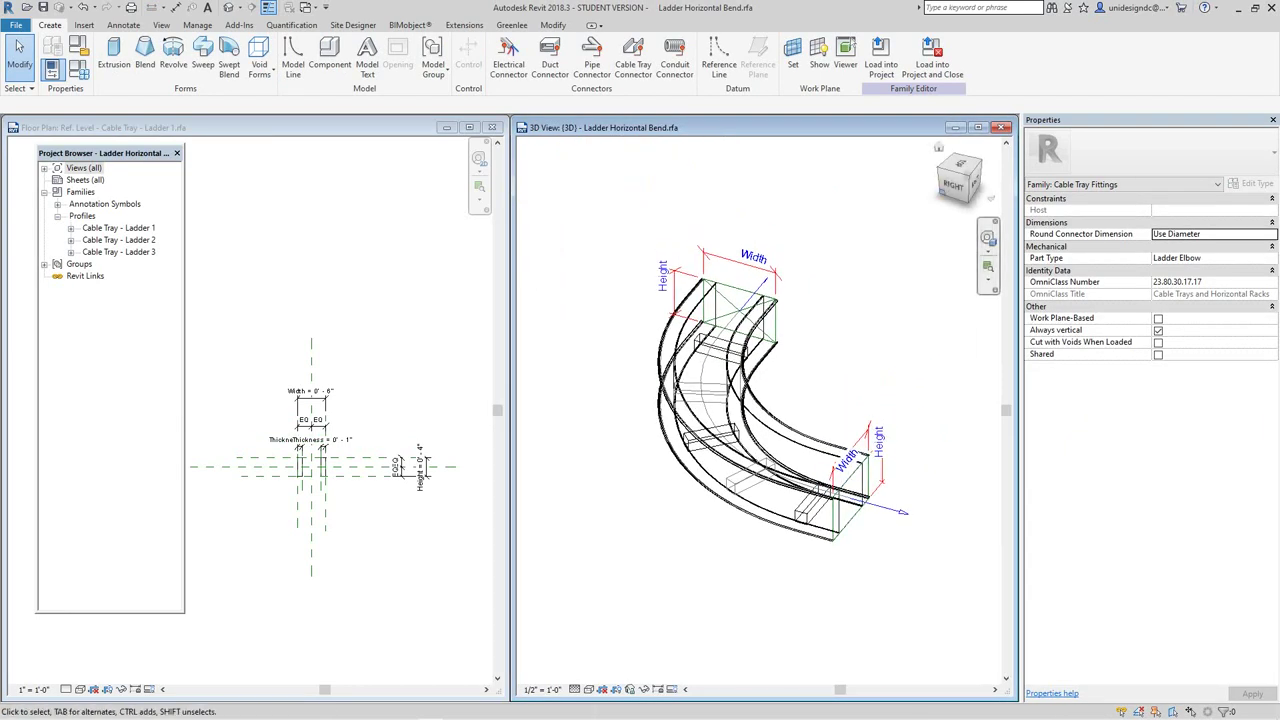
pyautogui.moveTo(880, 500)
pyautogui.keyDown('shift'); pyautogui.mouseDown(button='middle')
pyautogui.moveTo(858, 500)
pyautogui.moveTo(830, 400)
pyautogui.moveTo(705, 412)
pyautogui.moveTo(655, 445)
pyautogui.mouseUp(button='middle'); pyautogui.keyUp('shift')
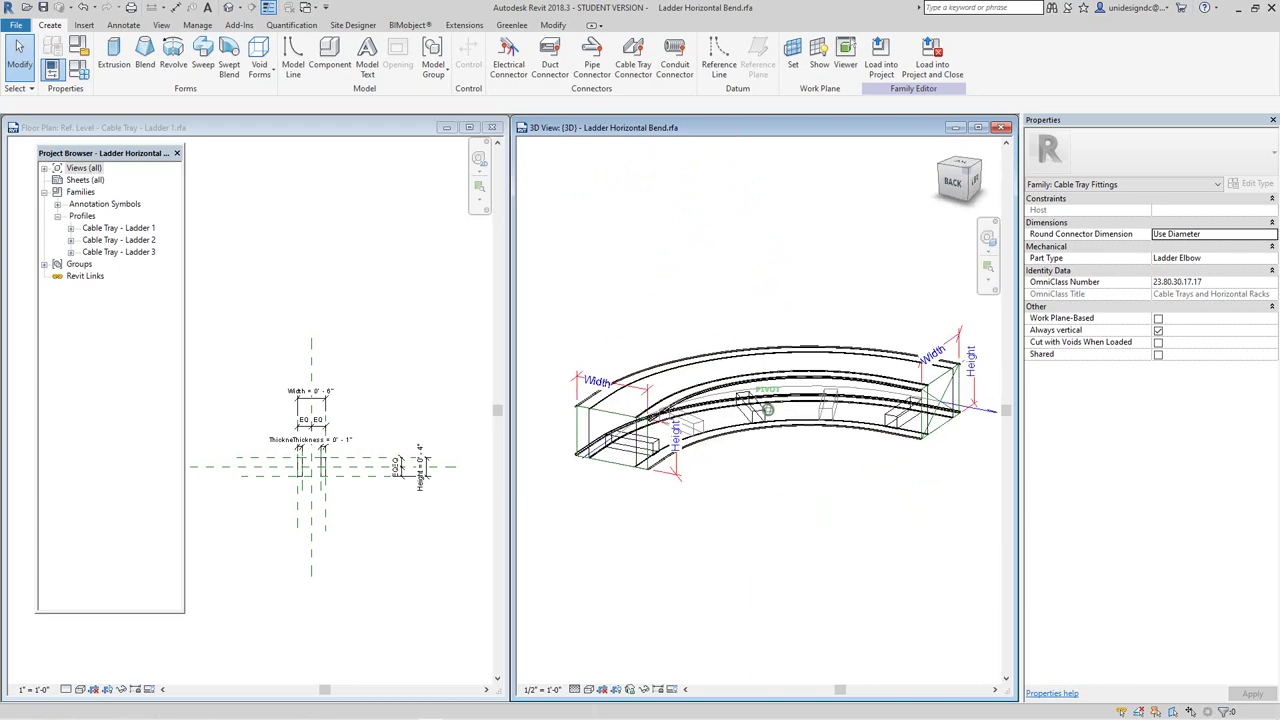
pyautogui.scroll(4, 665, 432)
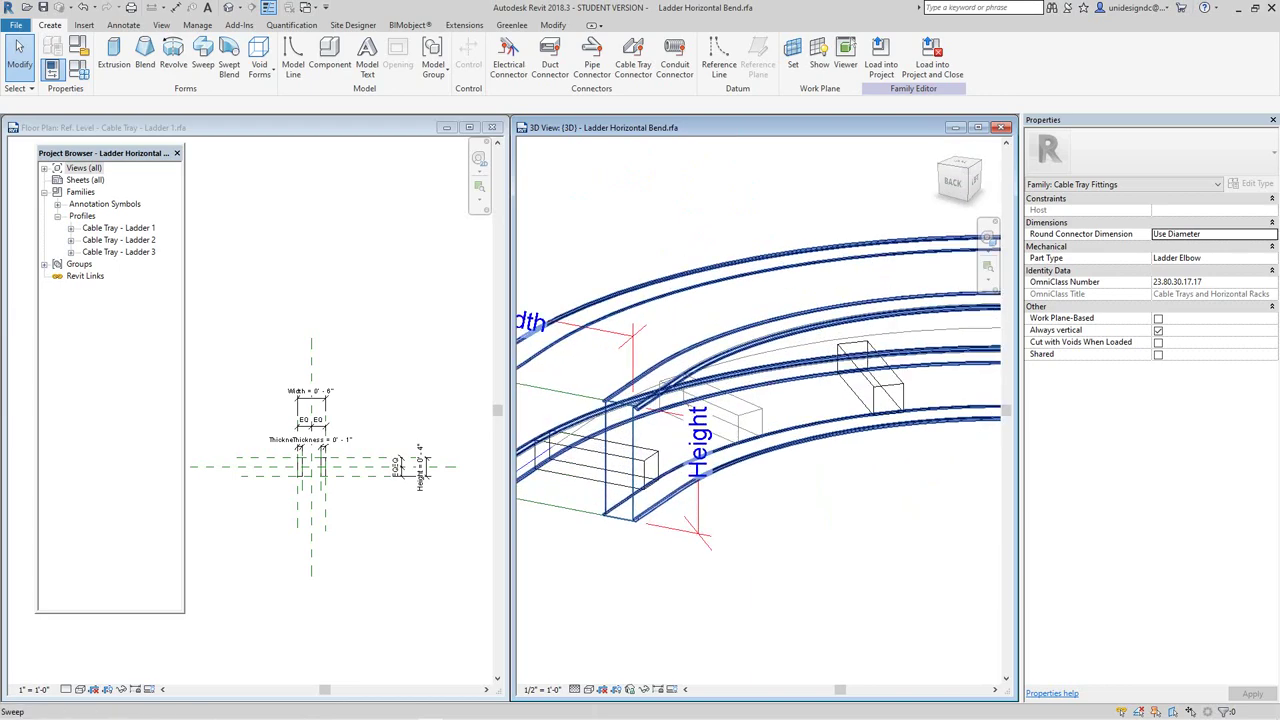
pyautogui.scroll(-5, 663, 428)
pyautogui.moveTo(666, 402)
pyautogui.keyDown('shift'); pyautogui.mouseDown(button='middle')
pyautogui.moveTo(722, 413)
pyautogui.moveTo(765, 392)
pyautogui.mouseUp(button='middle'); pyautogui.keyUp('shift')
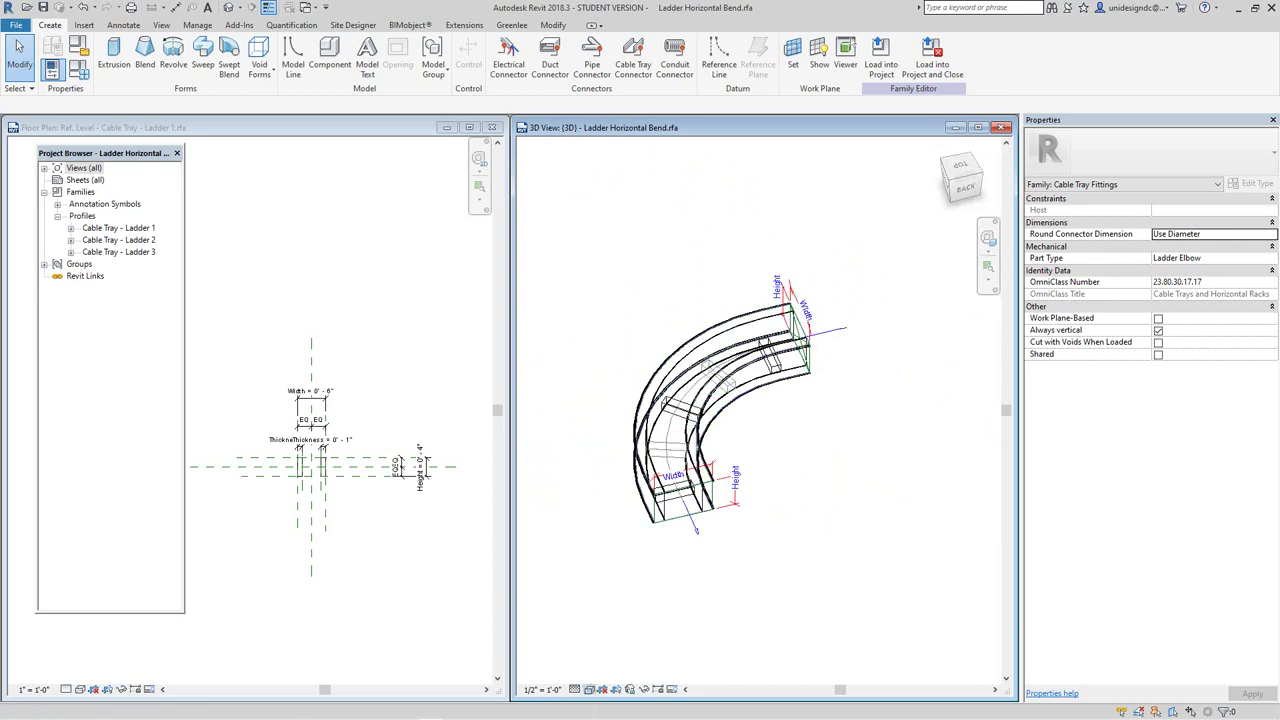
# Step: Display the bend's 3D view in Shaded style and examine its open end and the swept rails
pyautogui.click(588, 689)
pyautogui.click(611, 635)
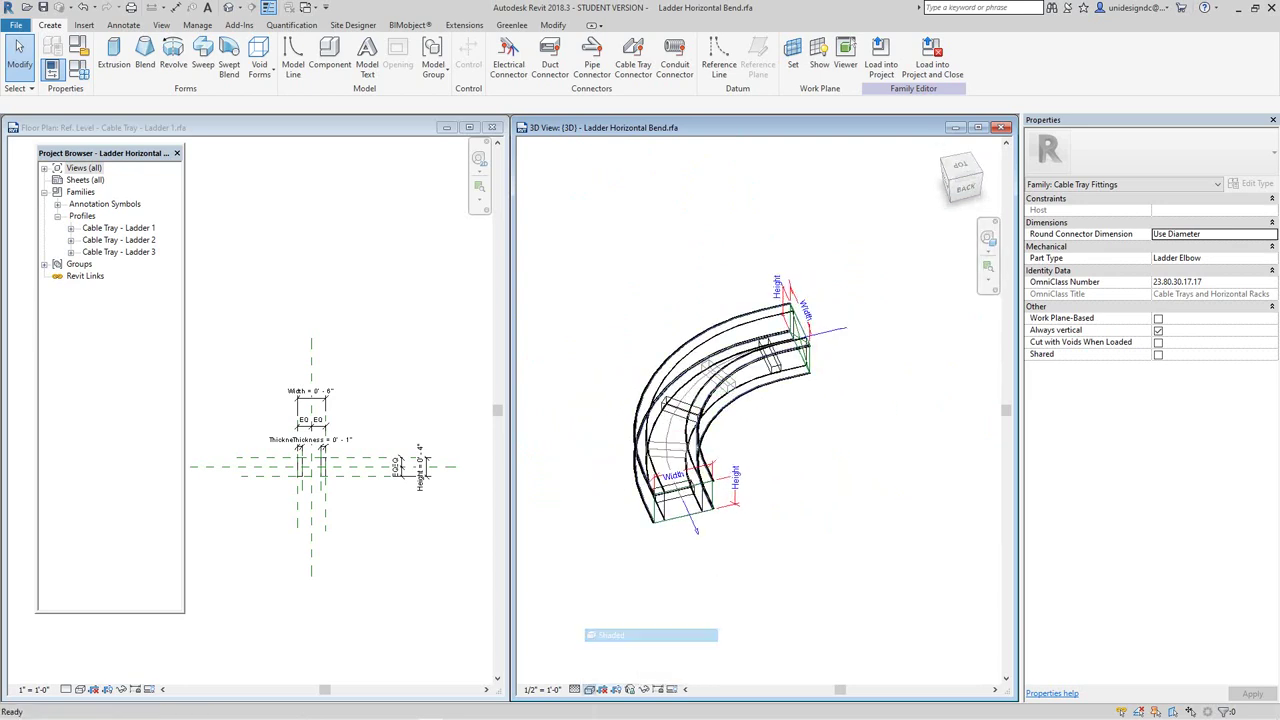
pyautogui.scroll(5, 718, 499)
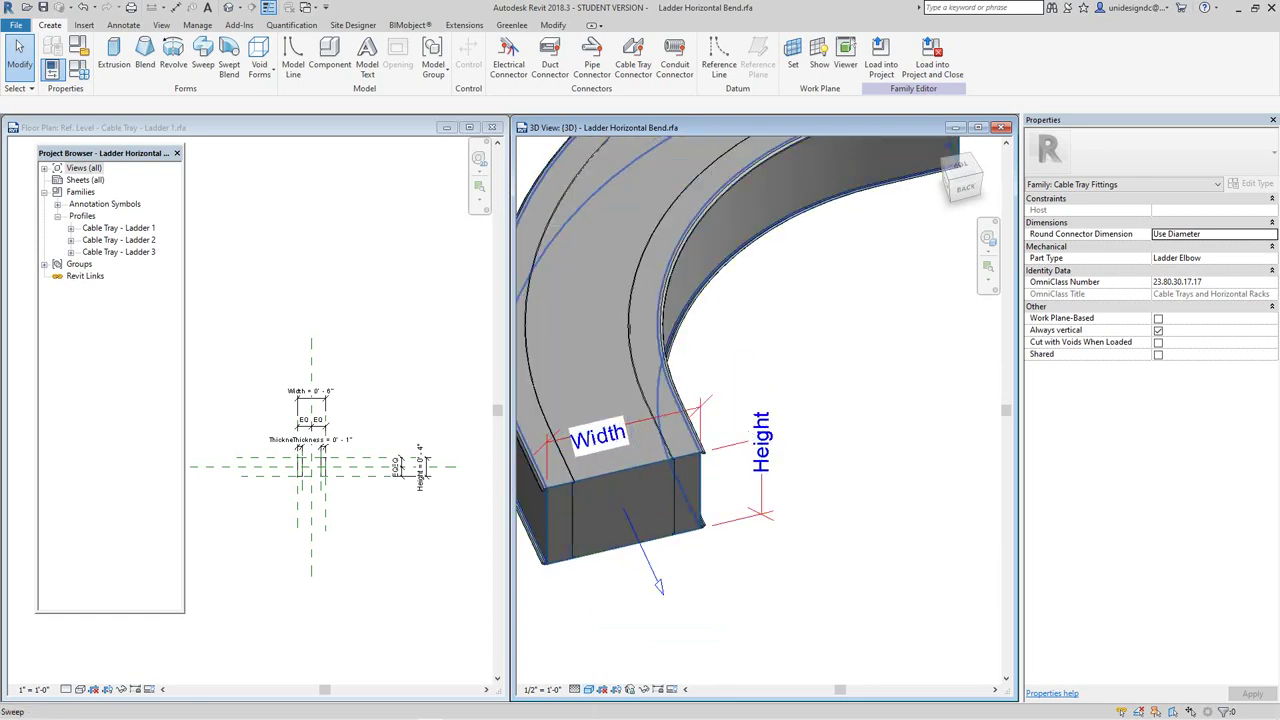
pyautogui.scroll(1, 665, 472)
pyautogui.scroll(-4, 705, 472)
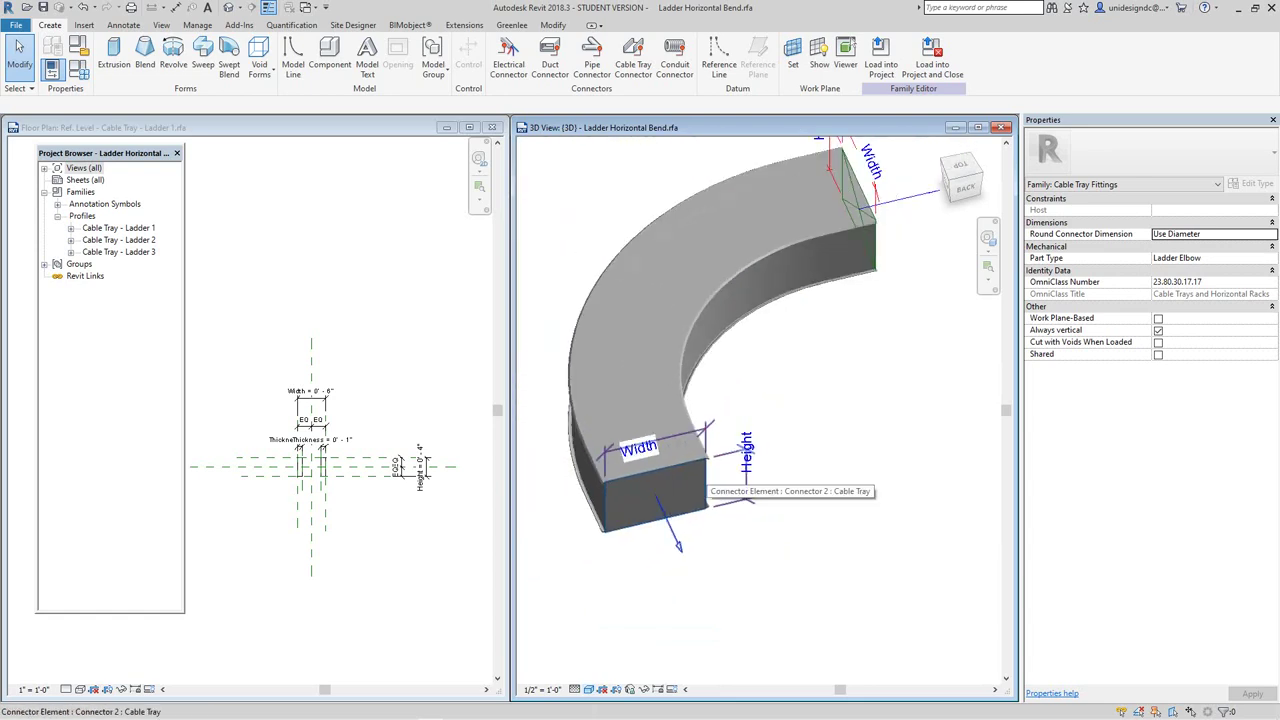
pyautogui.scroll(-3, 640, 528)
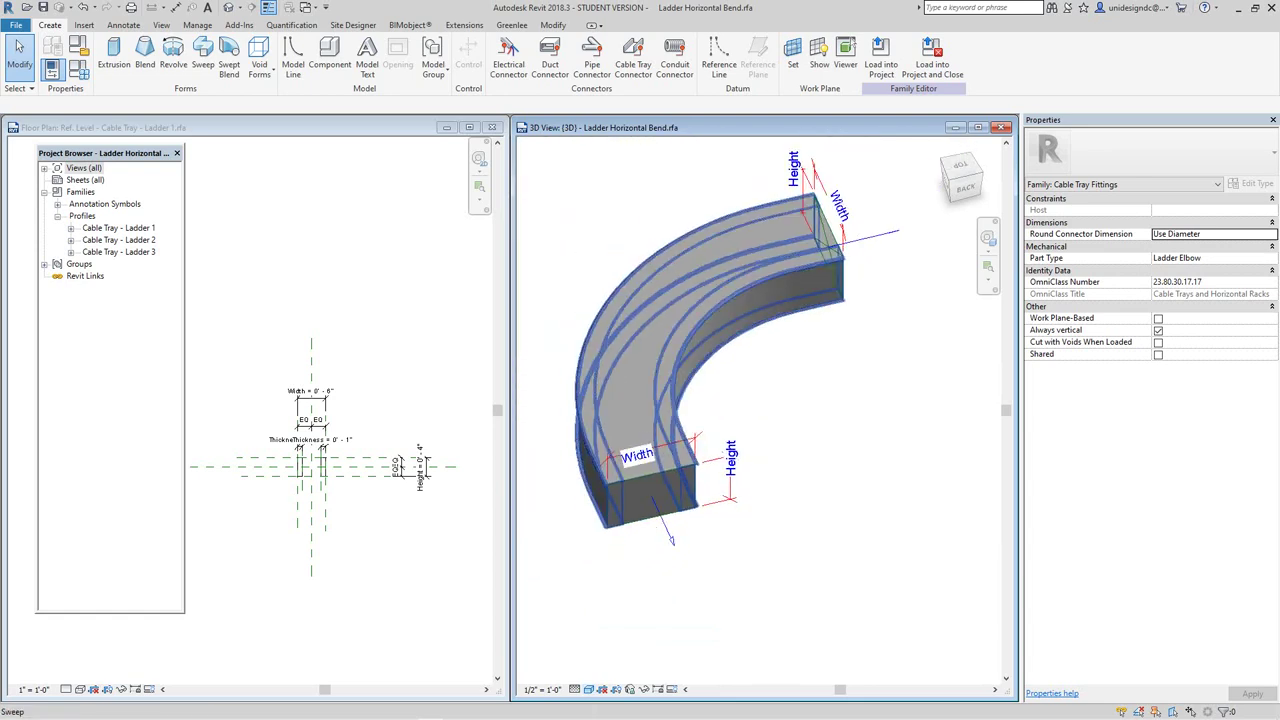
pyautogui.moveTo(965, 188)
pyautogui.mouseDown()
pyautogui.moveTo(946, 160)
pyautogui.moveTo(912, 158)
pyautogui.moveTo(957, 215)
pyautogui.moveTo(984, 188)
pyautogui.moveTo(968, 168)
pyautogui.mouseUp()
pyautogui.scroll(2, 679, 519)
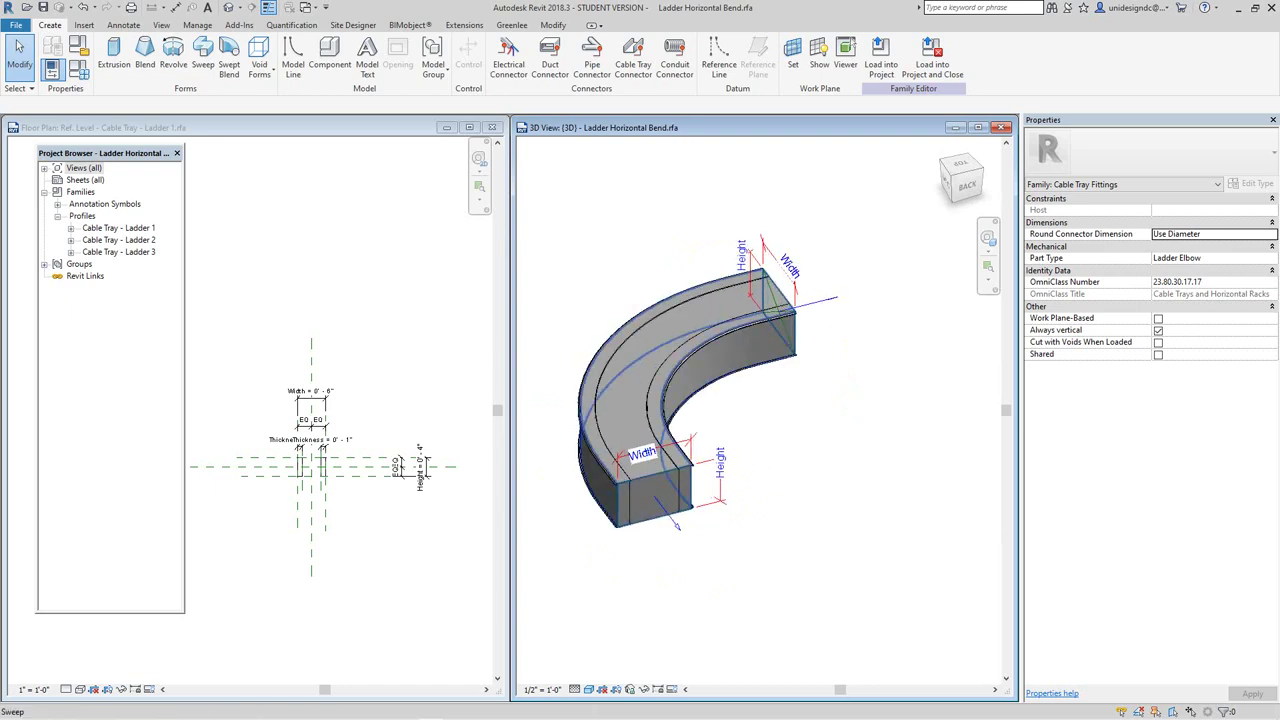
pyautogui.click(677, 523)
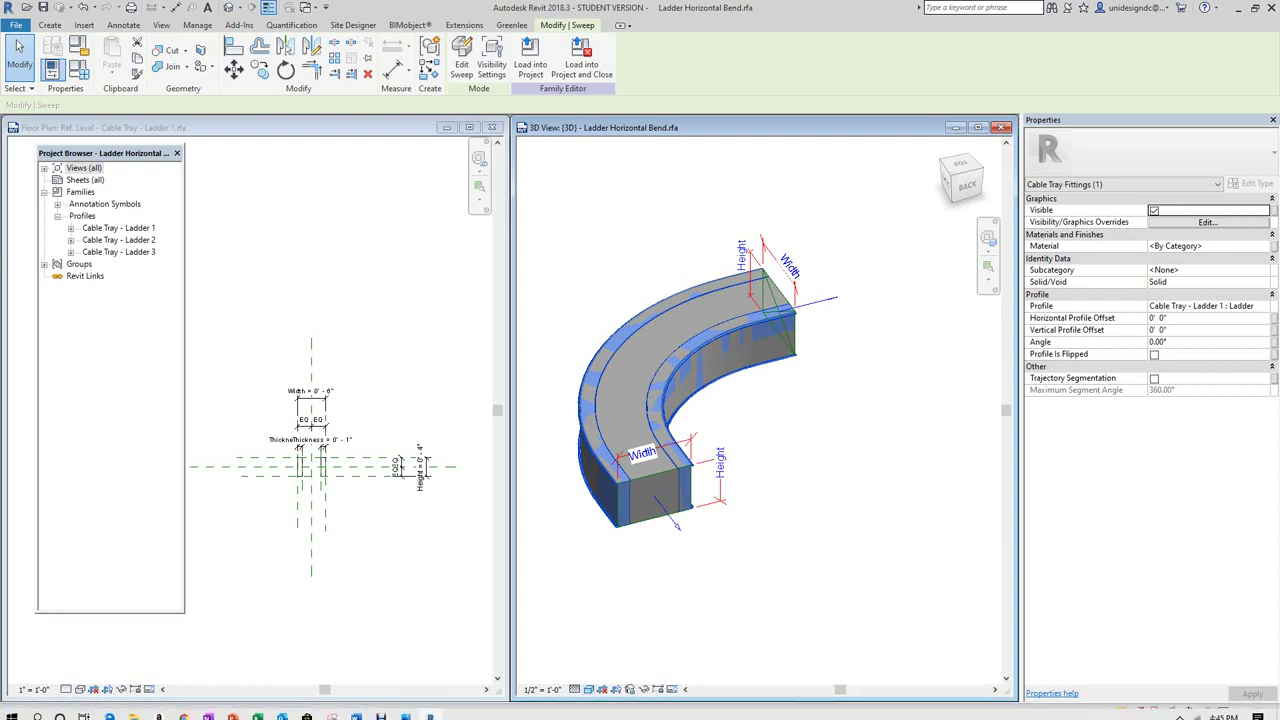
# Step: Display the bend's 3D view in Hidden Line style and examine the flanged rails
pyautogui.click(589, 689)
pyautogui.click(640, 622)
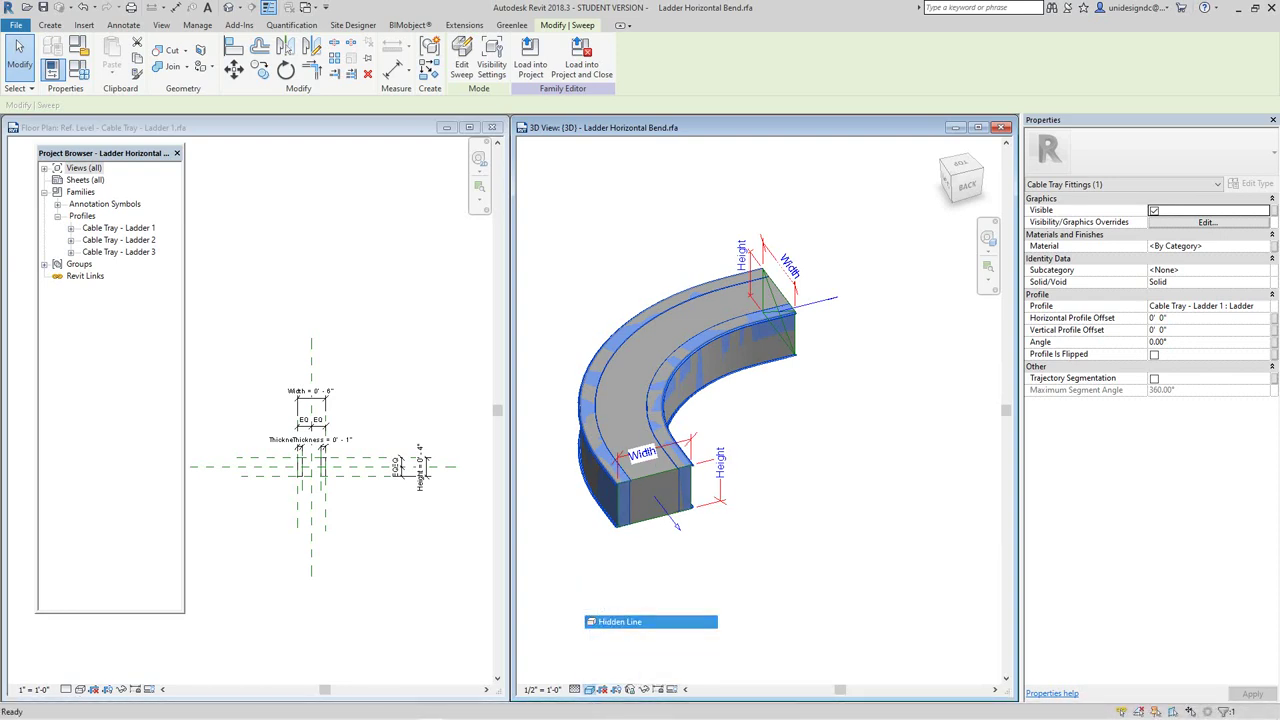
pyautogui.click(796, 558)
pyautogui.scroll(-2, 796, 558)
pyautogui.scroll(3, 706, 428)
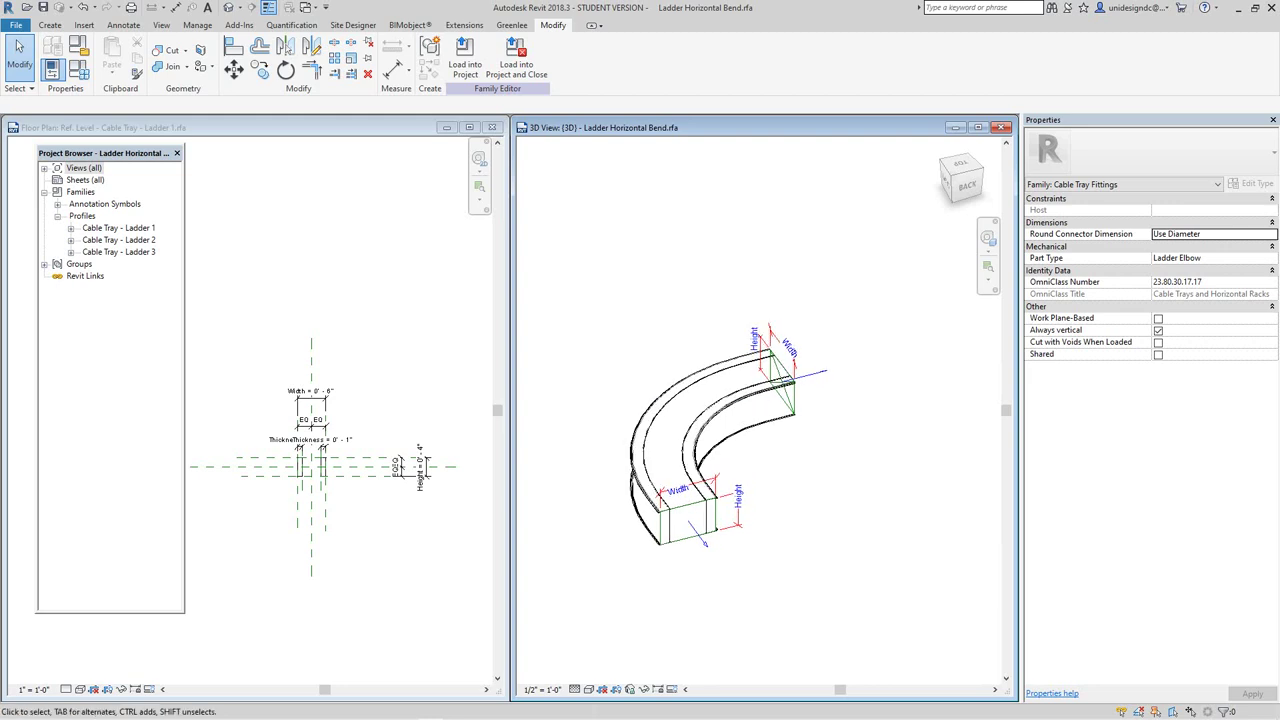
pyautogui.moveTo(698, 578); pyautogui.dragTo(696, 550, button='middle')
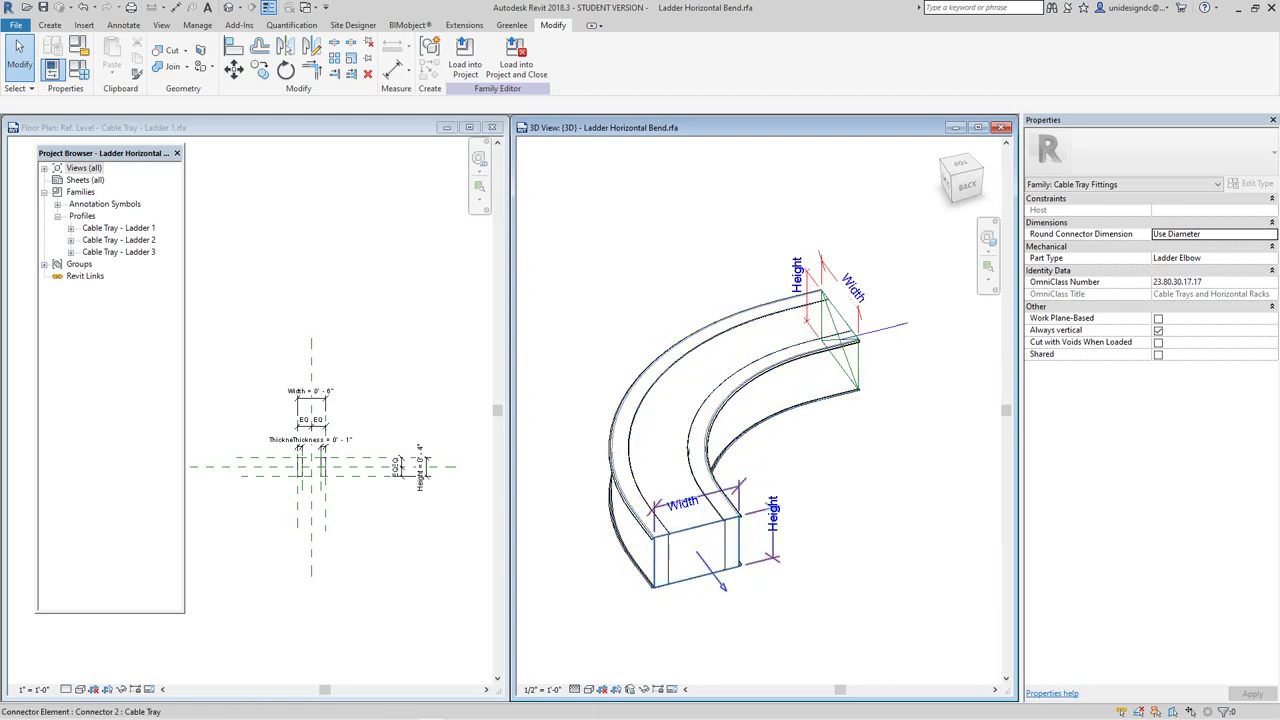
pyautogui.scroll(2, 696, 549)
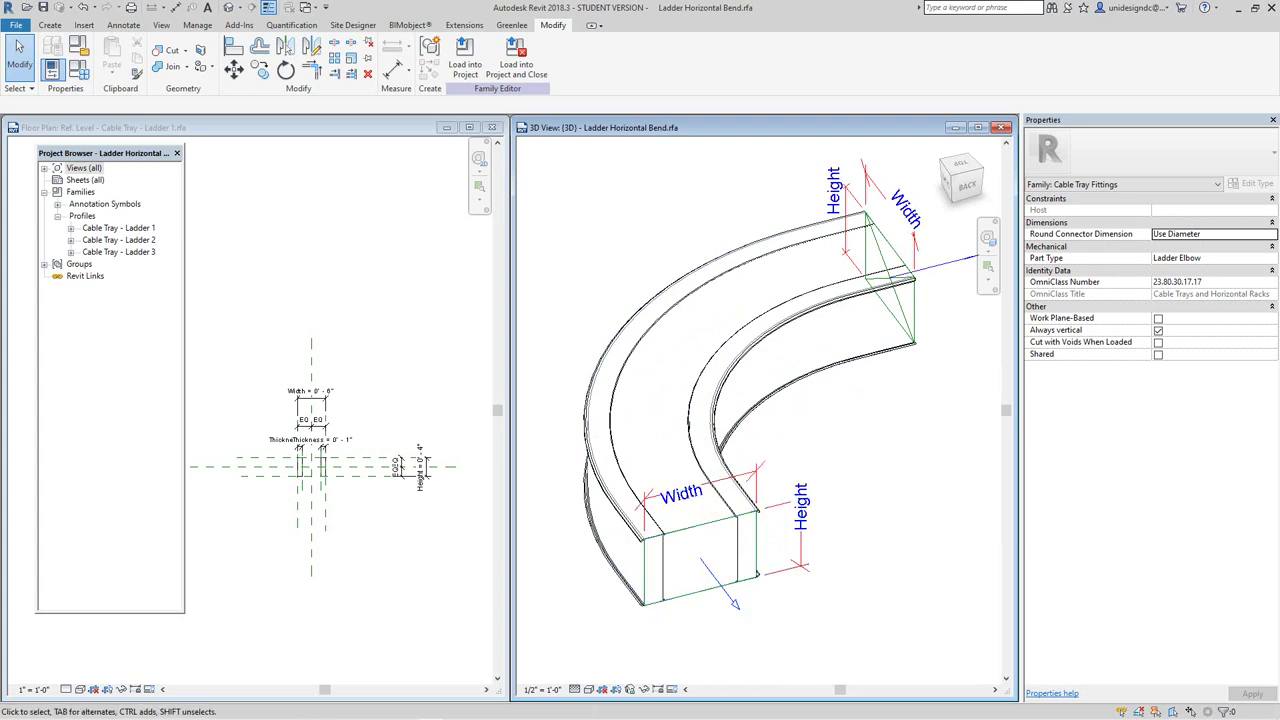
pyautogui.scroll(-4, 878, 545)
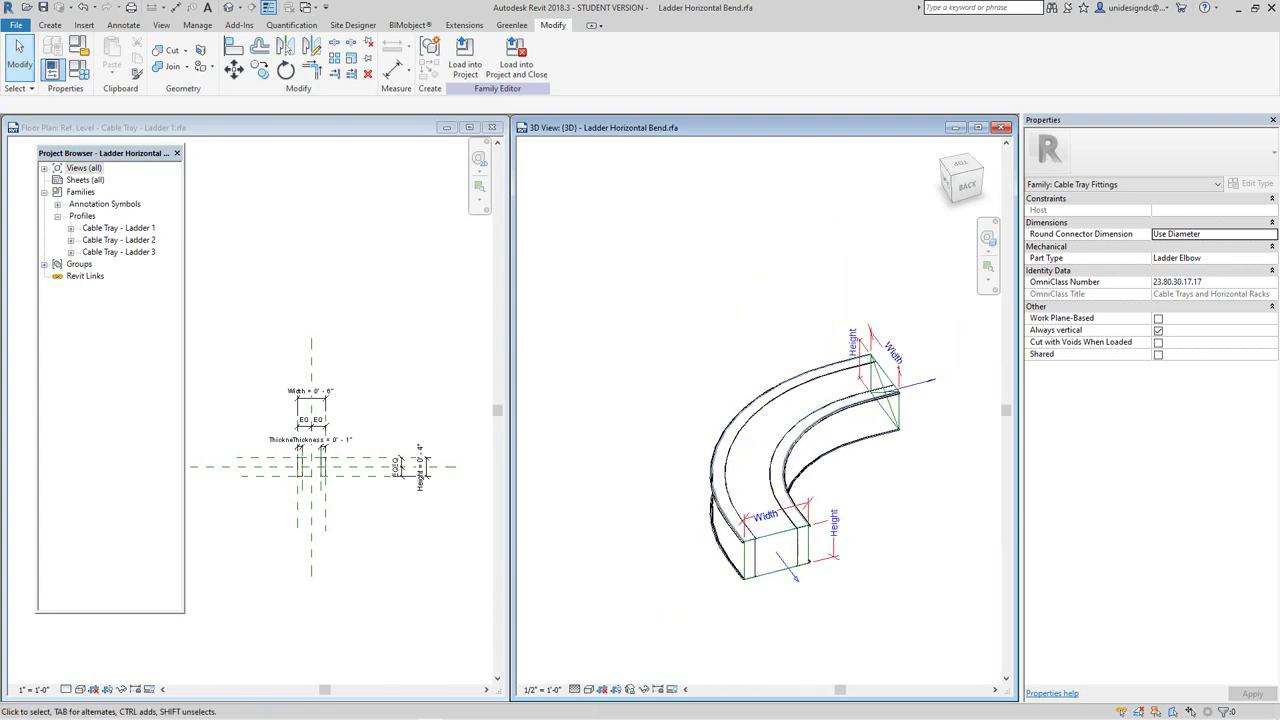
pyautogui.click(16, 25)
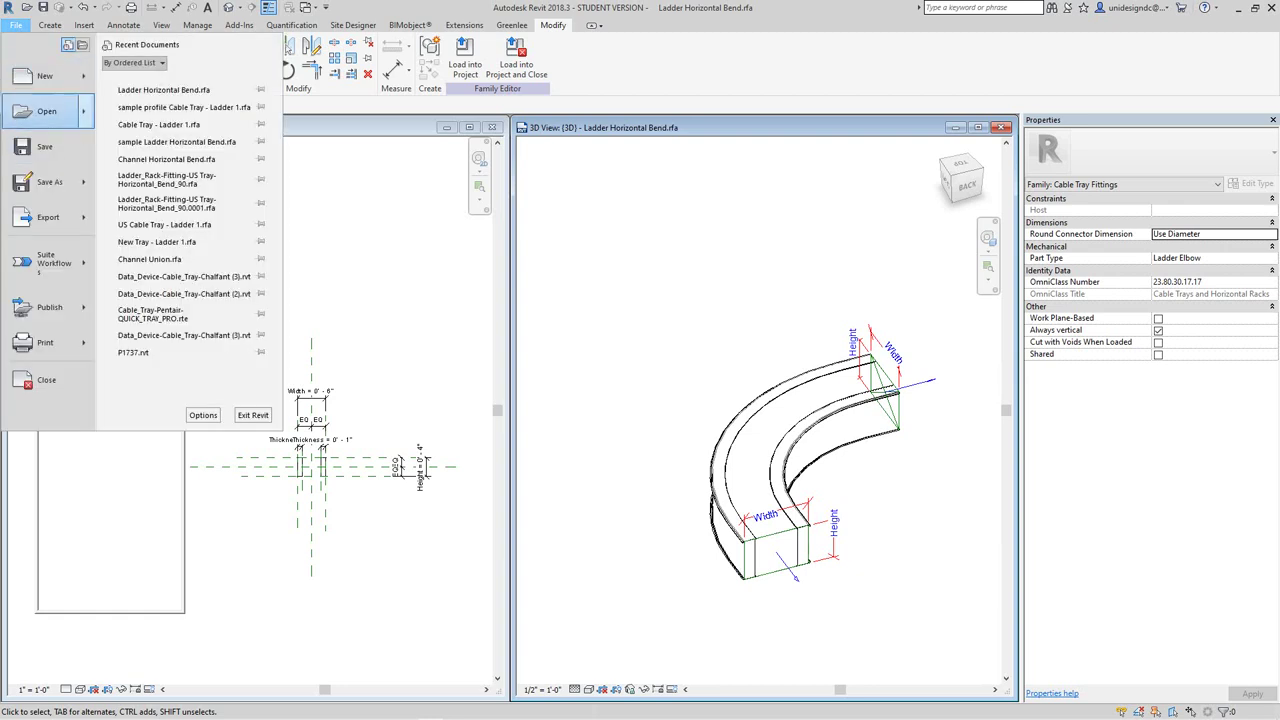
pyautogui.moveTo(47, 111)
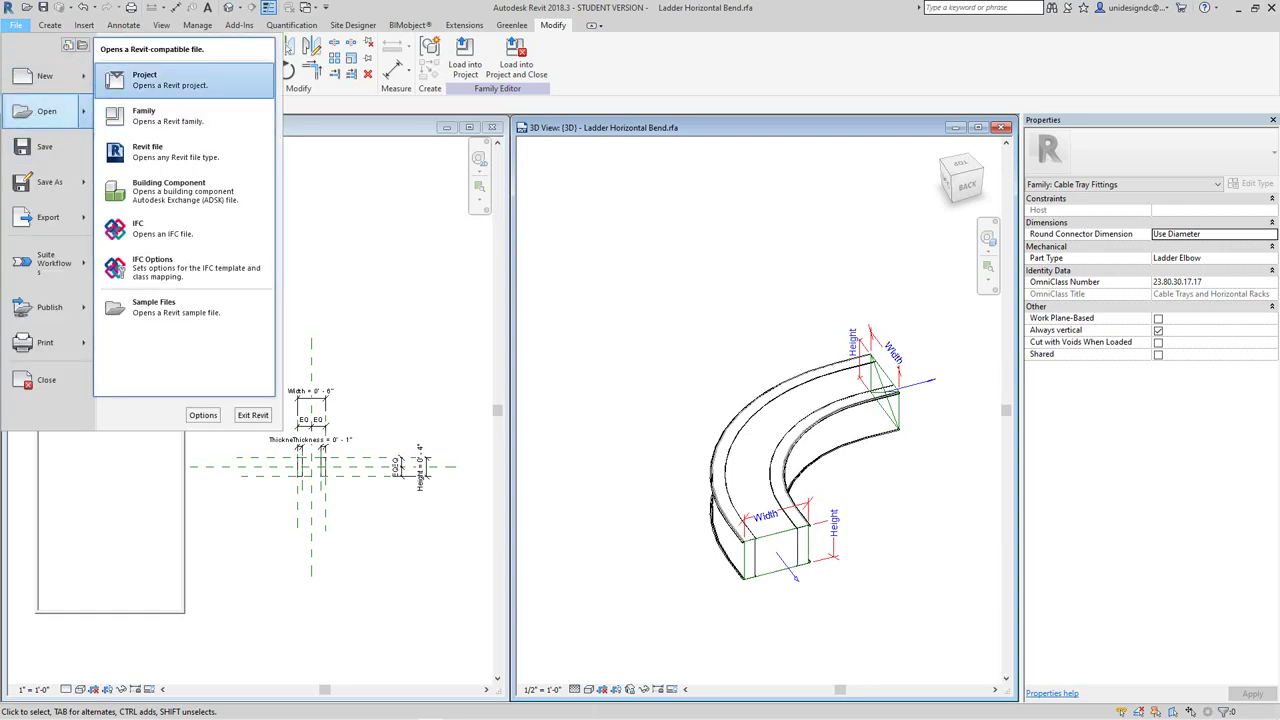
pyautogui.click(170, 80)
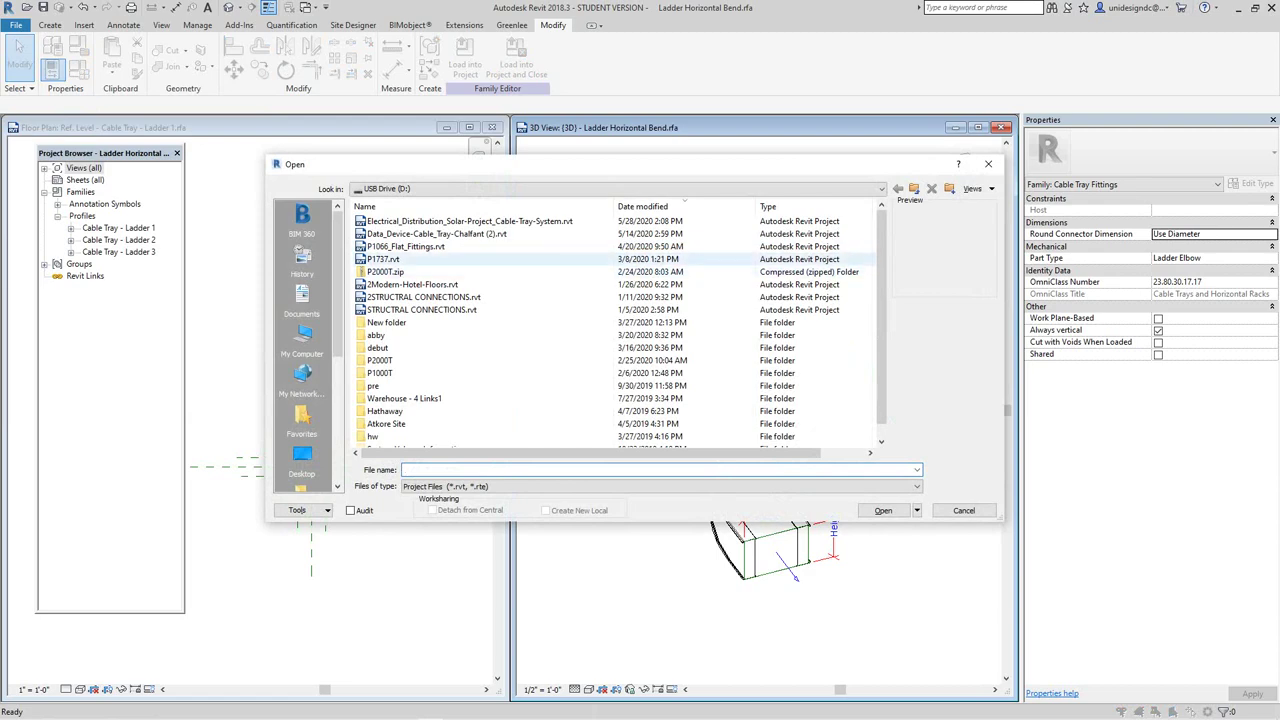
pyautogui.click(988, 163)
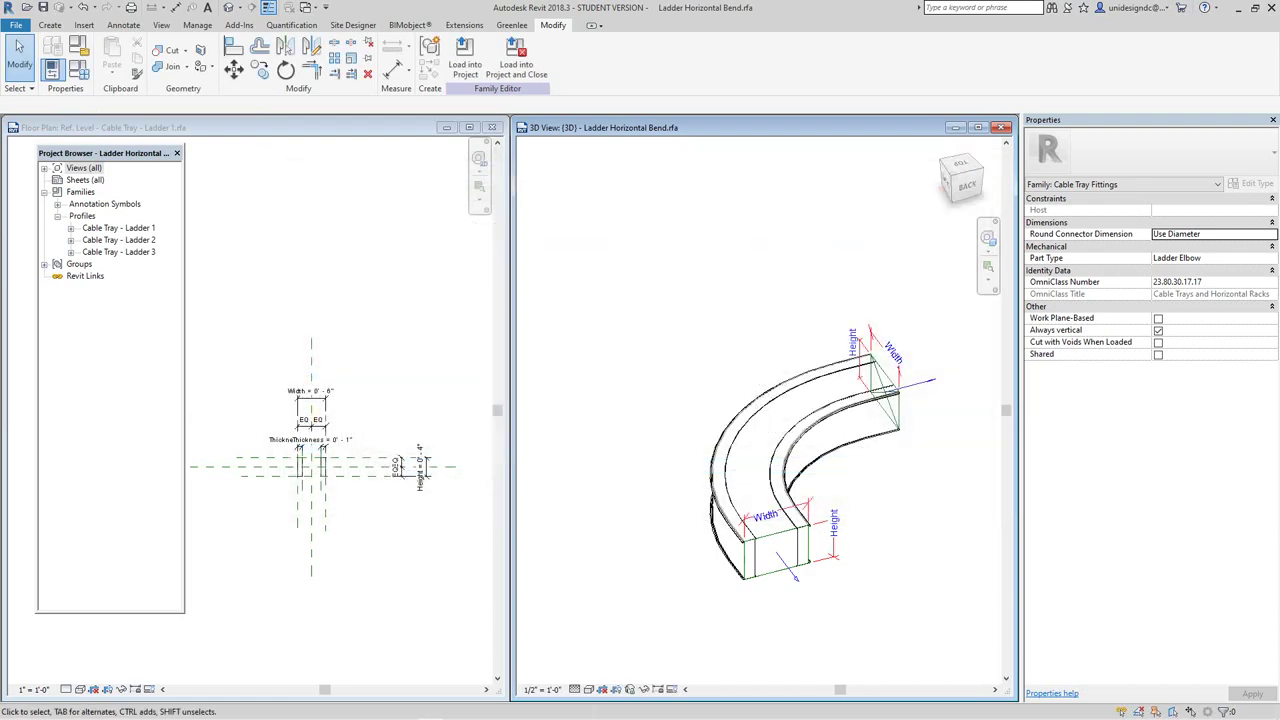
# Step: Create a new project from the Systems-Default.rte template in the US Imperial folder
pyautogui.click(16, 24)
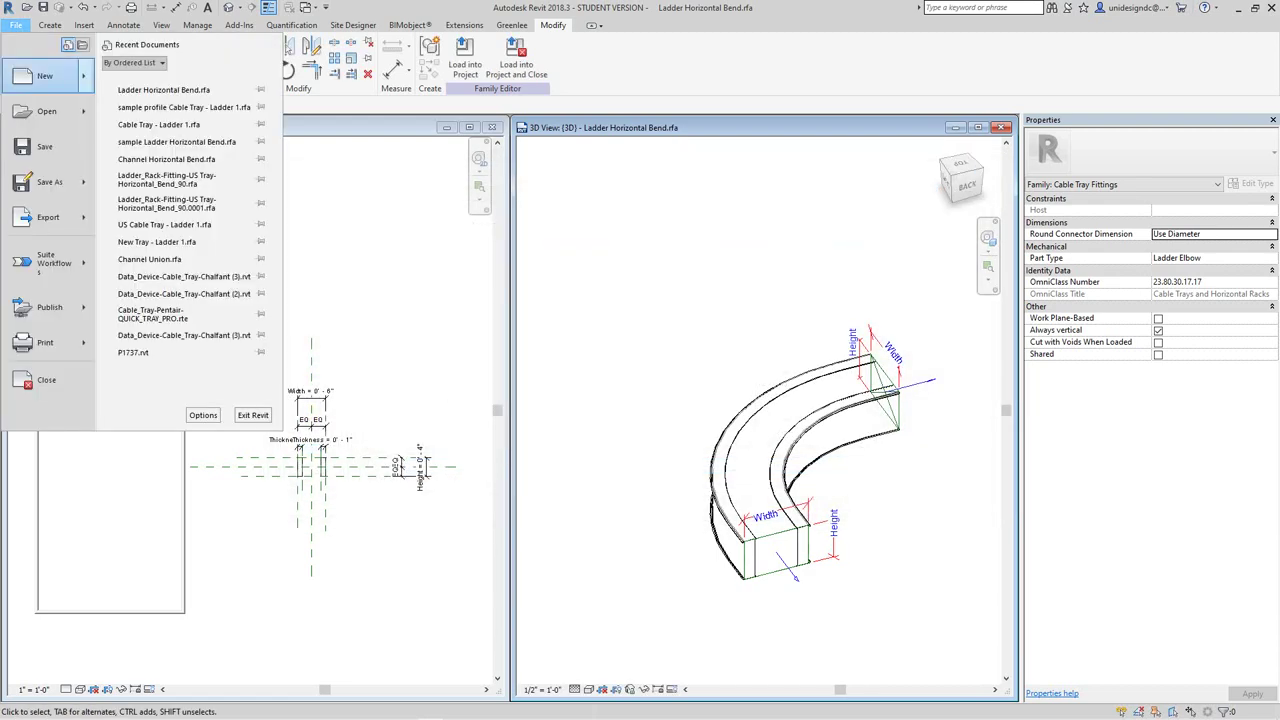
pyautogui.moveTo(45, 76)
pyautogui.click(130, 78)
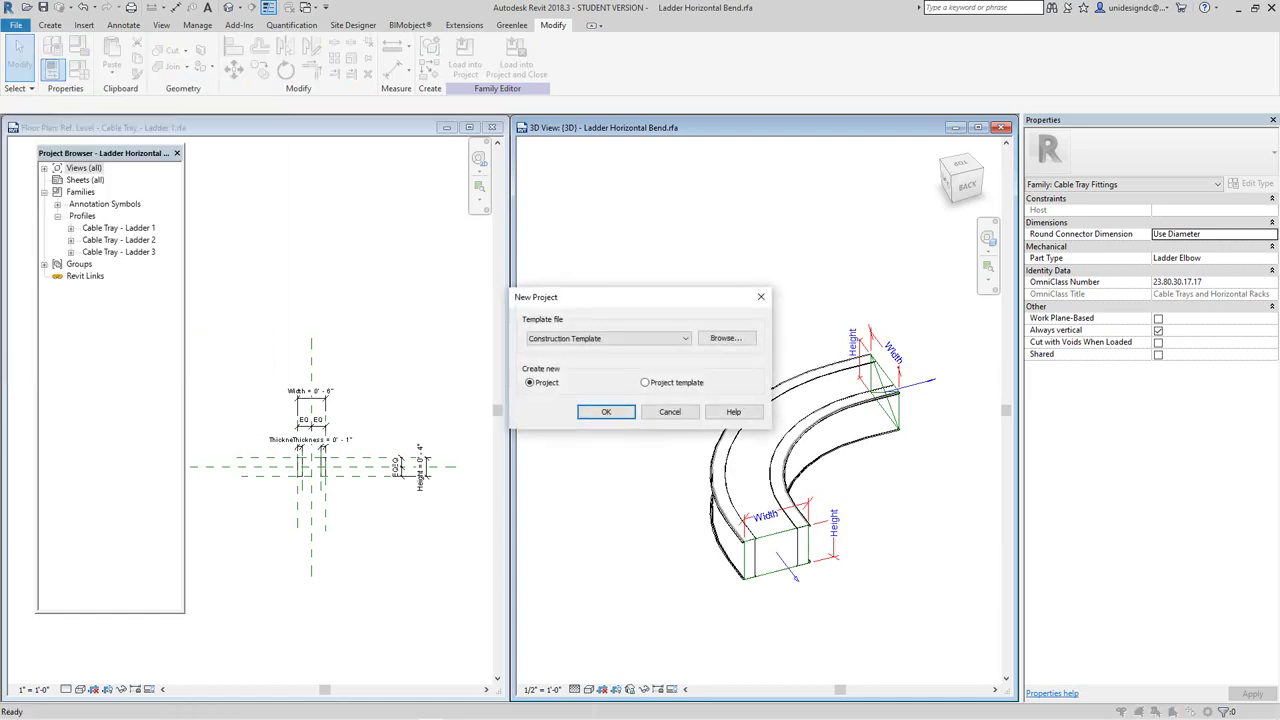
pyautogui.click(726, 338)
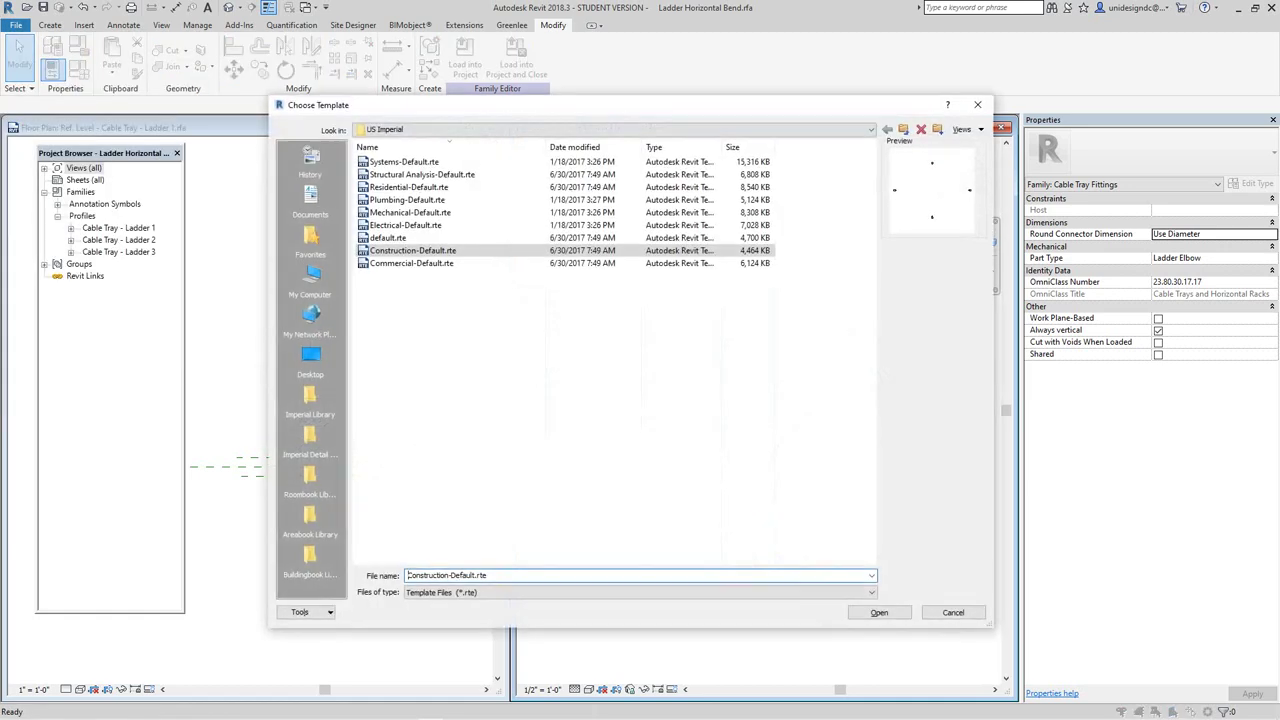
pyautogui.click(404, 162)
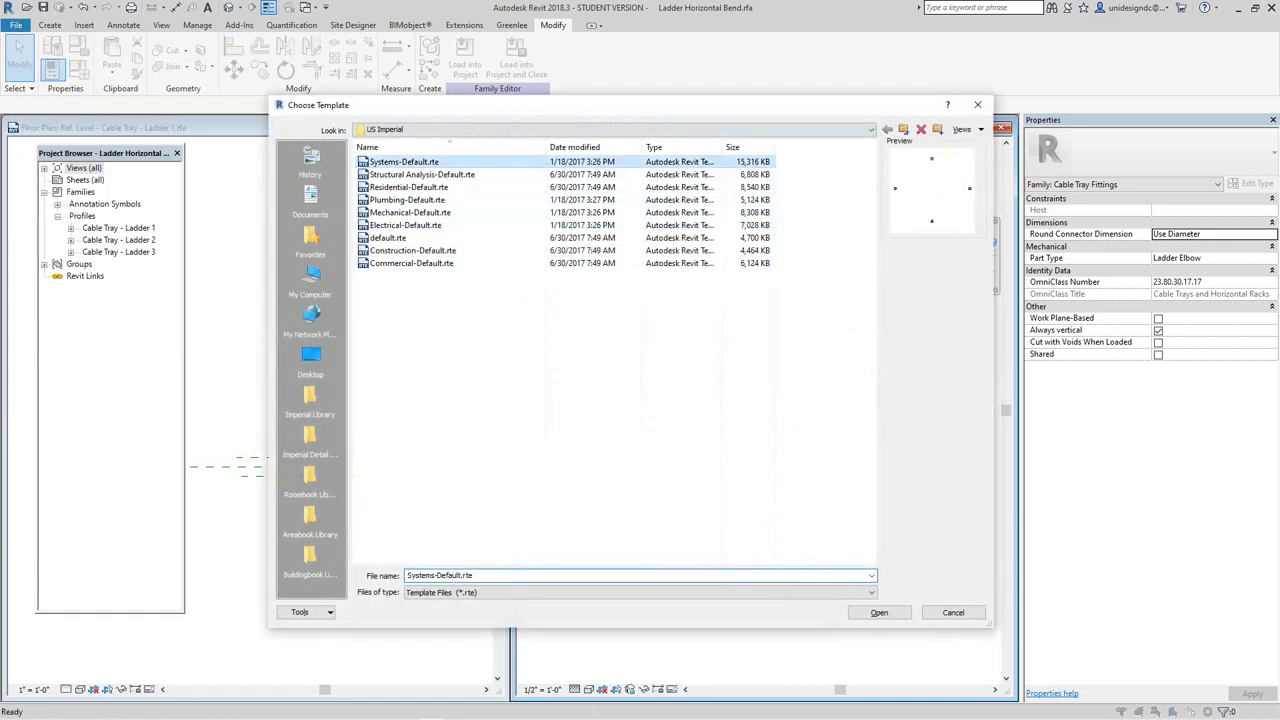
pyautogui.click(879, 612)
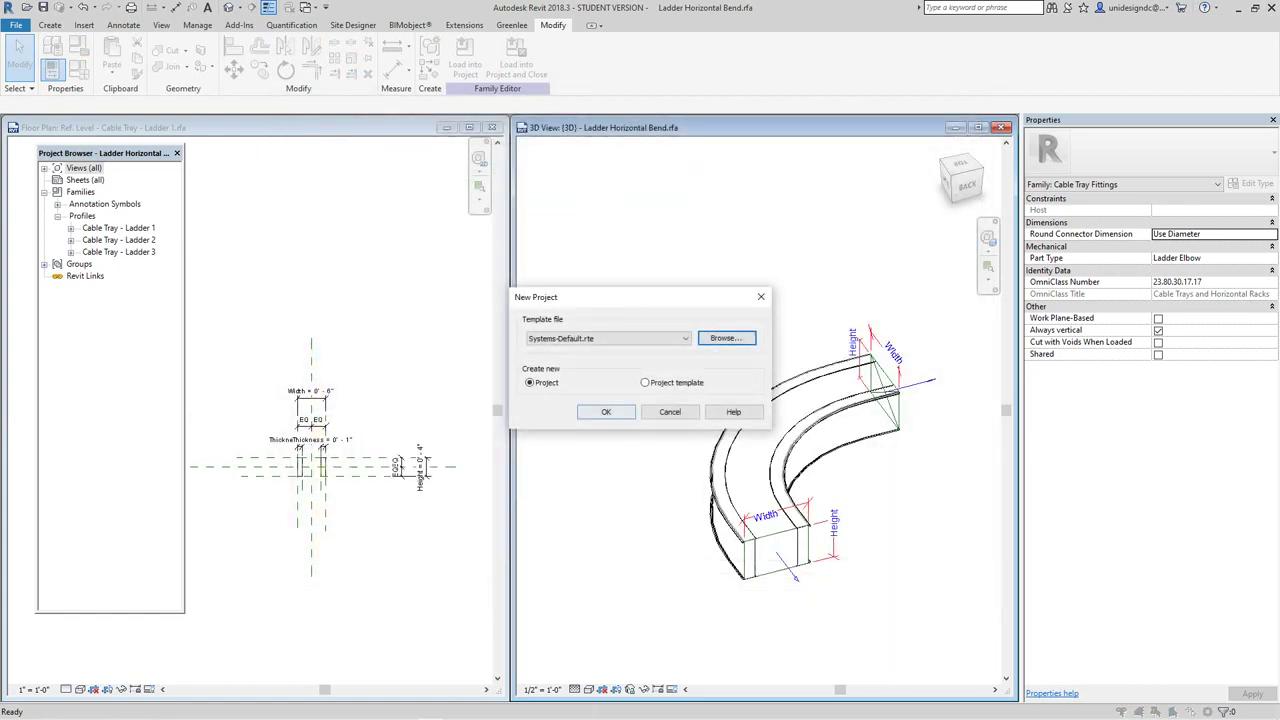
pyautogui.press('Return')
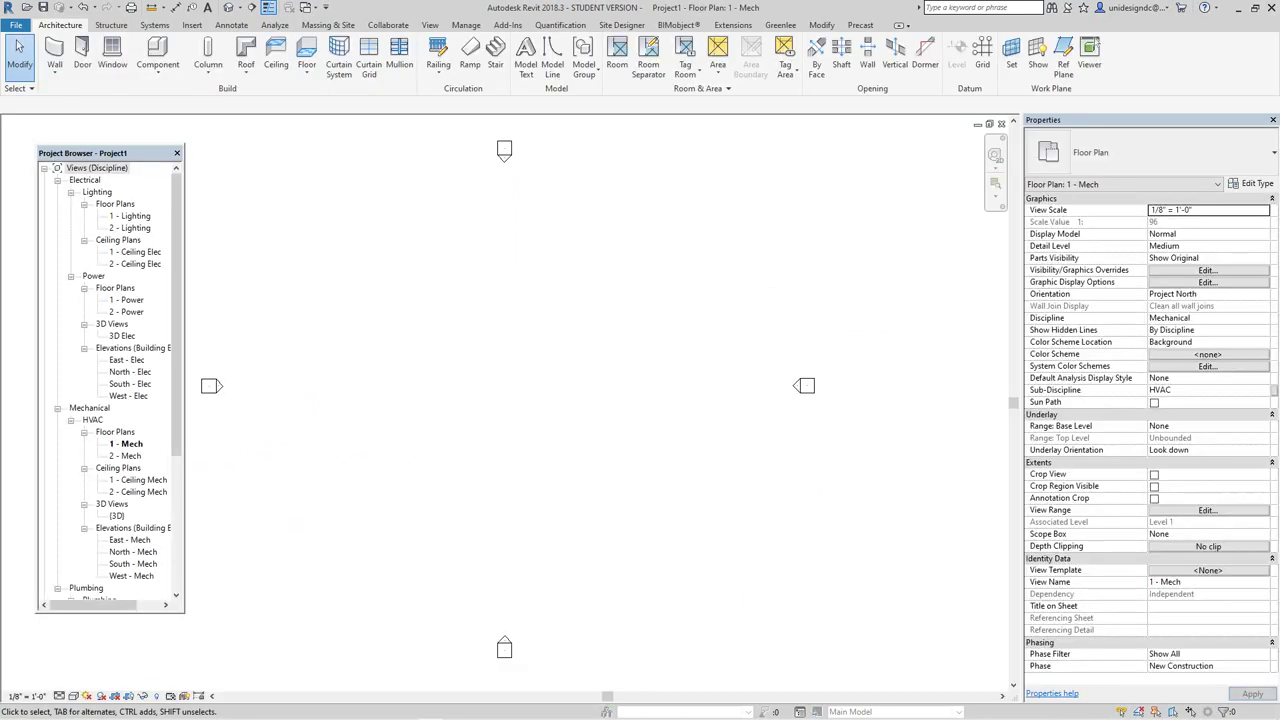
# Step: Tile the new project's 1 - Mech floor plan with the two open family views and frame its elevation markers
pyautogui.scroll(-1, 768, 512)
pyautogui.moveTo(768, 512); pyautogui.dragTo(731, 455, button='middle')
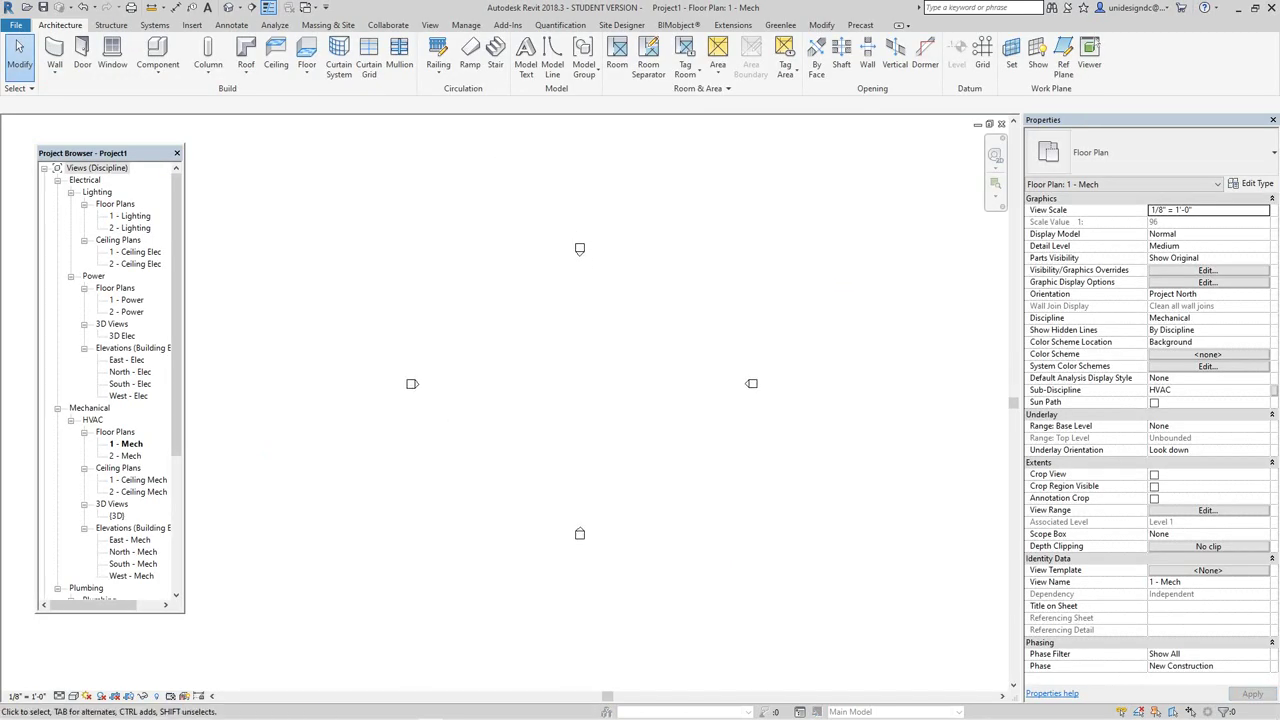
pyautogui.press('w')
pyautogui.press('t')
pyautogui.scroll(-1, 709, 420)
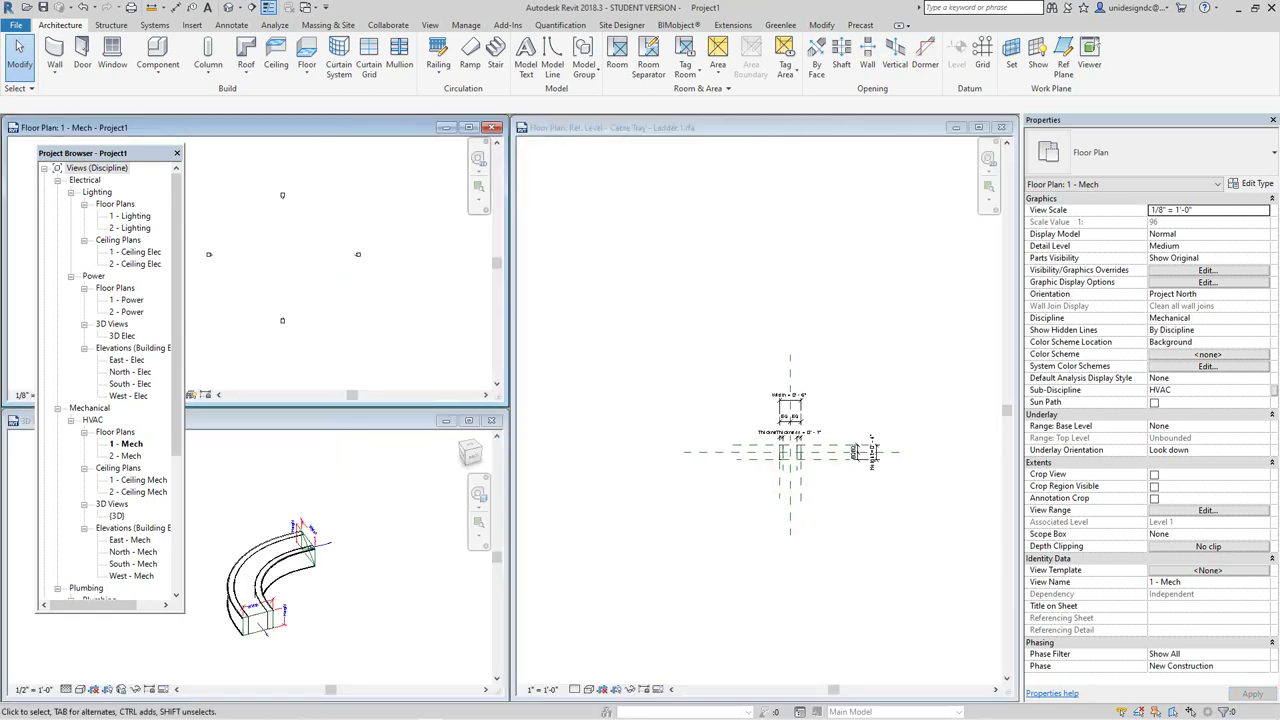
pyautogui.scroll(1, 279, 264)
pyautogui.moveTo(279, 264)
pyautogui.mouseDown(button='middle')
pyautogui.moveTo(295, 293)
pyautogui.moveTo(297, 238)
pyautogui.moveTo(311, 292)
pyautogui.mouseUp(button='middle')
pyautogui.scroll(2, 312, 293)
# Step: Open the project's electrical 1 - Power floor plan and move its window over the tiled views
pyautogui.doubleClick(127, 300)
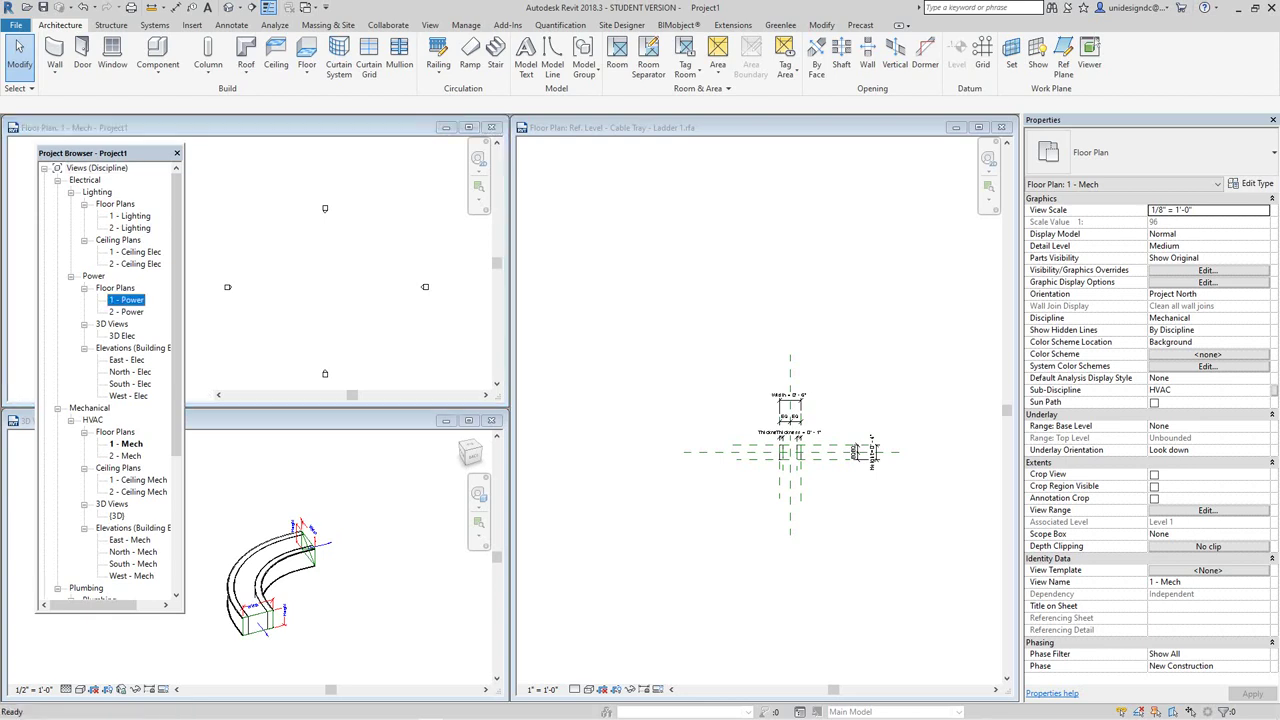
pyautogui.doubleClick(126, 299)
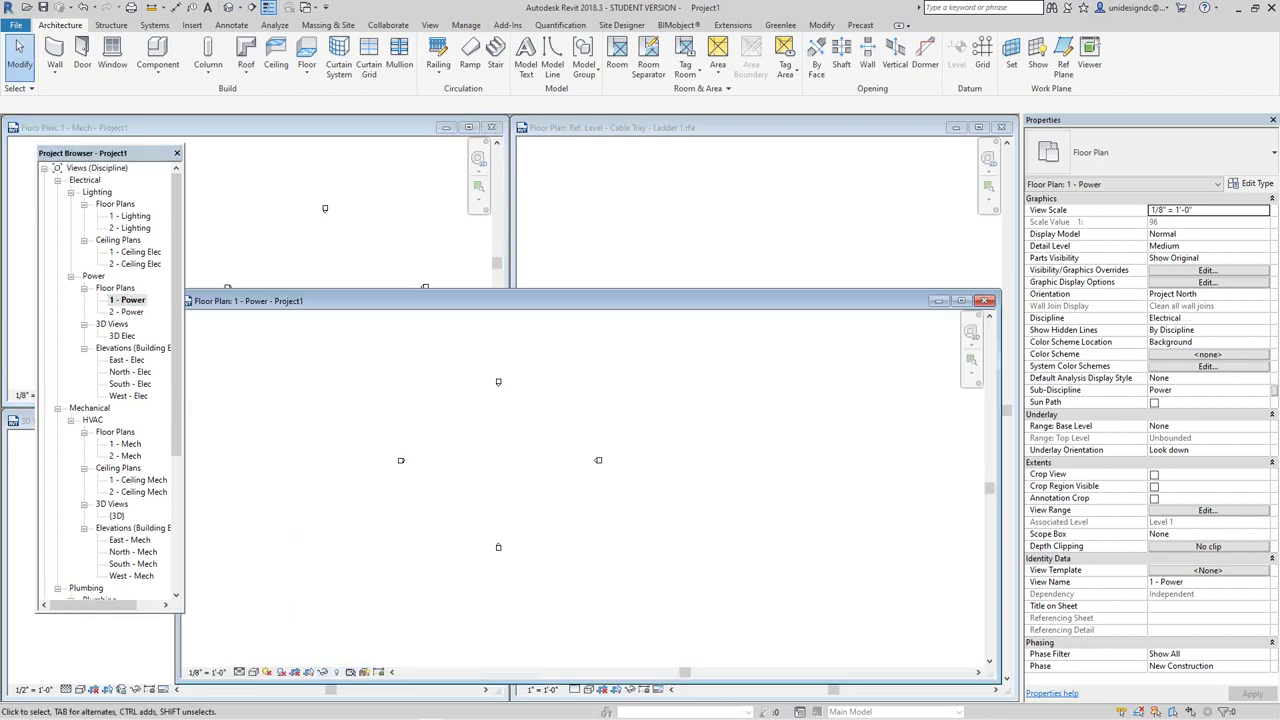
pyautogui.moveTo(520, 301); pyautogui.dragTo(182, 200)
pyautogui.scroll(5, 791, 460)
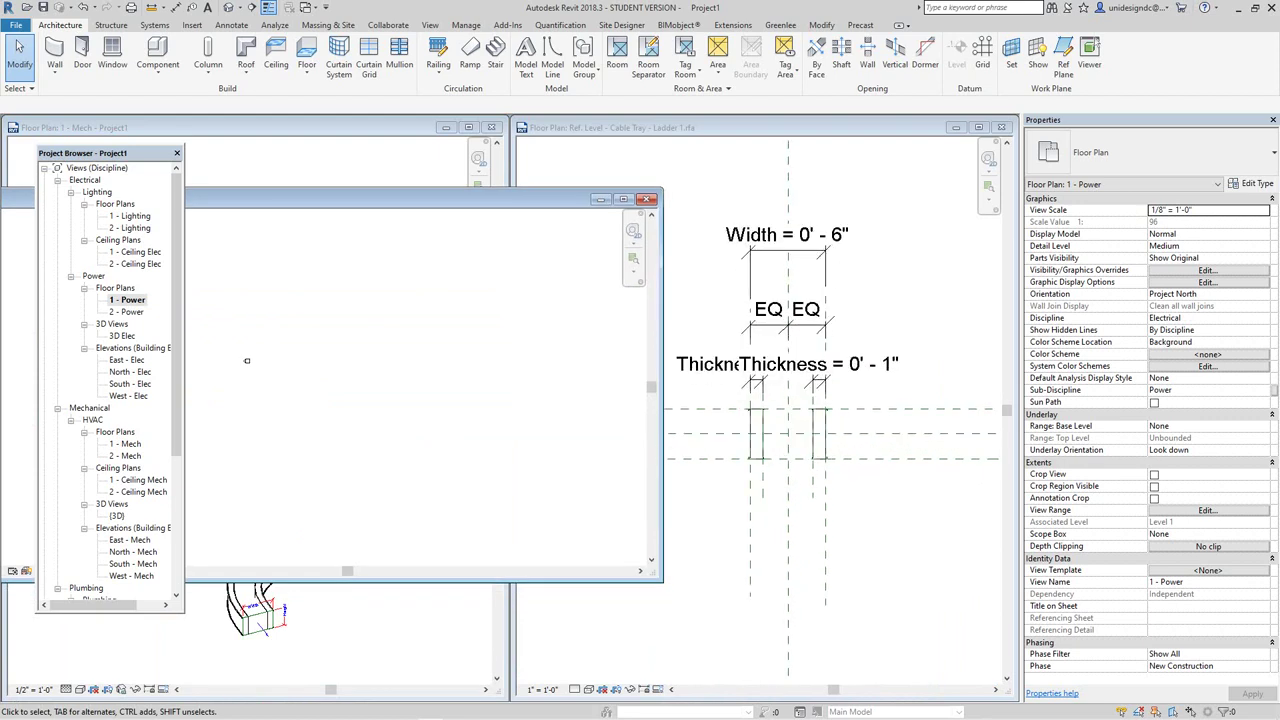
# Step: Move the 1 - Power floor plan window clear of the Ladder Horizontal Bend family's 3D view so both are visible
pyautogui.scroll(-3, 757, 434)
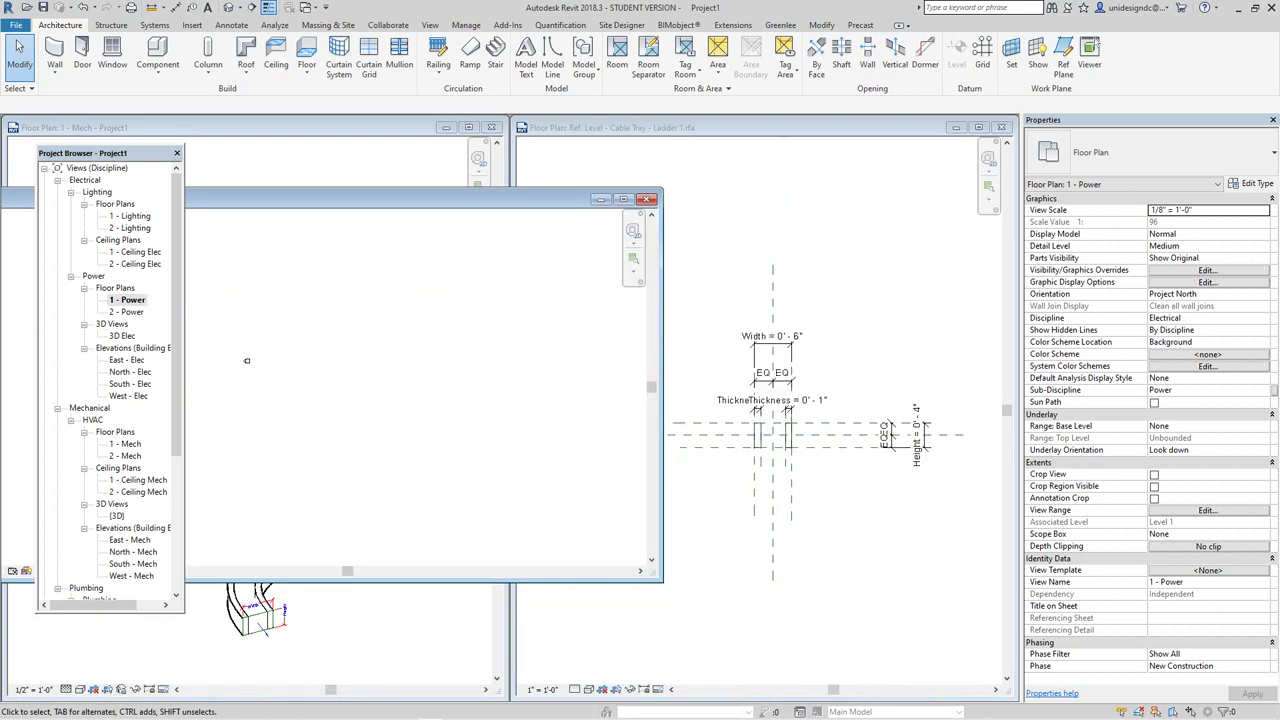
pyautogui.click(310, 128)
pyautogui.hotkey('ctrl', 'Tab')
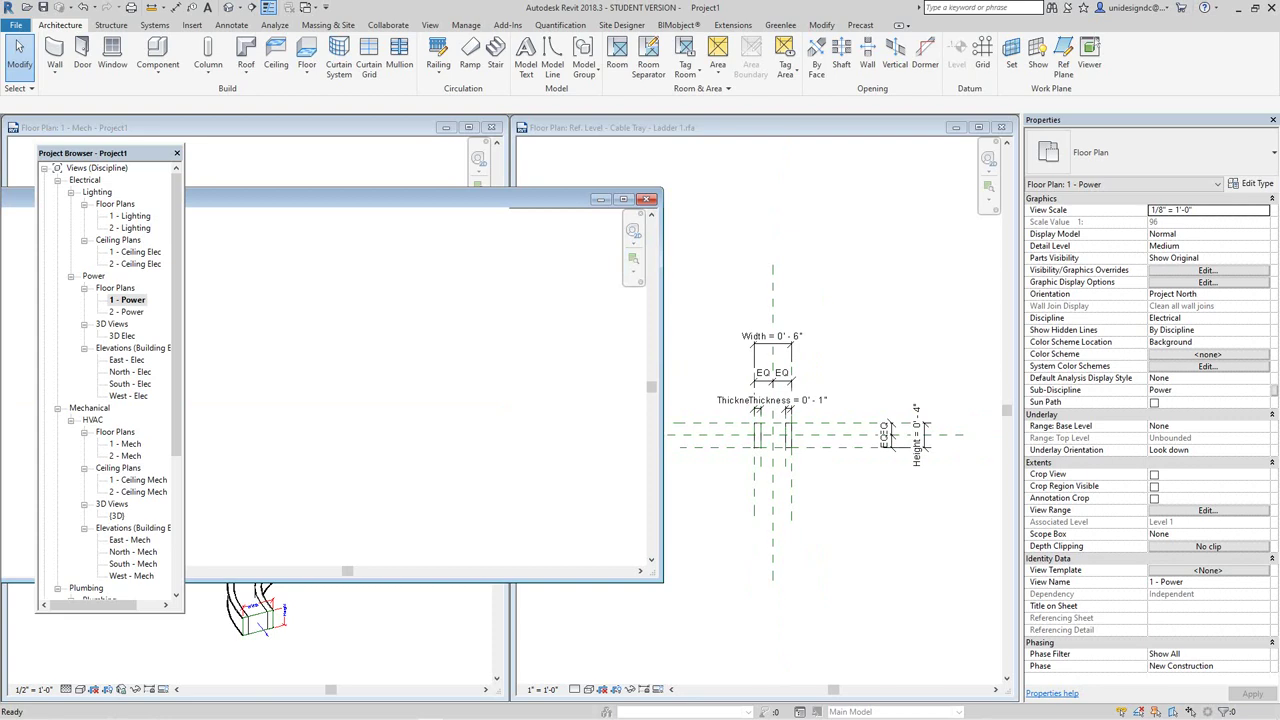
pyautogui.moveTo(330, 199); pyautogui.dragTo(902, 321)
pyautogui.hotkey('ctrl', 'Tab')
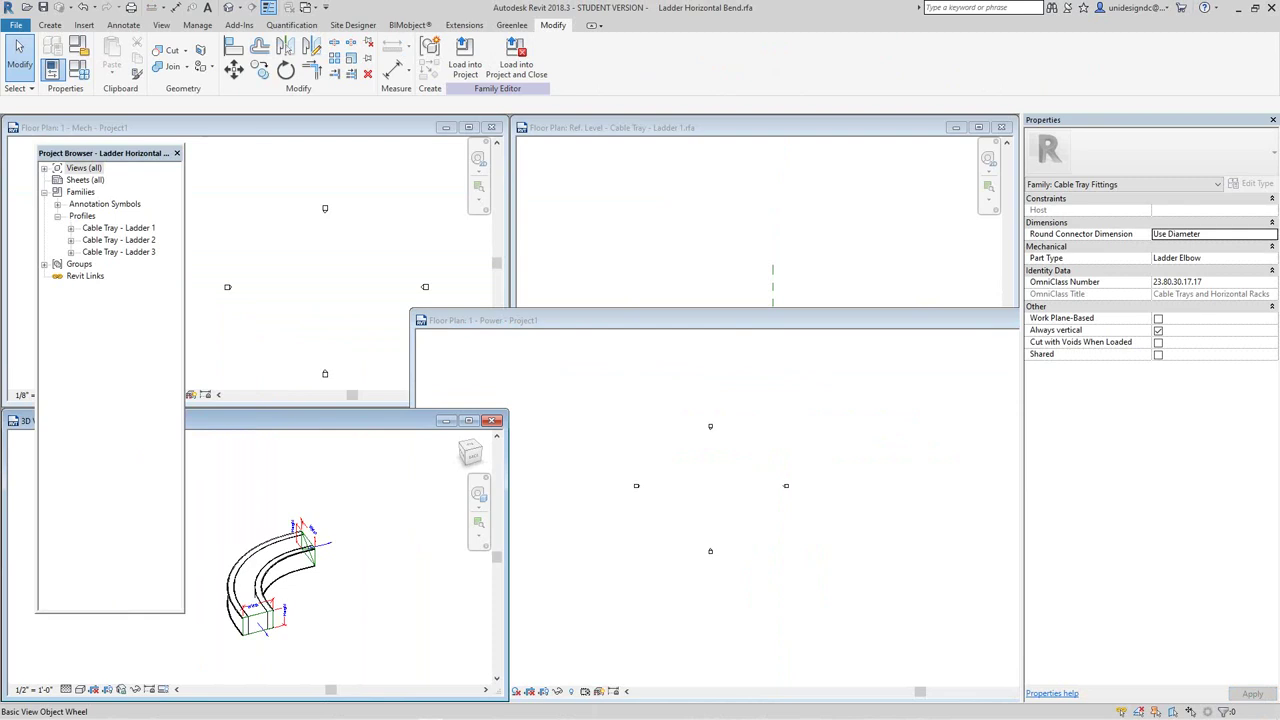
pyautogui.hotkey('ctrl', 'Tab')
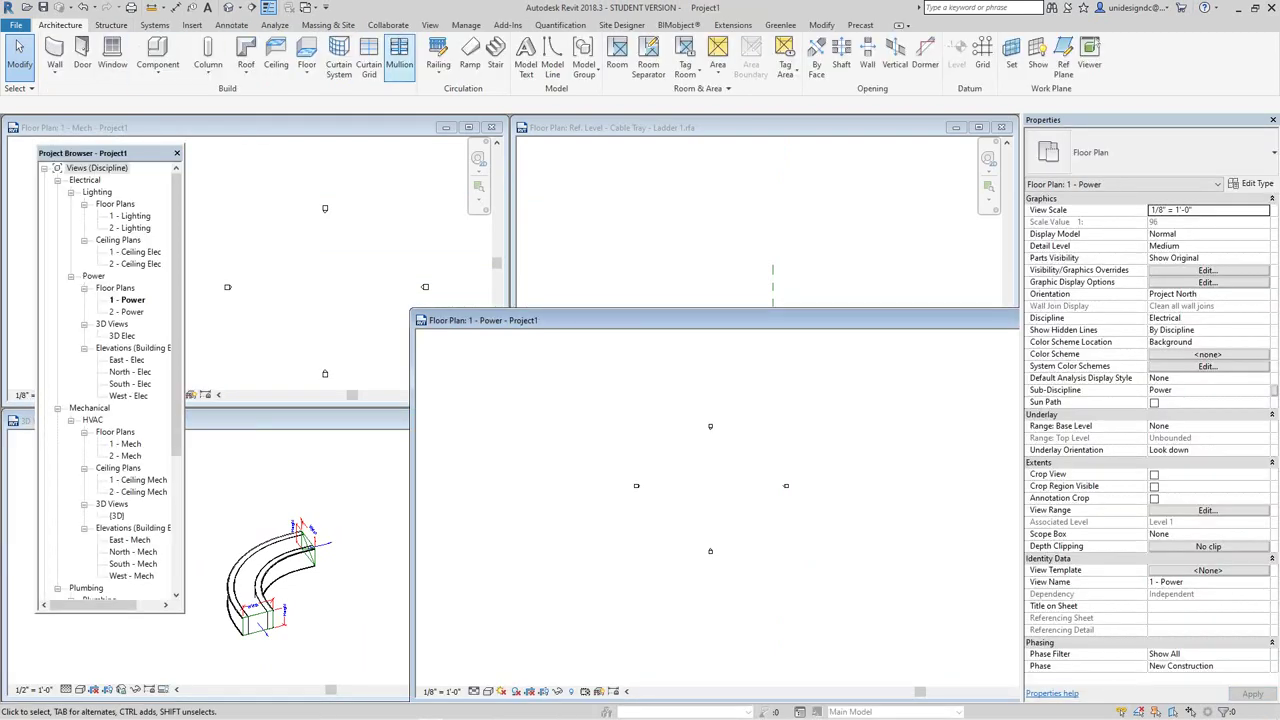
# Step: Load the Ladder Horizontal Bend family into Project1 only, overwriting the existing version
pyautogui.click(345, 470)
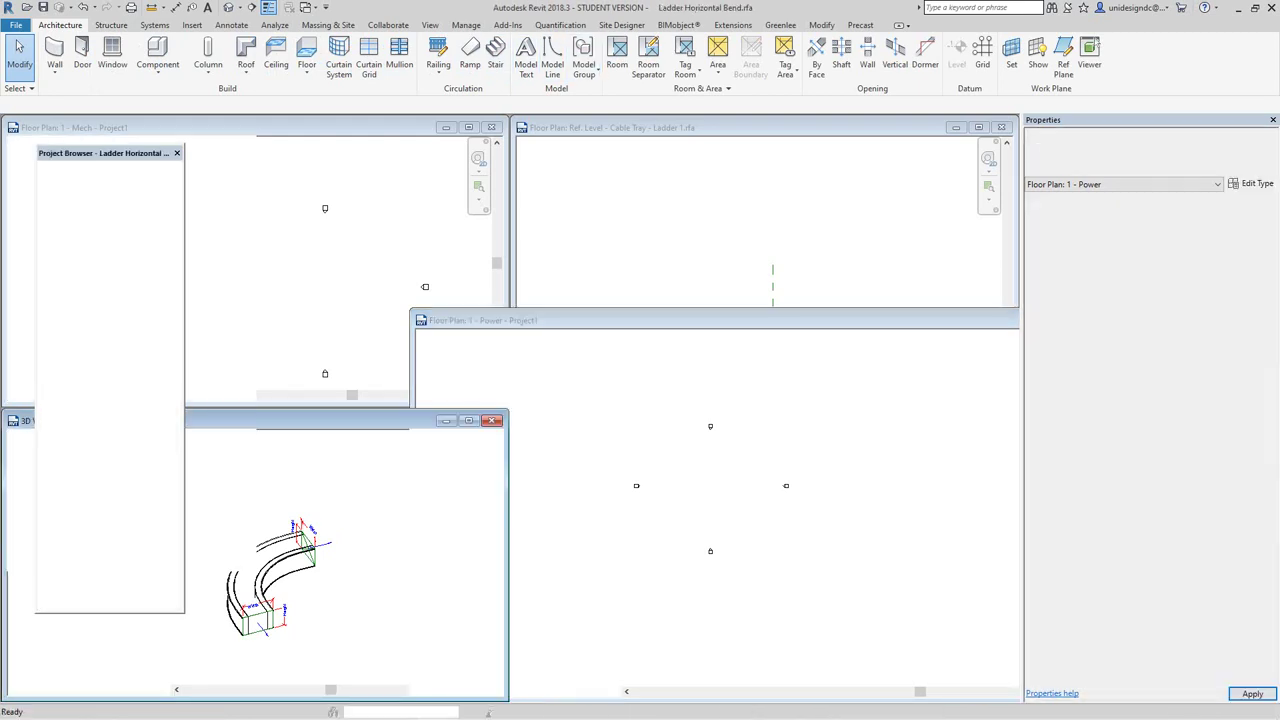
pyautogui.click(465, 58)
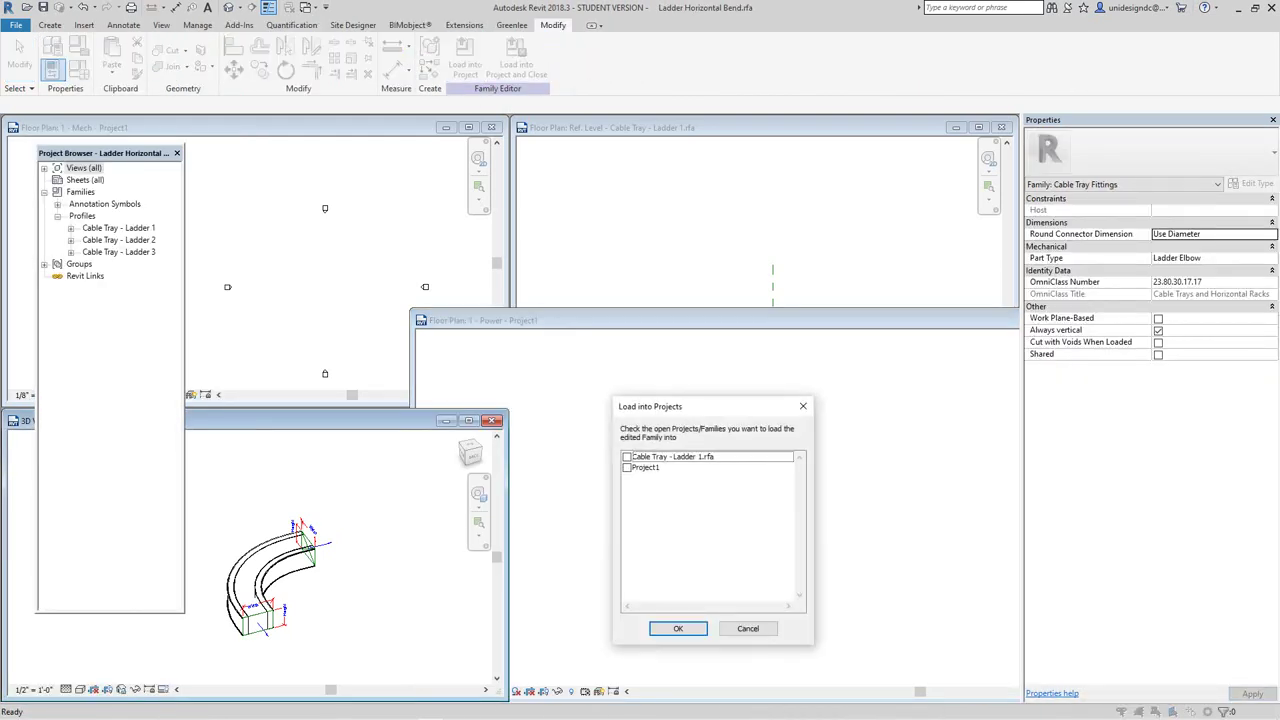
pyautogui.click(627, 468)
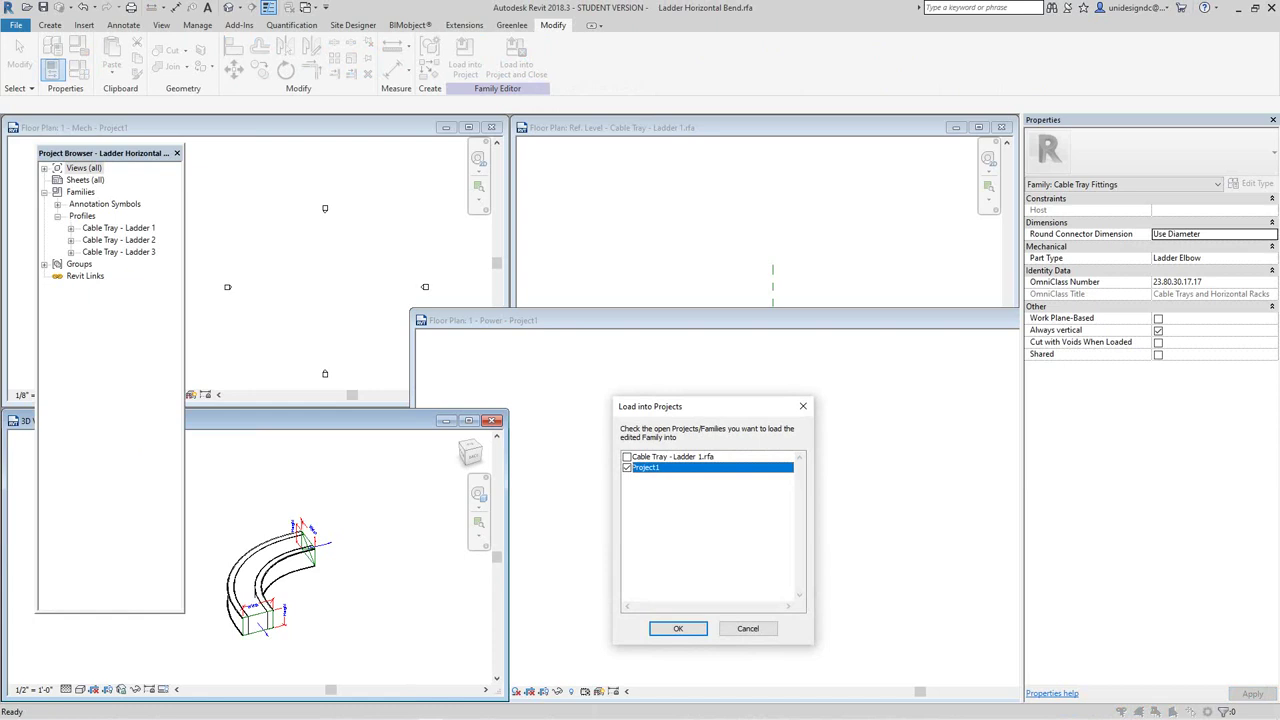
pyautogui.press('Return')
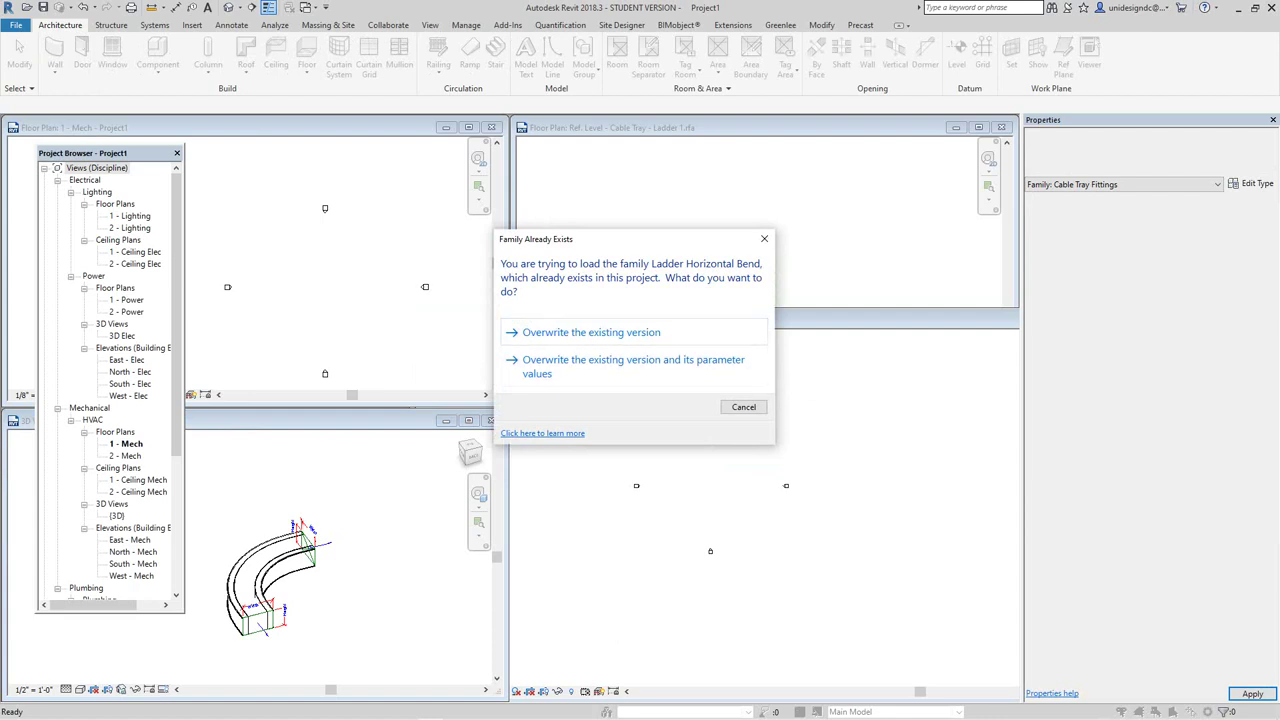
pyautogui.click(591, 332)
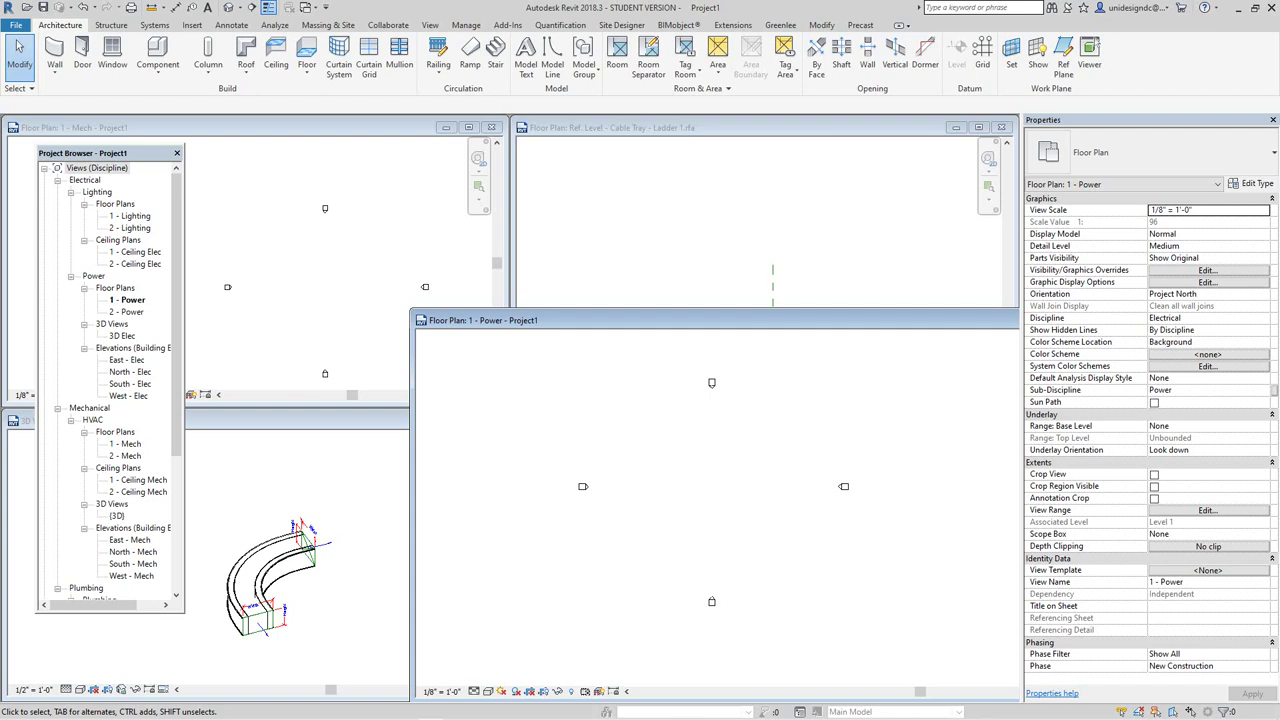
# Step: Draw an L-shaped Ladder Cable Tray run, 12" wide and 4" high at a 9' 0" offset, in the 1 - Power plan
pyautogui.click(155, 25)
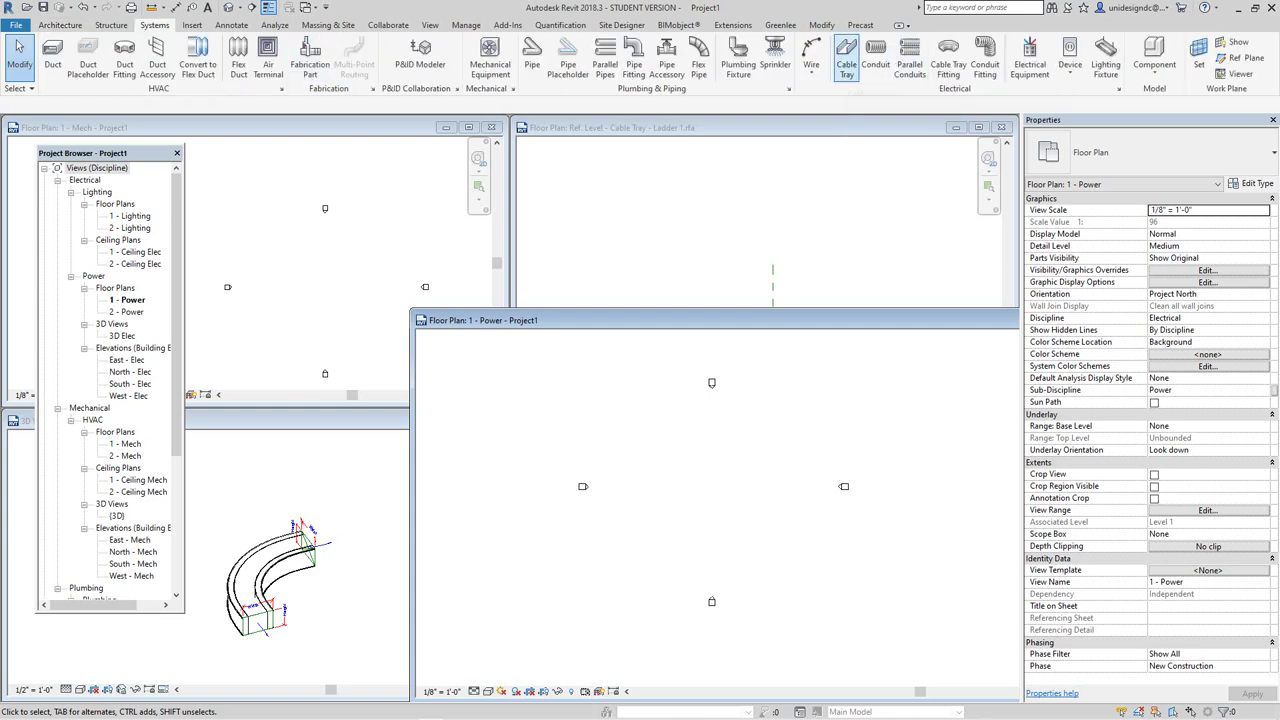
pyautogui.click(846, 62)
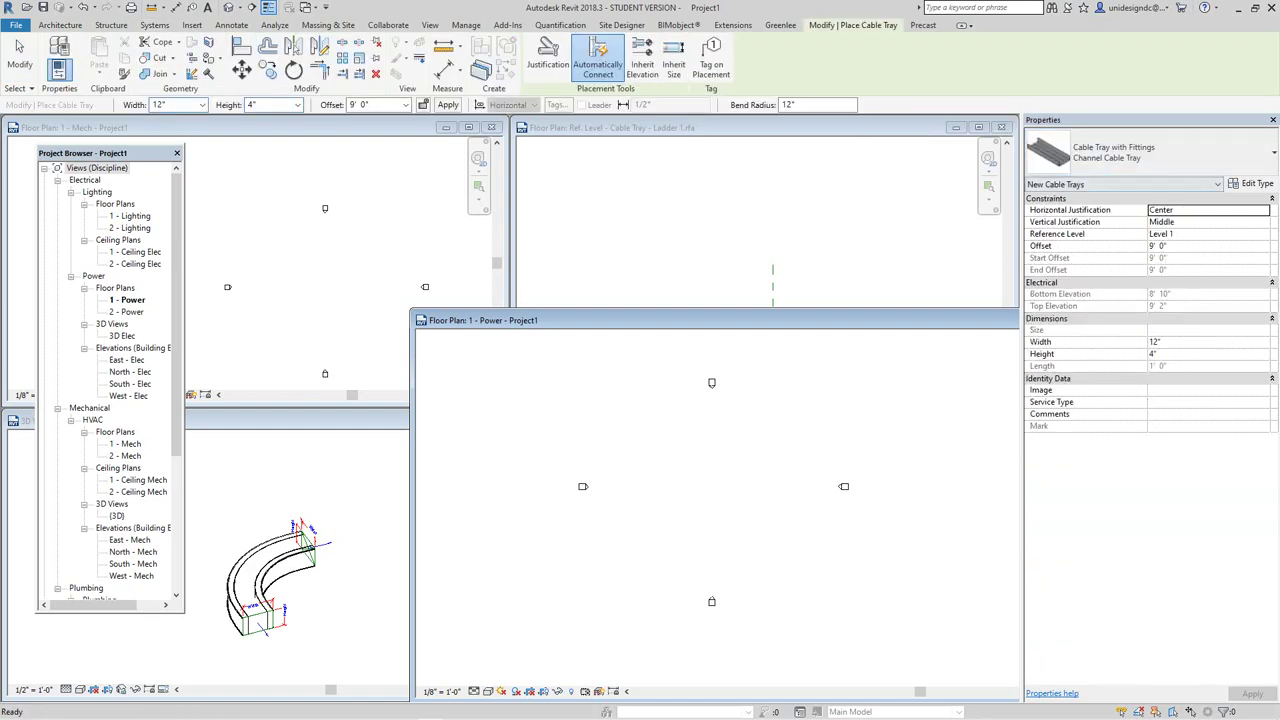
pyautogui.click(1150, 152)
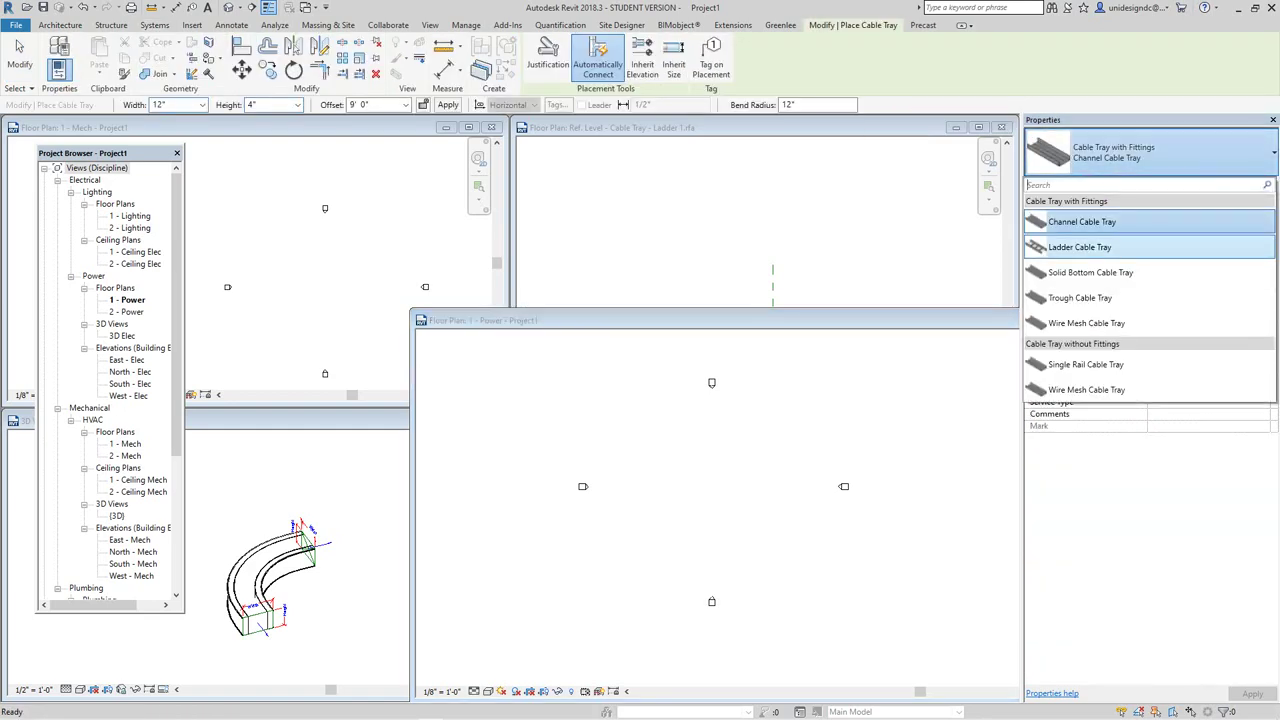
pyautogui.click(1080, 247)
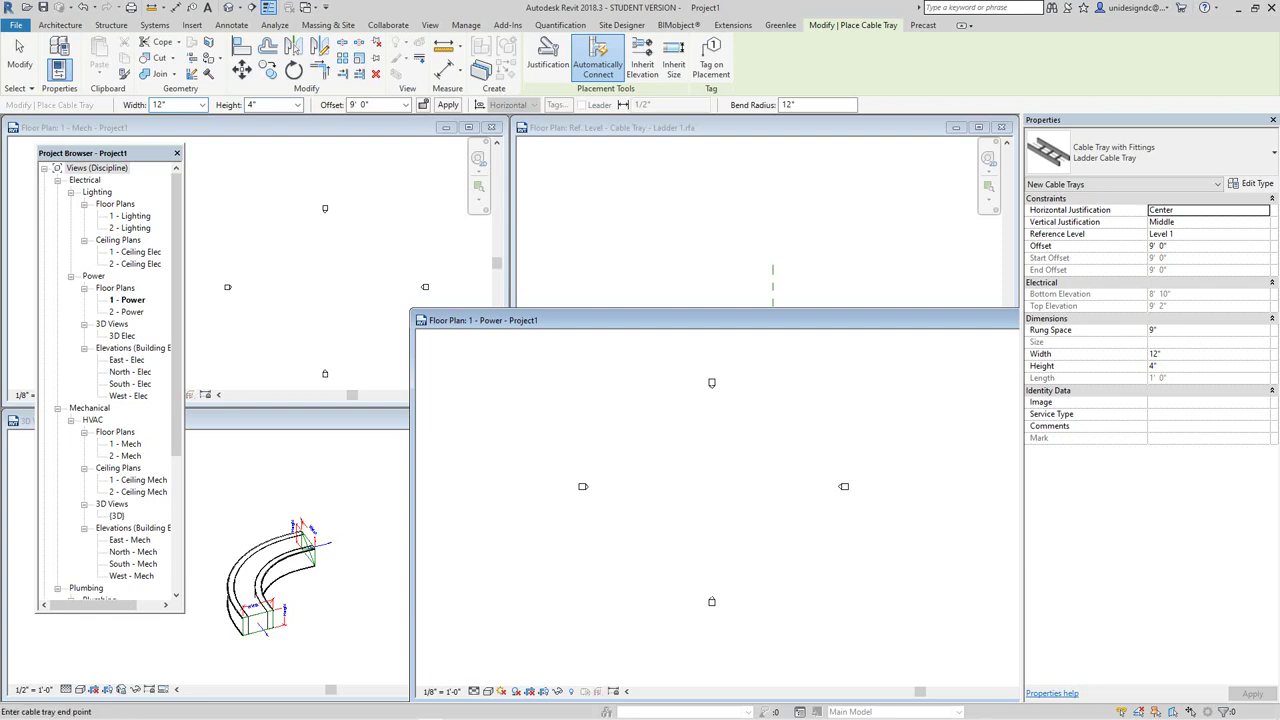
pyautogui.click(674, 517)
pyautogui.click(674, 497)
pyautogui.scroll(4, 674, 497)
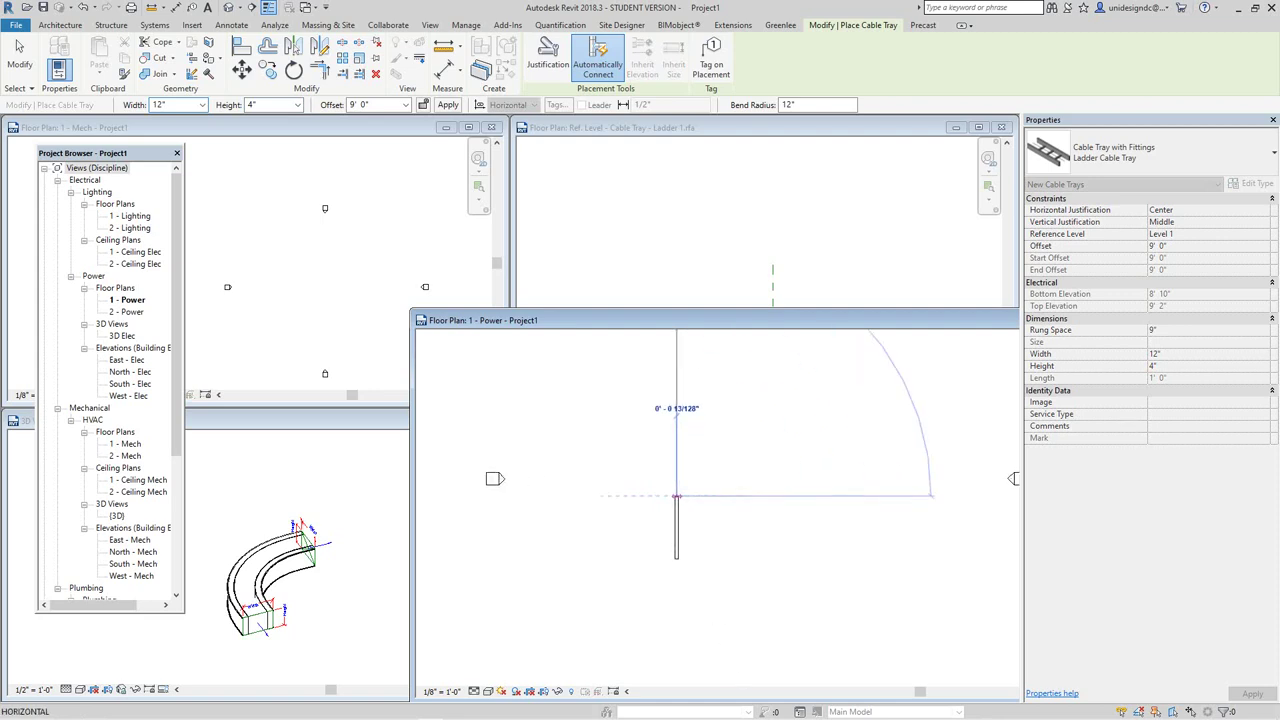
pyautogui.click(725, 497)
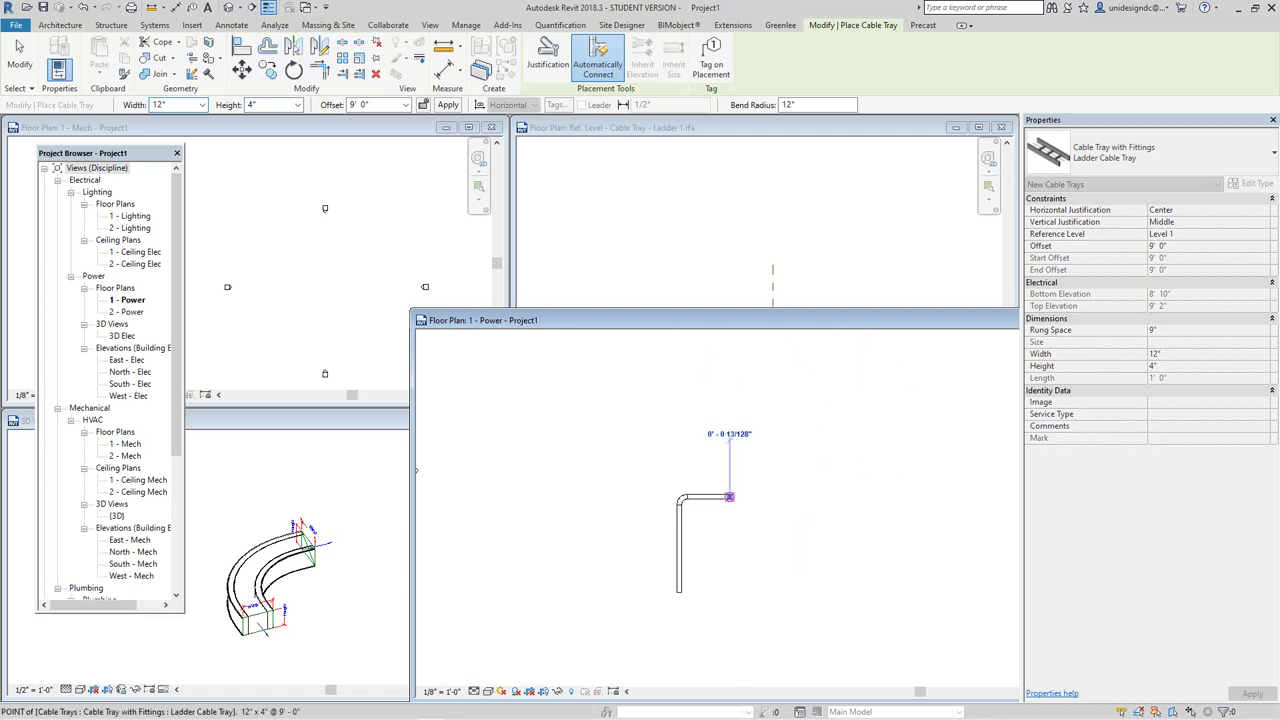
pyautogui.press('Escape')
pyautogui.press('Escape')
# Step: Set the 1 - Power plan's detail level to Fine and inspect the ladder bend where the two trays meet
pyautogui.scroll(3, 694, 540)
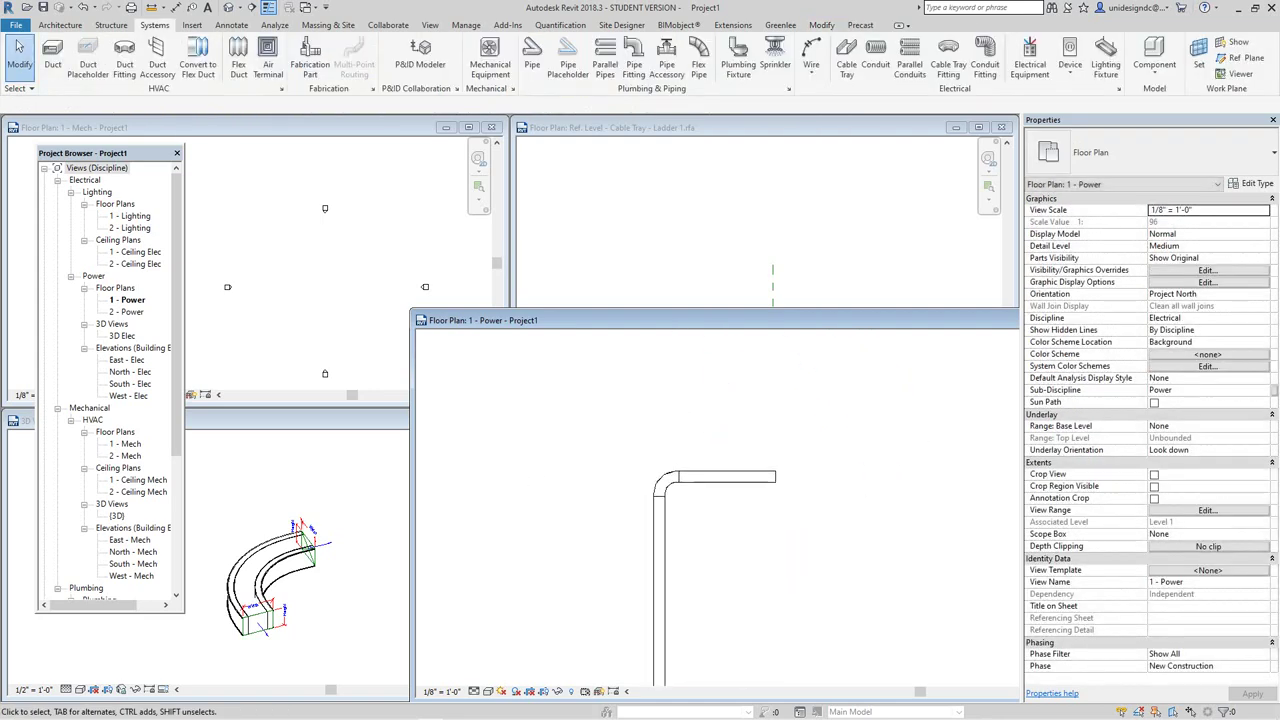
pyautogui.click(487, 691)
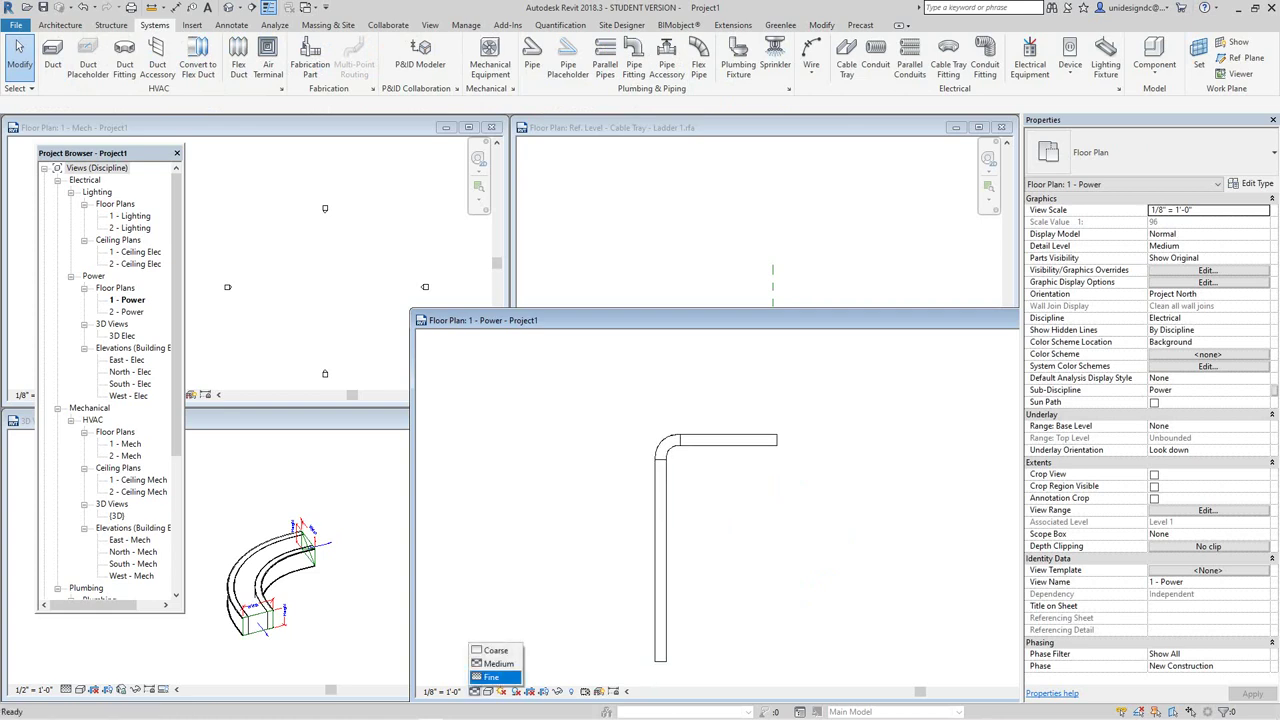
pyautogui.click(492, 679)
pyautogui.scroll(8, 676, 443)
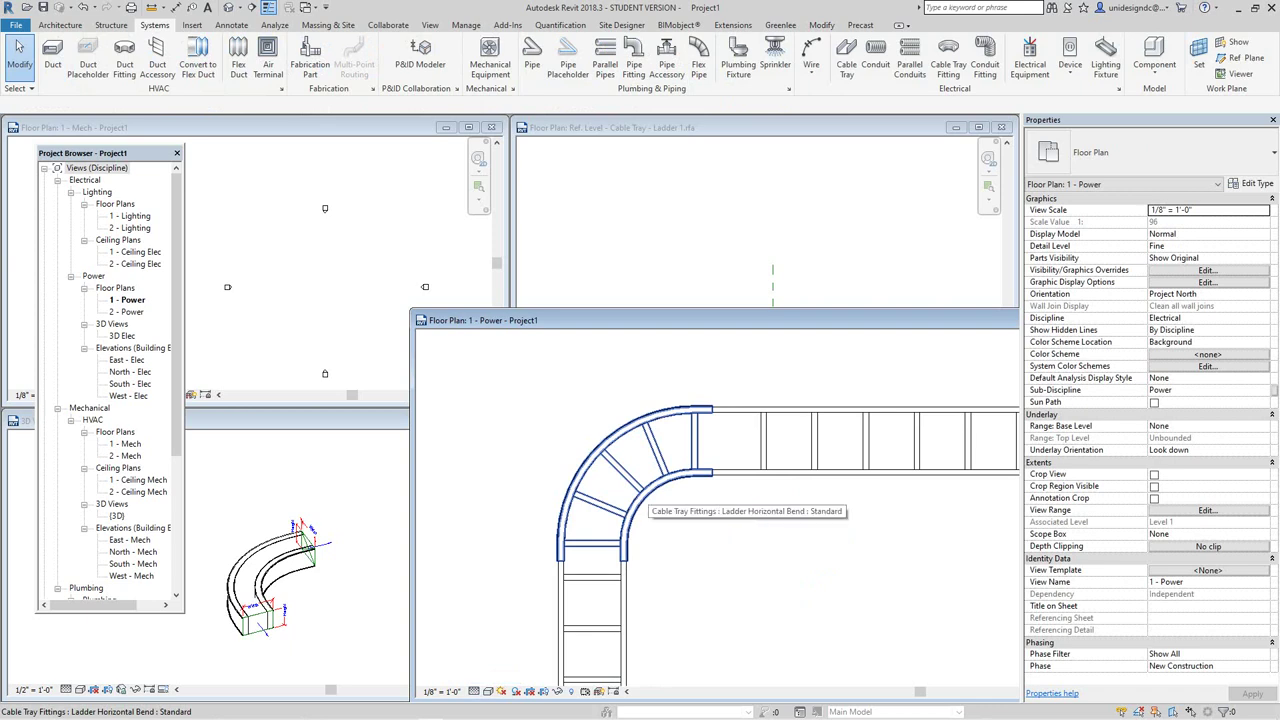
pyautogui.scroll(-5, 662, 492)
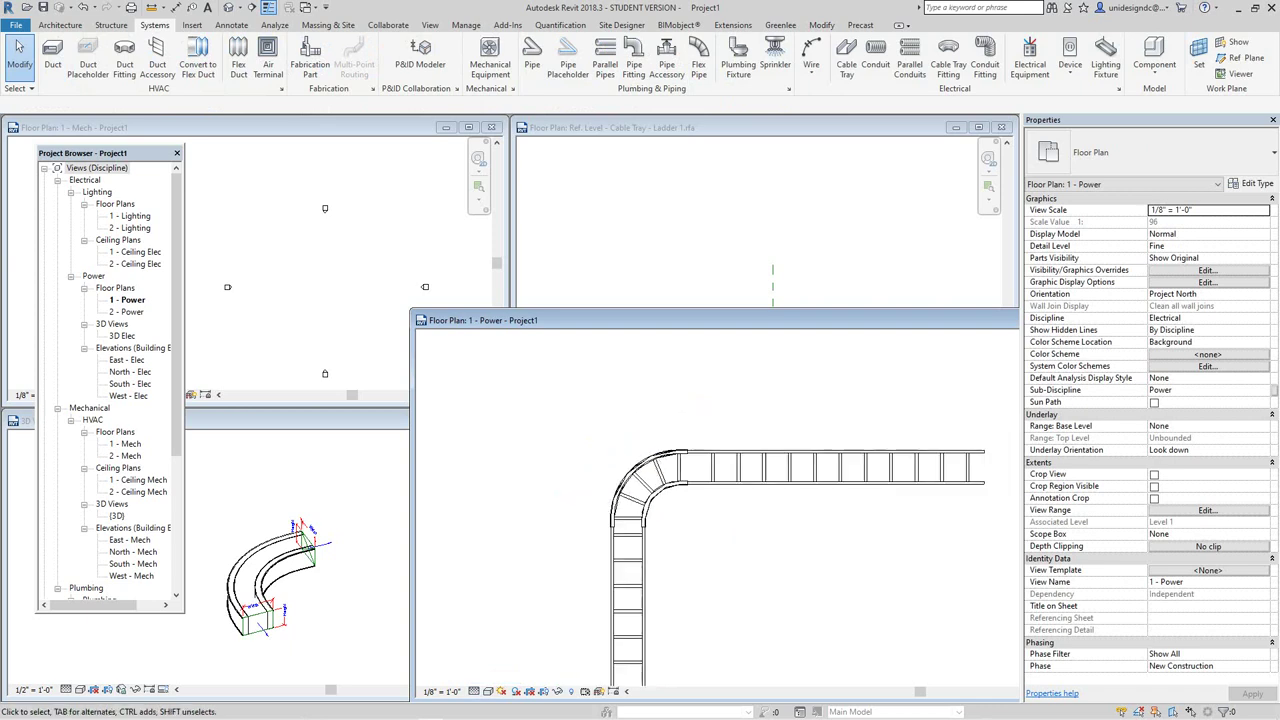
pyautogui.scroll(-3, 656, 490)
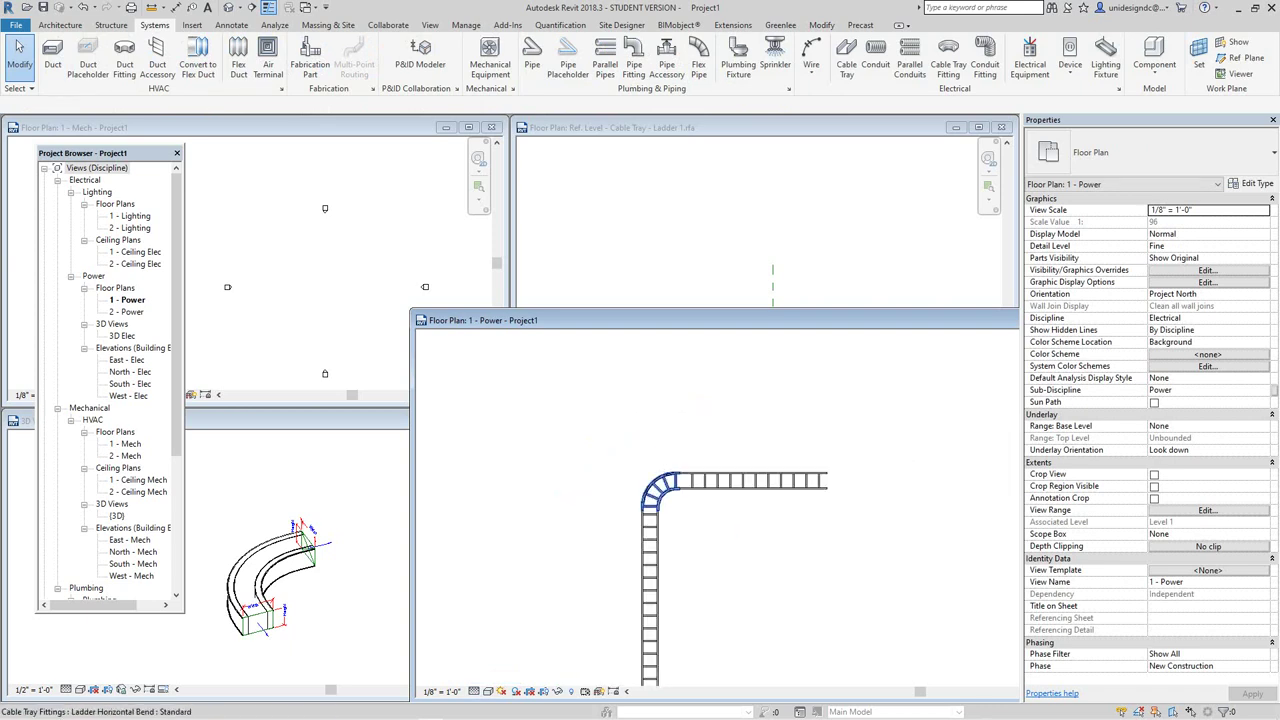
pyautogui.scroll(-3, 650, 490)
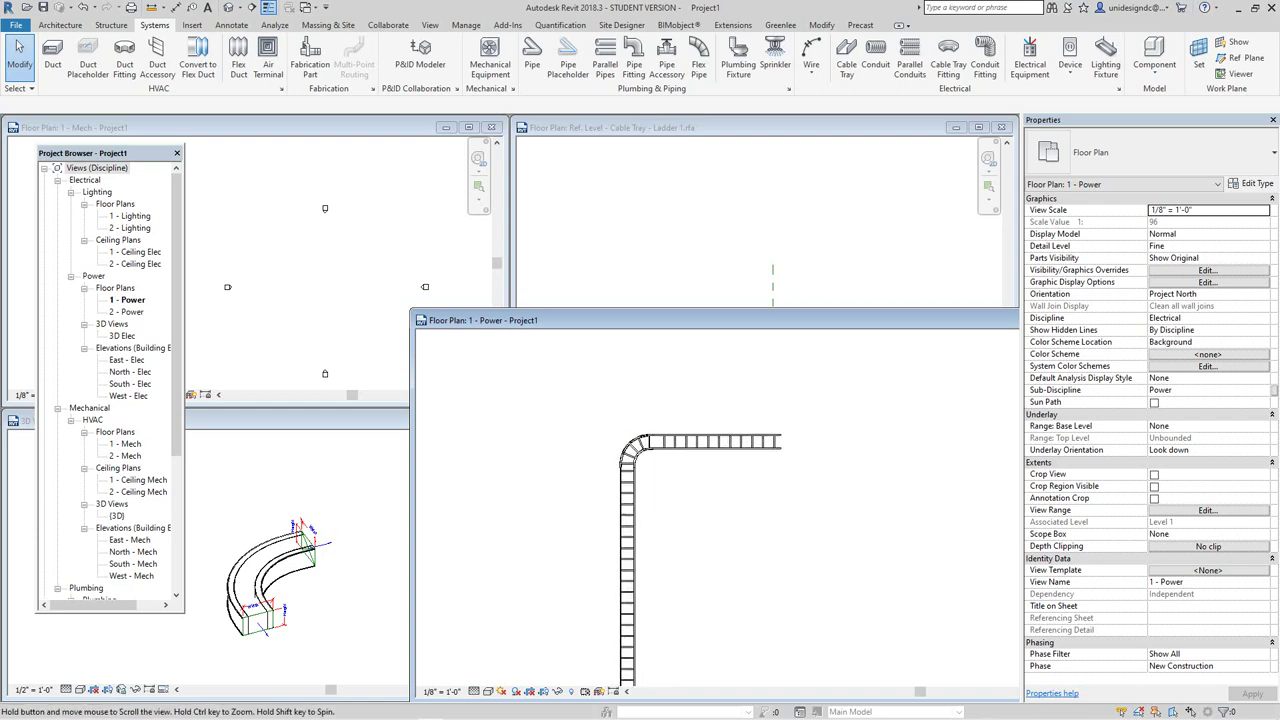
pyautogui.scroll(-2, 656, 480)
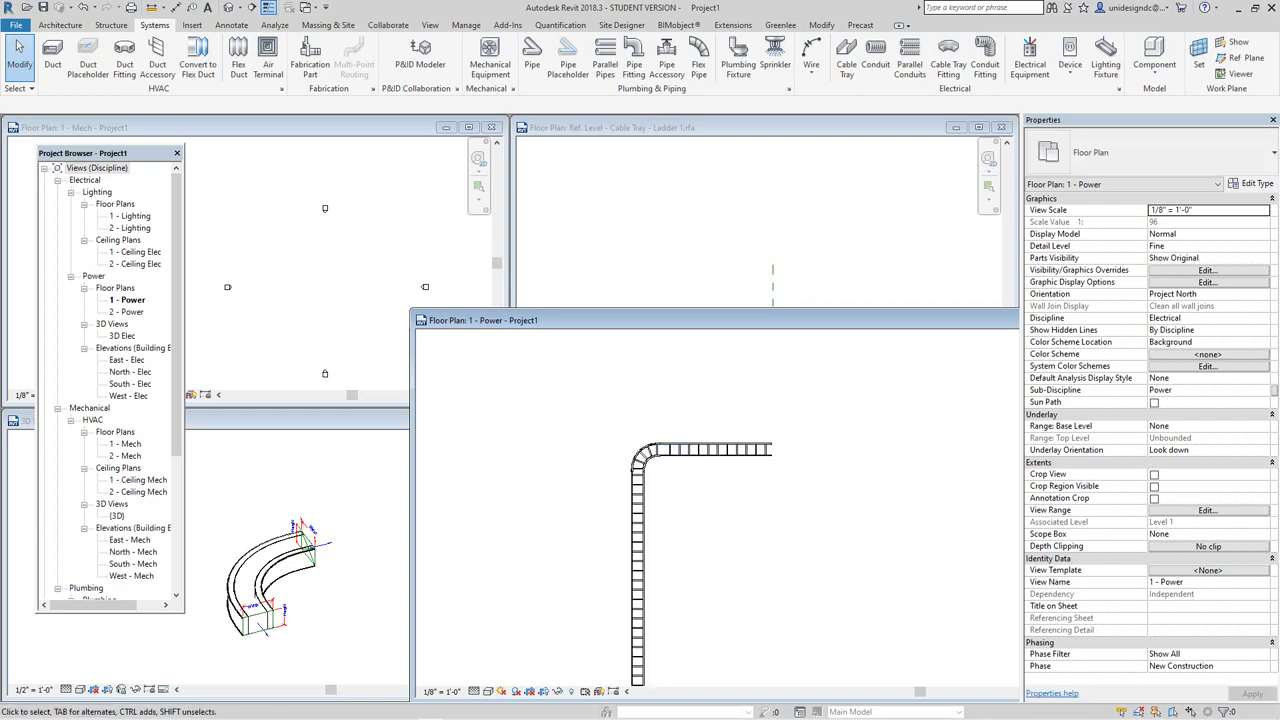
# Step: Delete the vertical and horizontal straight cable trays, keeping only the ladder bend in the plan
pyautogui.click(645, 600)
pyautogui.press('Delete')
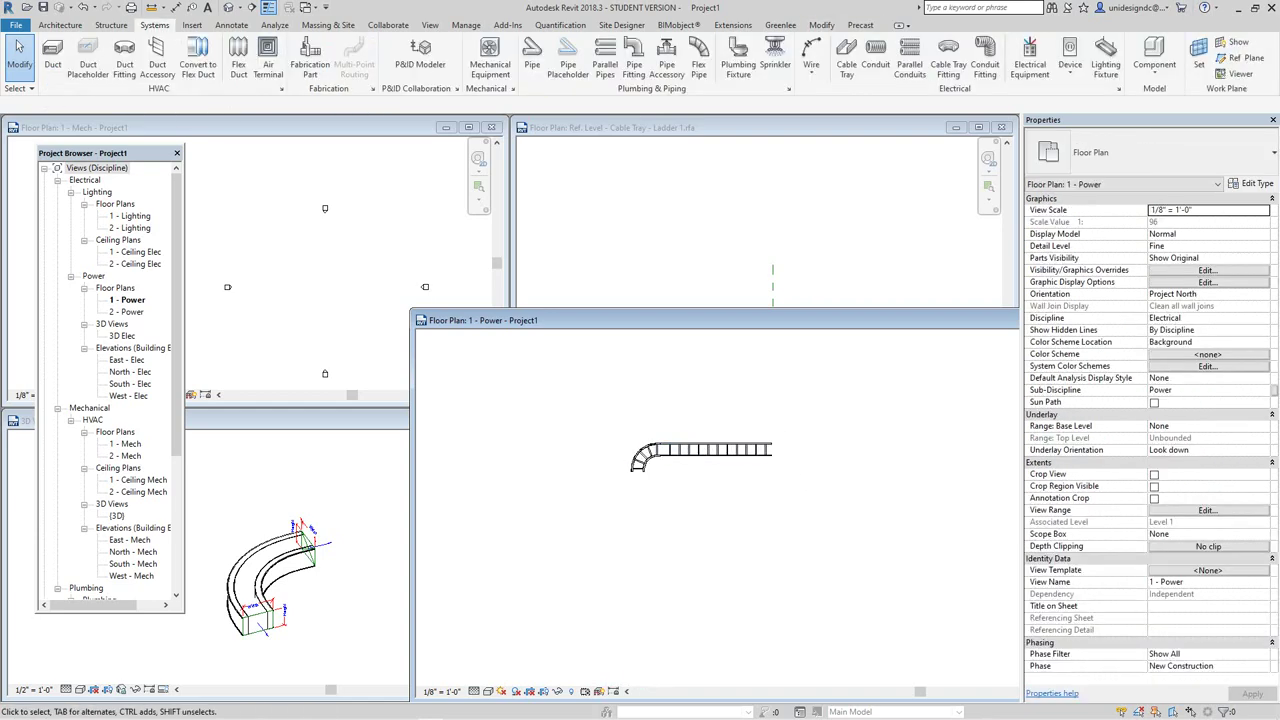
pyautogui.click(690, 450)
pyautogui.press('Delete')
pyautogui.scroll(3, 630, 455)
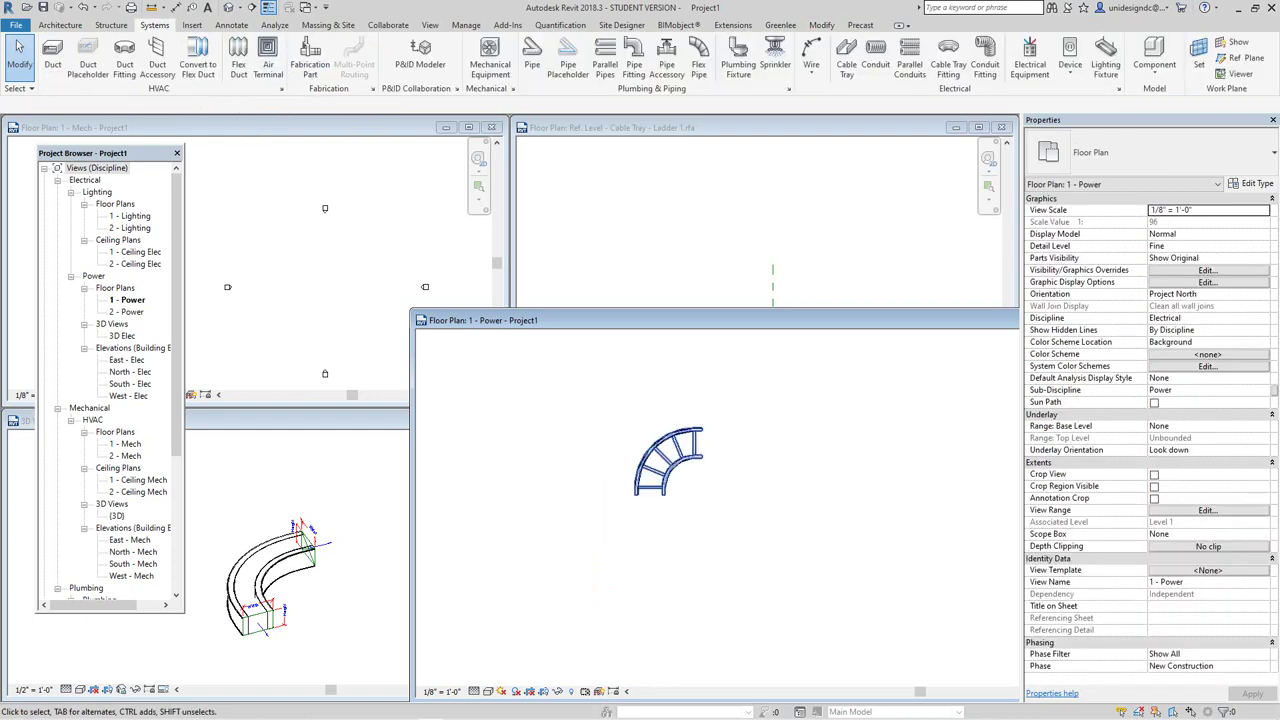
pyautogui.scroll(-3, 737, 484)
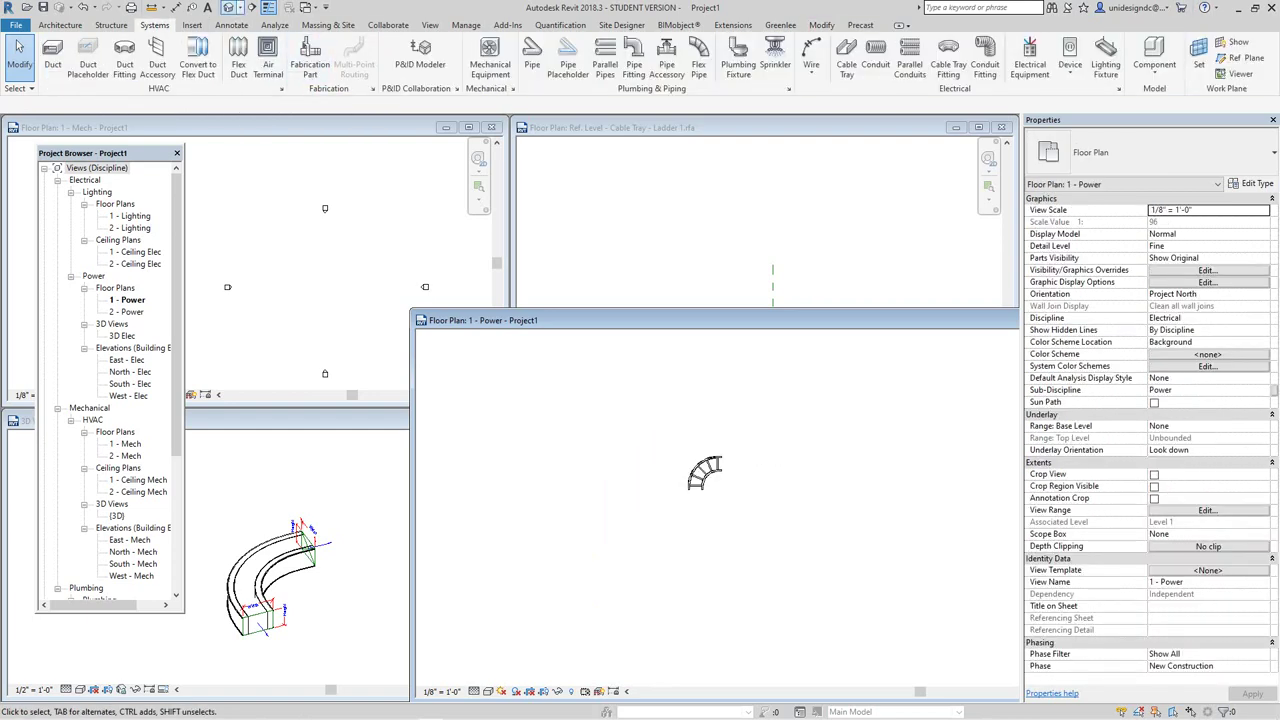
# Step: Open the project's default 3D view and set its detail level to Fine
pyautogui.click(228, 8)
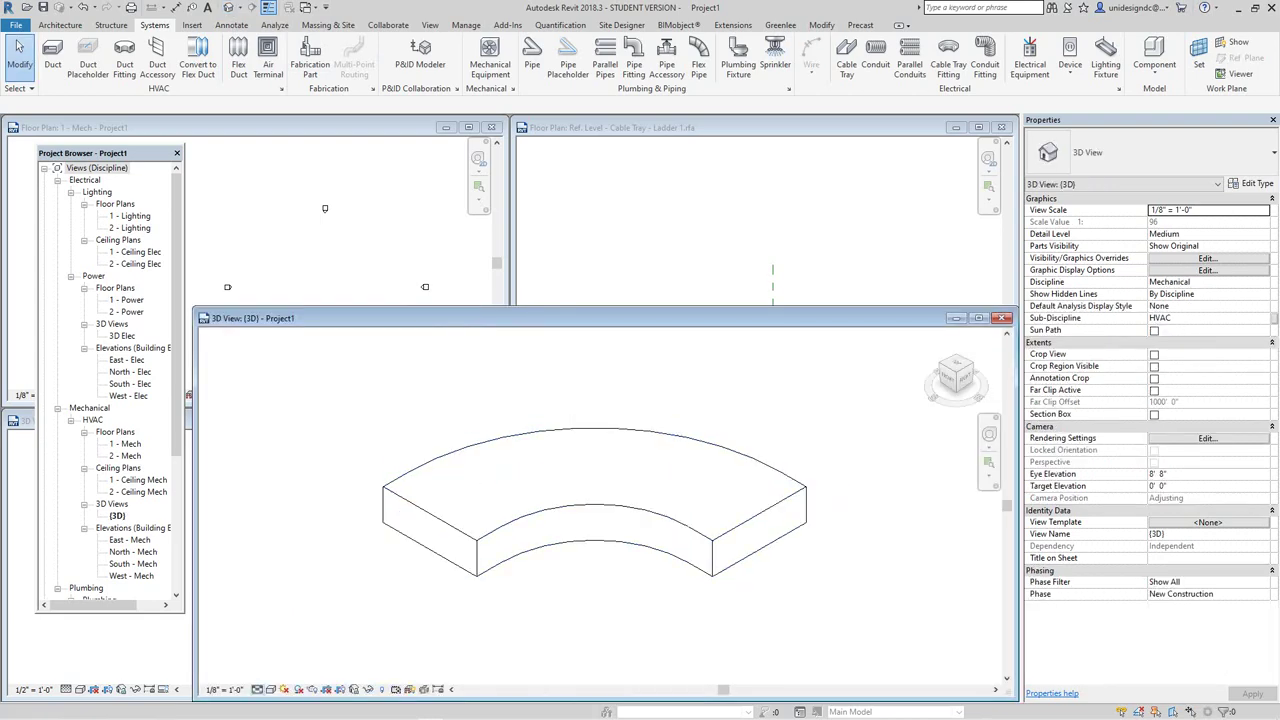
pyautogui.click(270, 689)
pyautogui.click(278, 676)
# Step: Examine the placed ladder bend's rail profiles and rungs up close in the 3D view
pyautogui.scroll(4, 518, 561)
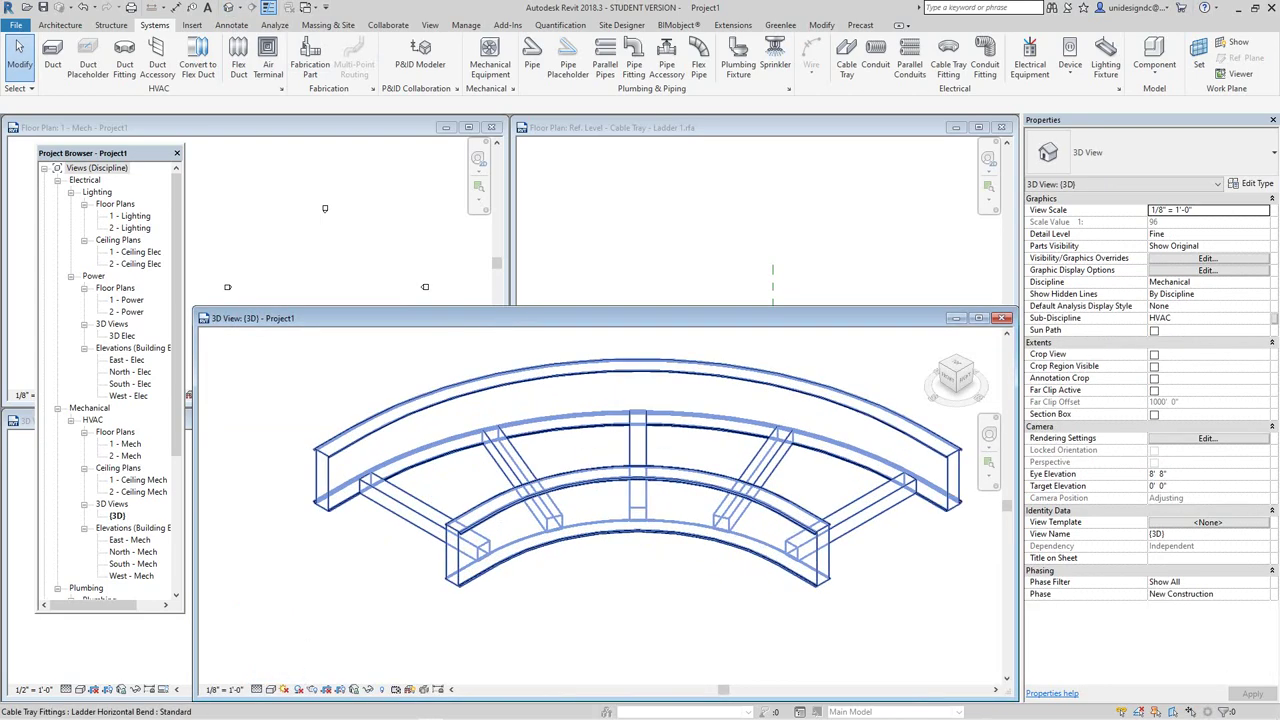
pyautogui.scroll(-4, 464, 608)
pyautogui.moveTo(464, 608); pyautogui.dragTo(471, 609, button='middle')
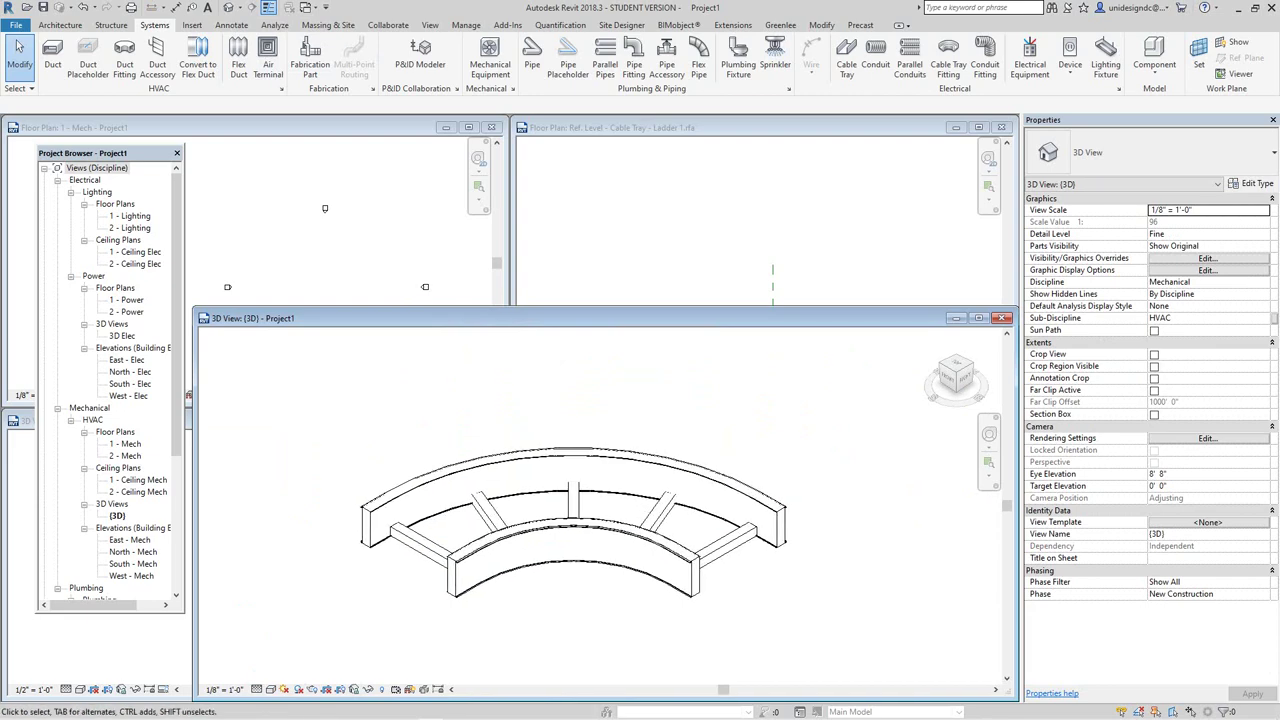
pyautogui.scroll(3, 697, 589)
pyautogui.scroll(-4, 677, 597)
pyautogui.moveTo(677, 597); pyautogui.dragTo(680, 597, button='middle')
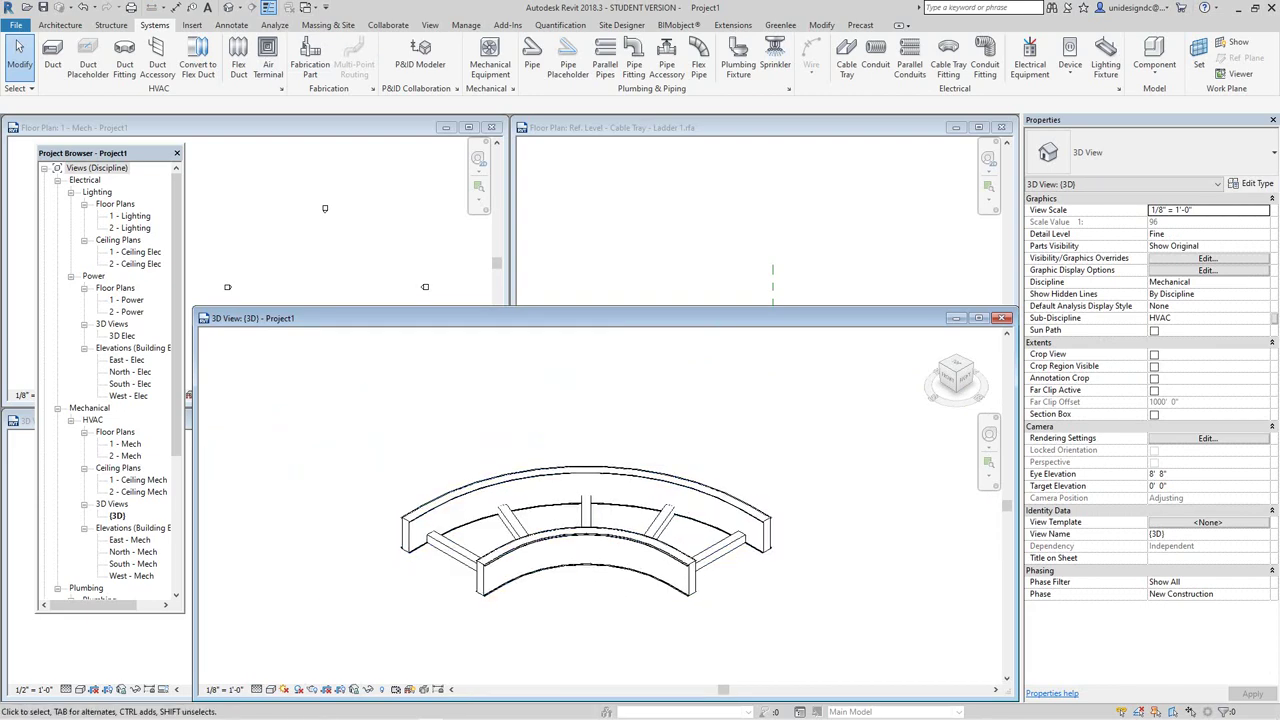
pyautogui.scroll(3, 765, 542)
pyautogui.scroll(-2, 774, 525)
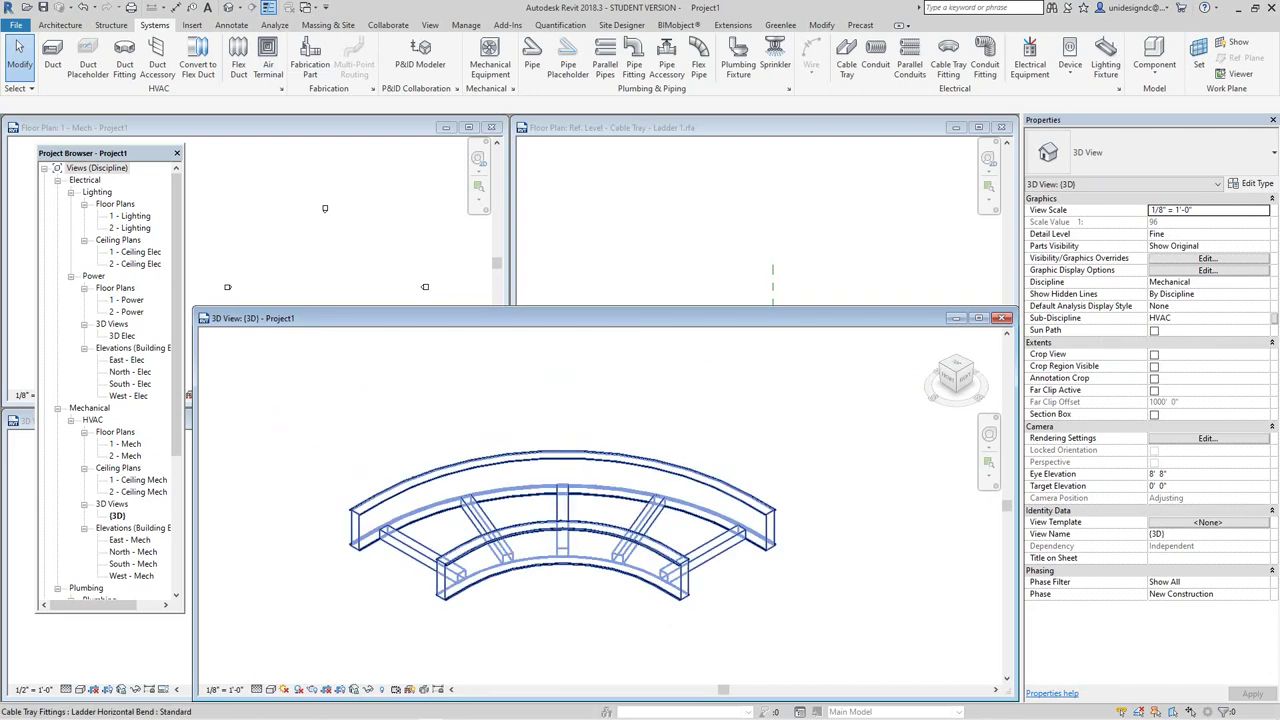
# Step: Set the placed ladder bend's Thickness to 3/32"
pyautogui.click(772, 528)
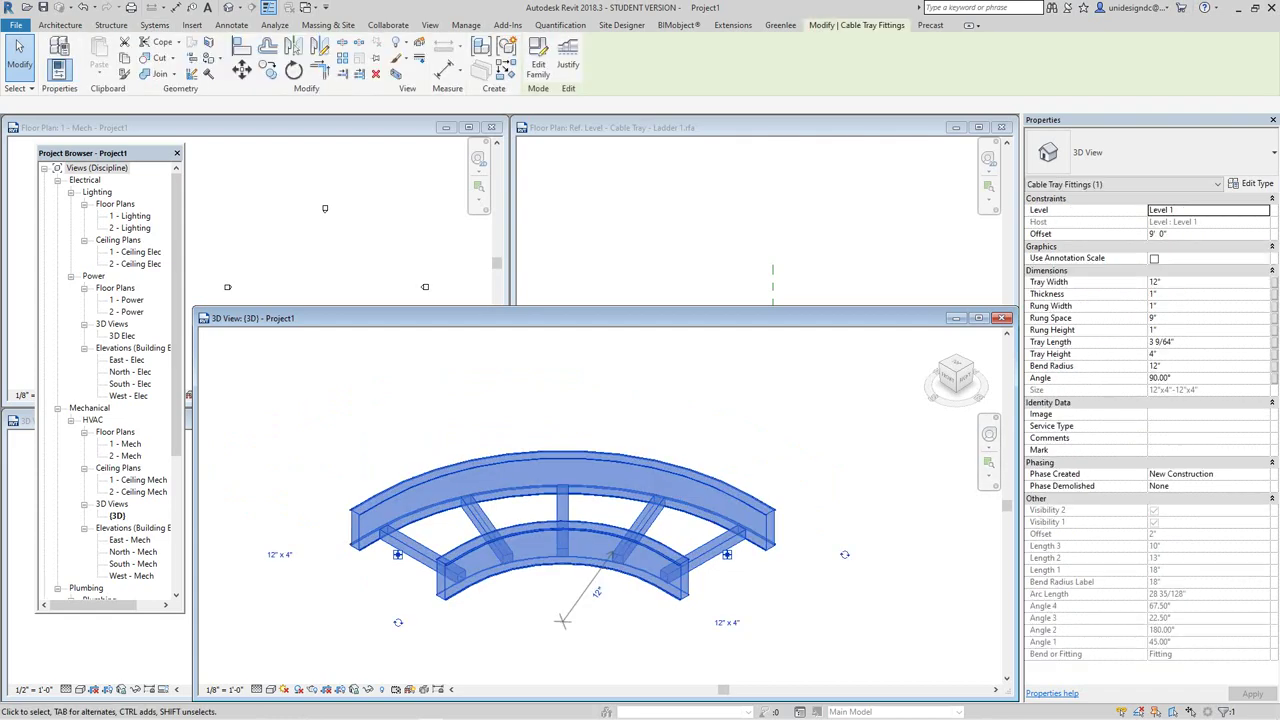
pyautogui.press('Escape')
pyautogui.click(635, 490)
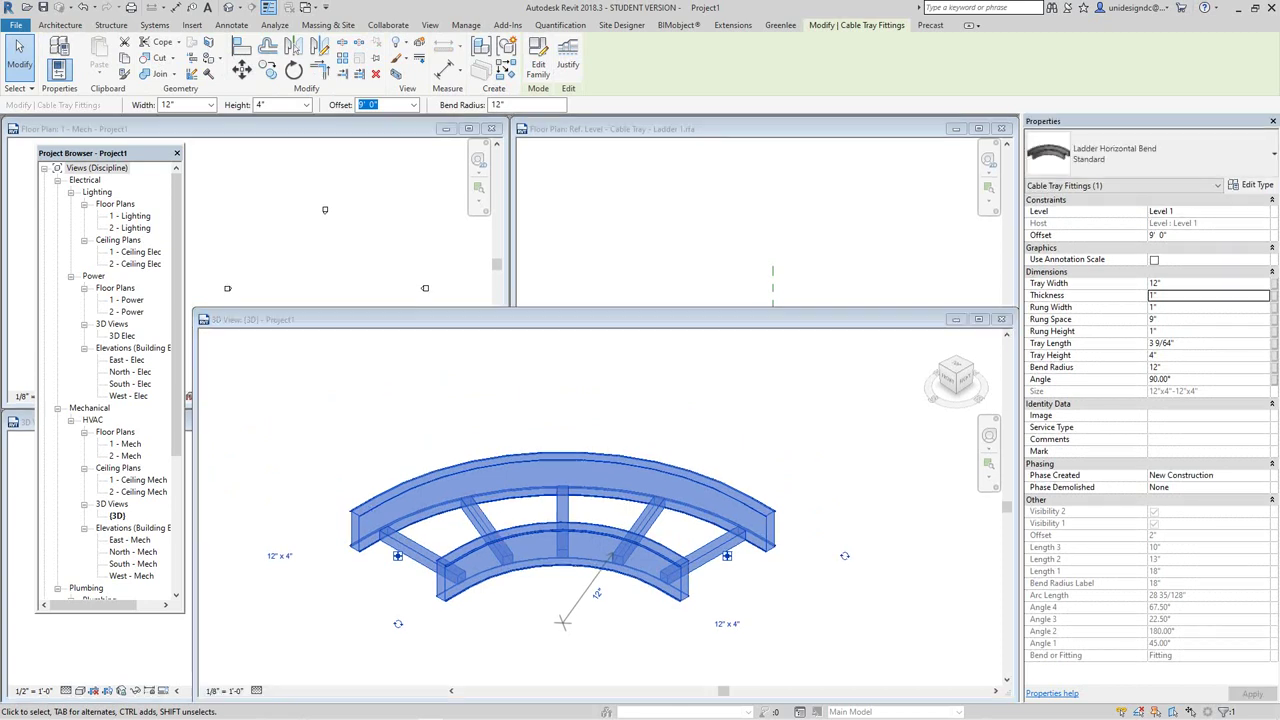
pyautogui.click(1152, 295)
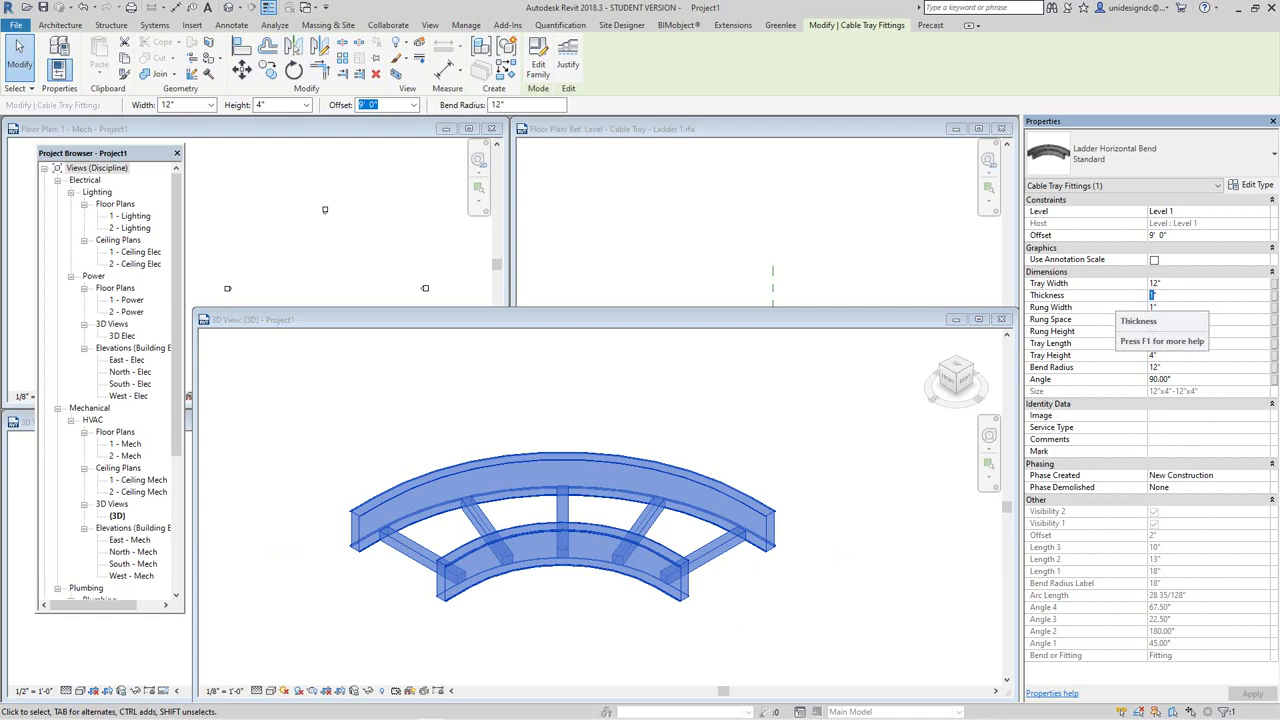
pyautogui.write('3/32')
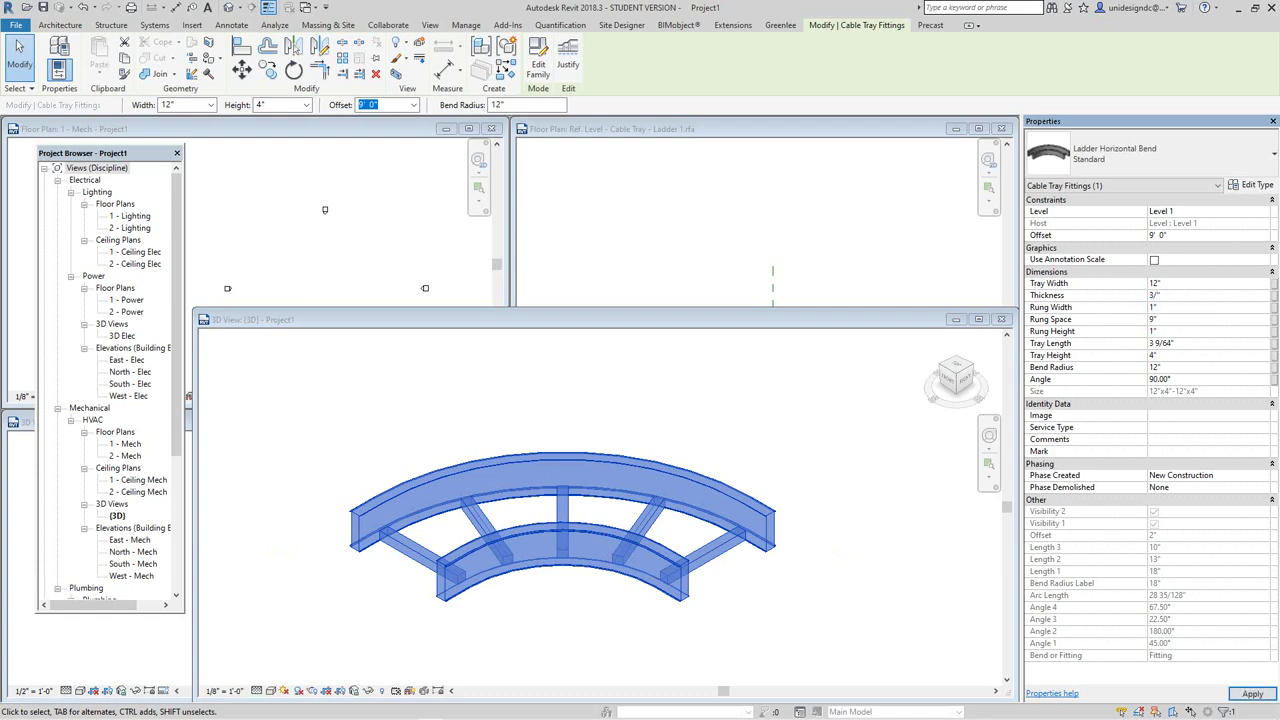
pyautogui.press('Return')
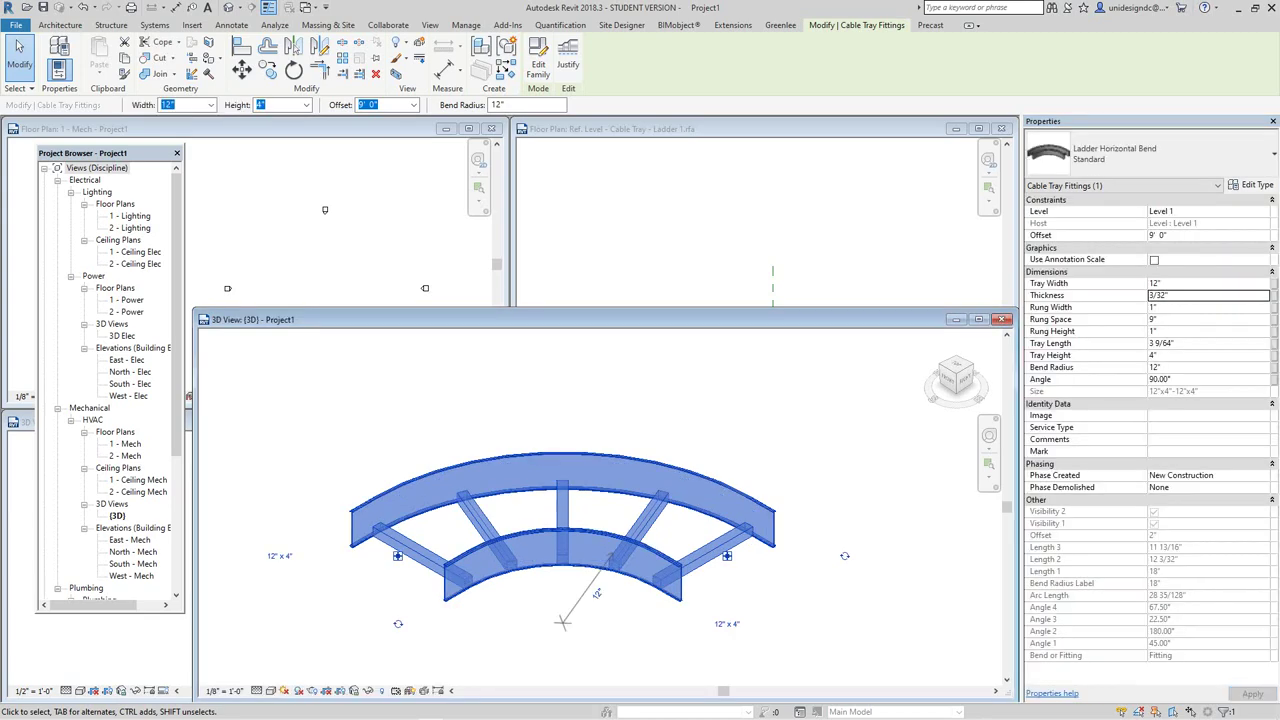
# Step: Examine the placed ladder bend's rail thickness and rungs up close in the 3D view
pyautogui.scroll(4, 740, 497)
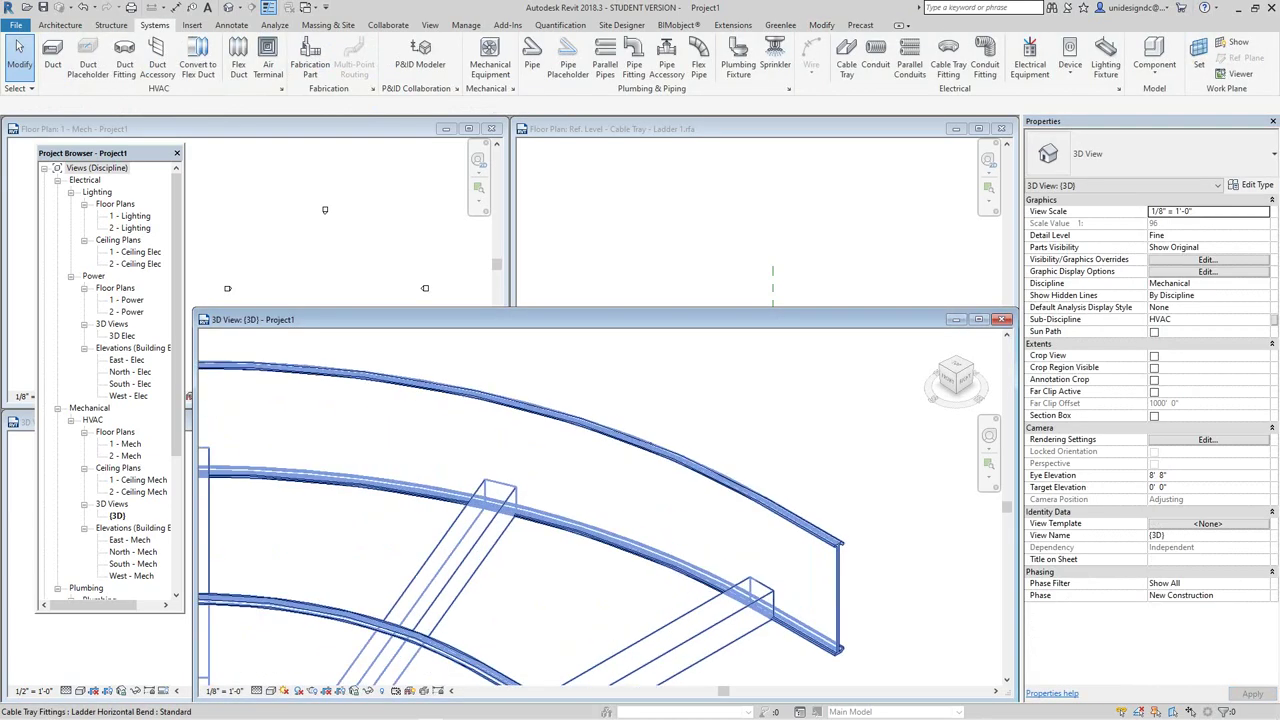
pyautogui.moveTo(800, 510); pyautogui.dragTo(734, 400, button='middle')
pyautogui.scroll(-2, 675, 550)
pyautogui.scroll(-3, 668, 552)
pyautogui.moveTo(668, 552); pyautogui.dragTo(677, 554, button='middle')
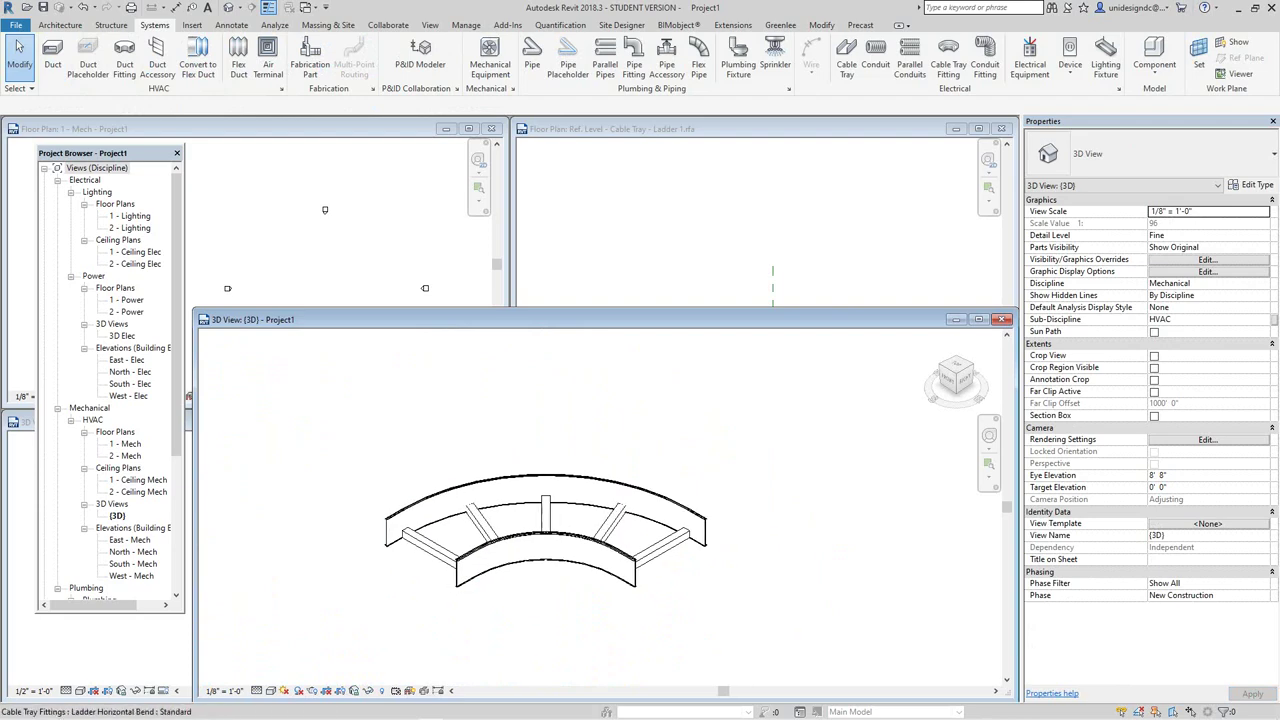
pyautogui.moveTo(620, 320); pyautogui.dragTo(581, 235)
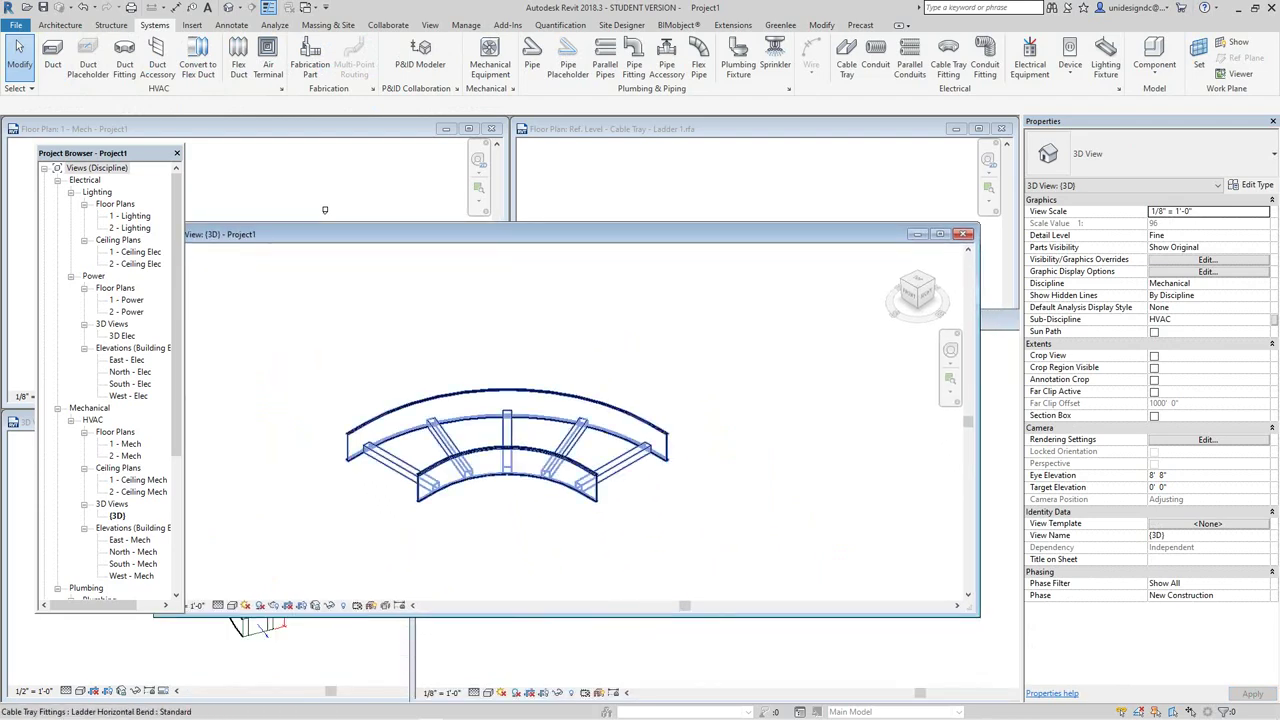
pyautogui.scroll(3, 405, 481)
pyautogui.scroll(-4, 405, 481)
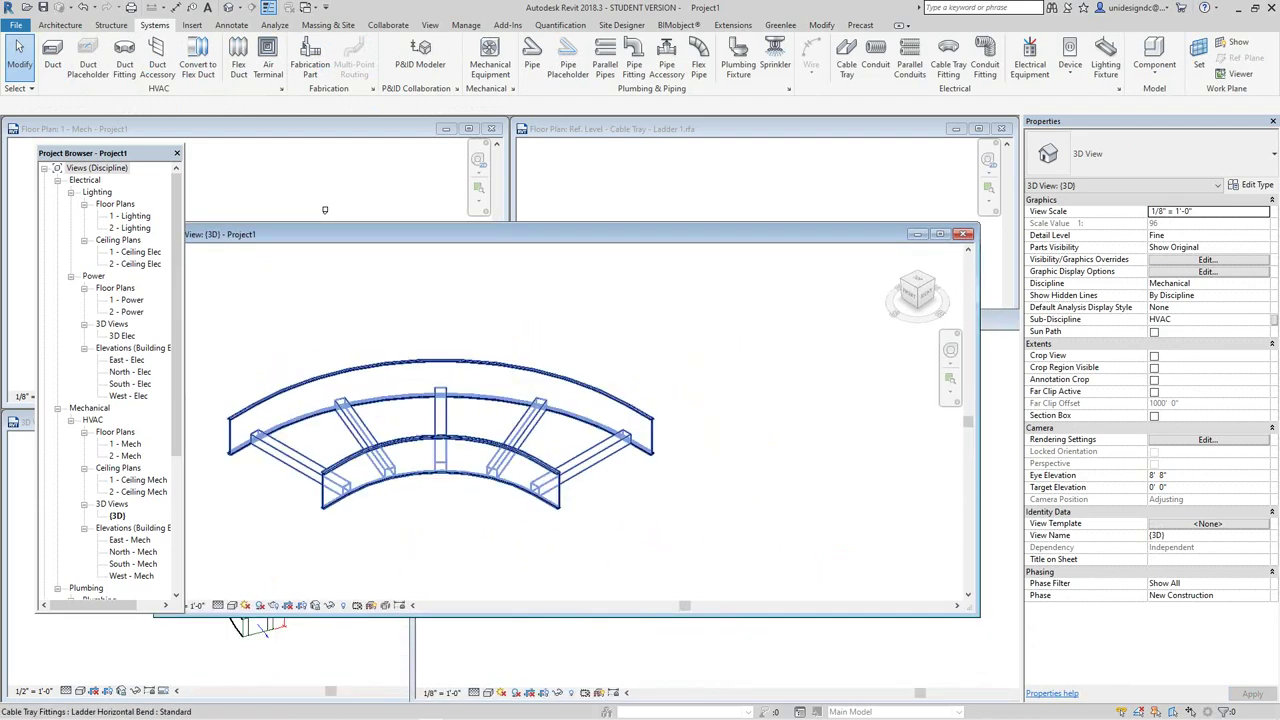
pyautogui.scroll(-2, 626, 465)
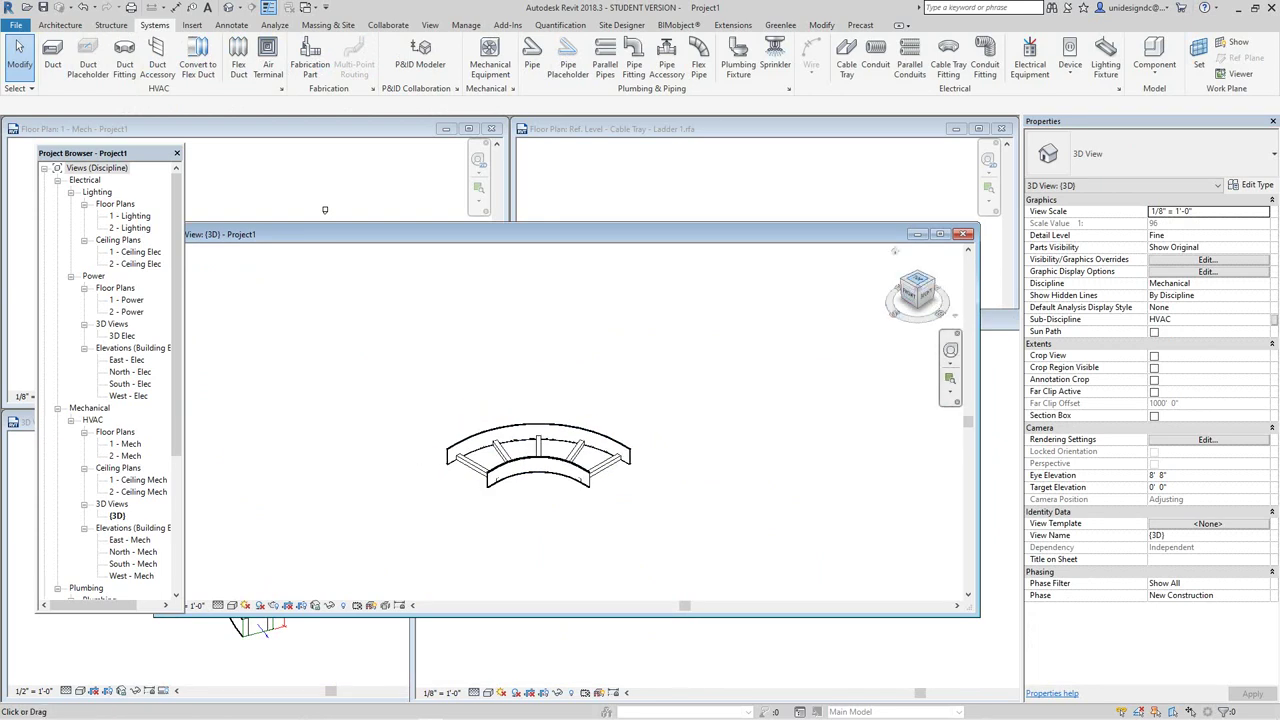
# Step: Orient the 3D view to Top and inspect the ladder bend's rails and rungs from above
pyautogui.click(916, 280)
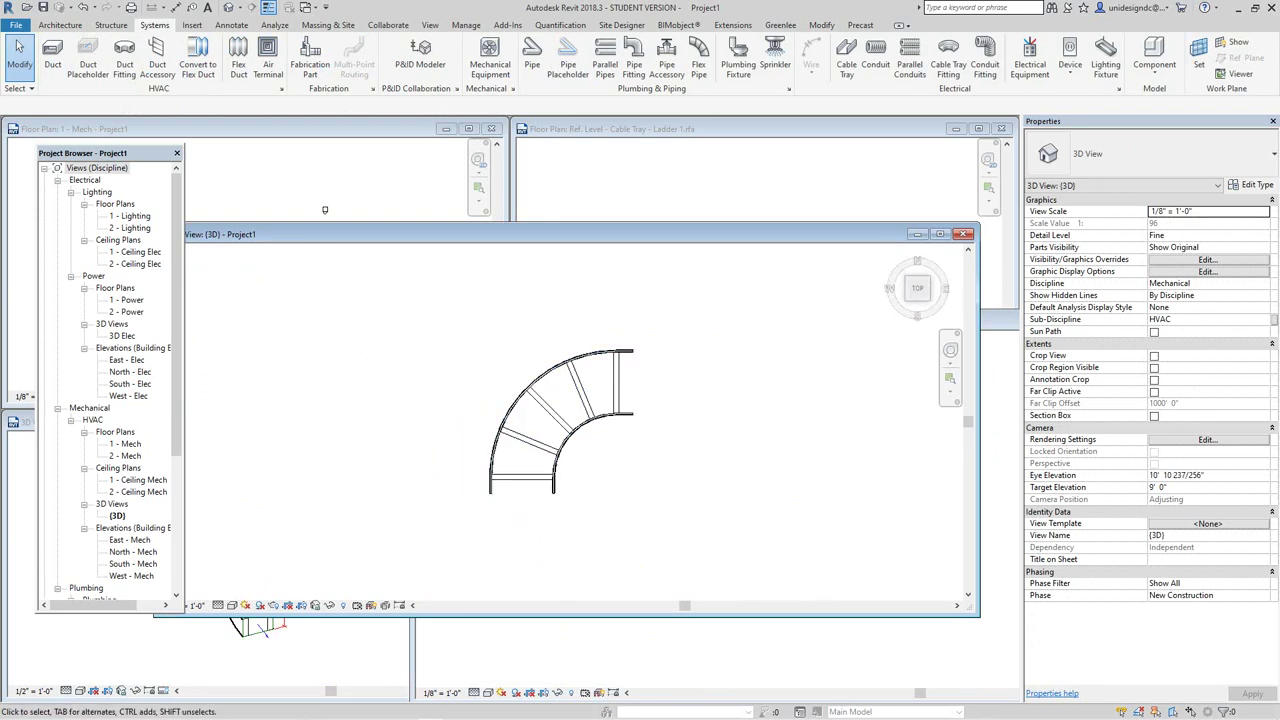
pyautogui.scroll(5, 544, 417)
pyautogui.moveTo(622, 380); pyautogui.dragTo(619, 428, button='middle')
pyautogui.scroll(1, 628, 425)
pyautogui.scroll(-10, 620, 418)
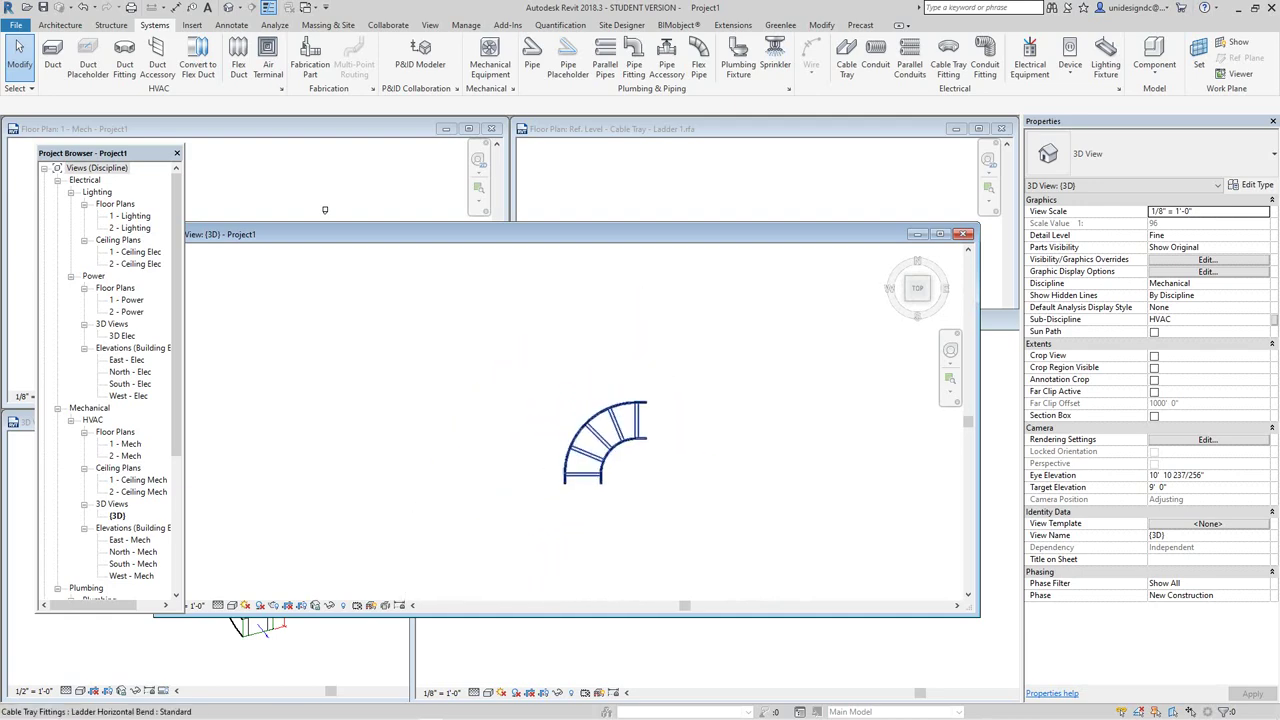
pyautogui.click(595, 440)
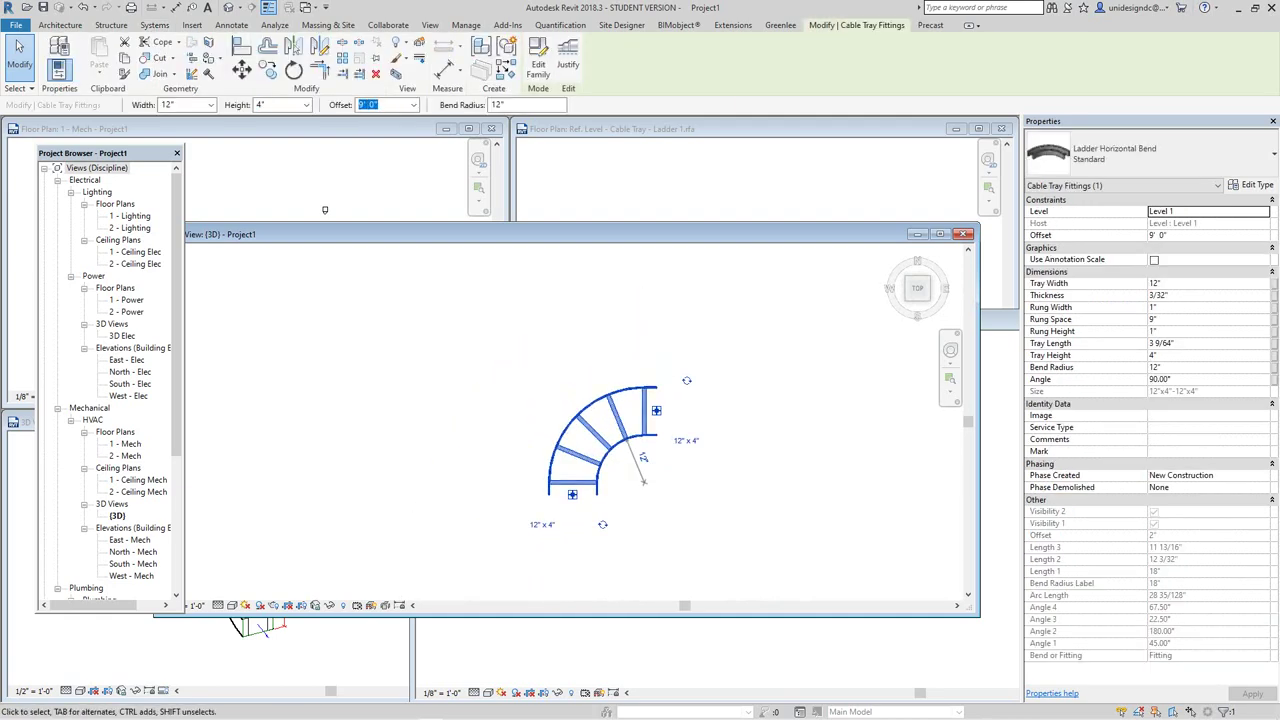
pyautogui.press('Escape')
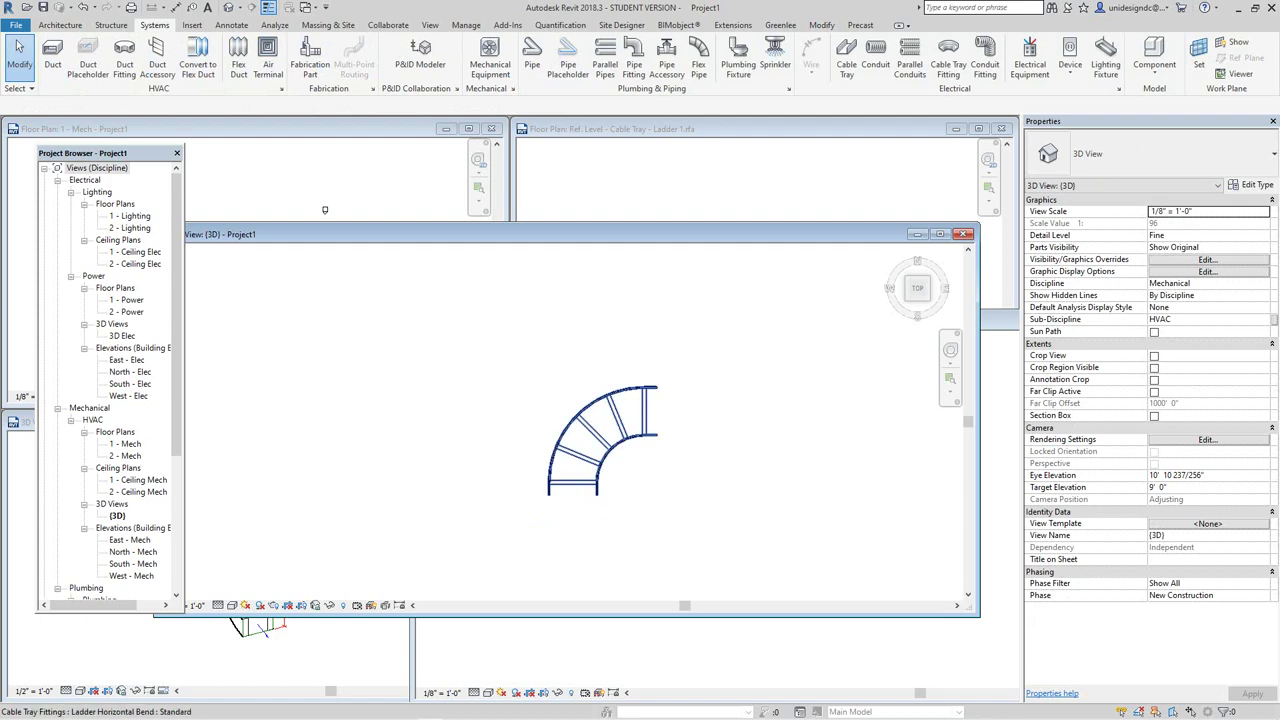
# Step: Draw a straight 12" x 4" ladder cable tray about 4'-9" long horizontally from the bend's upper open end
pyautogui.click(647, 408)
pyautogui.rightClick(656, 410)
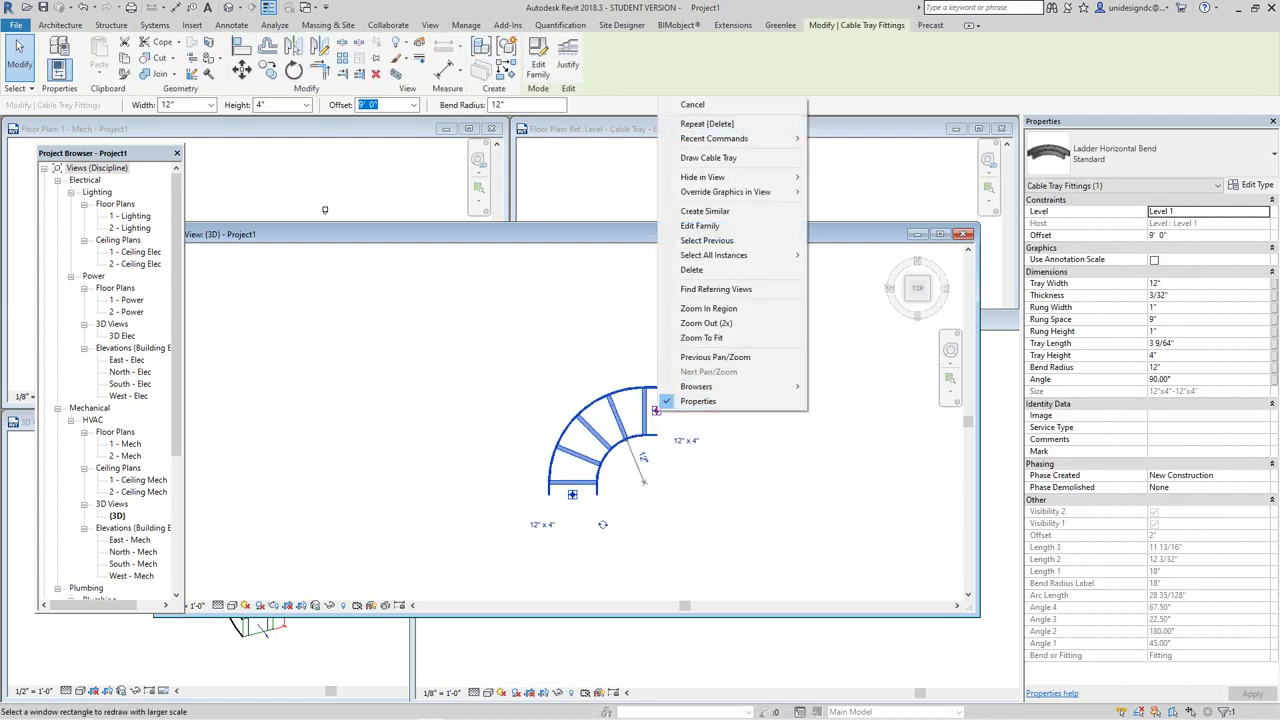
pyautogui.click(700, 158)
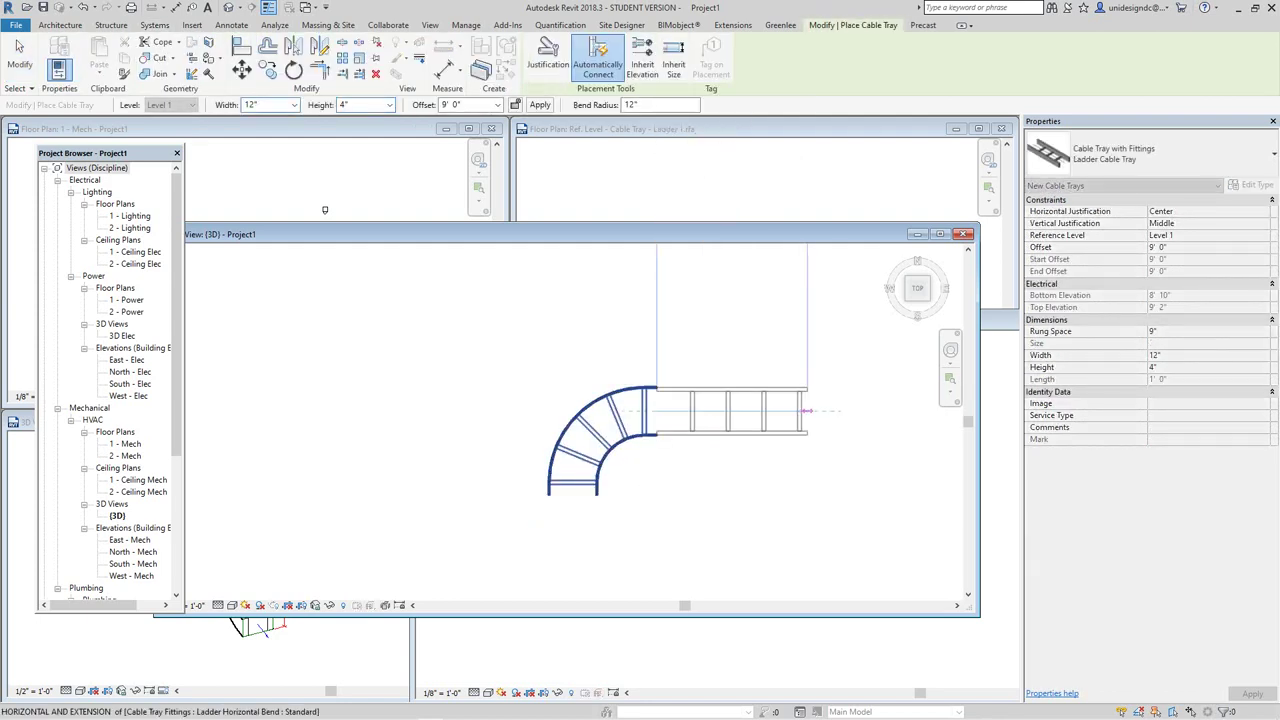
pyautogui.scroll(-2, 760, 410)
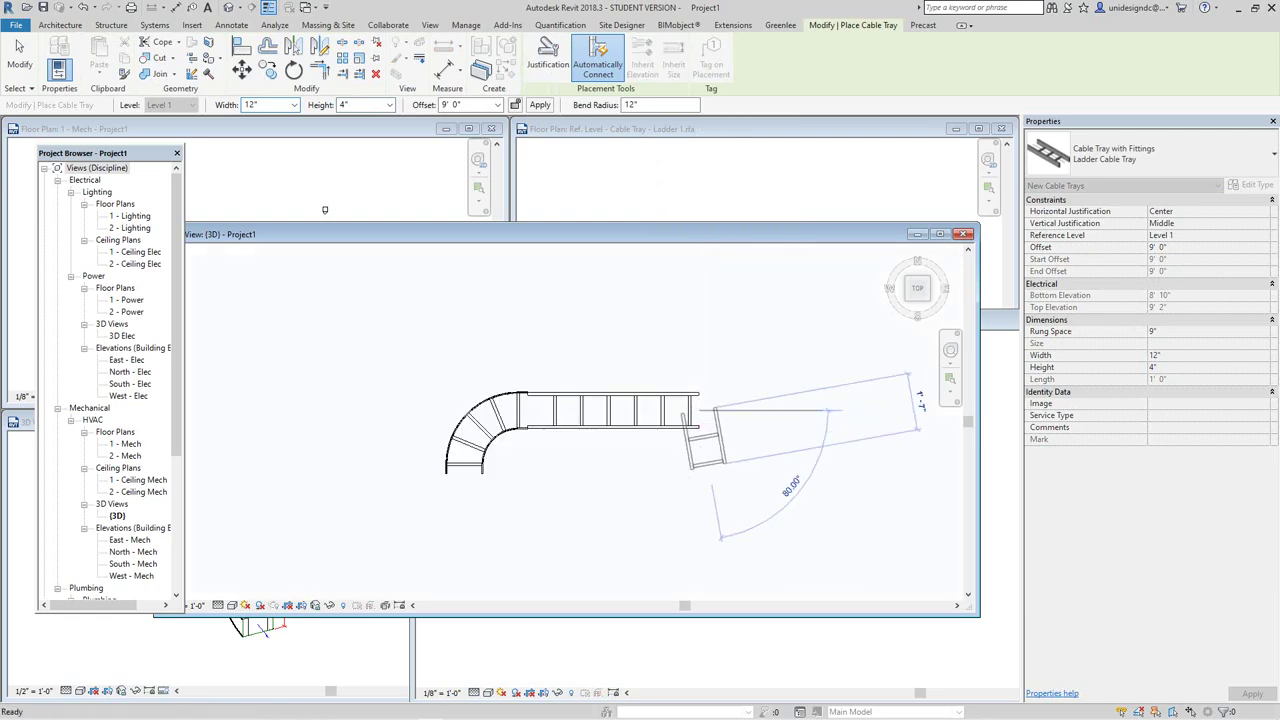
pyautogui.press('Escape')
pyautogui.press('Escape')
pyautogui.scroll(4, 538, 411)
pyautogui.scroll(-4, 491, 384)
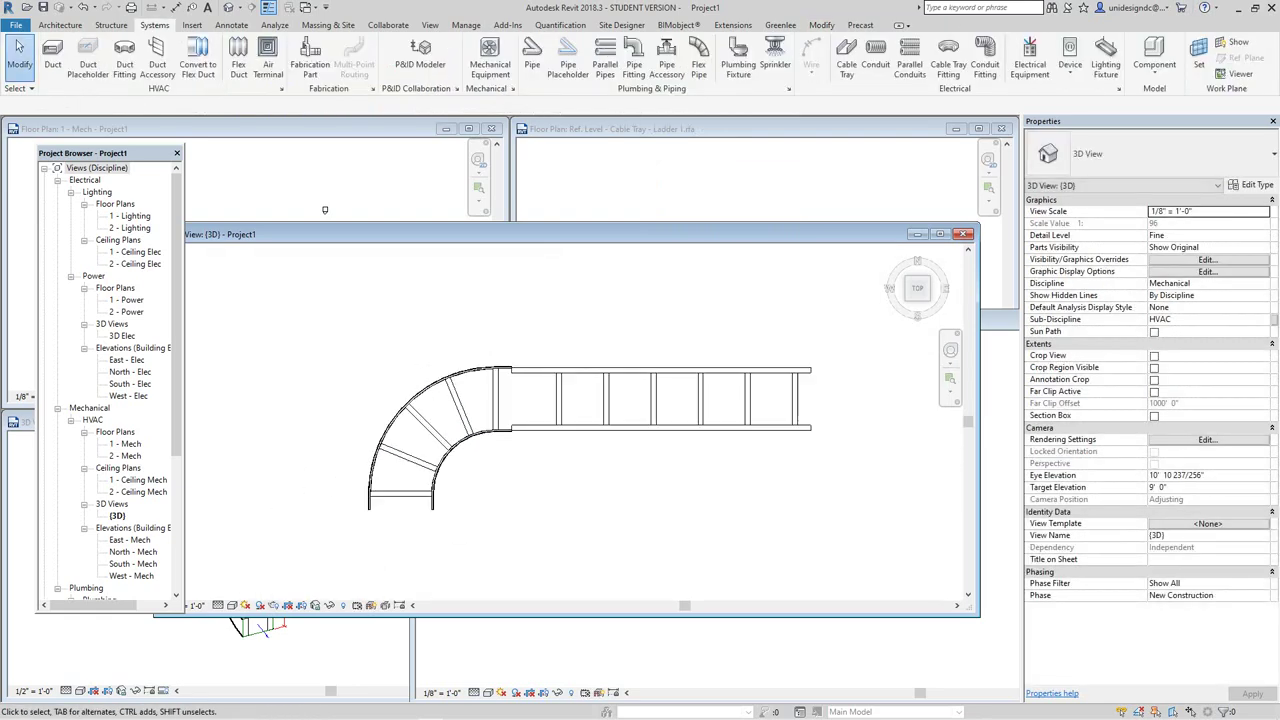
# Step: Inspect the properties of the straight ladder tray and the bend connected to it
pyautogui.click(584, 392)
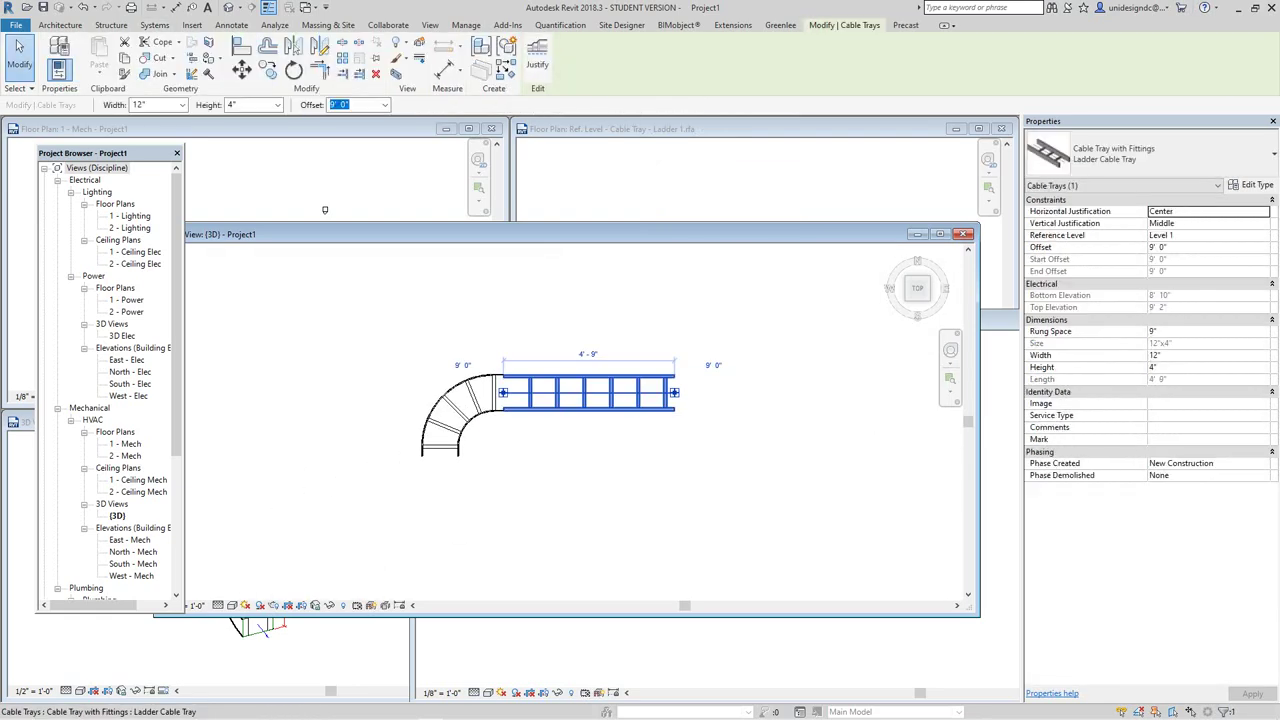
pyautogui.press('Escape')
pyautogui.scroll(-2, 485, 400)
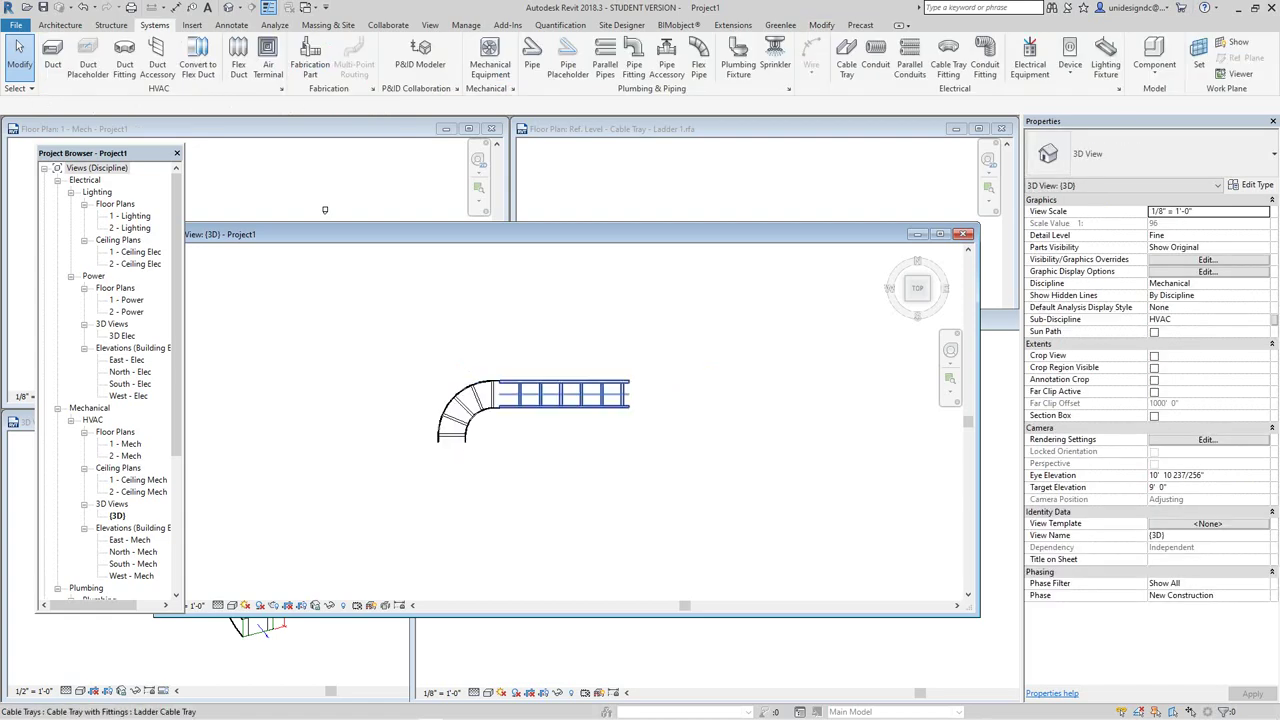
pyautogui.moveTo(520, 397); pyautogui.dragTo(600, 398, button='middle')
pyautogui.scroll(2, 568, 435)
pyautogui.click(570, 428)
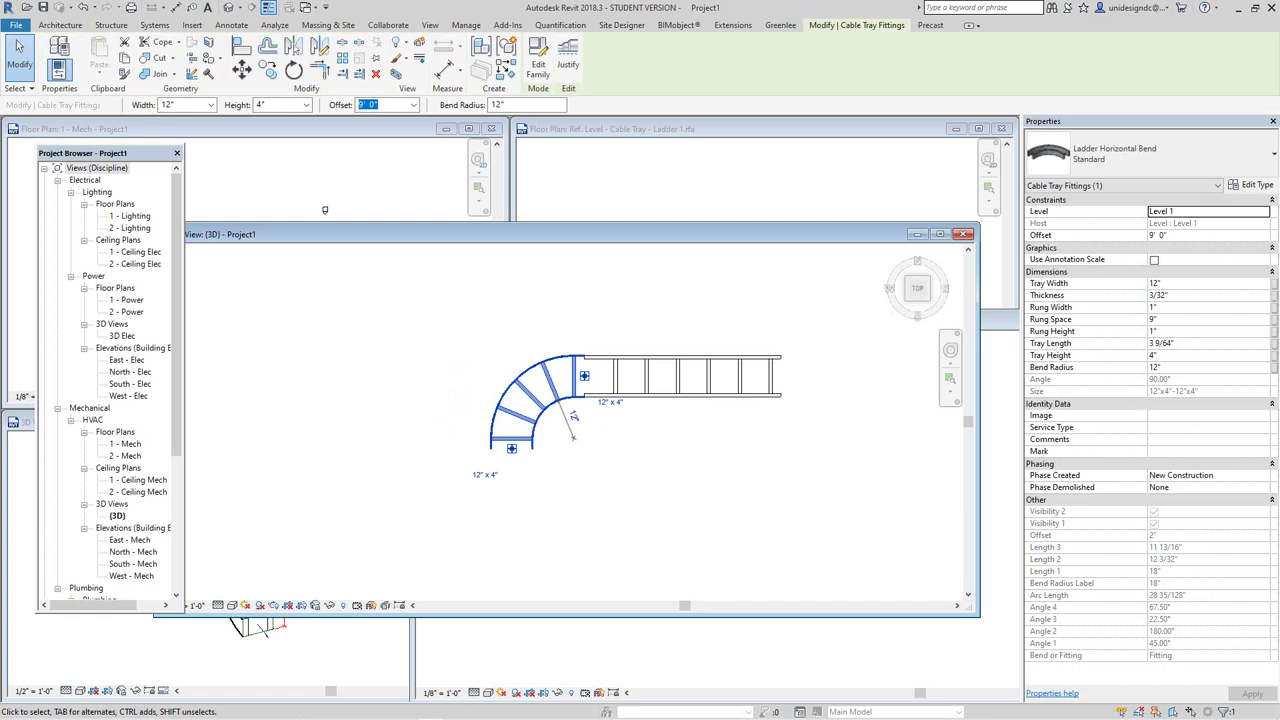
pyautogui.press('Escape')
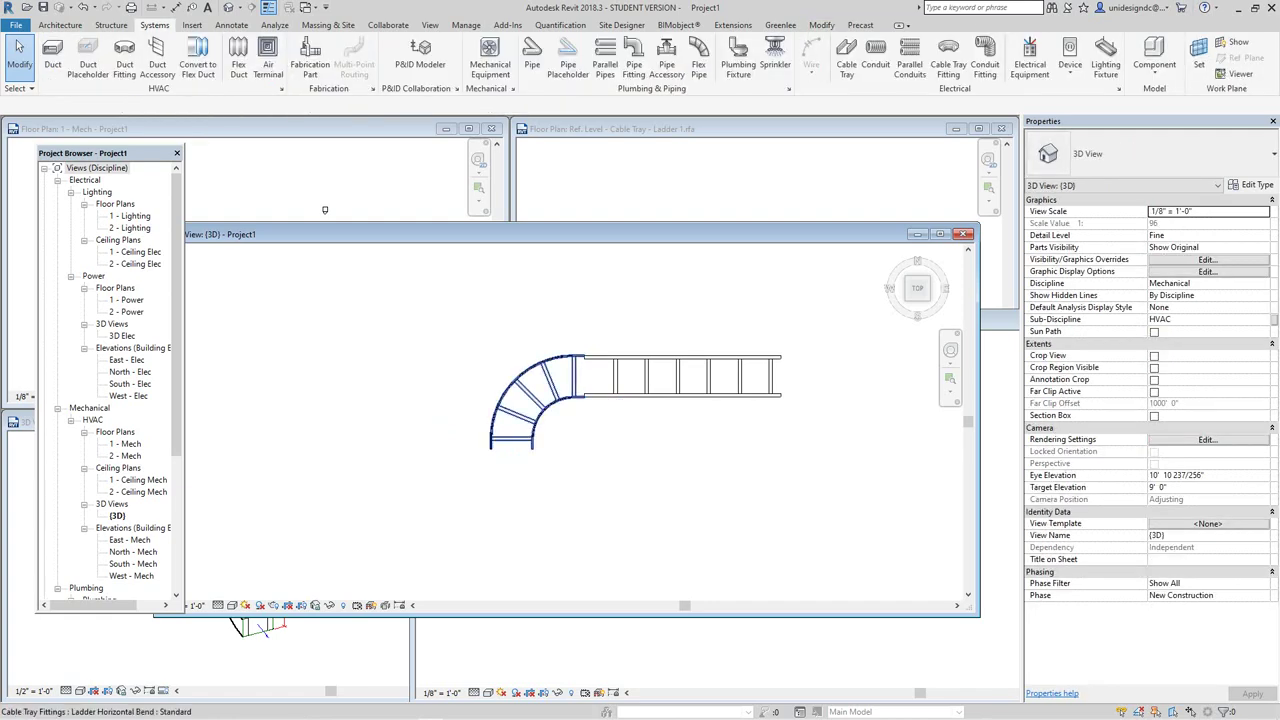
# Step: Set the ladder bend's width to 6" and check its connection to the straight tray
pyautogui.click(570, 425)
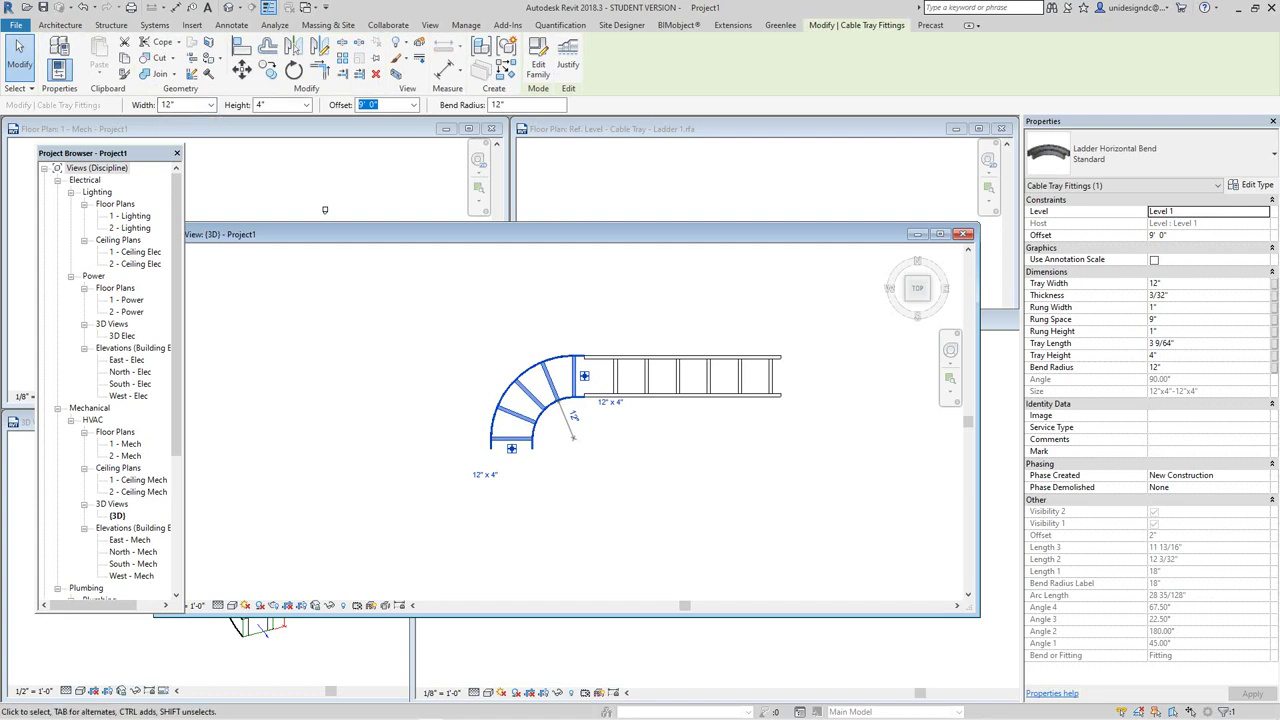
pyautogui.click(210, 105)
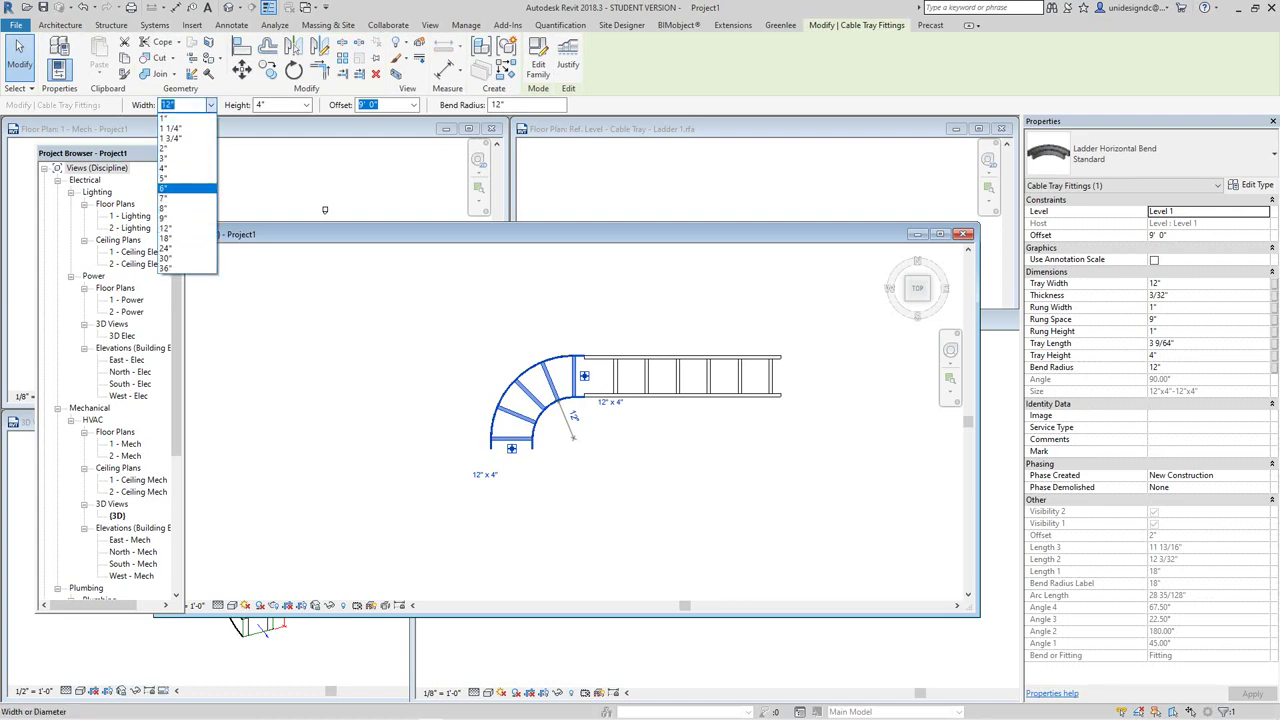
pyautogui.click(180, 188)
pyautogui.write('6')
pyautogui.press('Return')
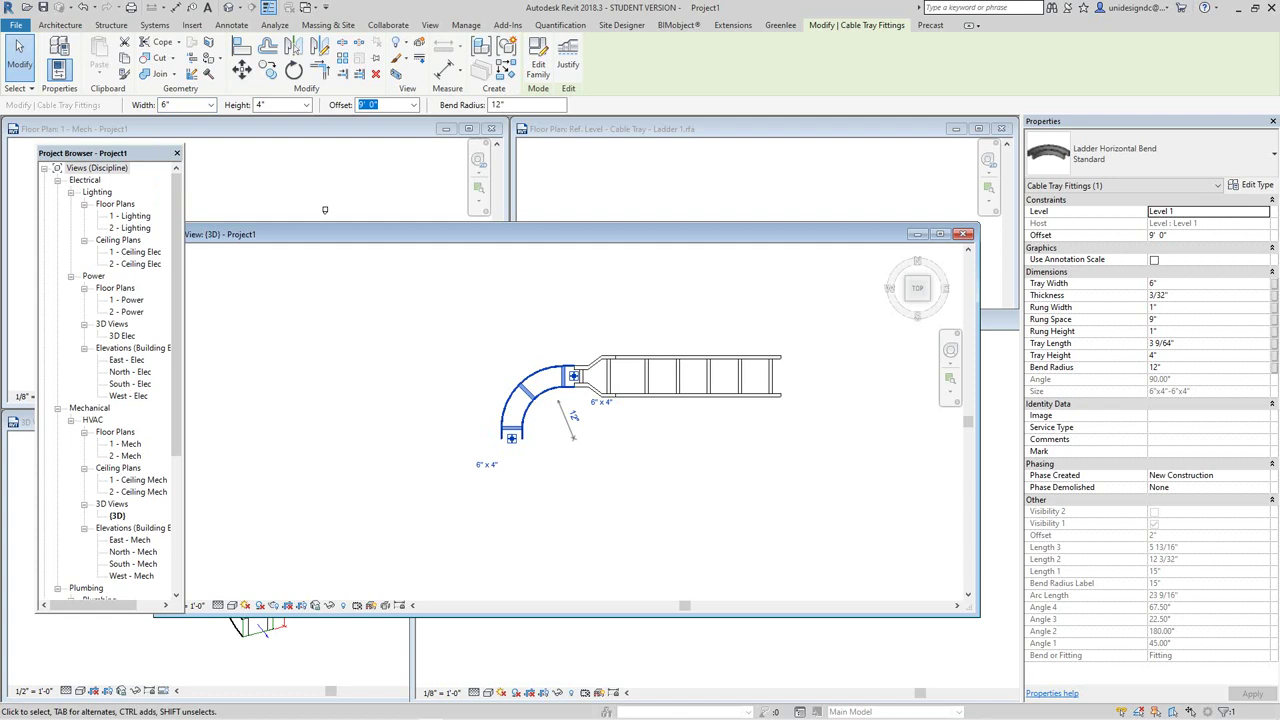
pyautogui.press('Escape')
pyautogui.scroll(2, 495, 402)
pyautogui.moveTo(495, 402); pyautogui.dragTo(347, 444, button='middle')
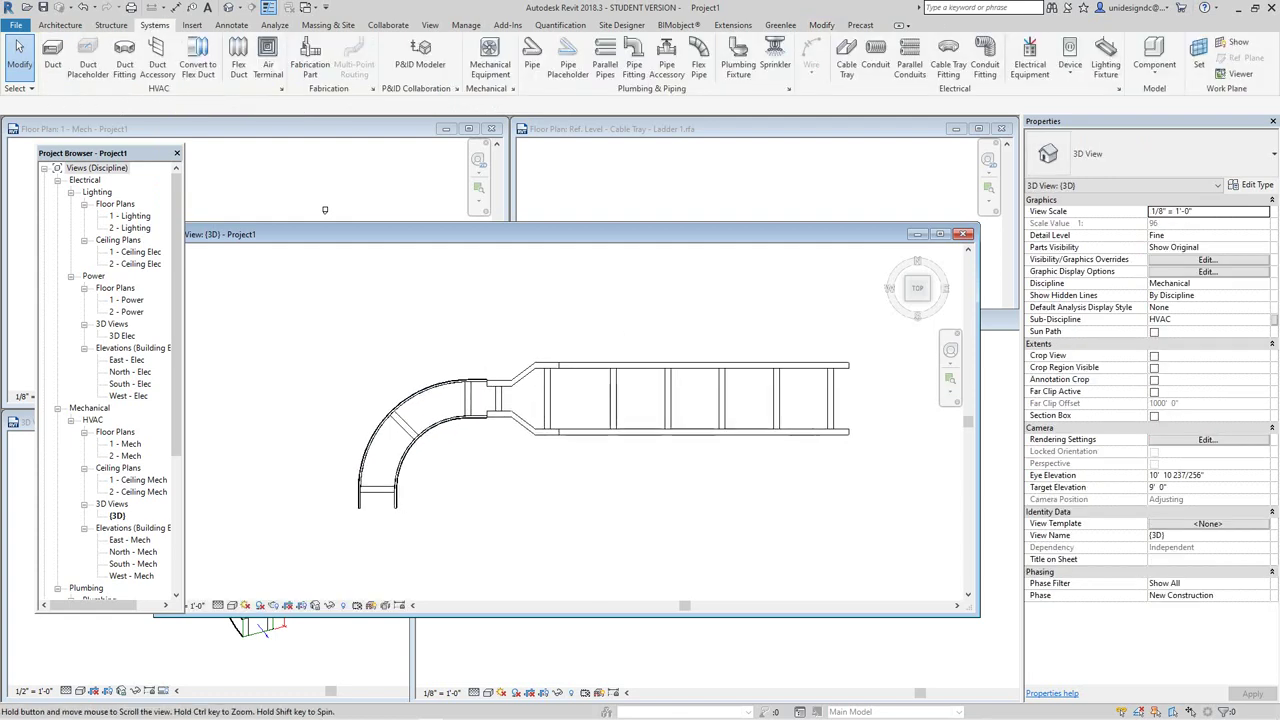
pyautogui.scroll(-3, 548, 437)
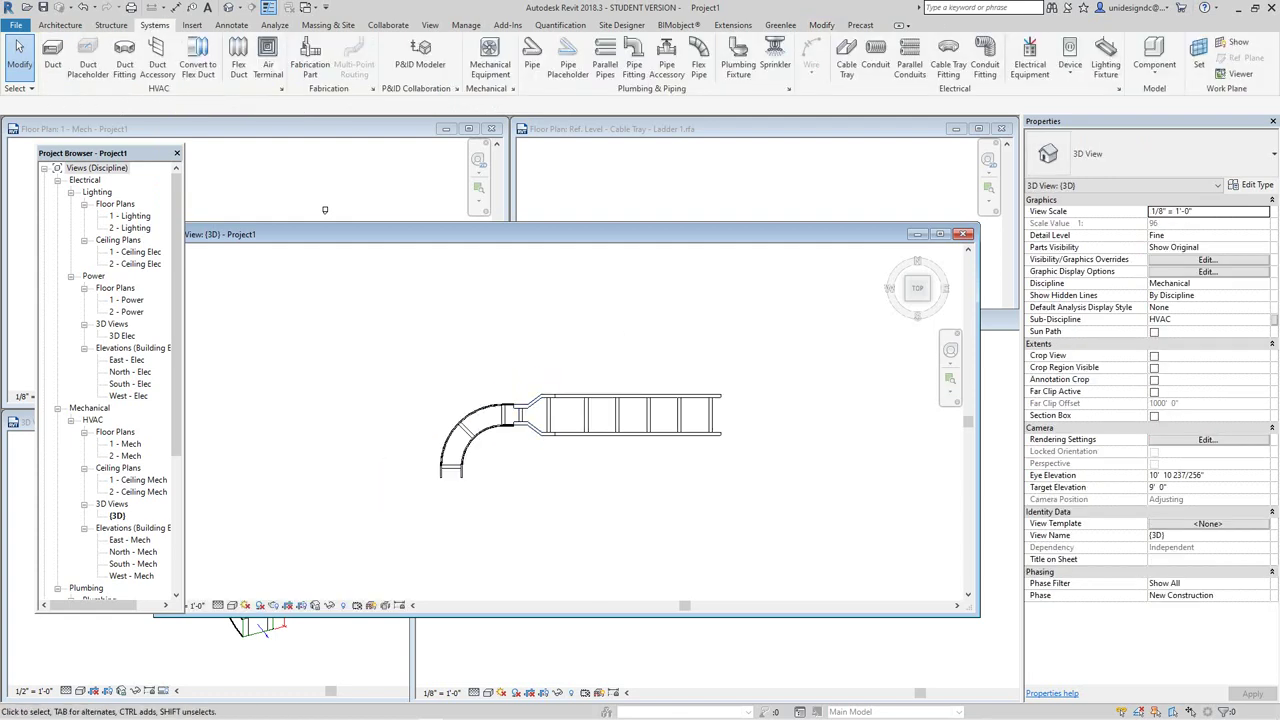
pyautogui.scroll(2, 519, 428)
pyautogui.scroll(-2, 524, 445)
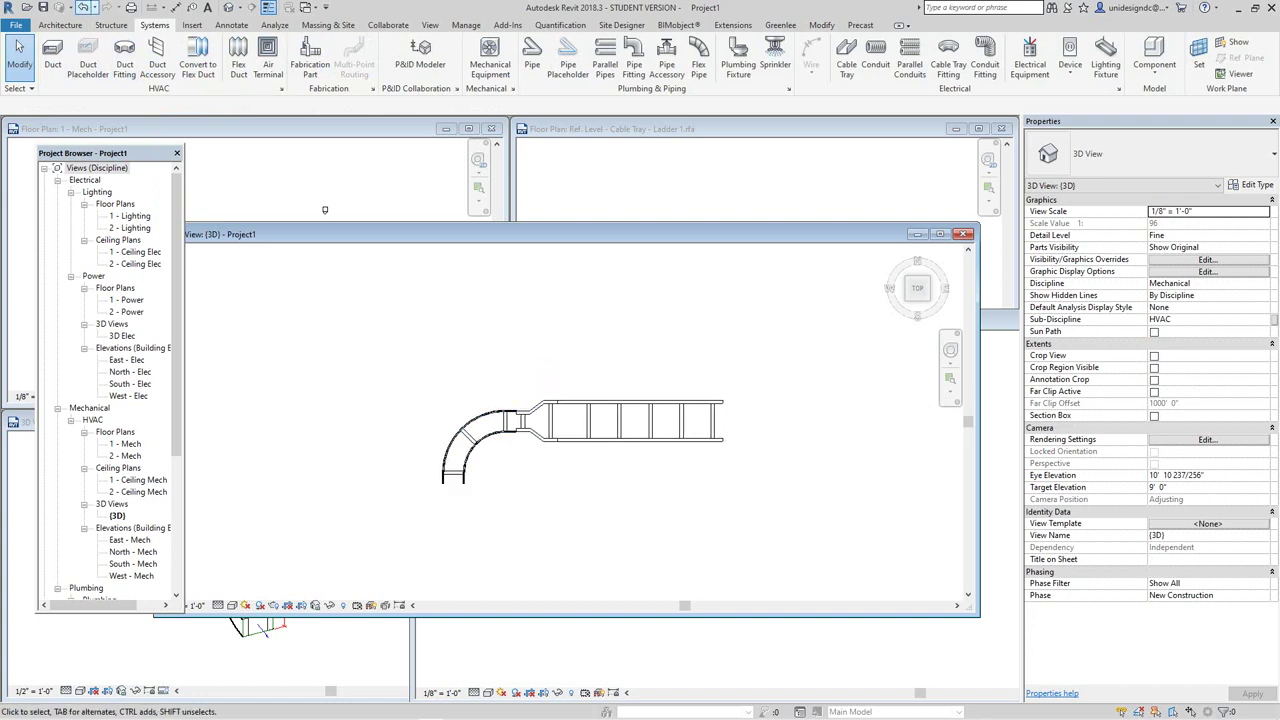
# Step: Undo the recent changes back to the bend with both of its original straight cable trays
pyautogui.click(83, 8)
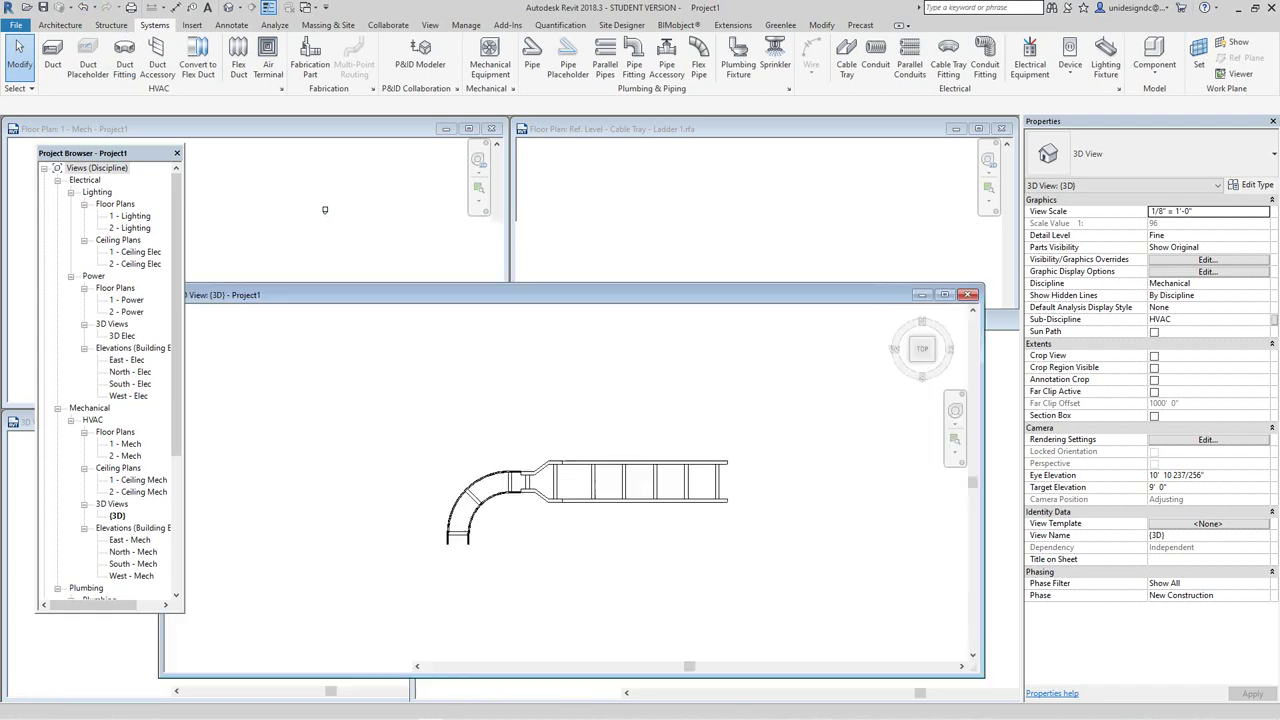
pyautogui.scroll(-5, 535, 476)
pyautogui.scroll(-1, 612, 410)
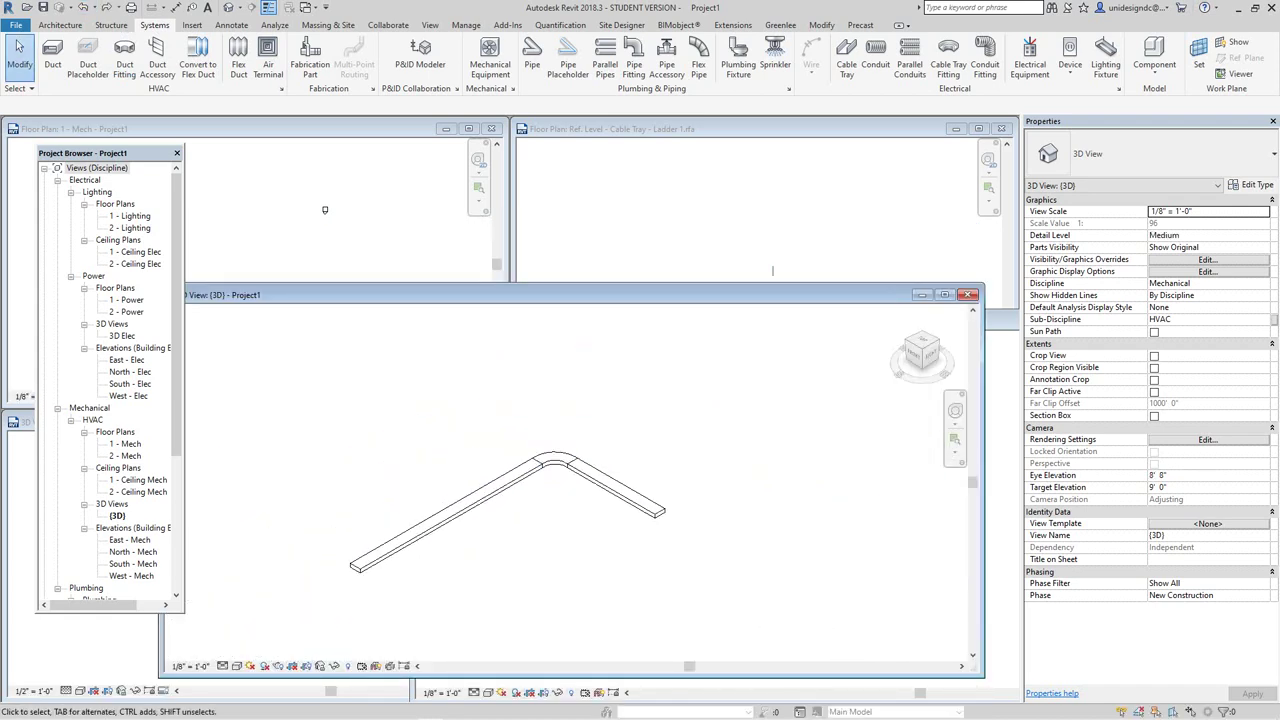
# Step: Set the 3D view's detail level to Fine
pyautogui.click(222, 666)
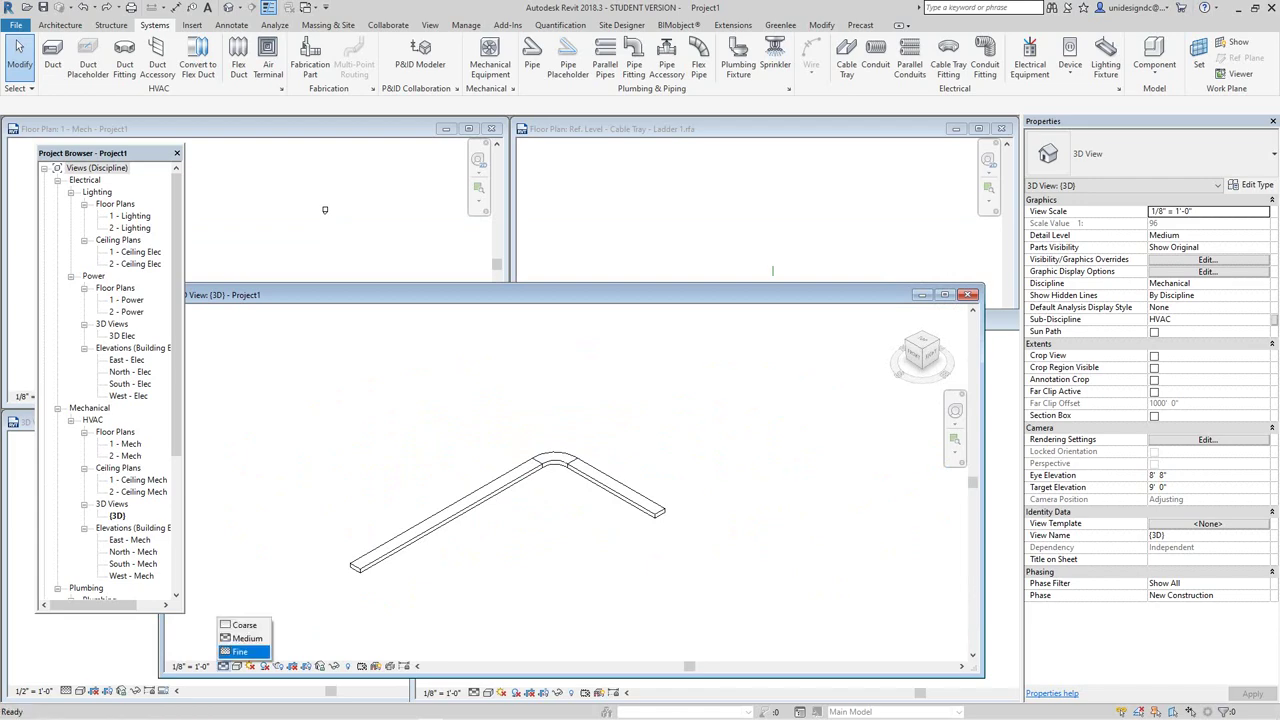
# Step: Set the 3D view's detail level to Fine to display the ladder cable tray with its rungs
pyautogui.click(235, 654)
pyautogui.scroll(5, 548, 466)
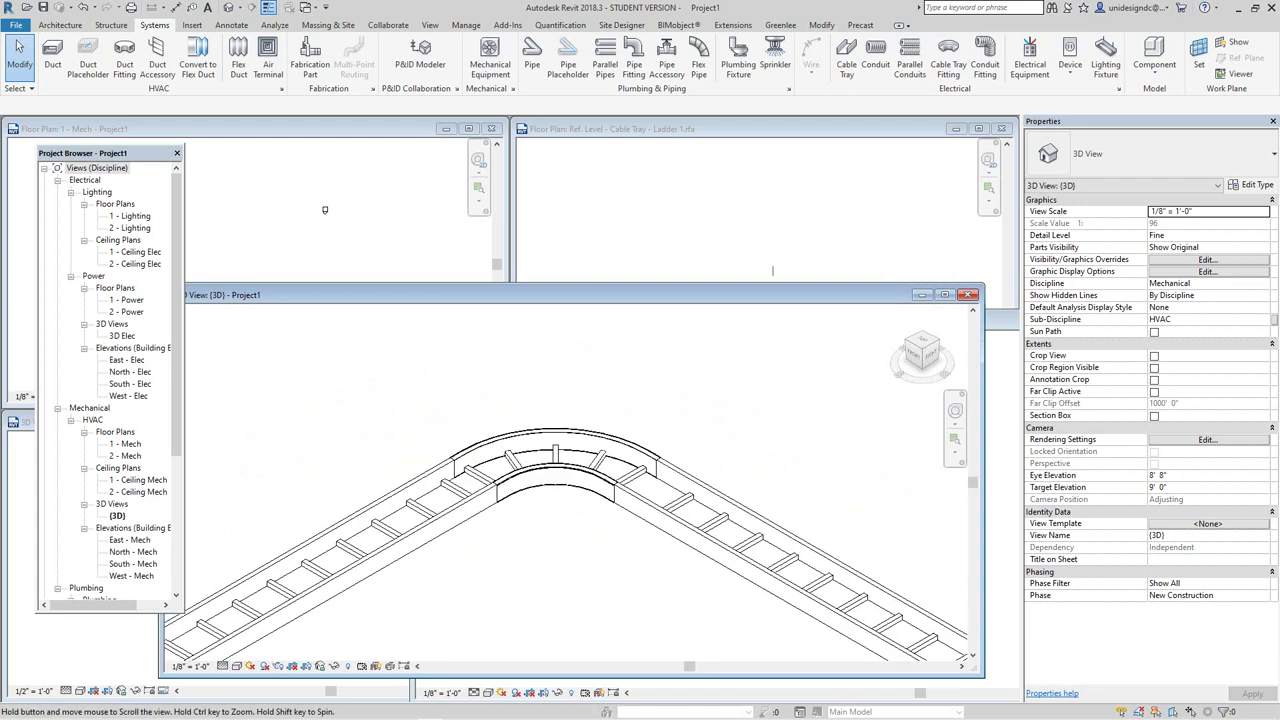
pyautogui.scroll(2, 748, 470)
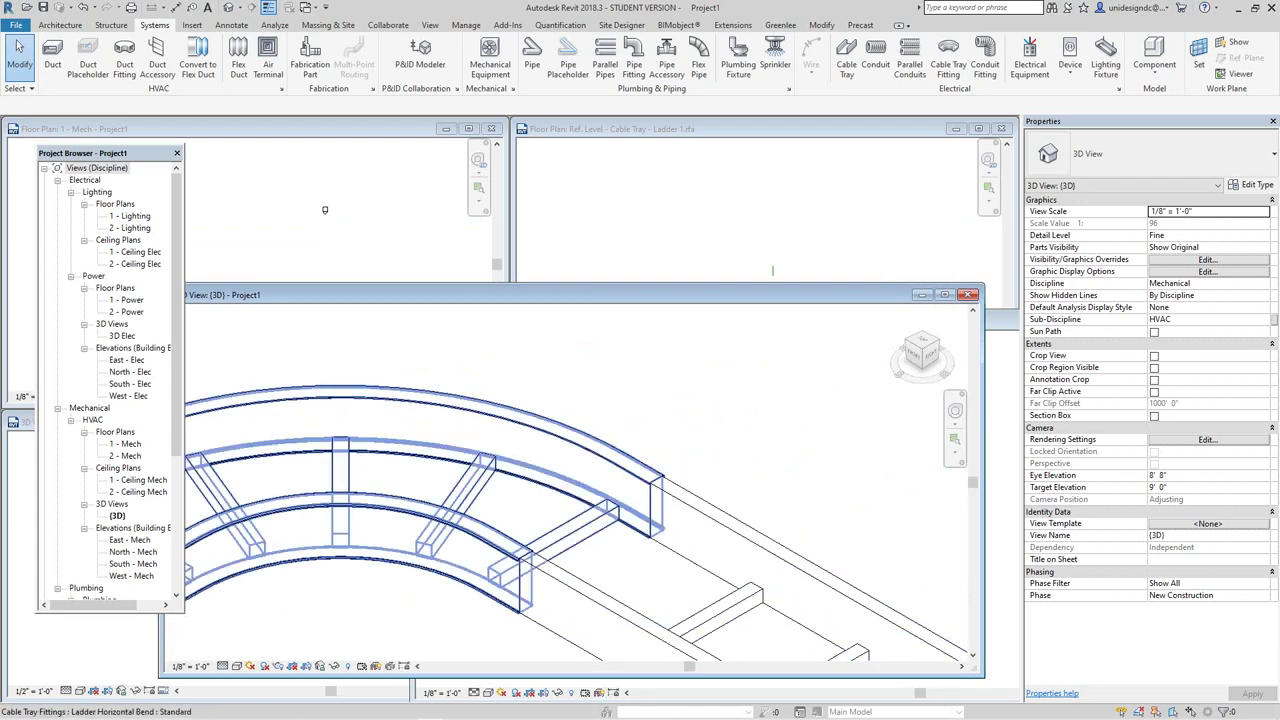
# Step: Delete the two straight cable tray runs on either side of the horizontal bend
pyautogui.scroll(-2, 698, 499)
pyautogui.click(704, 504)
pyautogui.press('Delete')
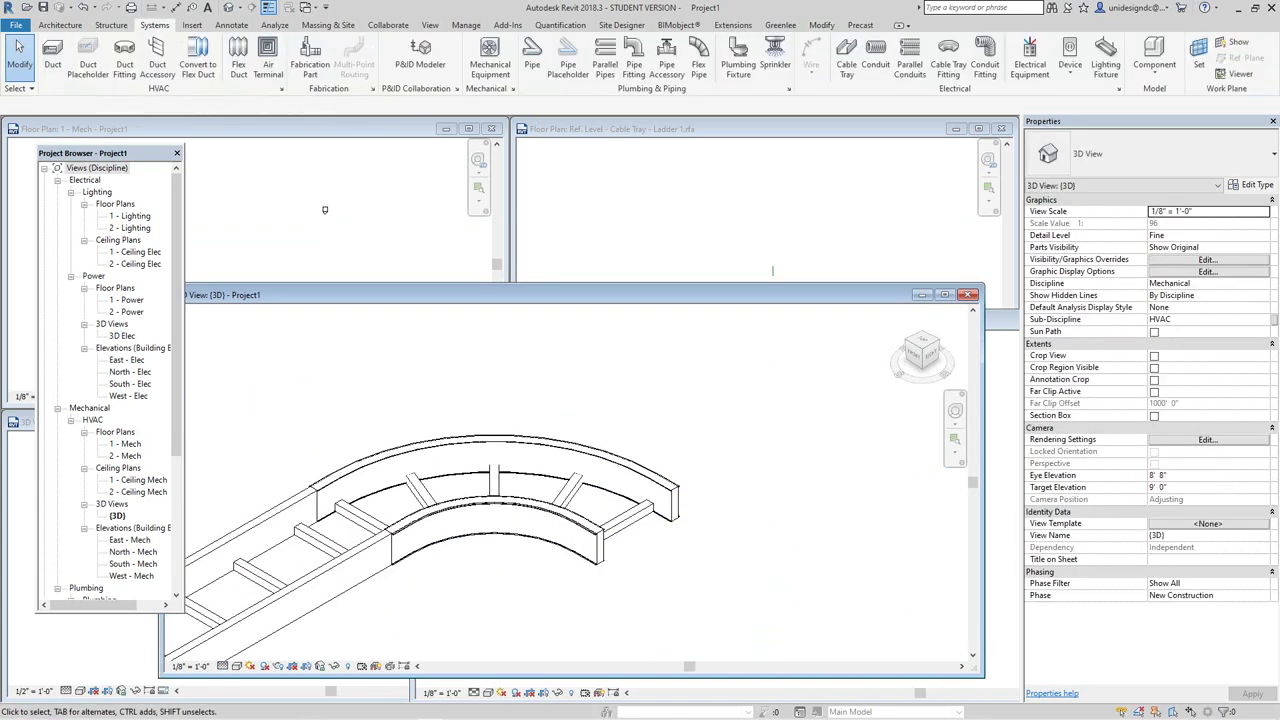
pyautogui.scroll(-2, 637, 524)
pyautogui.click(335, 555)
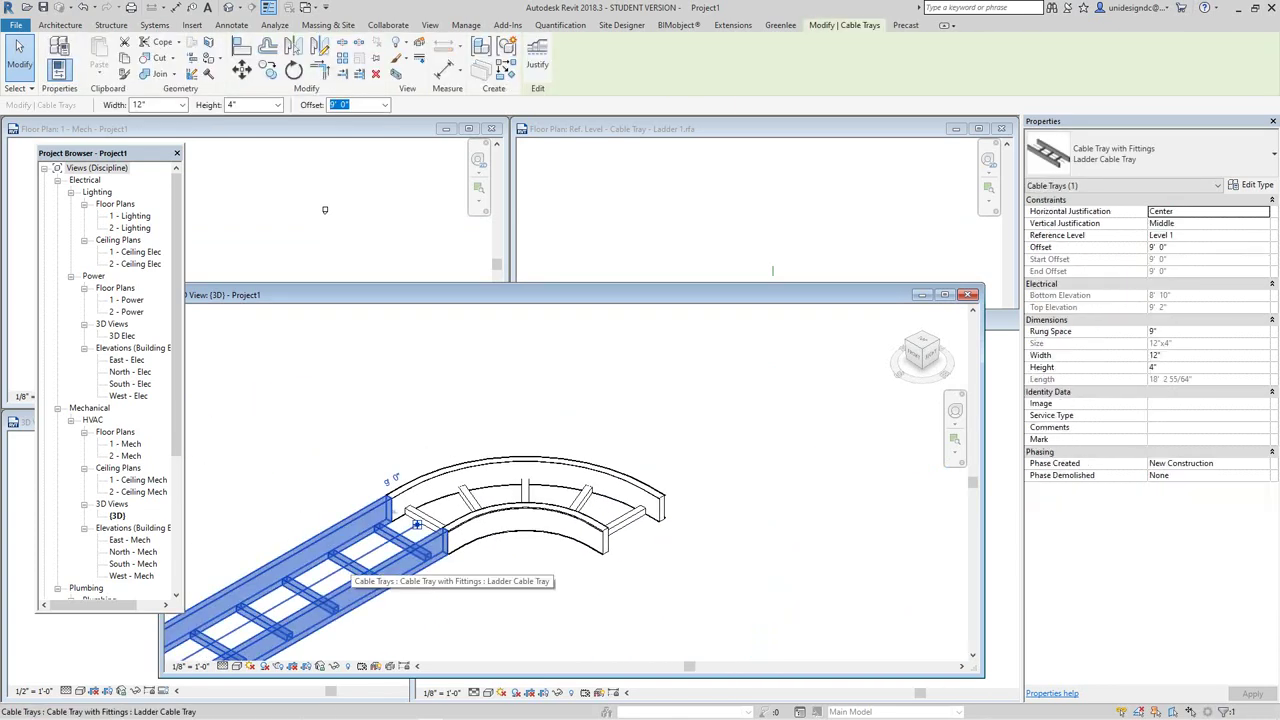
pyautogui.press('Delete')
# Step: Examine the ladder bend's Thickness property and compare it with the tray cross-section drawing Cbltray.JPG in Photos
pyautogui.click(470, 528)
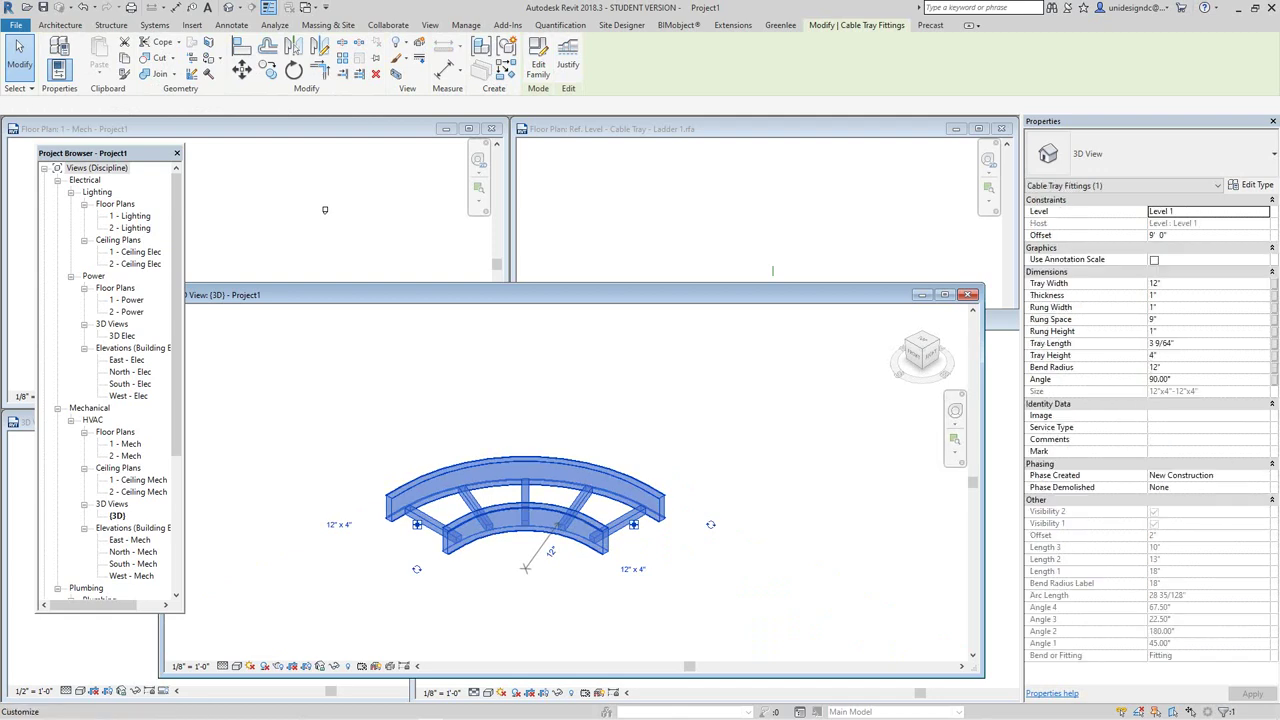
pyautogui.click(1153, 295)
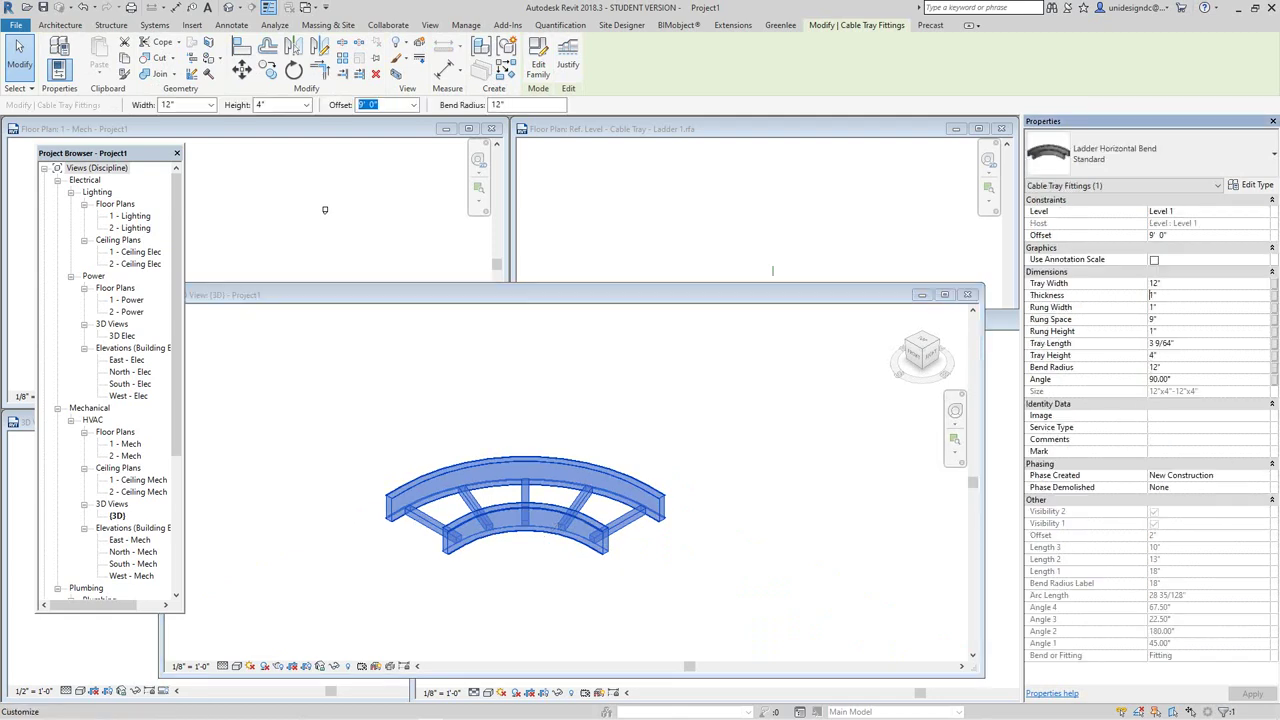
pyautogui.moveTo(1149, 295); pyautogui.dragTo(1154, 295)
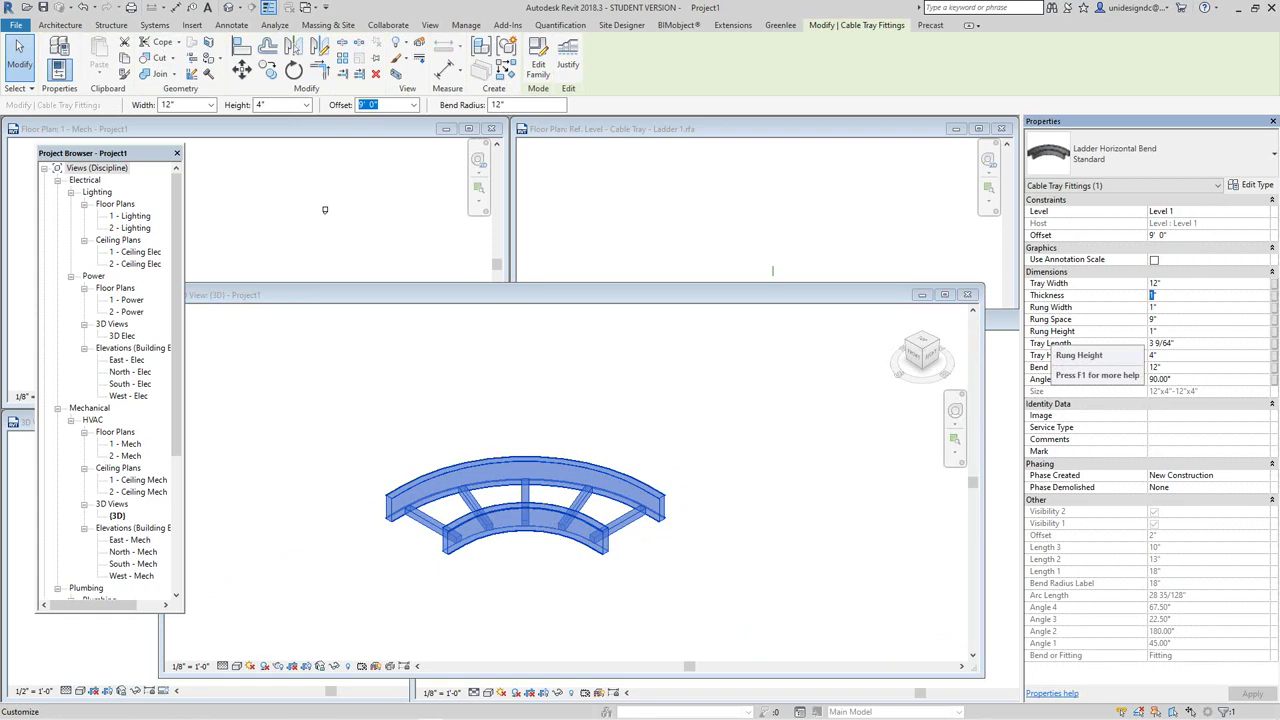
pyautogui.moveTo(308, 714)
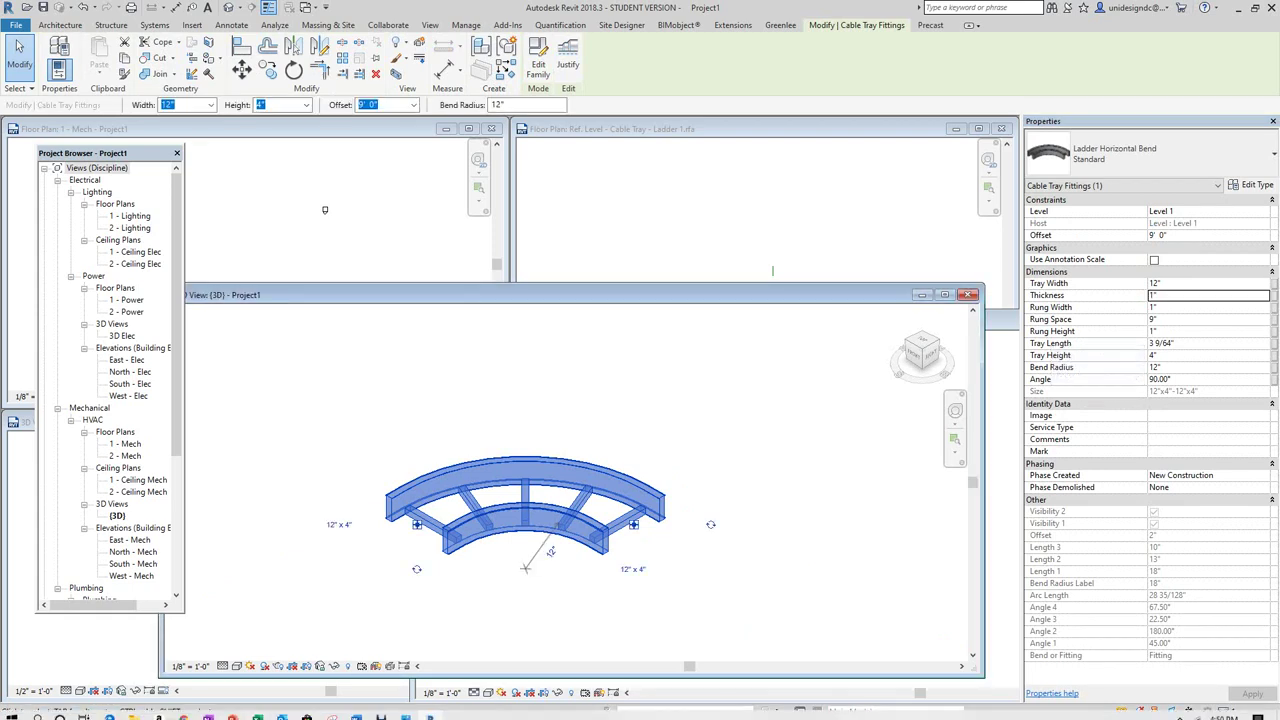
pyautogui.click(406, 710)
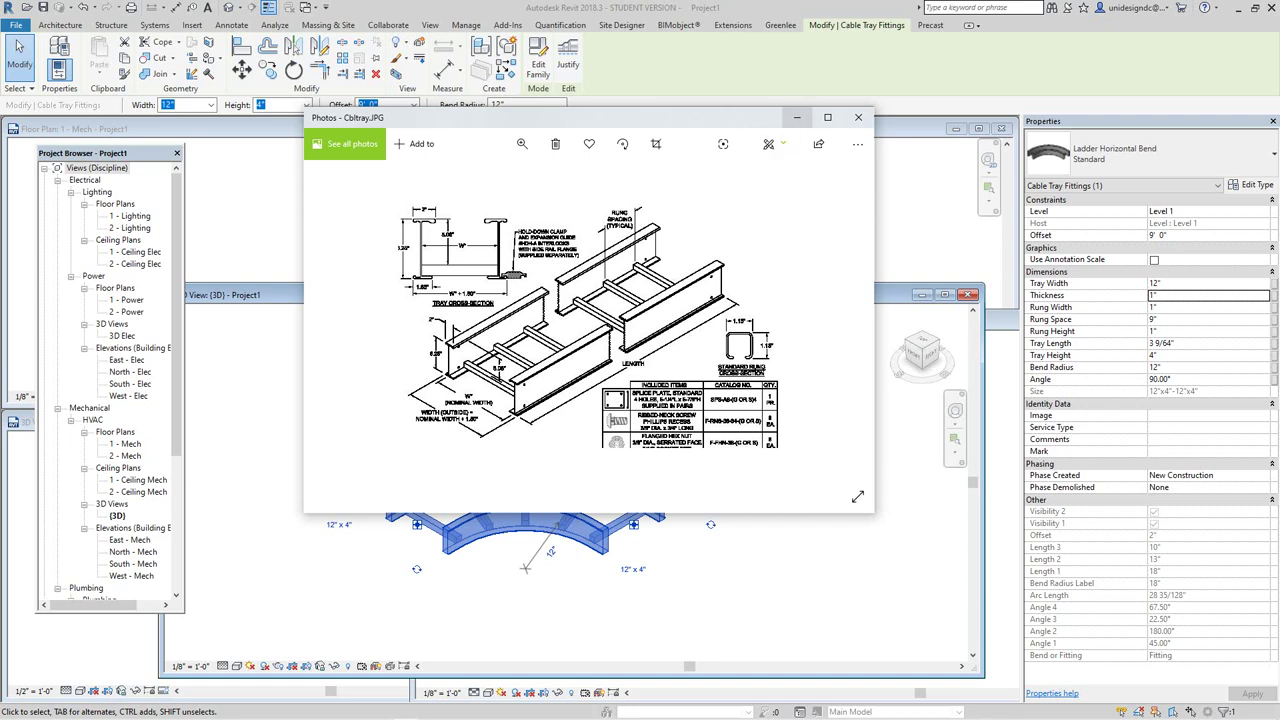
pyautogui.click(797, 117)
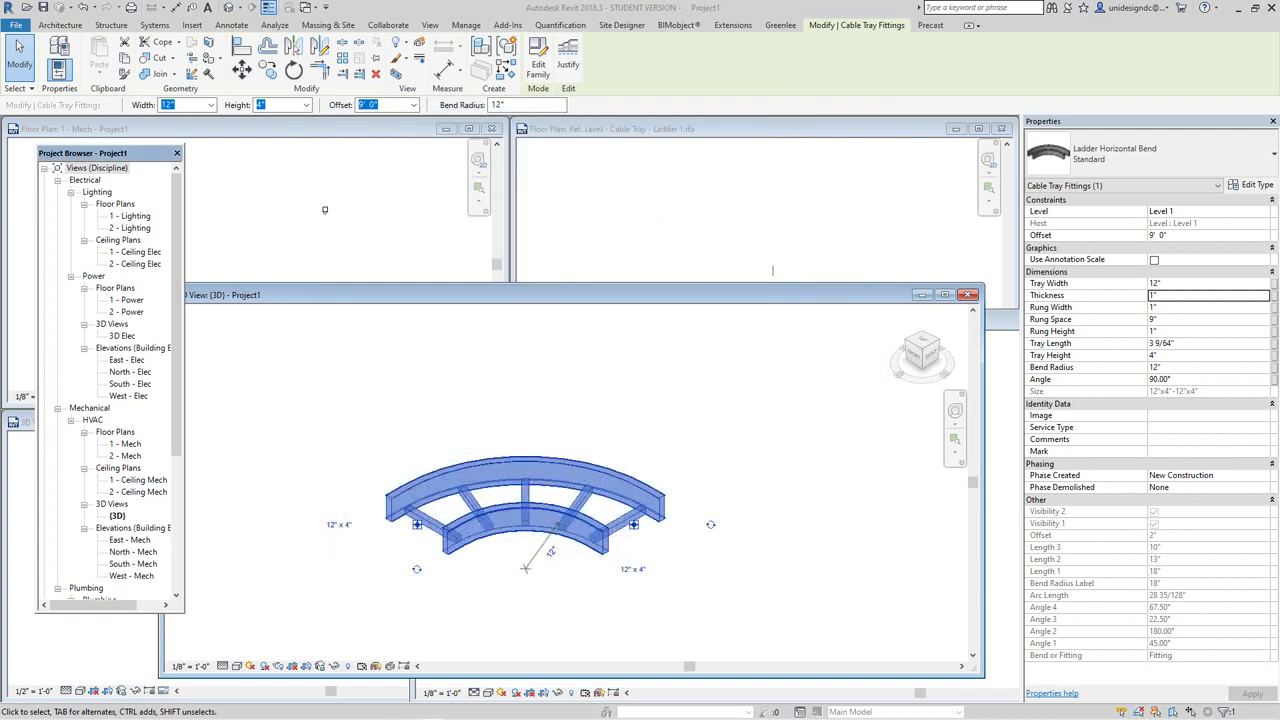
# Step: Set the Thickness of the ladder horizontal bend to 3/32" and apply it
pyautogui.click(640, 420)
pyautogui.click(590, 473)
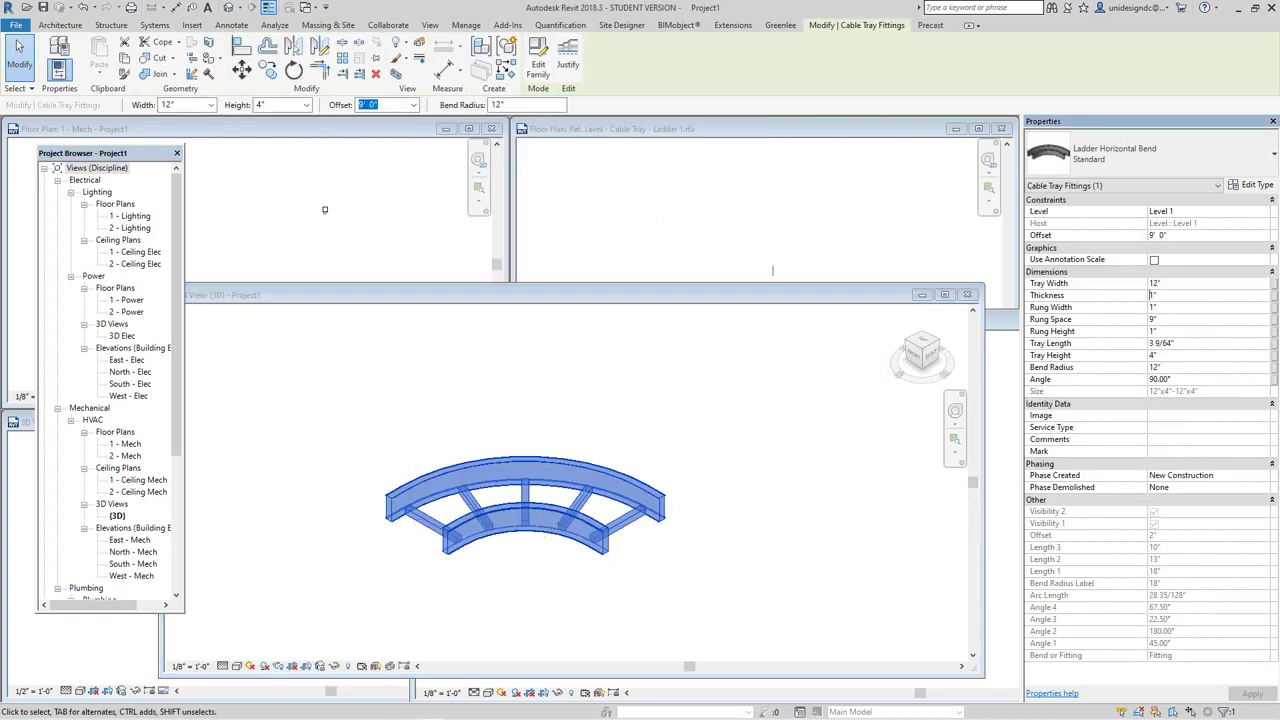
pyautogui.click(1152, 295)
pyautogui.write('3')
pyautogui.write('32')
pyautogui.press('BackSpace')
pyautogui.press('BackSpace')
pyautogui.press('BackSpace')
pyautogui.write('3/32')
pyautogui.click(1252, 693)
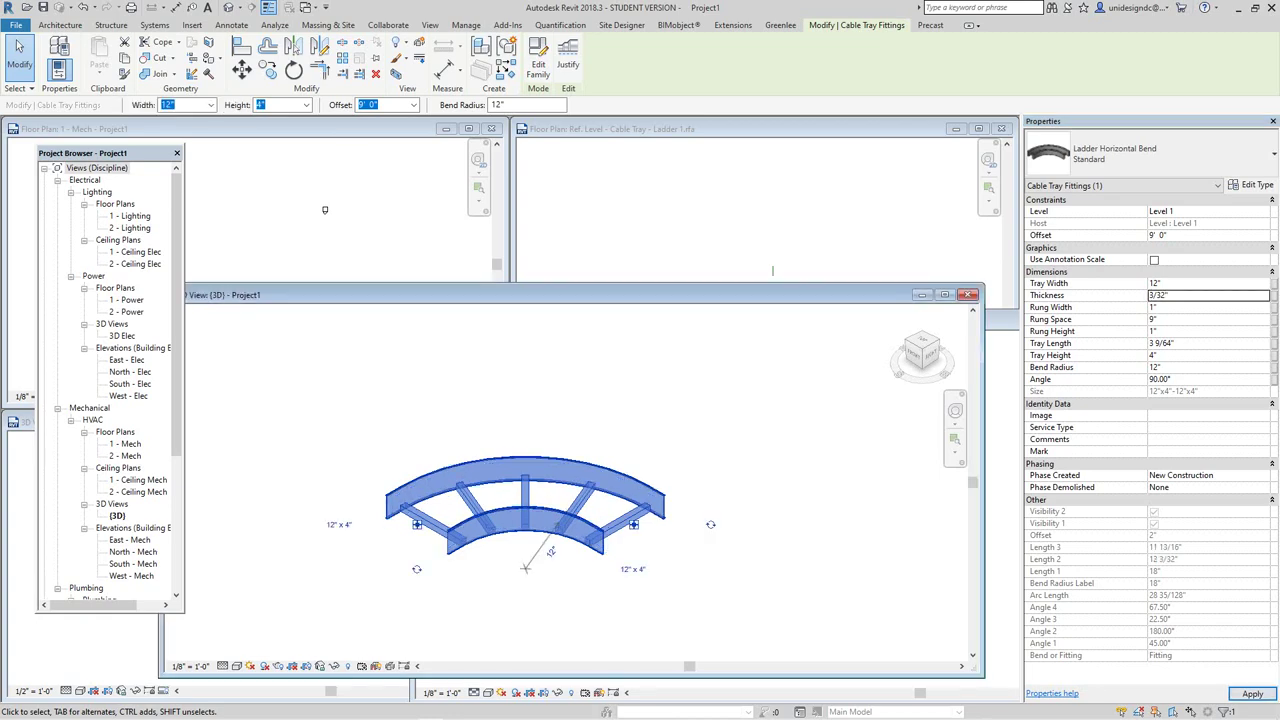
pyautogui.press('Escape')
# Step: Inspect the bend's side rails up close and compare their shape with the Cbltray.JPG drawing in Photos
pyautogui.scroll(5, 650, 509)
pyautogui.scroll(-5, 692, 511)
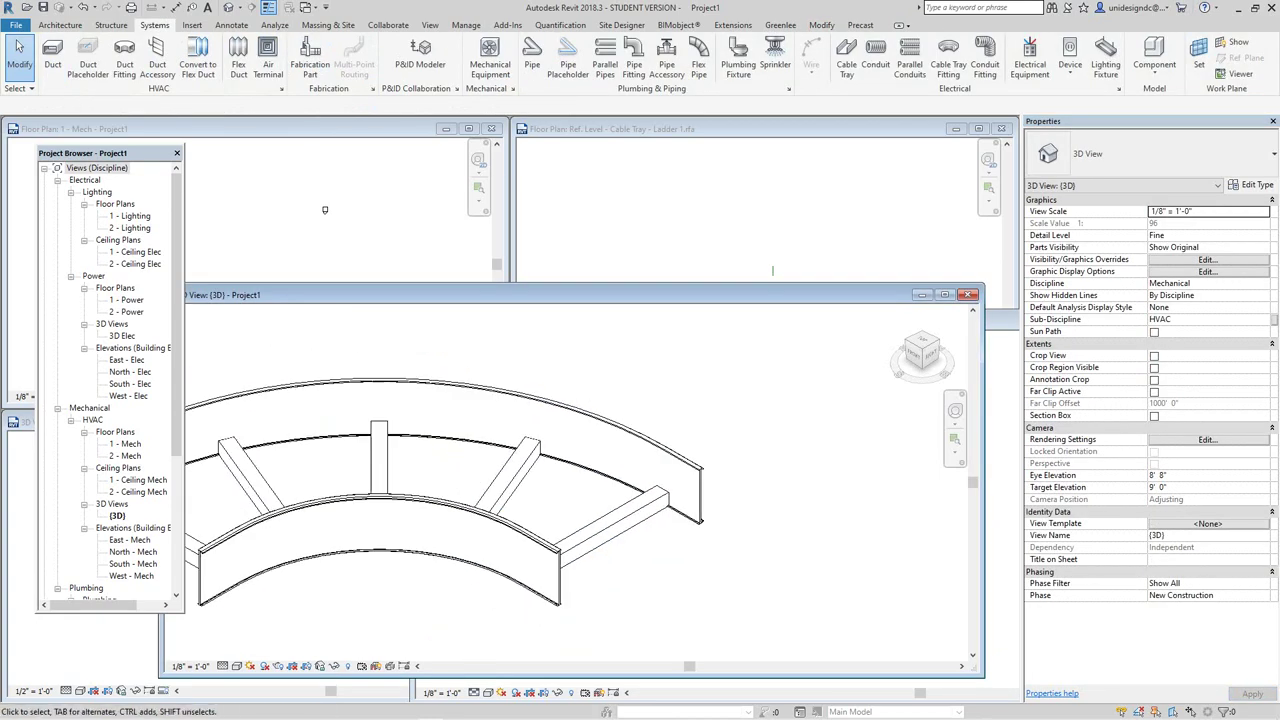
pyautogui.scroll(-2, 675, 525)
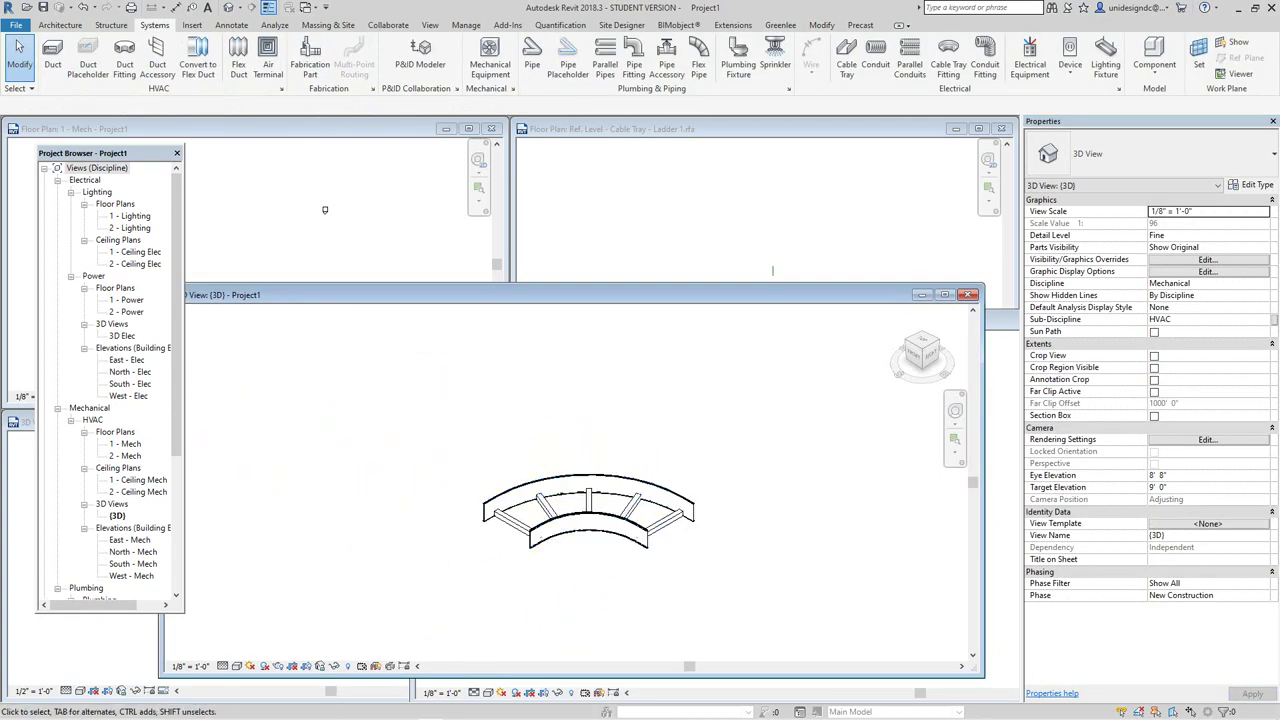
pyautogui.scroll(-2, 695, 490)
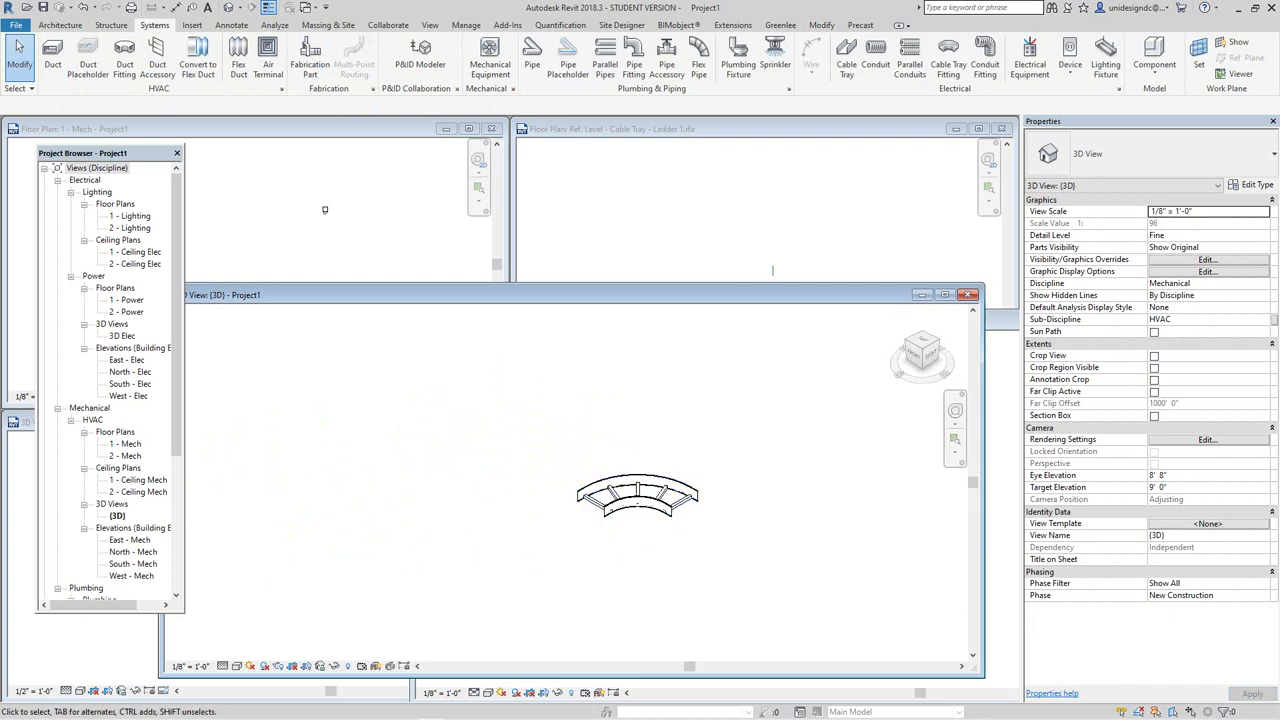
pyautogui.moveTo(430, 716)
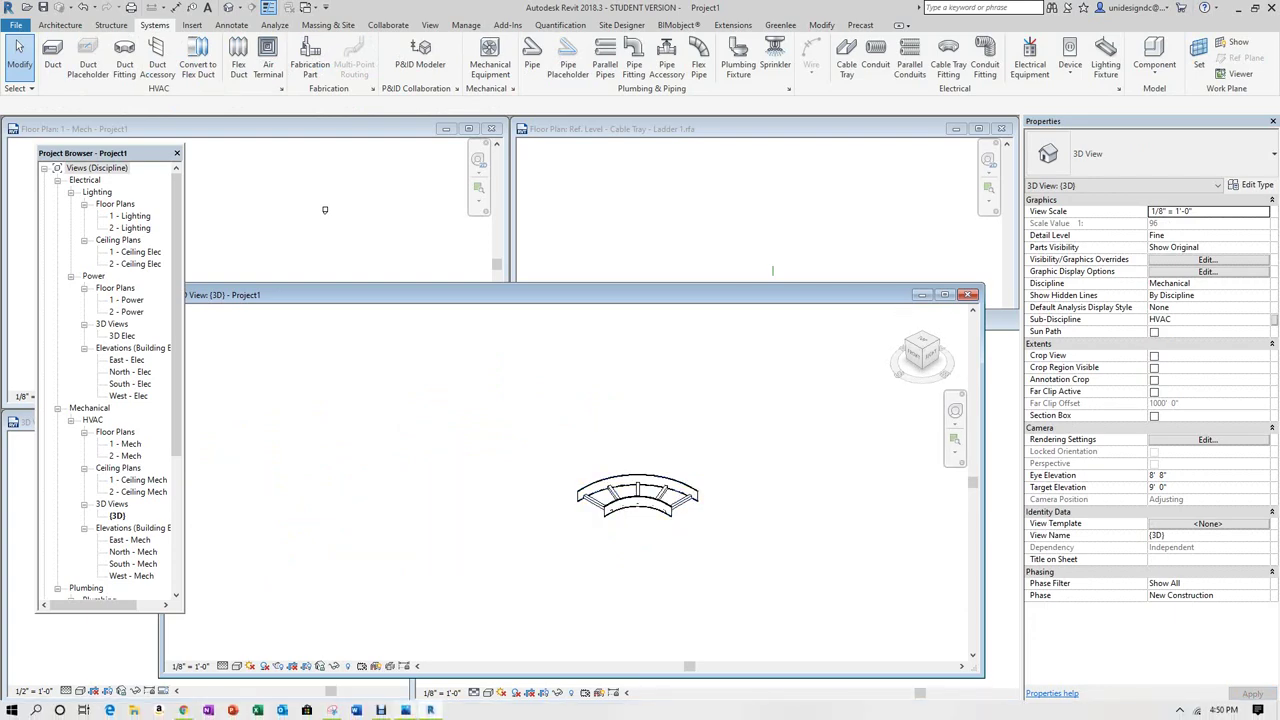
pyautogui.click(453, 609)
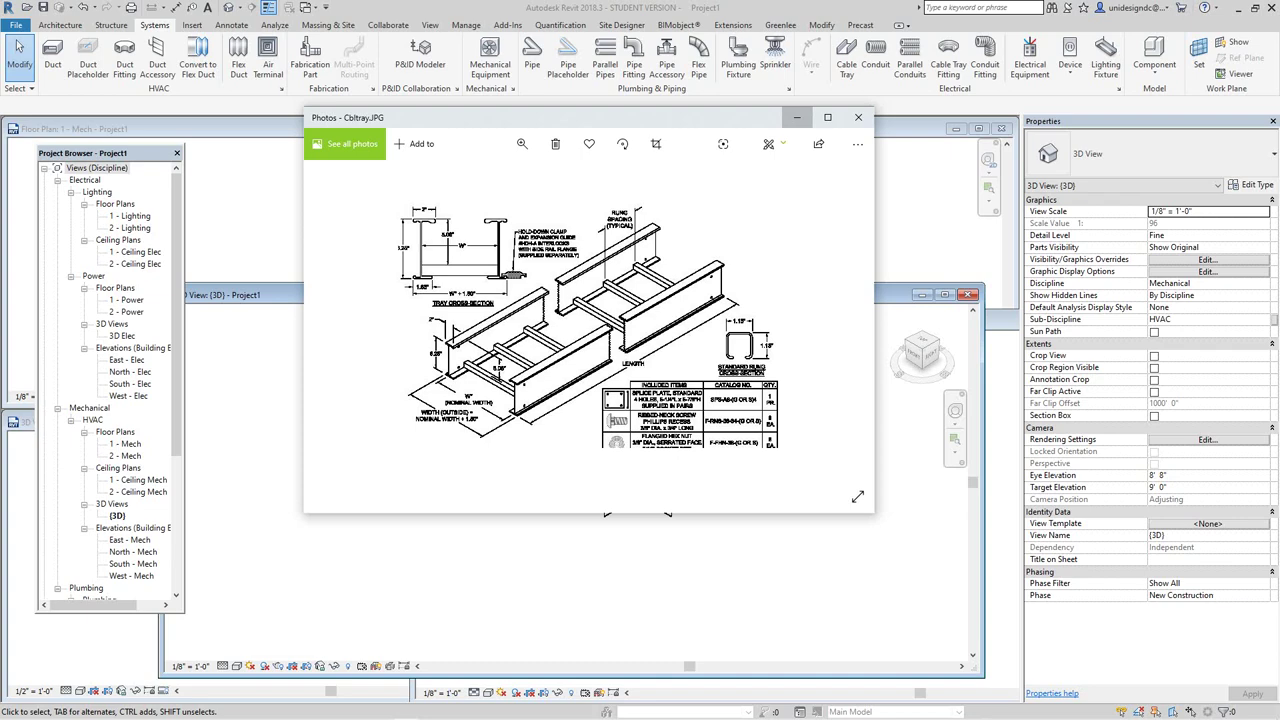
pyautogui.click(797, 118)
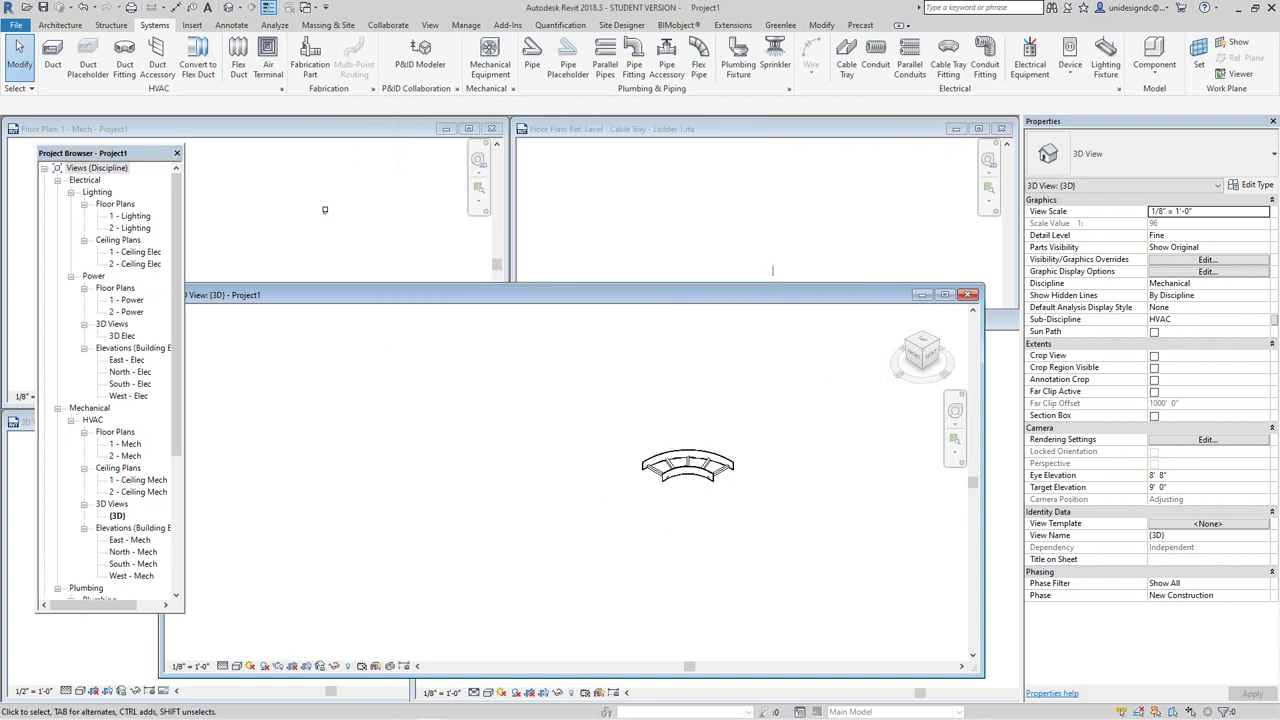
# Step: Switch to the Cable Tray - Ladder 1 profile view, tile all open view windows and zoom them to fit
pyautogui.click(772, 212)
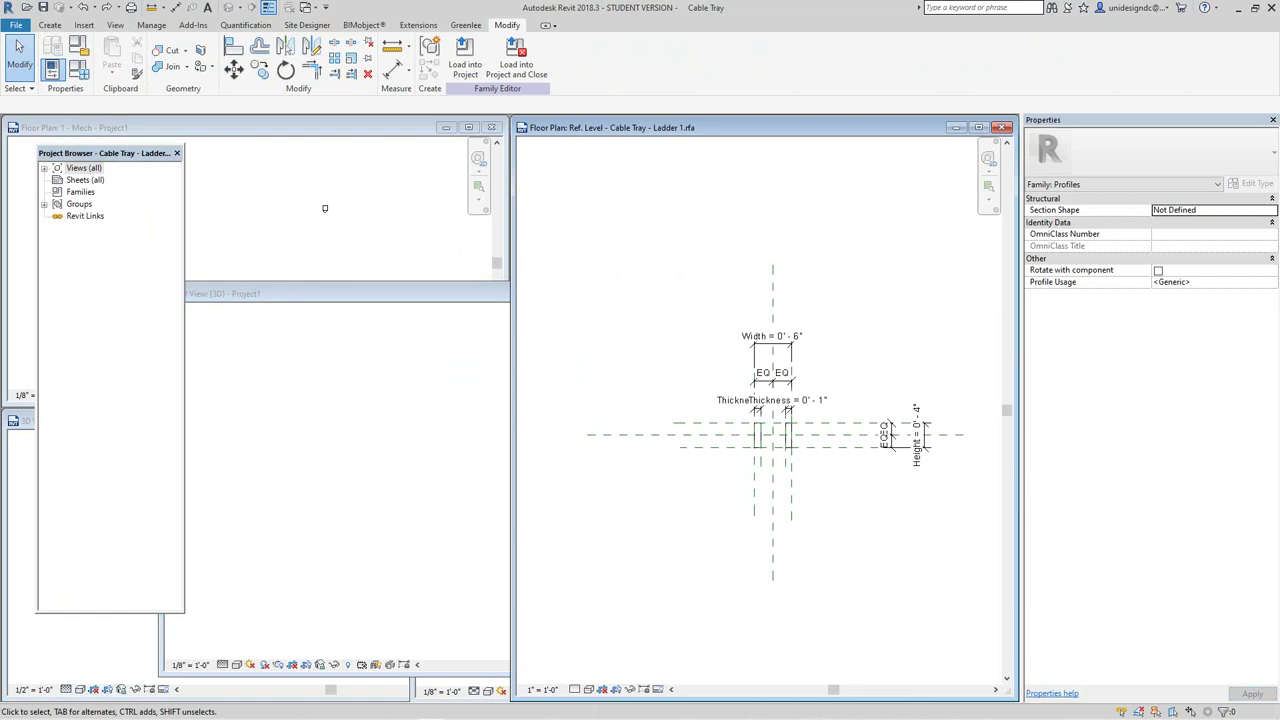
pyautogui.scroll(-1, 575, 412)
pyautogui.scroll(1, 575, 412)
pyautogui.scroll(-1, 575, 412)
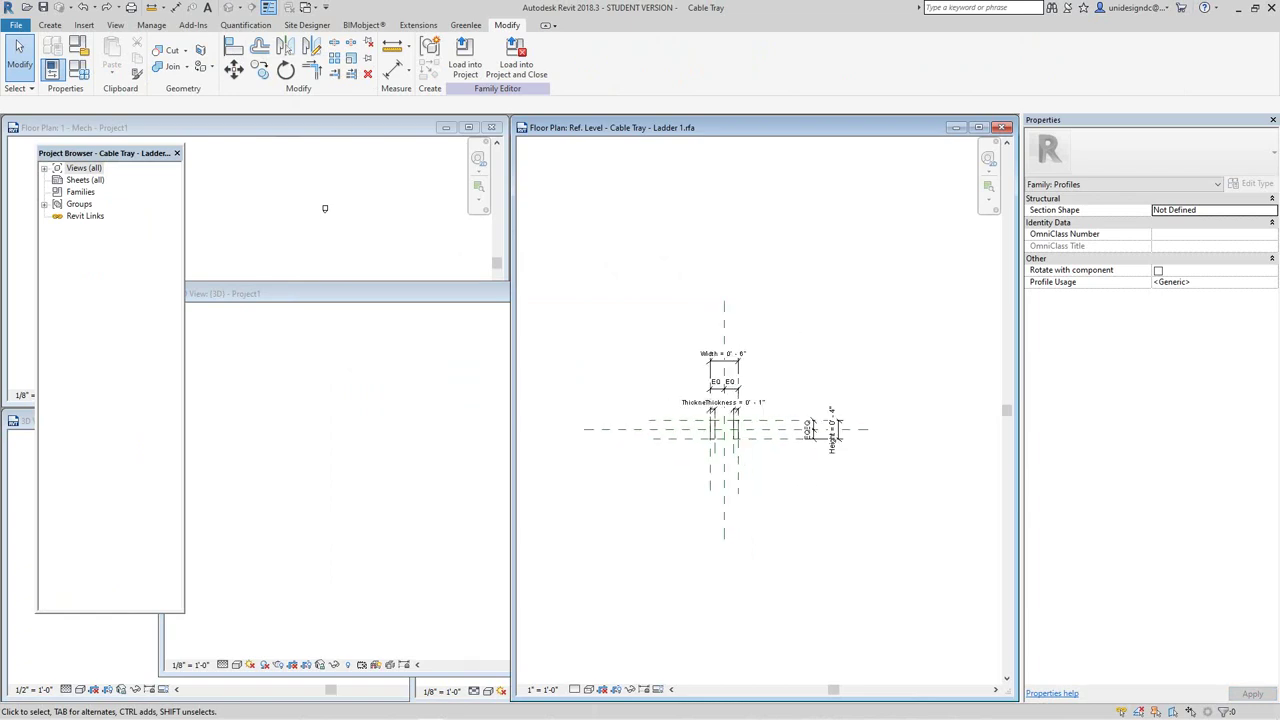
pyautogui.scroll(-1, 580, 415)
pyautogui.scroll(-1, 657, 426)
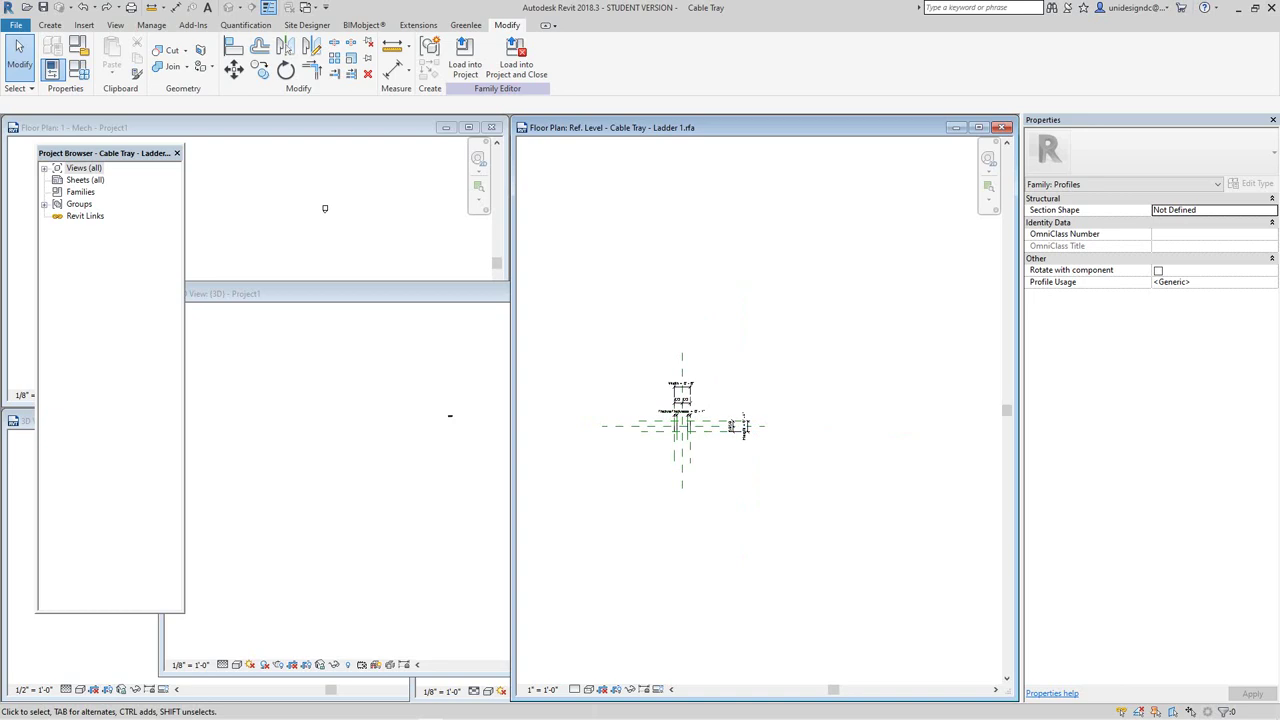
pyautogui.press('w')
pyautogui.press('t')
pyautogui.press('z')
pyautogui.press('a')
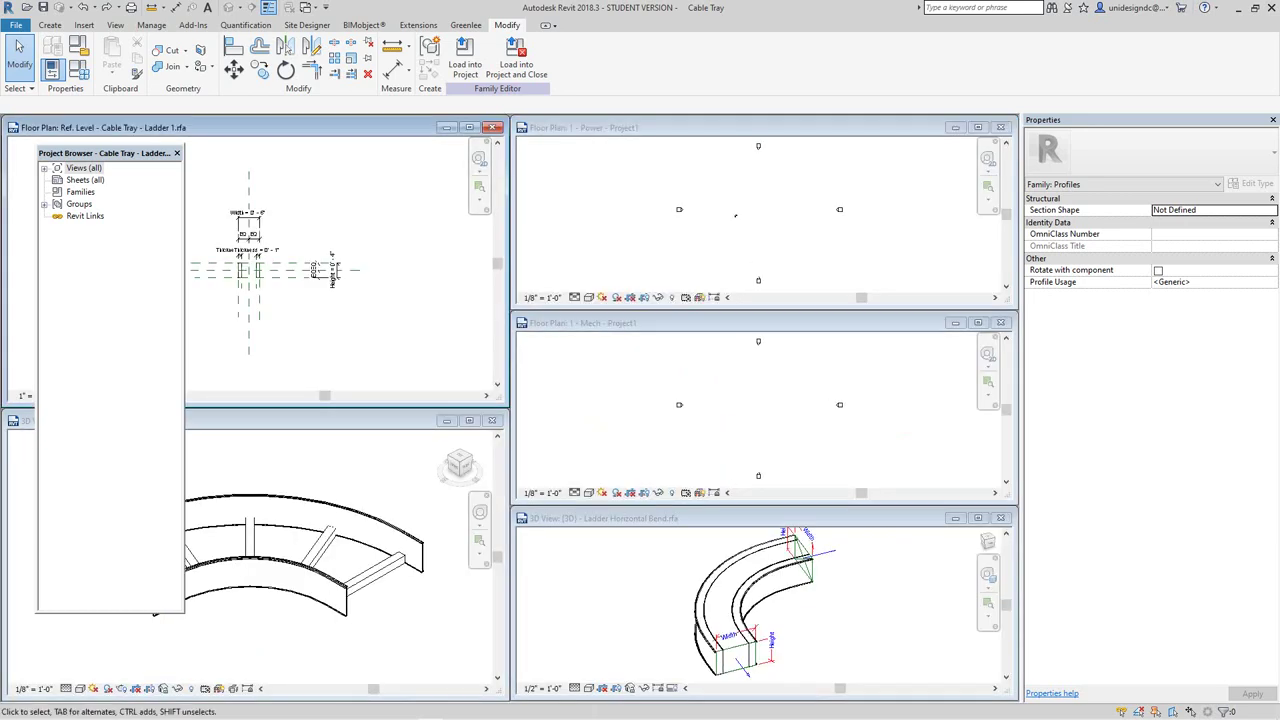
# Step: Close the Cable Tray - Ladder 1.rfa profile family without saving its changes
pyautogui.scroll(-2, 726, 620)
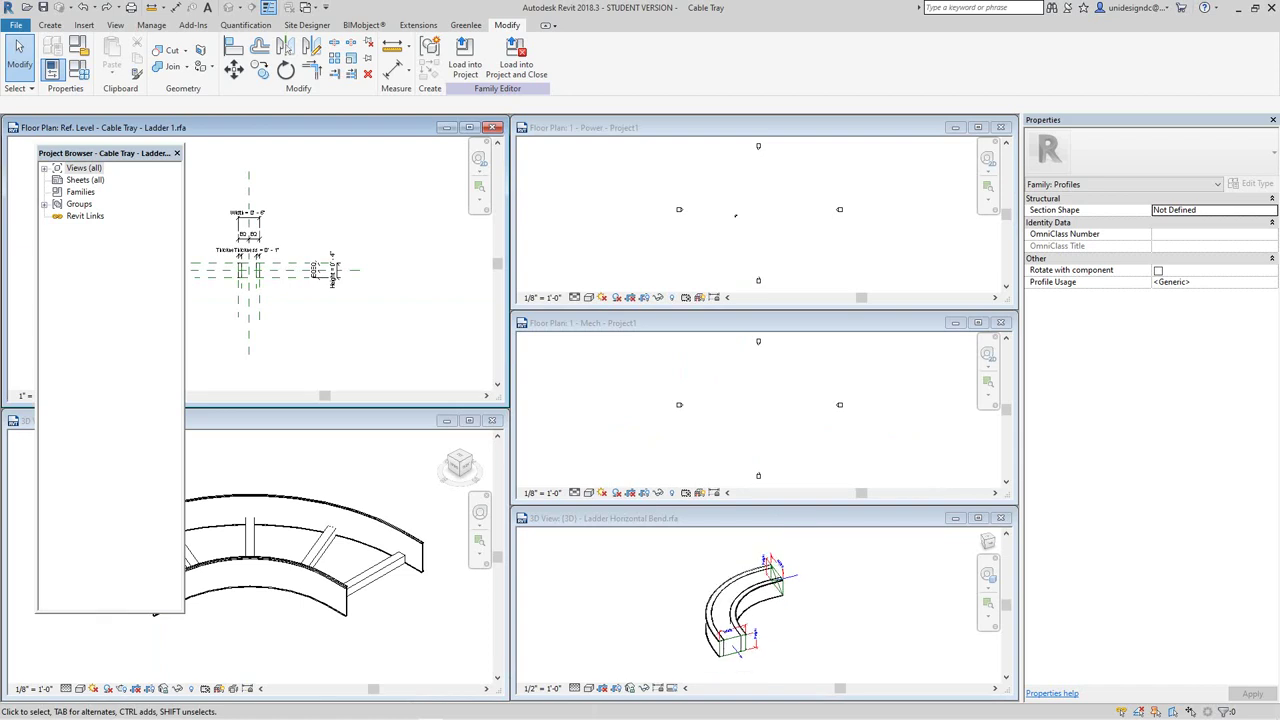
pyautogui.scroll(4, 318, 323)
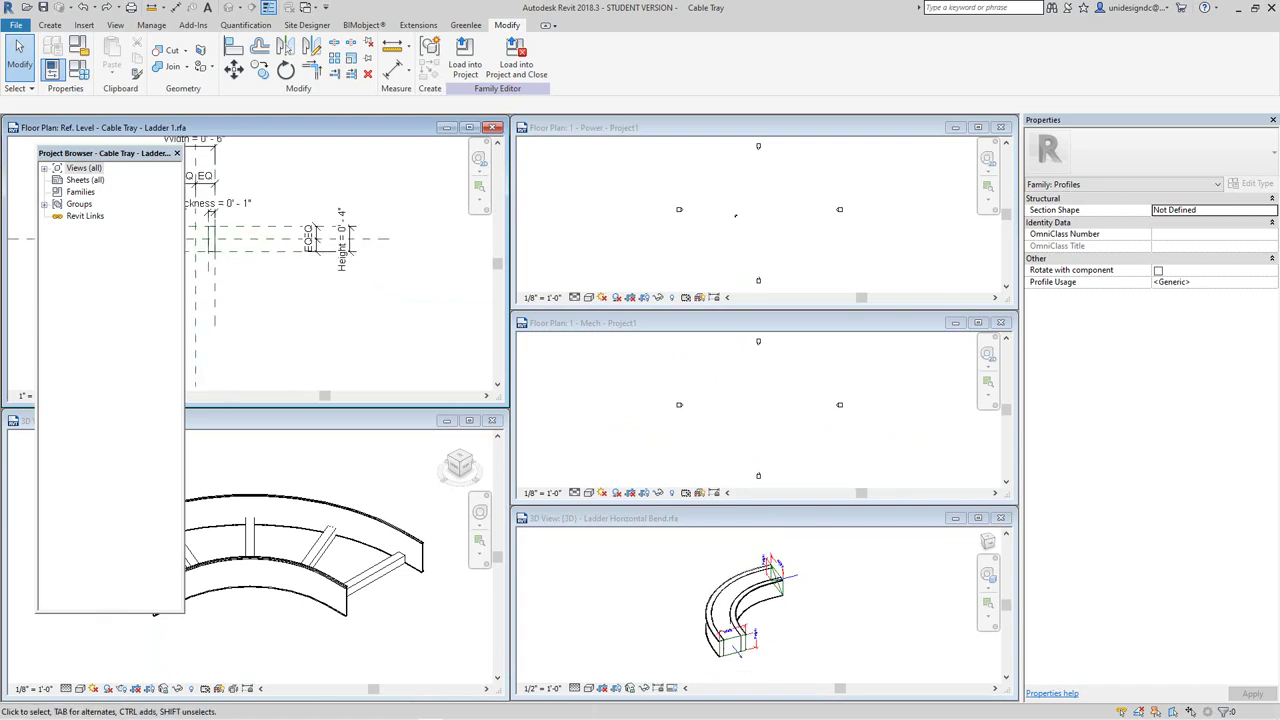
pyautogui.scroll(-1, 330, 298)
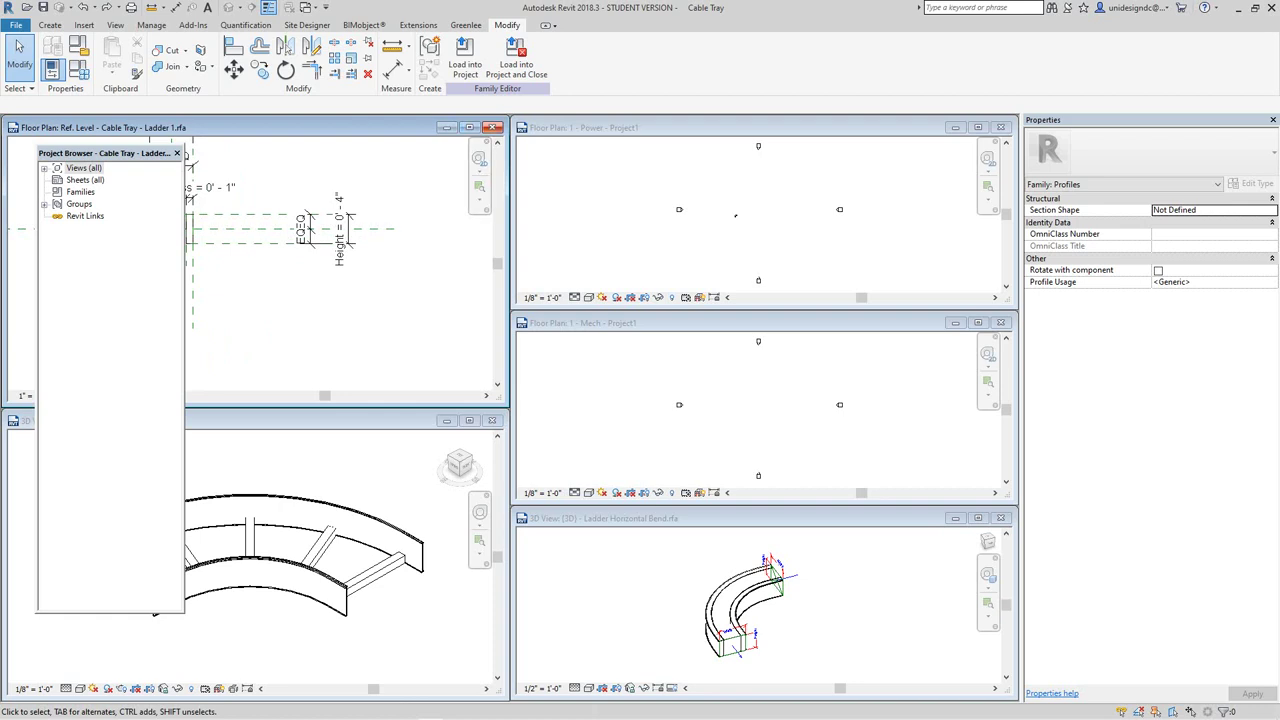
pyautogui.click(493, 127)
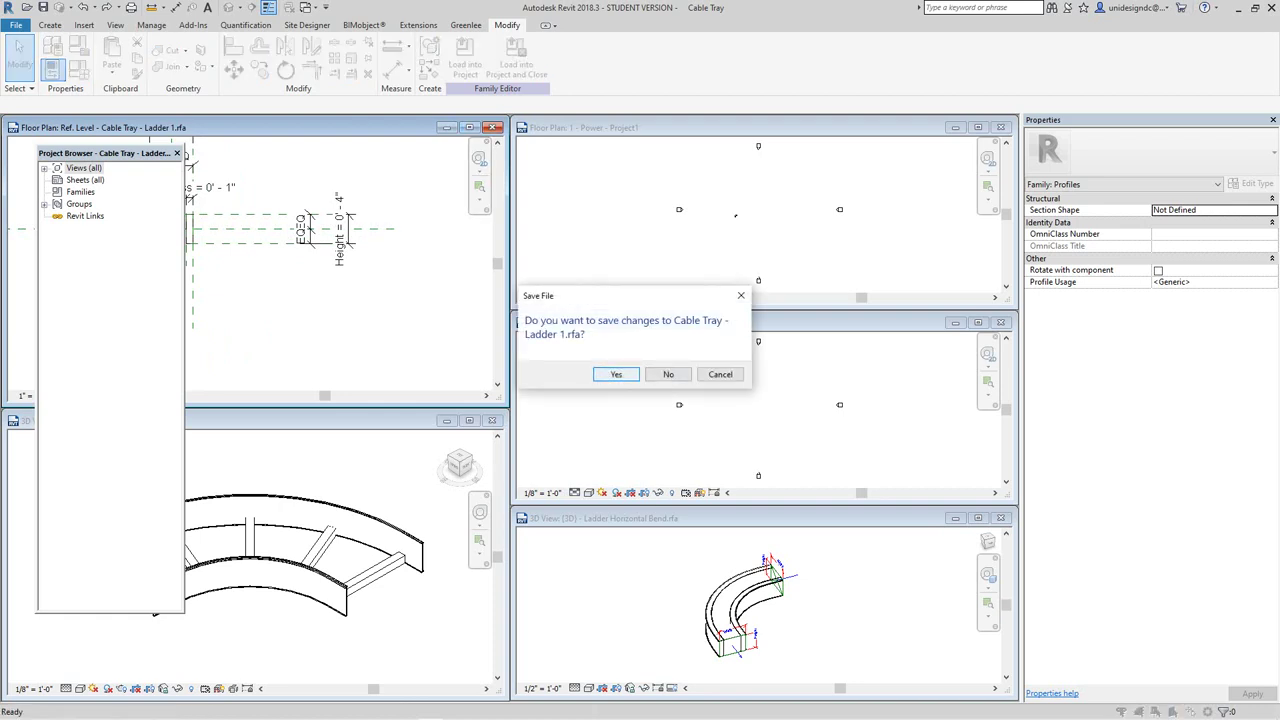
pyautogui.click(668, 374)
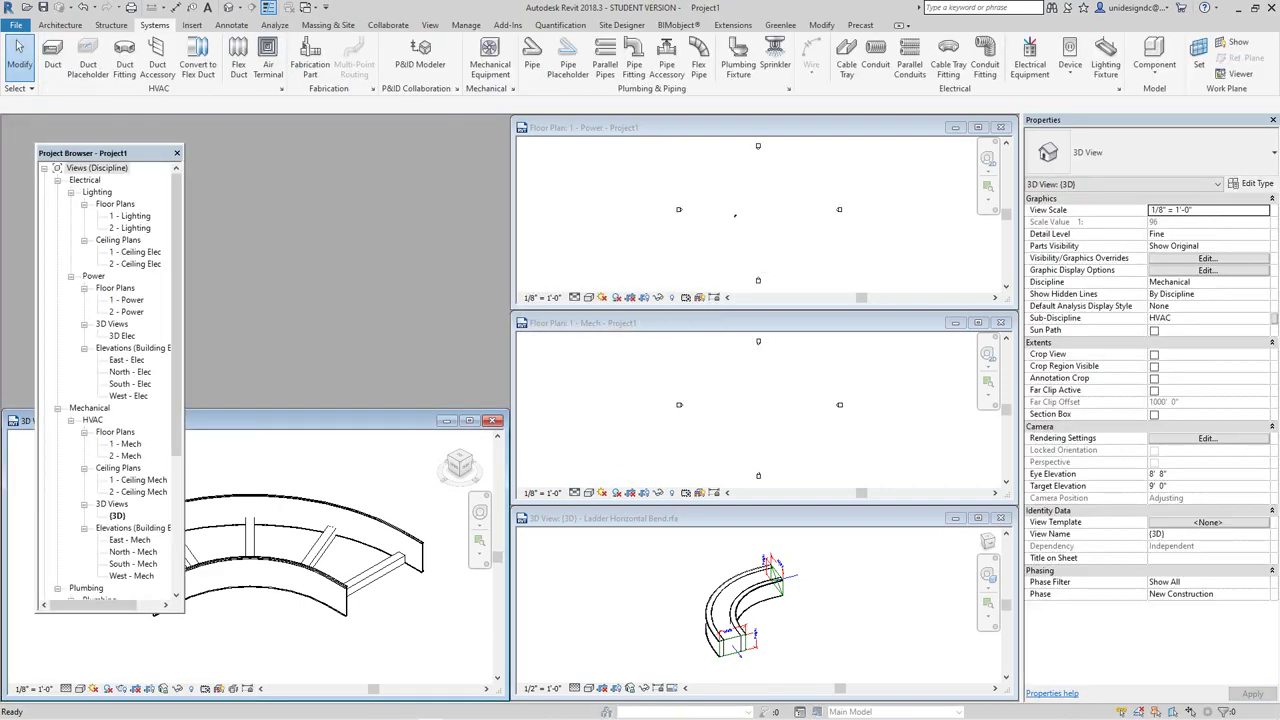
# Step: Enlarge the project's 3D view window upward and bring the whole ladder bend into view
pyautogui.scroll(1, 276, 478)
pyautogui.moveTo(290, 410); pyautogui.dragTo(290, 177)
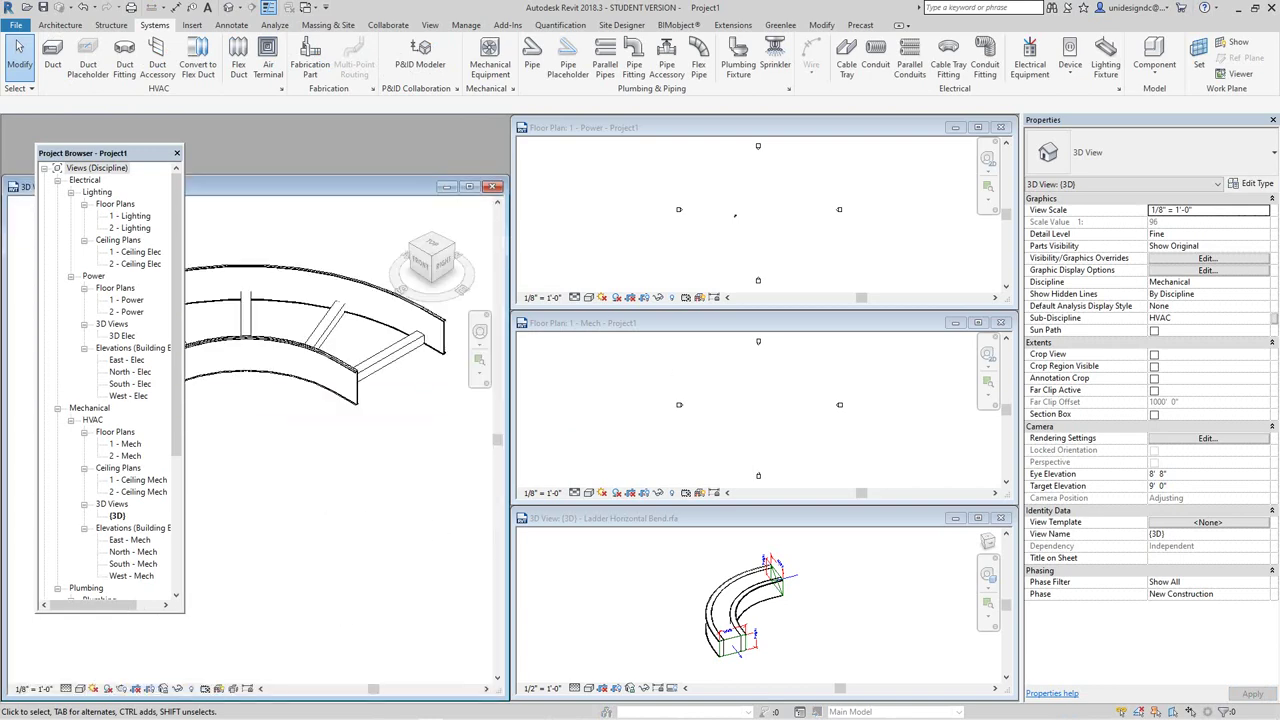
pyautogui.scroll(-1, 300, 395)
pyautogui.moveTo(300, 388); pyautogui.dragTo(362, 490, button='middle')
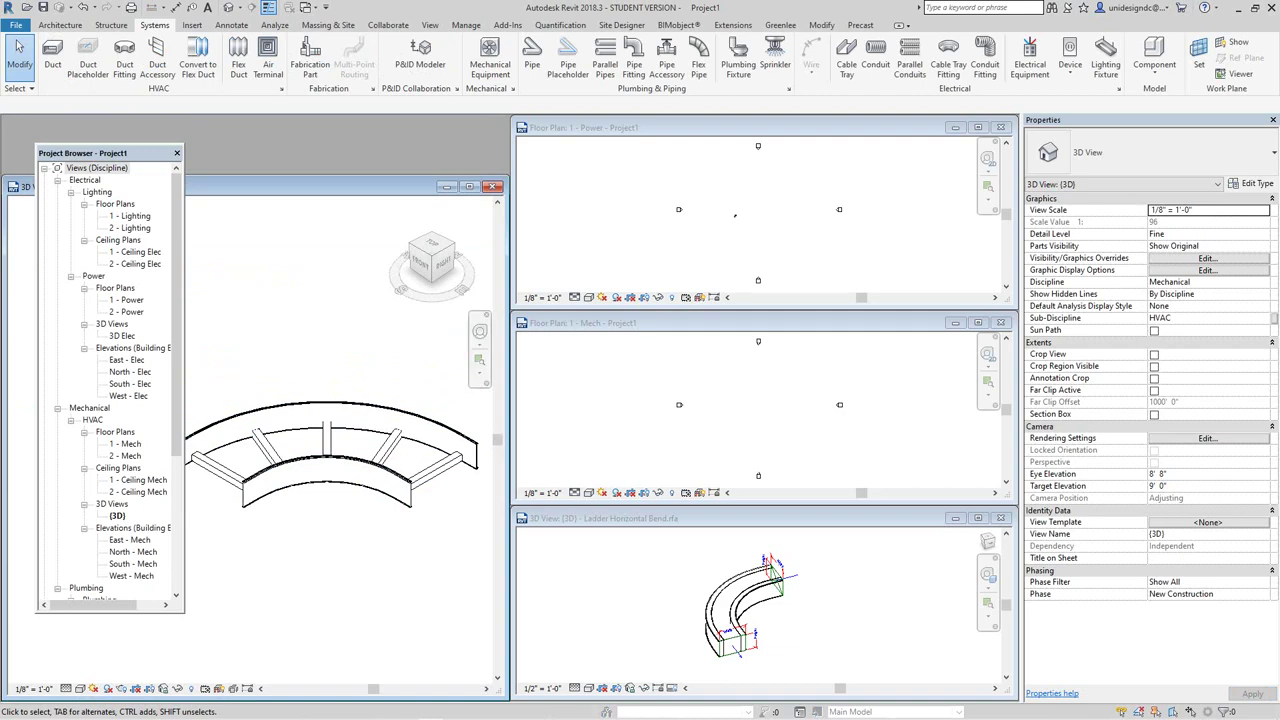
# Step: Maximize the Ladder Horizontal Bend family's 3D view and set its visual style to Wireframe
pyautogui.click(640, 600)
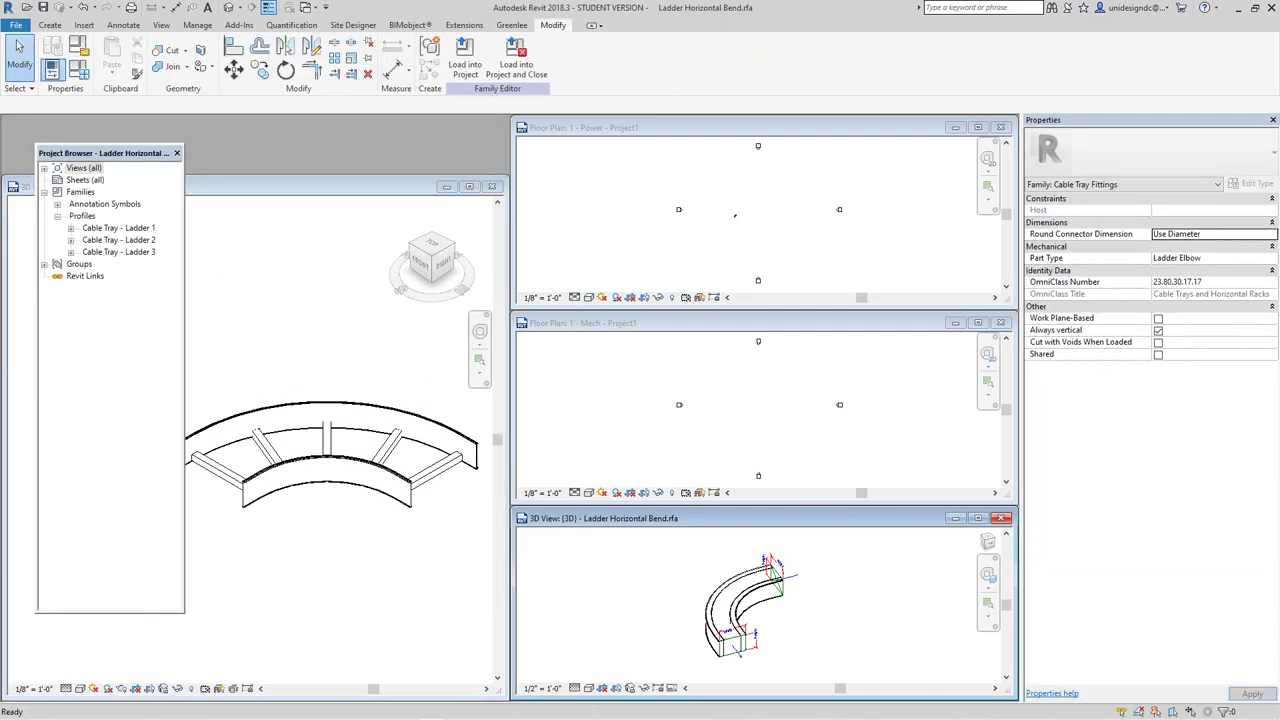
pyautogui.click(978, 518)
pyautogui.scroll(-2, 716, 513)
pyautogui.middleClick(716, 513)
pyautogui.middleClick(716, 513)
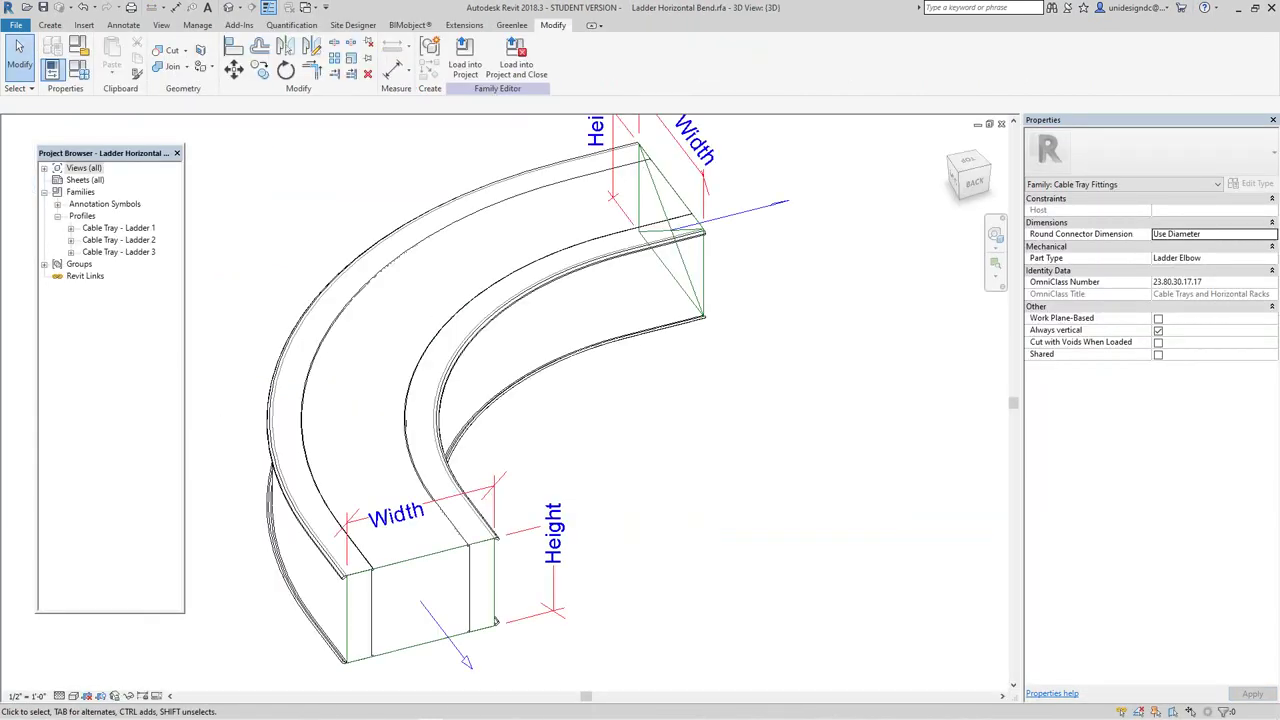
pyautogui.scroll(-1, 512, 530)
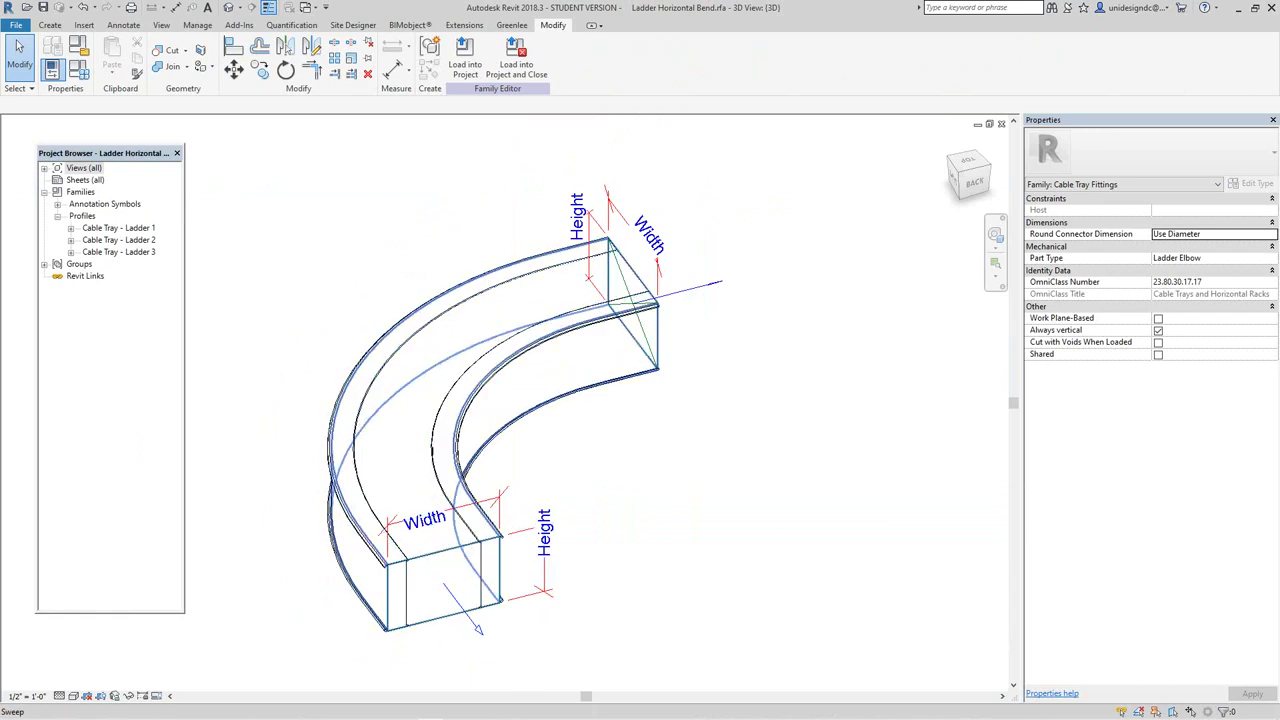
pyautogui.click(73, 695)
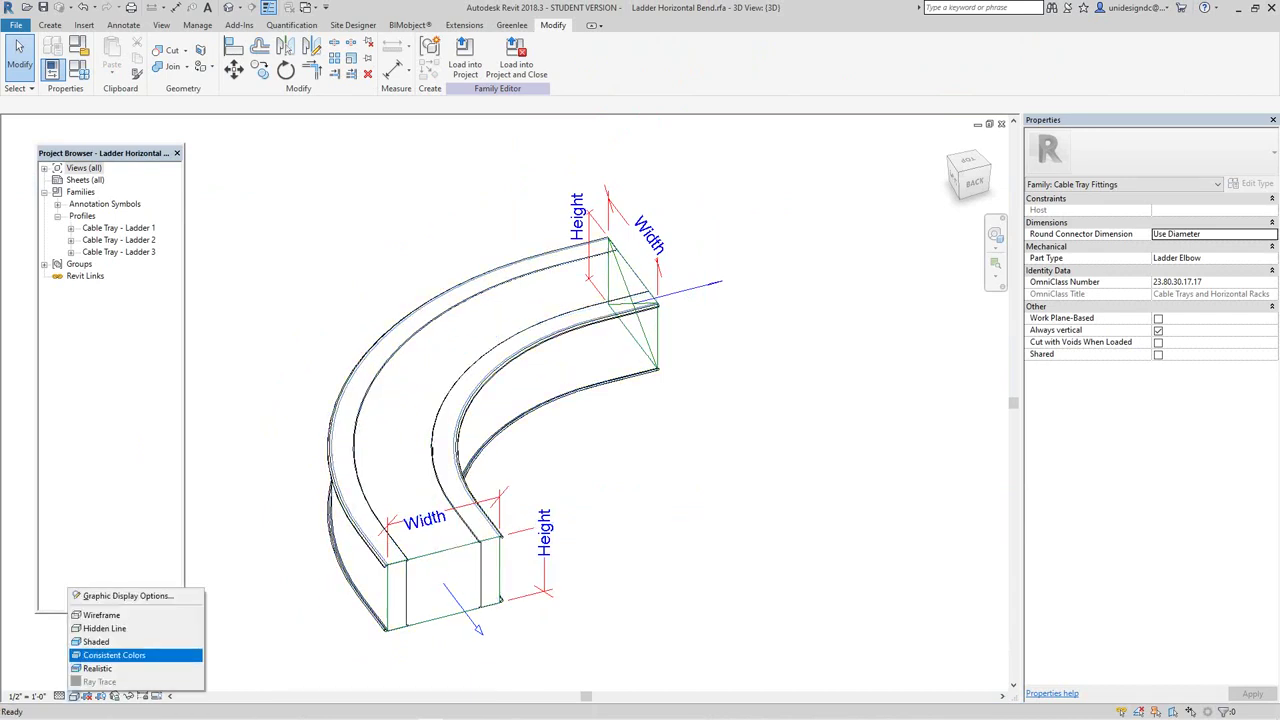
pyautogui.click(100, 615)
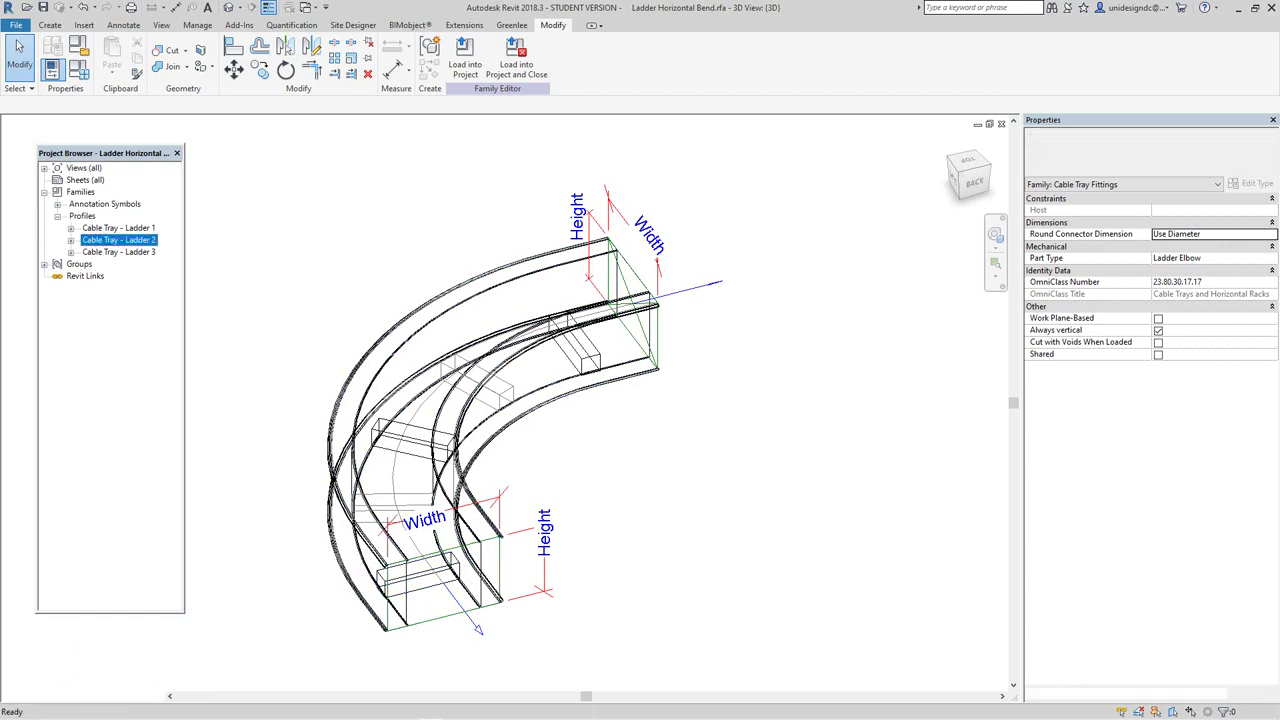
# Step: Open the Cable Tray - Ladder 2 profile family to review its outline, and close it without saving changes
pyautogui.rightClick(100, 240)
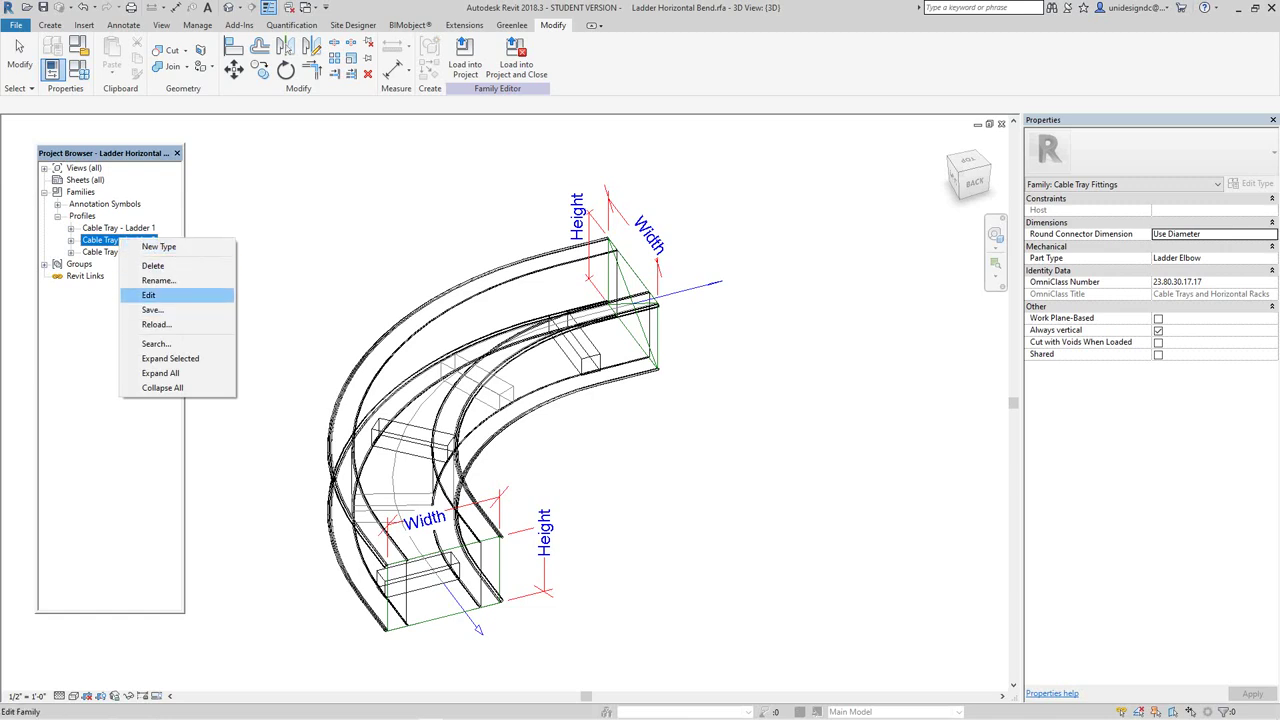
pyautogui.click(148, 295)
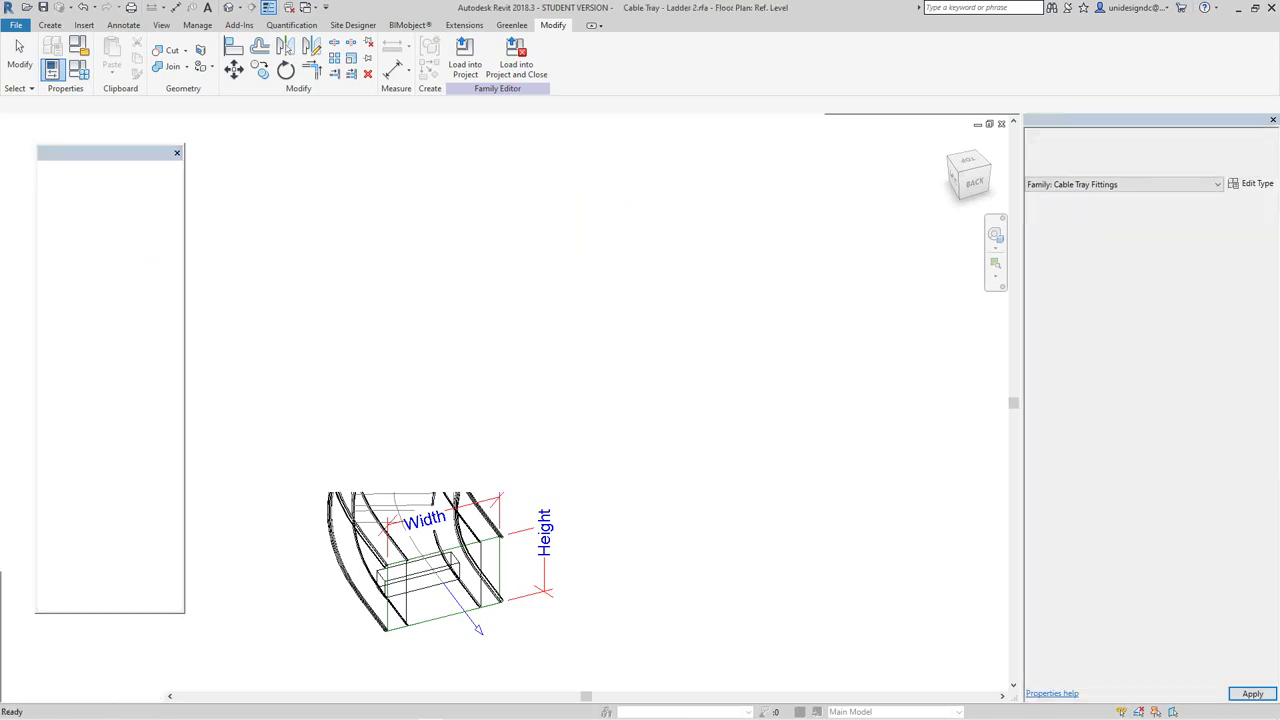
pyautogui.scroll(2, 528, 445)
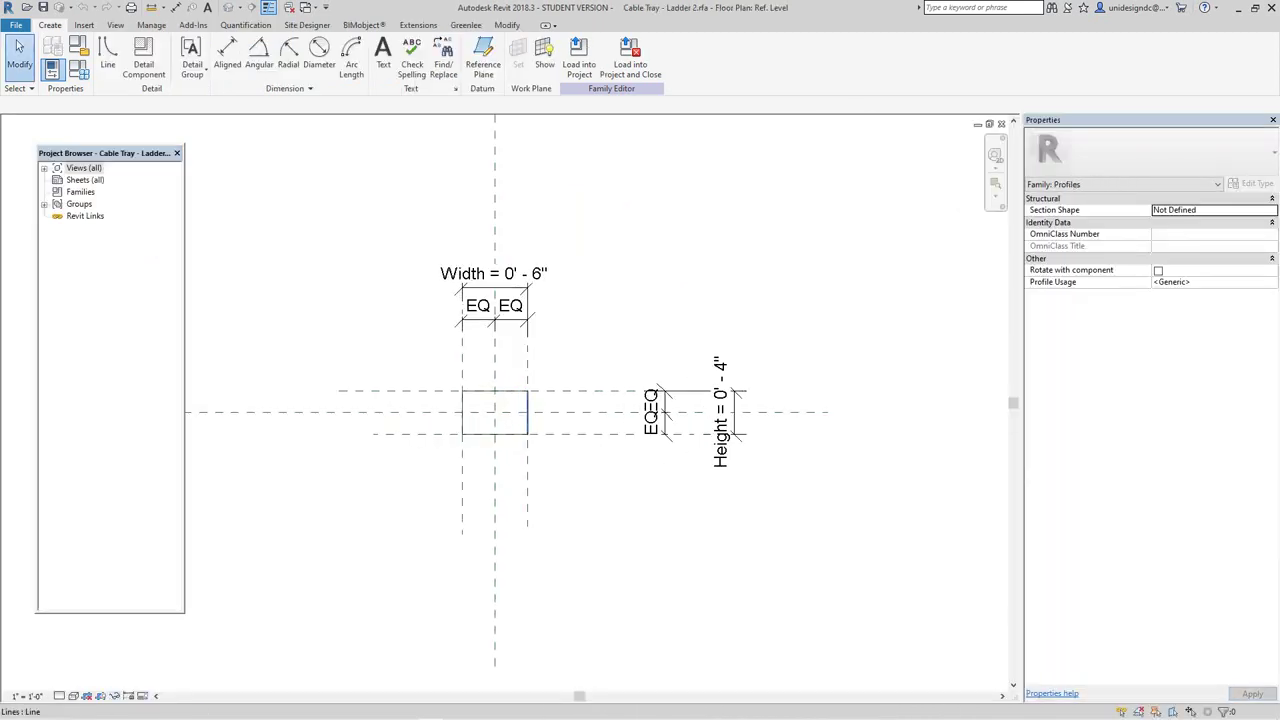
pyautogui.scroll(-2, 525, 441)
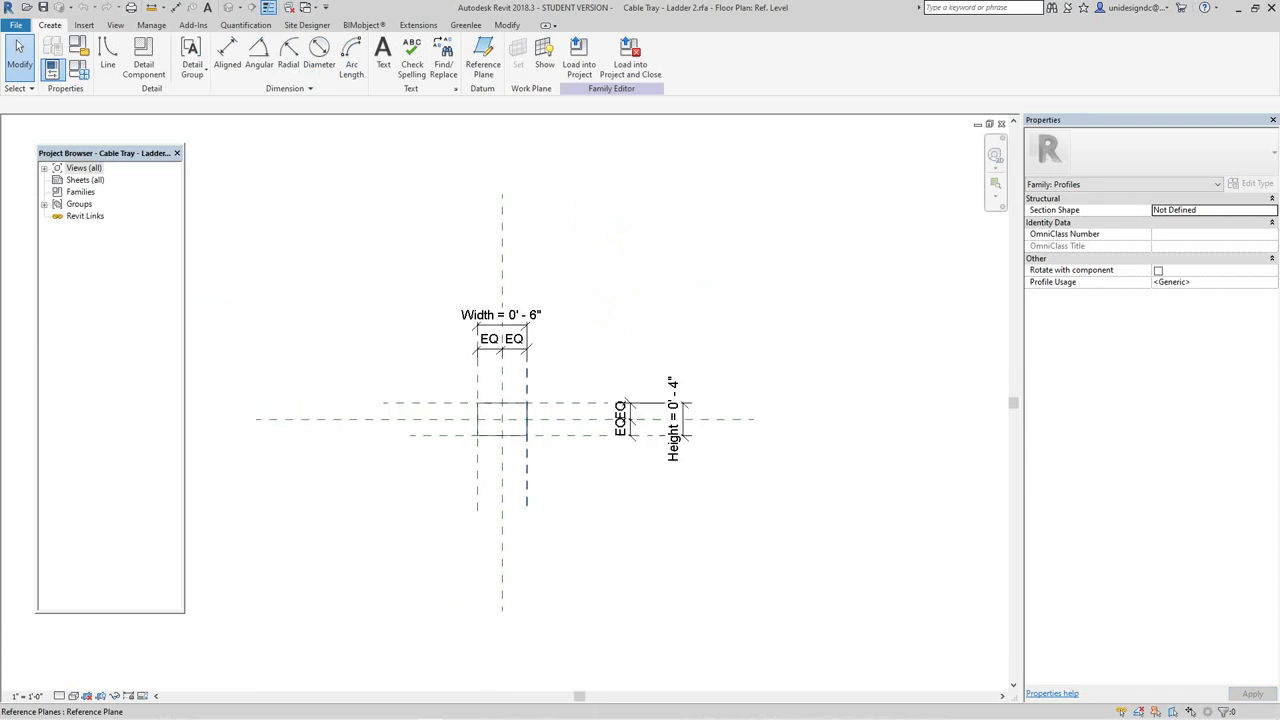
pyautogui.click(1001, 124)
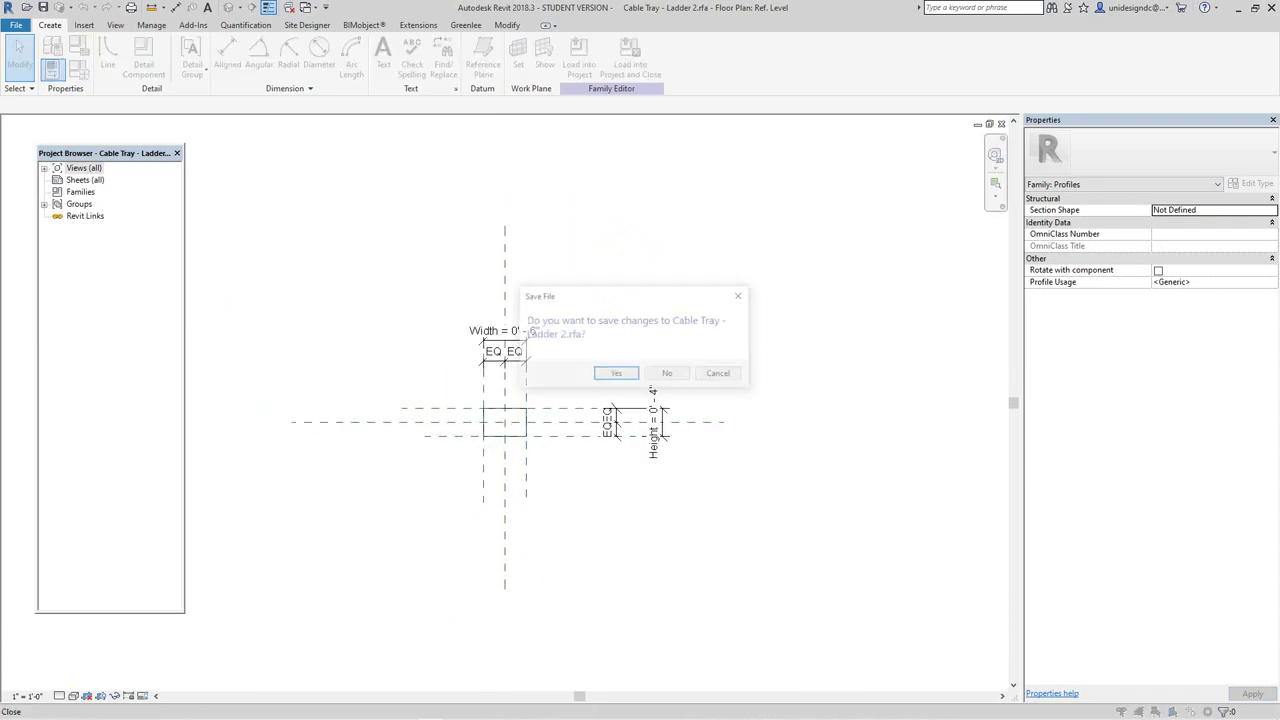
pyautogui.click(668, 374)
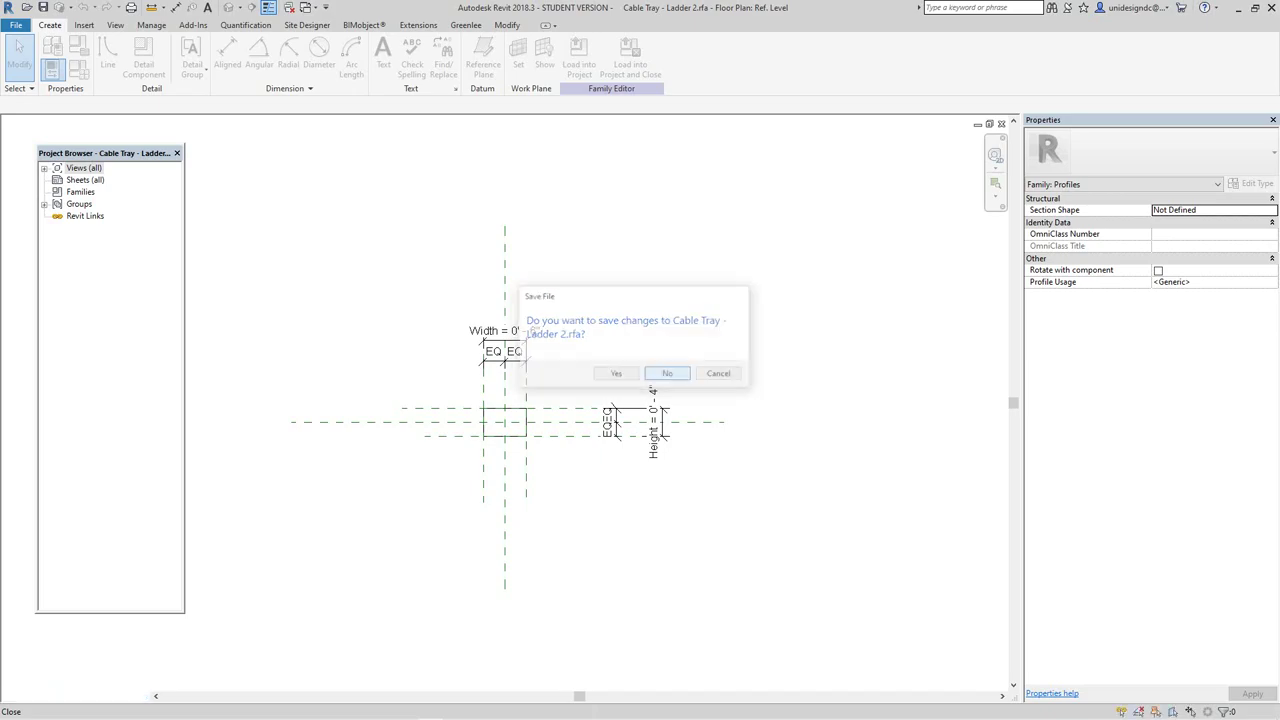
# Step: Reopen the Cable Tray - Ladder 2 profile from the horizontal bend family for another look, and close it again unsaved
pyautogui.scroll(2, 424, 608)
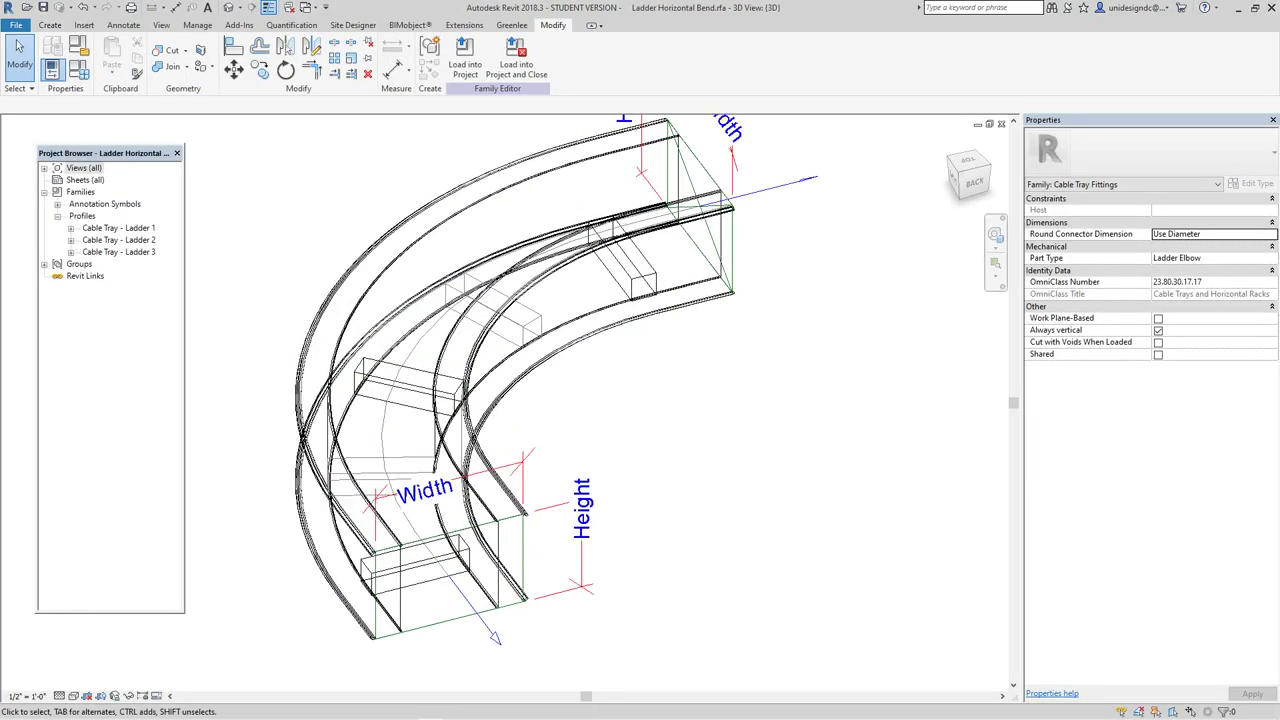
pyautogui.scroll(-2, 424, 608)
pyautogui.moveTo(424, 608); pyautogui.dragTo(613, 534, button='middle')
pyautogui.scroll(-2, 481, 546)
pyautogui.scroll(2, 400, 515)
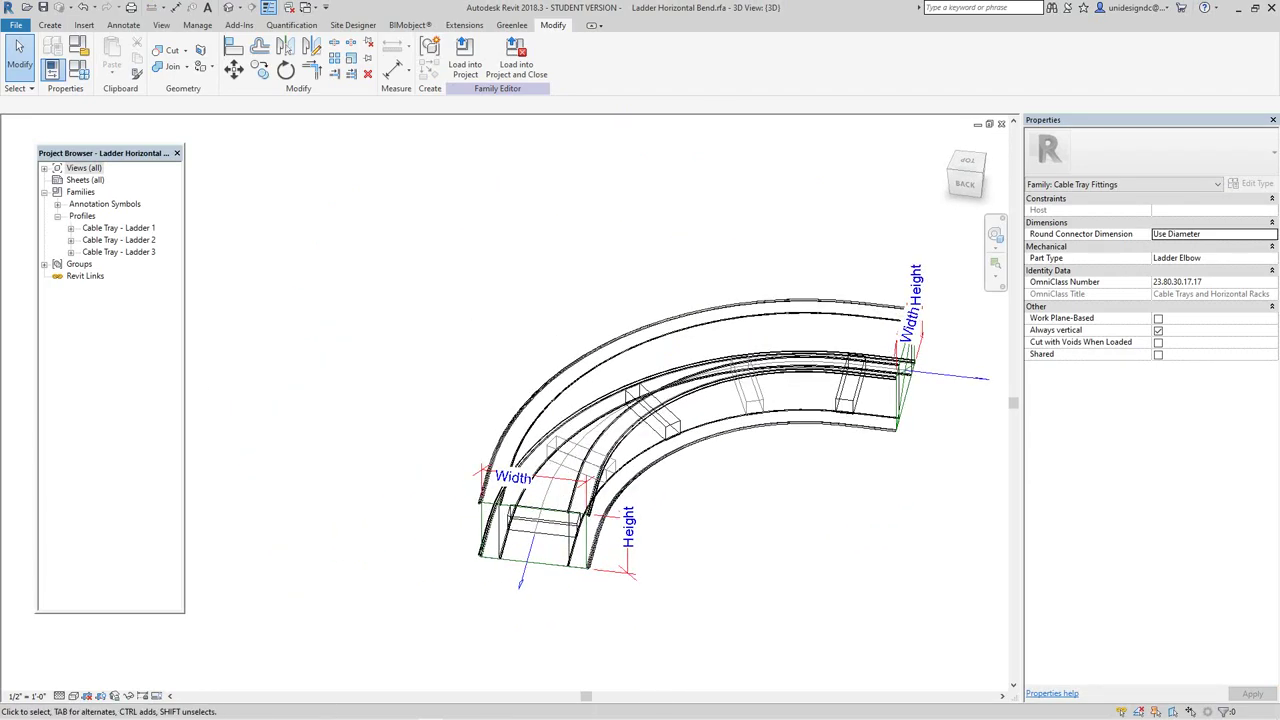
pyautogui.click(138, 241)
pyautogui.rightClick(138, 241)
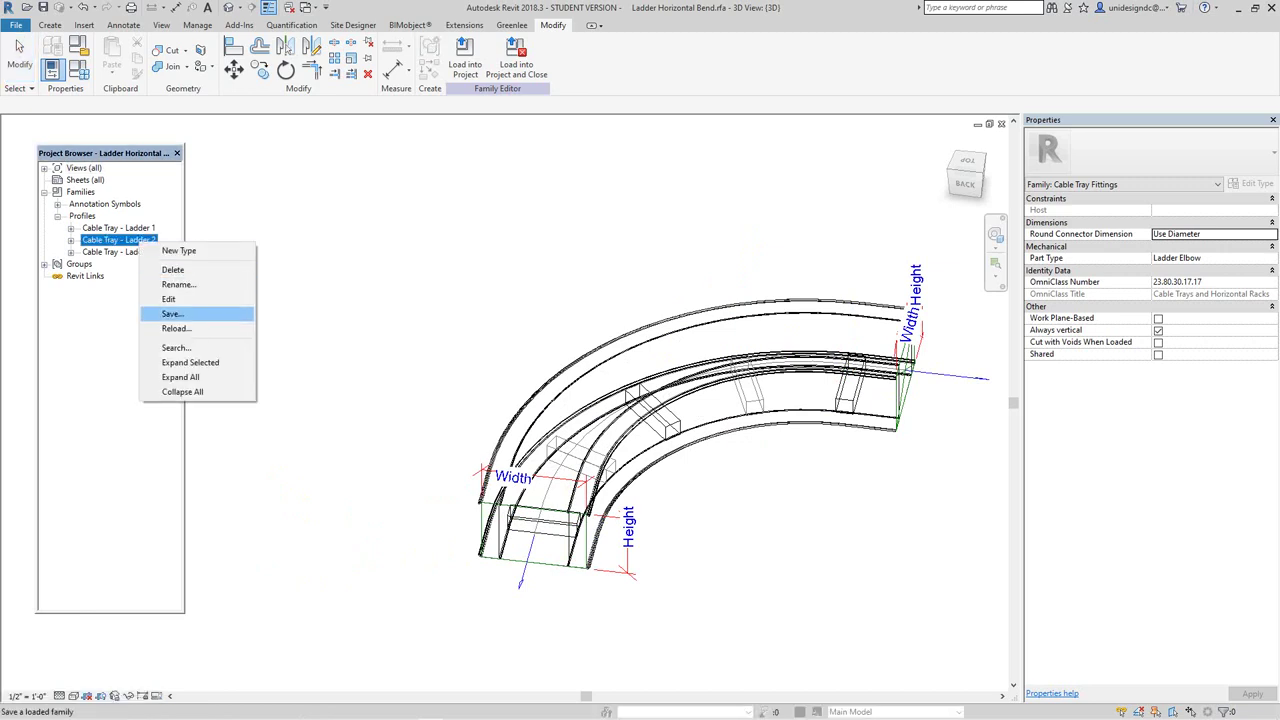
pyautogui.click(168, 299)
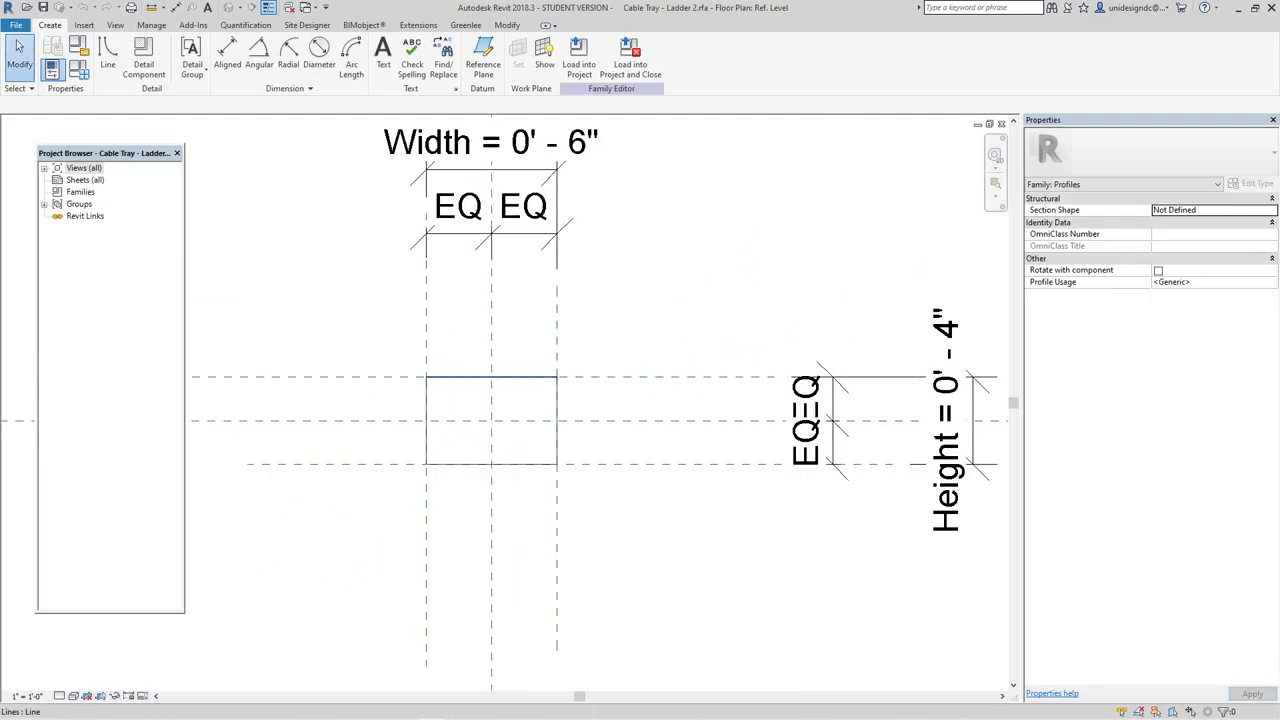
pyautogui.scroll(-2, 512, 378)
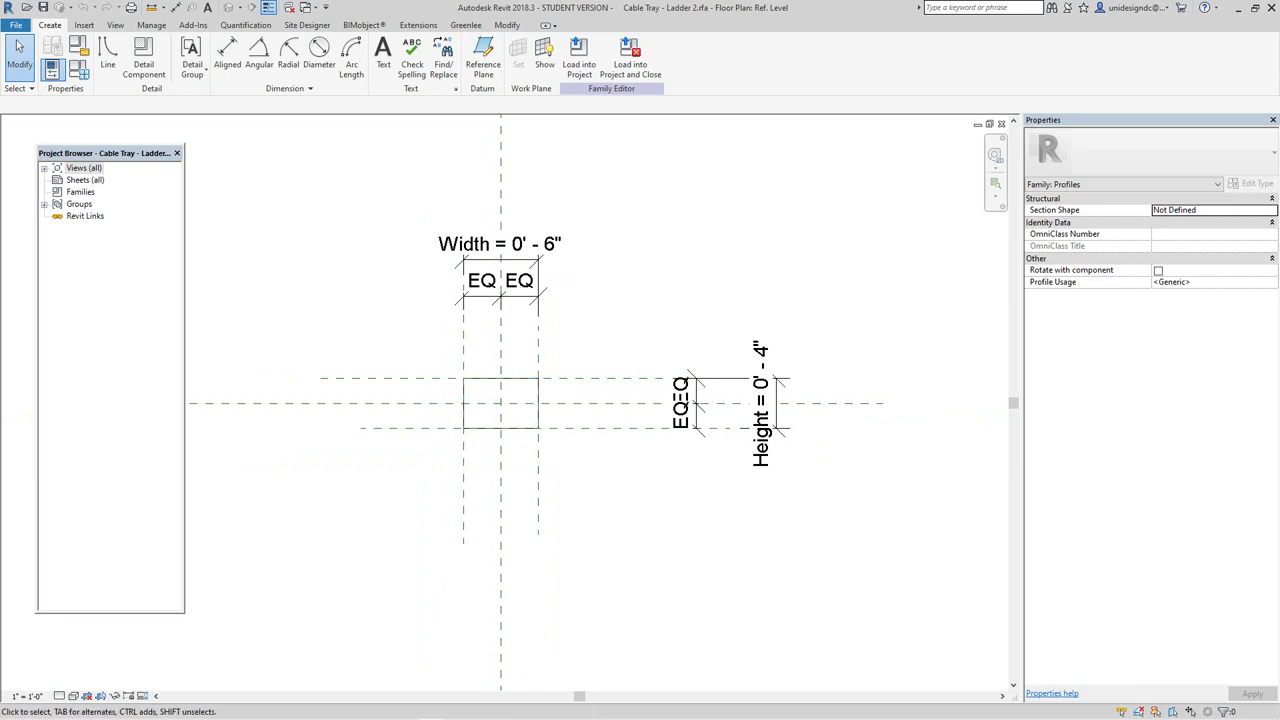
pyautogui.click(1001, 124)
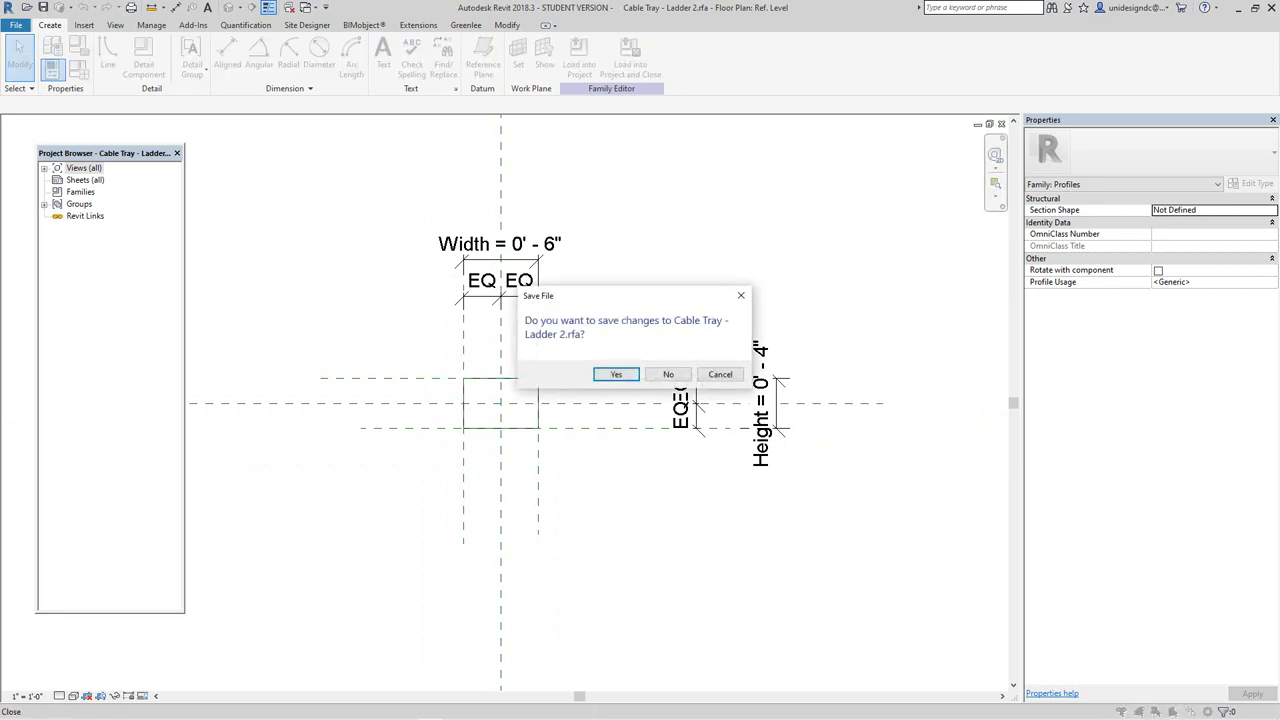
pyautogui.click(668, 374)
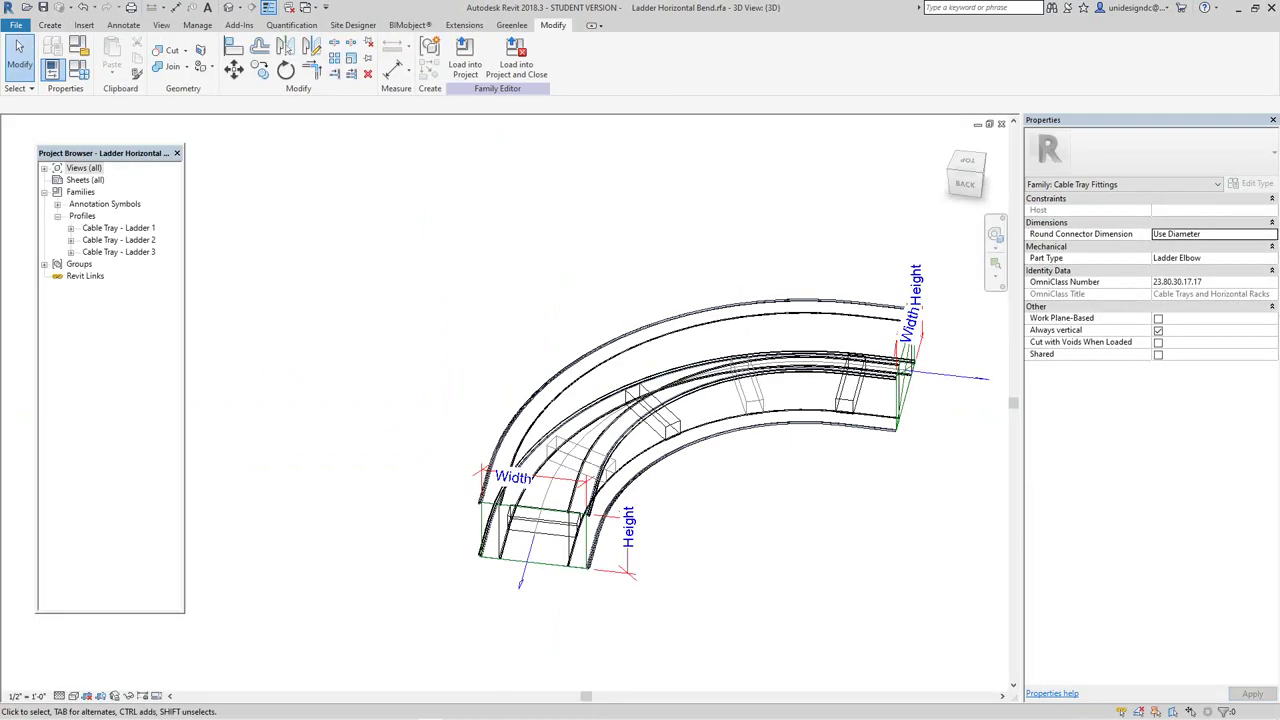
# Step: Open the Cable Tray - Ladder 3 profile family for editing
pyautogui.click(135, 252)
pyautogui.rightClick(135, 253)
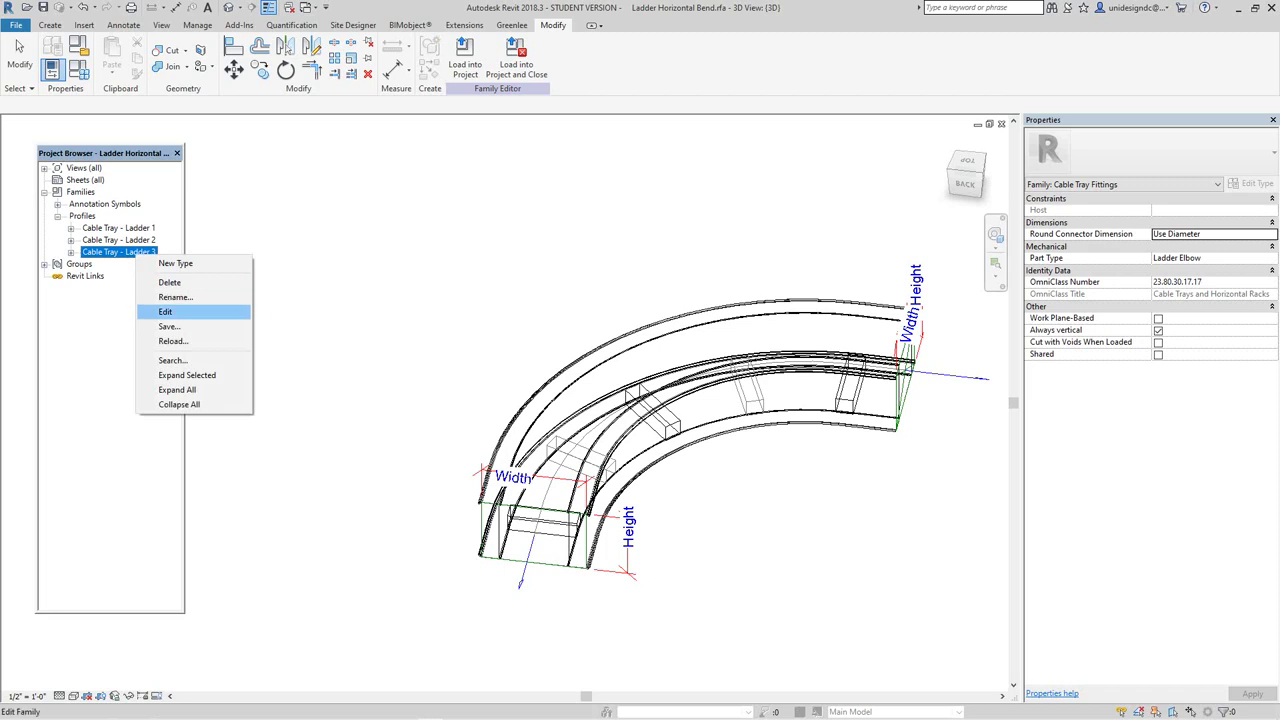
pyautogui.press('Return')
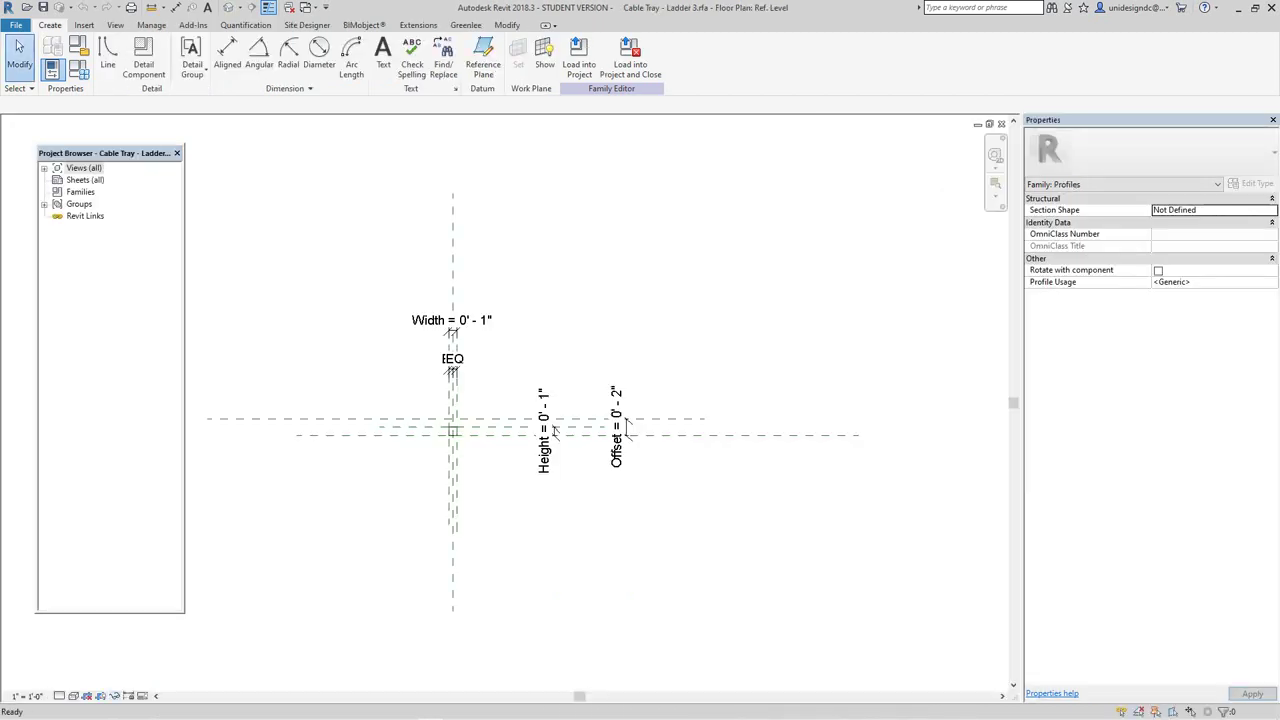
pyautogui.scroll(8, 455, 432)
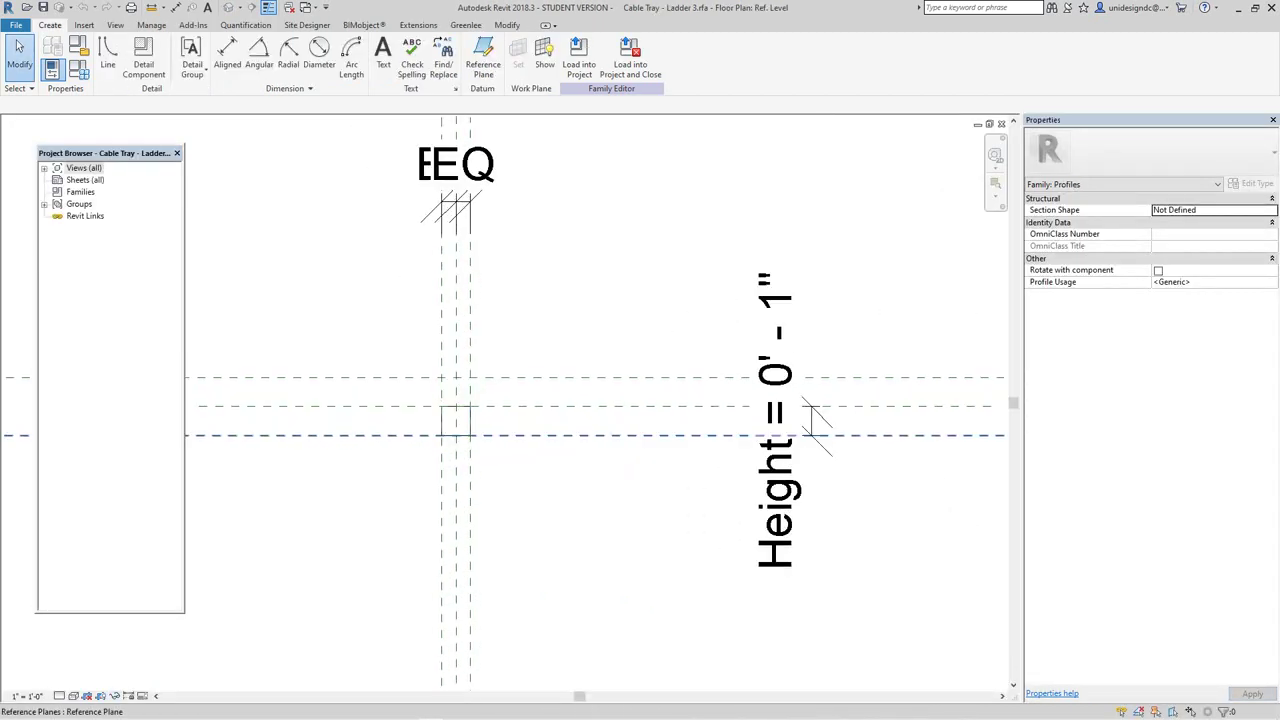
pyautogui.scroll(5, 438, 439)
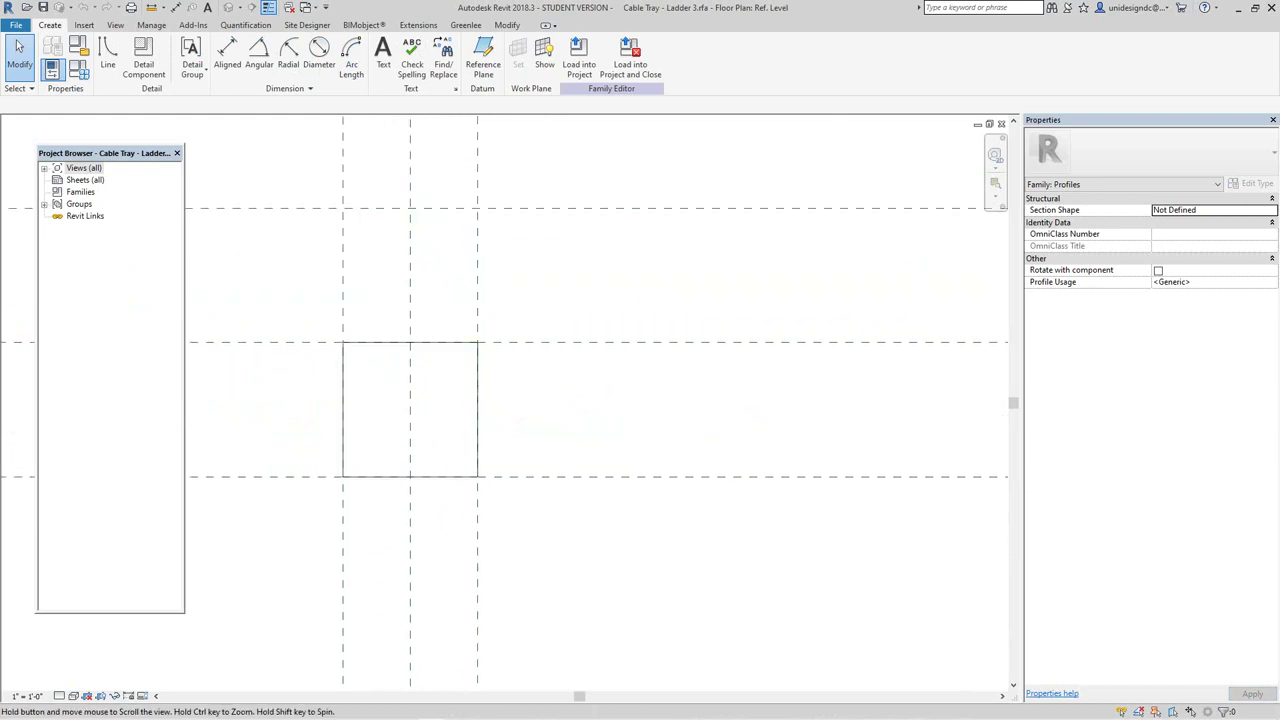
pyautogui.scroll(1, 460, 380)
pyautogui.scroll(-2, 460, 377)
pyautogui.moveTo(460, 375); pyautogui.dragTo(507, 359, button='middle')
pyautogui.scroll(1, 465, 413)
pyautogui.scroll(2, 470, 419)
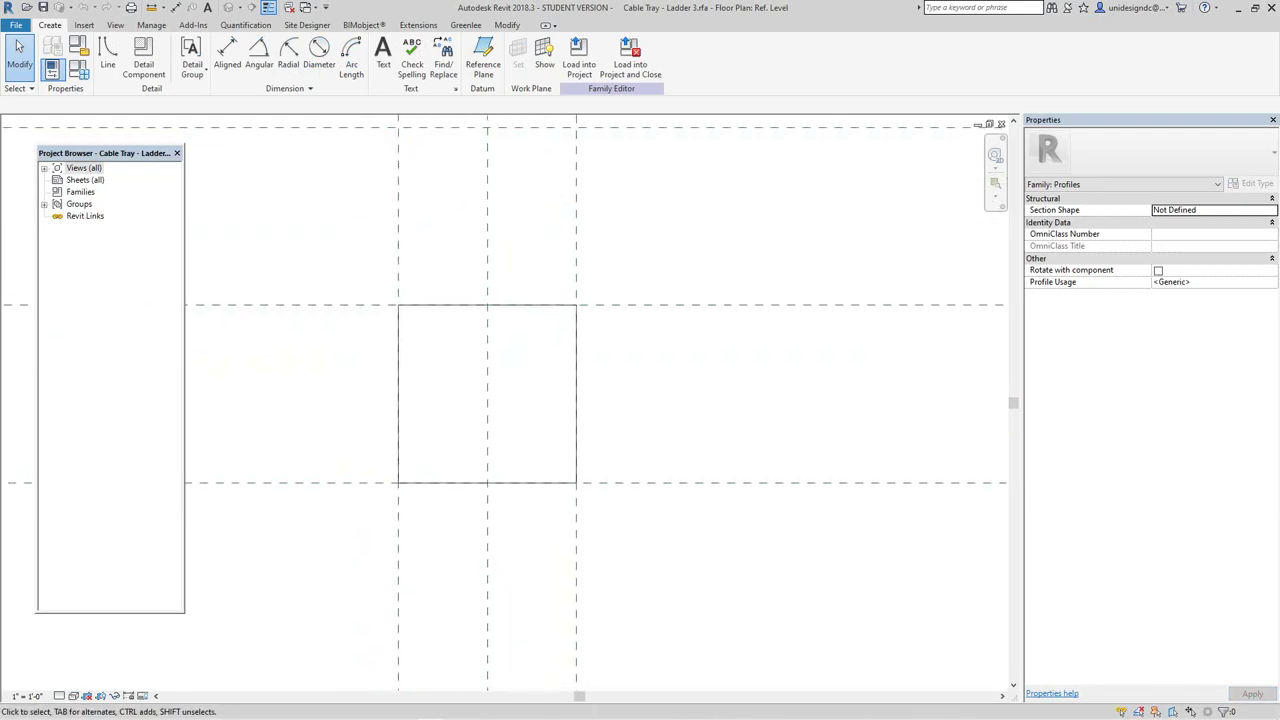
pyautogui.scroll(2, 394, 301)
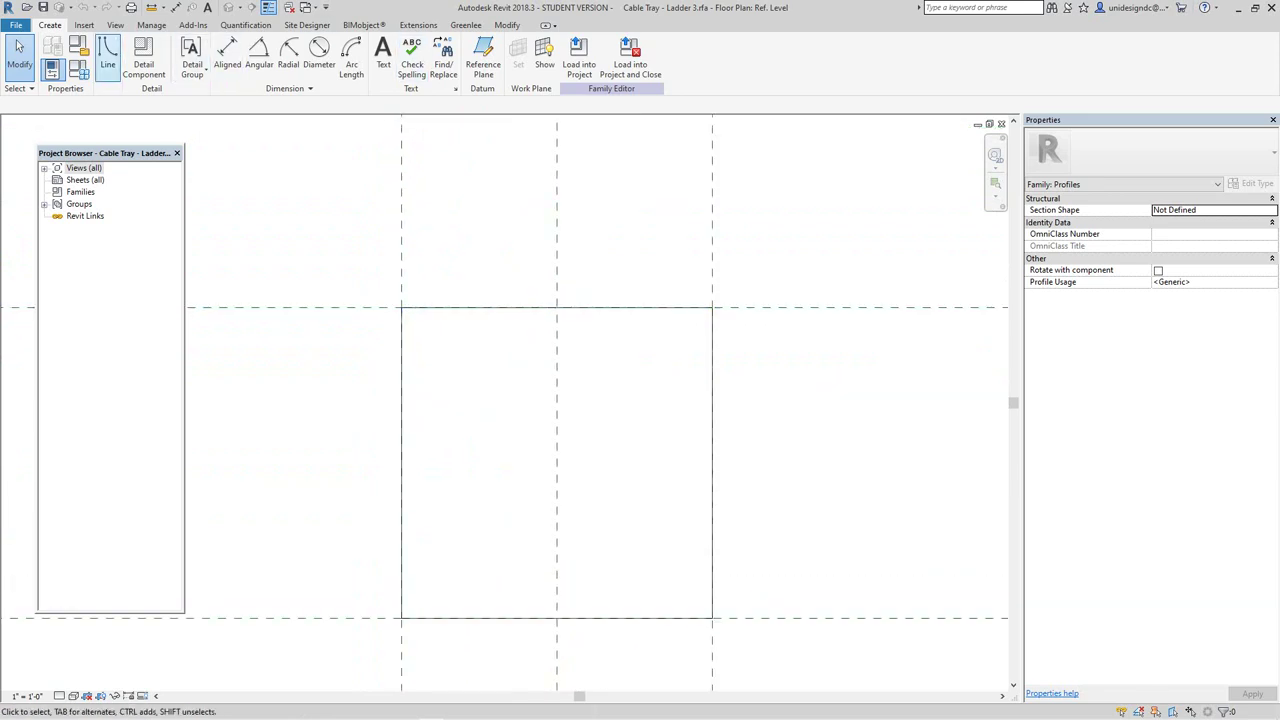
pyautogui.click(108, 55)
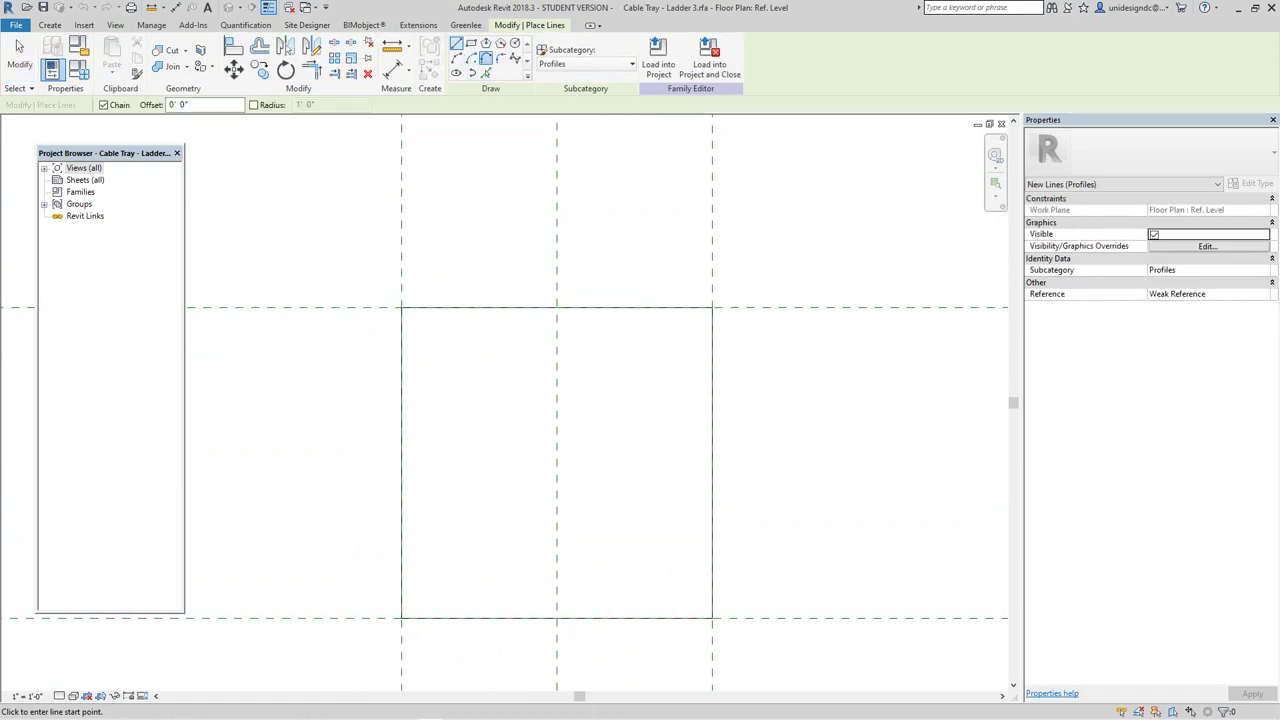
pyautogui.click(486, 58)
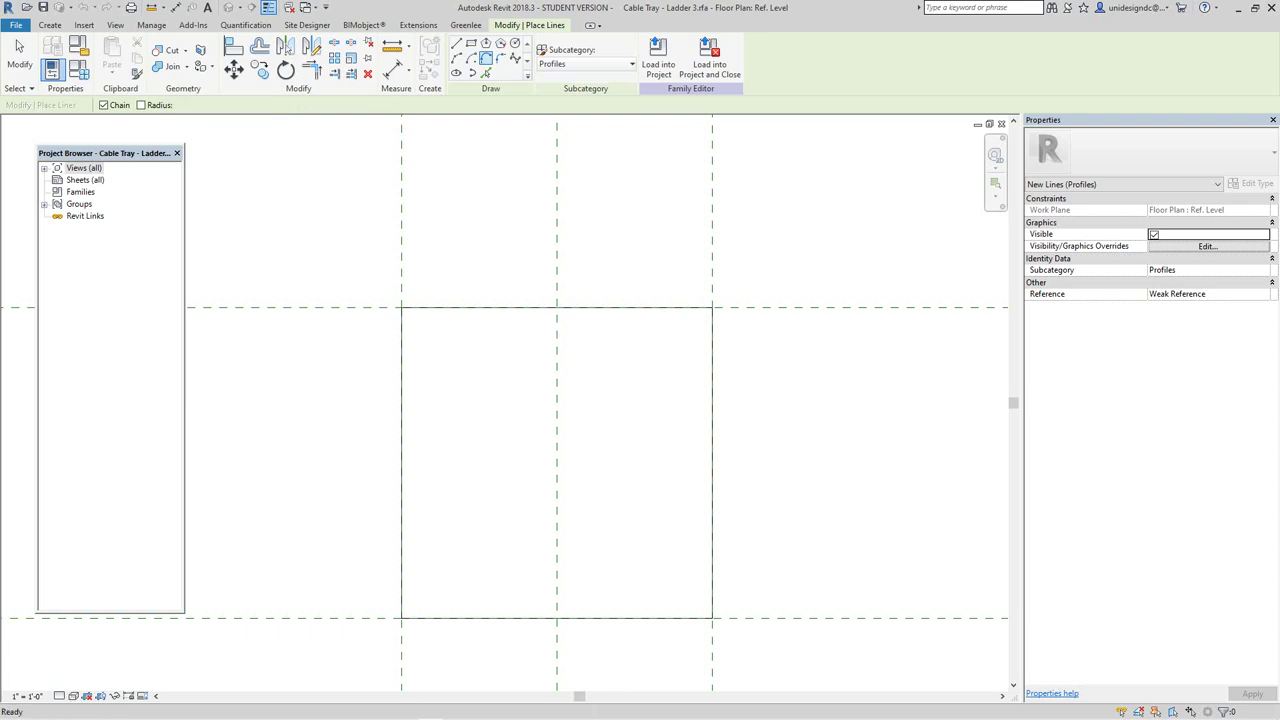
pyautogui.press('Escape')
pyautogui.click(460, 307)
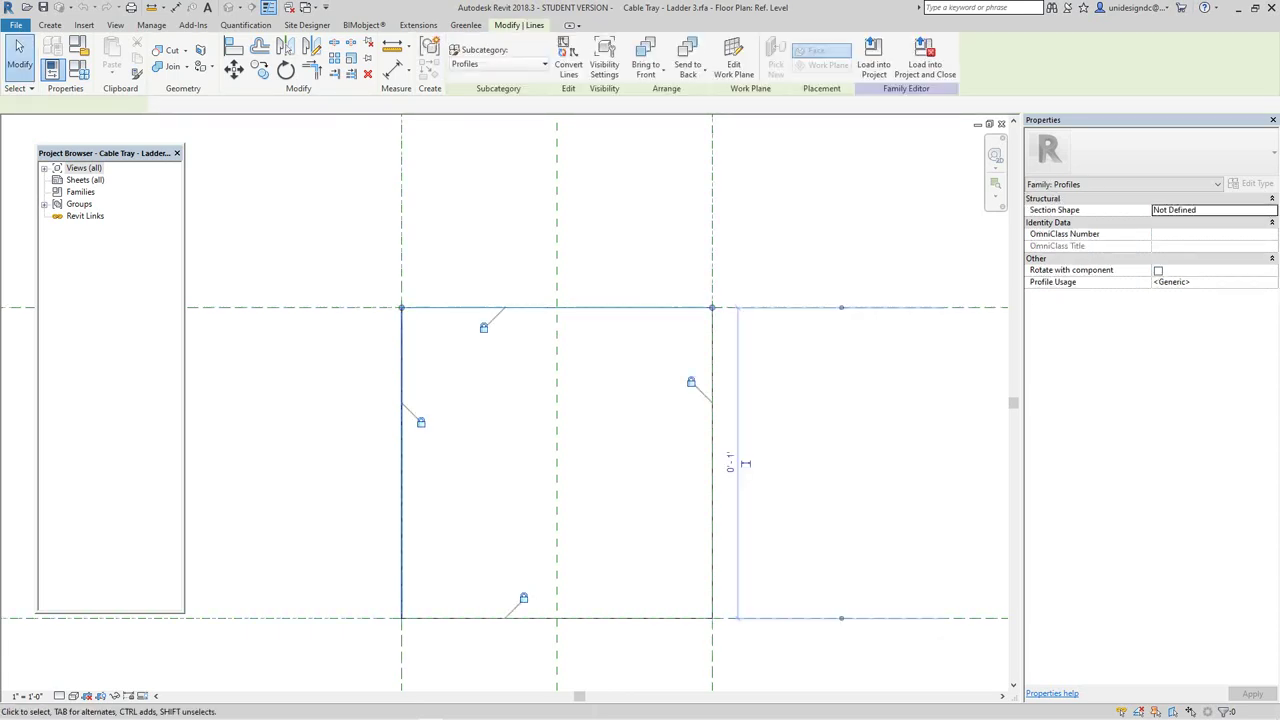
pyautogui.press('Escape')
# Step: Delete the bottom line of the square profile outline
pyautogui.moveTo(448, 228); pyautogui.dragTo(455, 236, button='middle')
pyautogui.scroll(1, 455, 236)
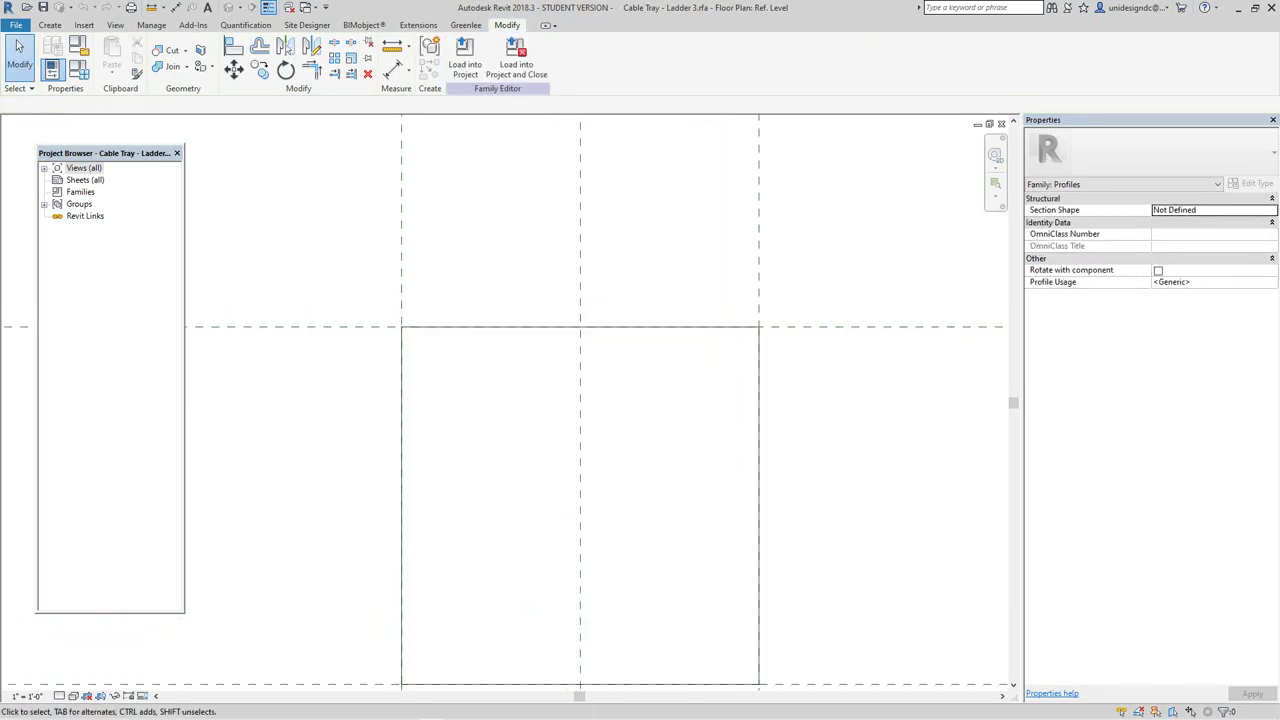
pyautogui.rightClick(464, 232)
pyautogui.click(510, 357)
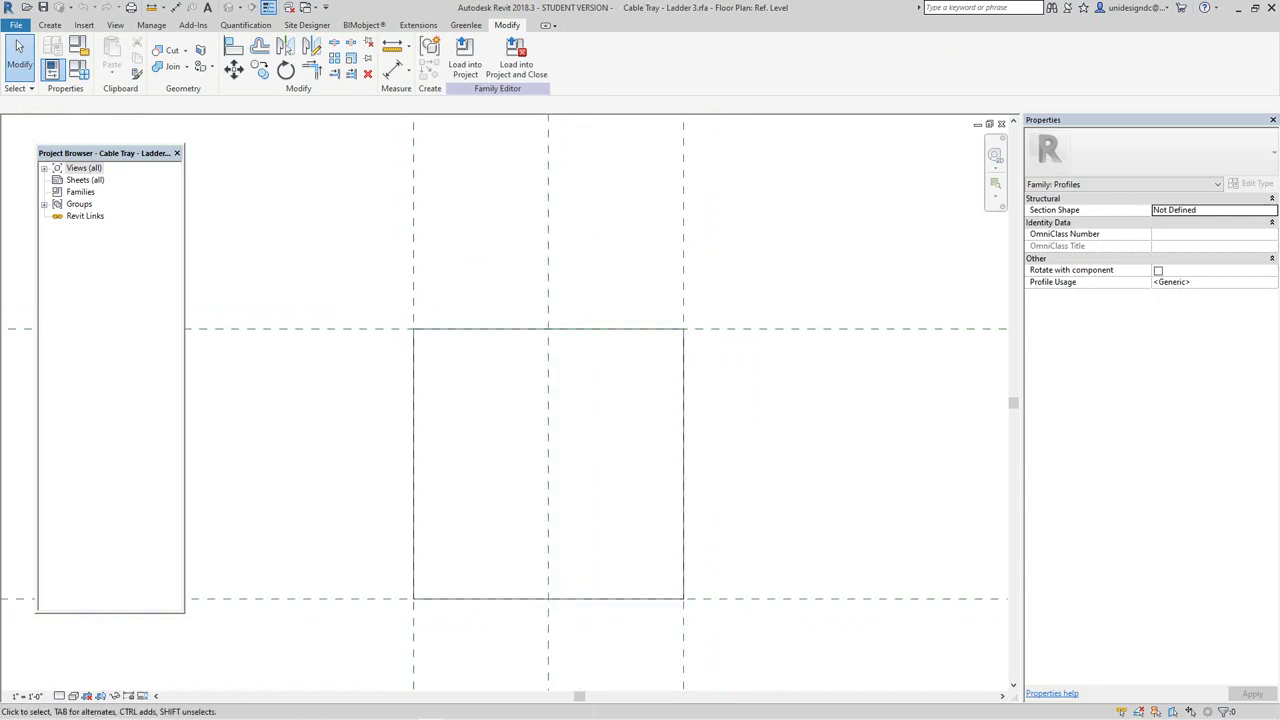
pyautogui.click(493, 599)
pyautogui.press('Delete')
pyautogui.scroll(2, 469, 557)
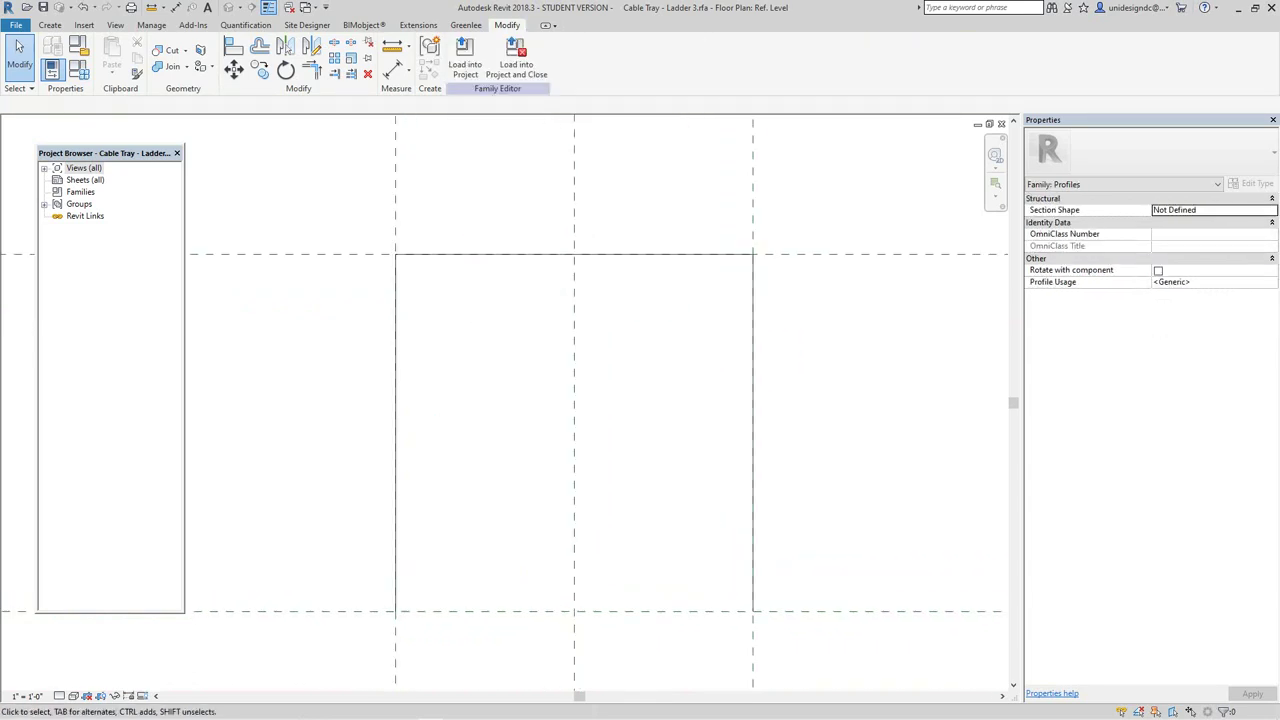
pyautogui.scroll(-2, 438, 566)
pyautogui.scroll(2, 424, 591)
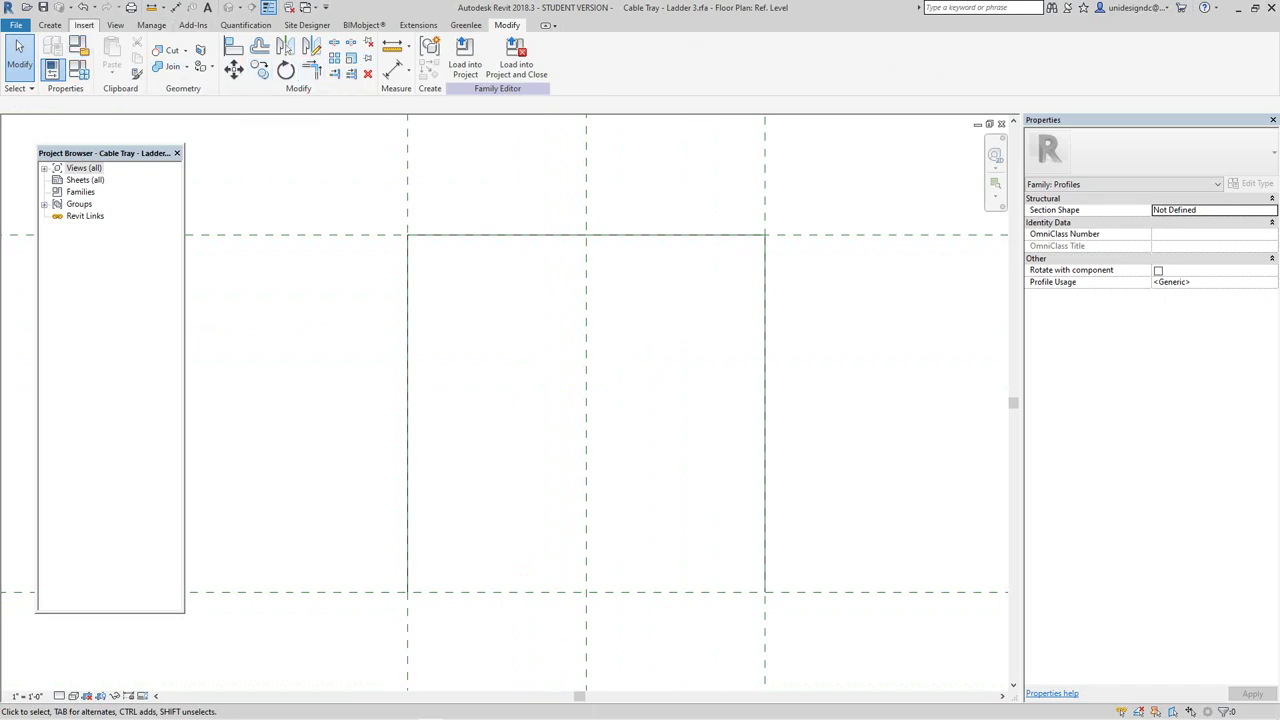
# Step: Draw a horizontal profile line about 13/64 inch long from the outline's lower-left corner inward along the bottom reference plane
pyautogui.click(49, 25)
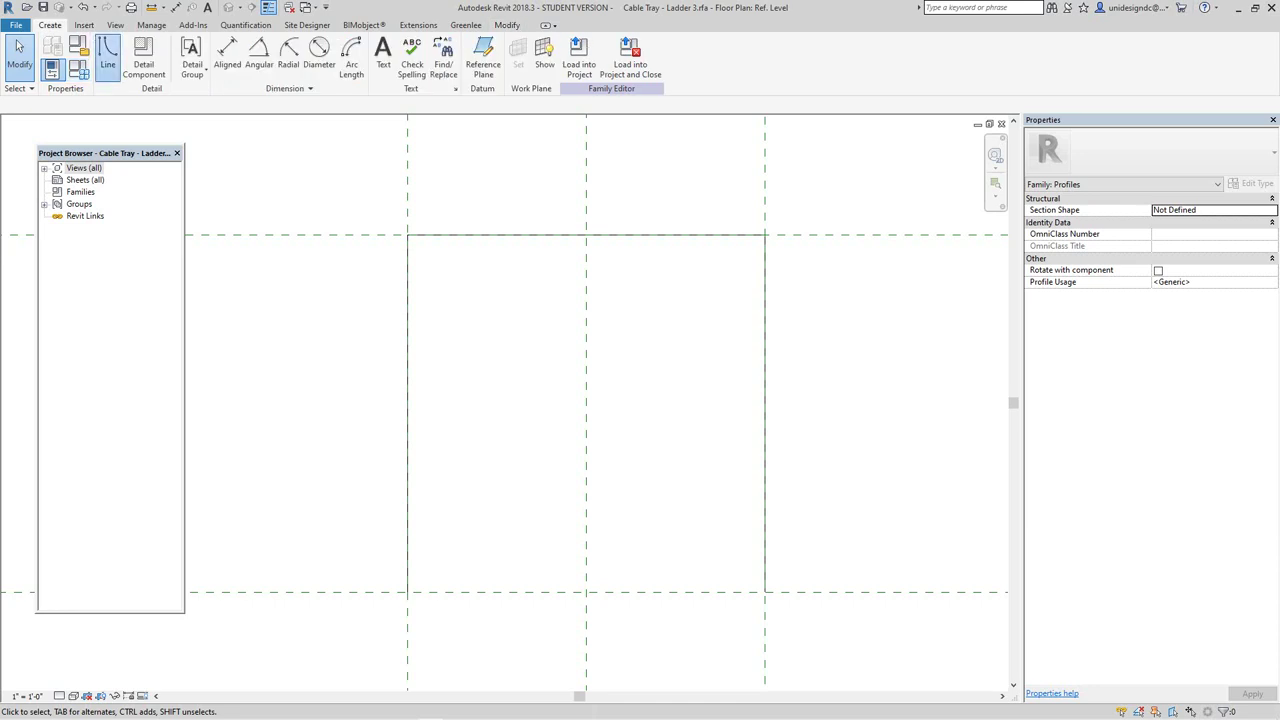
pyautogui.click(108, 55)
pyautogui.click(407, 592)
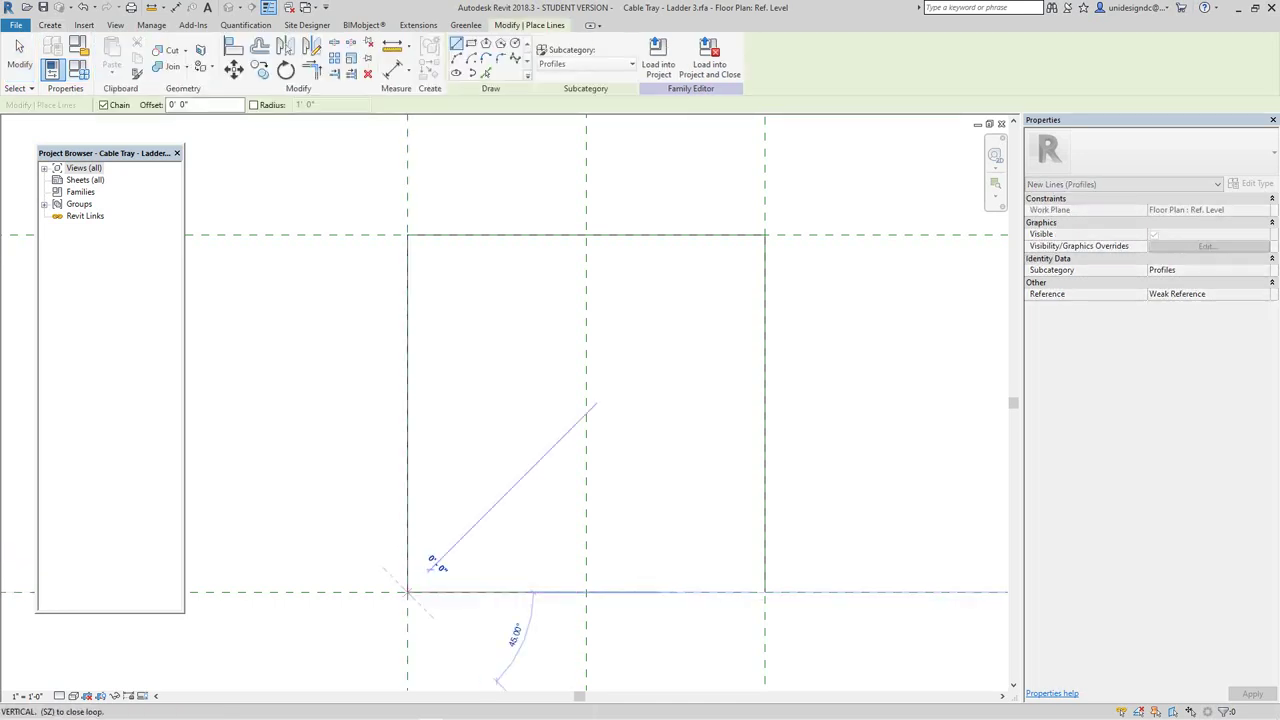
pyautogui.press('Escape')
pyautogui.press('Escape')
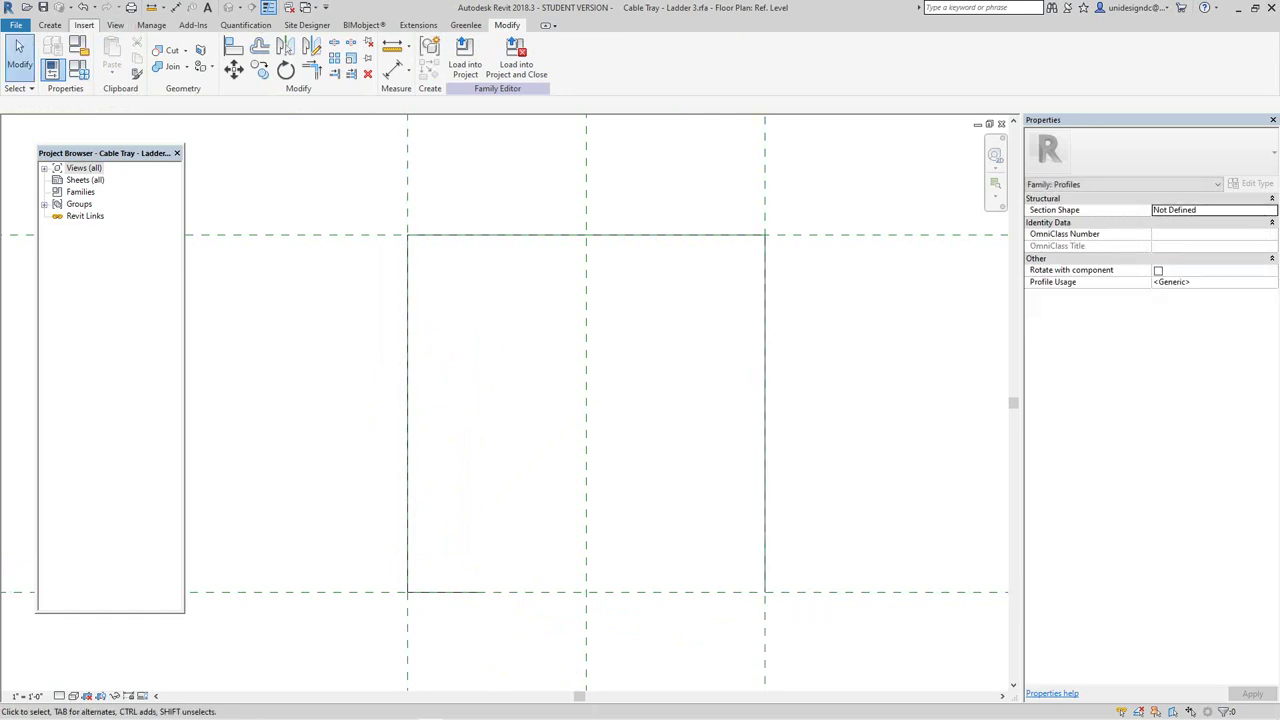
# Step: Draw a matching short horizontal profile line from the outline's lower-right corner inward along the bottom reference plane
pyautogui.click(49, 25)
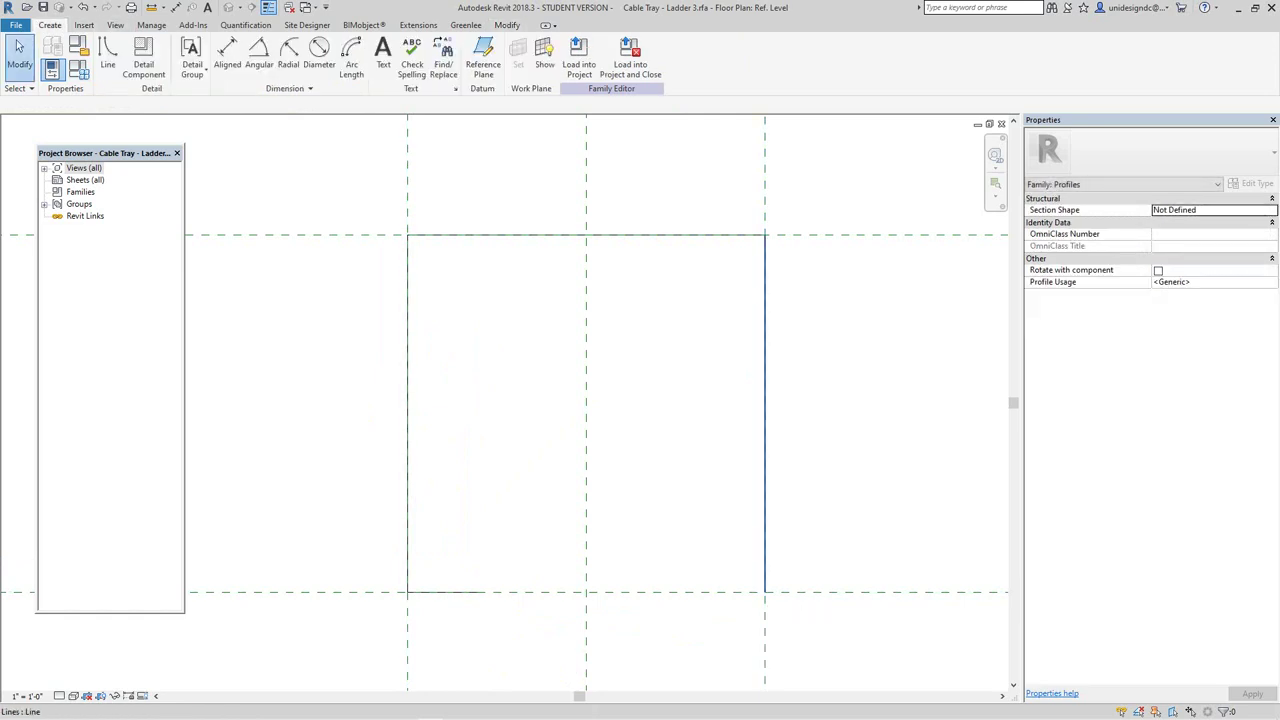
pyautogui.click(108, 55)
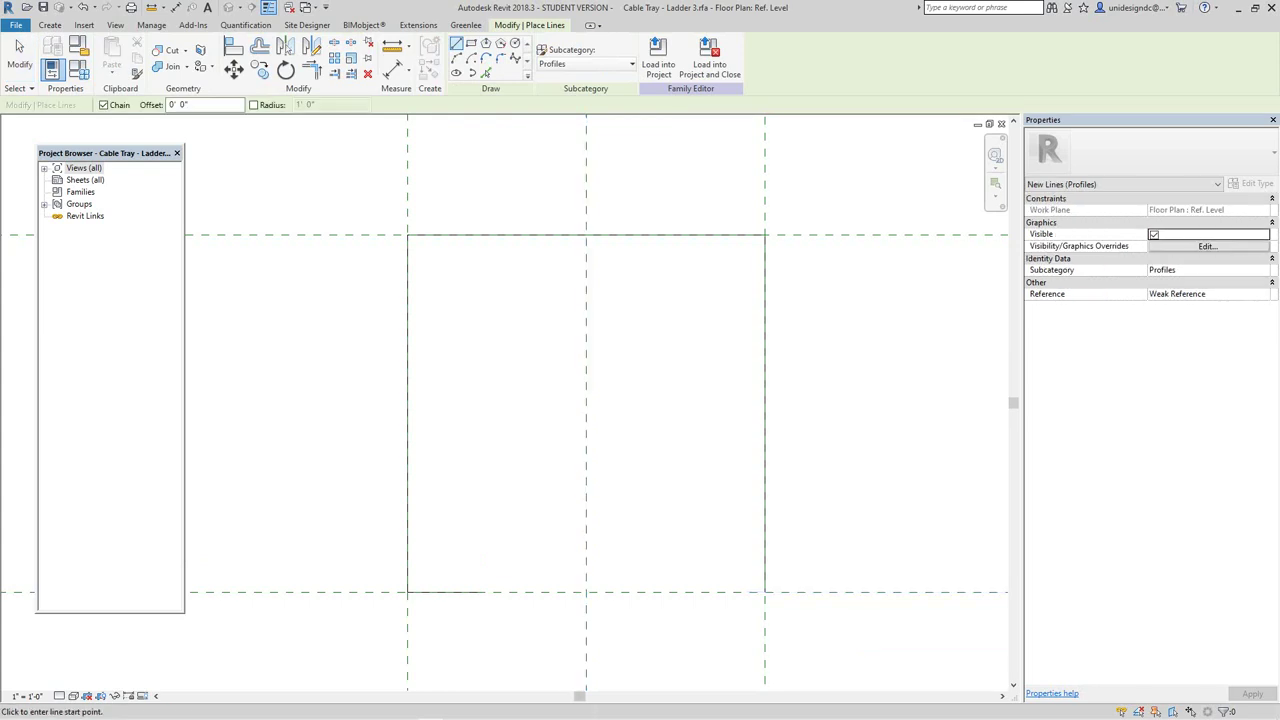
pyautogui.click(765, 592)
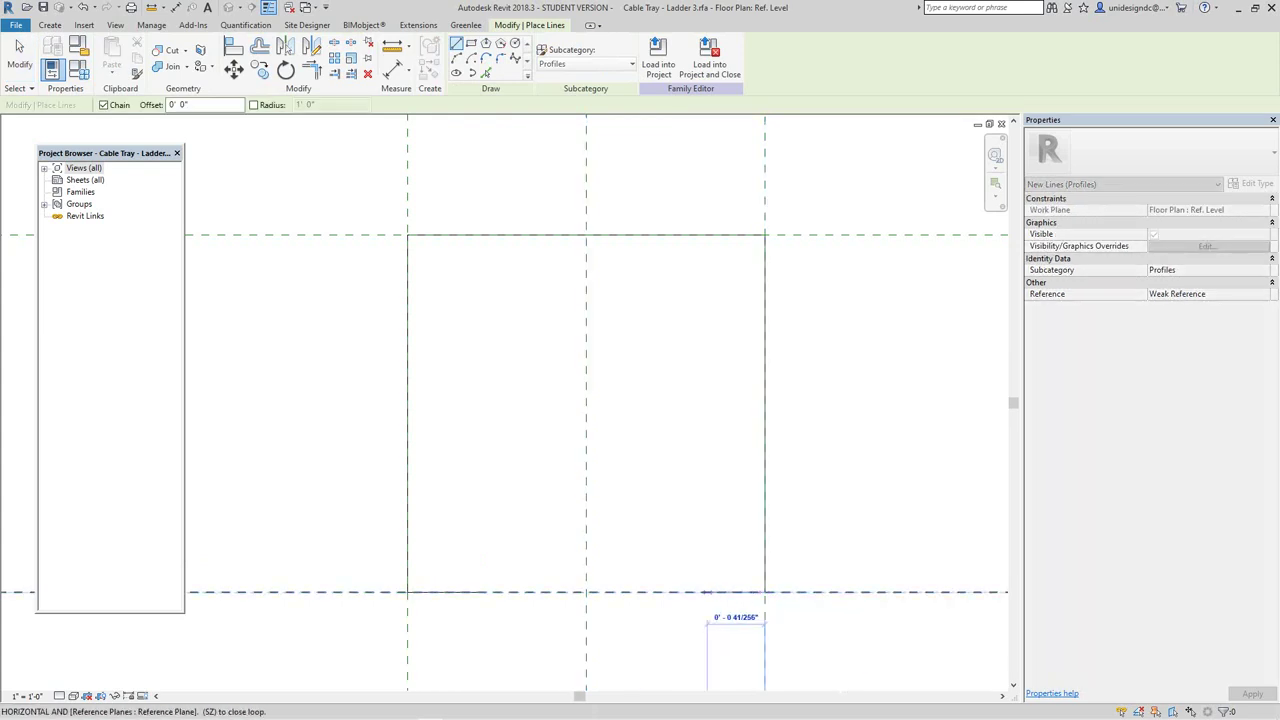
pyautogui.click(697, 592)
pyautogui.press('Escape')
pyautogui.scroll(2, 475, 619)
pyautogui.press('Escape')
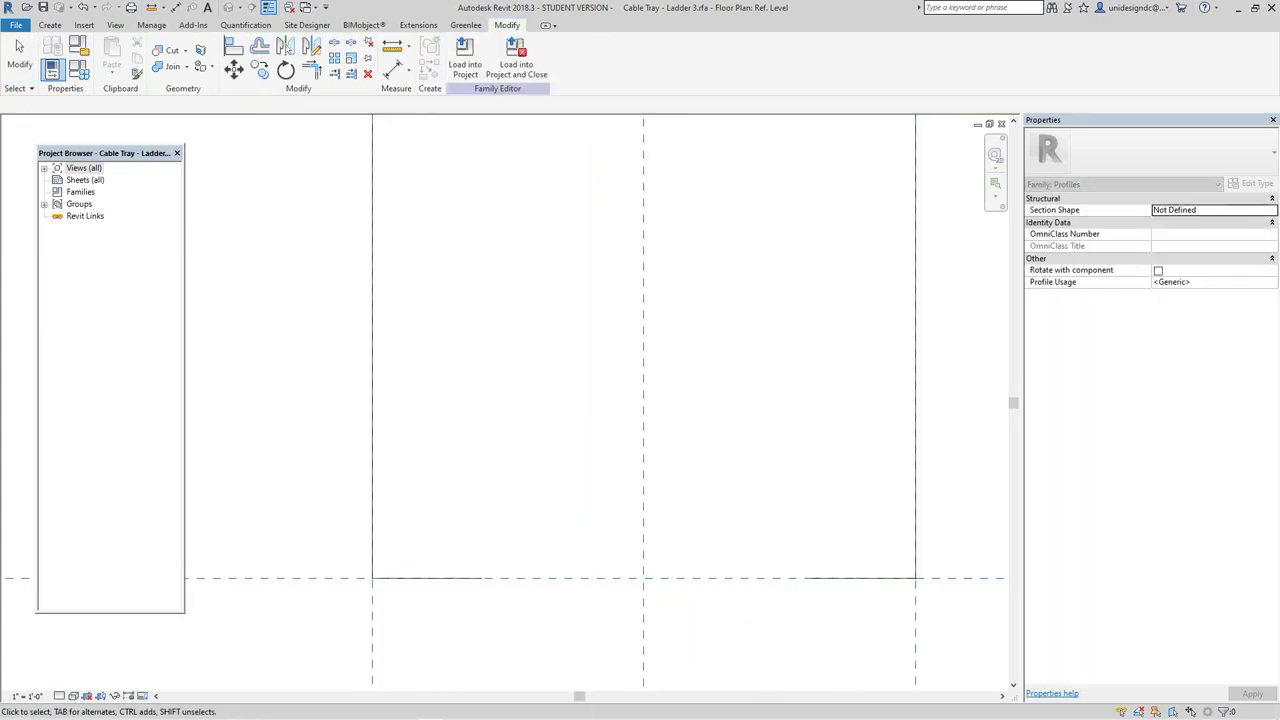
# Step: Set the length of the short line at the profile's lower-left corner to 0.25 inch
pyautogui.click(448, 578)
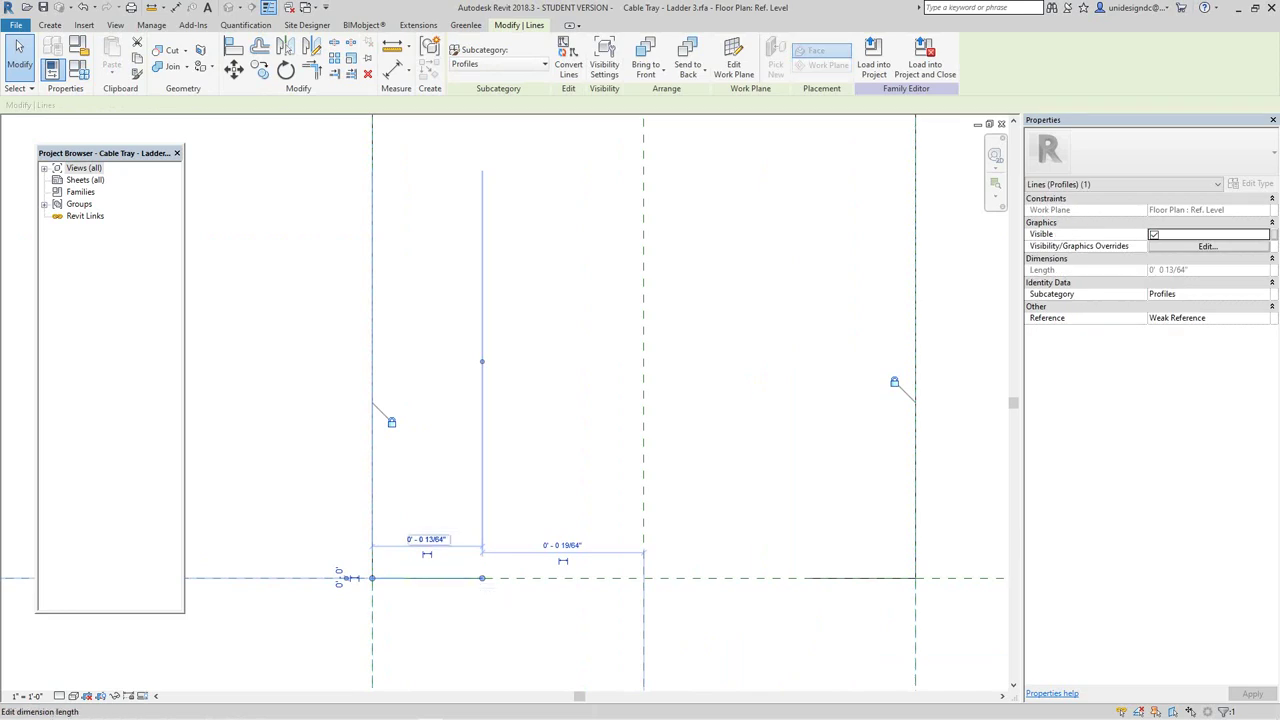
pyautogui.click(426, 539)
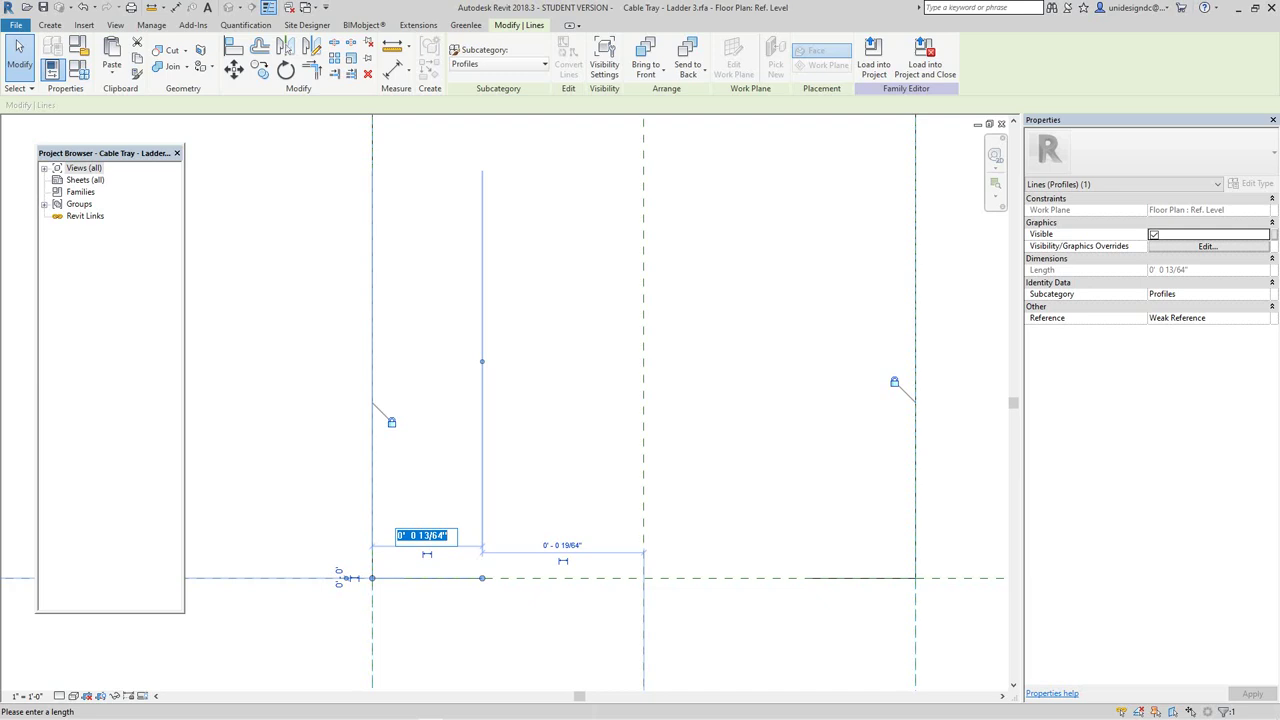
pyautogui.scroll(-5, 429, 545)
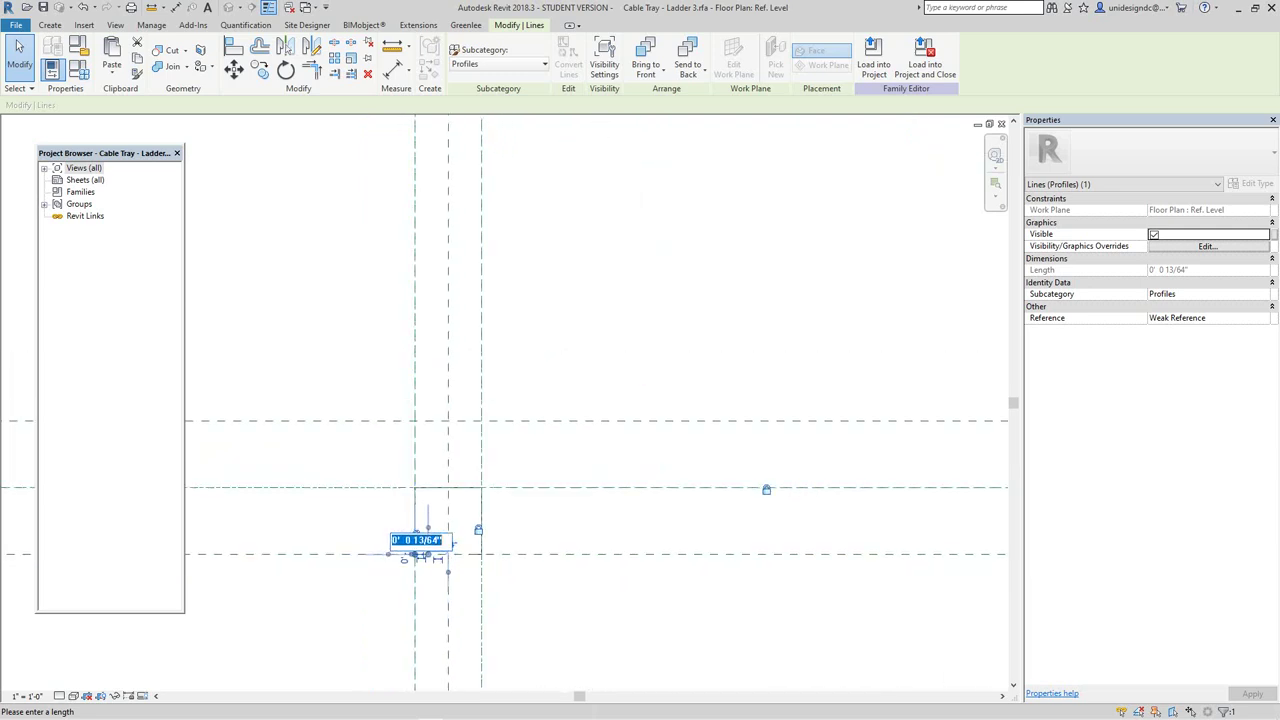
pyautogui.scroll(5, 421, 551)
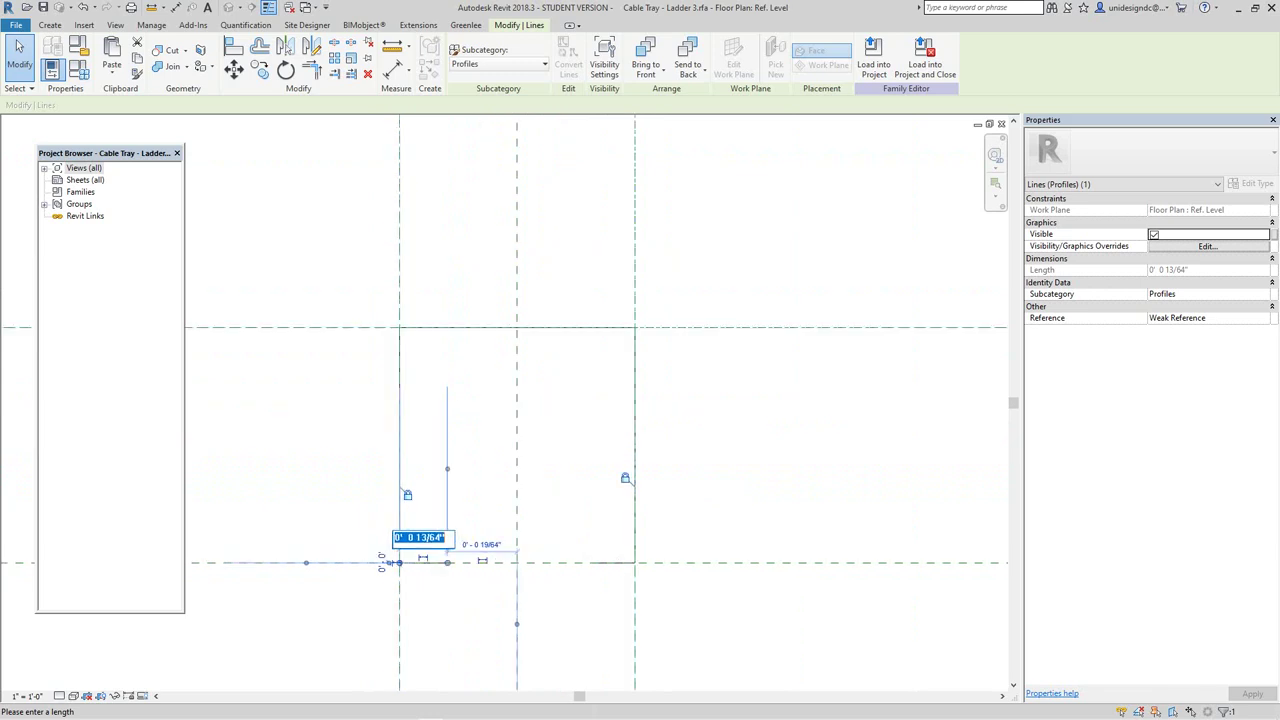
pyautogui.scroll(2, 421, 549)
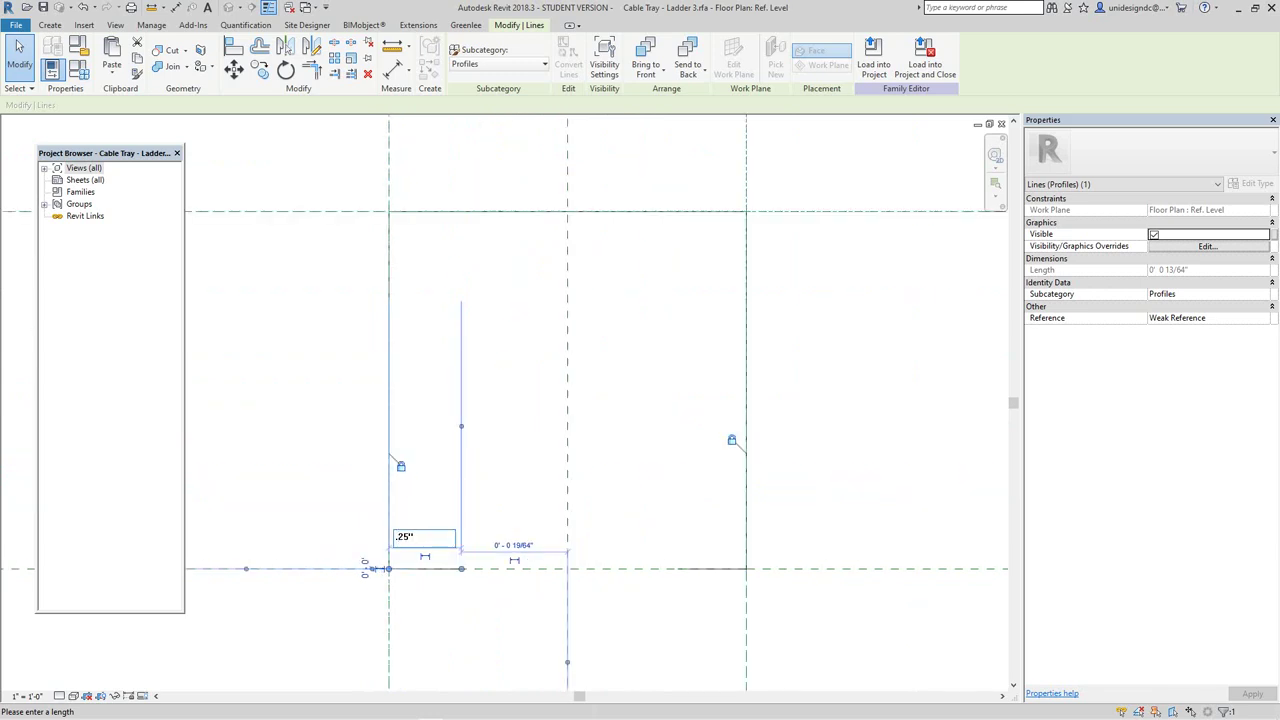
pyautogui.press('Return')
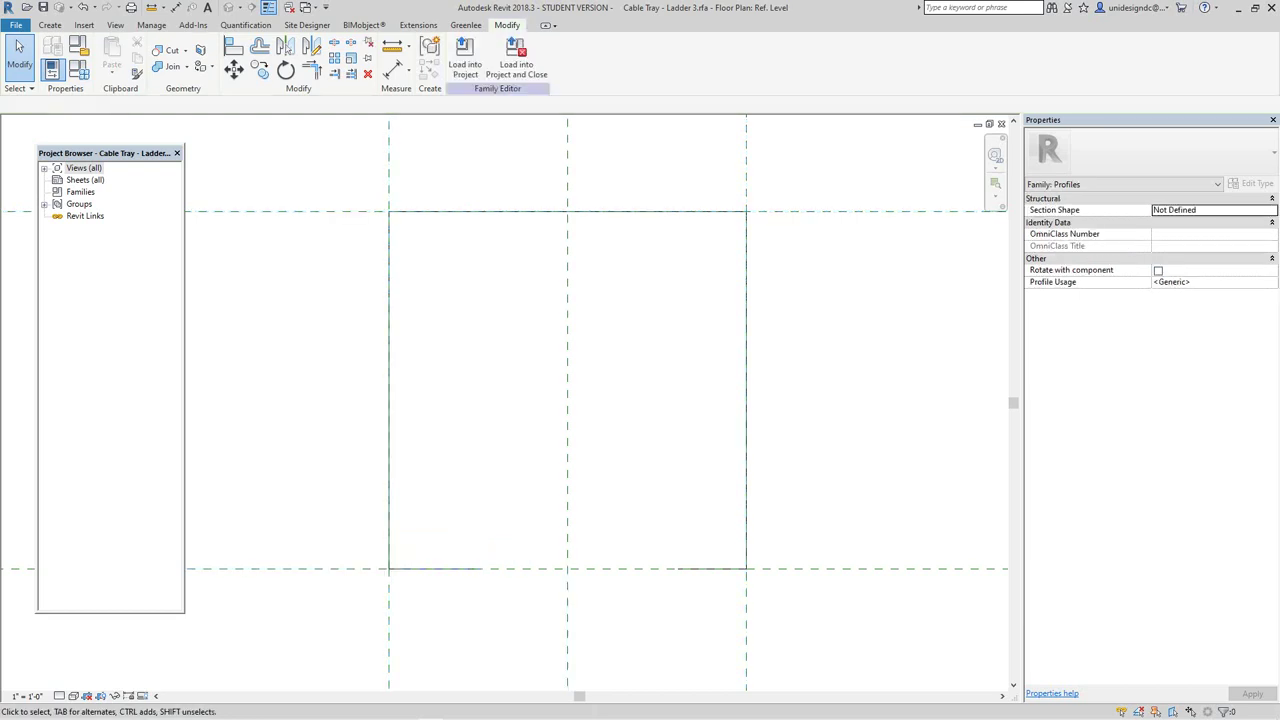
# Step: Delete the short horizontal line at the profile's lower-right corner
pyautogui.click(586, 596)
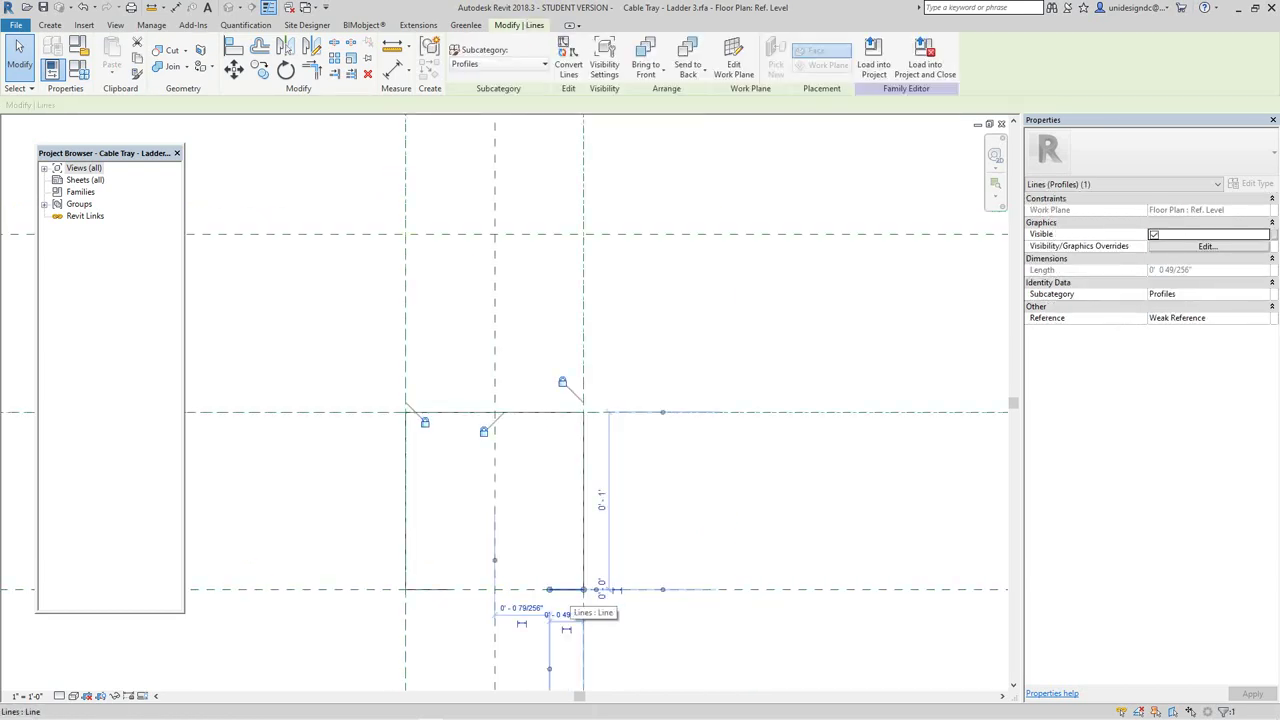
pyautogui.scroll(-1, 546, 614)
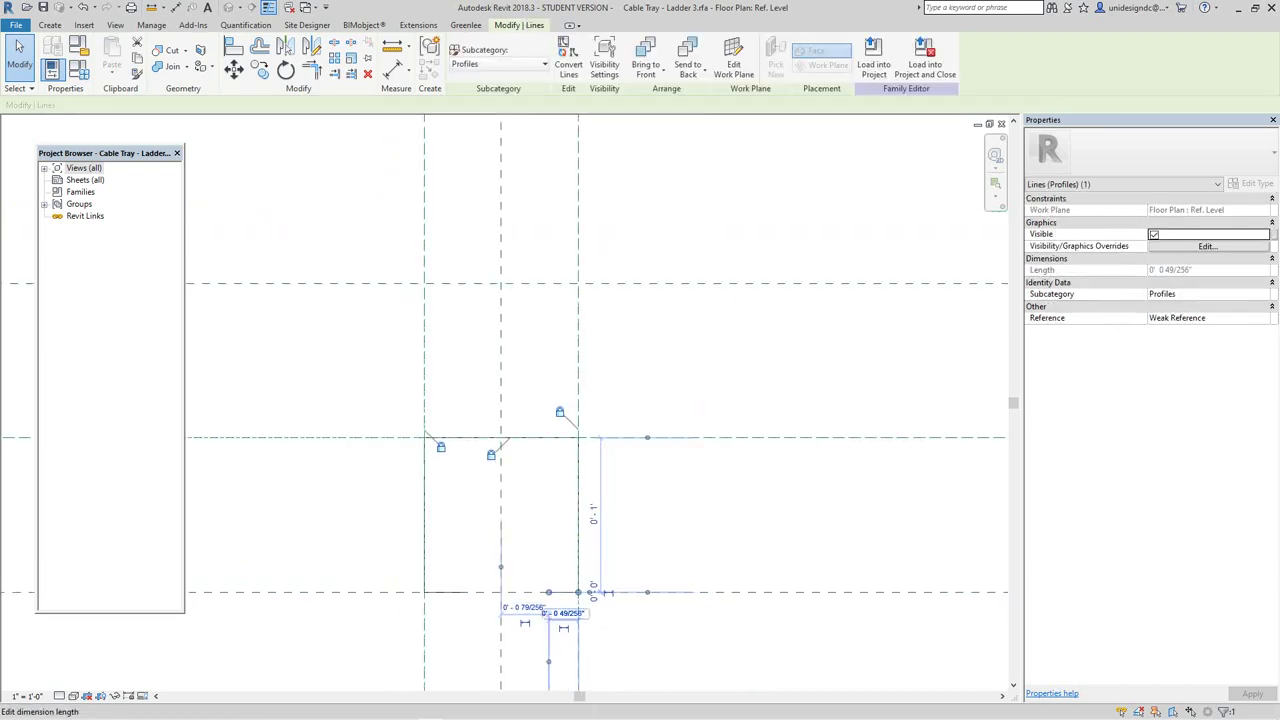
pyautogui.scroll(2, 553, 614)
pyautogui.press('Escape')
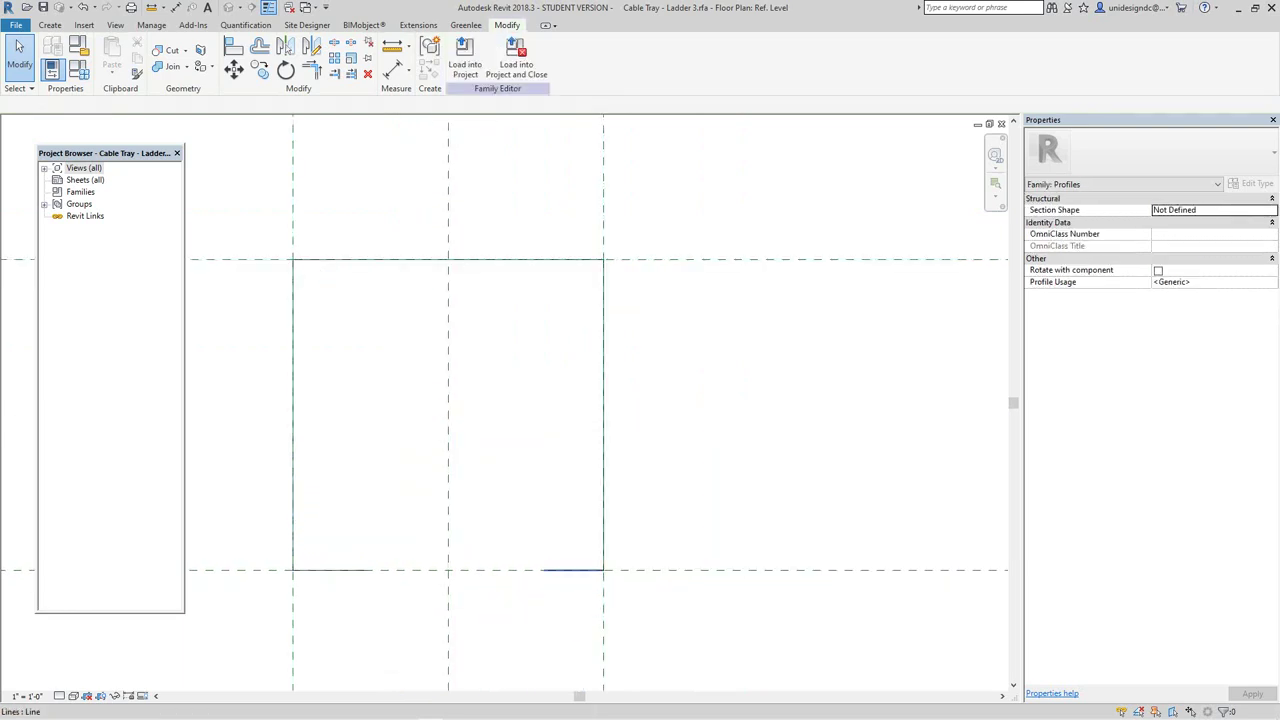
pyautogui.click(563, 571)
pyautogui.press('Delete')
pyautogui.scroll(-1, 562, 577)
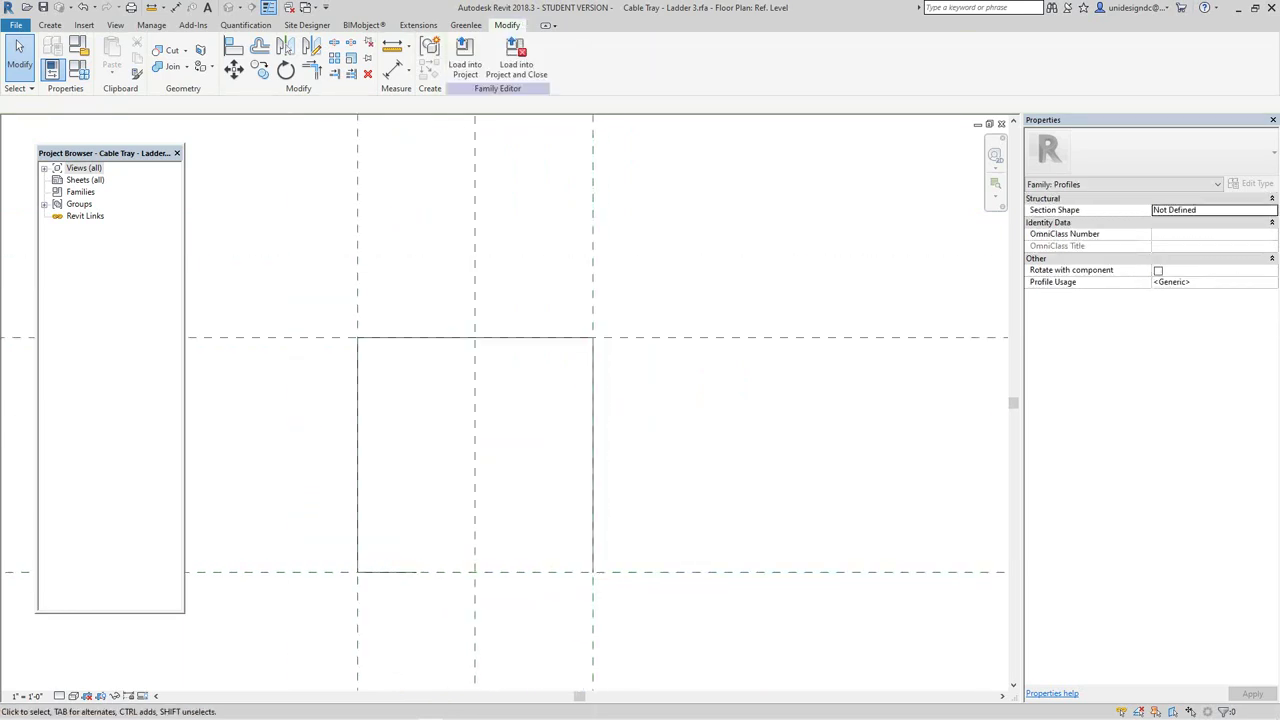
# Step: Mirror a copy of the lower-left short line about the vertical centre reference plane
pyautogui.click(392, 572)
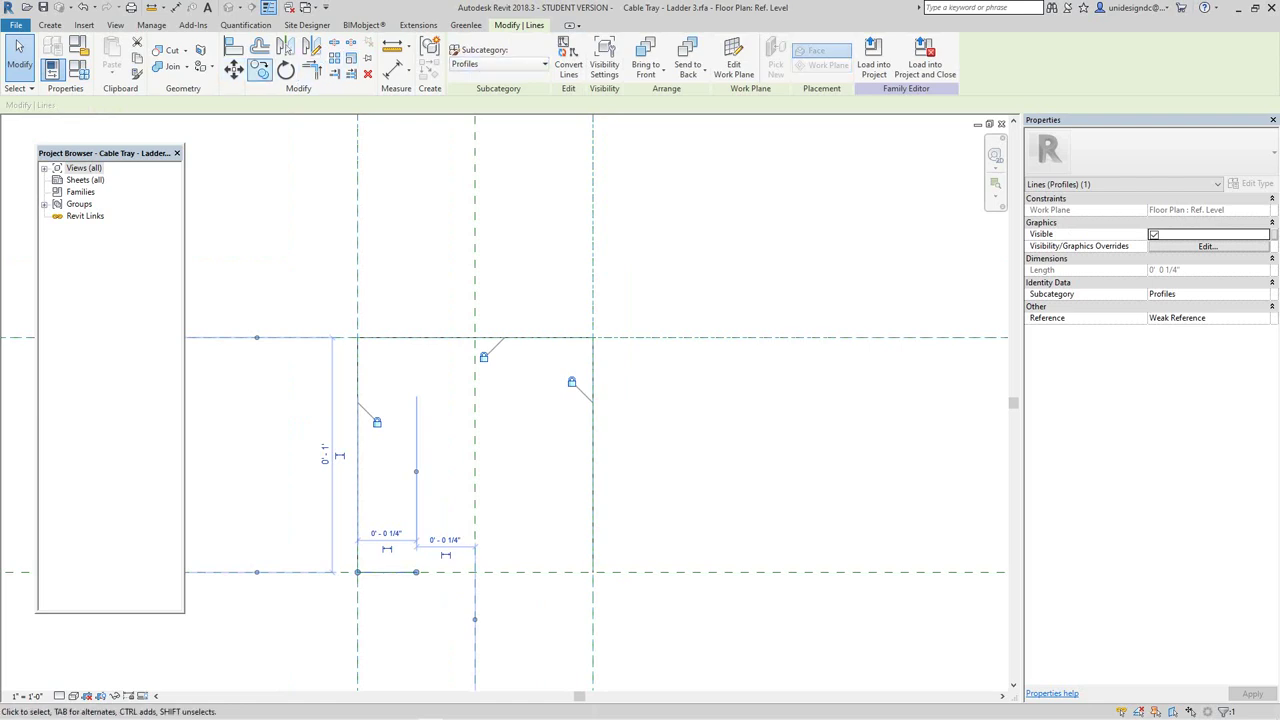
pyautogui.click(311, 47)
pyautogui.click(475, 574)
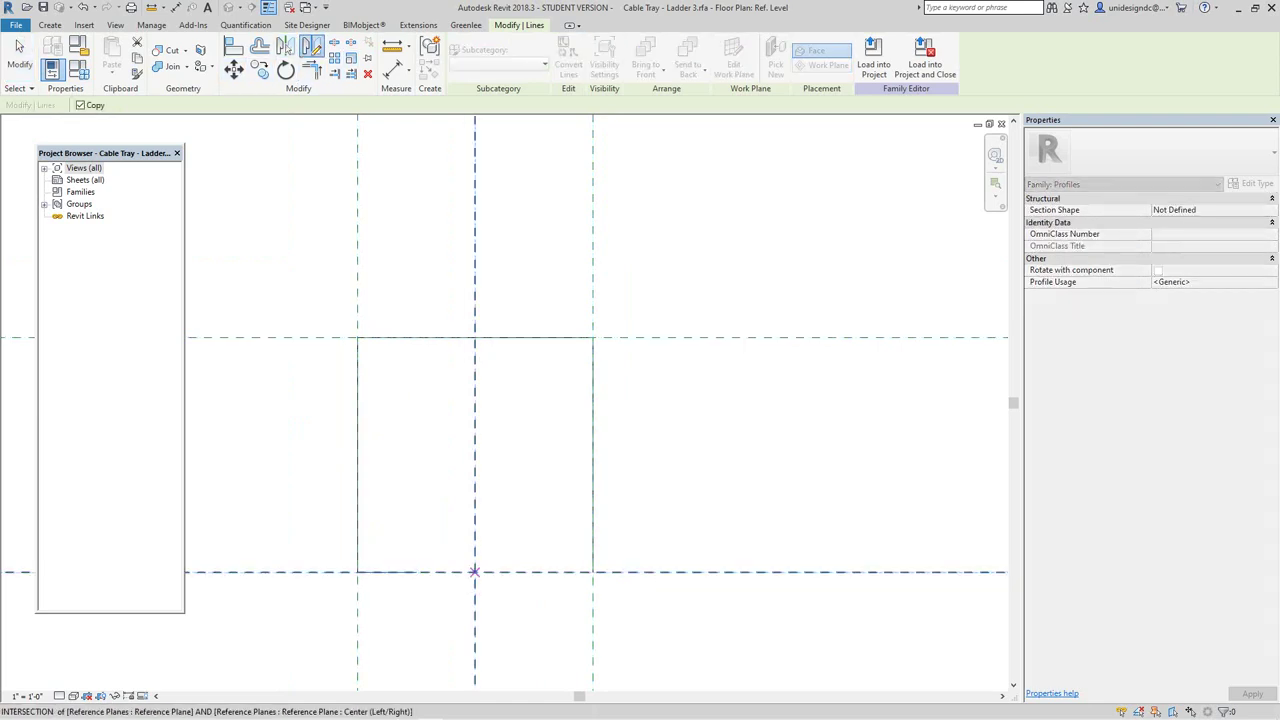
pyautogui.click(475, 611)
pyautogui.press('Escape')
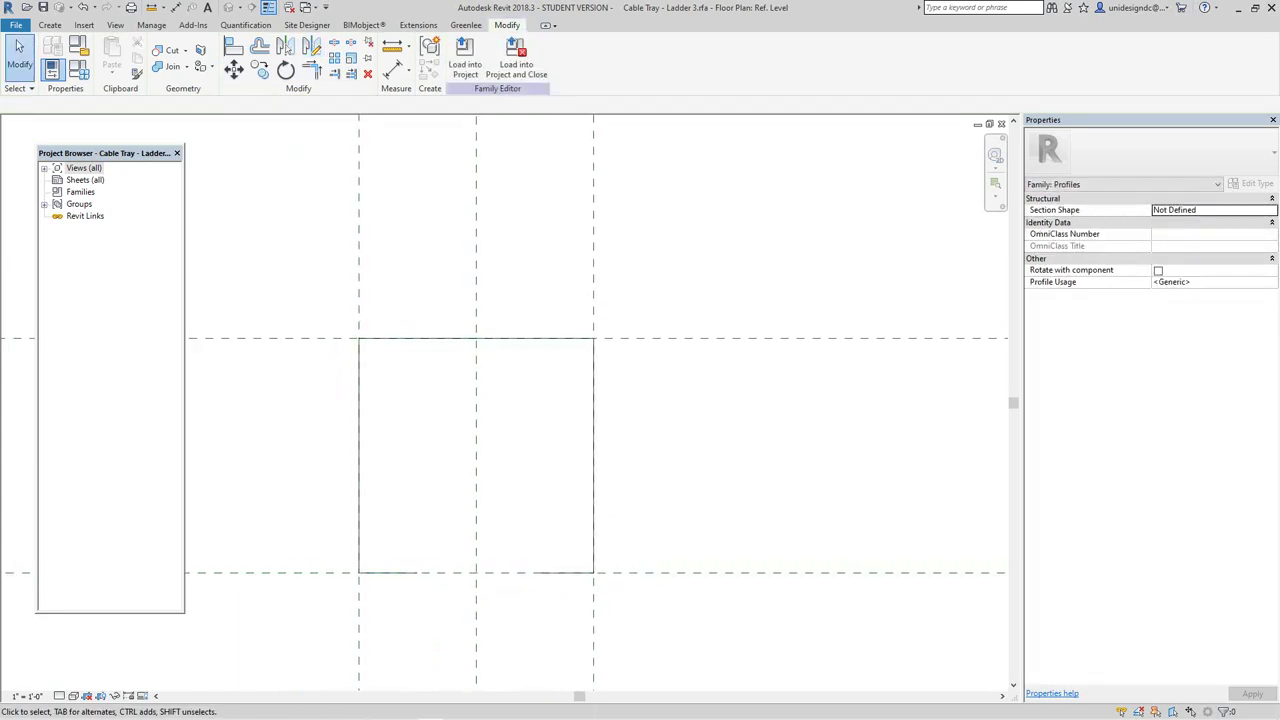
pyautogui.scroll(2, 391, 548)
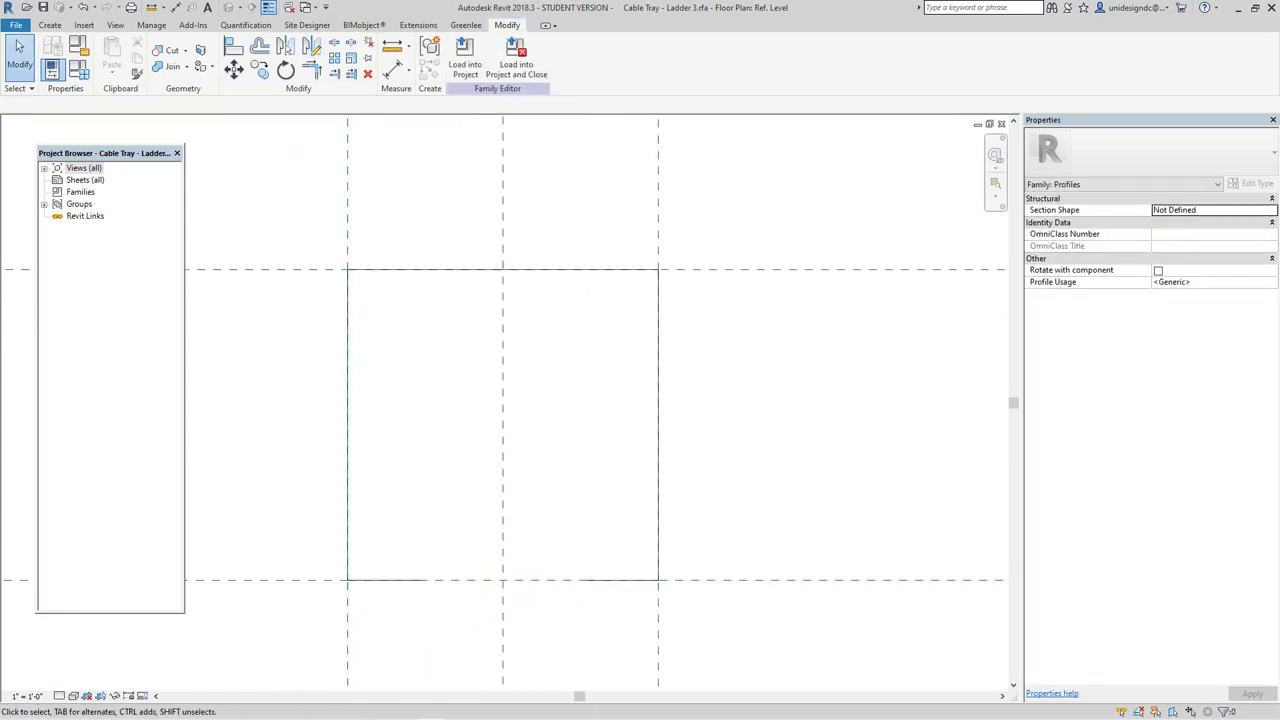
pyautogui.scroll(1, 367, 255)
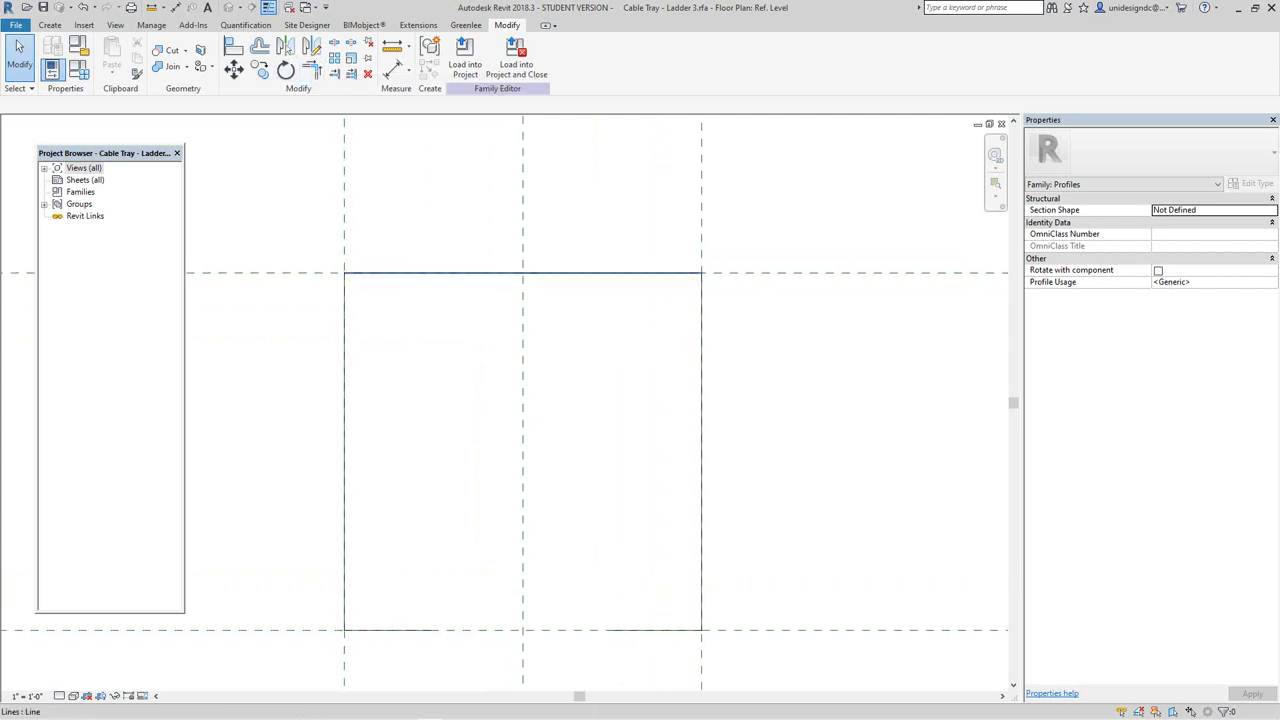
pyautogui.click(360, 273)
pyautogui.scroll(3, 358, 274)
pyautogui.click(389, 322)
pyautogui.scroll(-4, 391, 325)
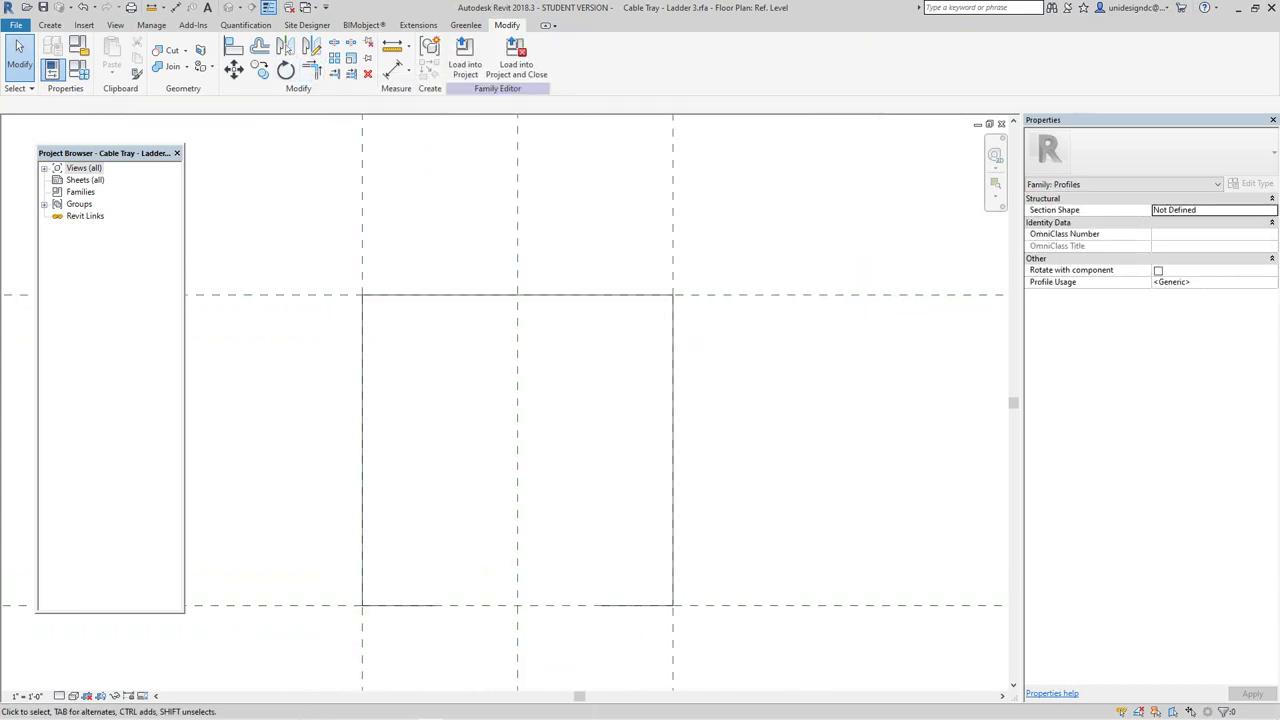
pyautogui.moveTo(391, 325); pyautogui.dragTo(410, 296, button='middle')
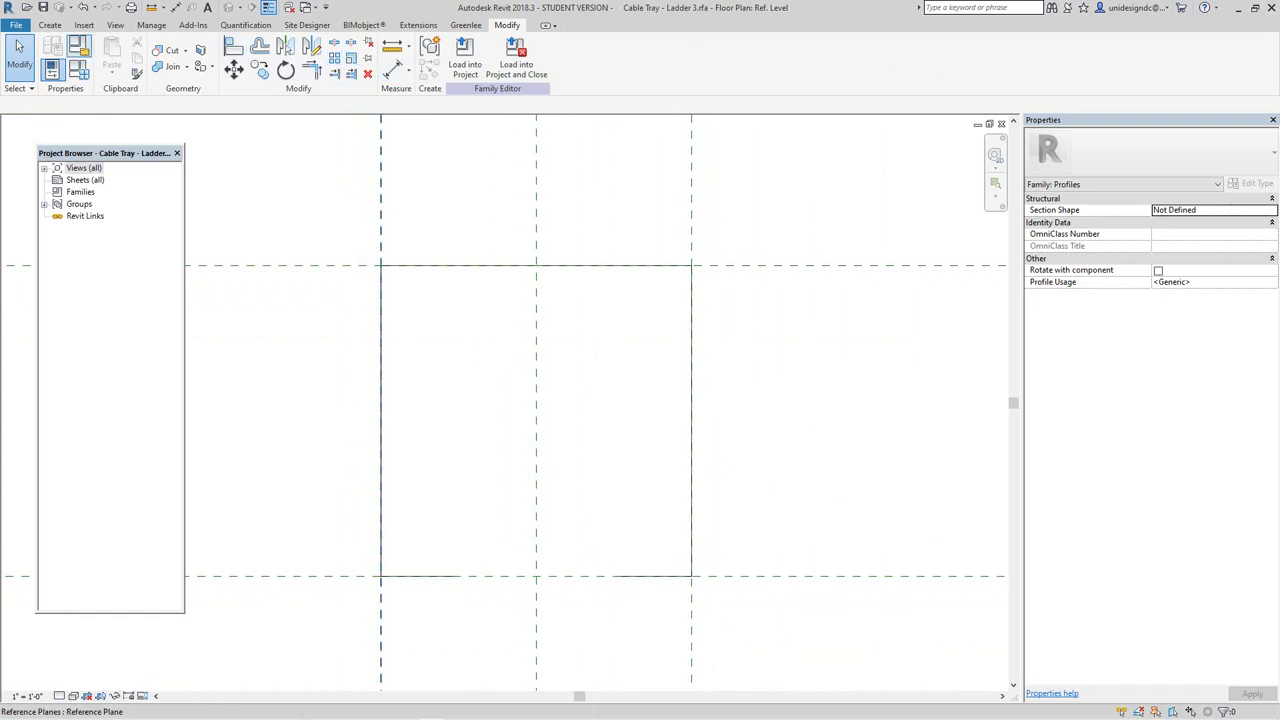
pyautogui.click(50, 25)
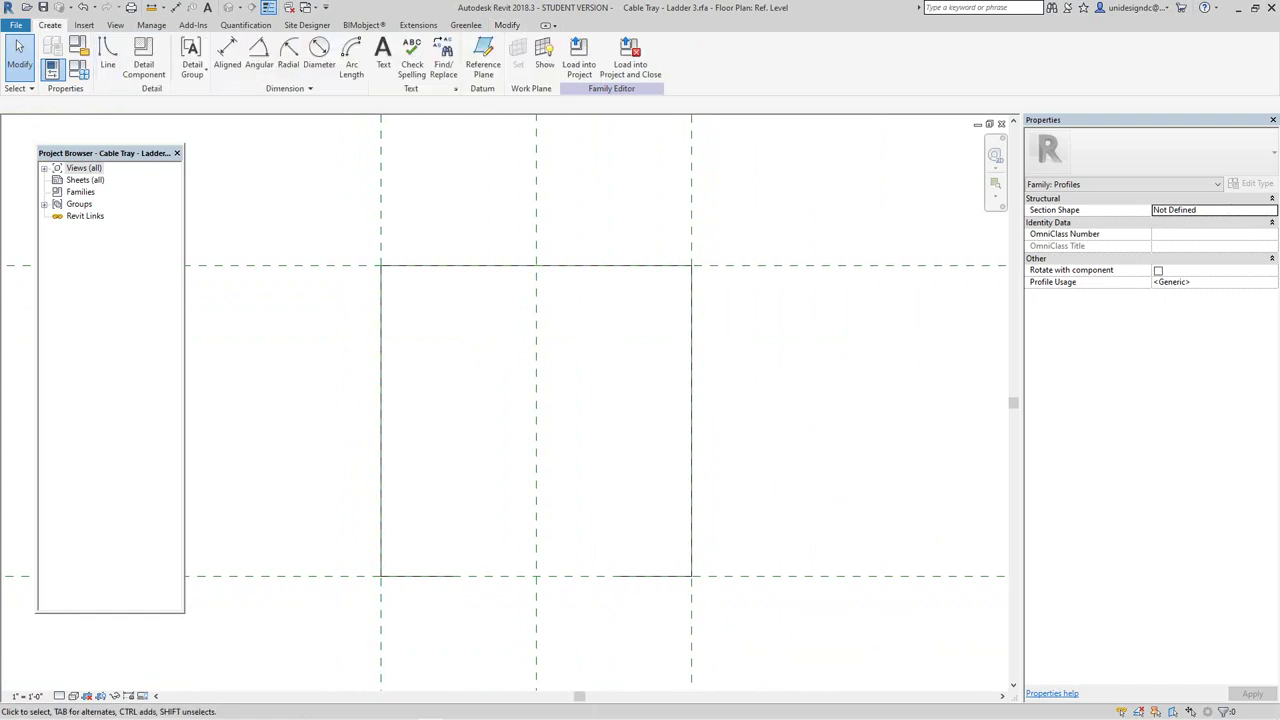
pyautogui.click(107, 55)
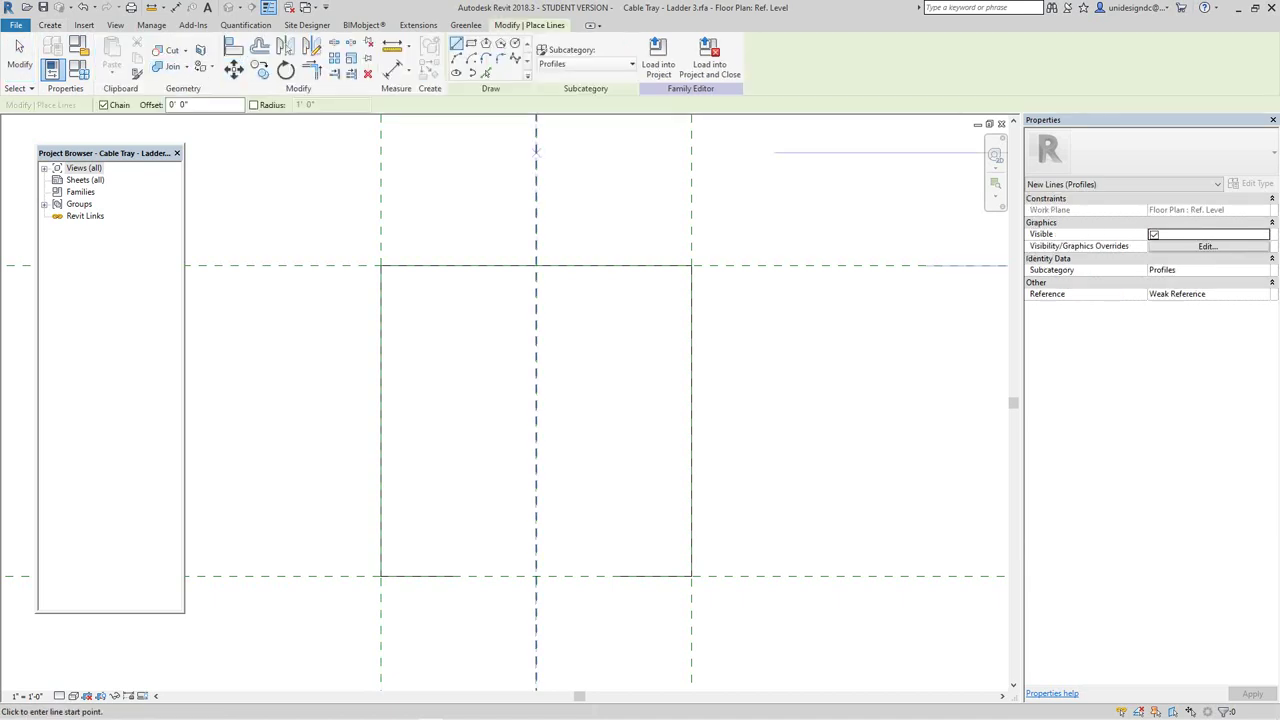
pyautogui.click(501, 58)
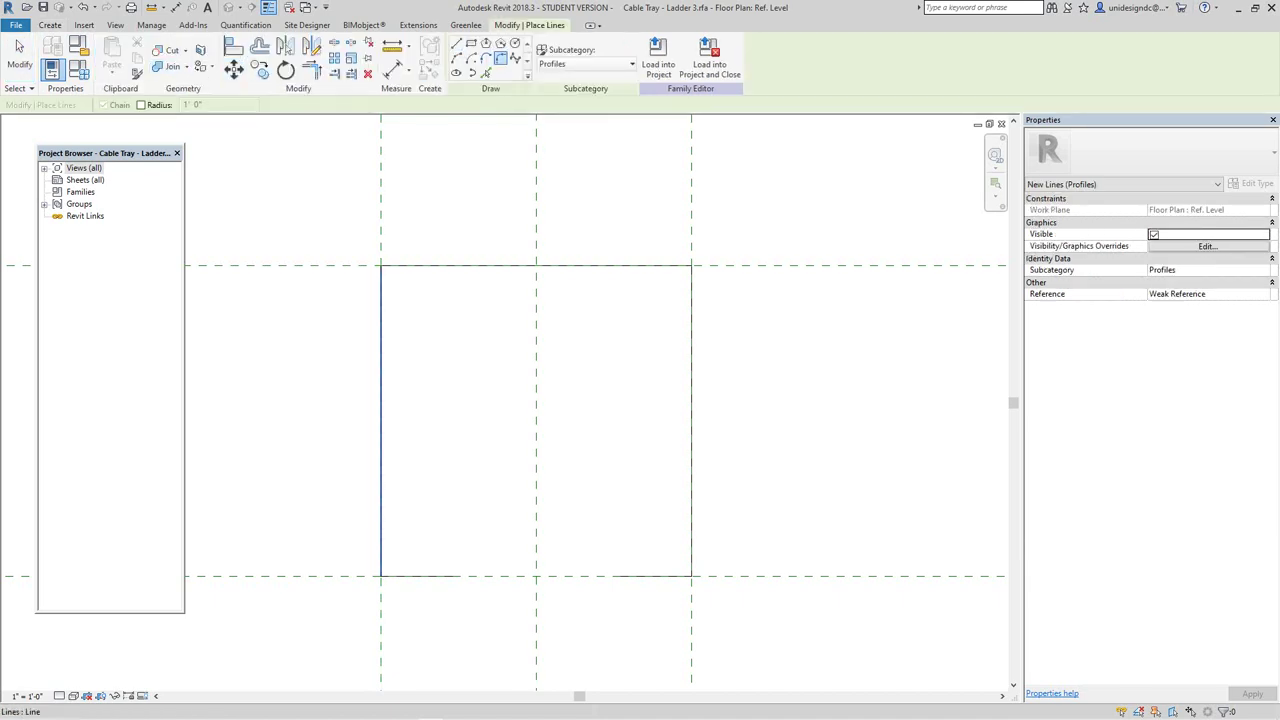
pyautogui.click(381, 330)
pyautogui.click(430, 265)
pyautogui.click(380, 300)
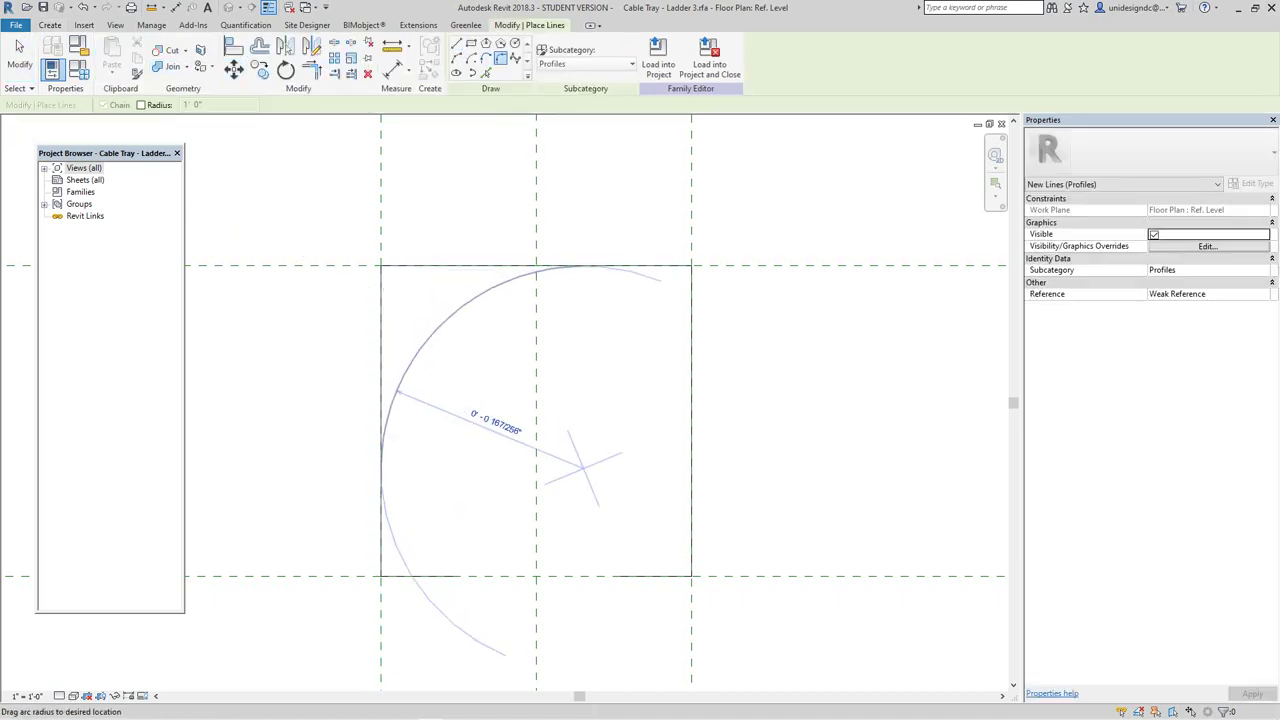
pyautogui.scroll(1, 400, 260)
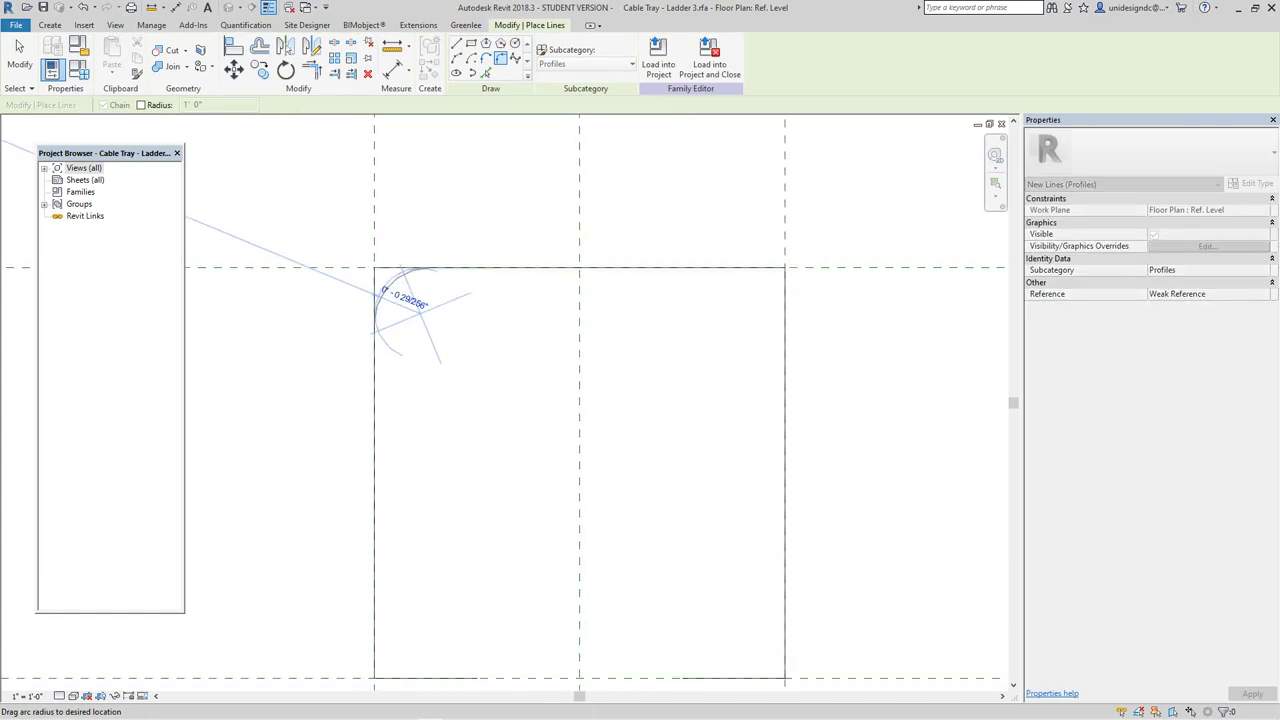
pyautogui.scroll(-1, 399, 259)
pyautogui.press('Escape')
pyautogui.press('Escape')
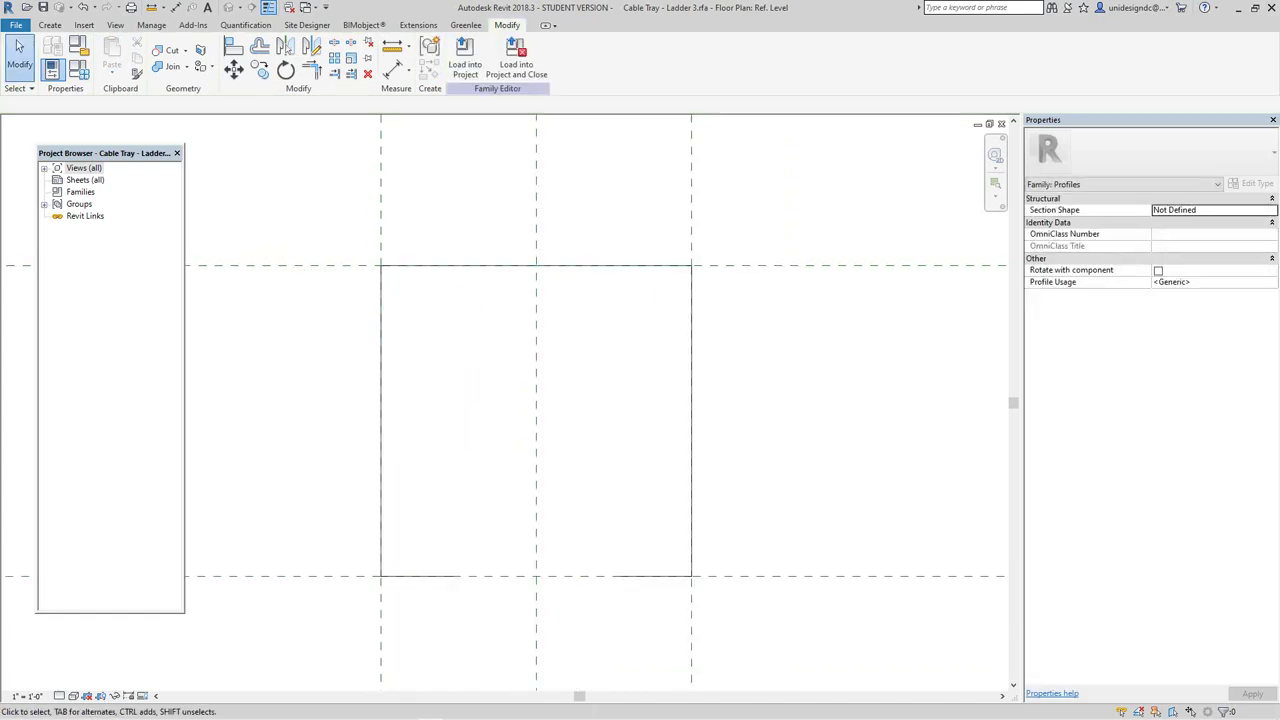
pyautogui.click(381, 325)
pyautogui.click(440, 265)
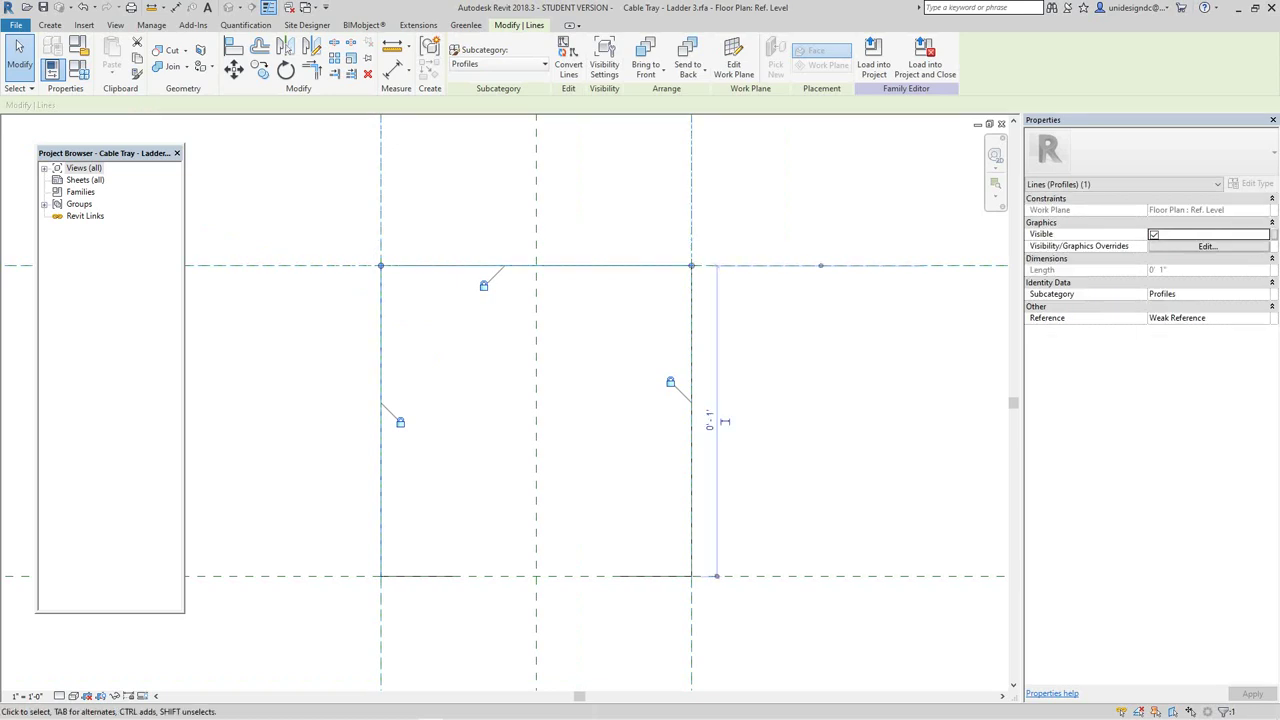
pyautogui.press('Escape')
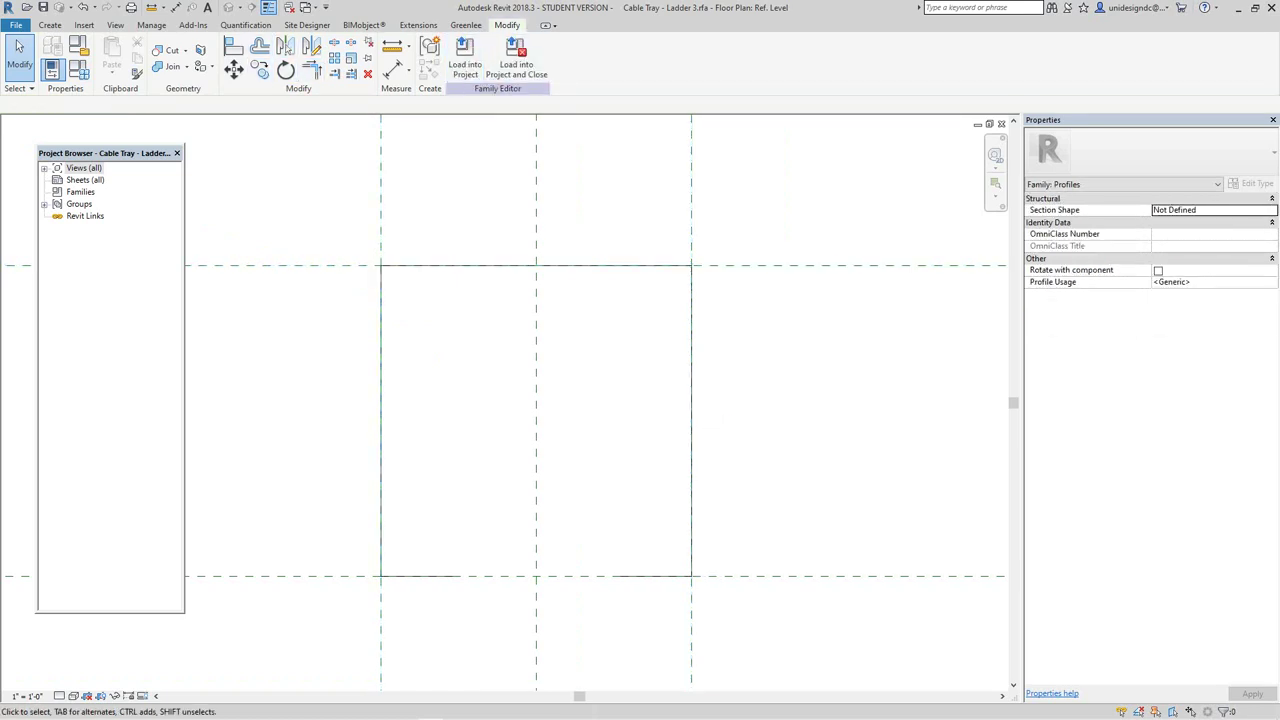
pyautogui.scroll(-1, 400, 275)
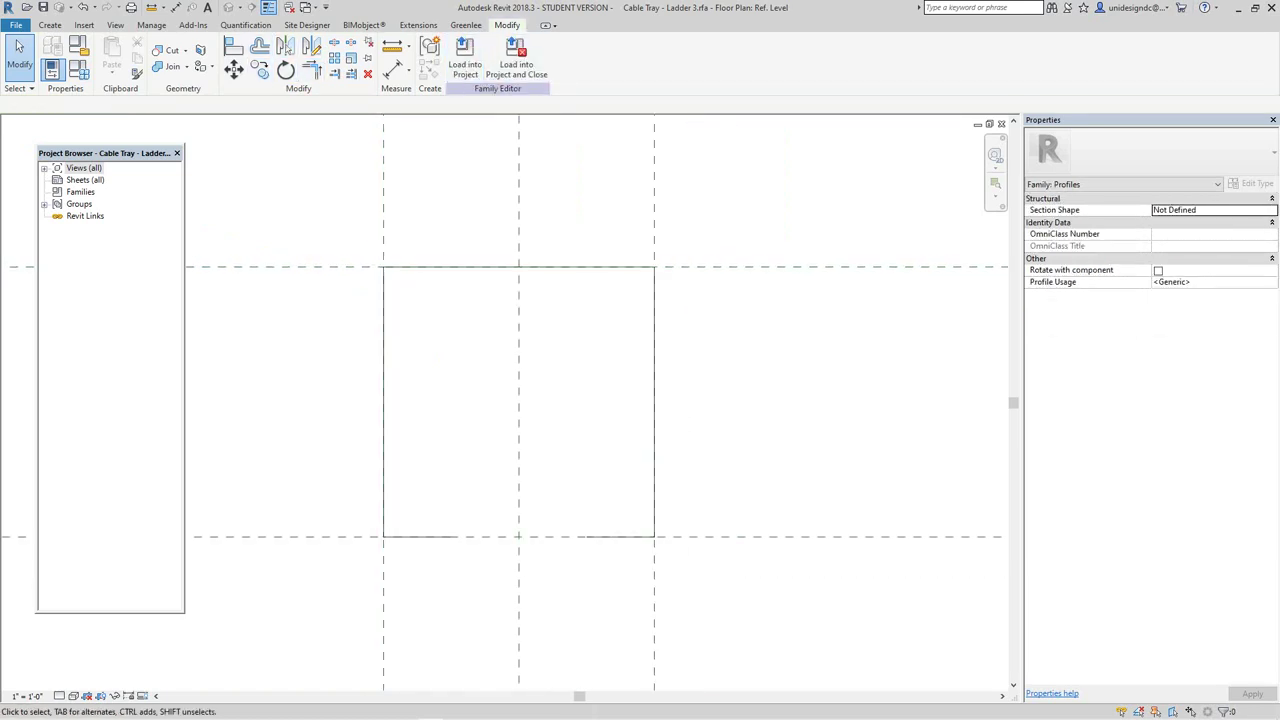
# Step: Round the profile's upper-left corner with a fillet arc of fixed 1/4 inch radius between the left and top lines
pyautogui.click(49, 24)
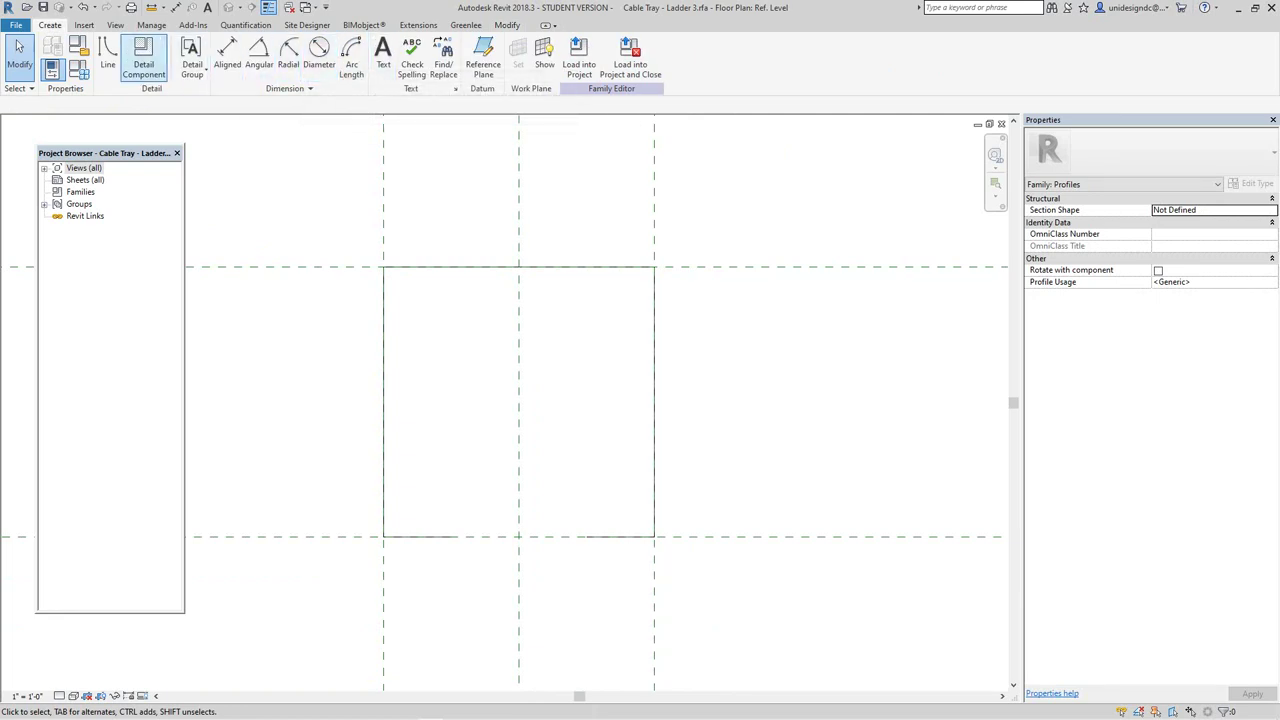
pyautogui.click(107, 52)
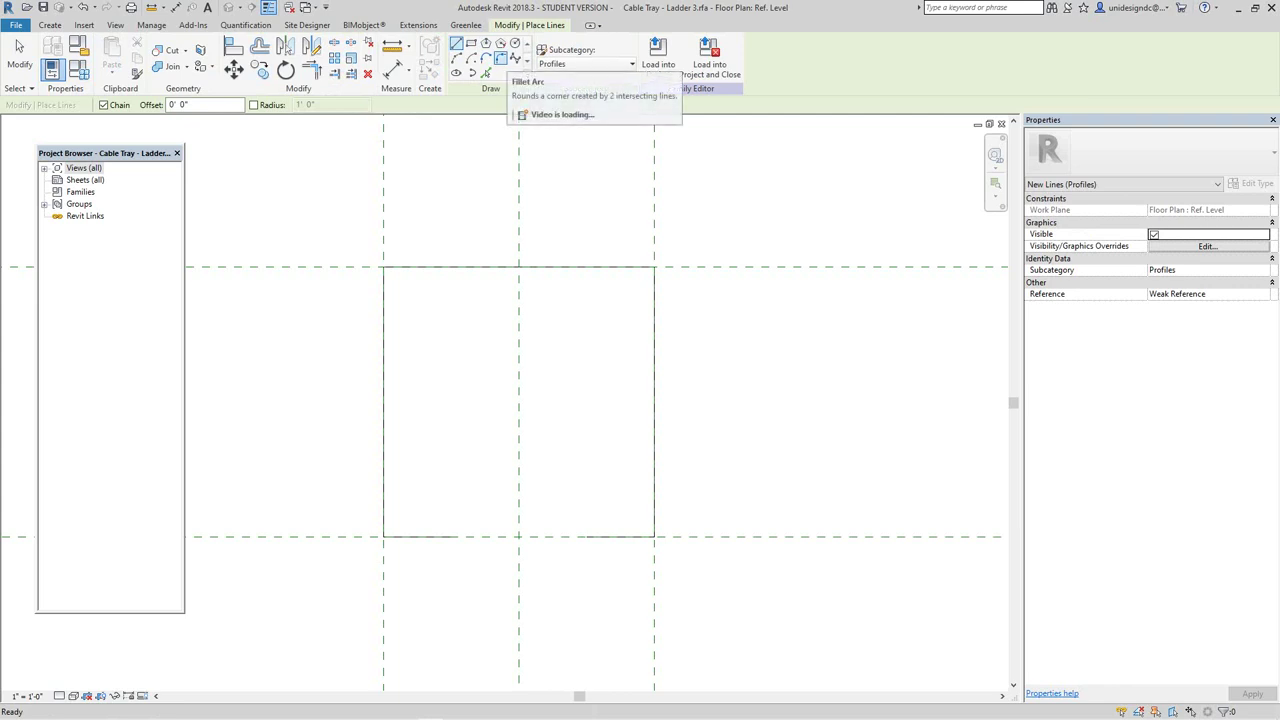
pyautogui.click(501, 58)
pyautogui.click(384, 400)
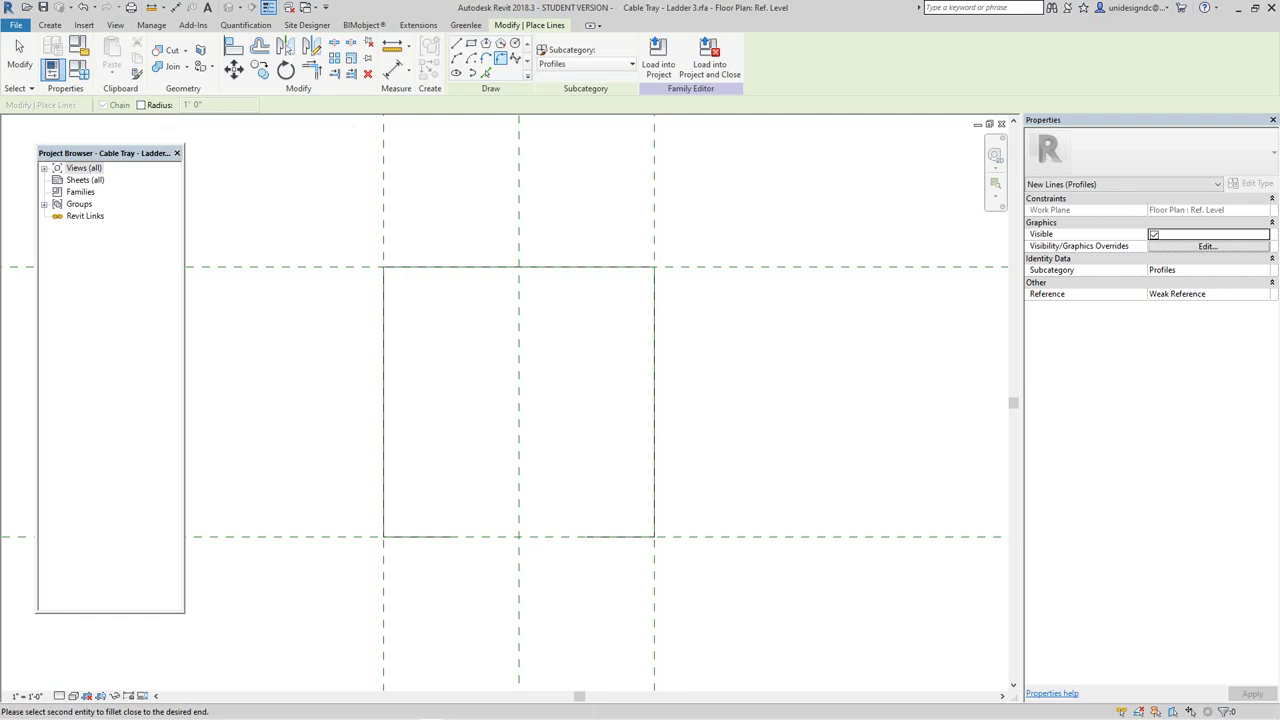
pyautogui.click(141, 105)
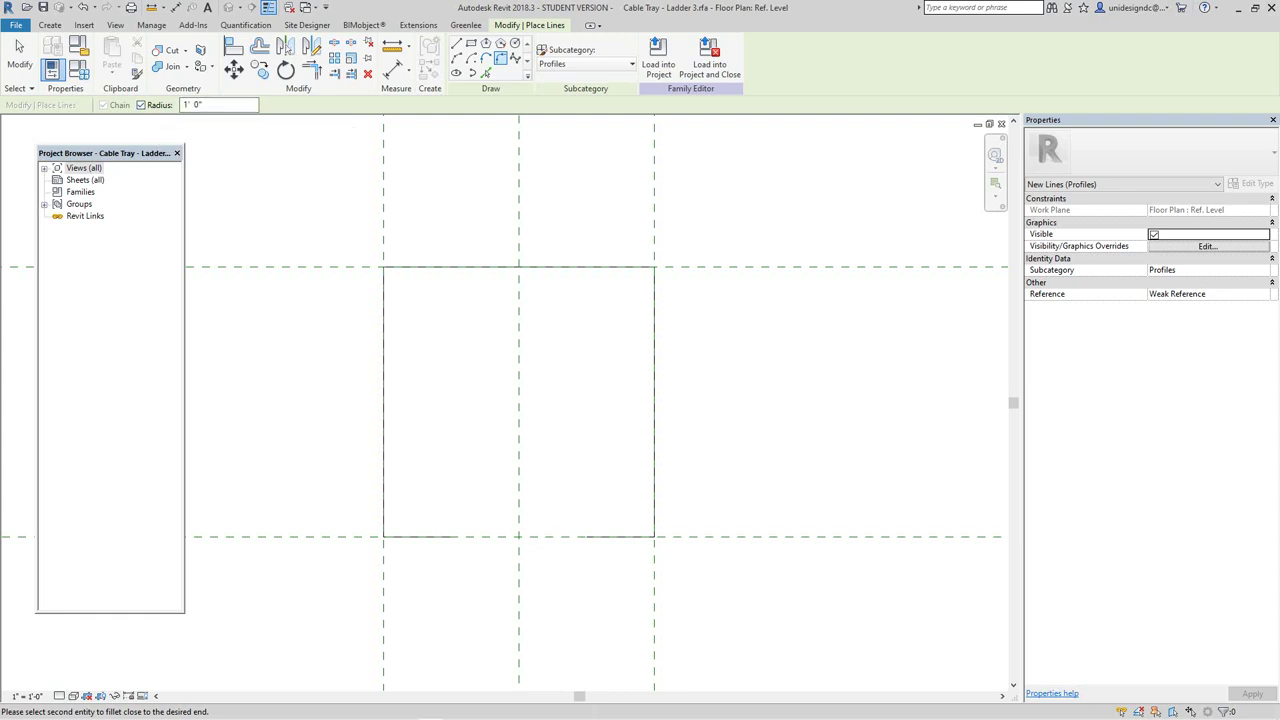
pyautogui.click(207, 105)
pyautogui.click(452, 267)
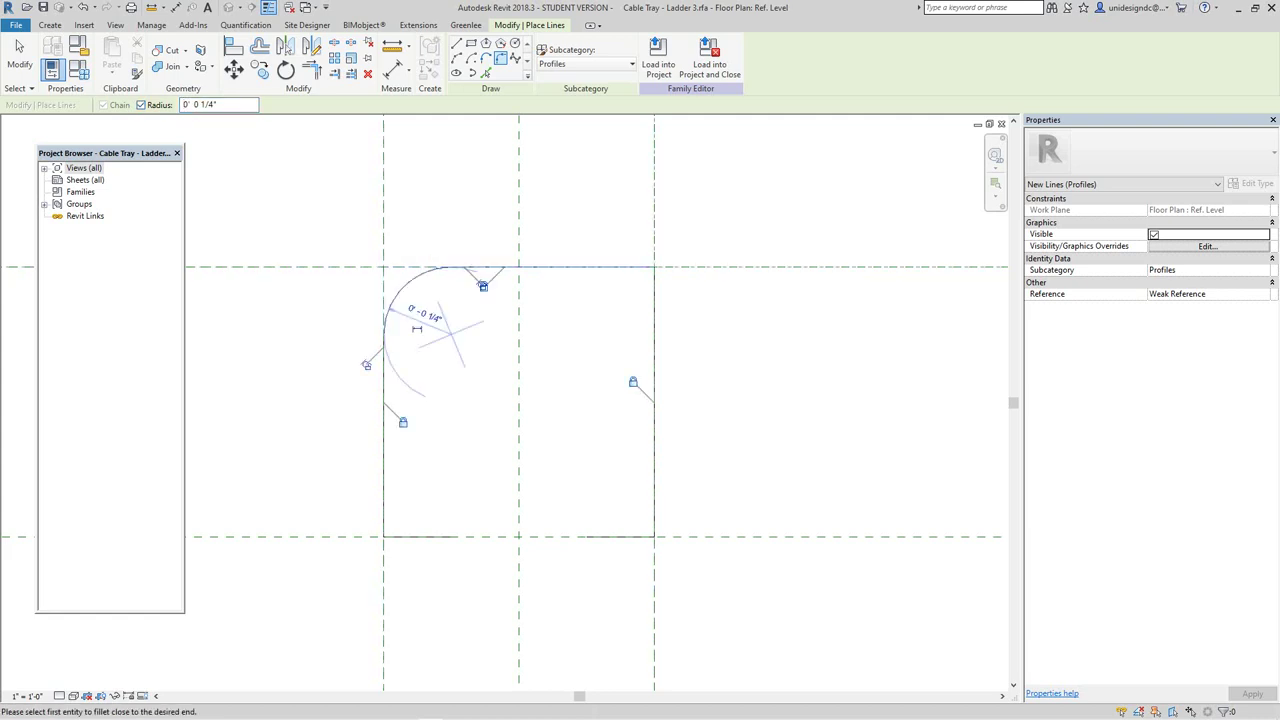
pyautogui.scroll(1, 308, 326)
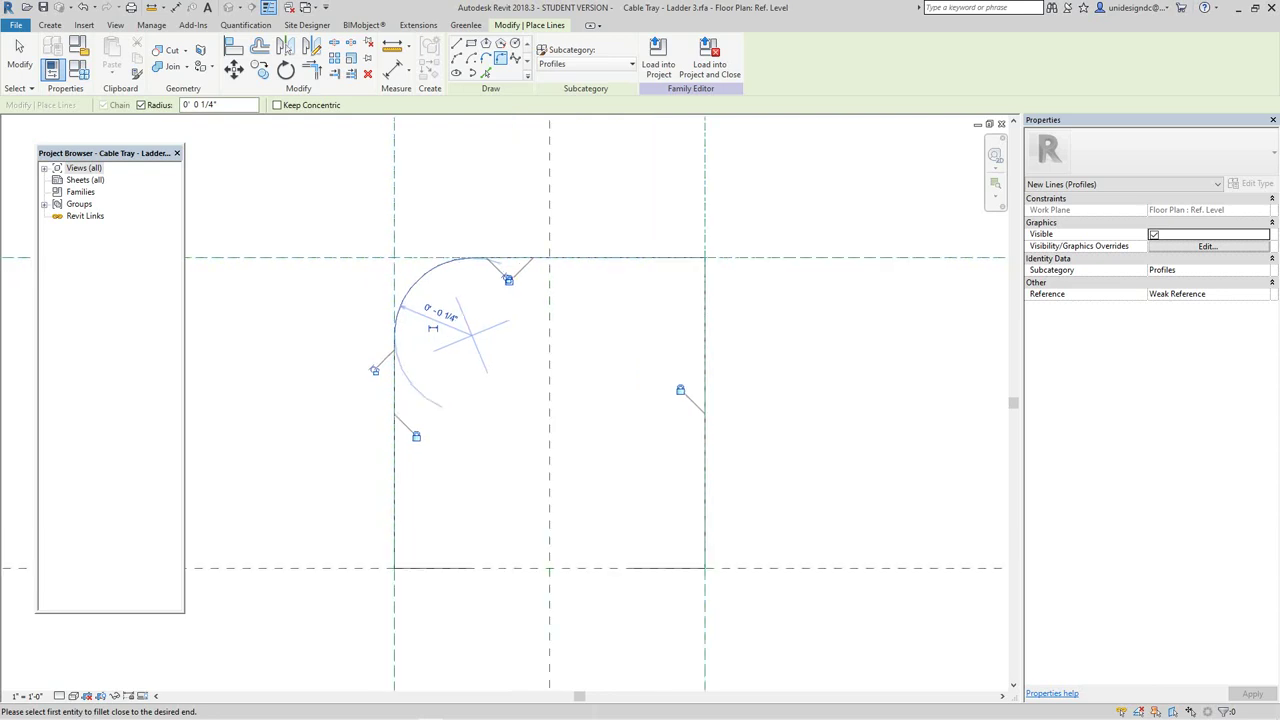
pyautogui.press('Escape')
pyautogui.scroll(2, 342, 336)
pyautogui.scroll(-3, 554, 337)
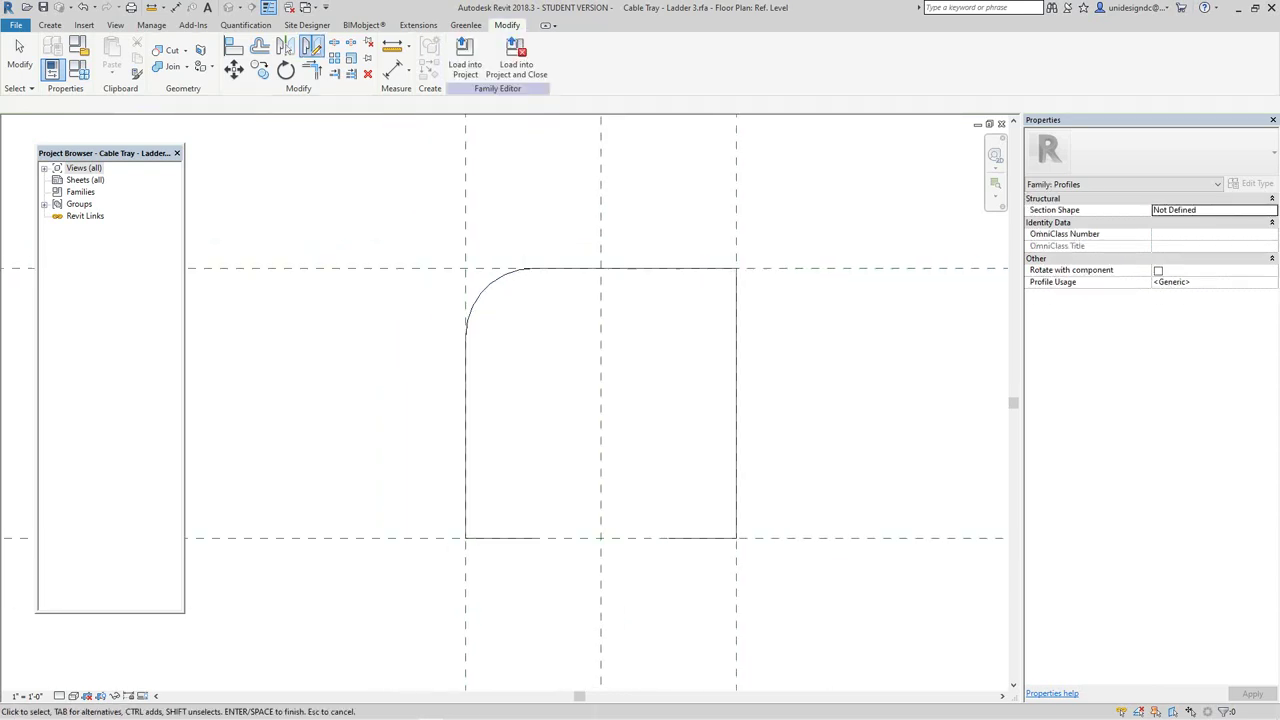
pyautogui.moveTo(554, 337); pyautogui.dragTo(500, 348, button='middle')
pyautogui.scroll(-3, 465, 368)
pyautogui.scroll(4, 450, 478)
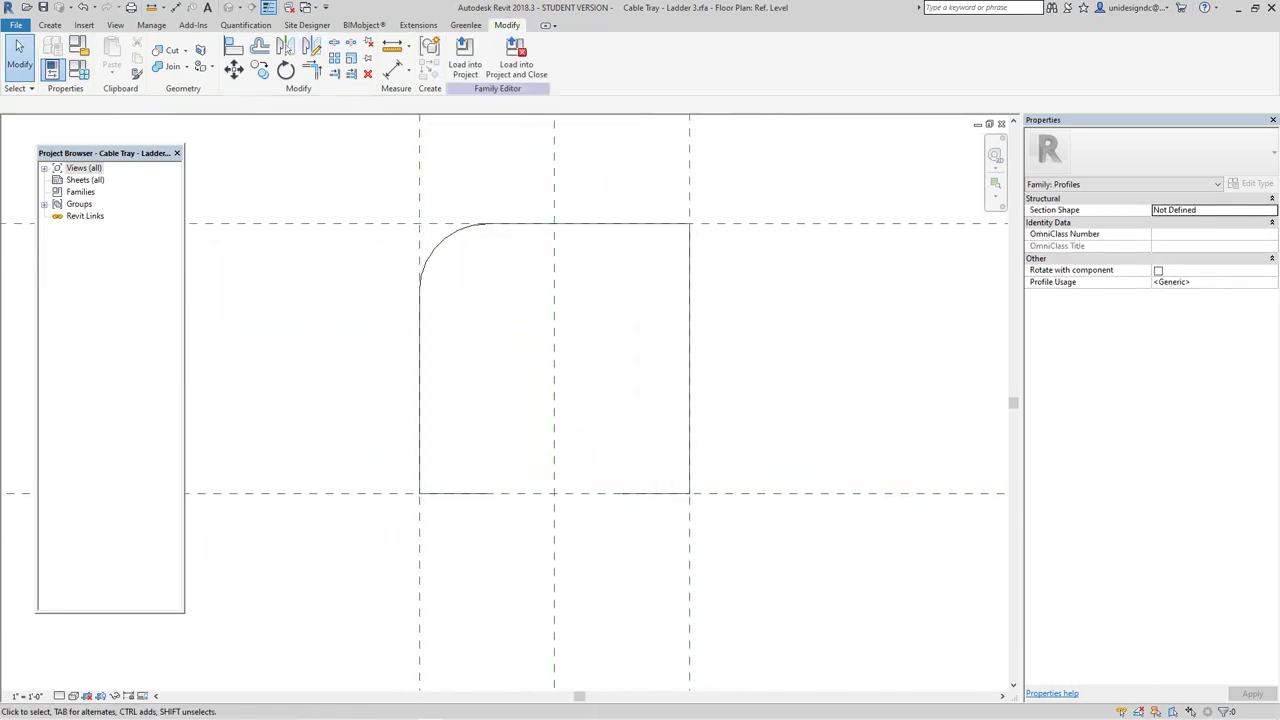
pyautogui.scroll(-3, 467, 370)
pyautogui.scroll(2, 605, 285)
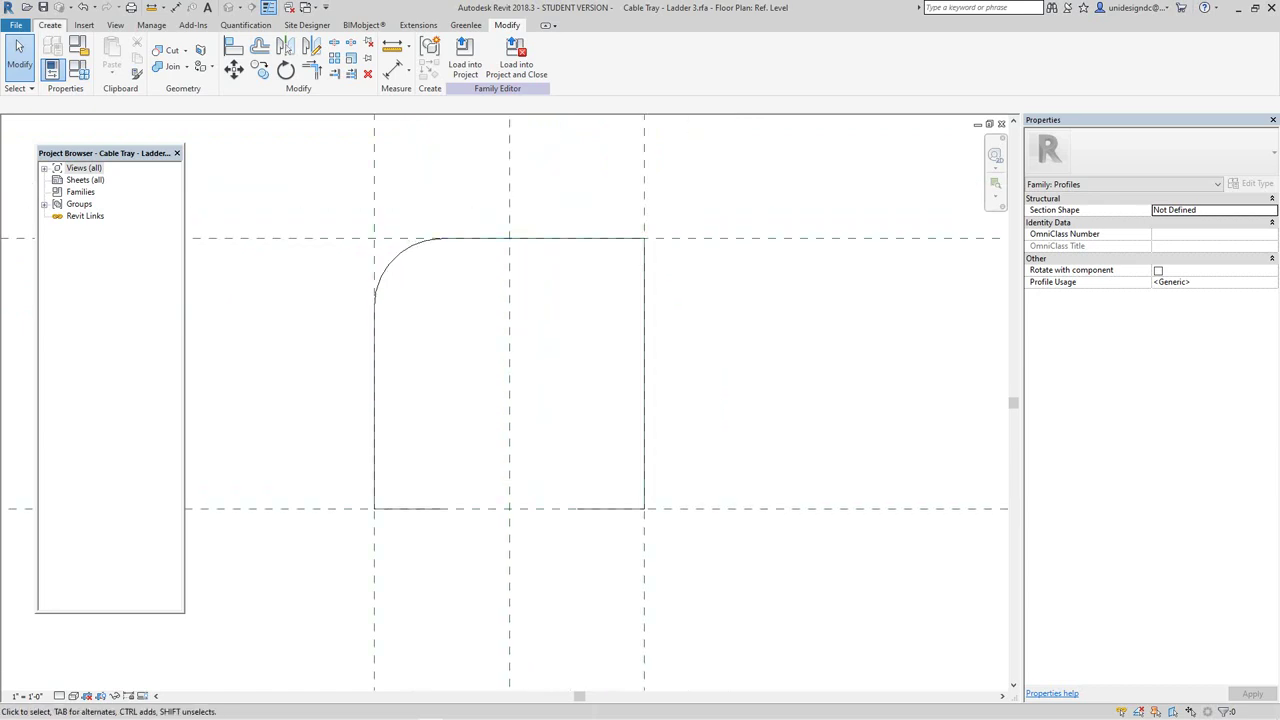
# Step: Round the profile's upper-right corner with a fillet arc of fixed 1/4 inch radius between the top and right lines
pyautogui.click(49, 25)
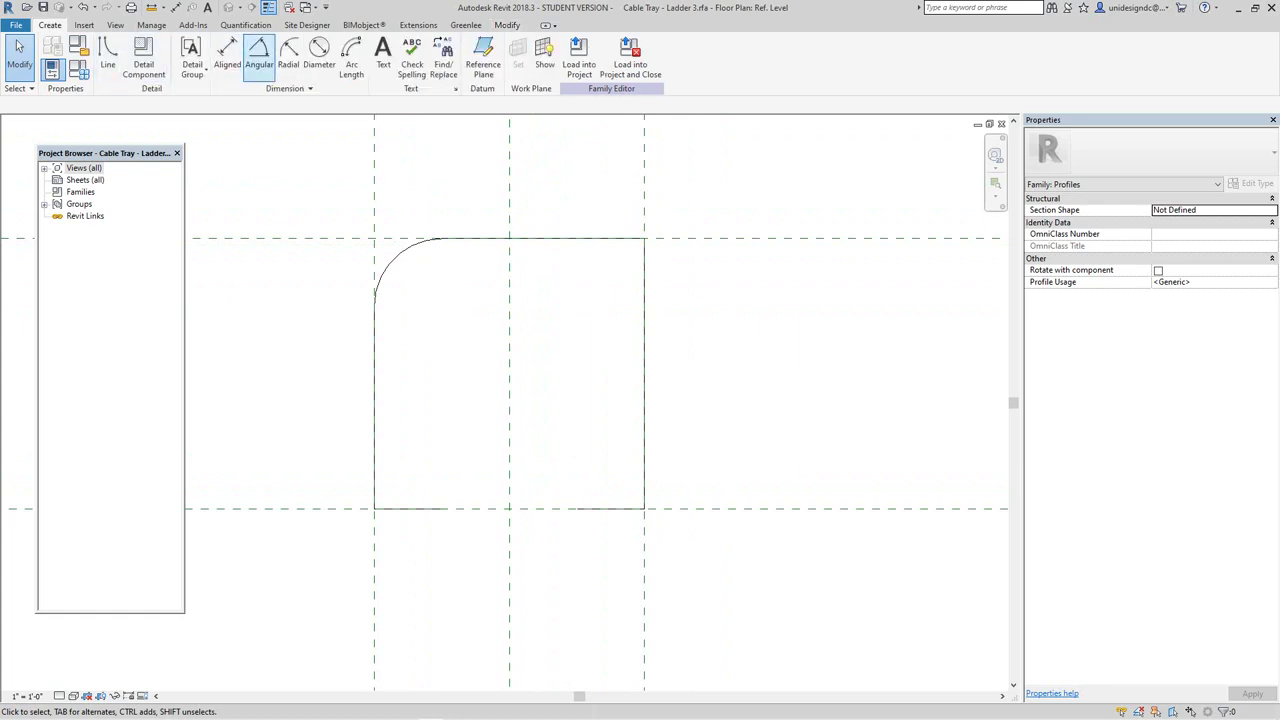
pyautogui.click(107, 55)
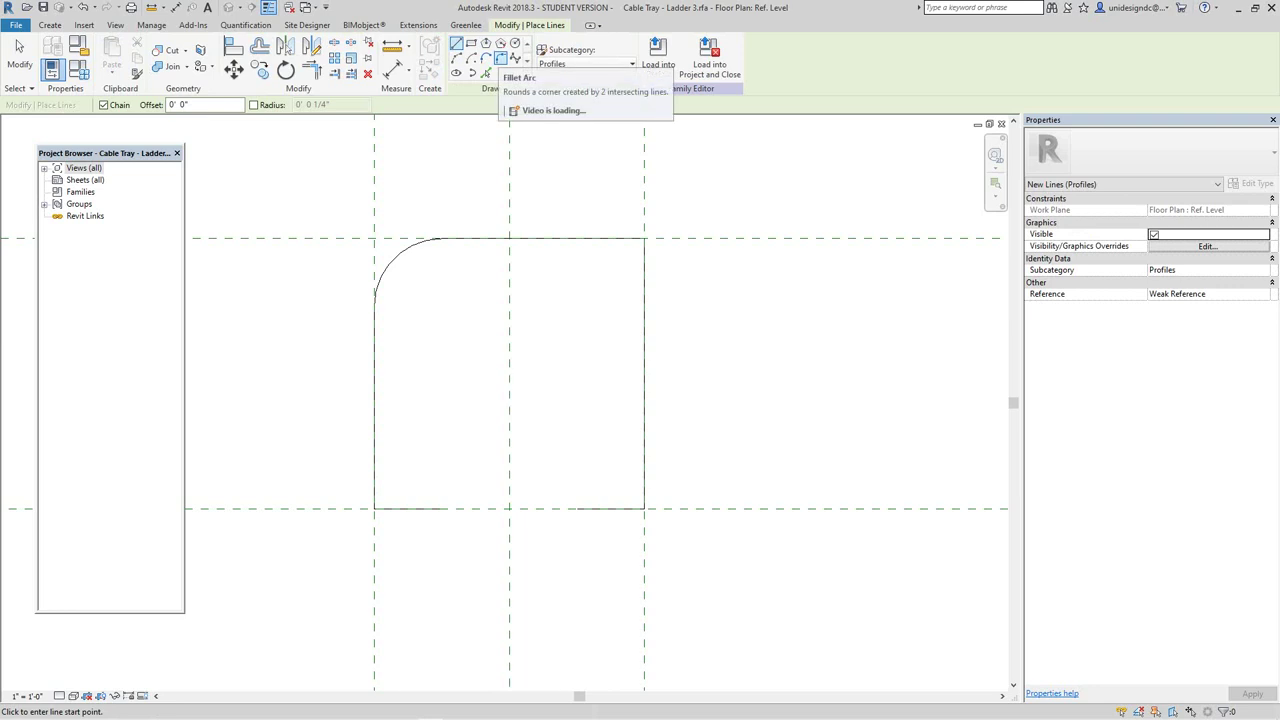
pyautogui.click(501, 57)
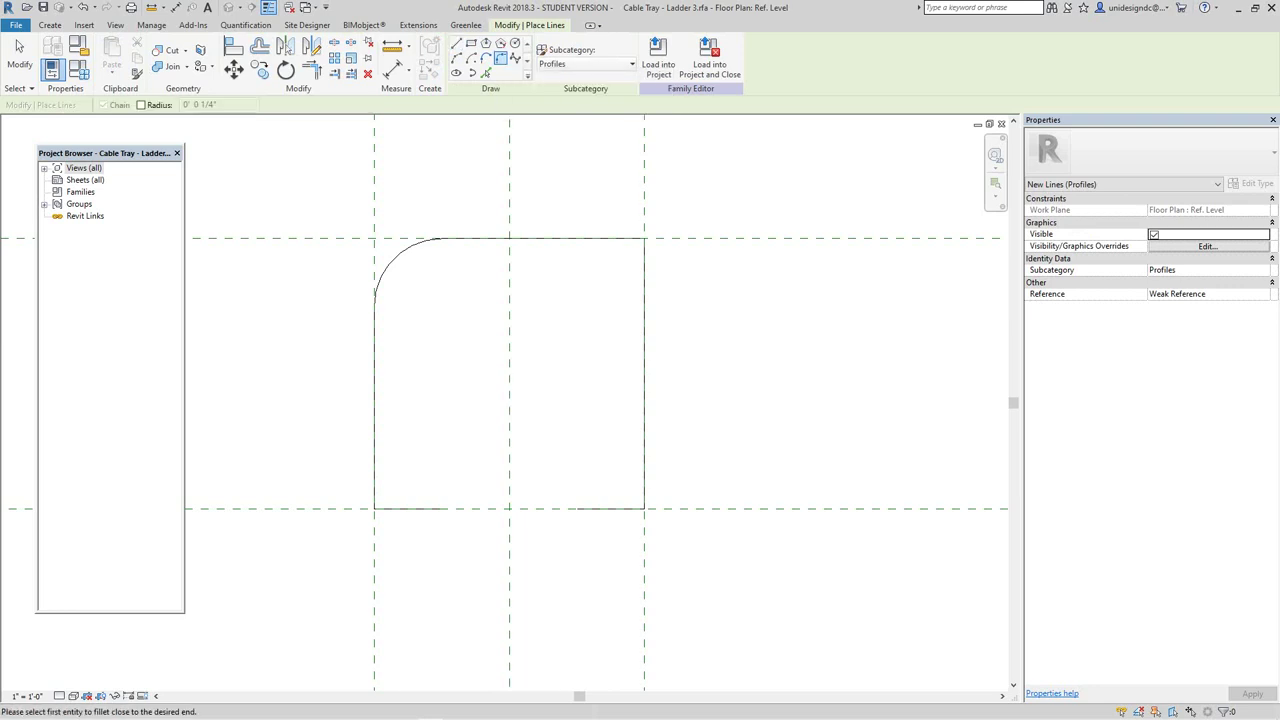
pyautogui.click(141, 105)
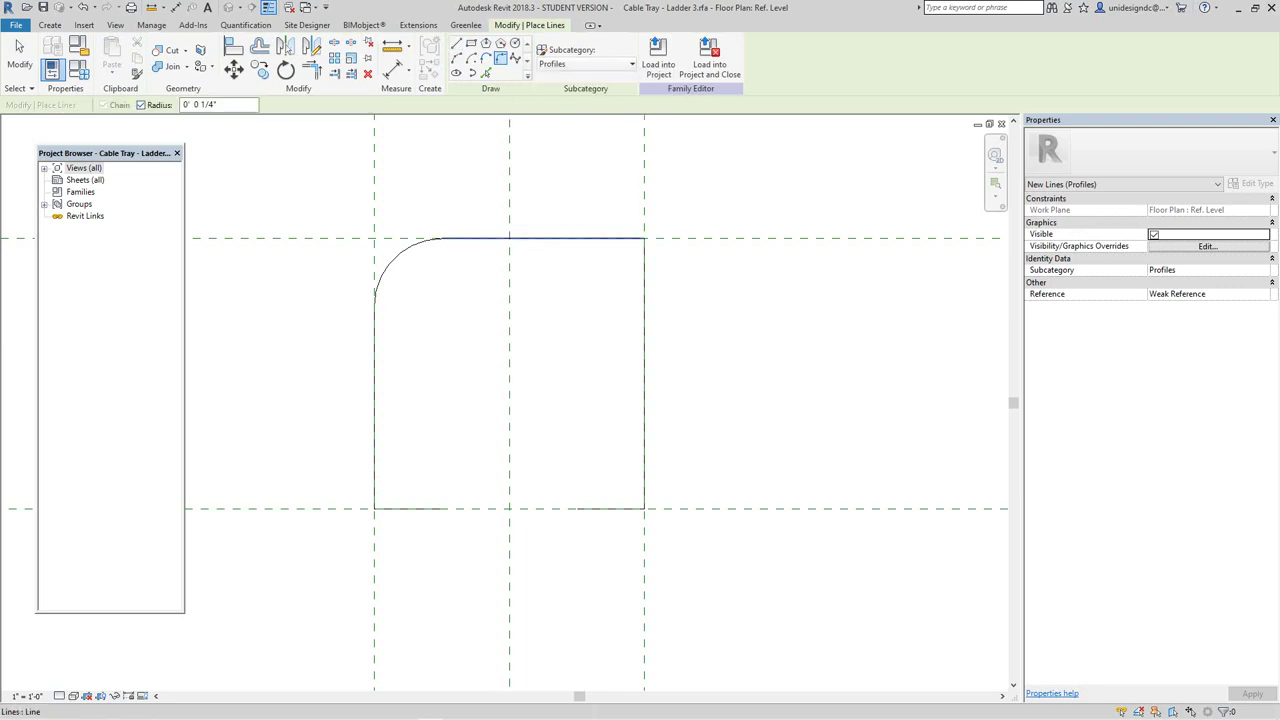
pyautogui.click(595, 238)
pyautogui.click(644, 295)
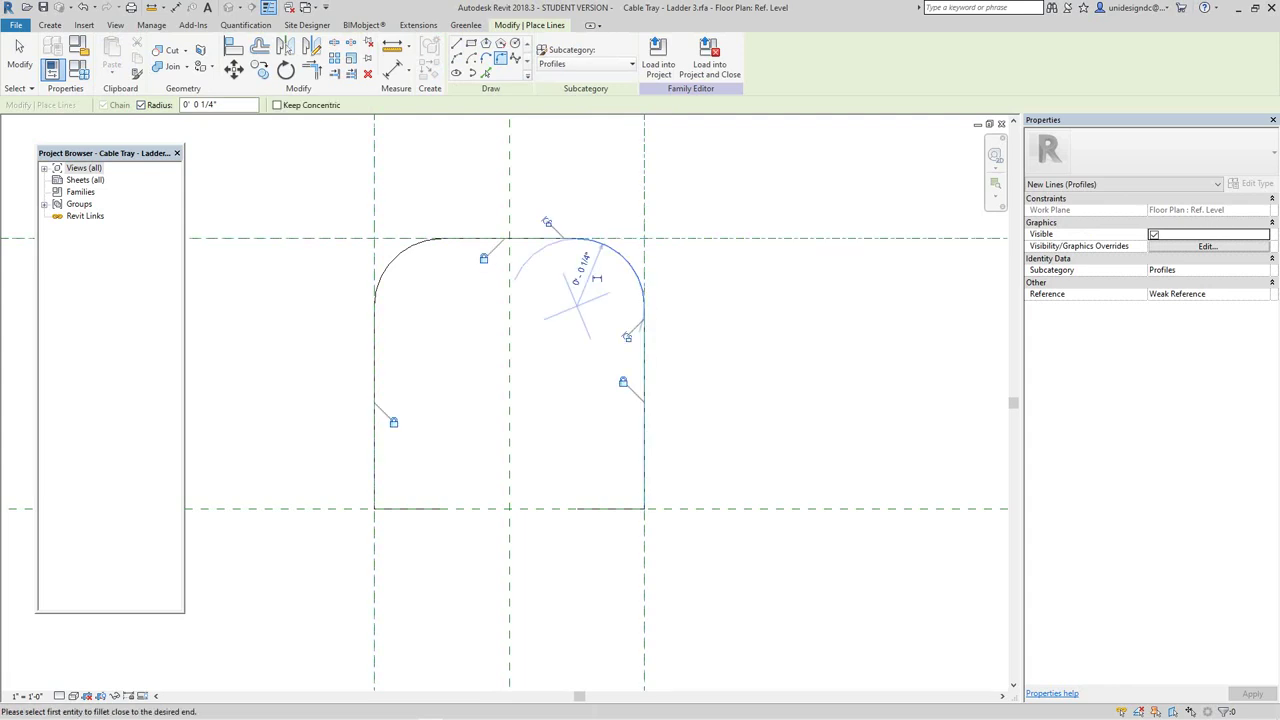
pyautogui.press('Escape')
pyautogui.press('Escape')
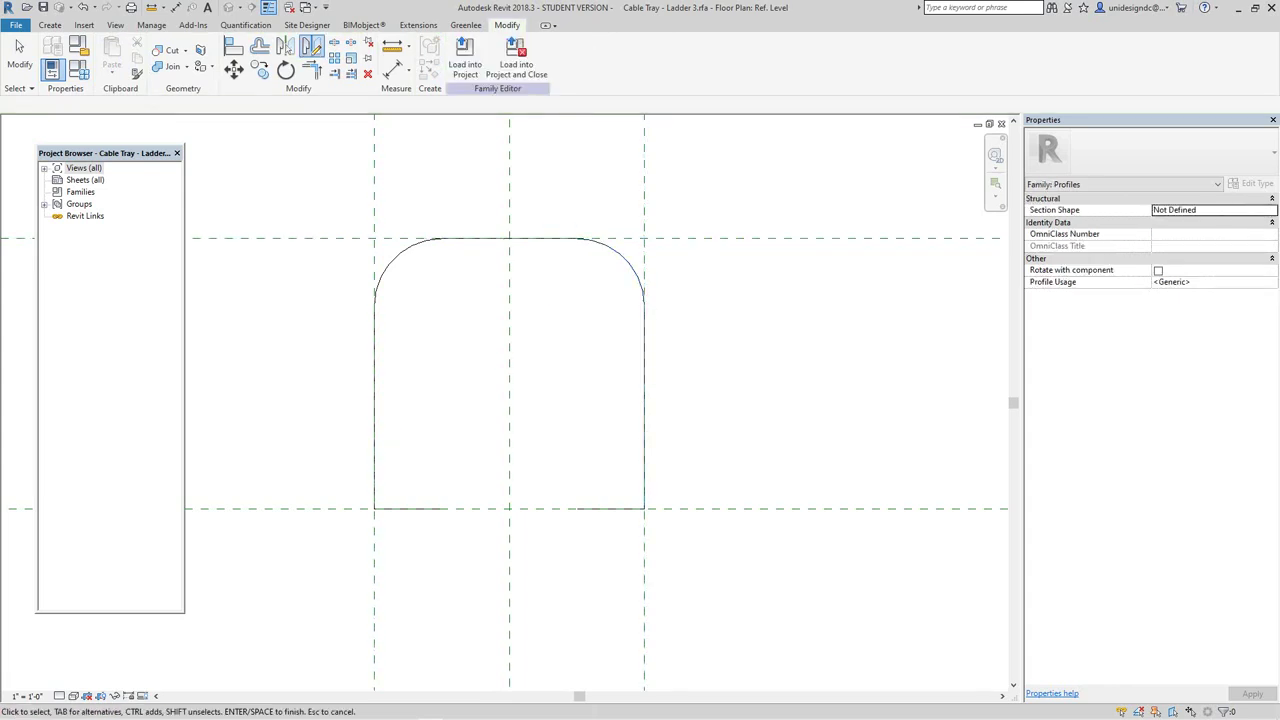
# Step: Examine the standard rung cross-section in the reference image Cbltray.JPG and compare it with the lower corners of the profile
pyautogui.scroll(-1, 581, 333)
pyautogui.scroll(2, 482, 490)
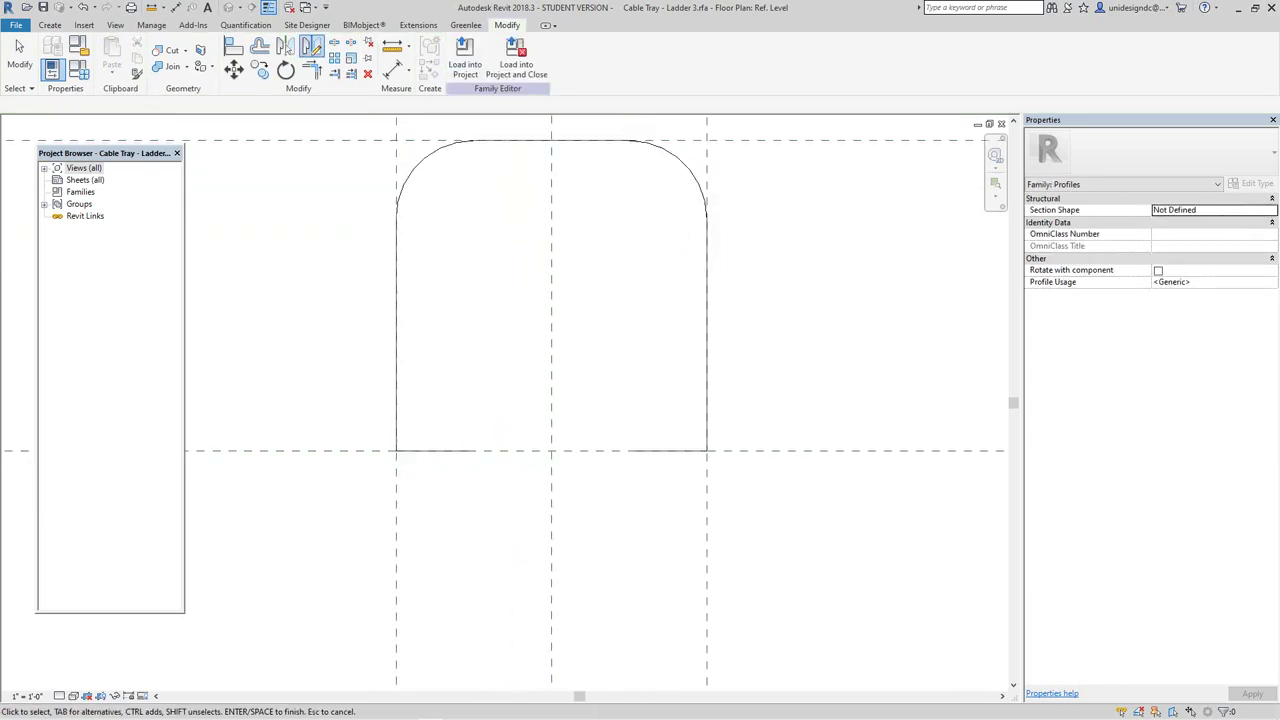
pyautogui.scroll(2, 421, 450)
pyautogui.scroll(-3, 421, 450)
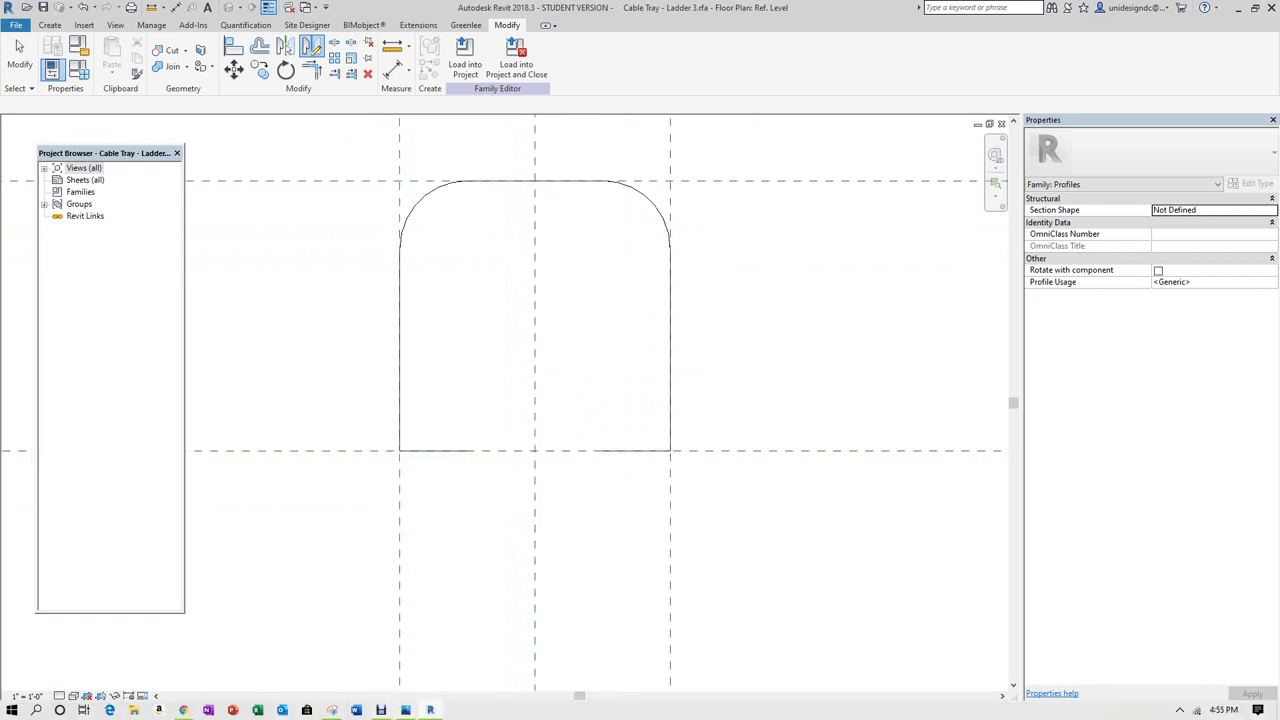
pyautogui.click(406, 710)
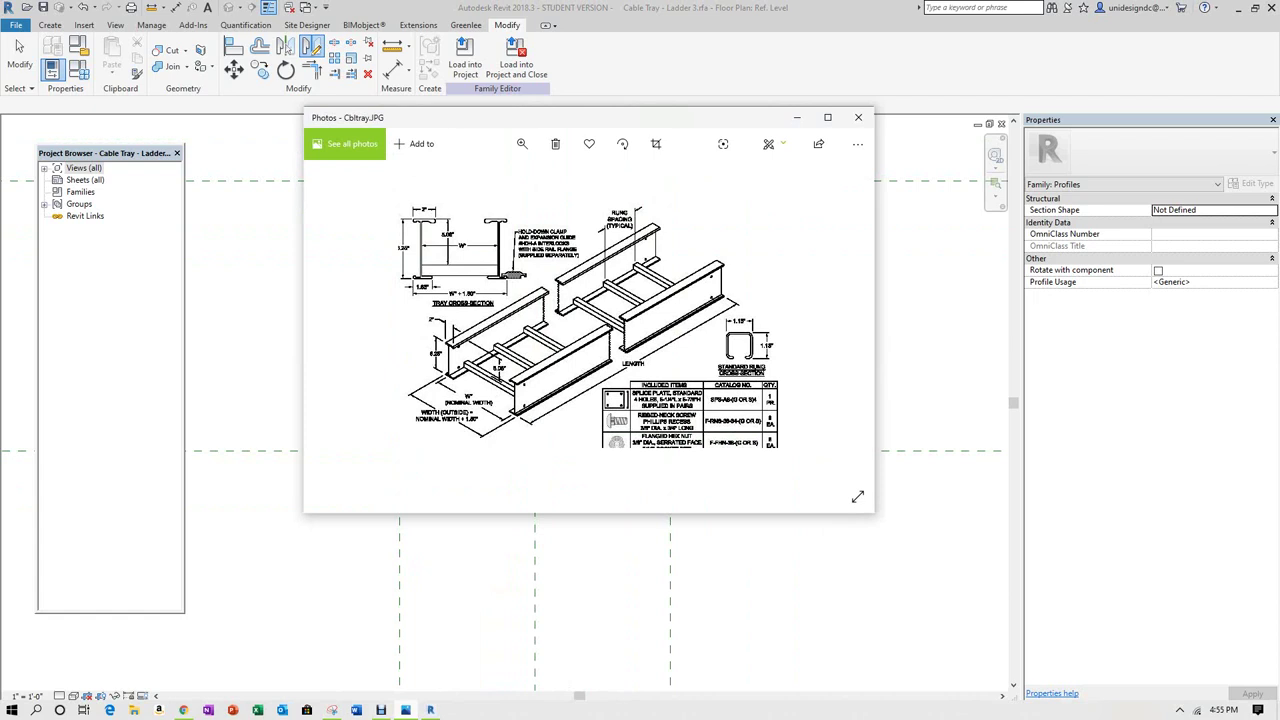
pyautogui.click(406, 710)
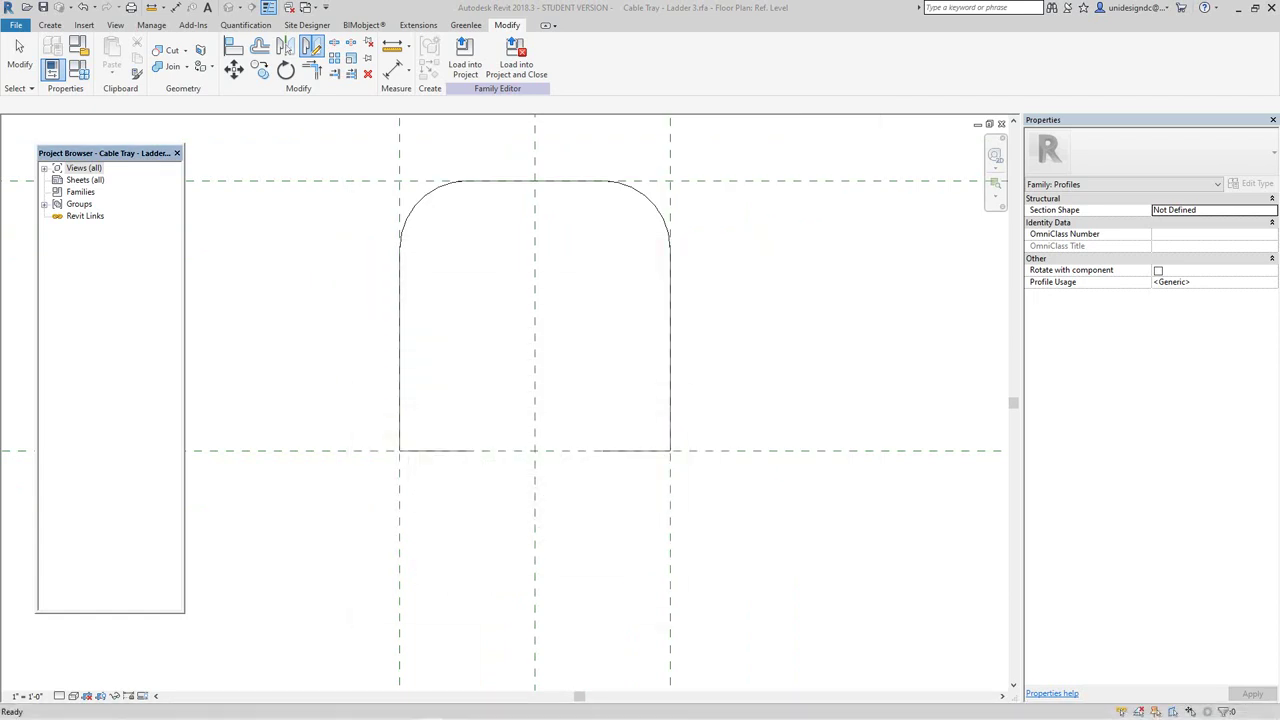
pyautogui.press('Escape')
pyautogui.scroll(1, 406, 436)
pyautogui.scroll(-2, 419, 438)
pyautogui.moveTo(419, 438); pyautogui.dragTo(434, 521, button='middle')
pyautogui.scroll(1, 434, 521)
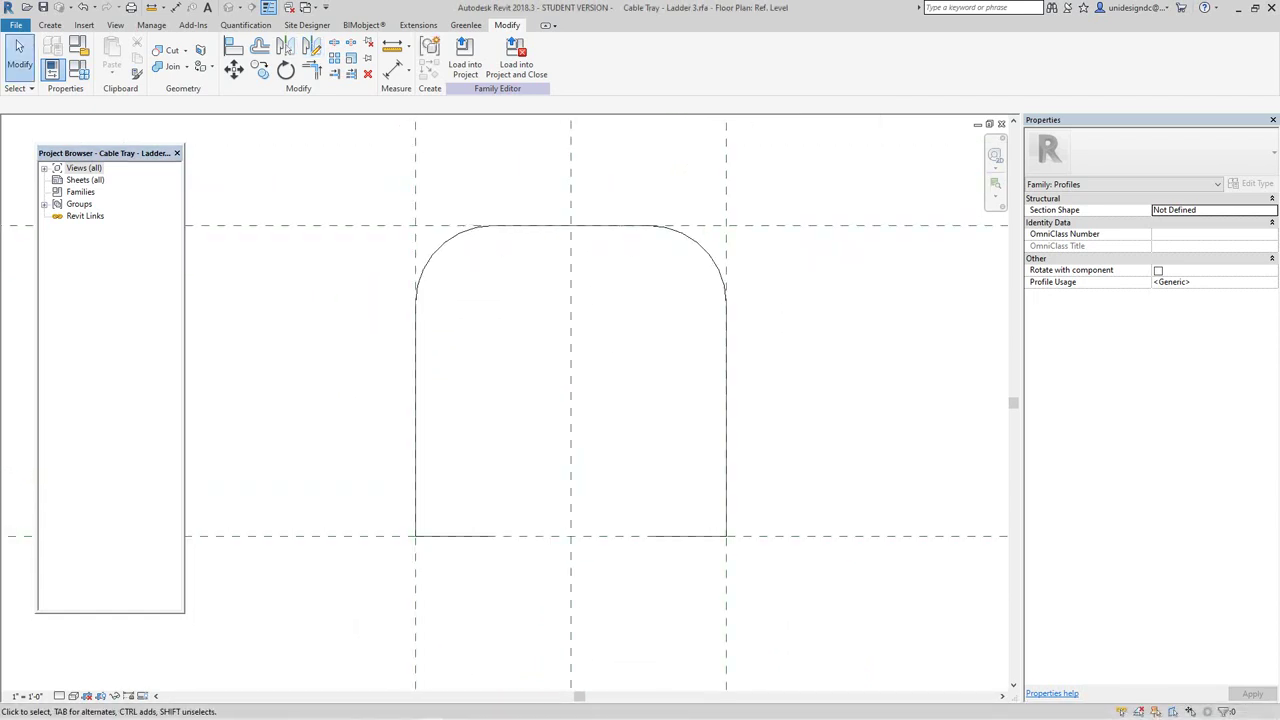
pyautogui.moveTo(493, 439); pyautogui.dragTo(503, 461, button='middle')
pyautogui.scroll(-1, 503, 465)
pyautogui.scroll(3, 503, 465)
pyautogui.moveTo(437, 591); pyautogui.dragTo(428, 554, button='middle')
pyautogui.scroll(1, 428, 554)
pyautogui.scroll(-1, 396, 481)
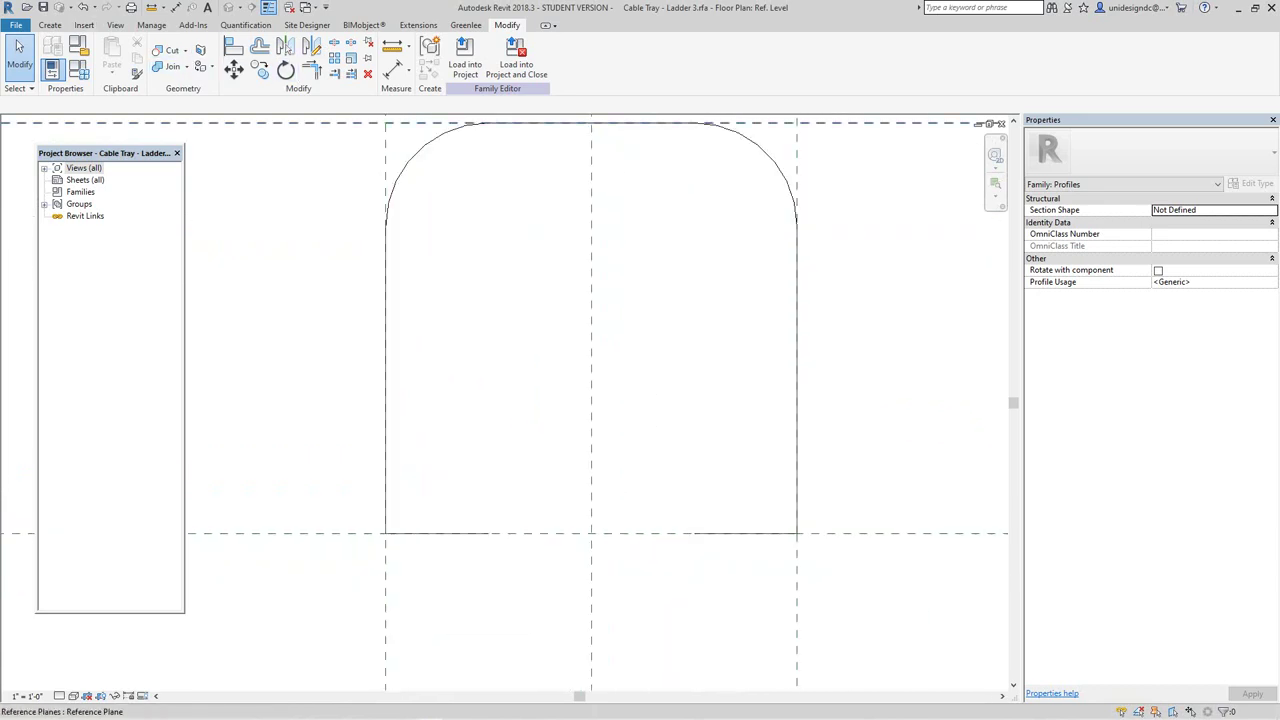
pyautogui.click(50, 25)
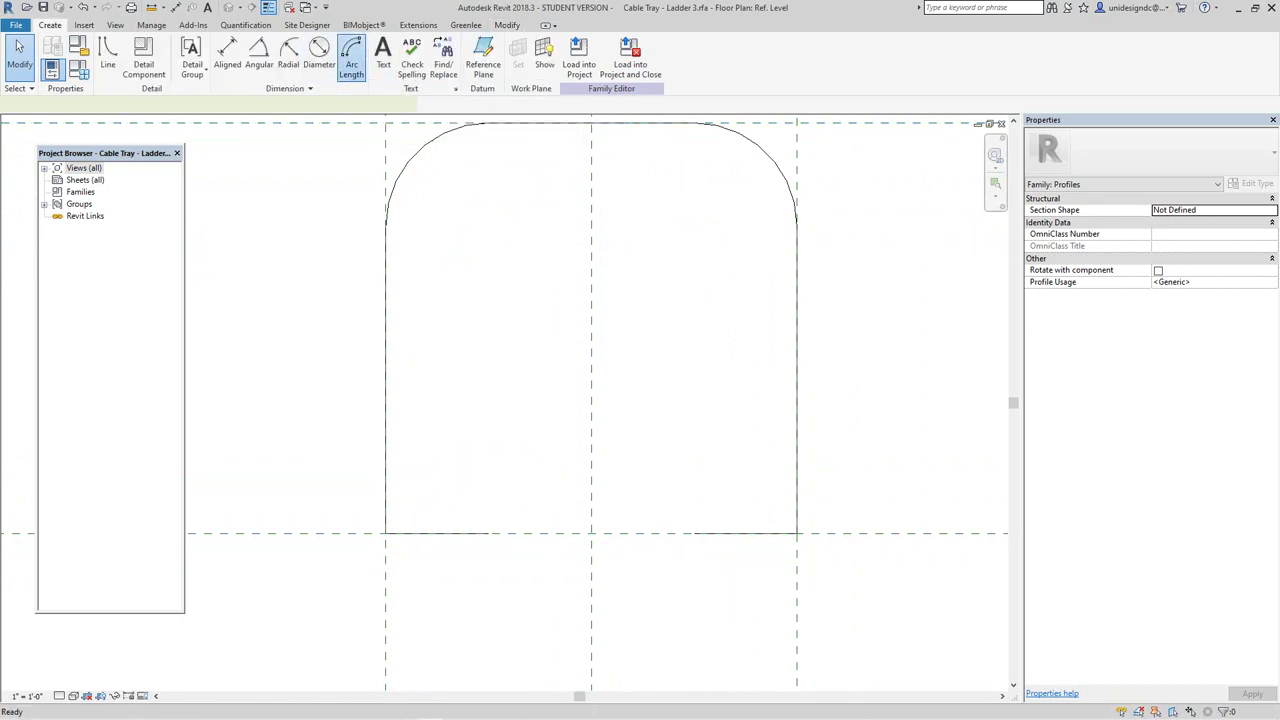
pyautogui.click(351, 56)
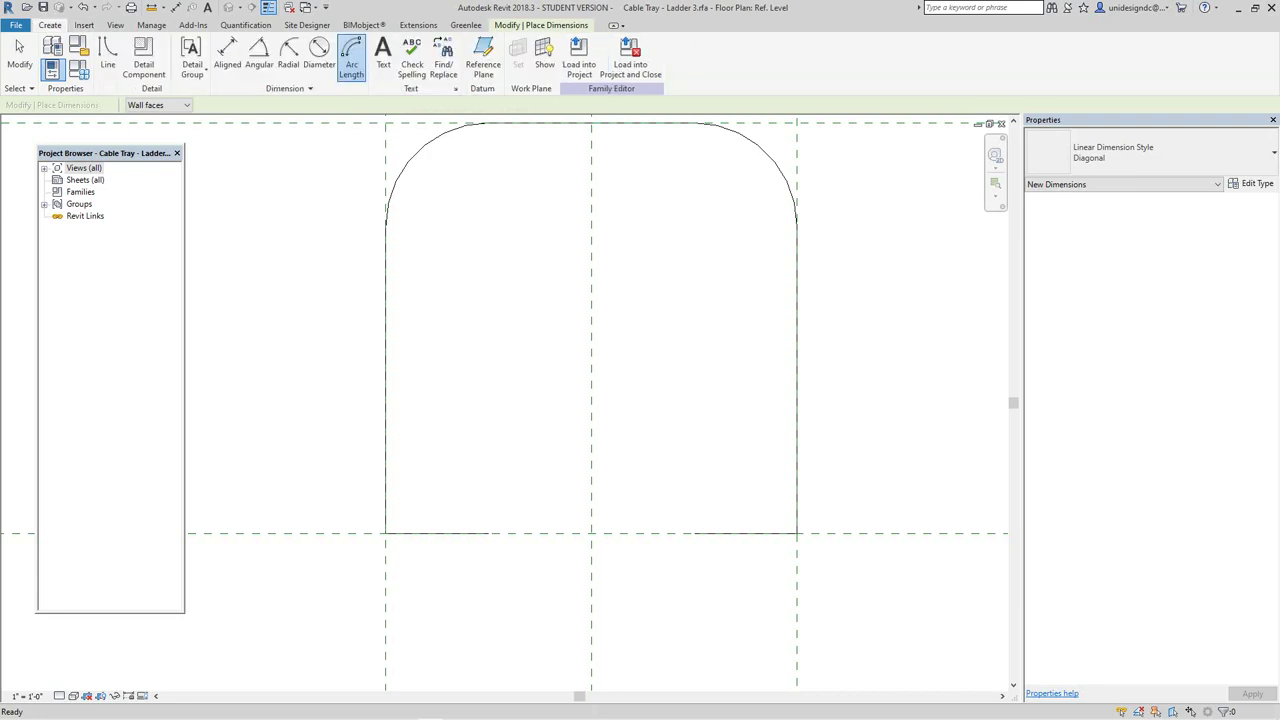
pyautogui.click(108, 55)
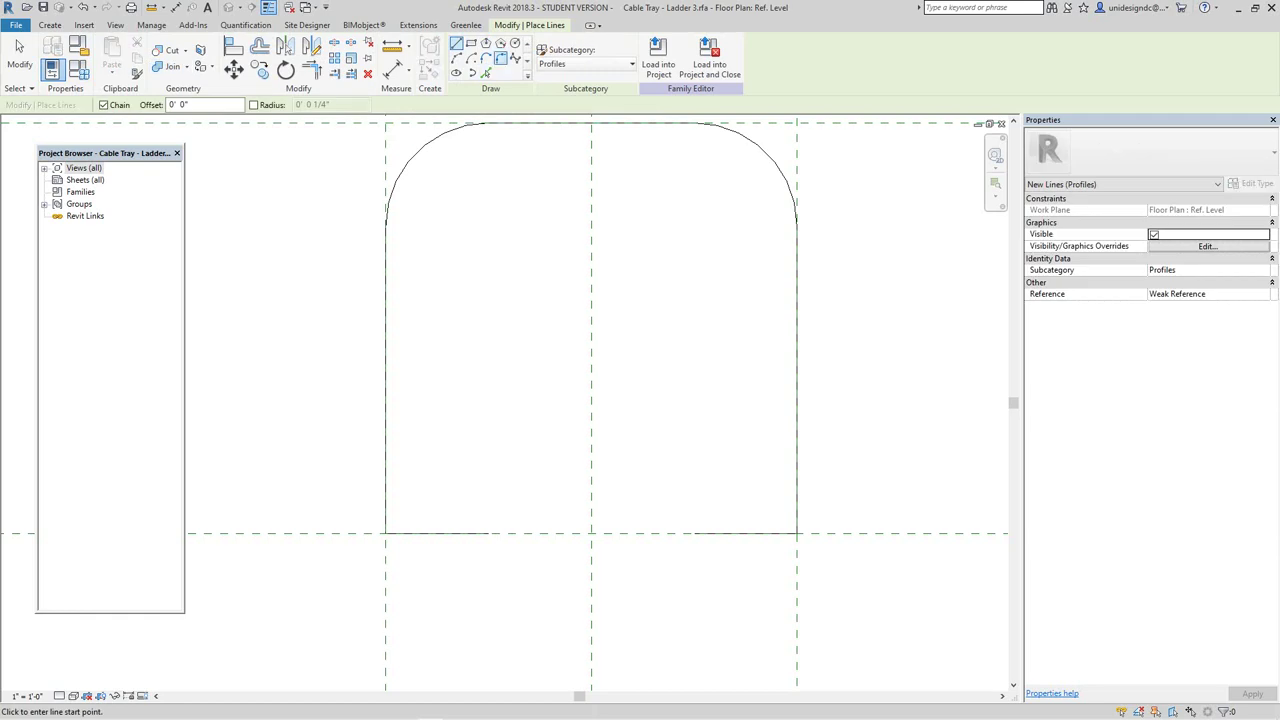
pyautogui.click(501, 58)
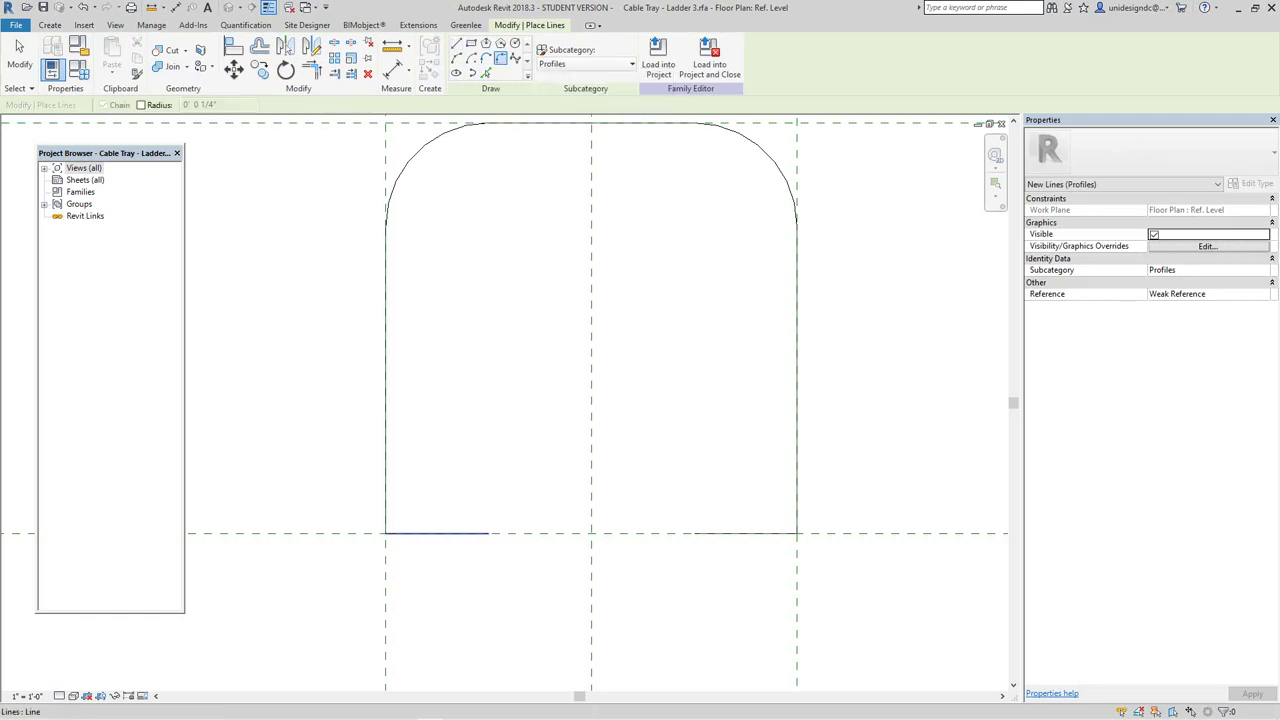
pyautogui.press('Escape')
pyautogui.press('Escape')
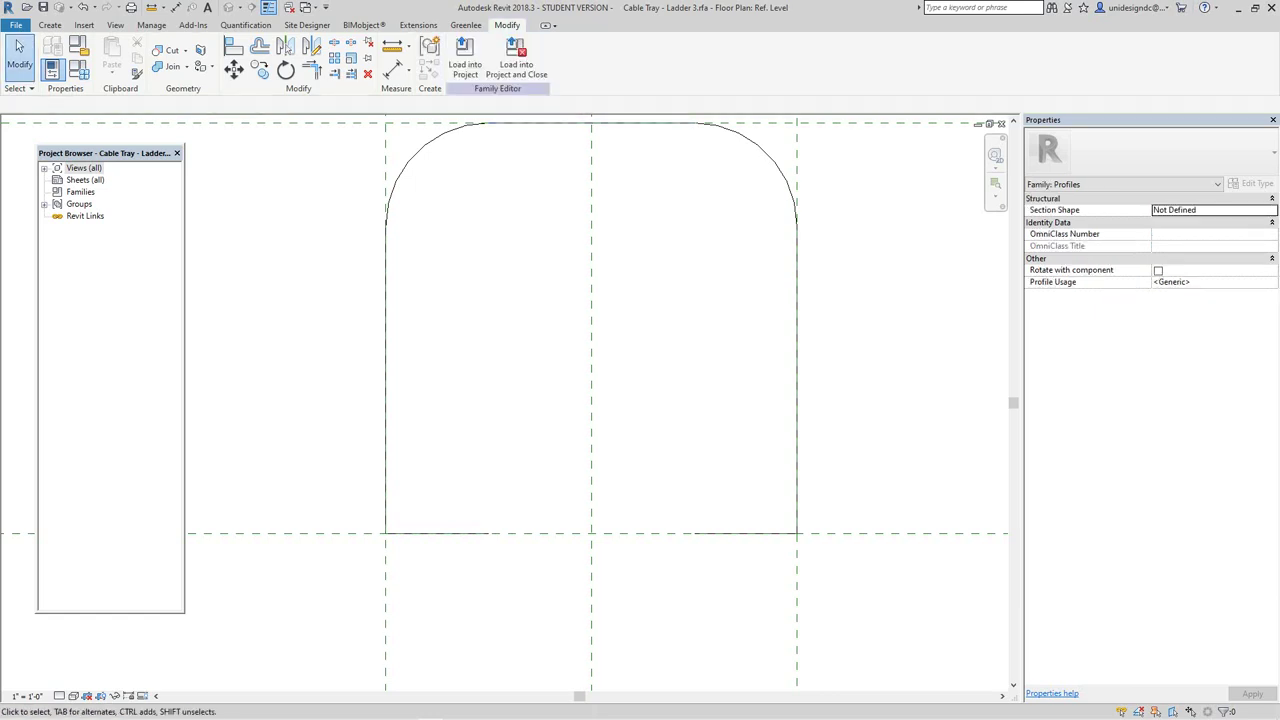
pyautogui.click(49, 25)
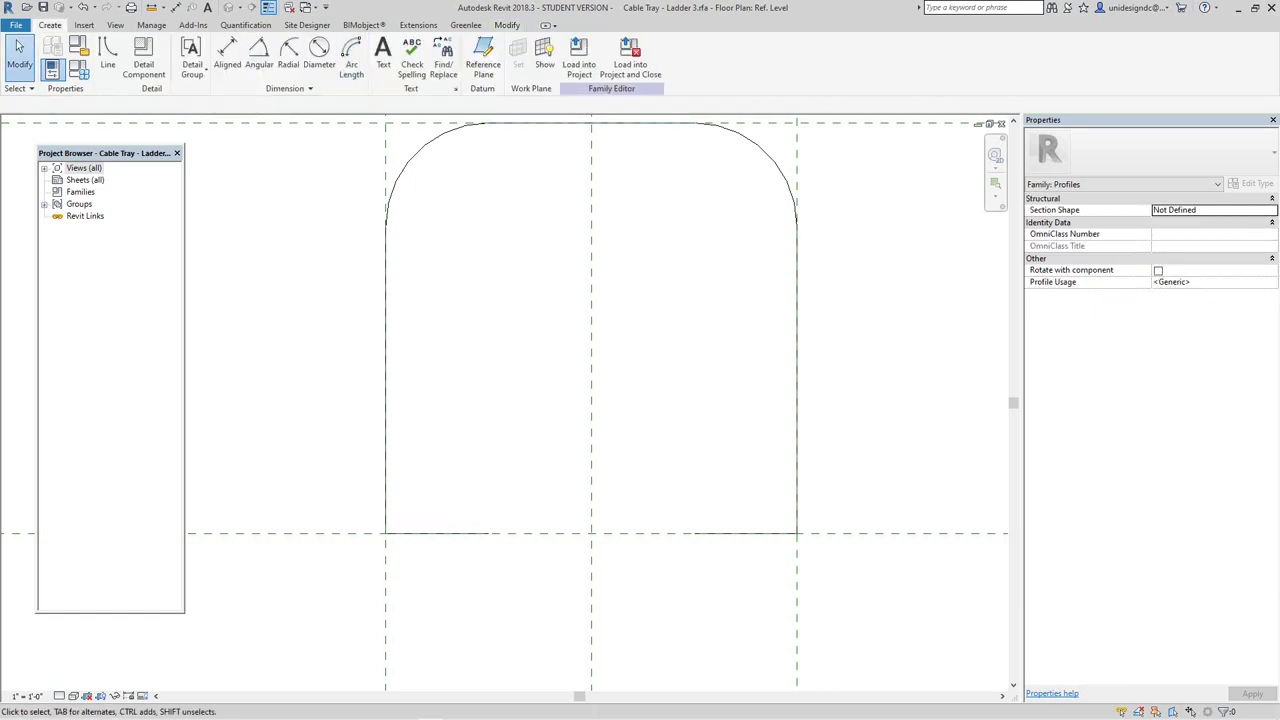
pyautogui.click(351, 62)
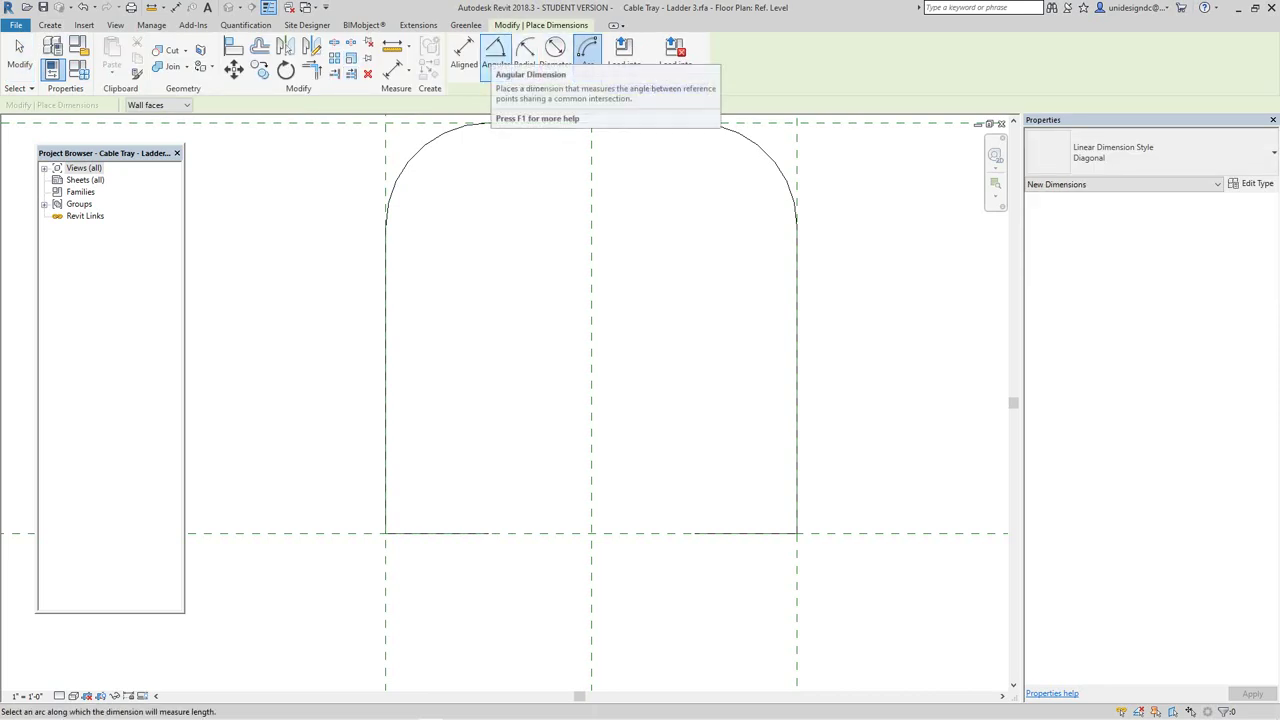
# Step: Round the profile's lower-left and lower-right corners with fillet arcs of fixed 1/8 inch radius between the side lines and short lips
pyautogui.click(49, 25)
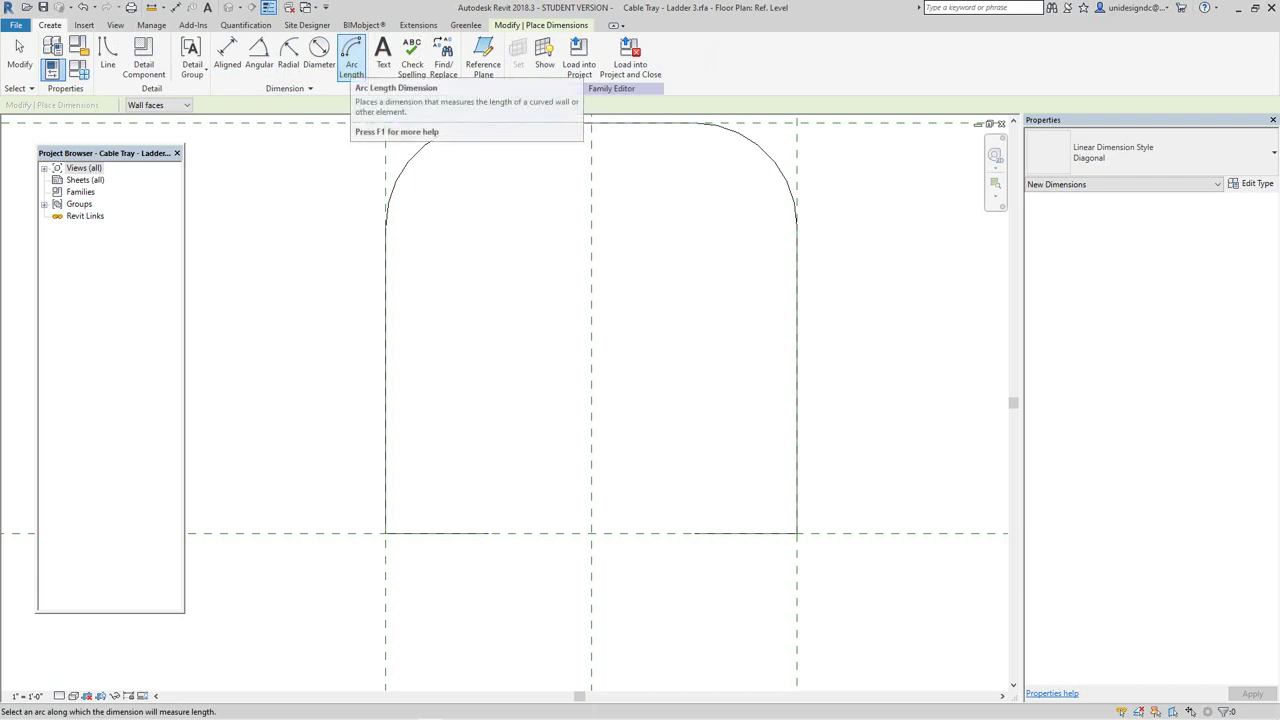
pyautogui.click(107, 55)
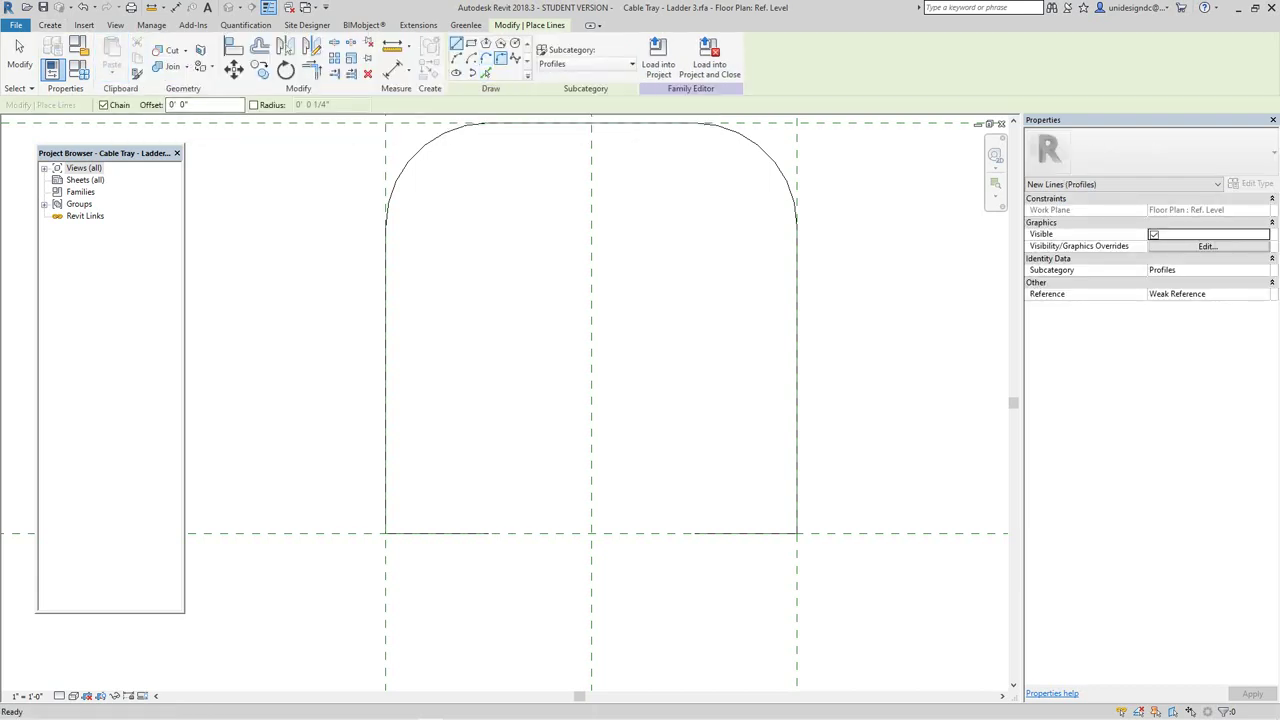
pyautogui.click(501, 58)
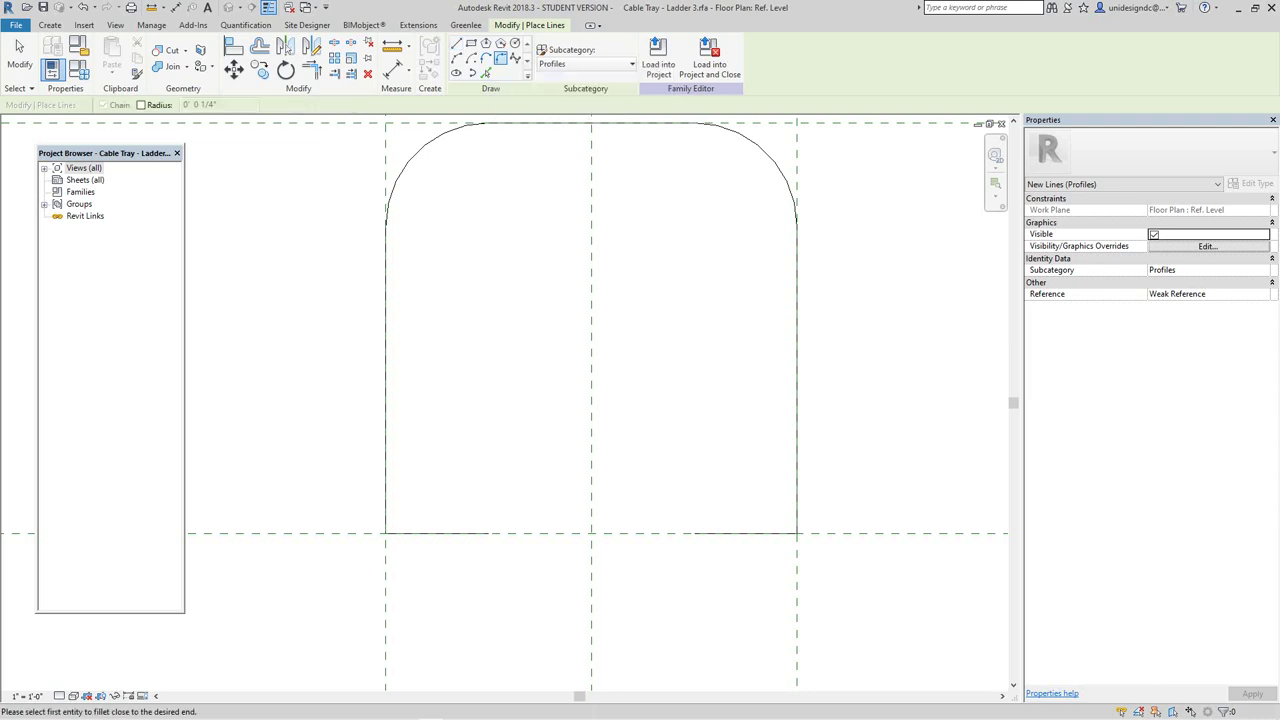
pyautogui.click(141, 105)
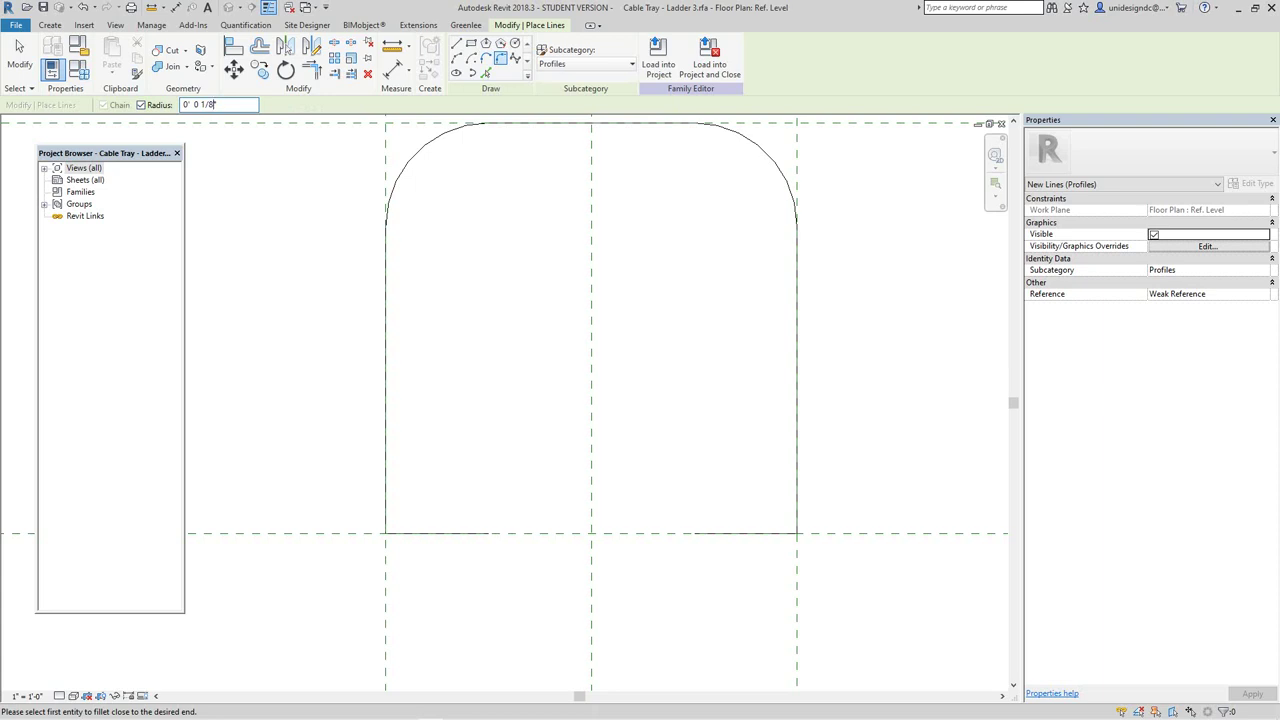
pyautogui.click(440, 533)
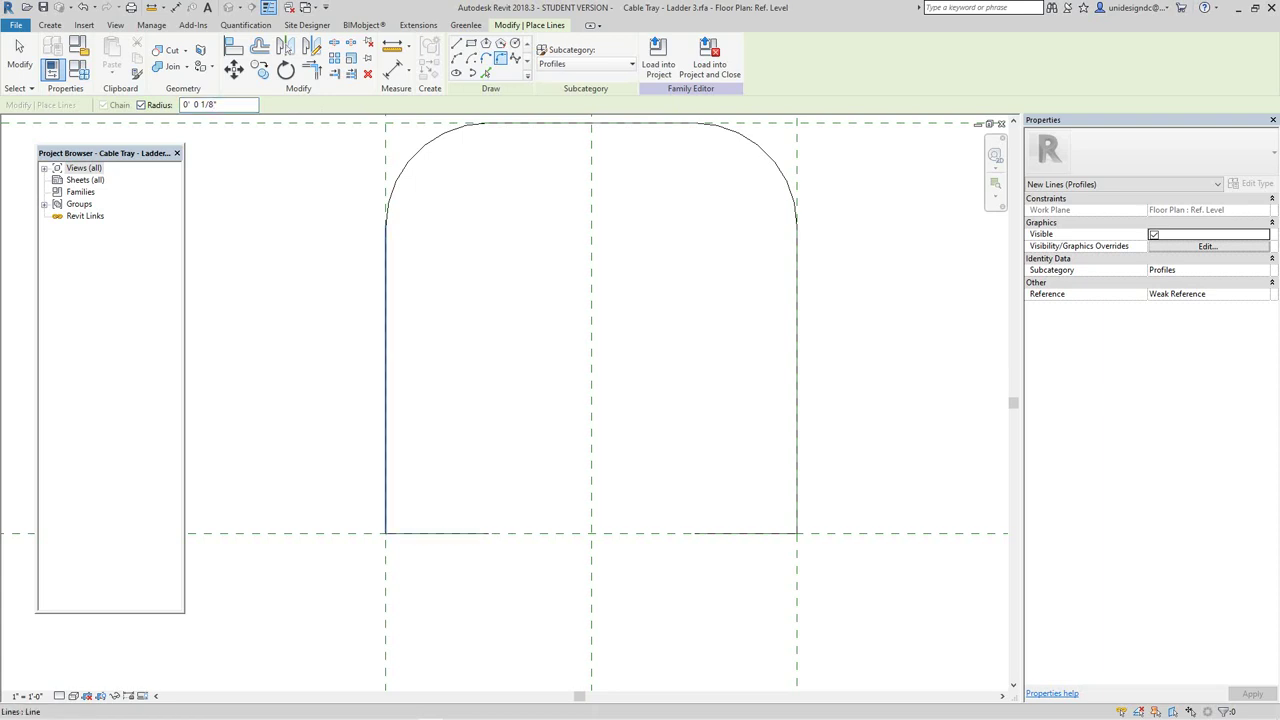
pyautogui.click(386, 480)
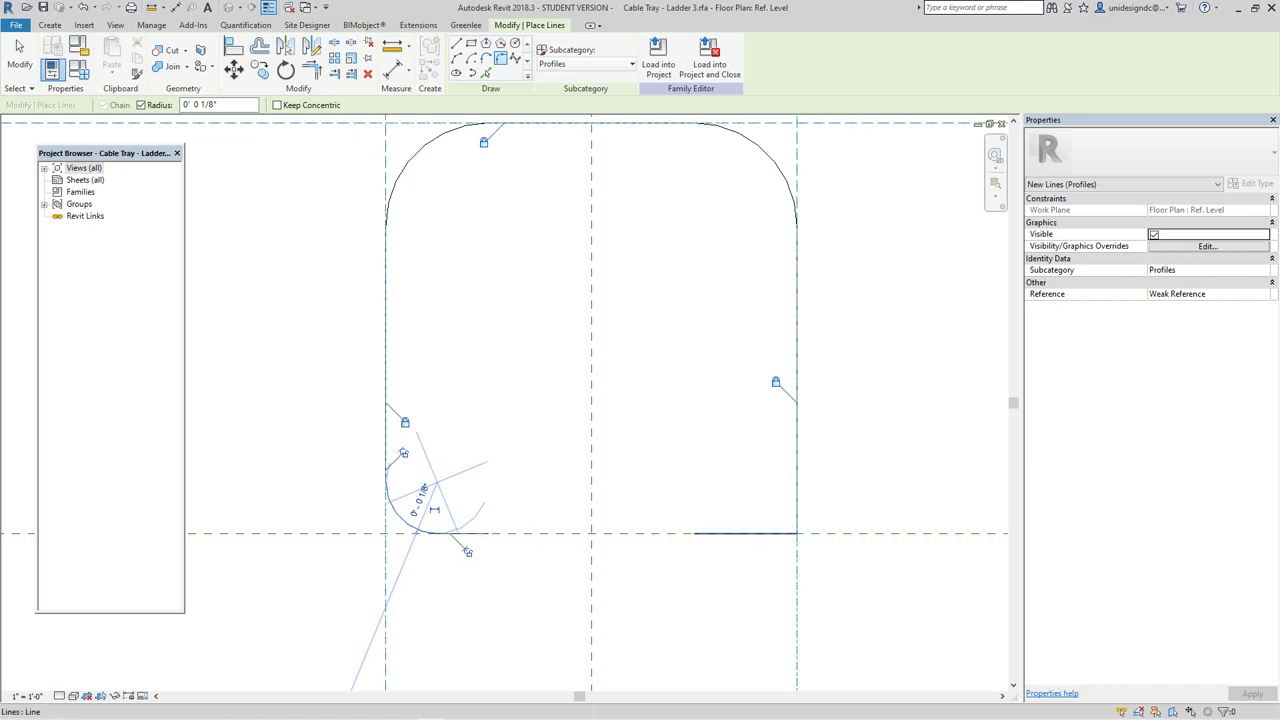
pyautogui.click(745, 533)
pyautogui.click(797, 485)
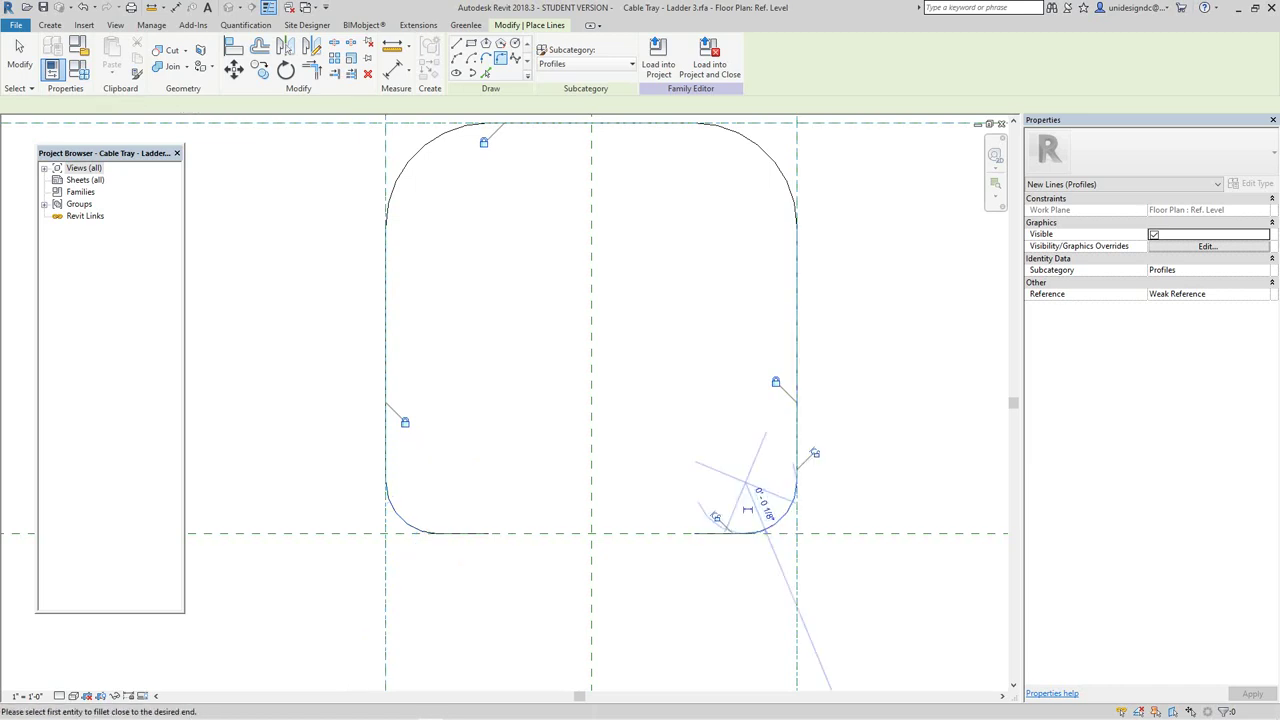
# Step: Offset copies of the profile's top line and both upper corner arcs inward by 1/16 inch
pyautogui.scroll(-3, 630, 505)
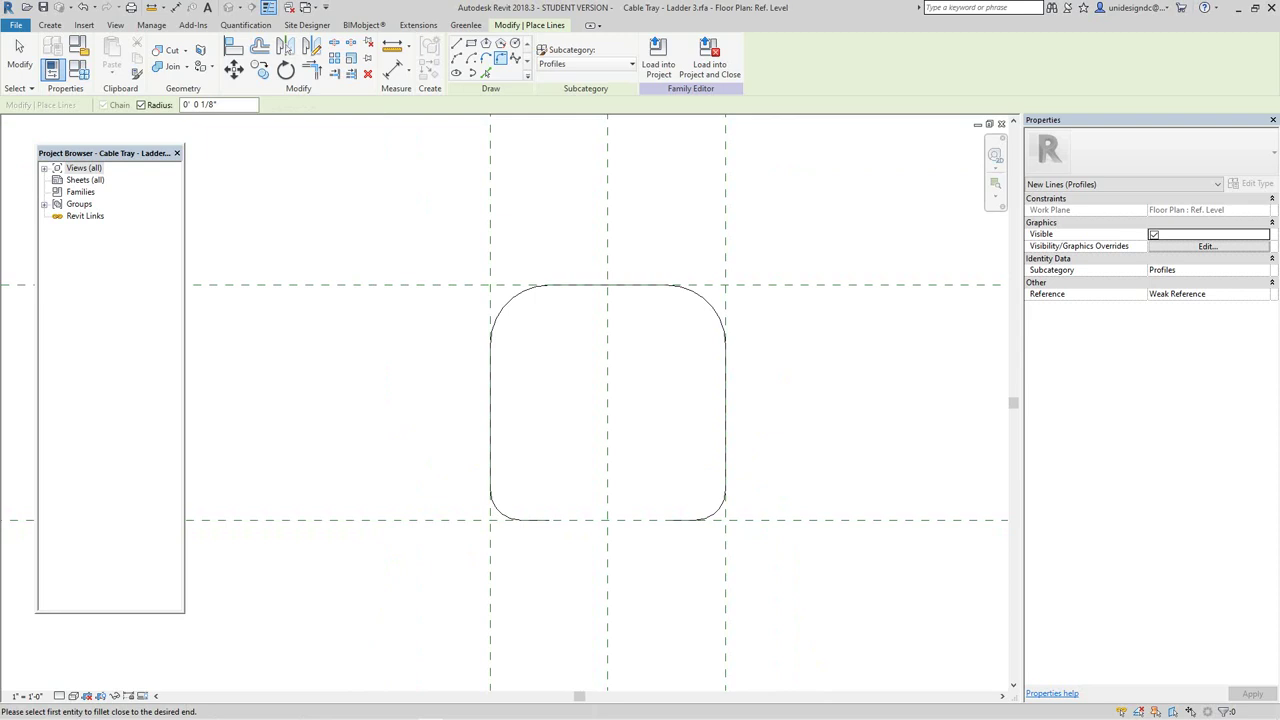
pyautogui.scroll(-1, 299, 232)
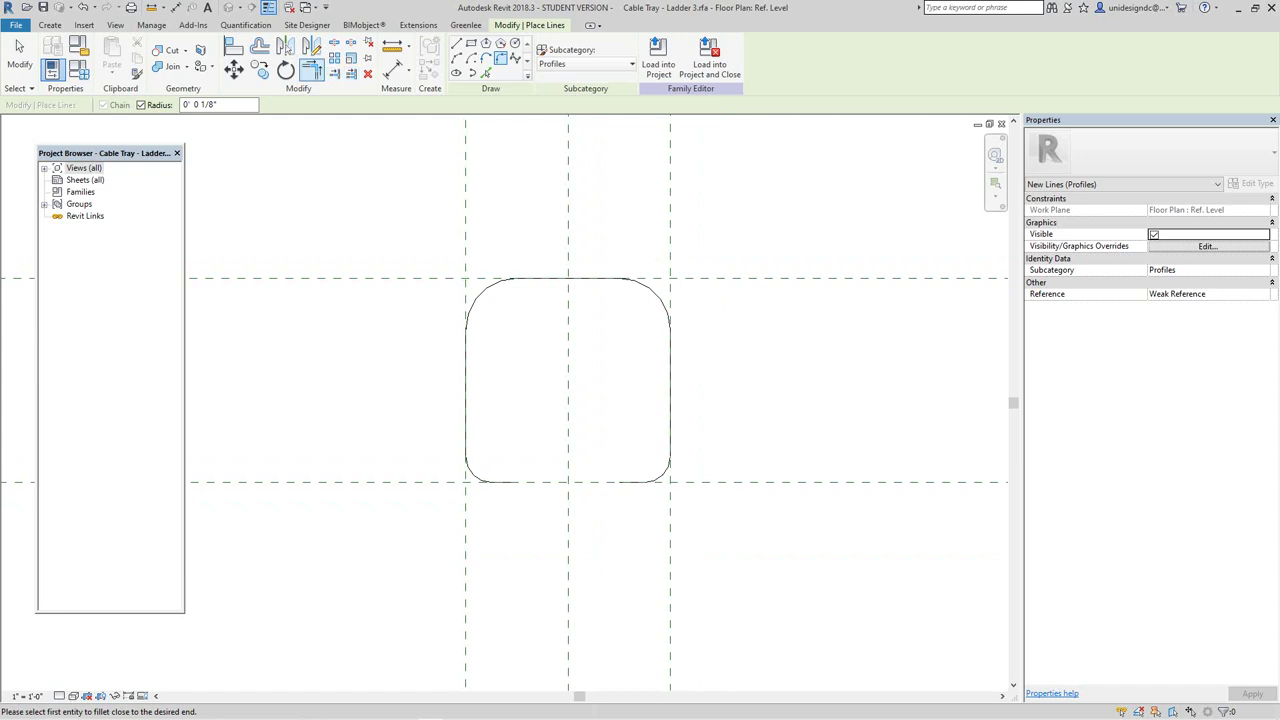
pyautogui.click(259, 47)
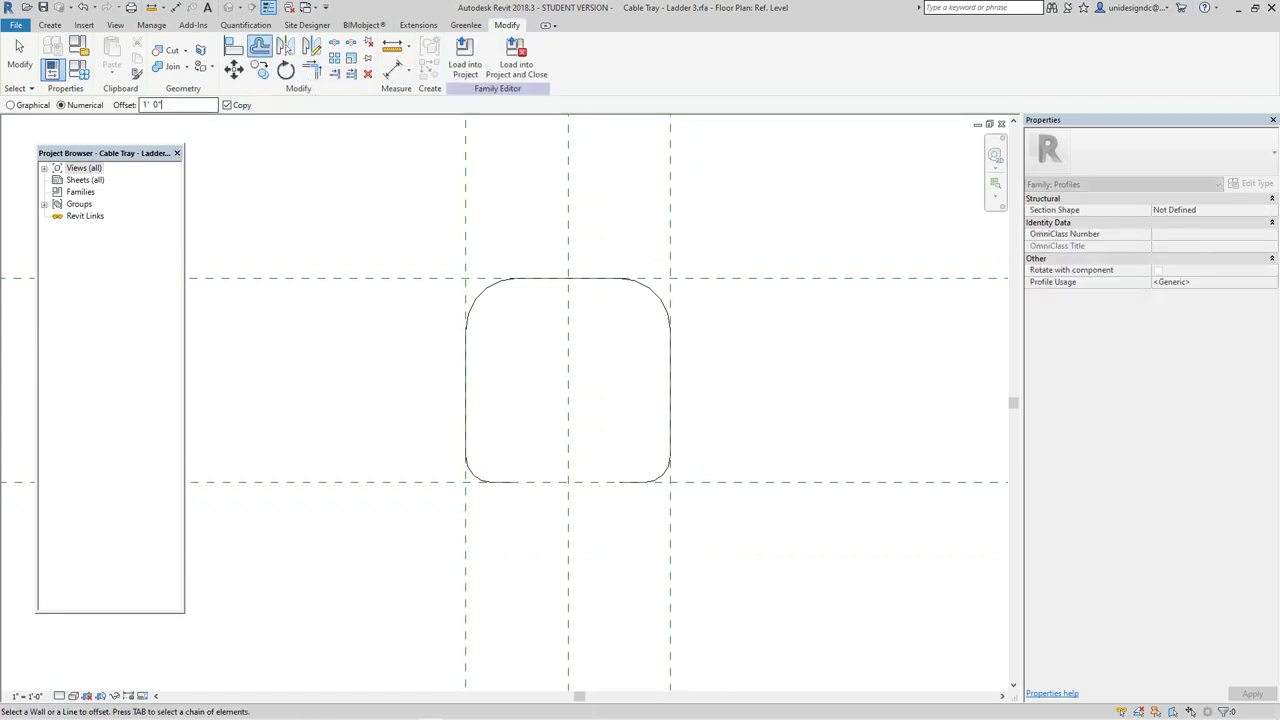
pyautogui.doubleClick(161, 104)
pyautogui.scroll(2, 484, 380)
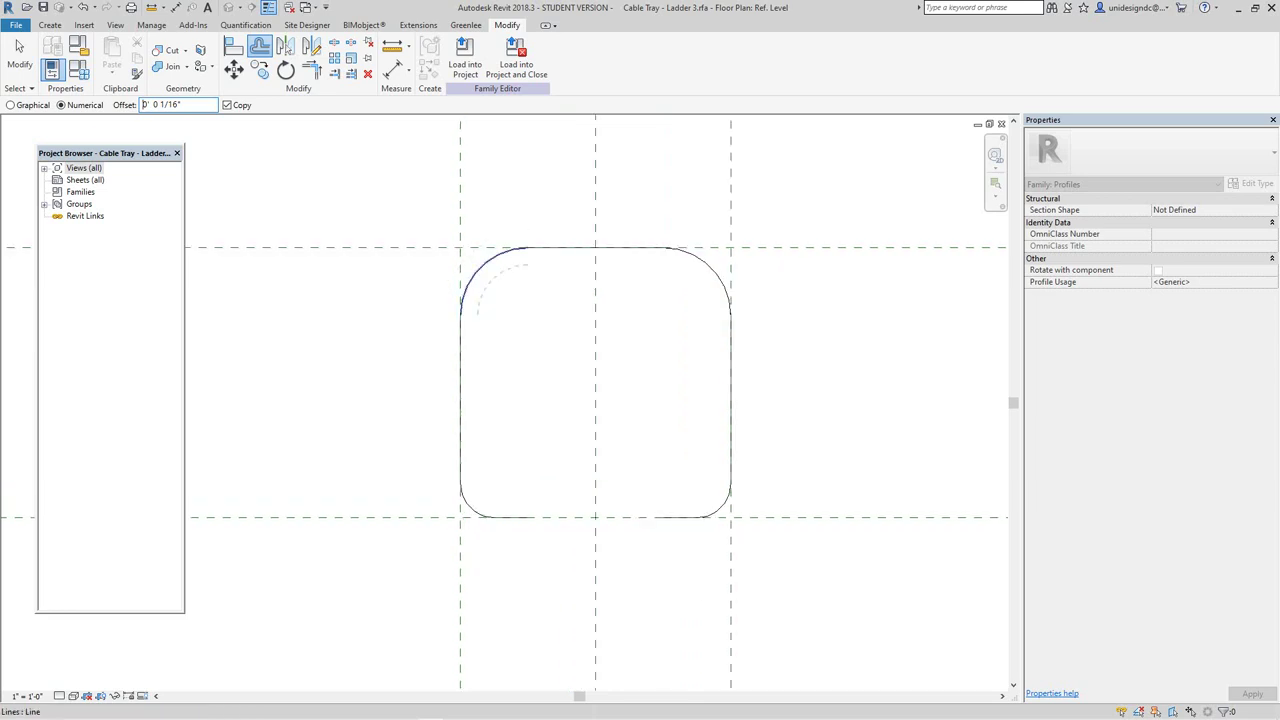
pyautogui.click(481, 268)
pyautogui.click(625, 249)
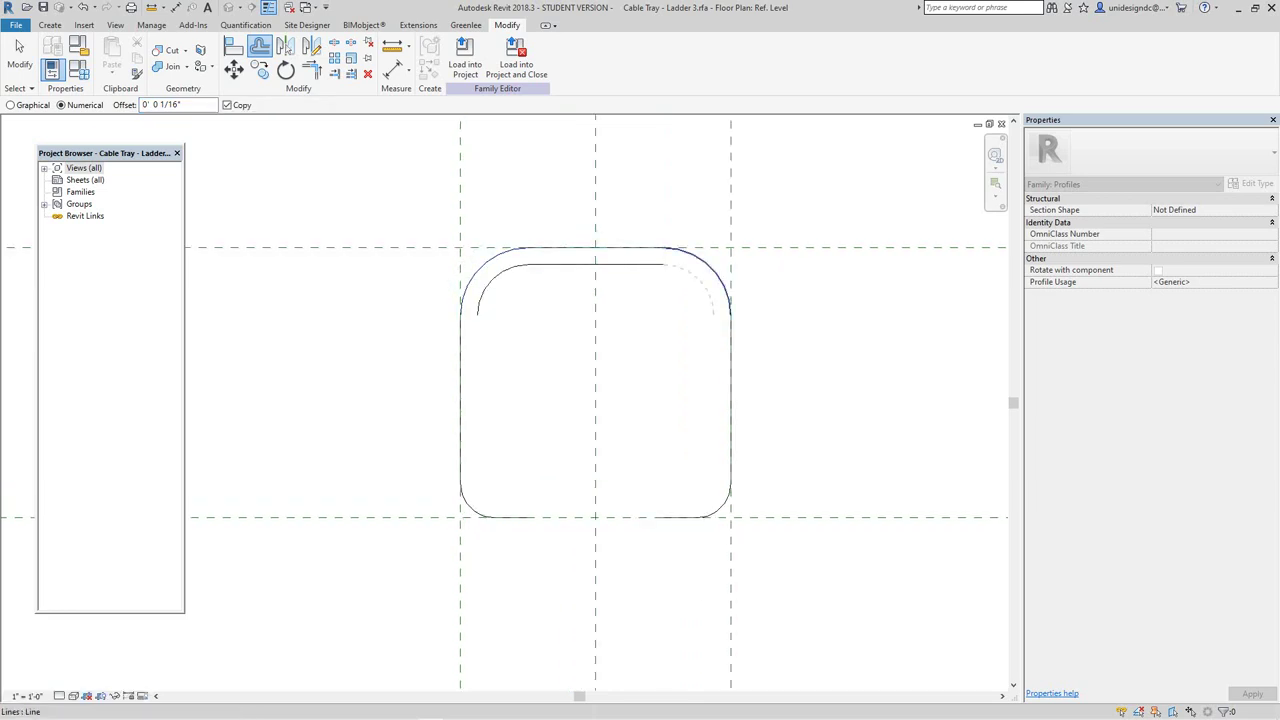
pyautogui.click(726, 285)
# Step: Offset copies of the profile's side lines, lower corner arcs and short bottom lips inward by 1/16 inch
pyautogui.click(730, 400)
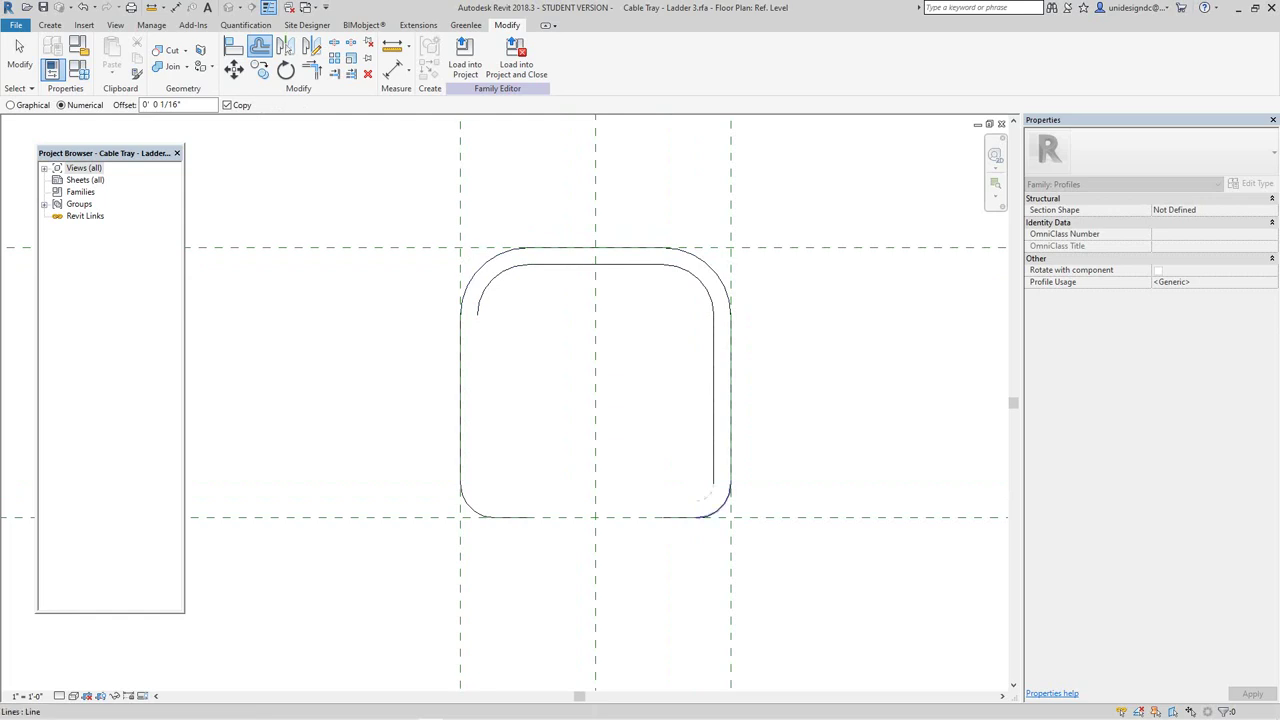
pyautogui.click(720, 508)
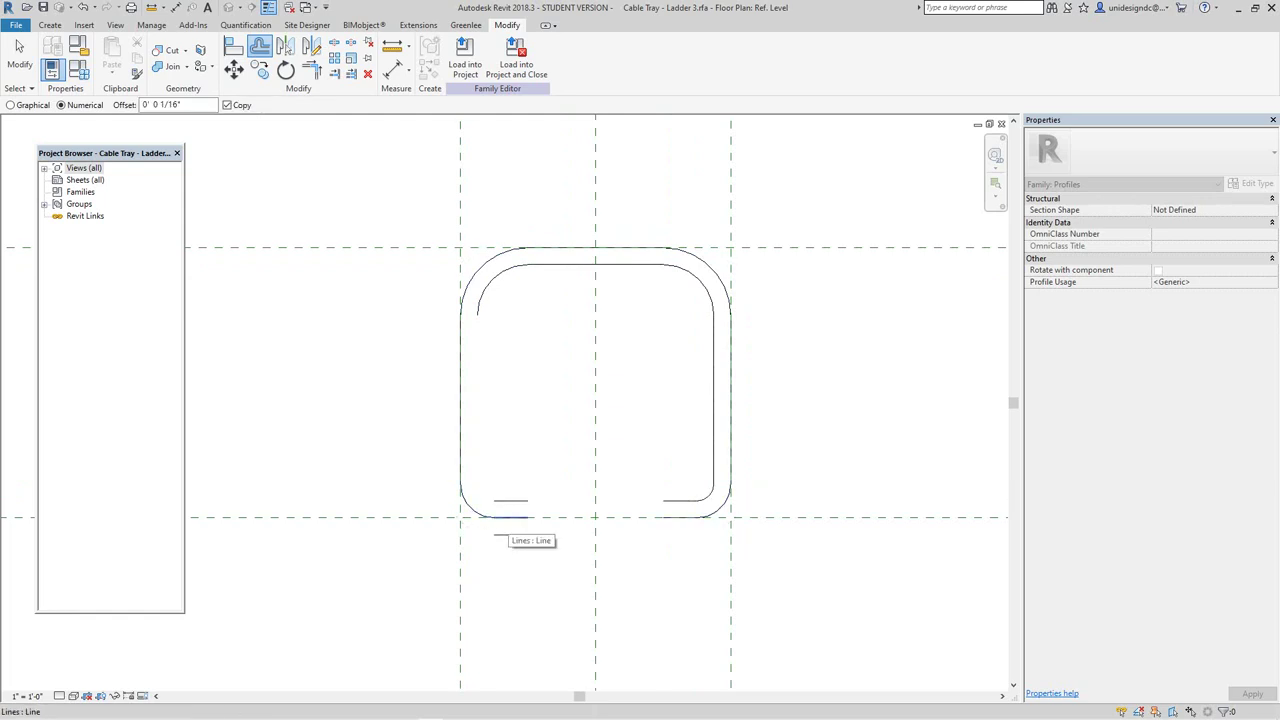
pyautogui.click(509, 515)
pyautogui.click(472, 506)
pyautogui.click(462, 440)
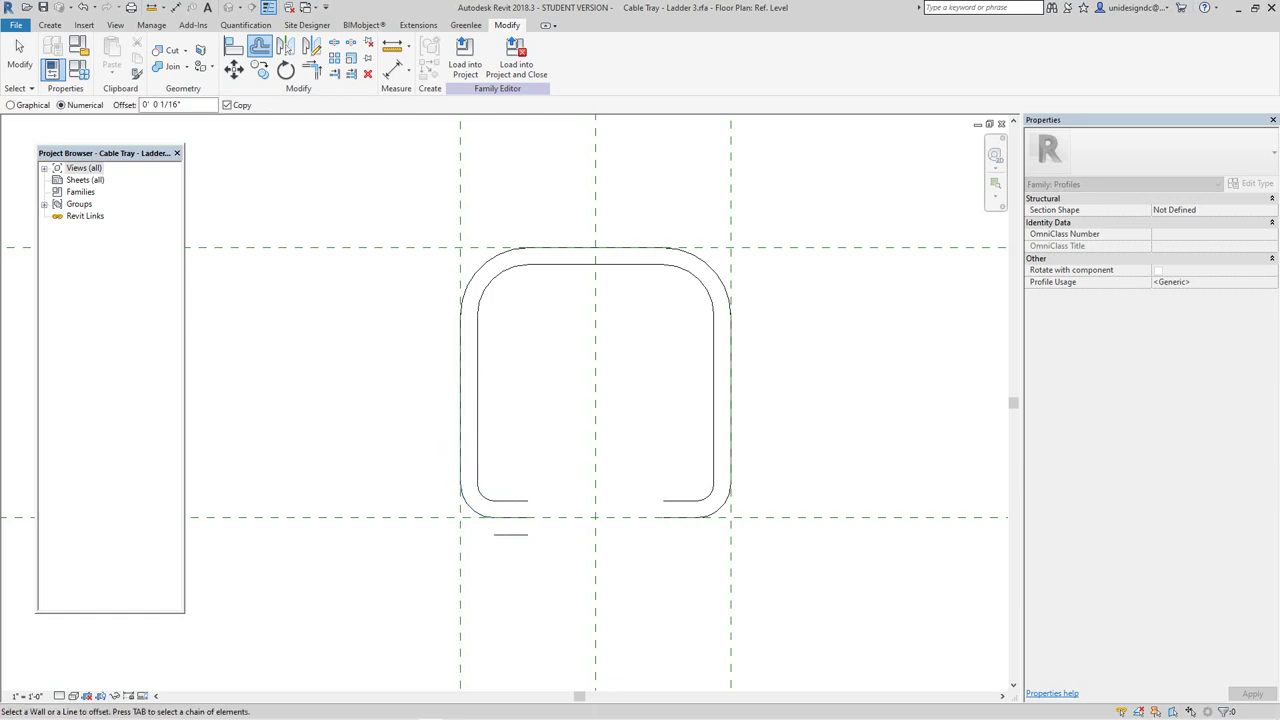
# Step: Delete the stray offset line lying below the profile's lower-left lip
pyautogui.press('Escape')
pyautogui.scroll(4, 498, 538)
pyautogui.scroll(1, 532, 531)
pyautogui.click(532, 530)
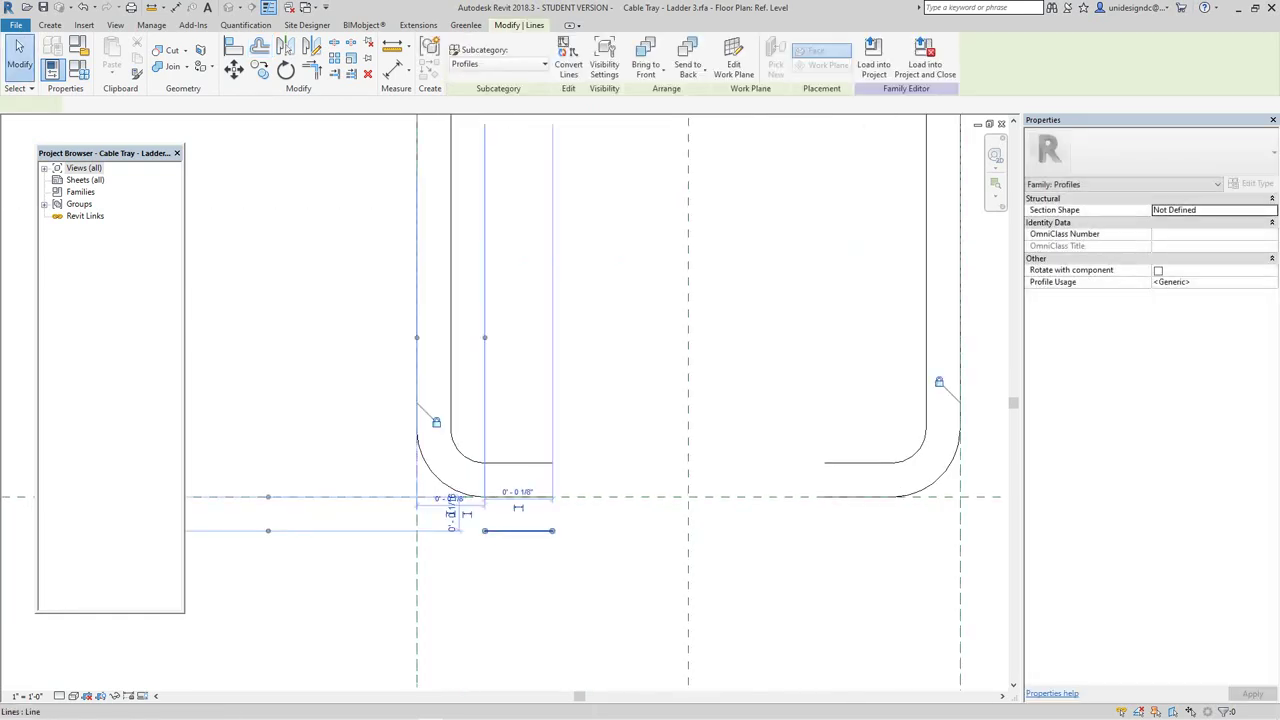
pyautogui.press('Delete')
pyautogui.scroll(-5, 544, 546)
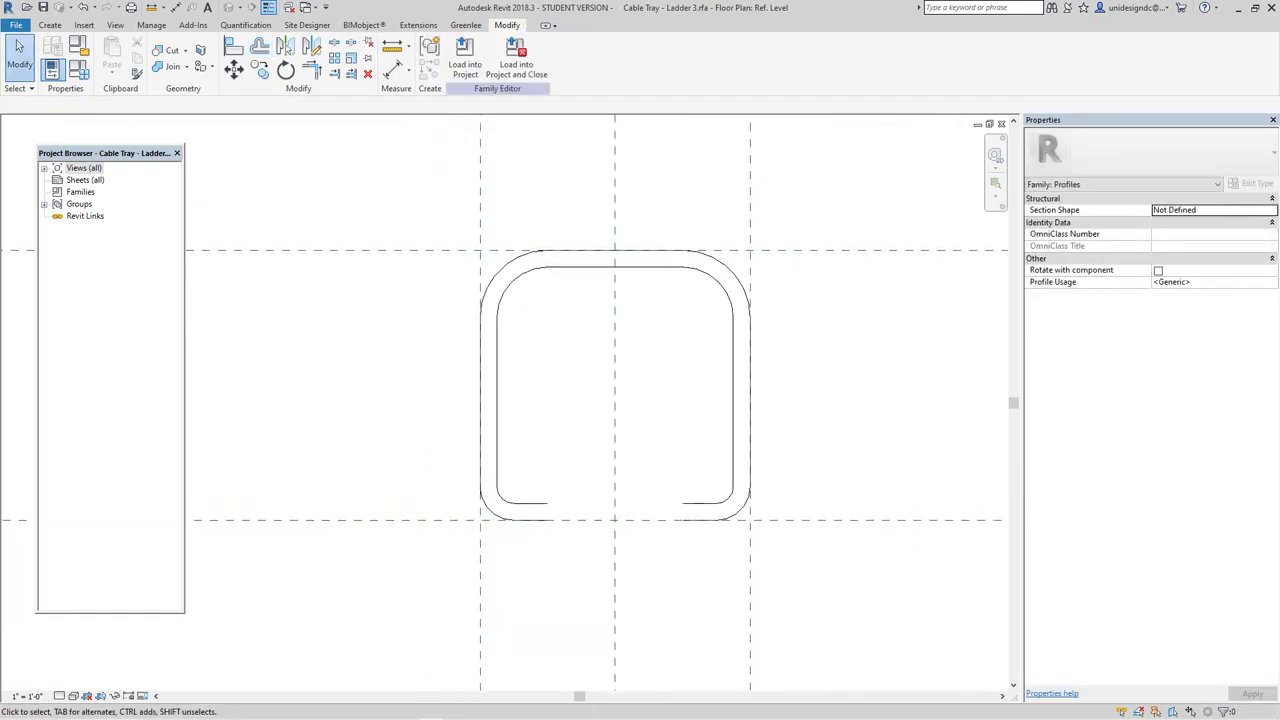
pyautogui.scroll(-5, 556, 457)
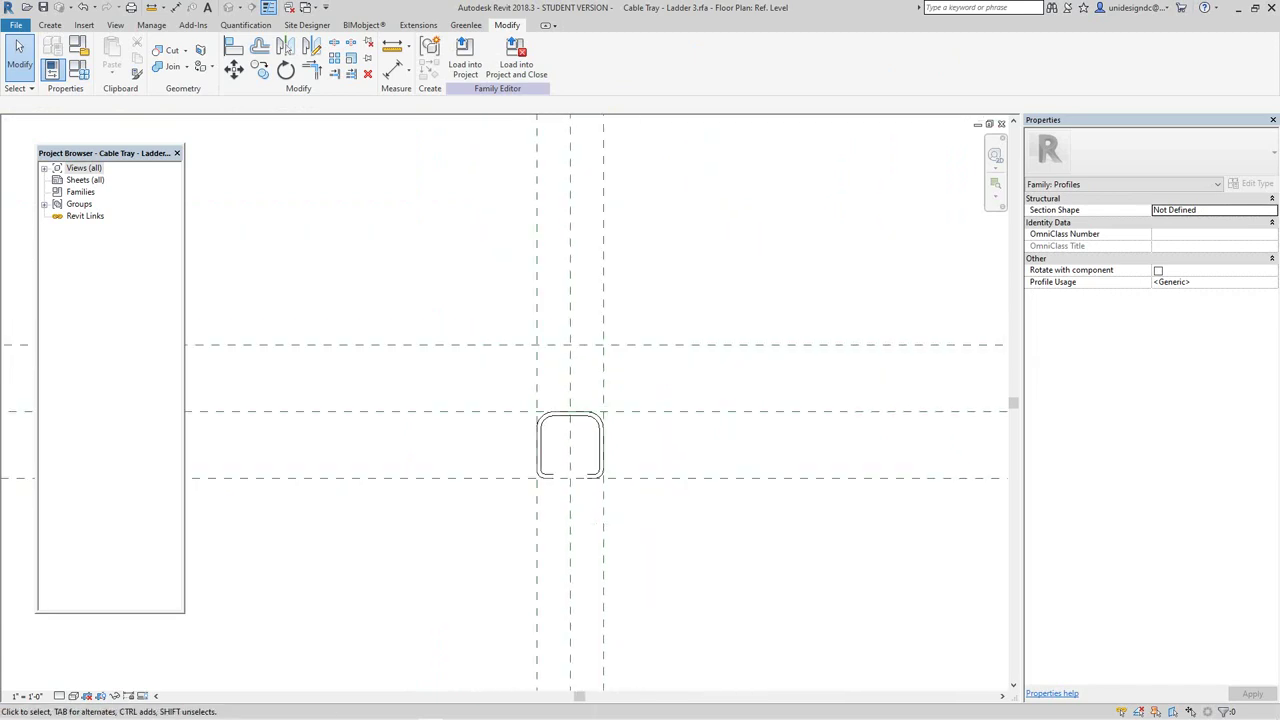
pyautogui.scroll(8, 554, 464)
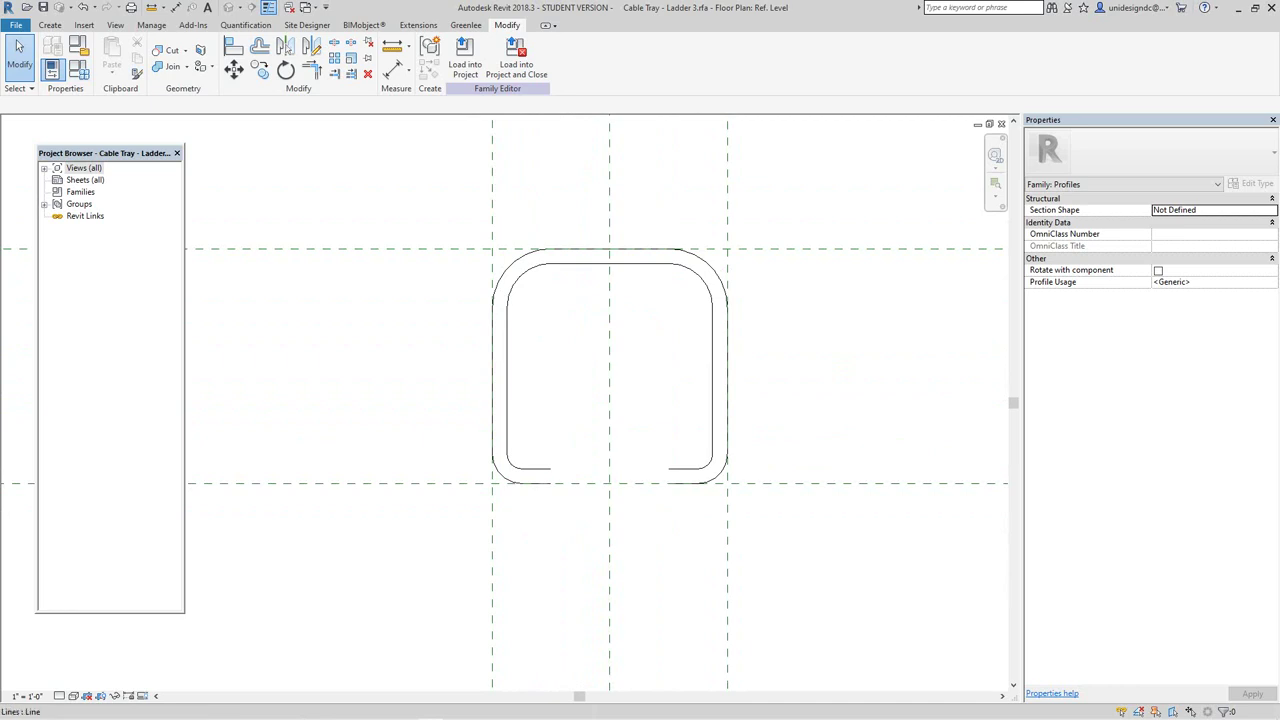
pyautogui.scroll(1, 549, 458)
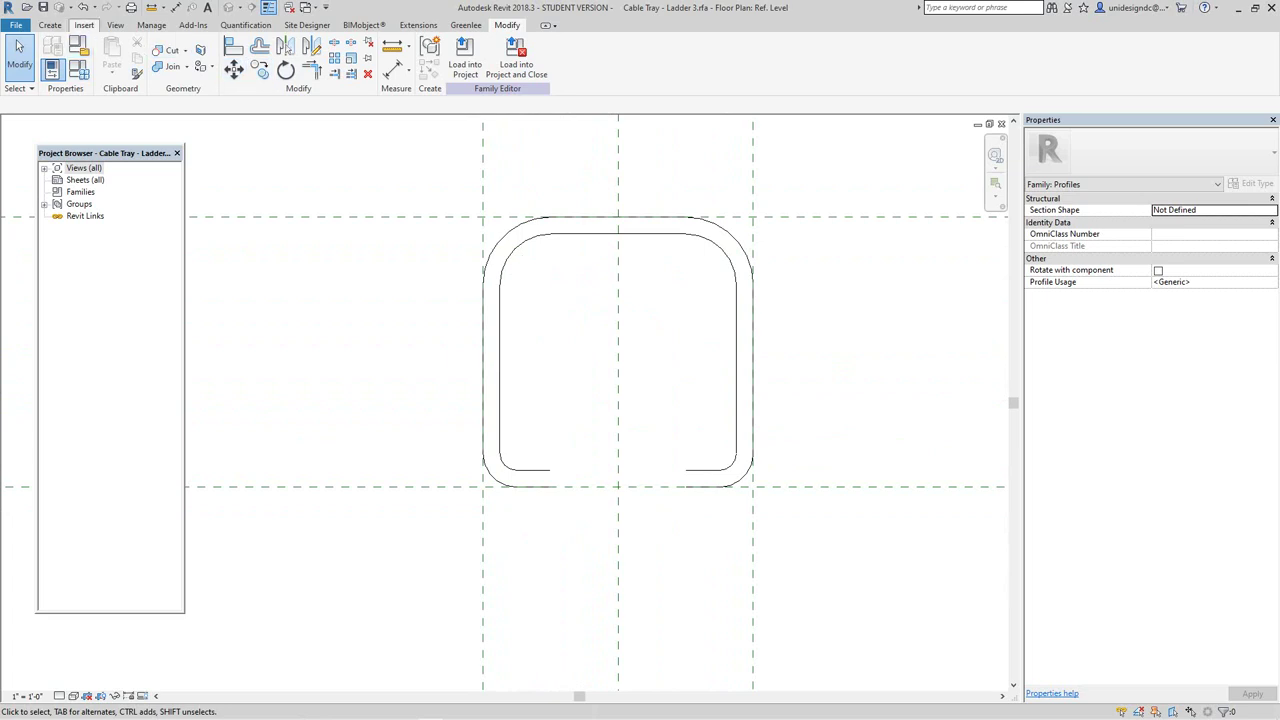
# Step: Draw short vertical lines closing the open ends of the profile's lower-left and lower-right lips
pyautogui.click(49, 25)
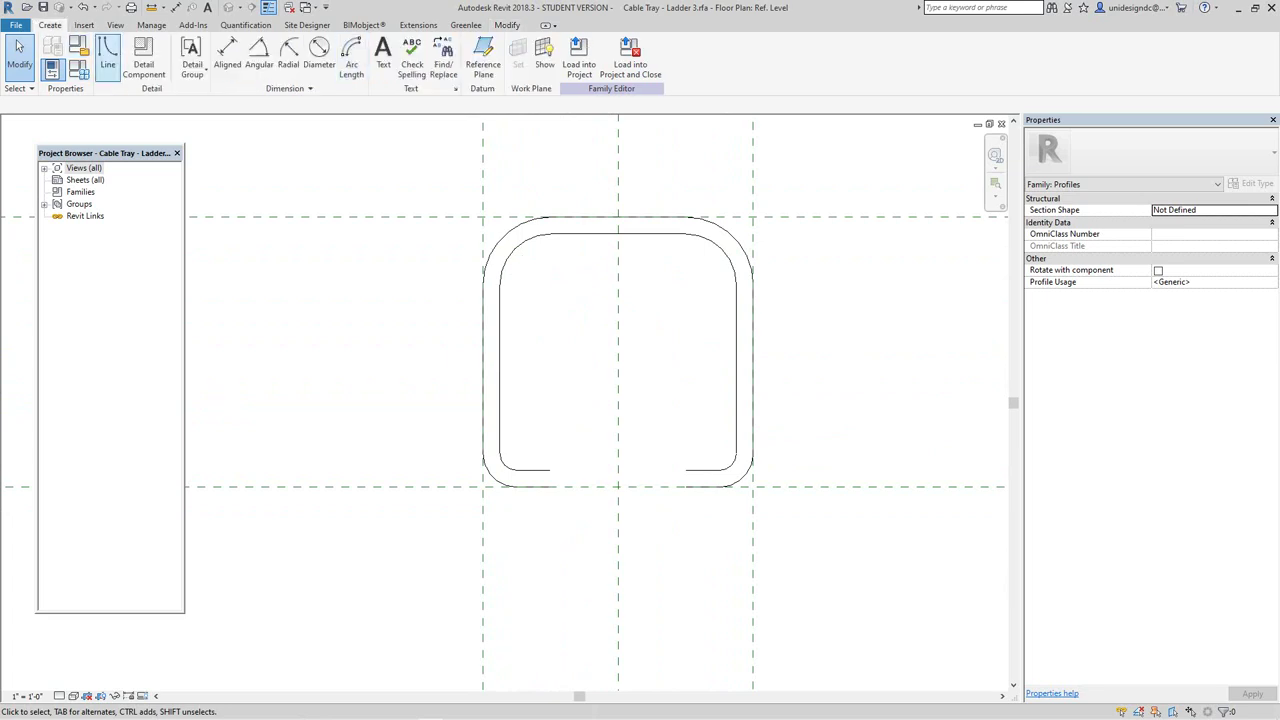
pyautogui.click(107, 50)
pyautogui.click(550, 470)
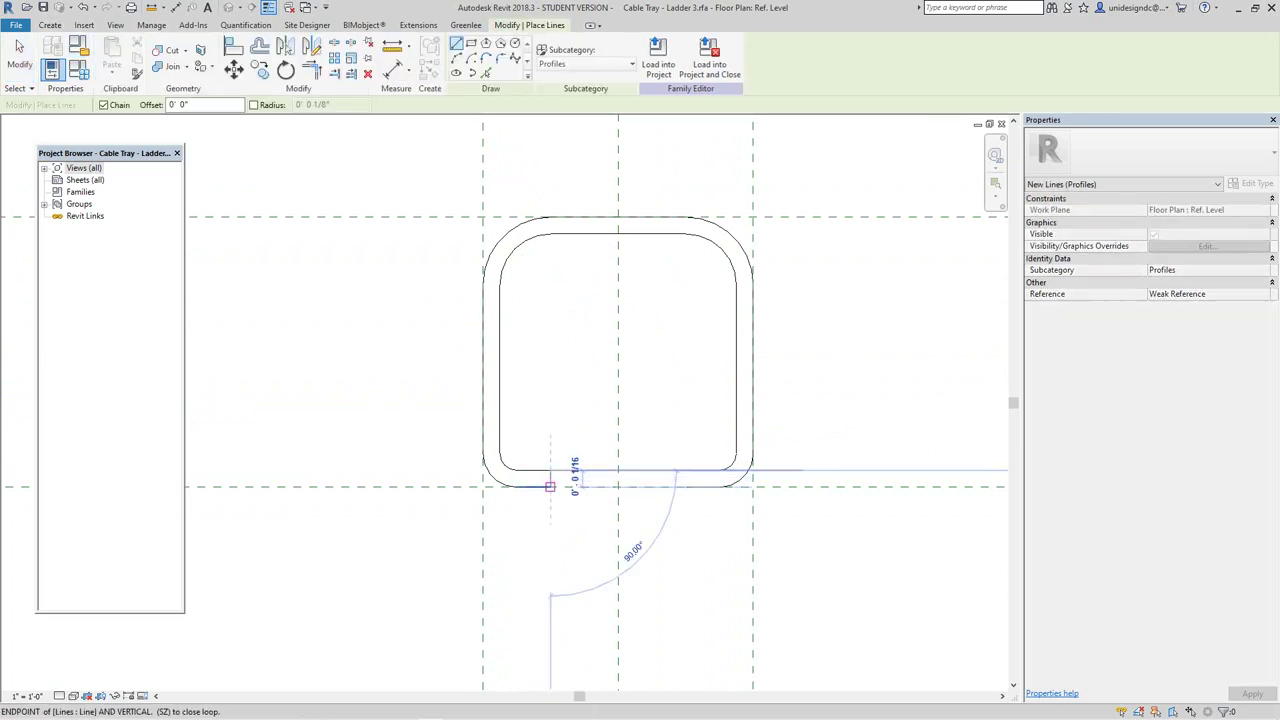
pyautogui.click(550, 487)
pyautogui.press('Escape')
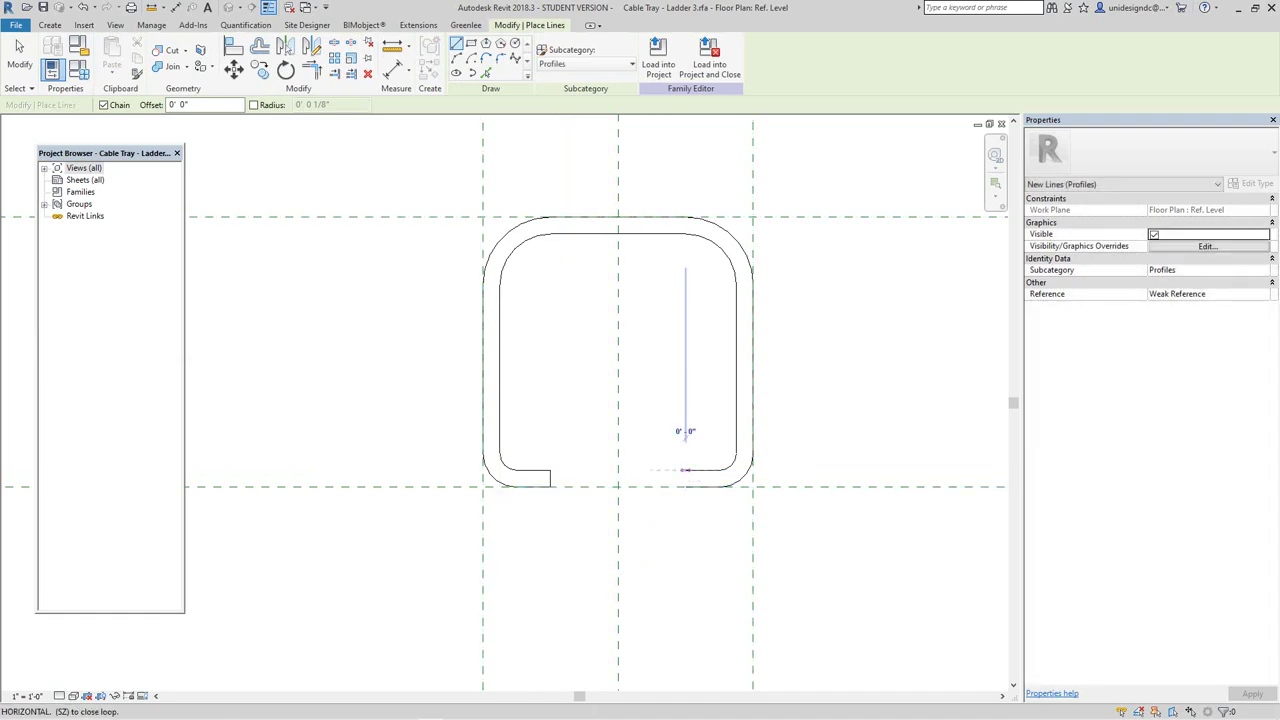
pyautogui.click(685, 470)
pyautogui.click(685, 486)
pyautogui.press('Escape')
pyautogui.scroll(4, 765, 257)
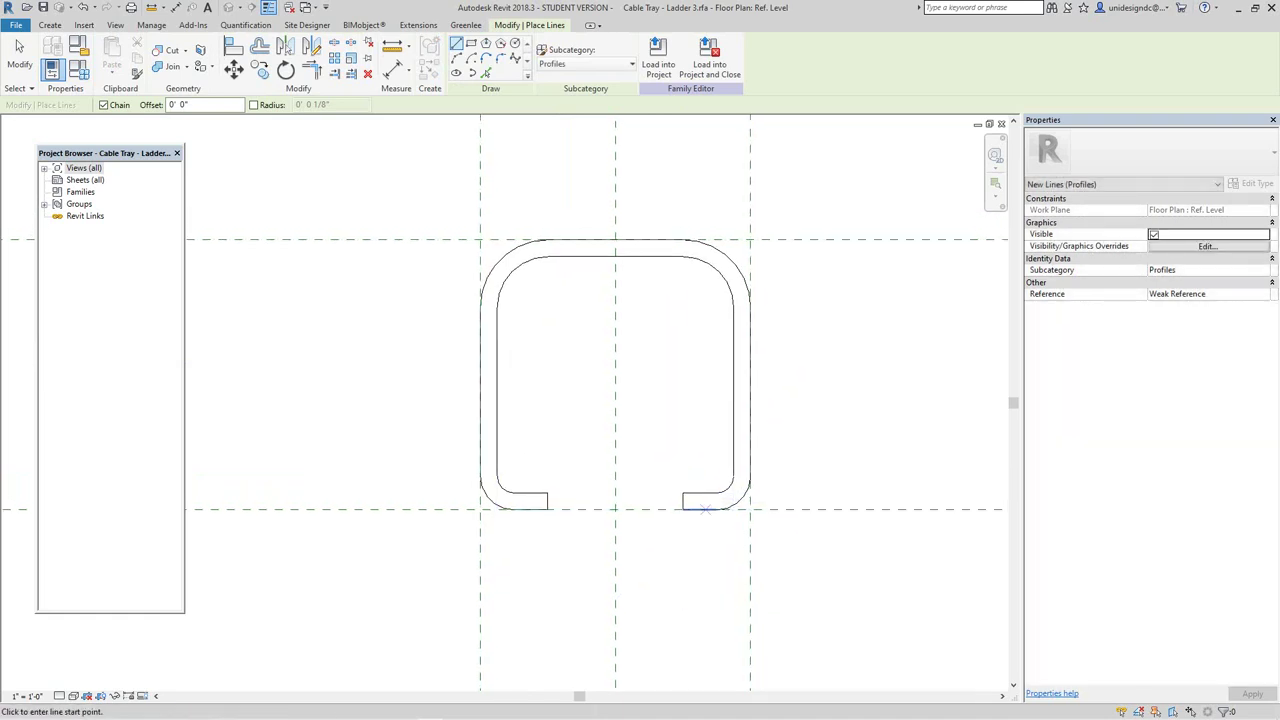
pyautogui.moveTo(800, 364); pyautogui.dragTo(688, 368, button='middle')
pyautogui.scroll(-5, 820, 455)
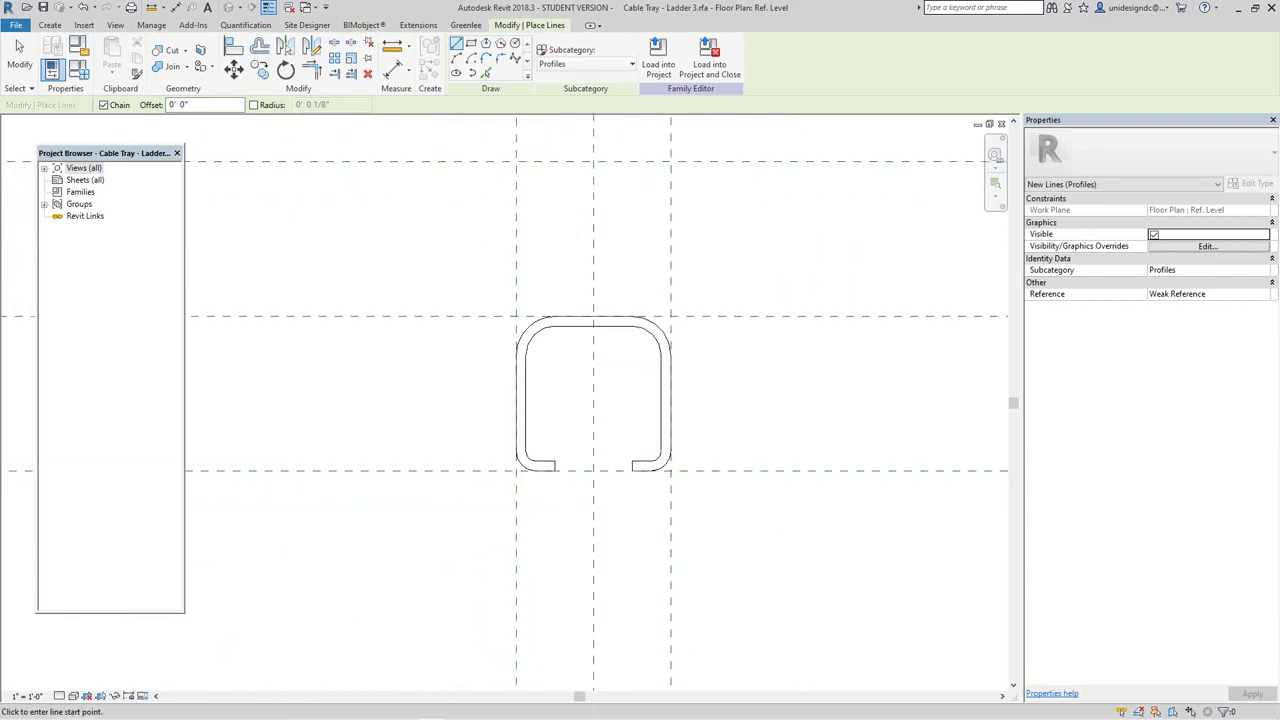
pyautogui.press('Escape')
# Step: Trim the profile's inner upper-left arc and inner top line to a corner
pyautogui.scroll(5, 553, 453)
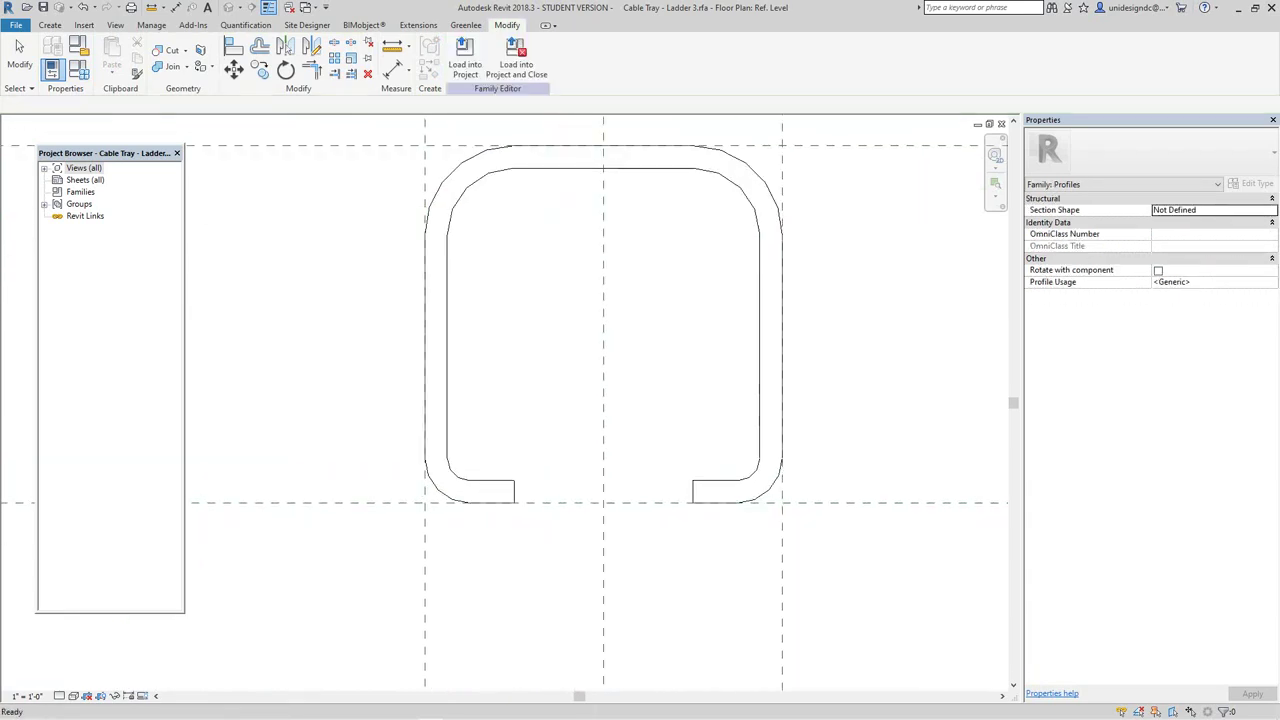
pyautogui.scroll(-5, 495, 576)
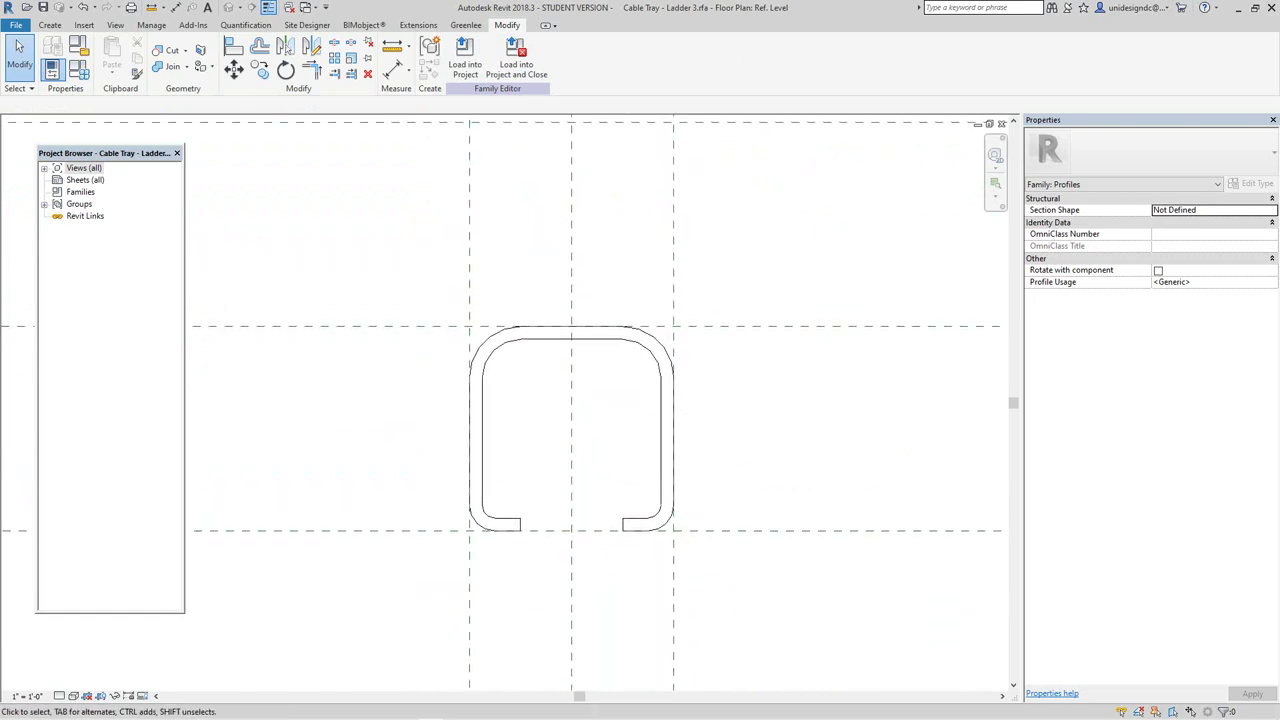
pyautogui.click(311, 68)
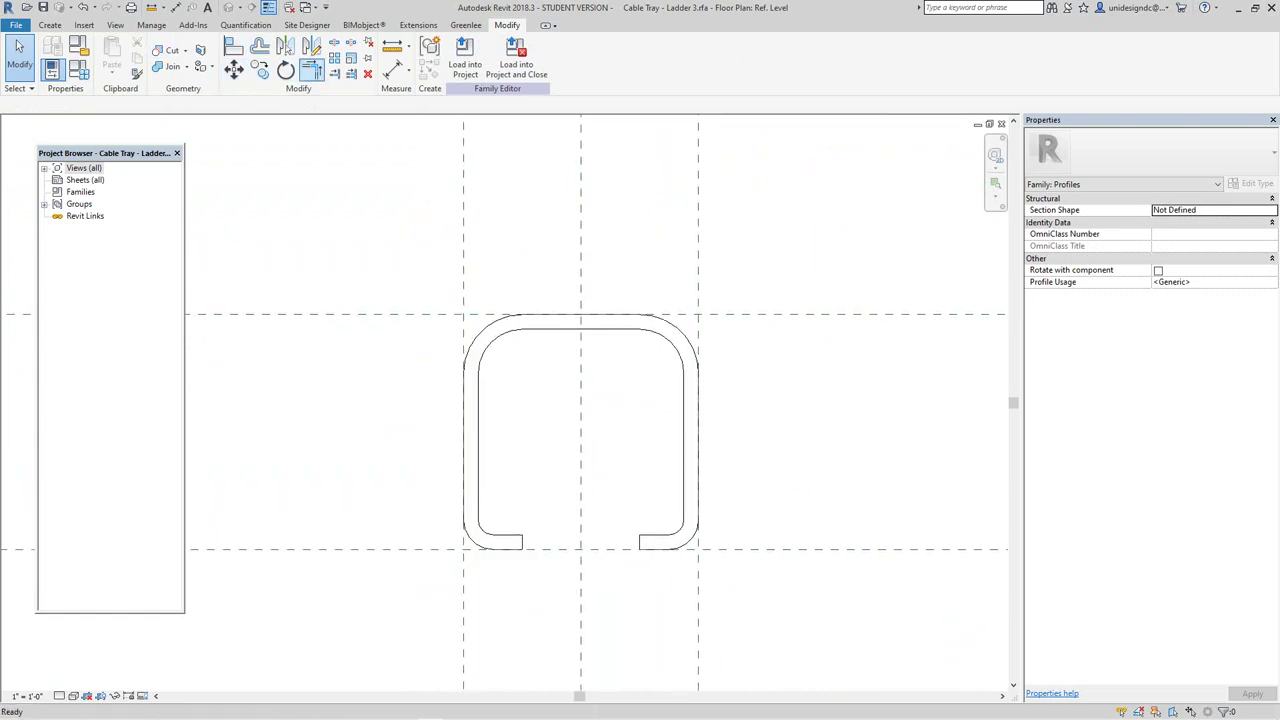
pyautogui.click(491, 342)
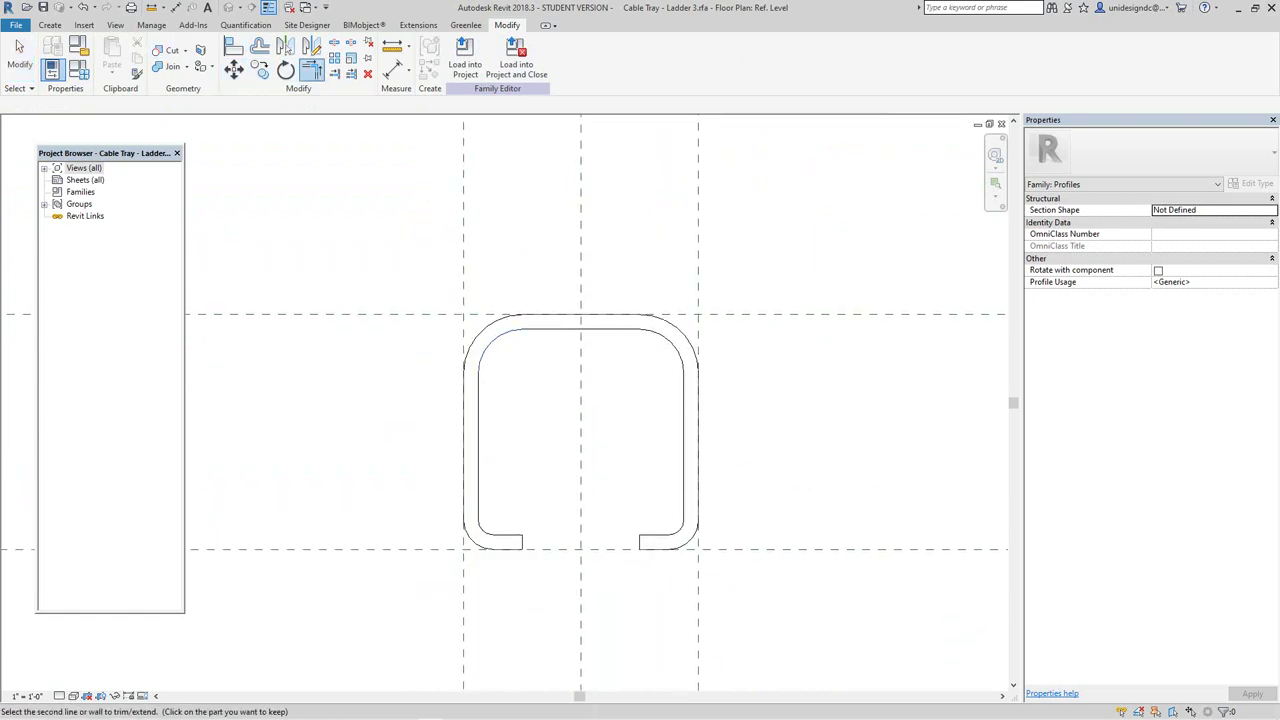
pyautogui.click(550, 329)
pyautogui.press('Escape')
pyautogui.click(671, 342)
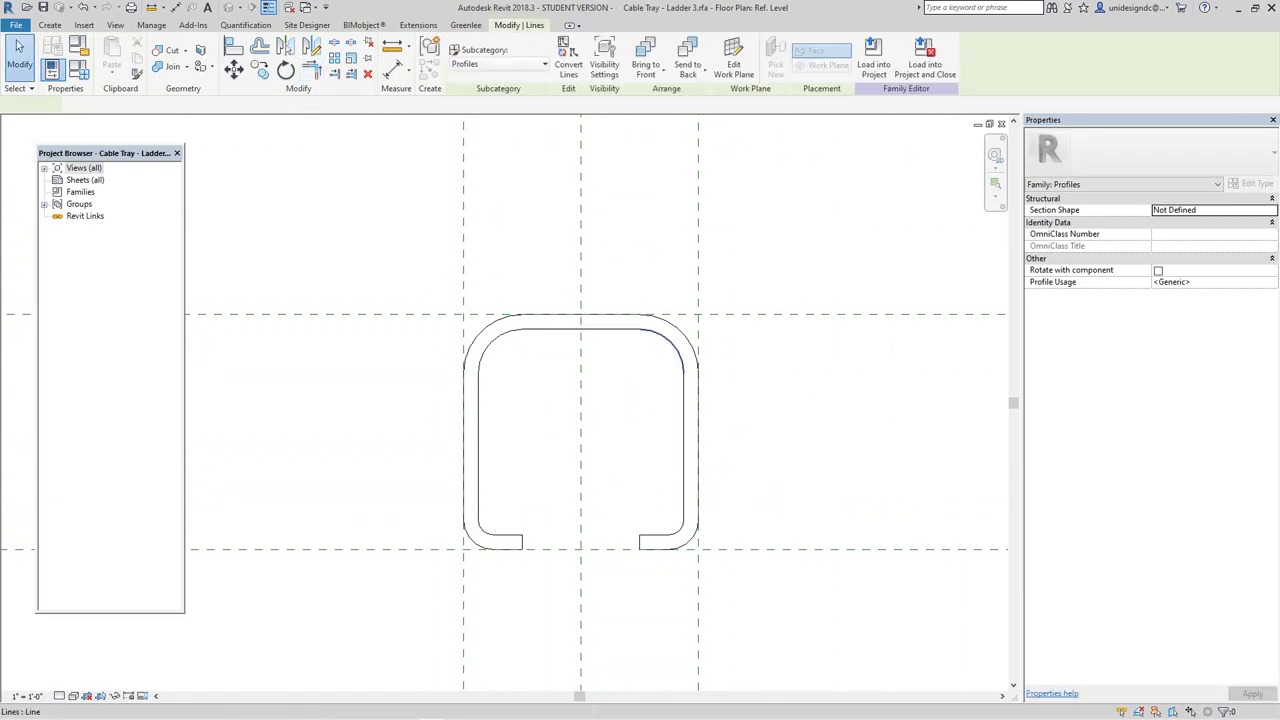
pyautogui.scroll(5, 650, 310)
pyautogui.press('Escape')
# Step: Load the edited profile into Ladder Horizontal Bend.rfa only, overwriting the existing version of the family
pyautogui.scroll(-8, 770, 410)
pyautogui.moveTo(855, 437); pyautogui.dragTo(736, 459, button='middle')
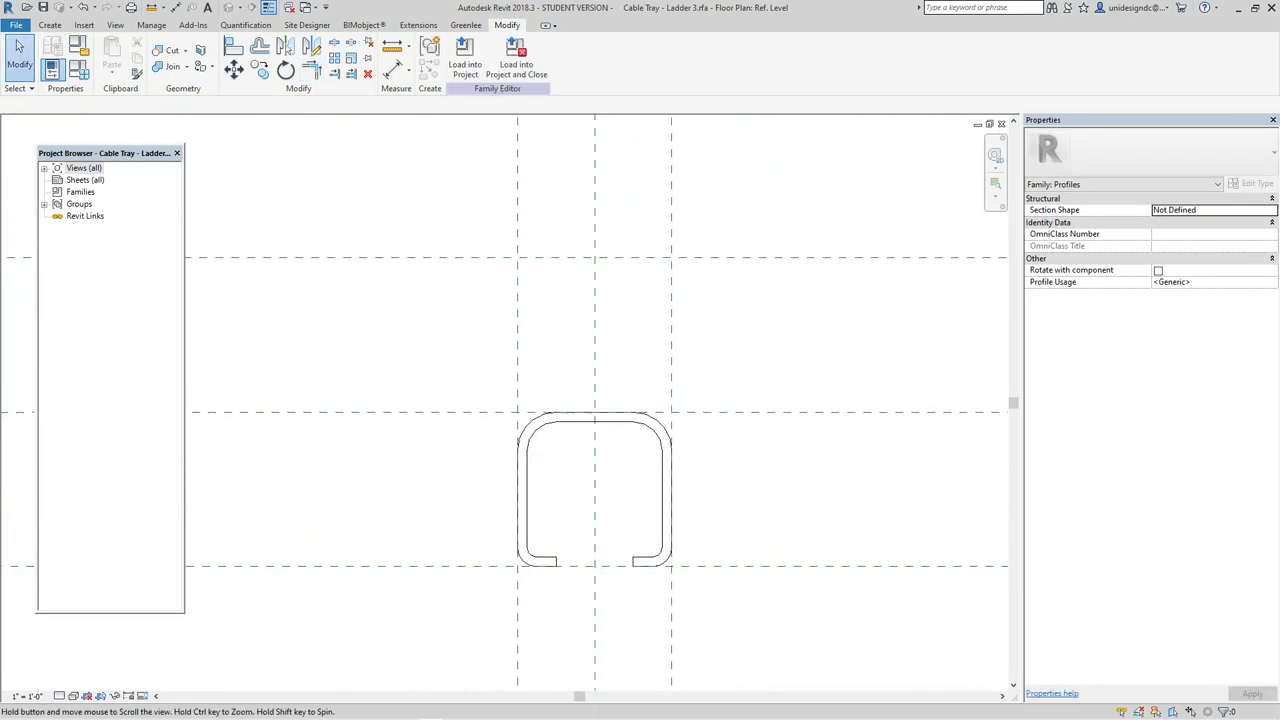
pyautogui.scroll(-5, 625, 504)
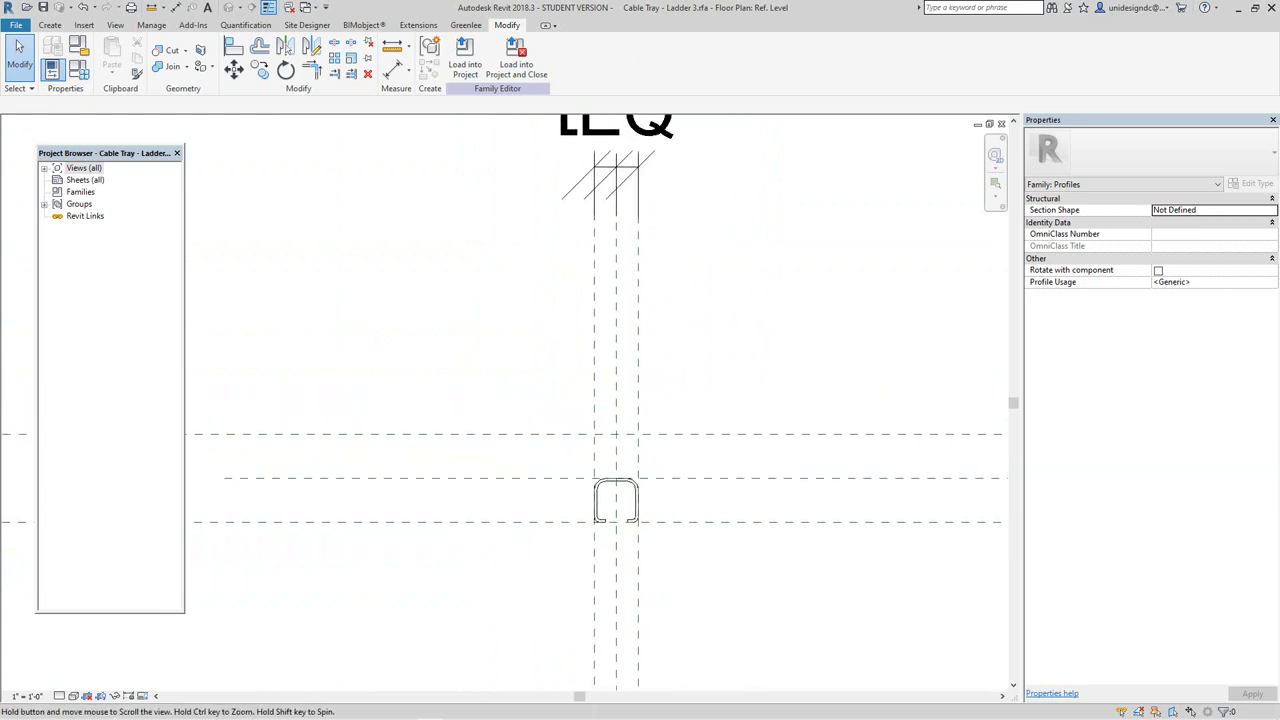
pyautogui.scroll(-3, 592, 530)
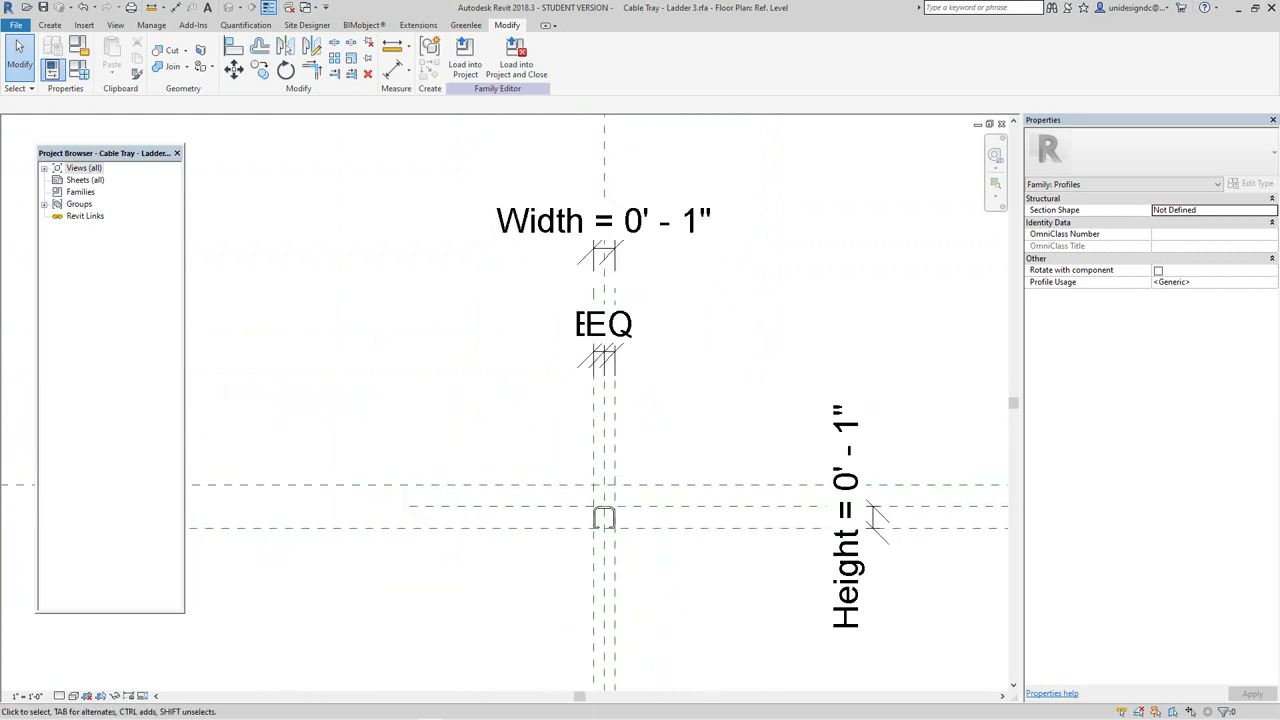
pyautogui.moveTo(596, 520); pyautogui.dragTo(591, 549, button='middle')
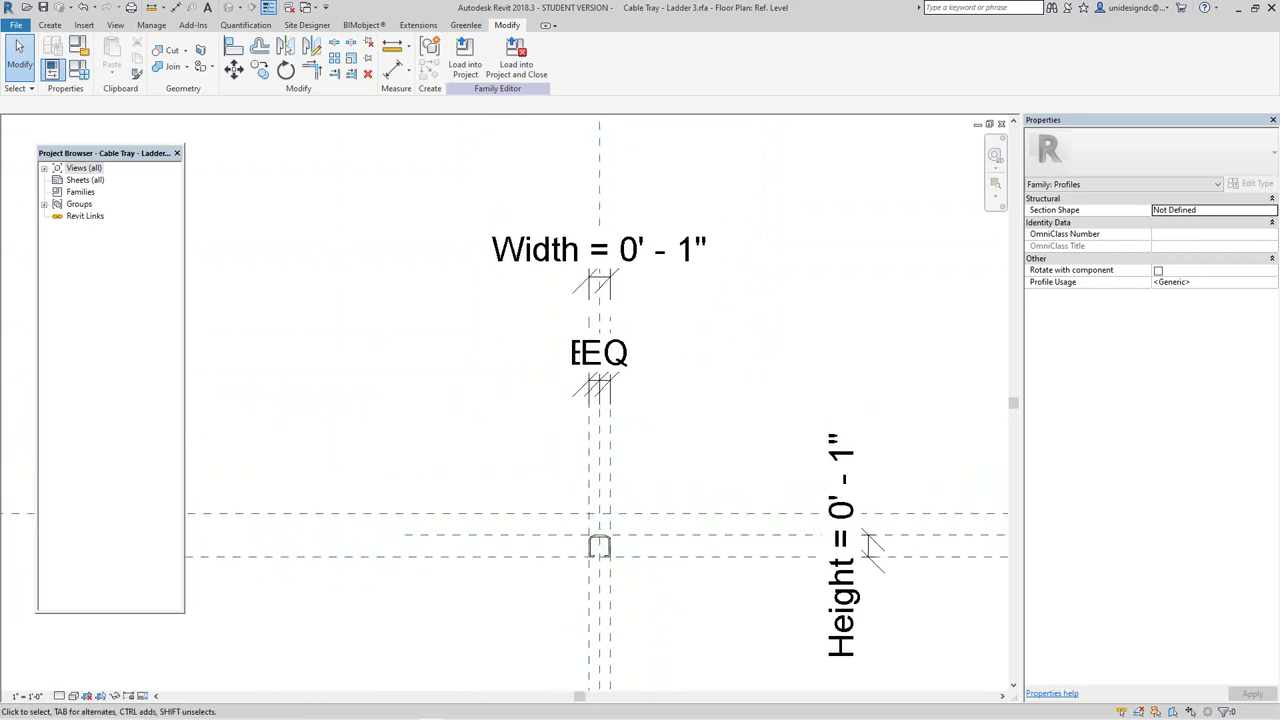
pyautogui.scroll(2, 385, 321)
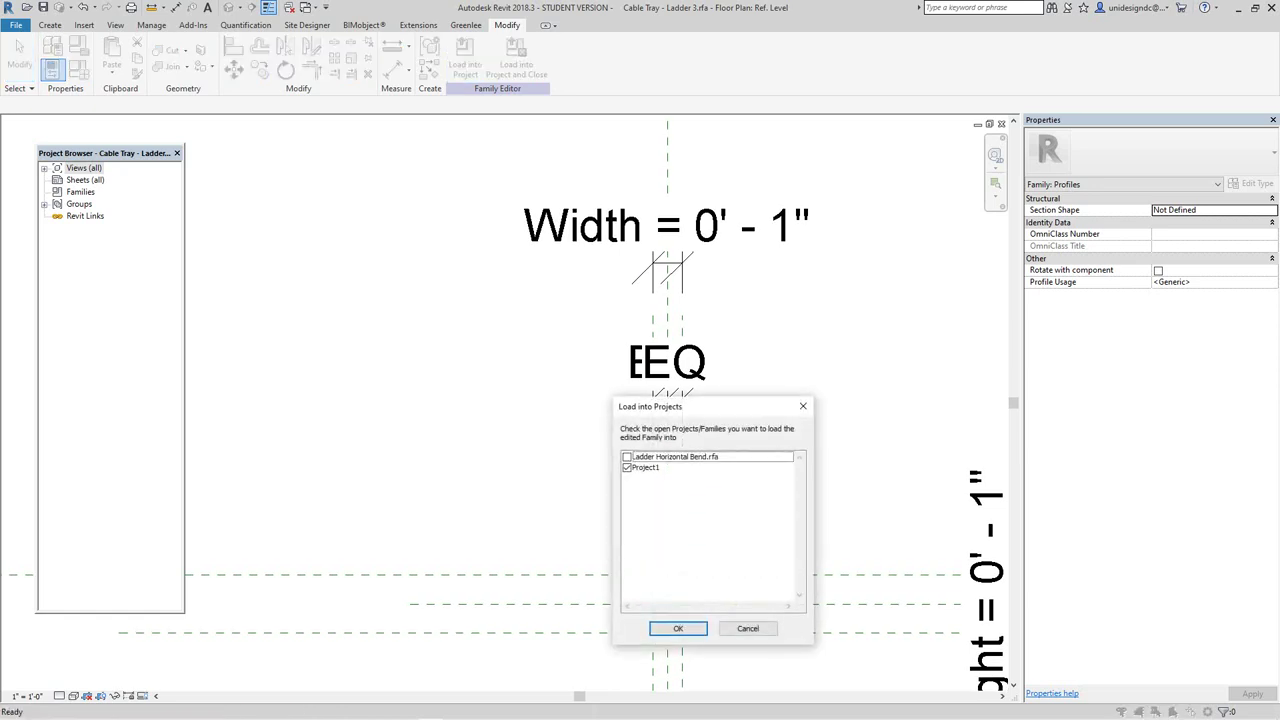
pyautogui.click(627, 457)
pyautogui.click(627, 468)
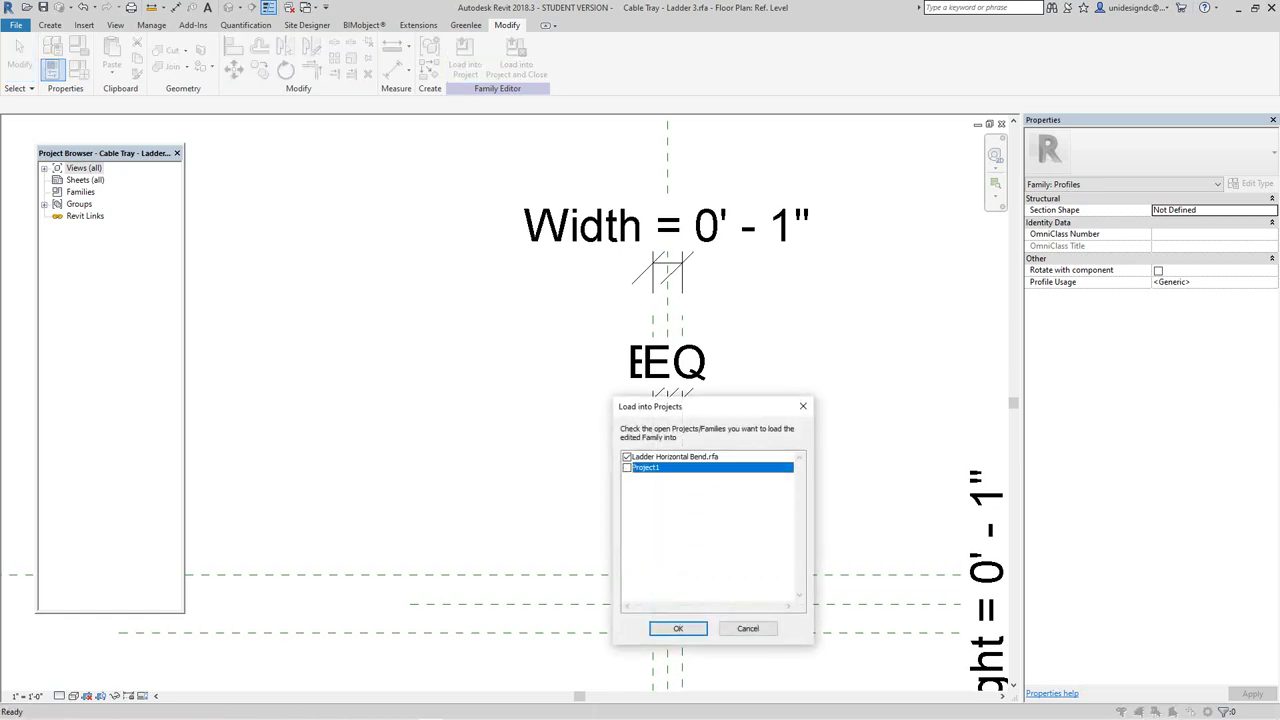
pyautogui.press('Return')
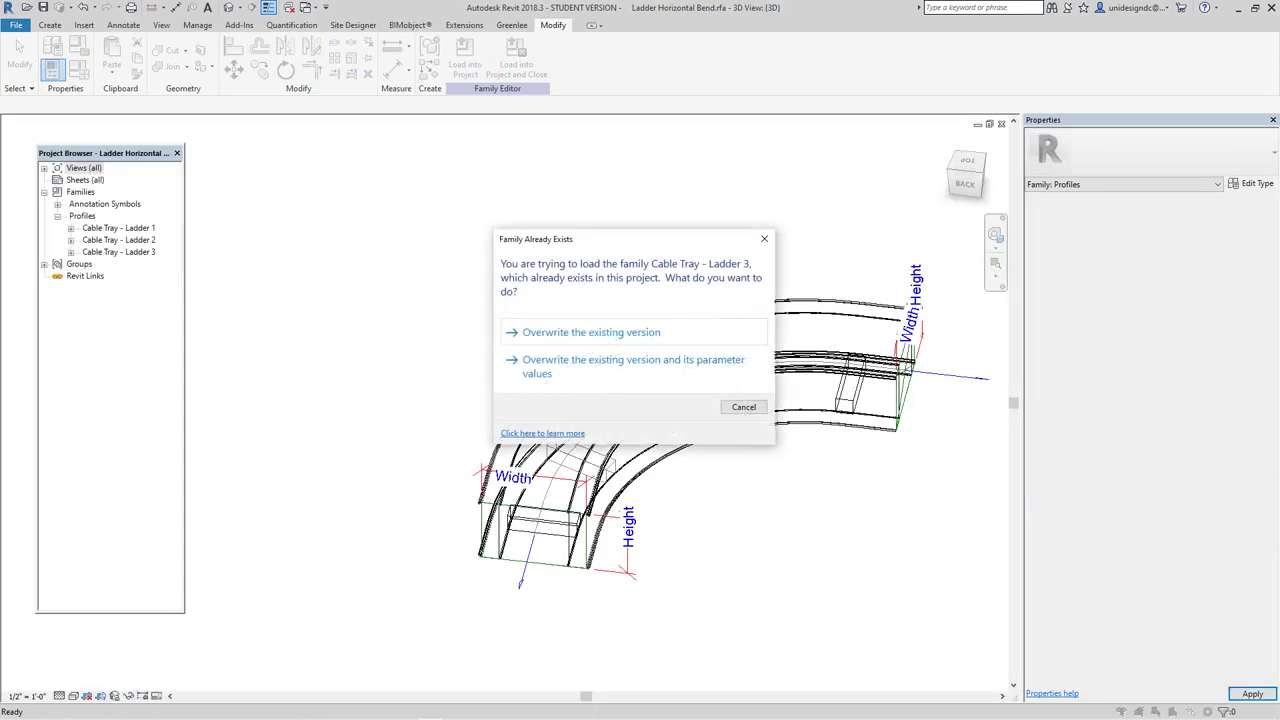
pyautogui.click(591, 332)
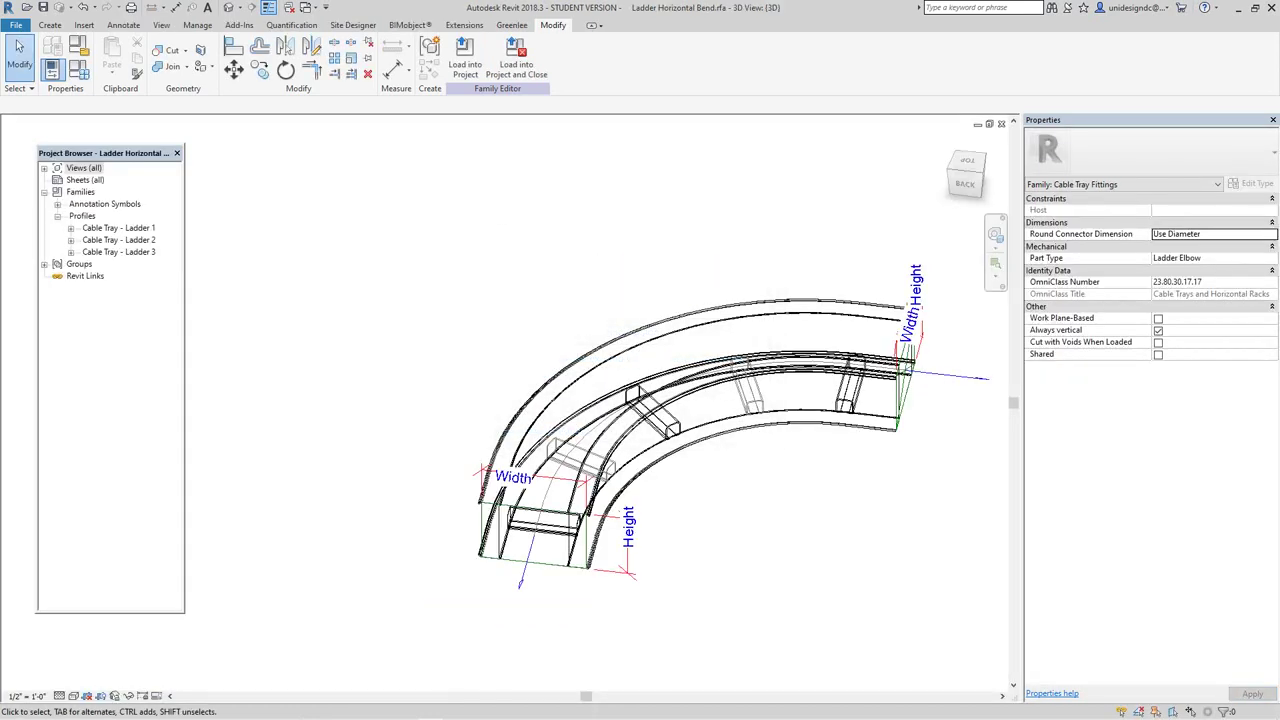
# Step: Examine the shape of the rungs along the ladder bend in the fitting family's 3D view
pyautogui.scroll(1, 762, 490)
pyautogui.scroll(-3, 762, 505)
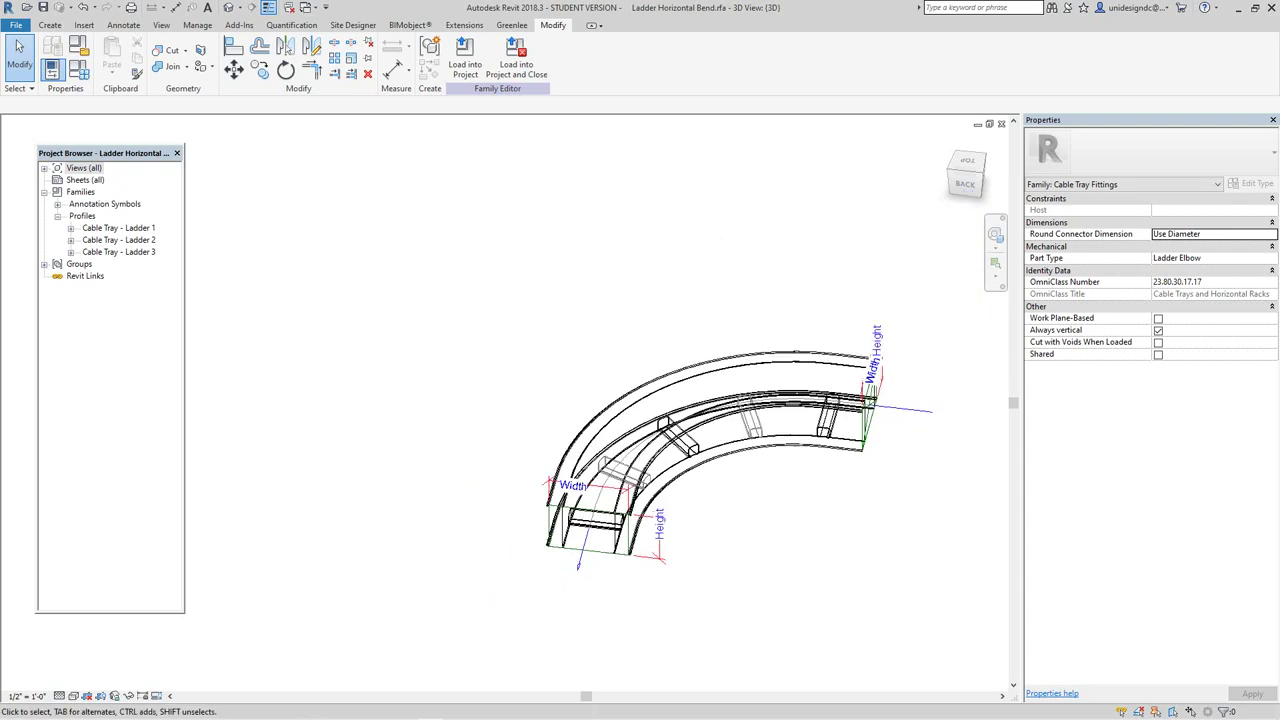
pyautogui.moveTo(762, 505); pyautogui.dragTo(721, 446, button='middle')
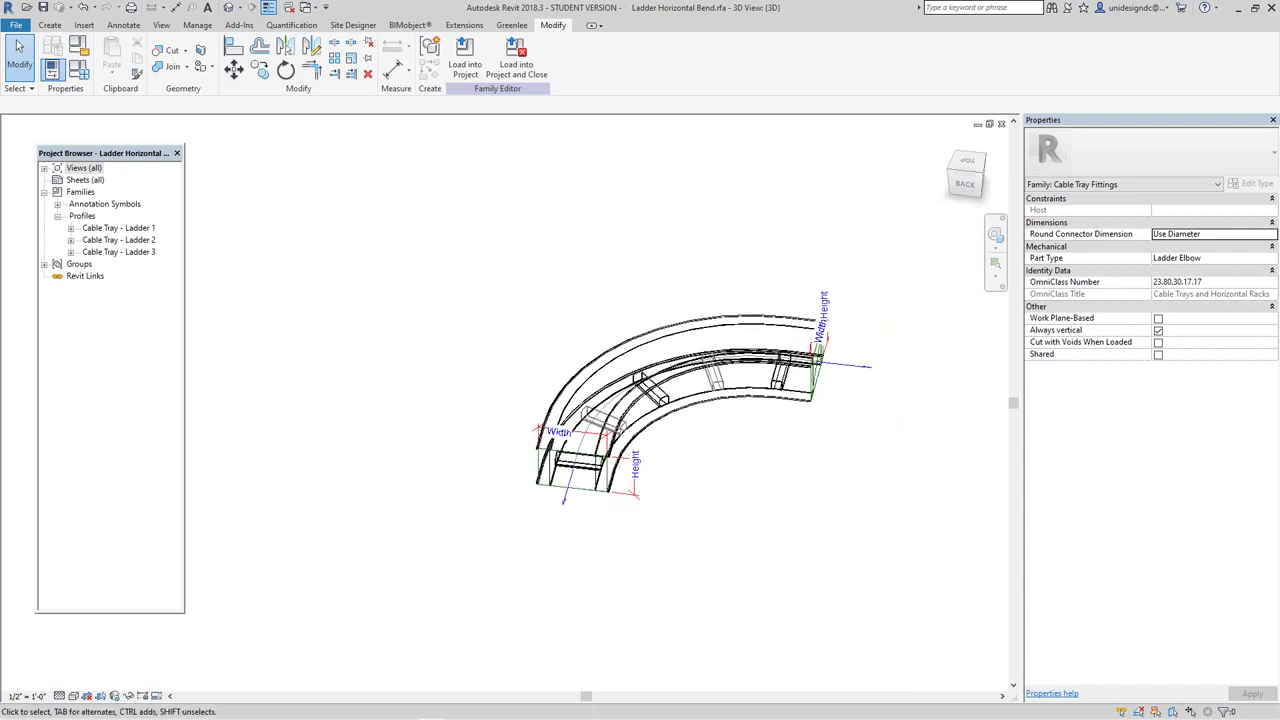
pyautogui.moveTo(718, 498); pyautogui.dragTo(672, 440, button='middle')
pyautogui.scroll(1, 710, 528)
pyautogui.scroll(-1, 708, 528)
pyautogui.scroll(6, 564, 468)
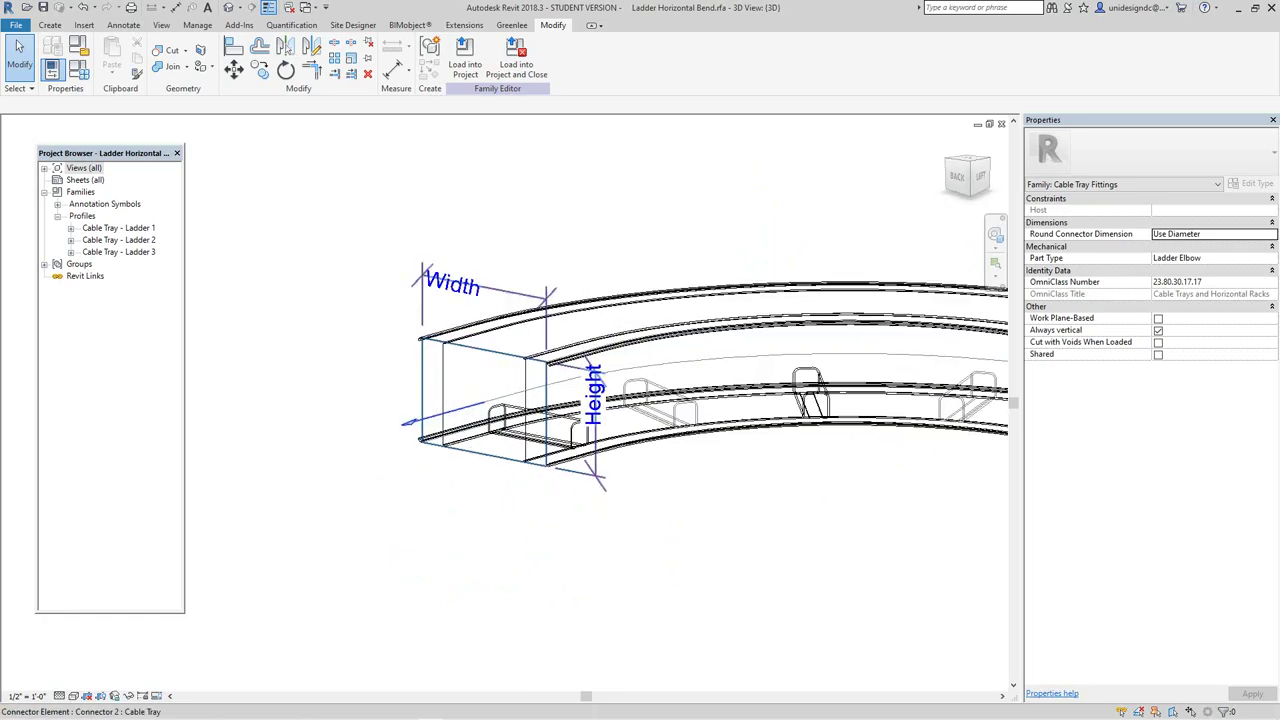
pyautogui.keyDown('shift'); pyautogui.moveTo(564, 465); pyautogui.dragTo(610, 466, button='middle'); pyautogui.keyUp('shift')
pyautogui.scroll(-3, 684, 470)
pyautogui.scroll(-5, 724, 504)
pyautogui.keyDown('shift'); pyautogui.moveTo(700, 494); pyautogui.dragTo(612, 506, button='middle'); pyautogui.keyUp('shift')
pyautogui.scroll(2, 620, 512)
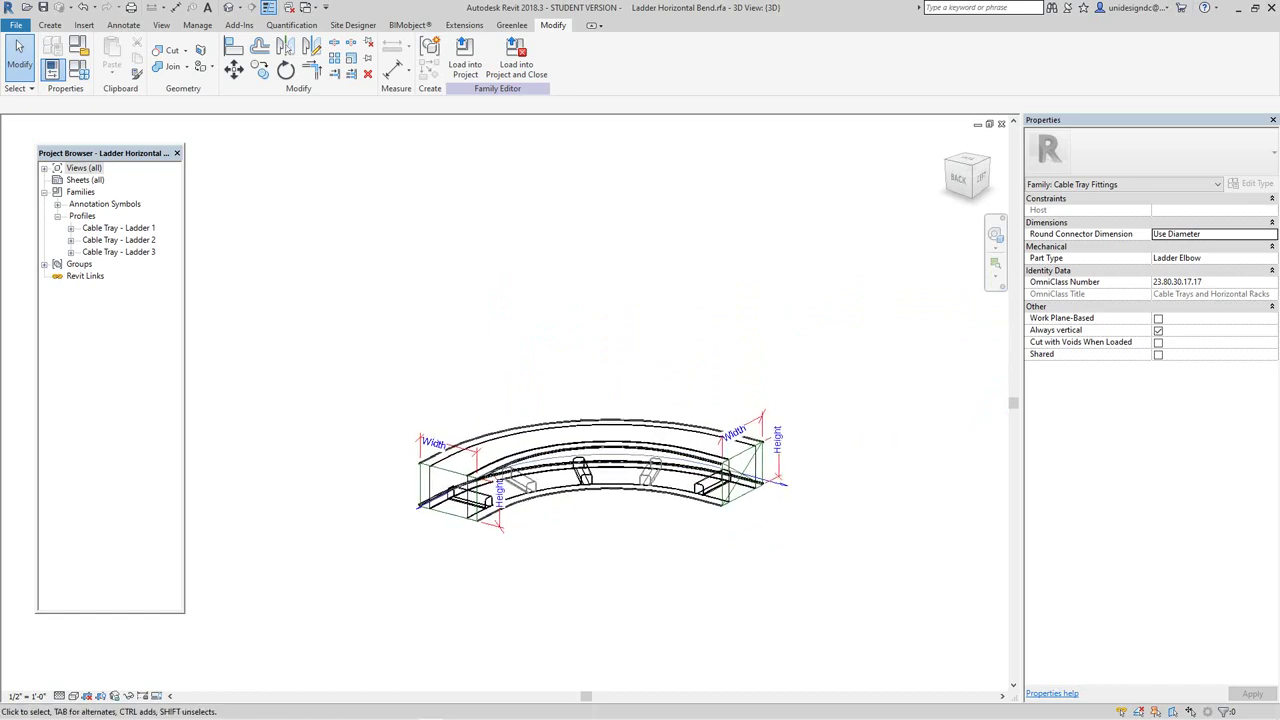
pyautogui.scroll(1, 540, 192)
pyautogui.scroll(-2, 520, 196)
pyautogui.moveTo(520, 196); pyautogui.dragTo(507, 162, button='middle')
# Step: Load the Ladder Horizontal Bend family into Project1, overwriting the existing version
pyautogui.click(464, 58)
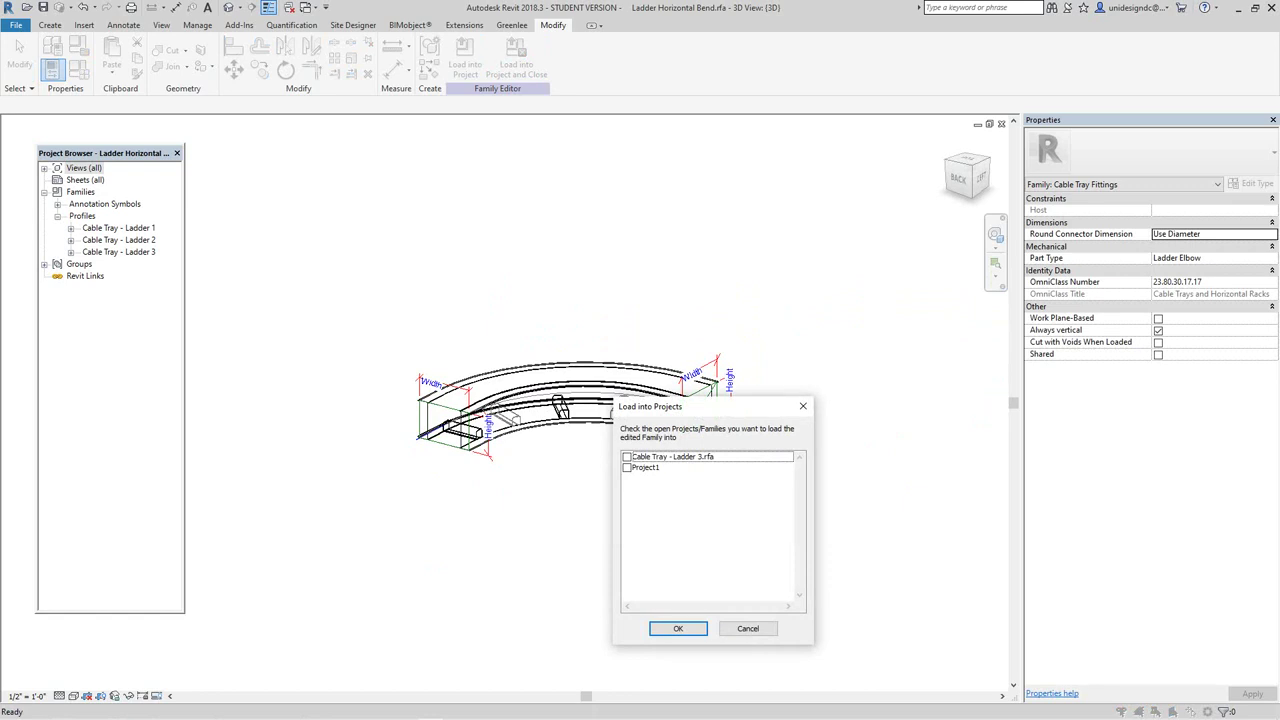
pyautogui.click(627, 467)
pyautogui.click(678, 628)
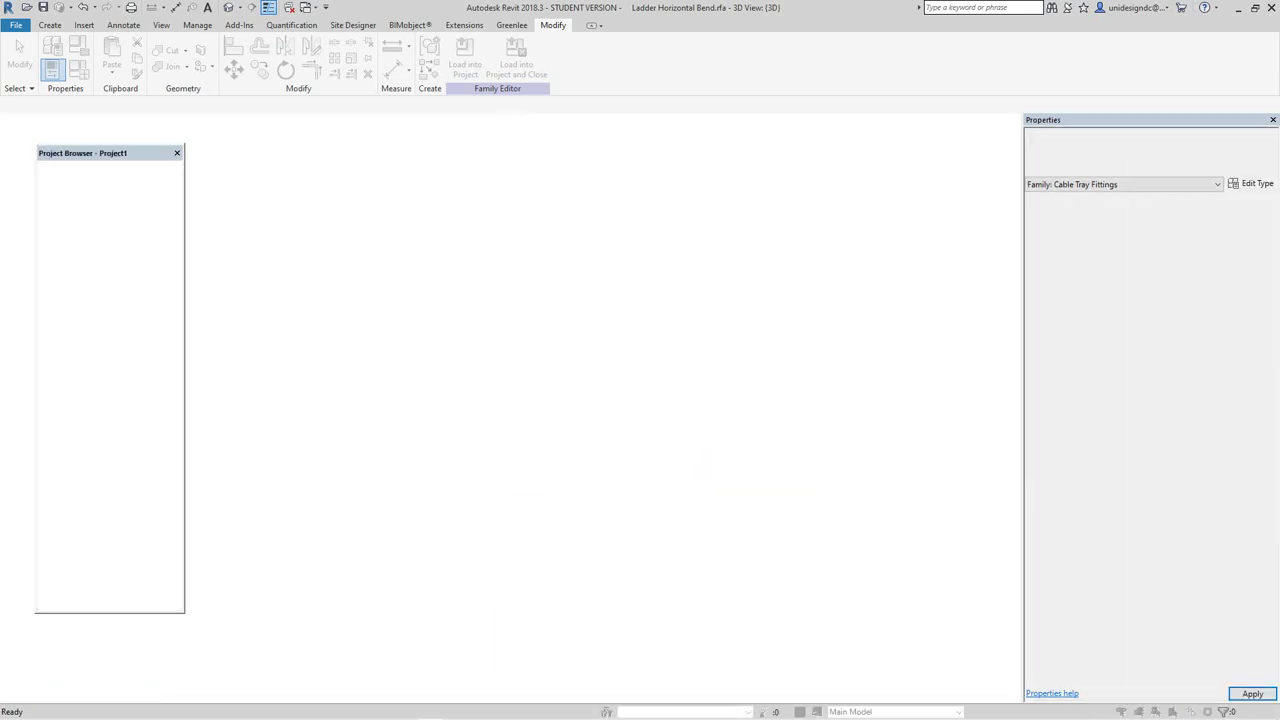
pyautogui.click(620, 333)
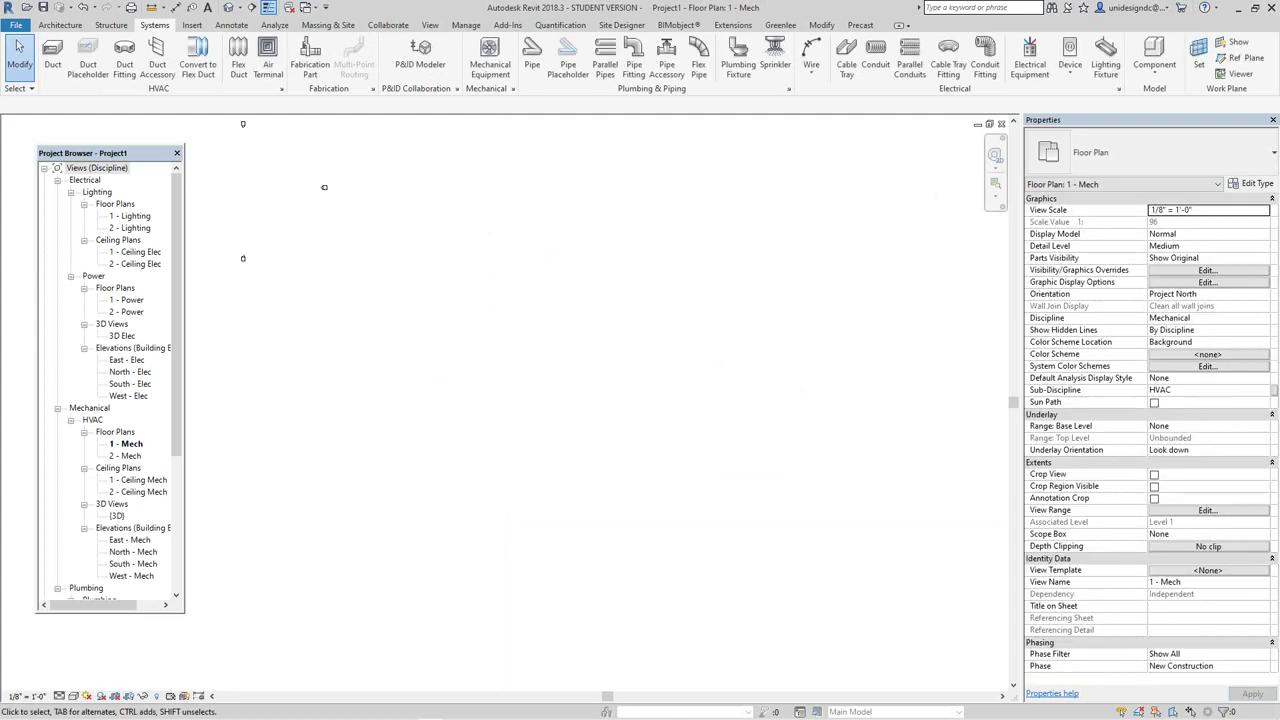
# Step: Examine the placed ladder bend and its rung shapes from several angles in the project's default 3D view
pyautogui.press('z')
pyautogui.press('e')
pyautogui.click(229, 7)
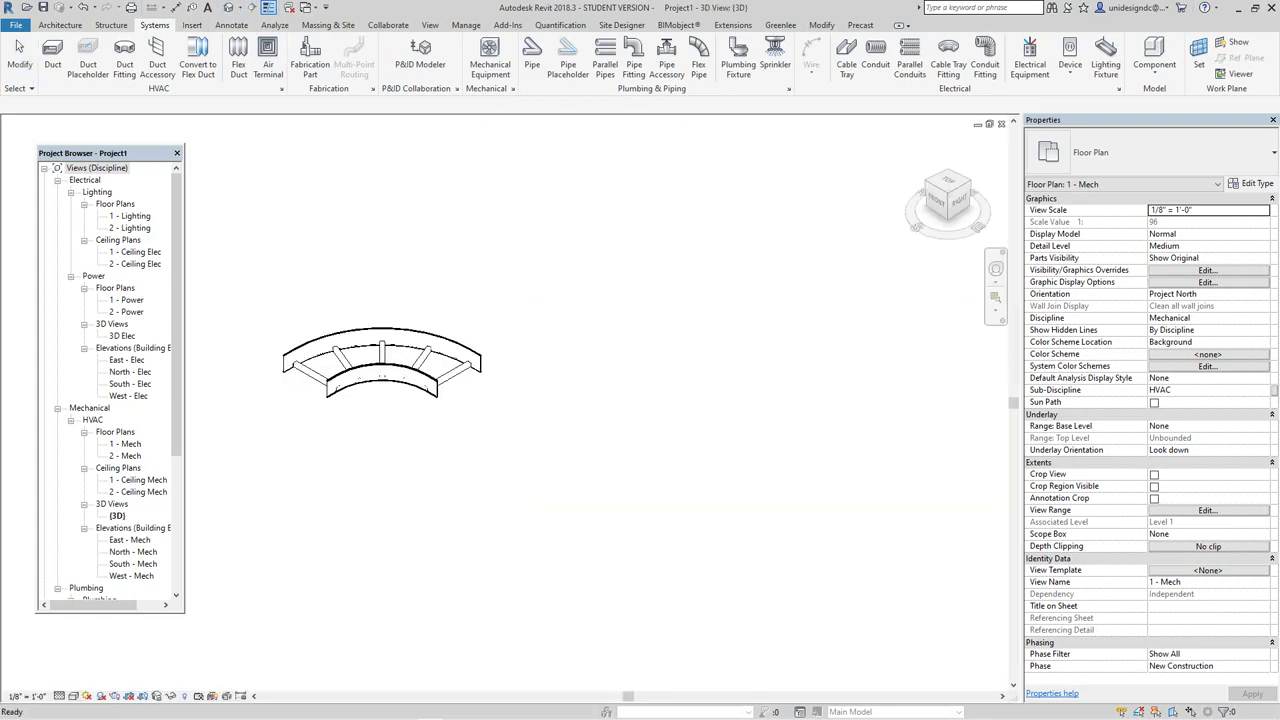
pyautogui.scroll(6, 345, 365)
pyautogui.scroll(-1, 615, 510)
pyautogui.moveTo(434, 424); pyautogui.dragTo(607, 359, button='middle')
pyautogui.scroll(-1, 547, 472)
pyautogui.scroll(-1, 547, 472)
pyautogui.scroll(2, 580, 440)
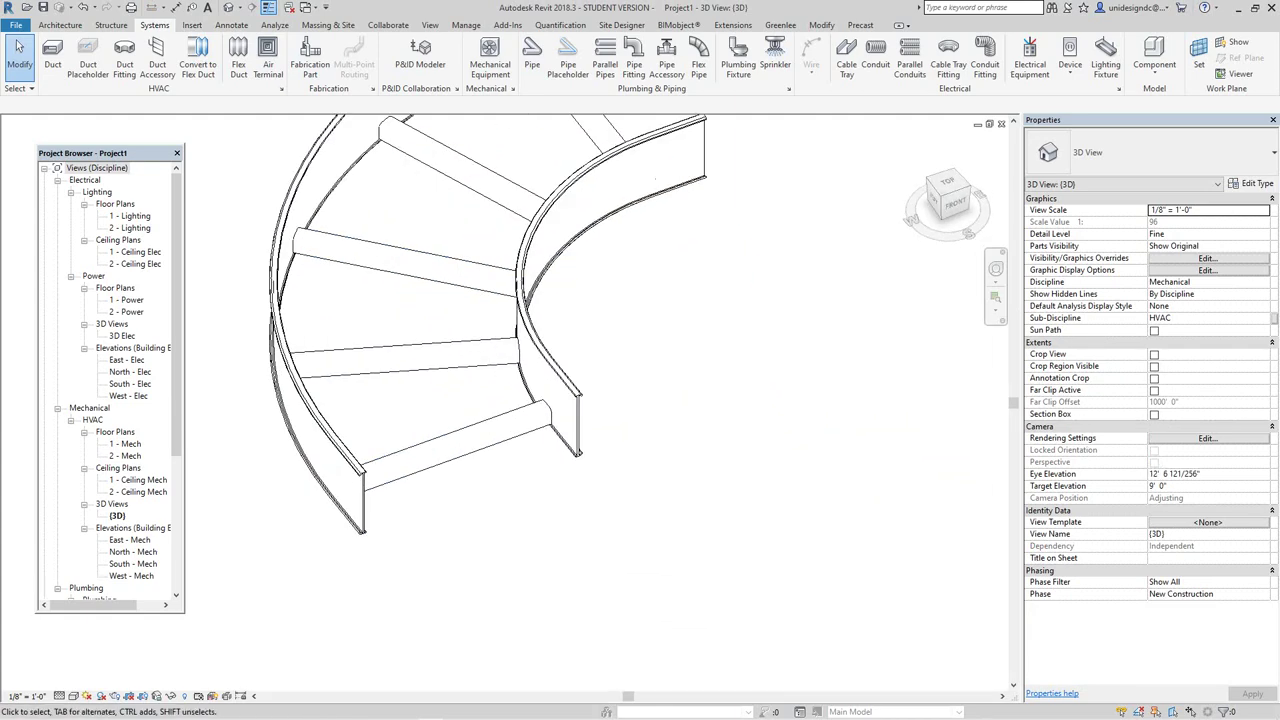
pyautogui.keyDown('shift'); pyautogui.moveTo(580, 440); pyautogui.dragTo(612, 485, button='middle'); pyautogui.keyUp('shift')
pyautogui.scroll(-2, 575, 413)
pyautogui.keyDown('shift'); pyautogui.moveTo(754, 455); pyautogui.dragTo(818, 470, button='middle'); pyautogui.keyUp('shift')
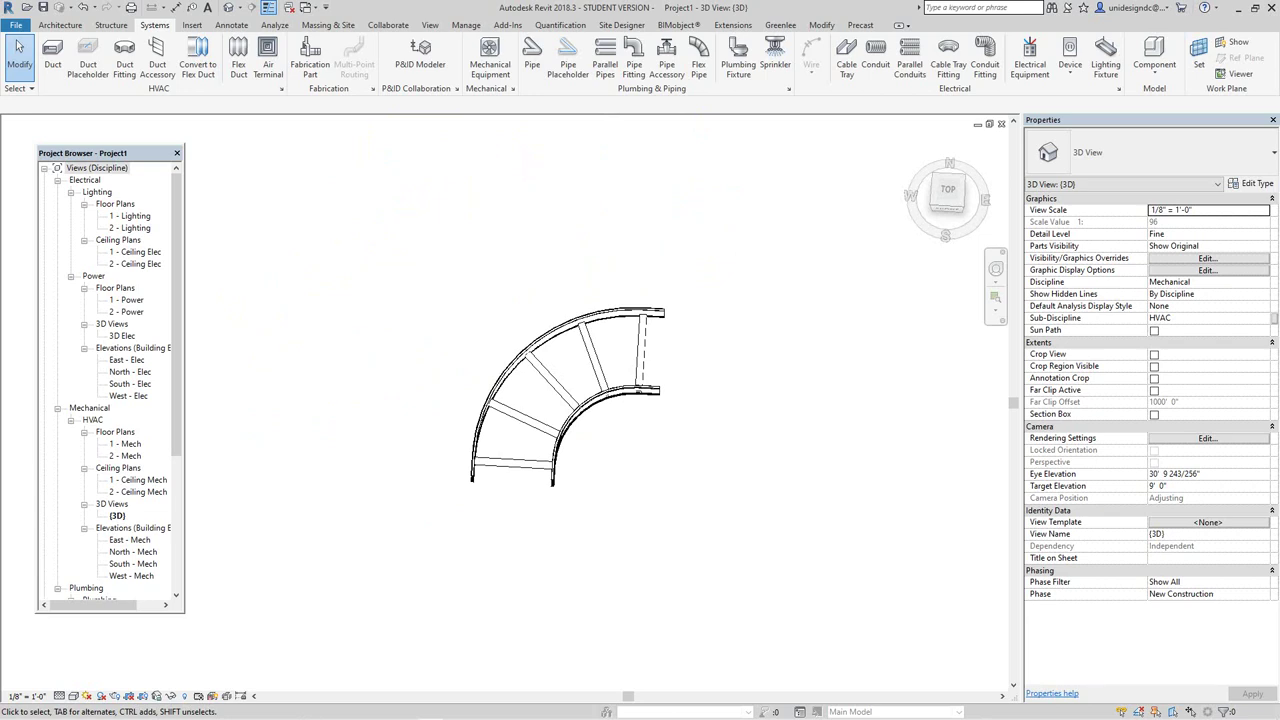
pyautogui.scroll(1, 618, 500)
pyautogui.click(582, 305)
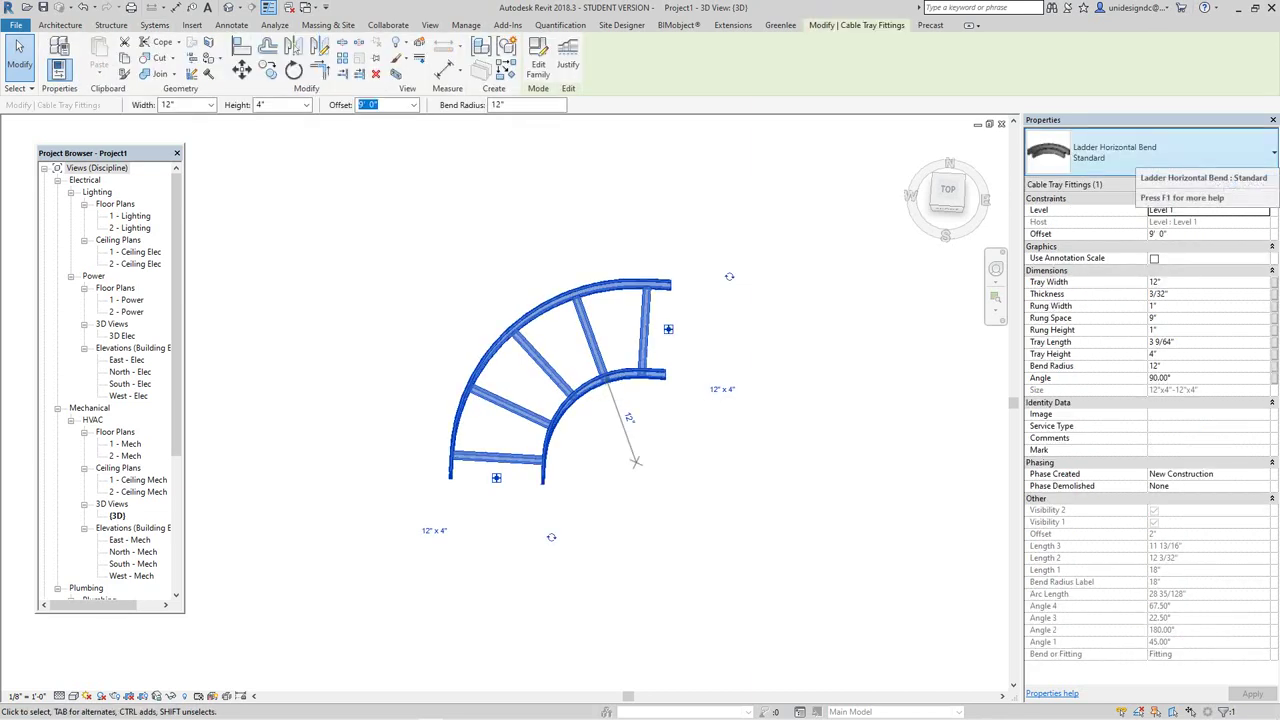
pyautogui.click(1150, 152)
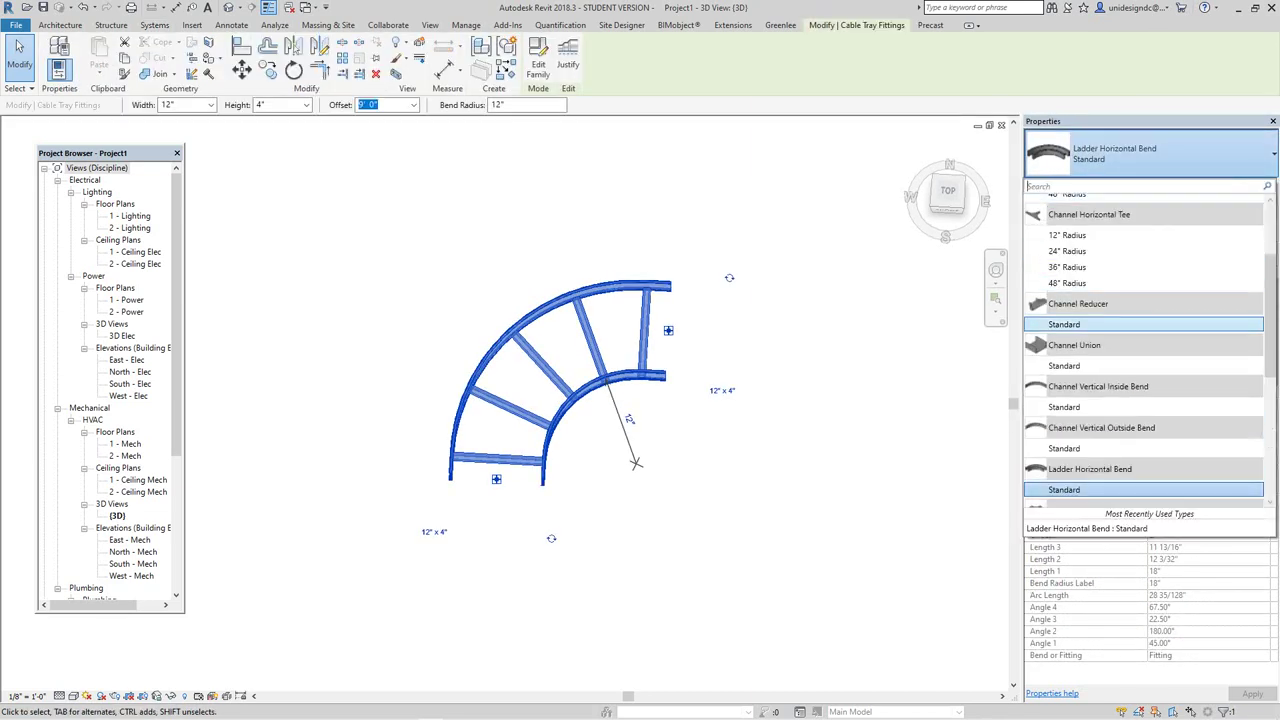
pyautogui.press('Escape')
pyautogui.press('Escape')
pyautogui.click(1251, 185)
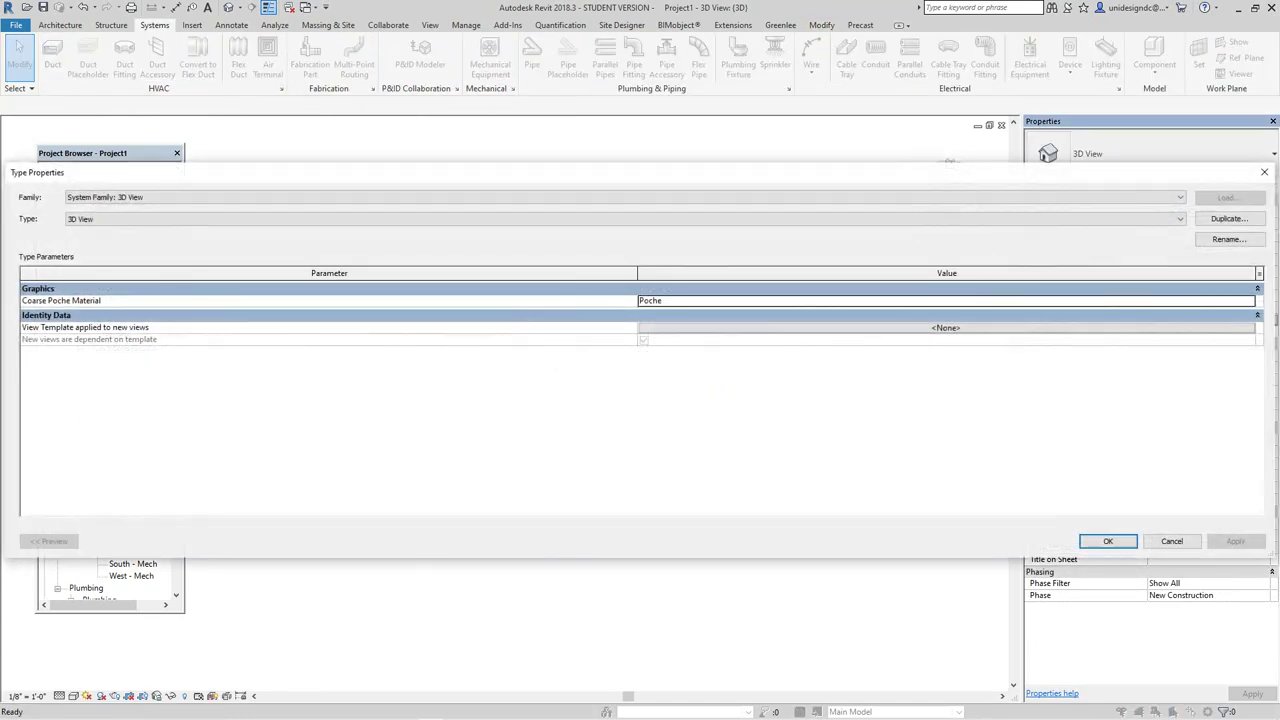
pyautogui.click(1172, 541)
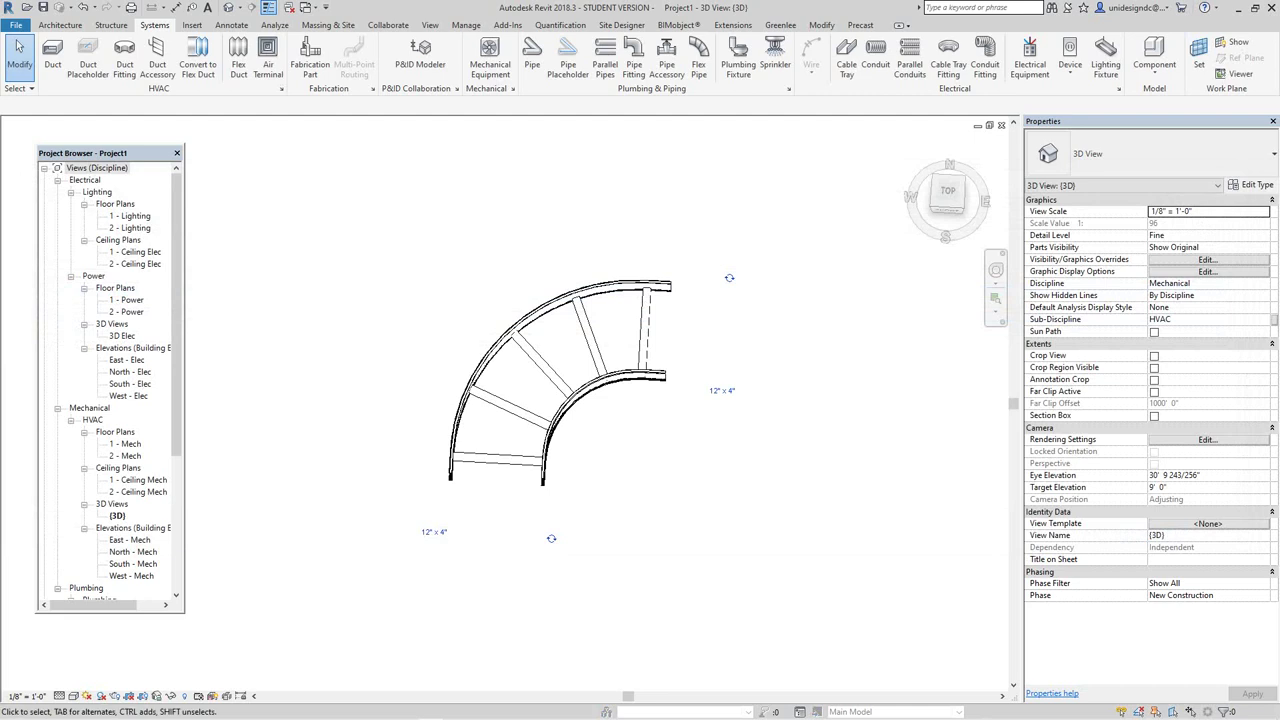
# Step: Examine the placed ladder bend and its rung layout from the front, corner and top viewpoints
pyautogui.scroll(-1, 658, 396)
pyautogui.scroll(2, 658, 396)
pyautogui.moveTo(946, 190); pyautogui.dragTo(946, 168)
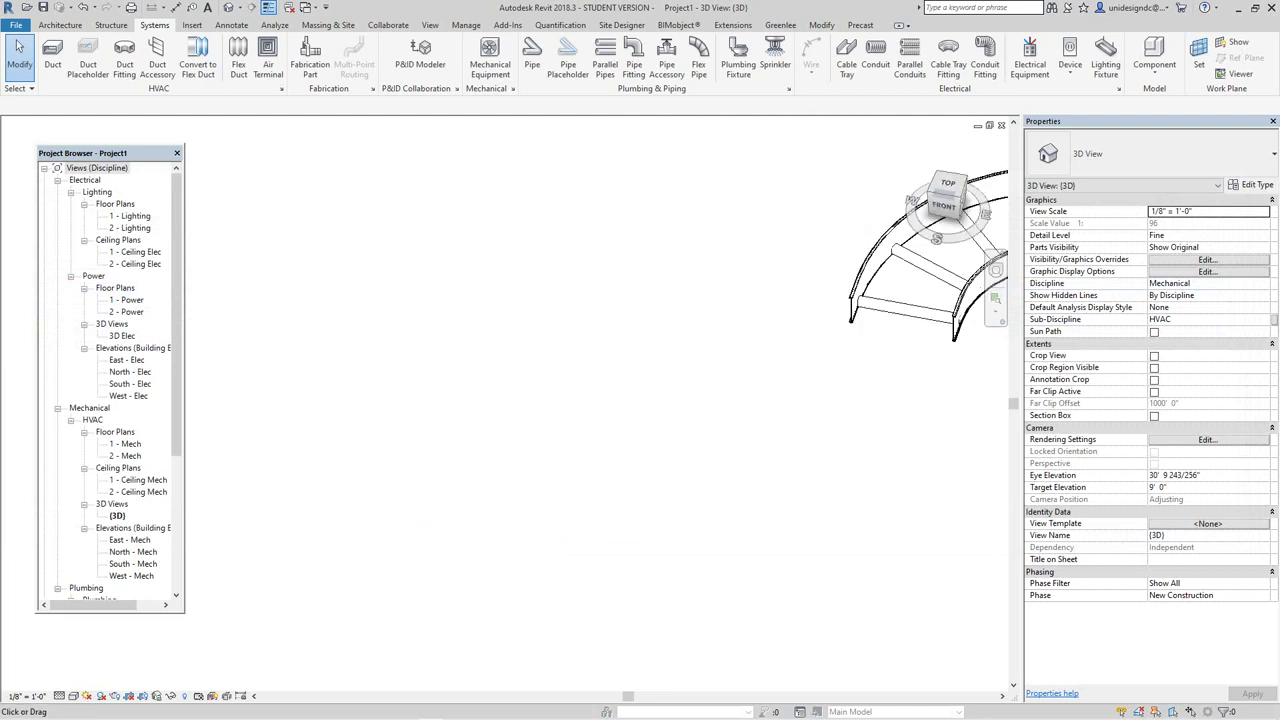
pyautogui.scroll(-1, 892, 222)
pyautogui.moveTo(930, 280); pyautogui.dragTo(597, 406, button='middle')
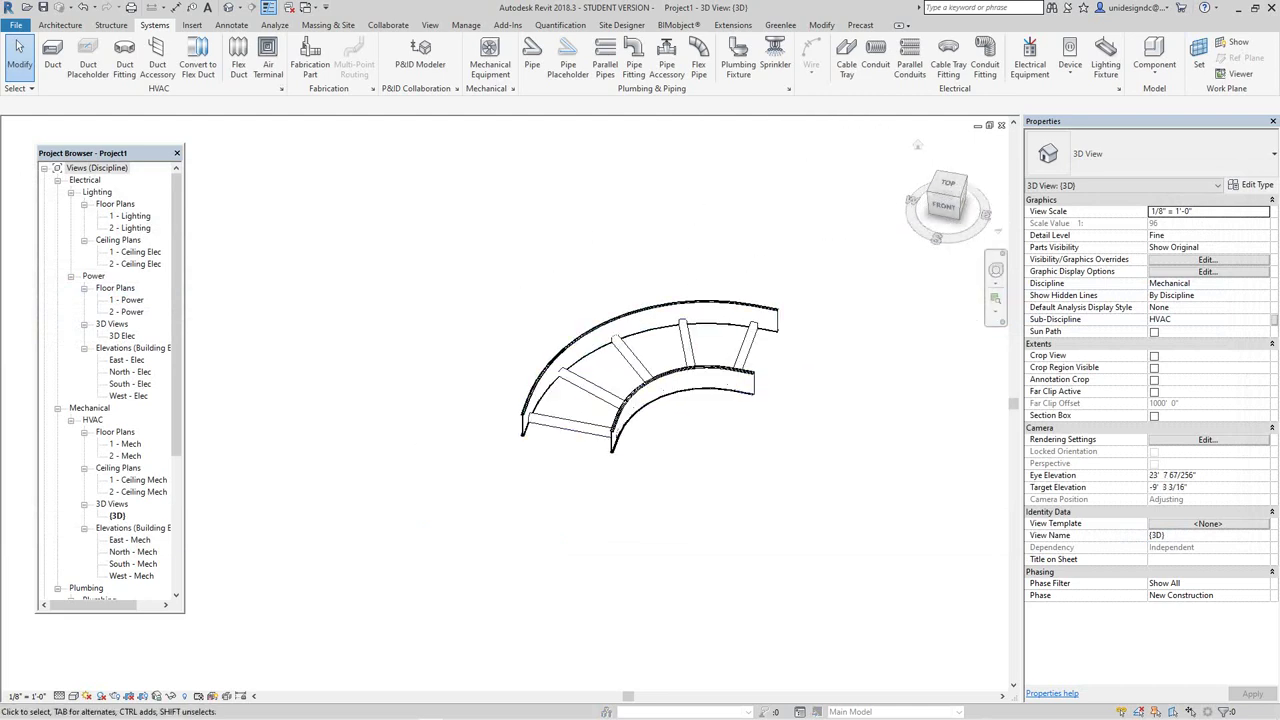
pyautogui.click(918, 146)
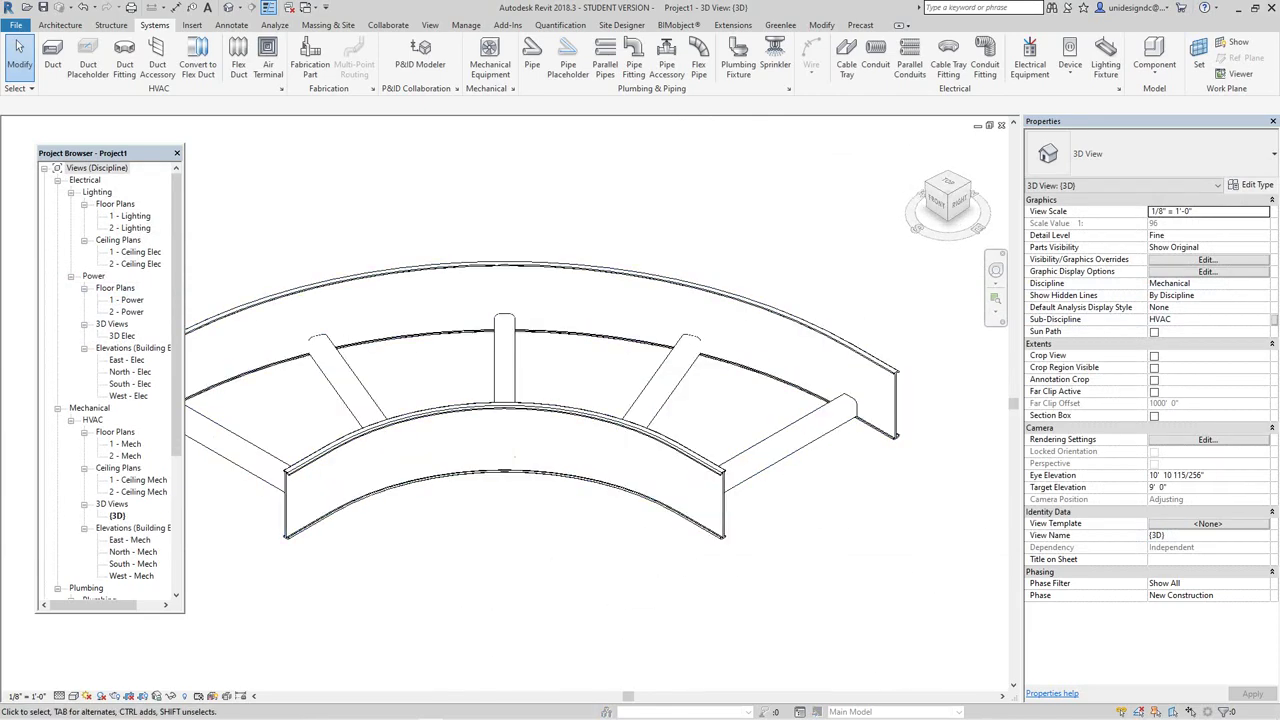
pyautogui.scroll(-1, 628, 498)
pyautogui.moveTo(628, 498); pyautogui.dragTo(637, 493, button='middle')
pyautogui.scroll(1, 339, 467)
pyautogui.scroll(-2, 339, 467)
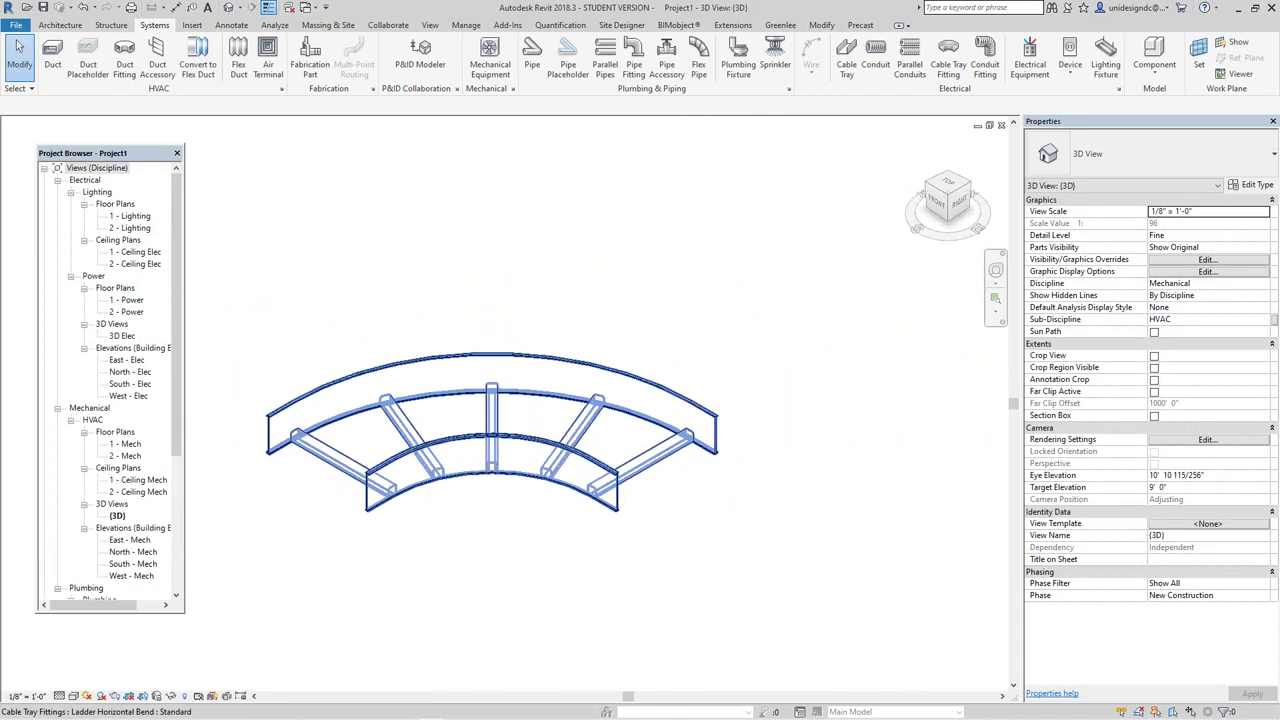
pyautogui.moveTo(339, 472); pyautogui.dragTo(359, 479, button='middle')
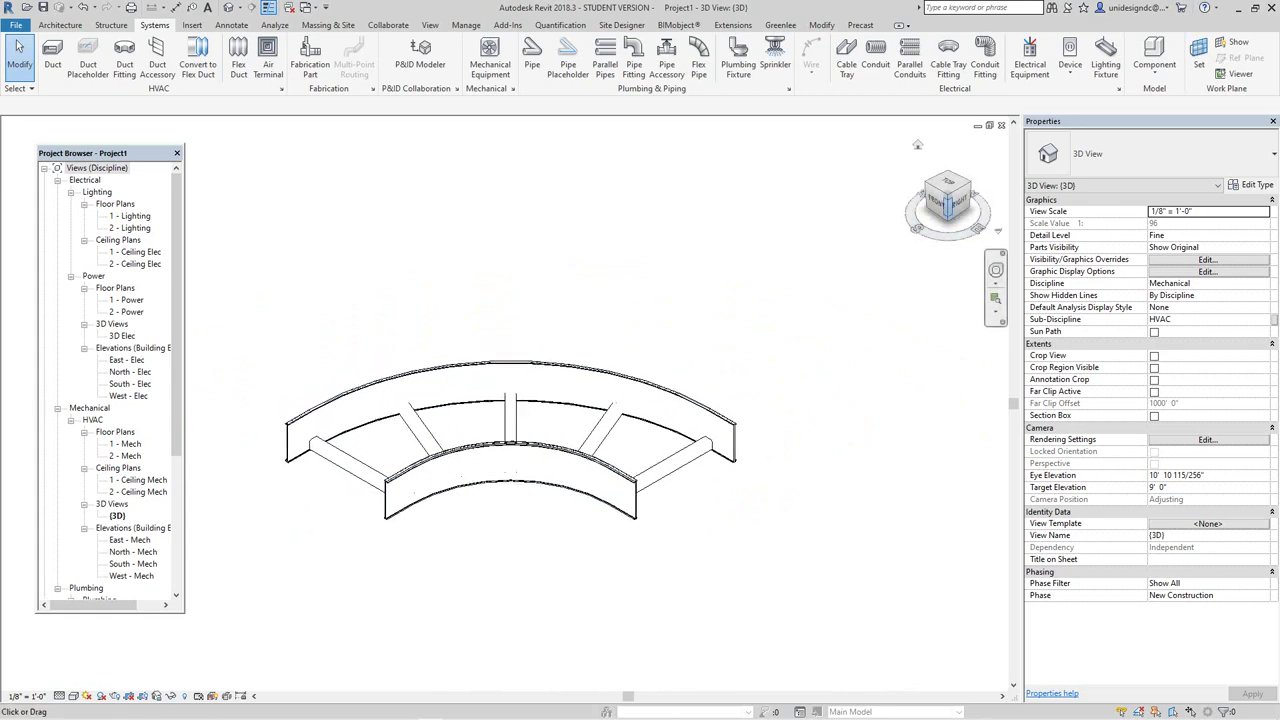
pyautogui.click(948, 184)
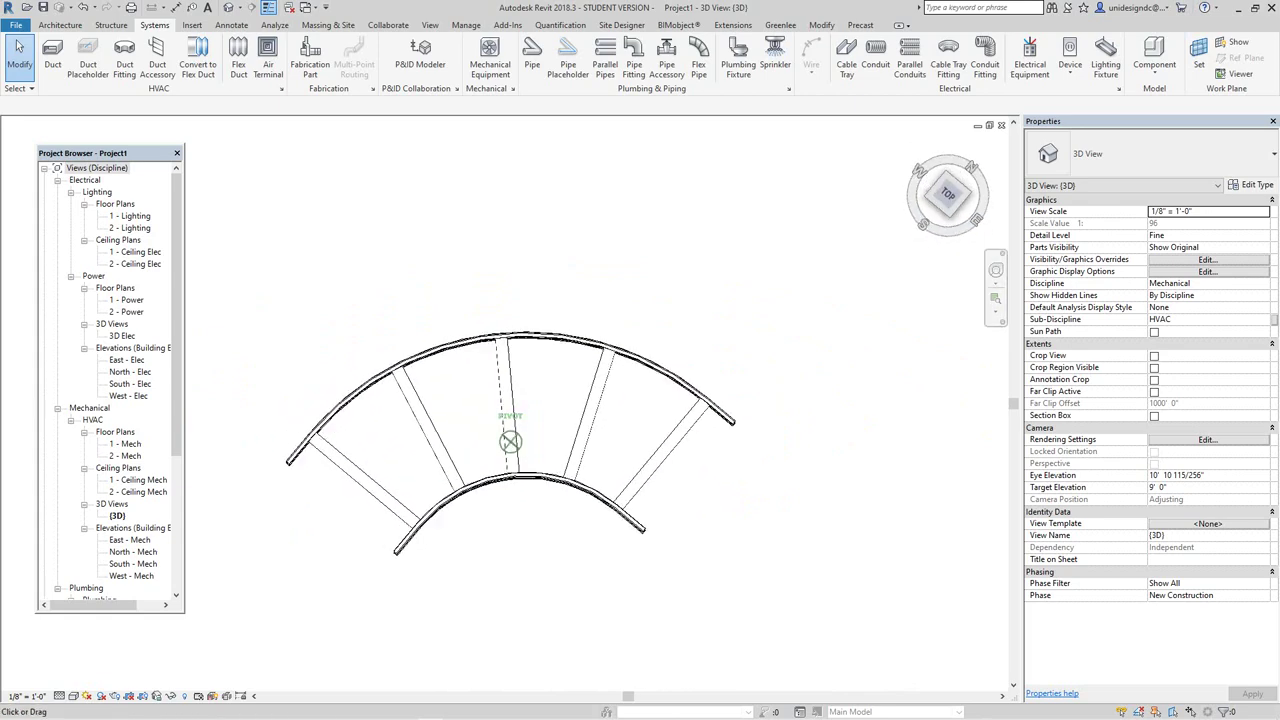
# Step: Set the Rung Space of the placed ladder bend to 6" and deselect the fitting
pyautogui.click(562, 479)
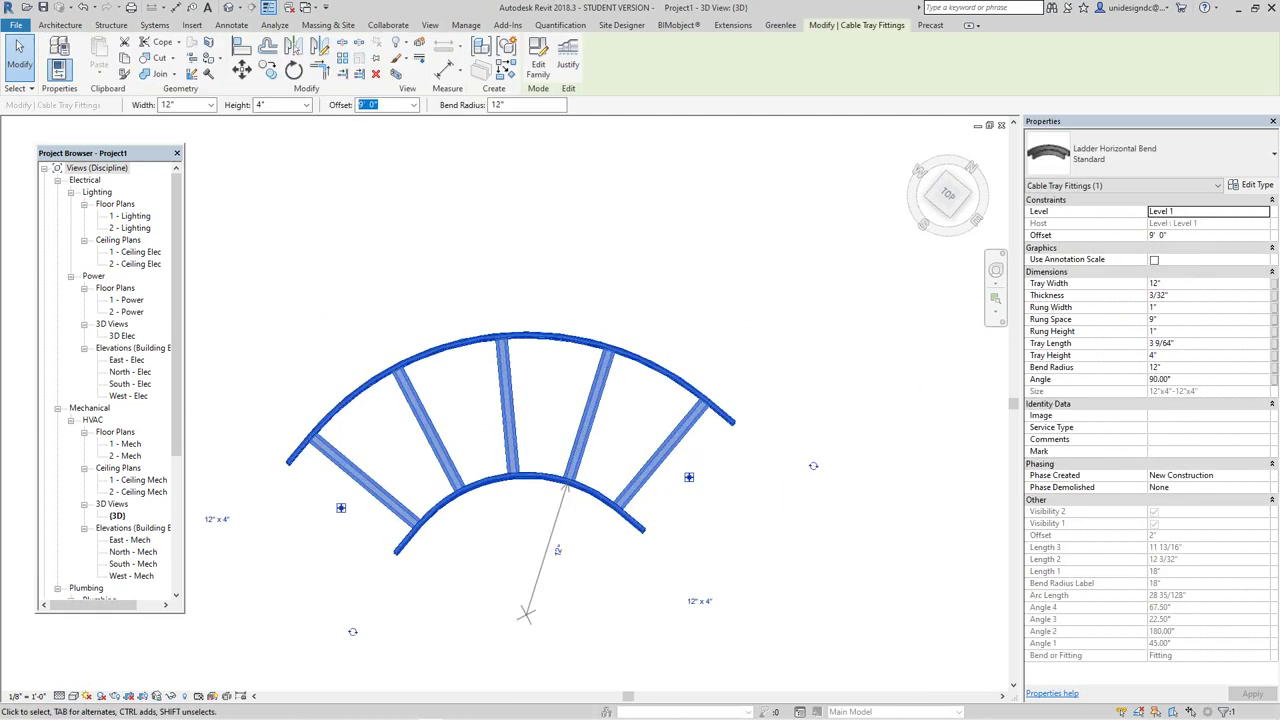
pyautogui.doubleClick(1153, 319)
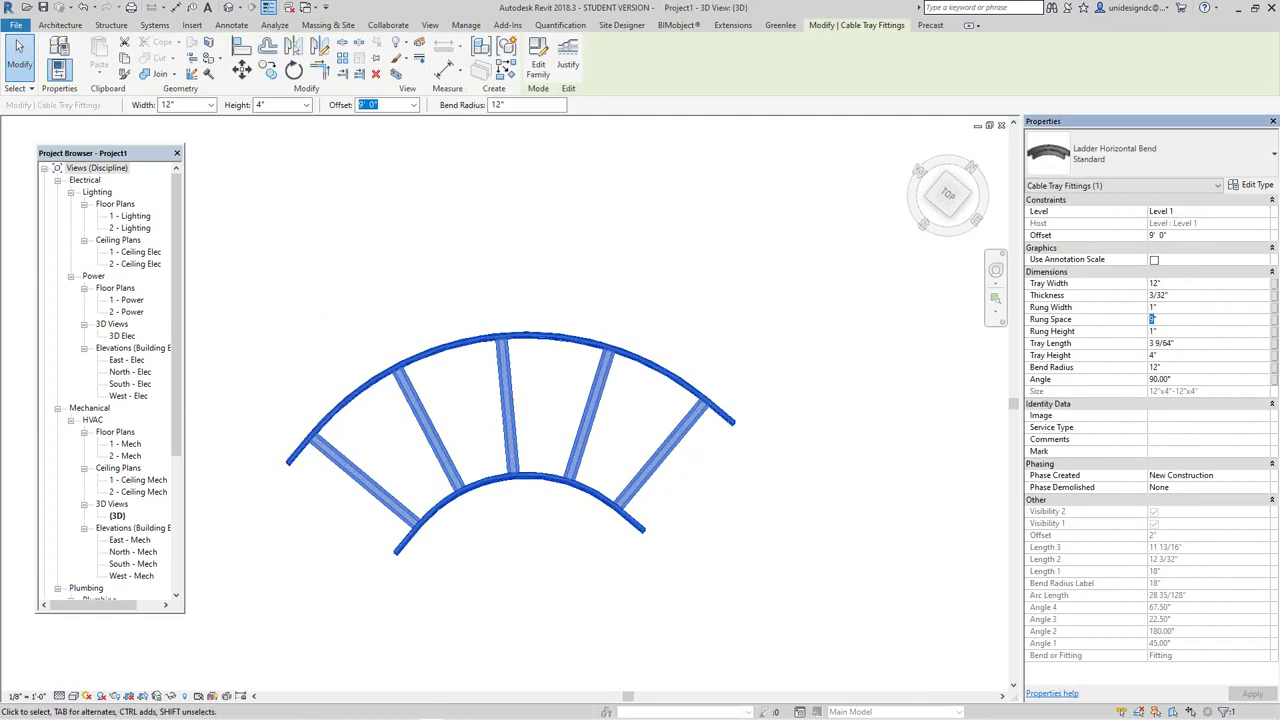
pyautogui.press('Escape')
pyautogui.press('Escape')
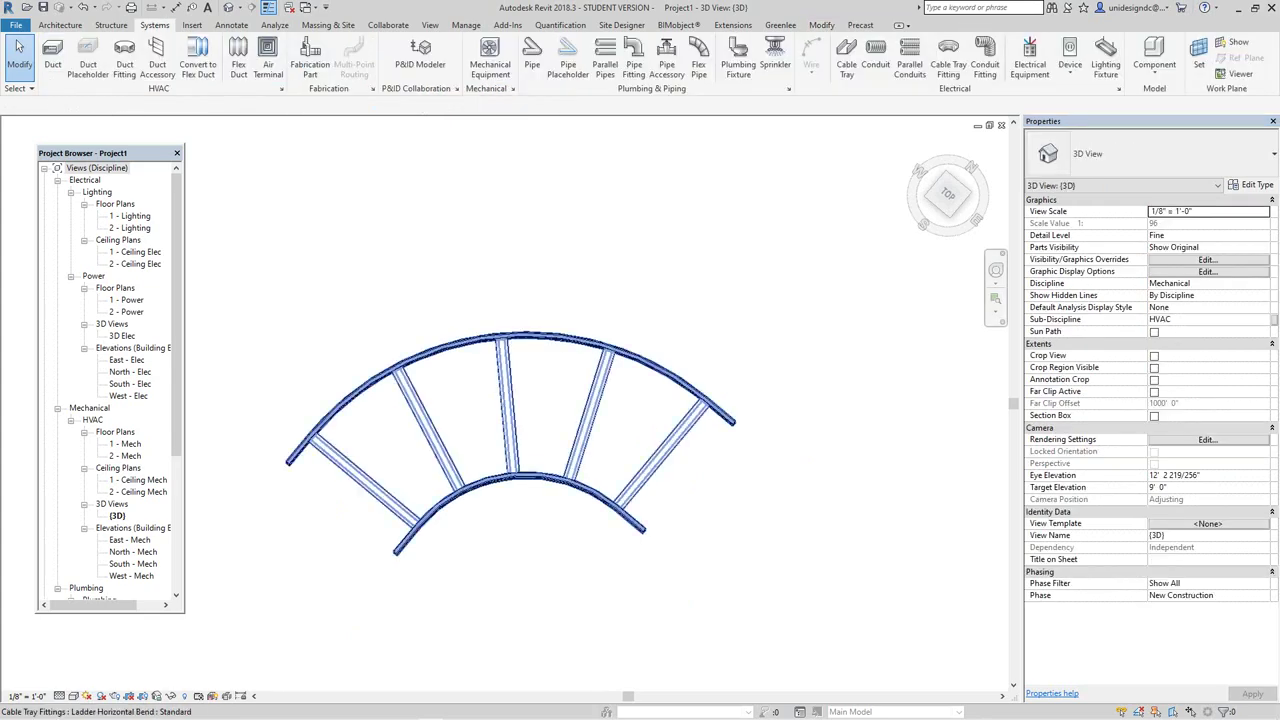
# Step: Set the Rung Space of the placed ladder bend to 3" and deselect the fitting
pyautogui.click(680, 425)
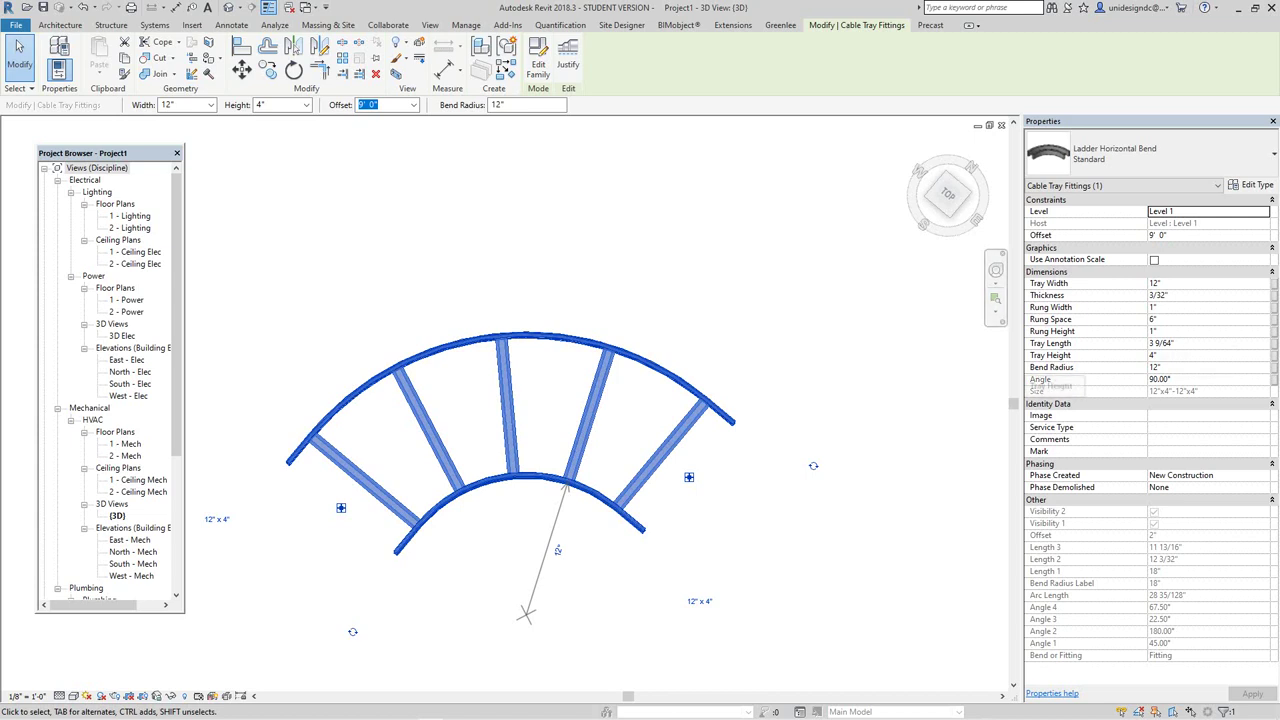
pyautogui.click(1156, 319)
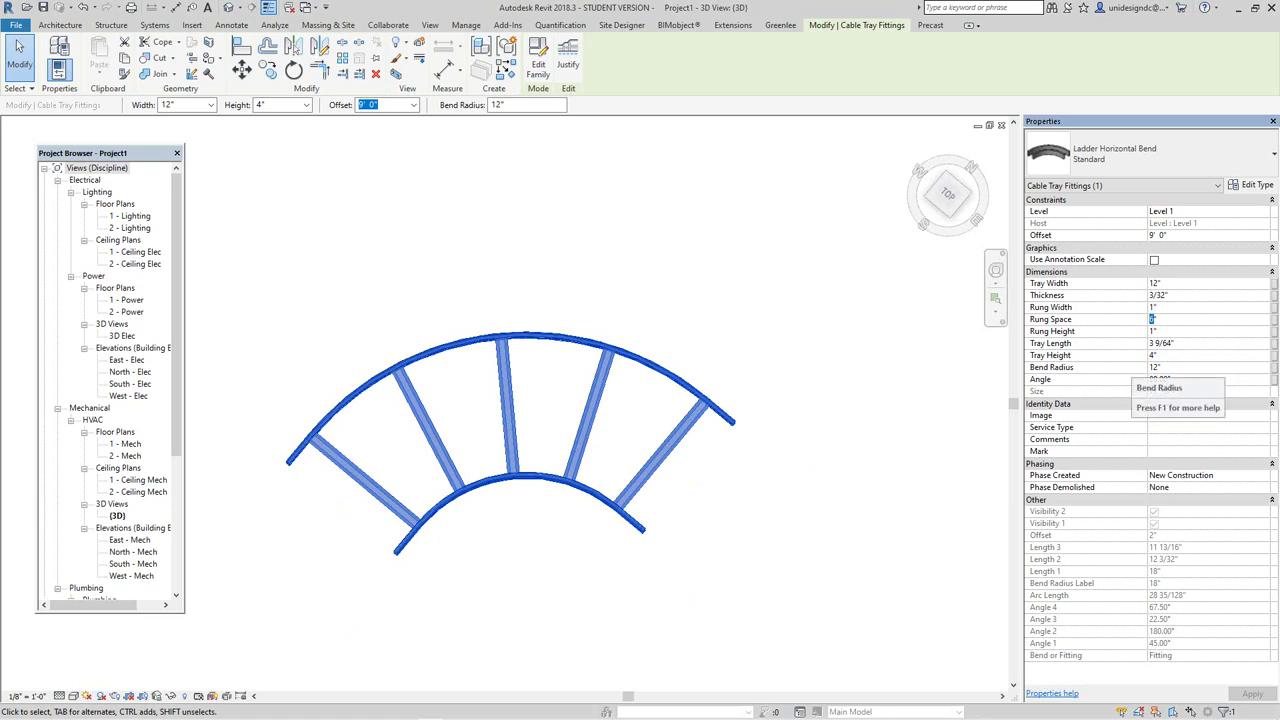
pyautogui.write('3')
pyautogui.press('Return')
pyautogui.press('Escape')
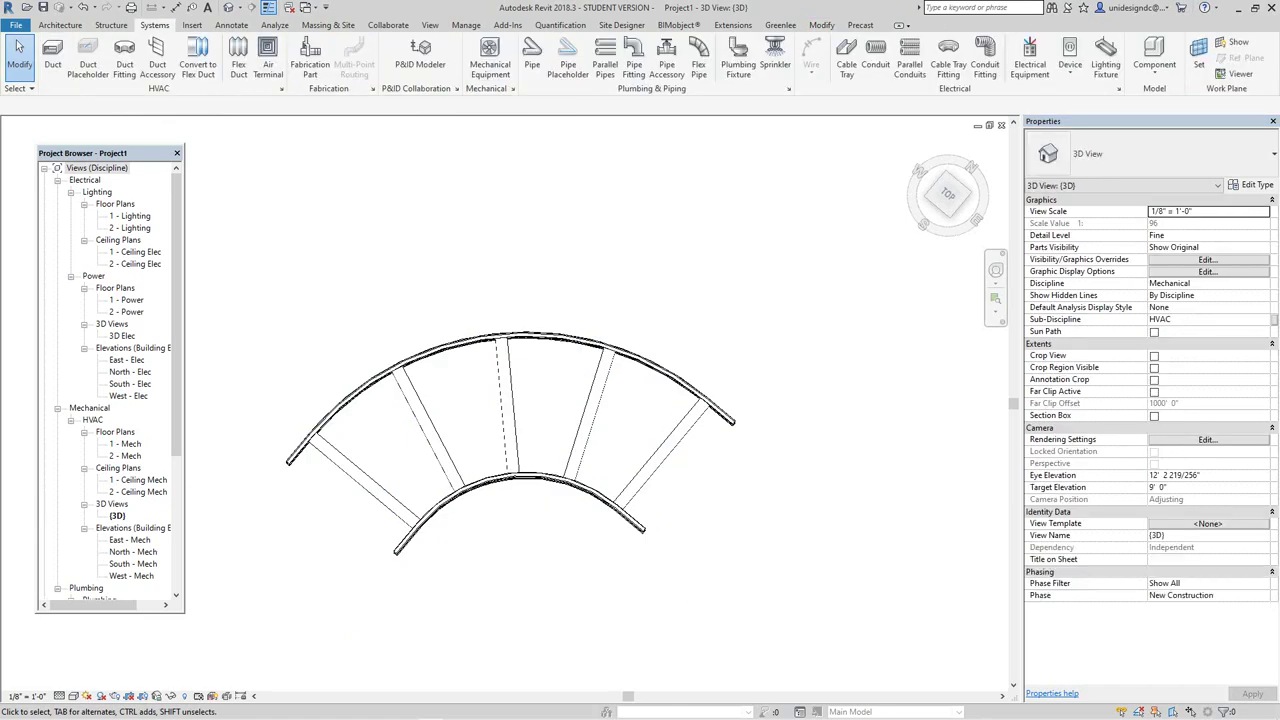
# Step: Check the ladder bend's rung spacing and instance dimensions while viewing the fitting from an angle
pyautogui.click(655, 458)
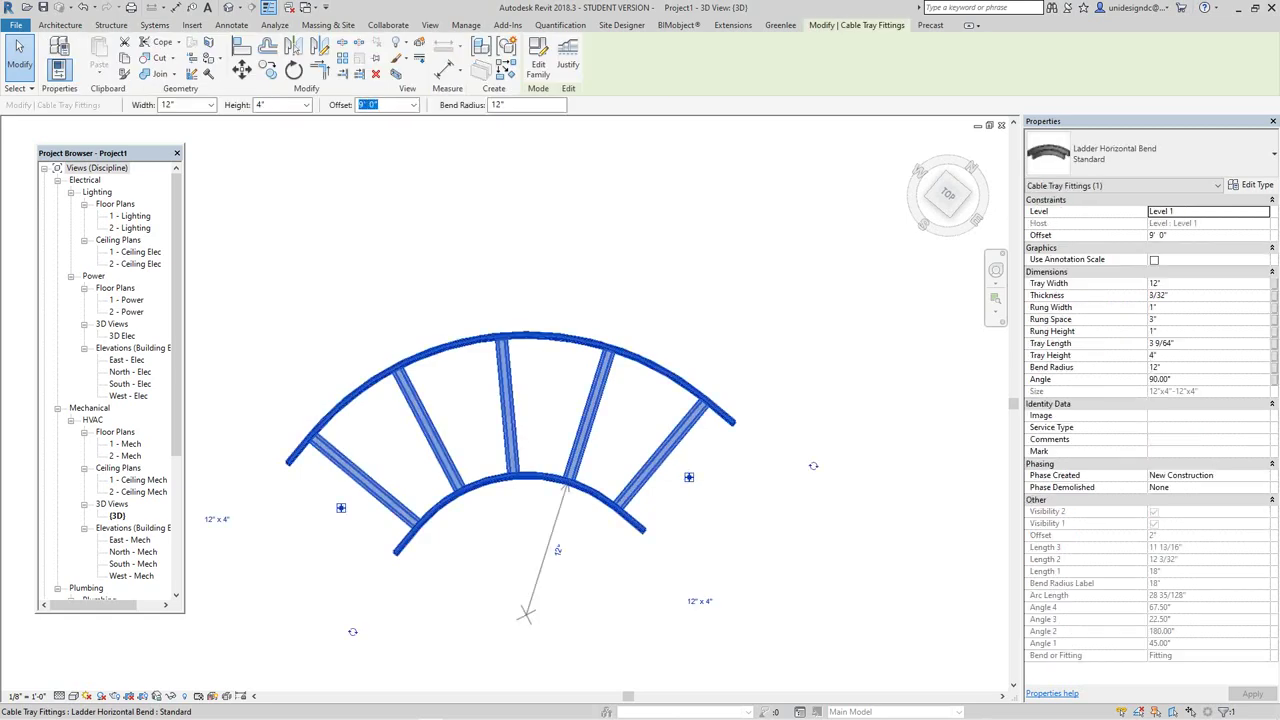
pyautogui.moveTo(948, 194); pyautogui.dragTo(942, 182)
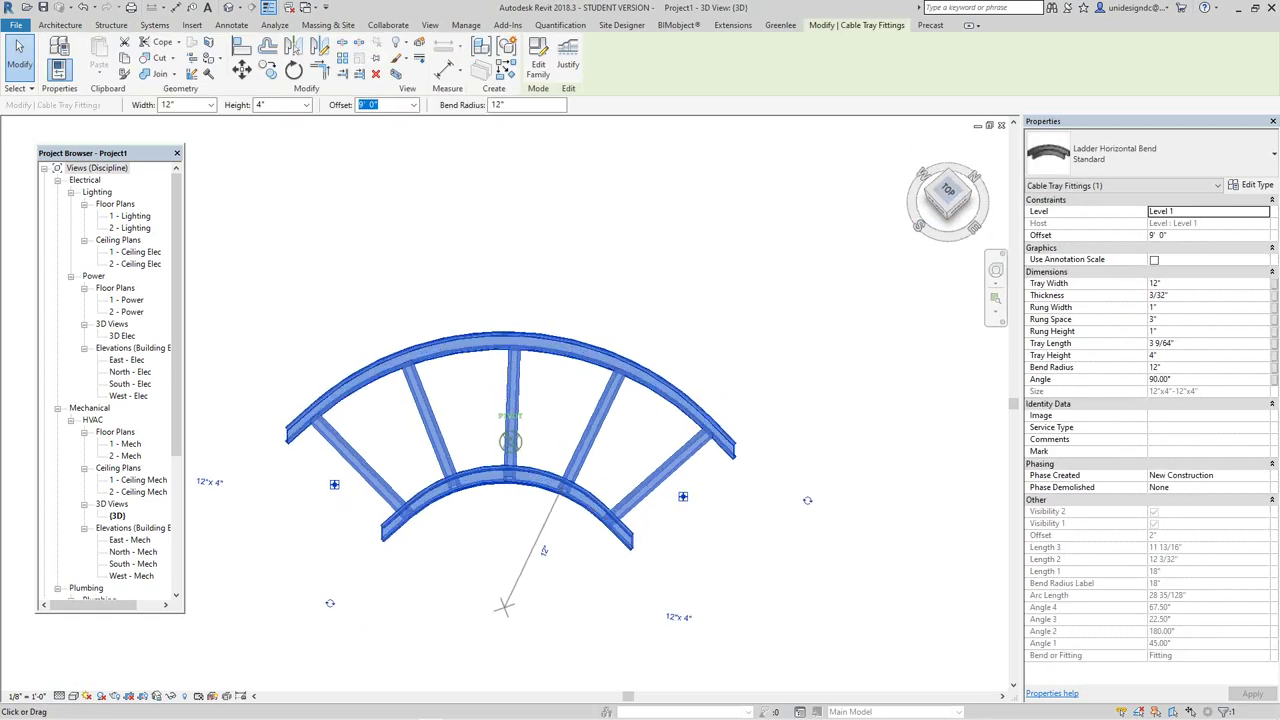
pyautogui.keyDown('shift'); pyautogui.moveTo(540, 446); pyautogui.dragTo(542, 490, button='middle'); pyautogui.keyUp('shift')
pyautogui.press('Escape')
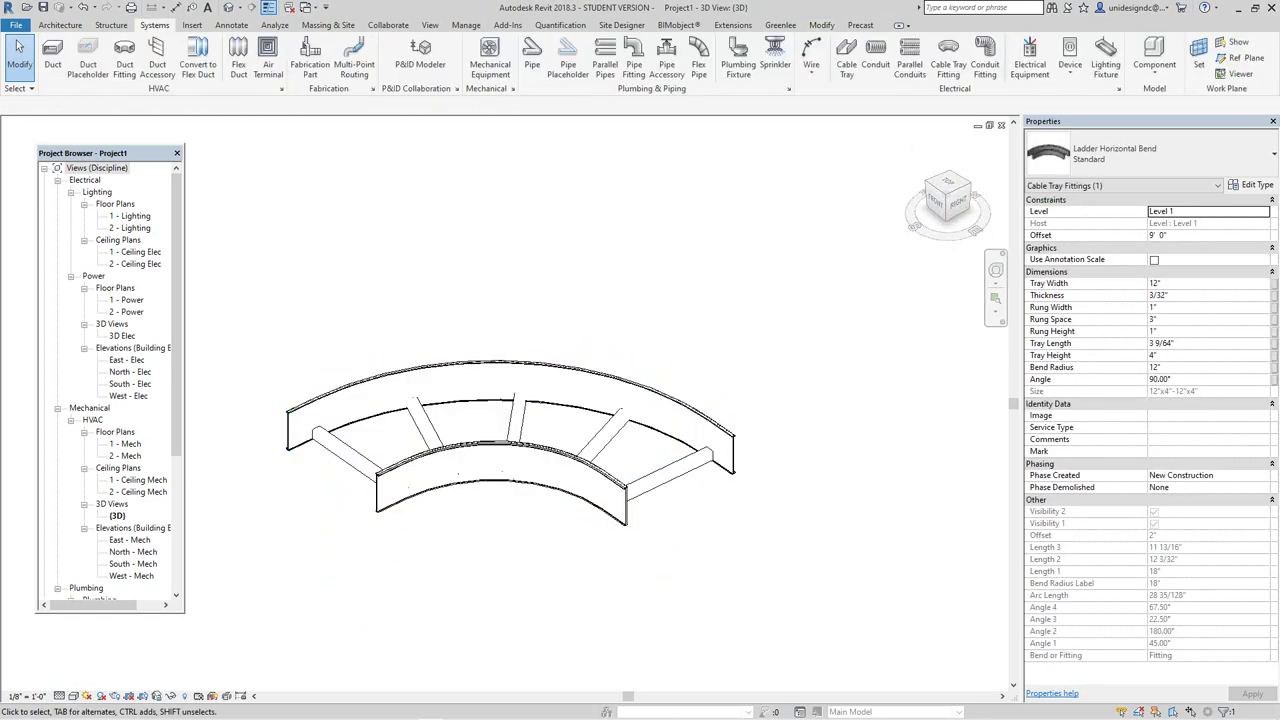
pyautogui.click(697, 463)
pyautogui.scroll(-1, 697, 463)
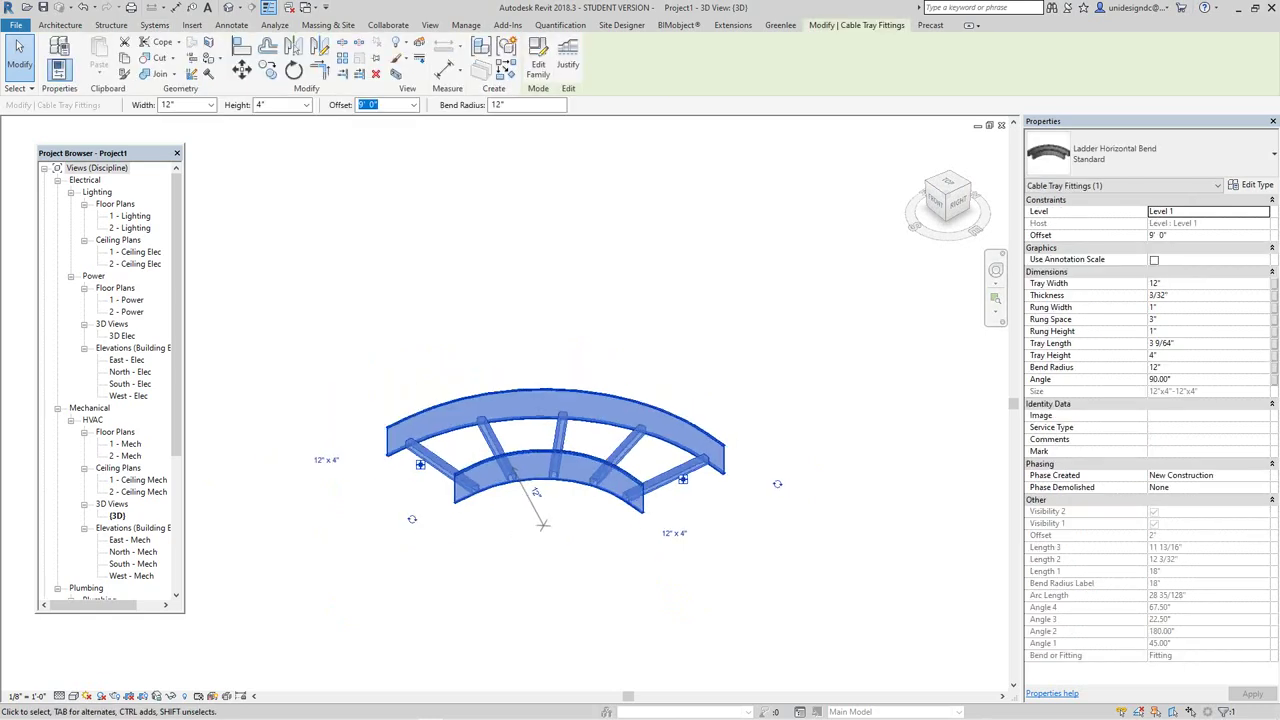
pyautogui.moveTo(697, 463); pyautogui.dragTo(705, 441, button='middle')
pyautogui.press('Escape')
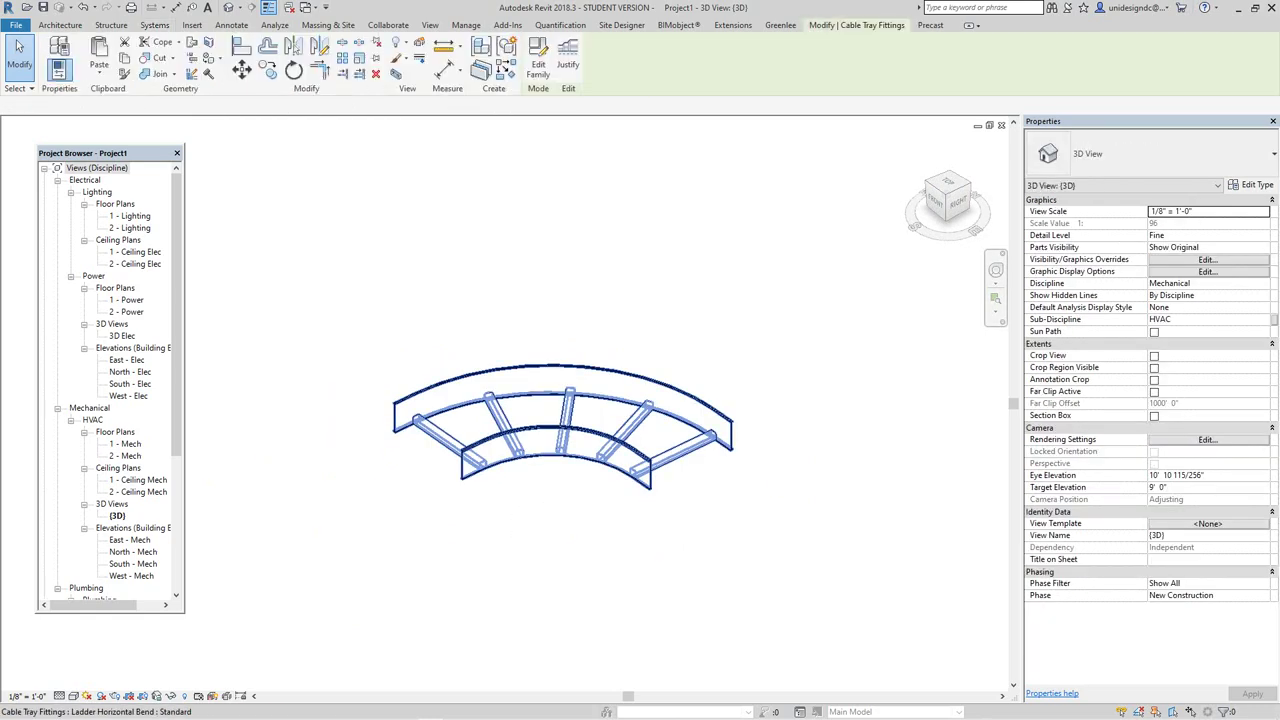
# Step: Set the Bend Radius of the placed ladder bend to 30"
pyautogui.click(543, 467)
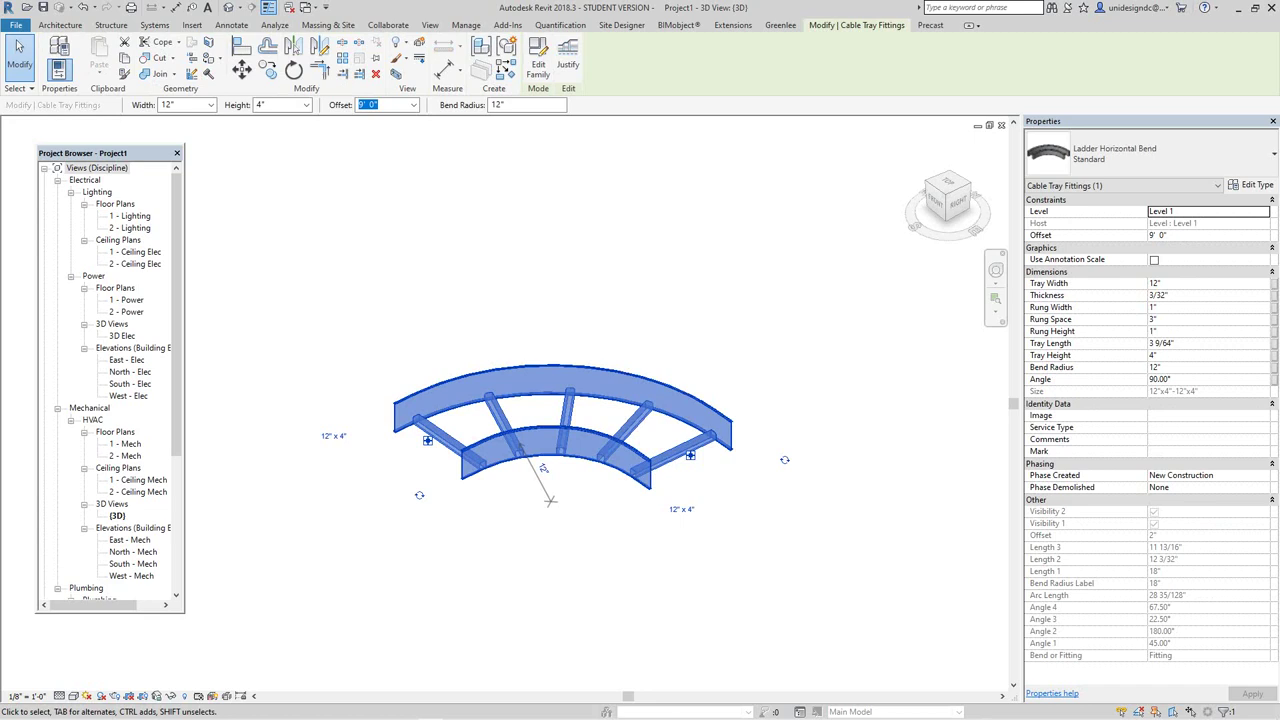
pyautogui.click(494, 105)
pyautogui.doubleClick(494, 105)
pyautogui.write('30')
pyautogui.click(579, 265)
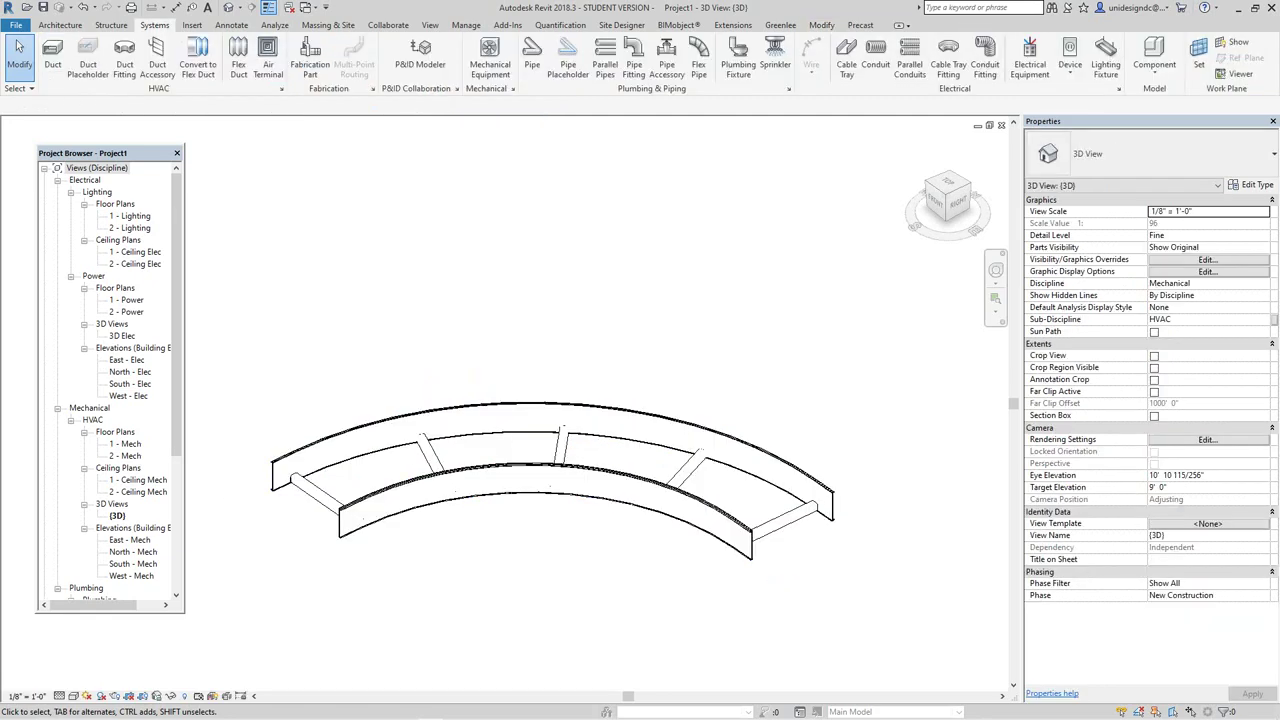
# Step: Set the Bend Radius of the placed ladder bend to 36" and deselect the fitting
pyautogui.scroll(-1, 579, 265)
pyautogui.moveTo(948, 182); pyautogui.dragTo(926, 270)
pyautogui.moveTo(620, 470); pyautogui.dragTo(636, 430, button='middle')
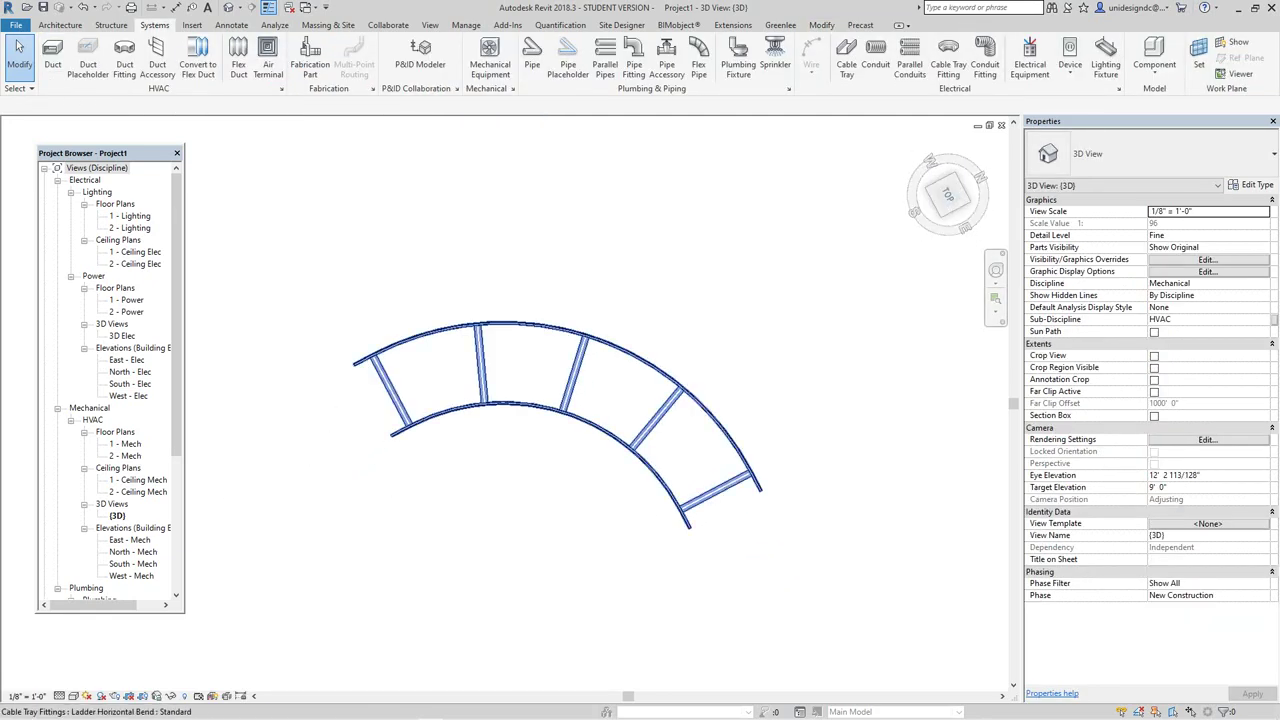
pyautogui.click(655, 415)
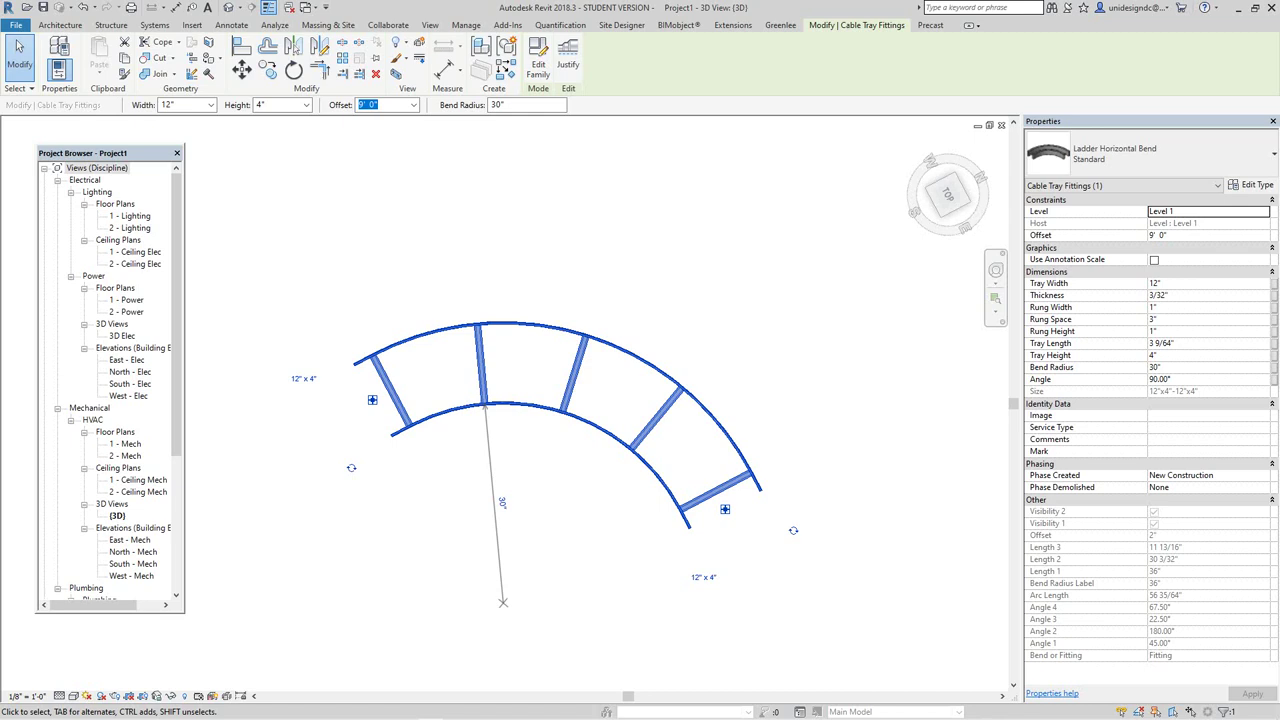
pyautogui.click(494, 105)
pyautogui.doubleClick(496, 105)
pyautogui.write('36')
pyautogui.press('Return')
pyautogui.press('Escape')
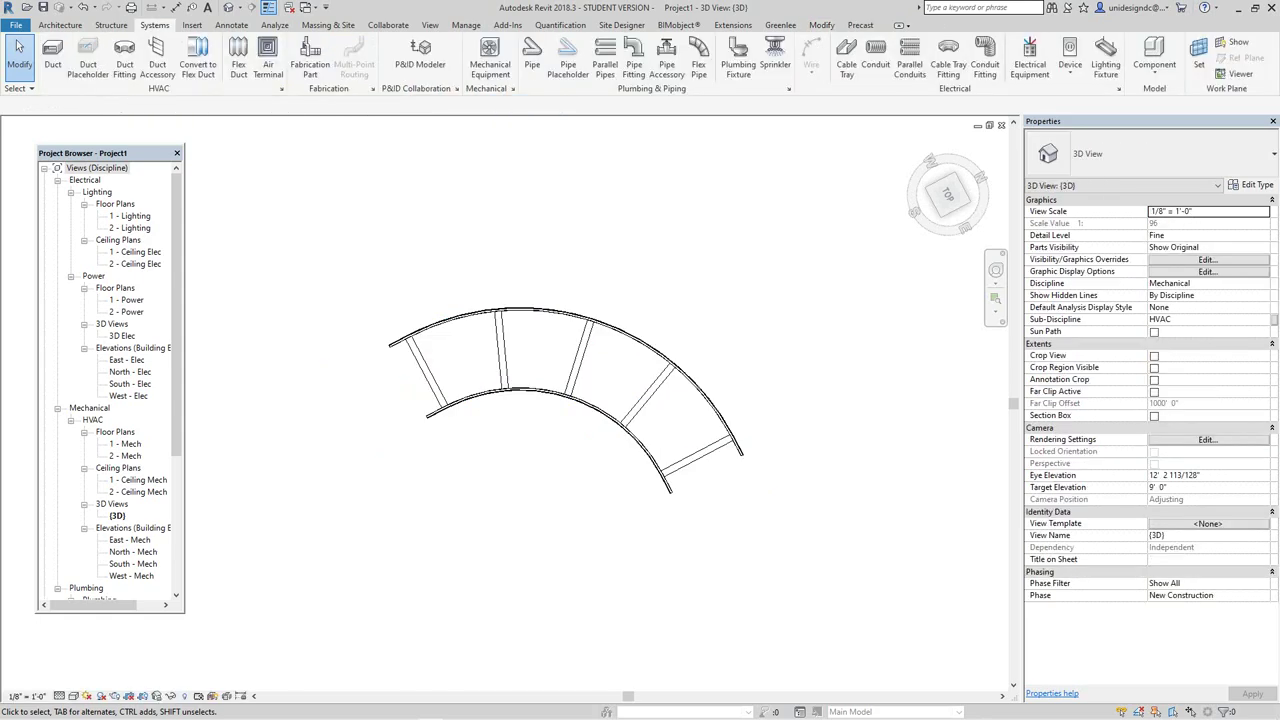
# Step: Examine the enlarged ladder bend and the distribution of its rungs from several angles
pyautogui.scroll(-1, 621, 224)
pyautogui.moveTo(948, 195); pyautogui.dragTo(930, 145)
pyautogui.moveTo(640, 330); pyautogui.dragTo(632, 375, button='middle')
pyautogui.moveTo(948, 203); pyautogui.dragTo(936, 165)
pyautogui.keyDown('shift'); pyautogui.moveTo(618, 268); pyautogui.dragTo(652, 360, button='middle'); pyautogui.keyUp('shift')
pyautogui.keyDown('shift'); pyautogui.moveTo(640, 480); pyautogui.dragTo(674, 535, button='middle'); pyautogui.keyUp('shift')
pyautogui.scroll(4, 636, 446)
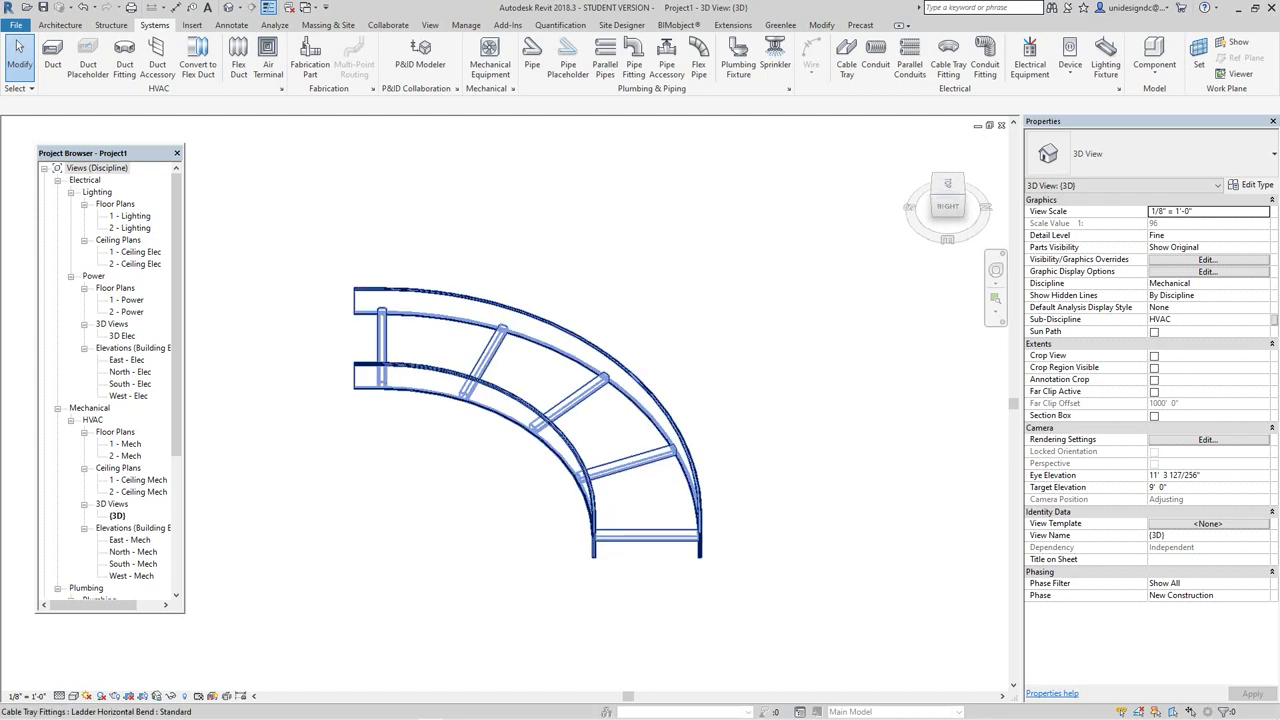
# Step: Open the placed ladder bend's family for editing, with its 3D geometry in close view
pyautogui.doubleClick(664, 535)
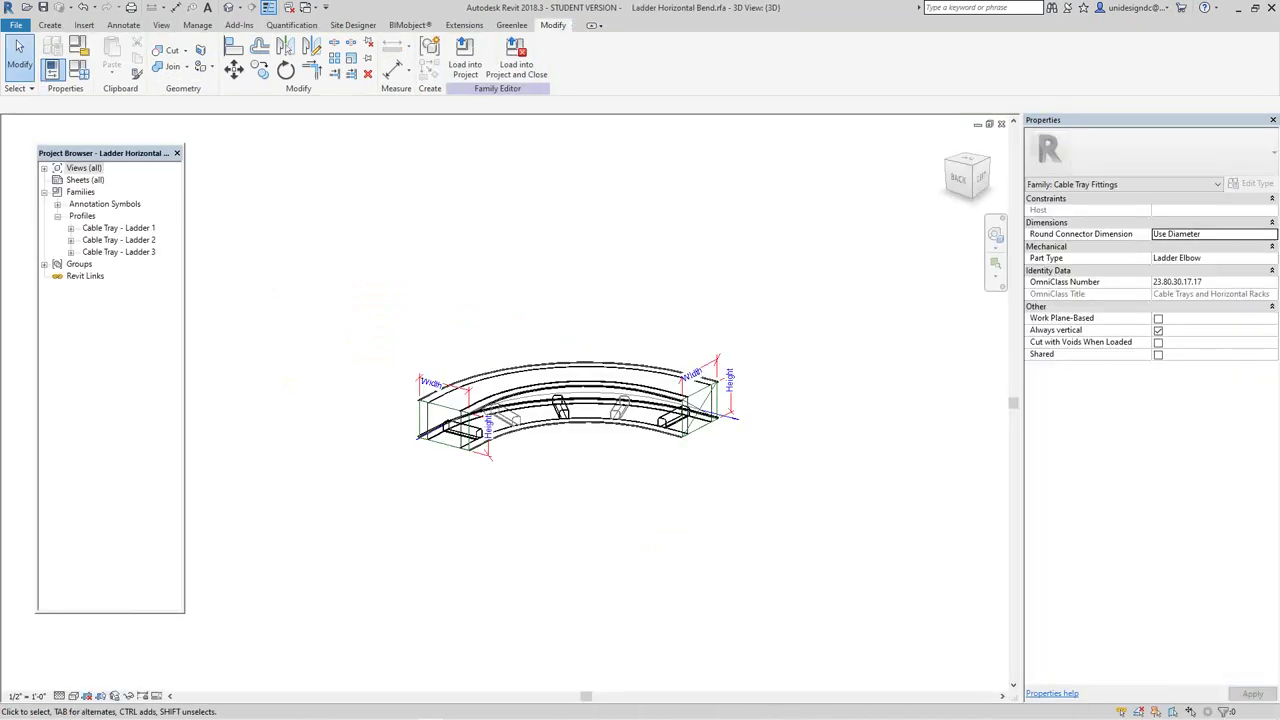
pyautogui.keyDown('shift'); pyautogui.moveTo(684, 370); pyautogui.dragTo(638, 392, button='middle'); pyautogui.keyUp('shift')
pyautogui.scroll(3, 638, 392)
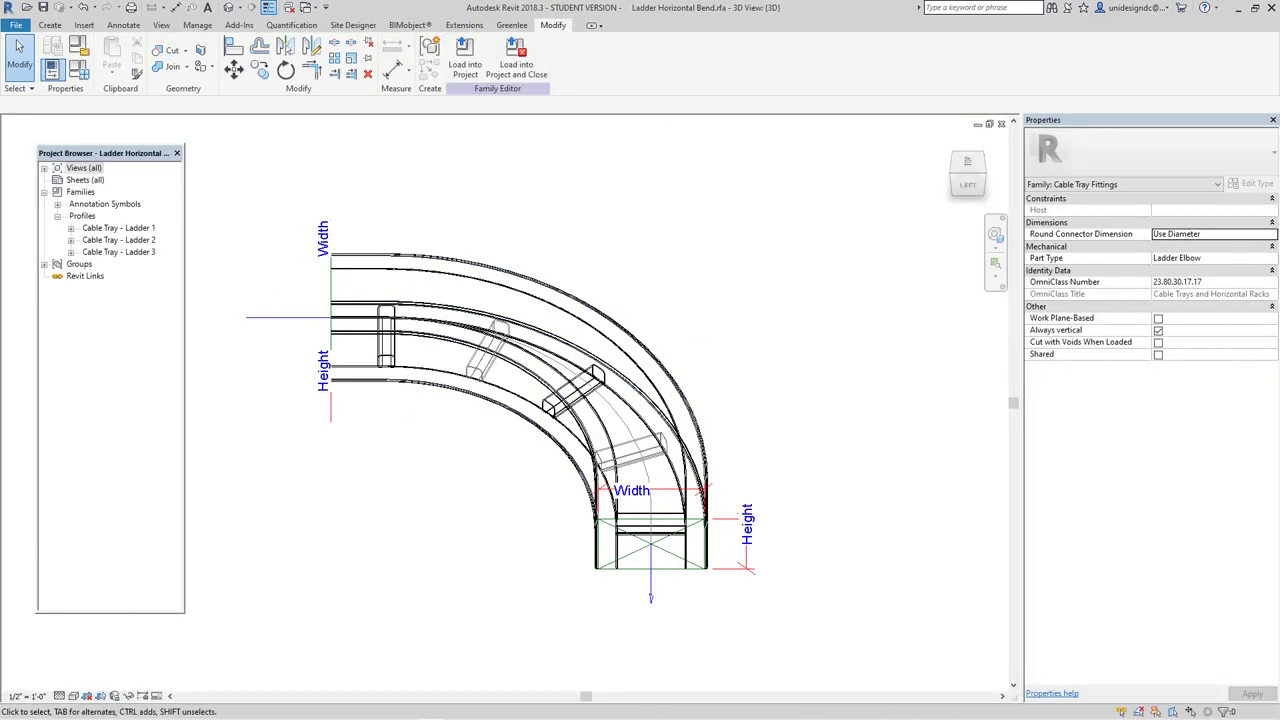
# Step: Save a copy of the family on the Desktop as "test horizontal Horizontal Bend.rfa"
pyautogui.click(16, 24)
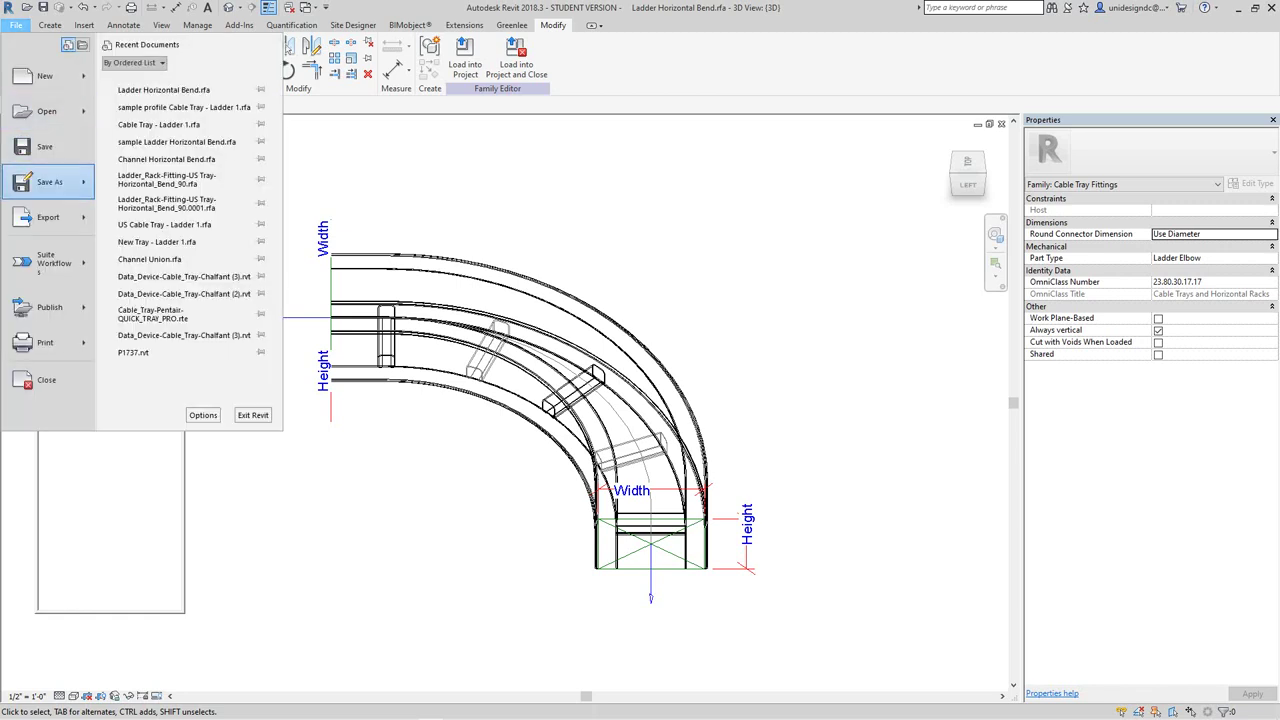
pyautogui.moveTo(50, 182)
pyautogui.click(150, 134)
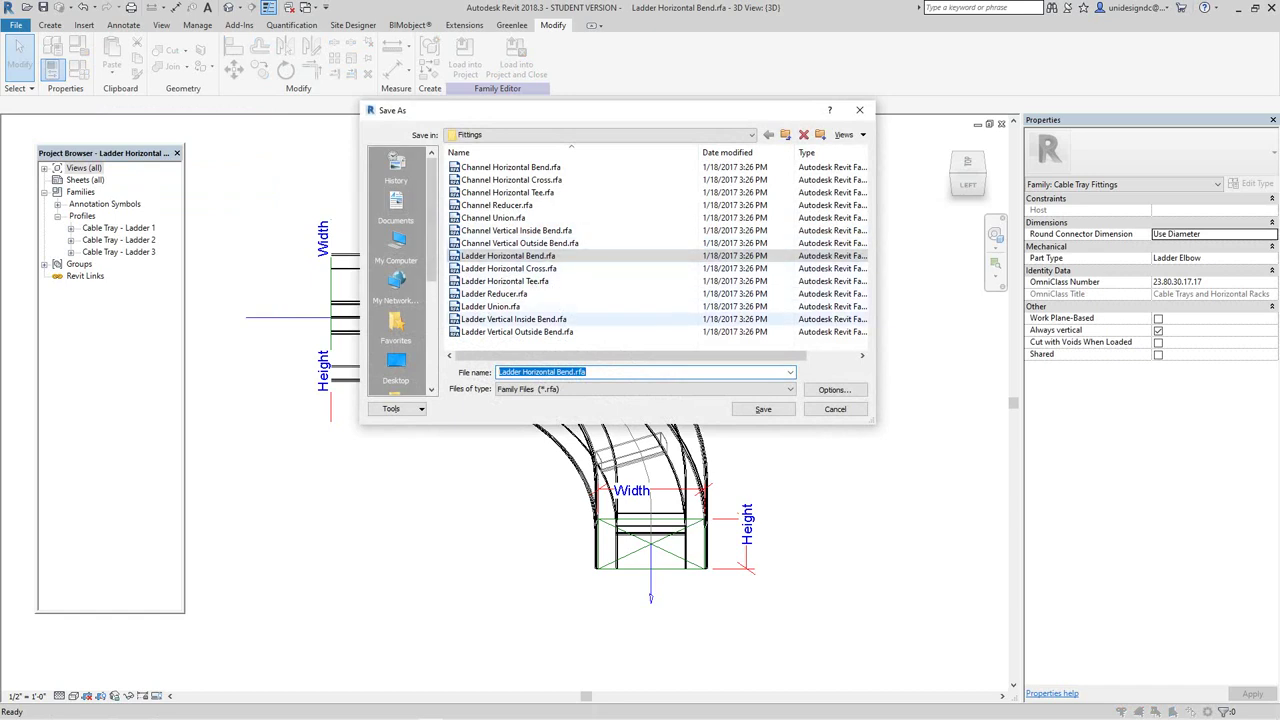
pyautogui.click(396, 366)
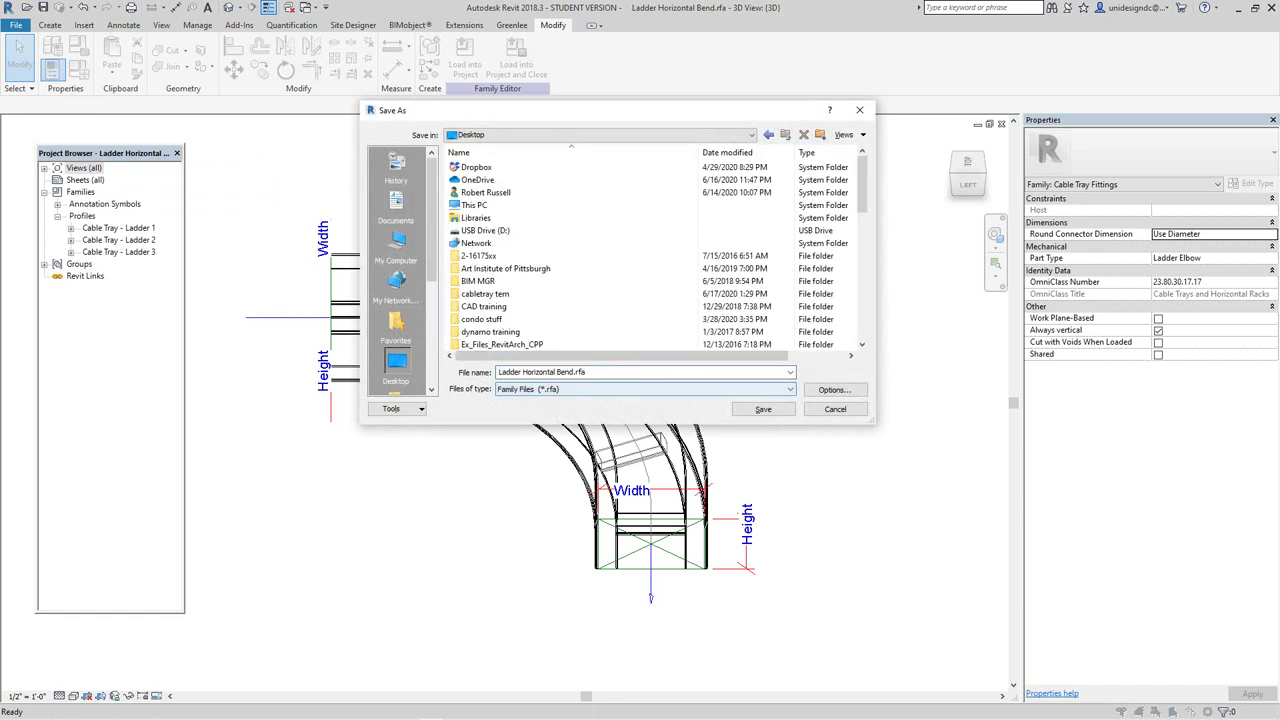
pyautogui.click(600, 372)
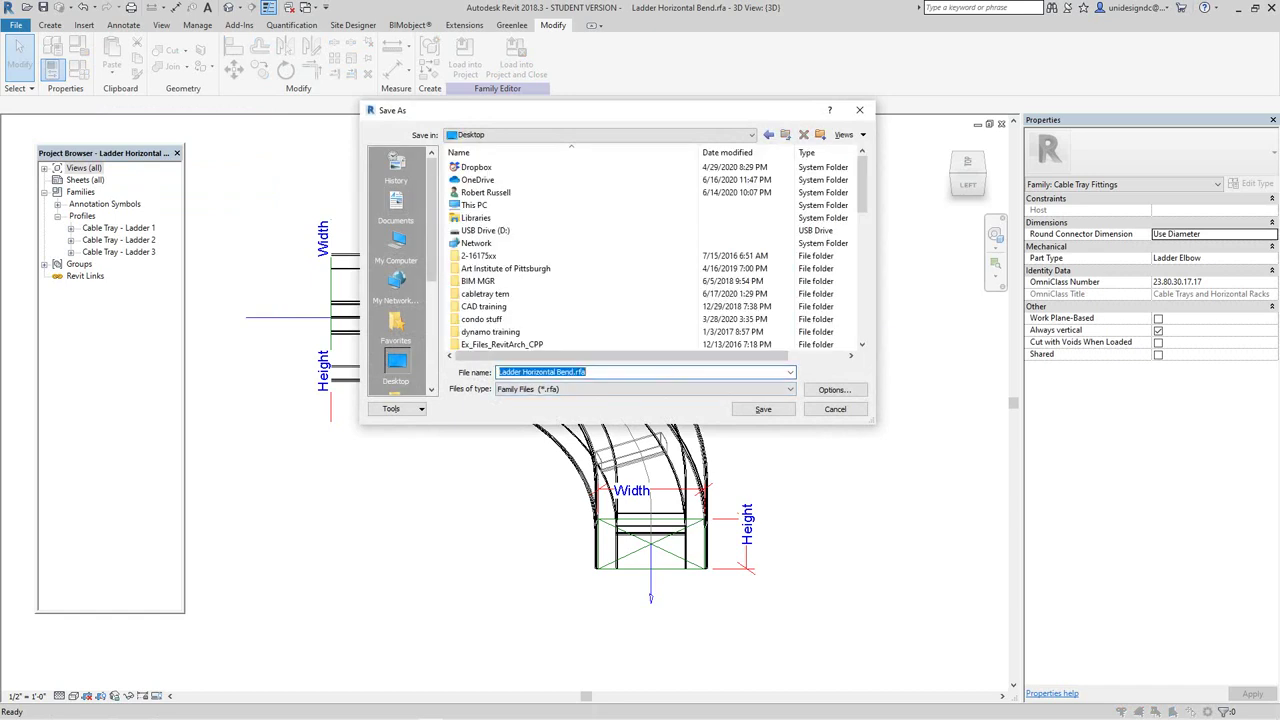
pyautogui.moveTo(499, 372); pyautogui.dragTo(510, 372)
pyautogui.moveTo(528, 372)
pyautogui.mouseDown()
pyautogui.moveTo(561, 372)
pyautogui.moveTo(500, 372)
pyautogui.moveTo(567, 372)
pyautogui.moveTo(521, 372)
pyautogui.mouseUp()
pyautogui.write('test horizontal')
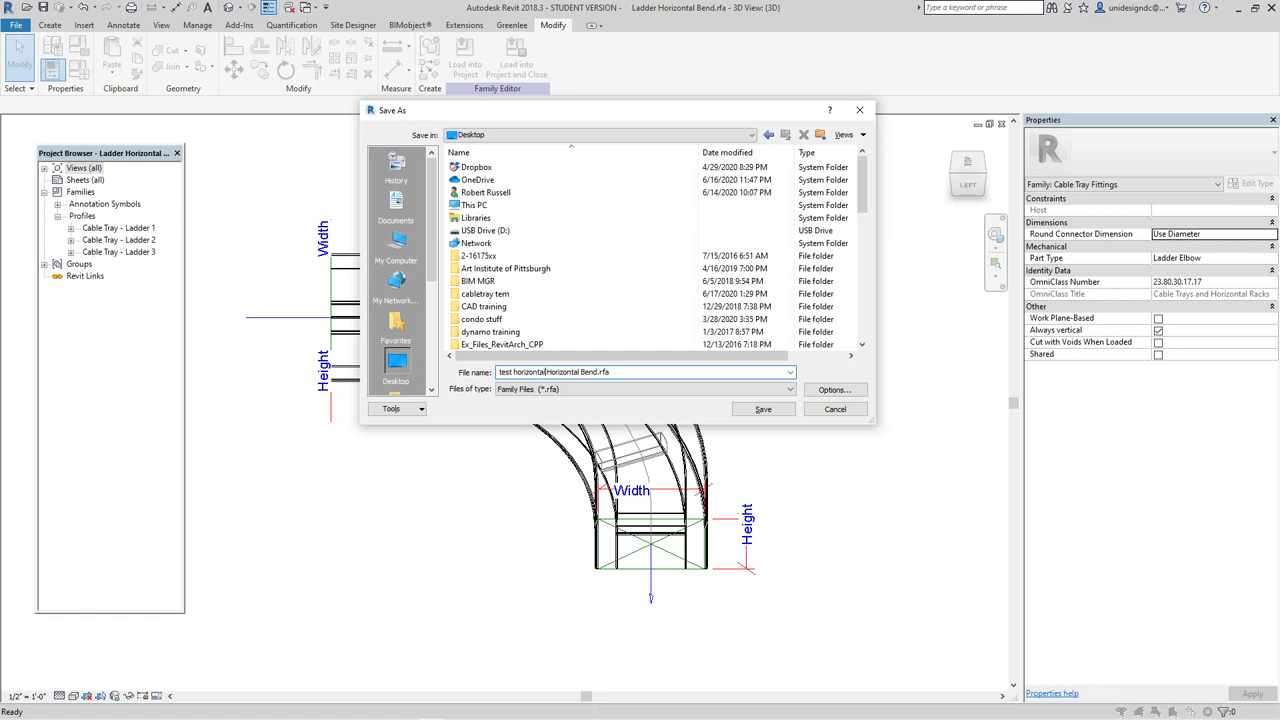
pyautogui.press('Return')
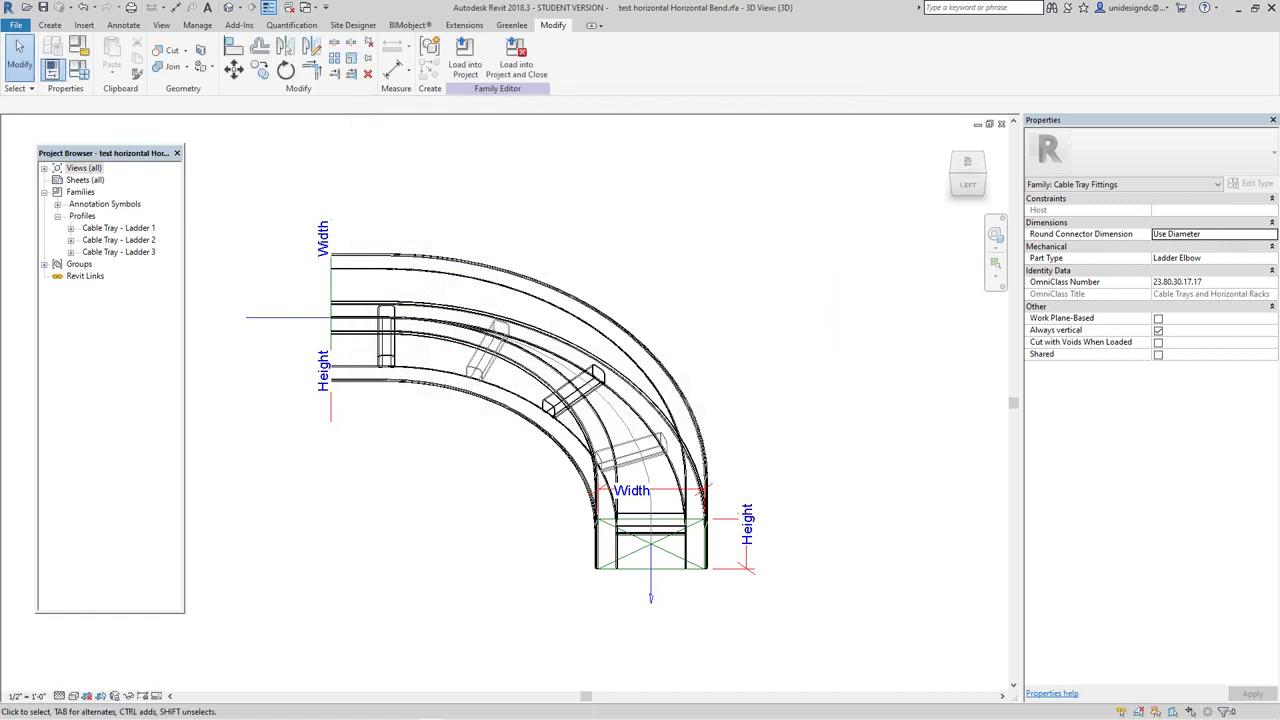
# Step: Tile the open views and load the "test horizontal Horizontal Bend" family into Project1 only
pyautogui.scroll(-2, 763, 444)
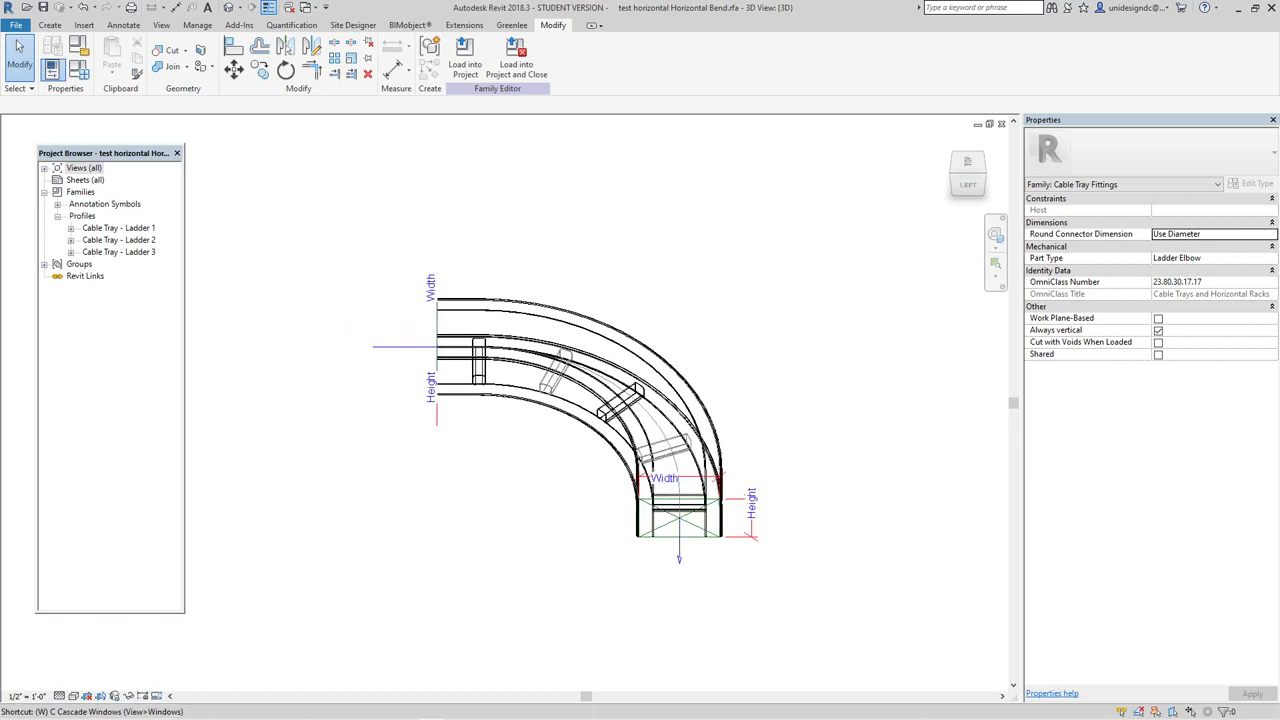
pyautogui.press('w')
pyautogui.press('t')
pyautogui.press('a')
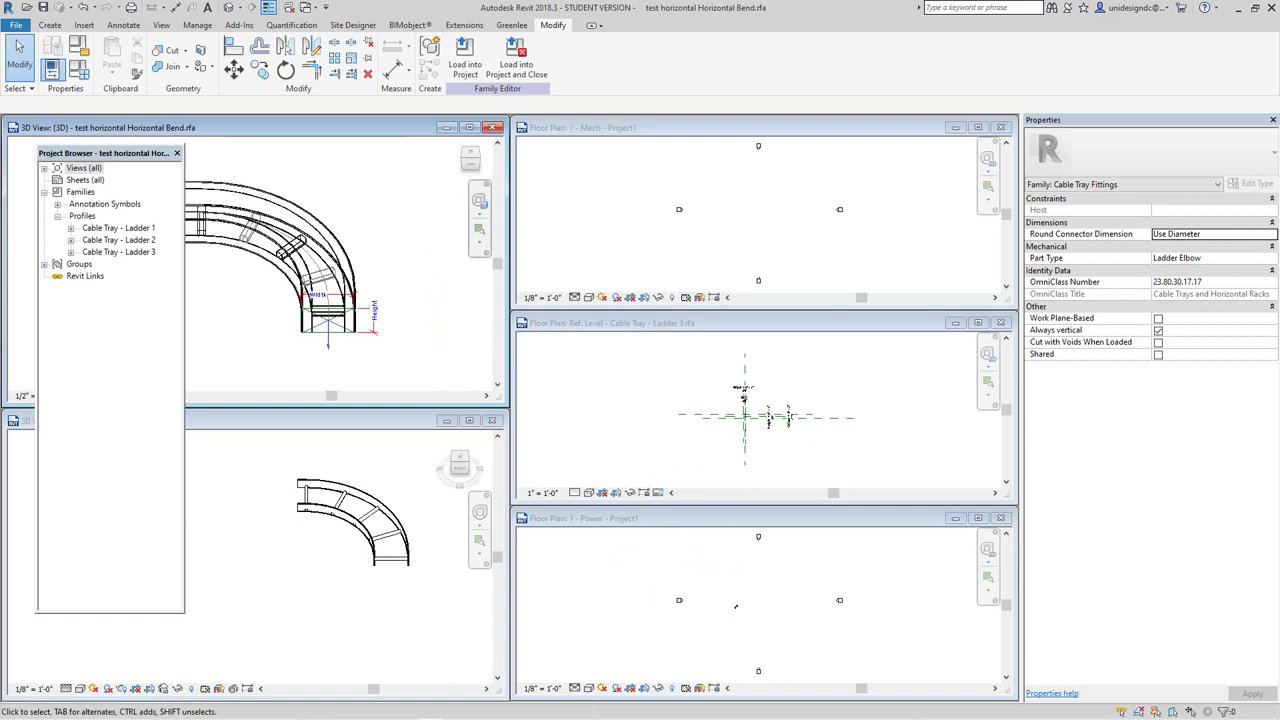
pyautogui.click(464, 58)
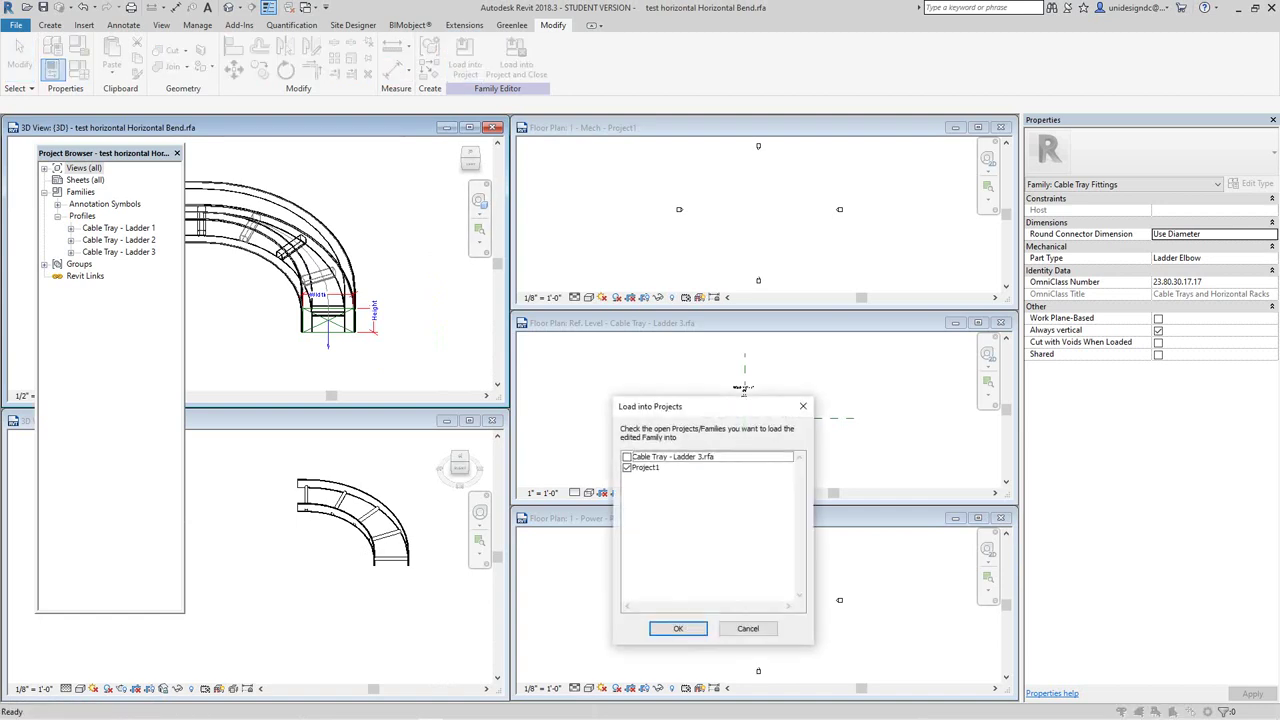
pyautogui.click(678, 628)
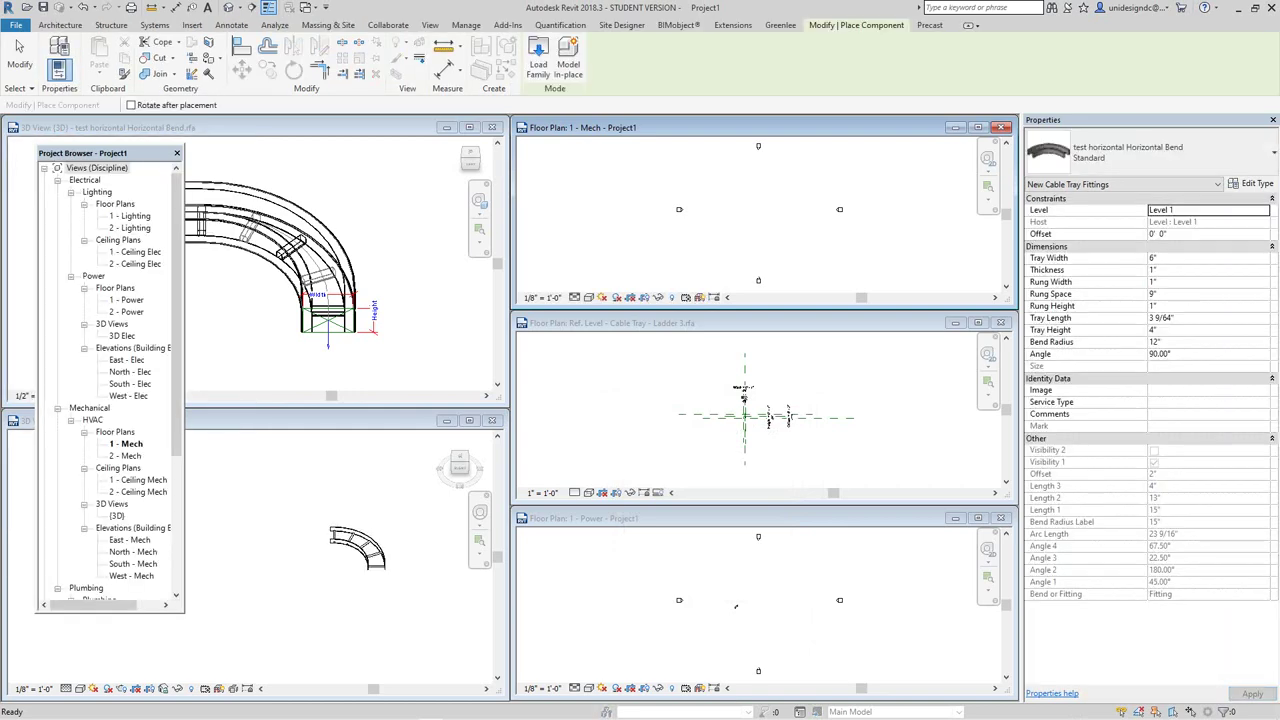
# Step: Place one instance of "test horizontal Horizontal Bend" in Project1's 3D view, beside the existing large ladder bend
pyautogui.click(300, 480)
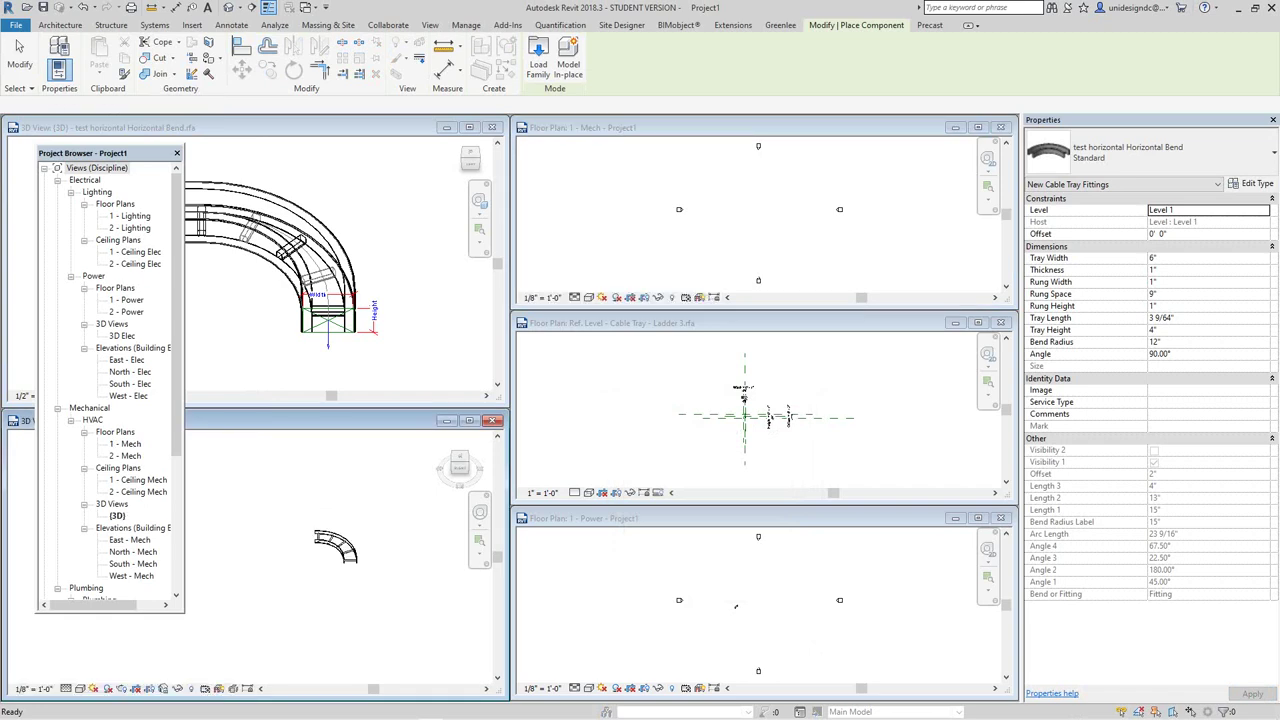
pyautogui.scroll(2, 259, 574)
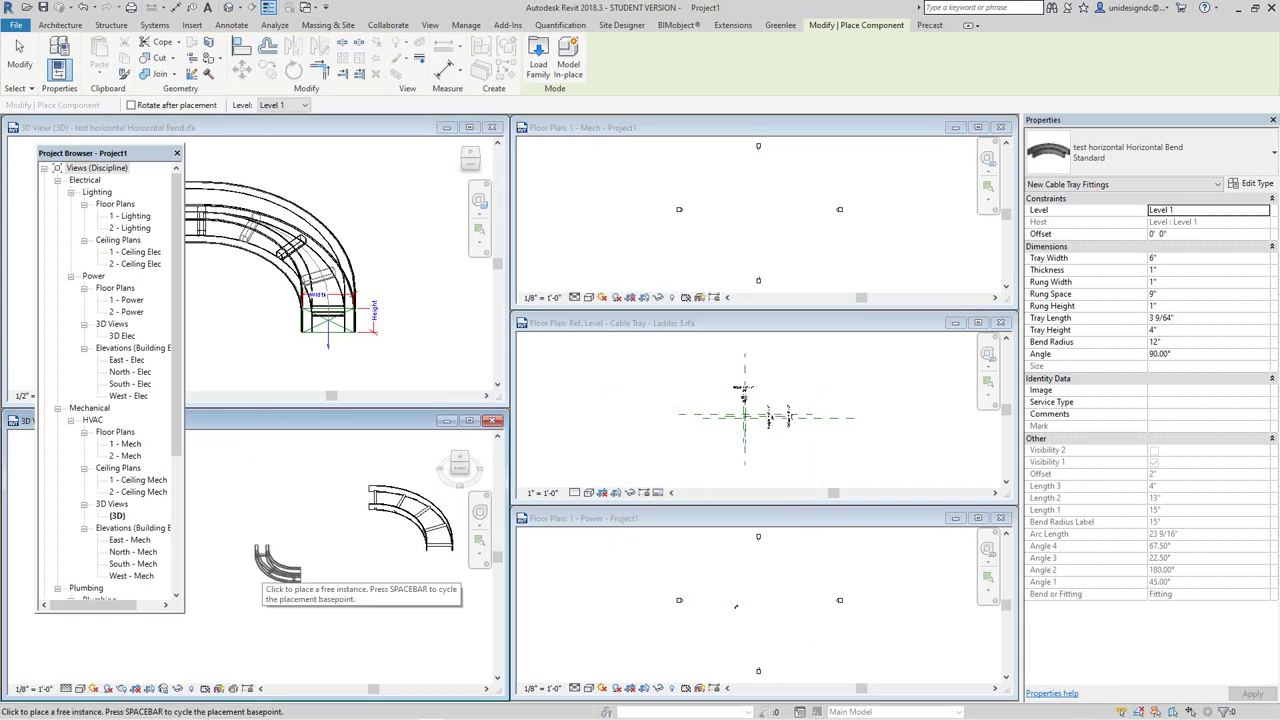
pyautogui.click(260, 572)
pyautogui.press('Escape')
pyautogui.press('Escape')
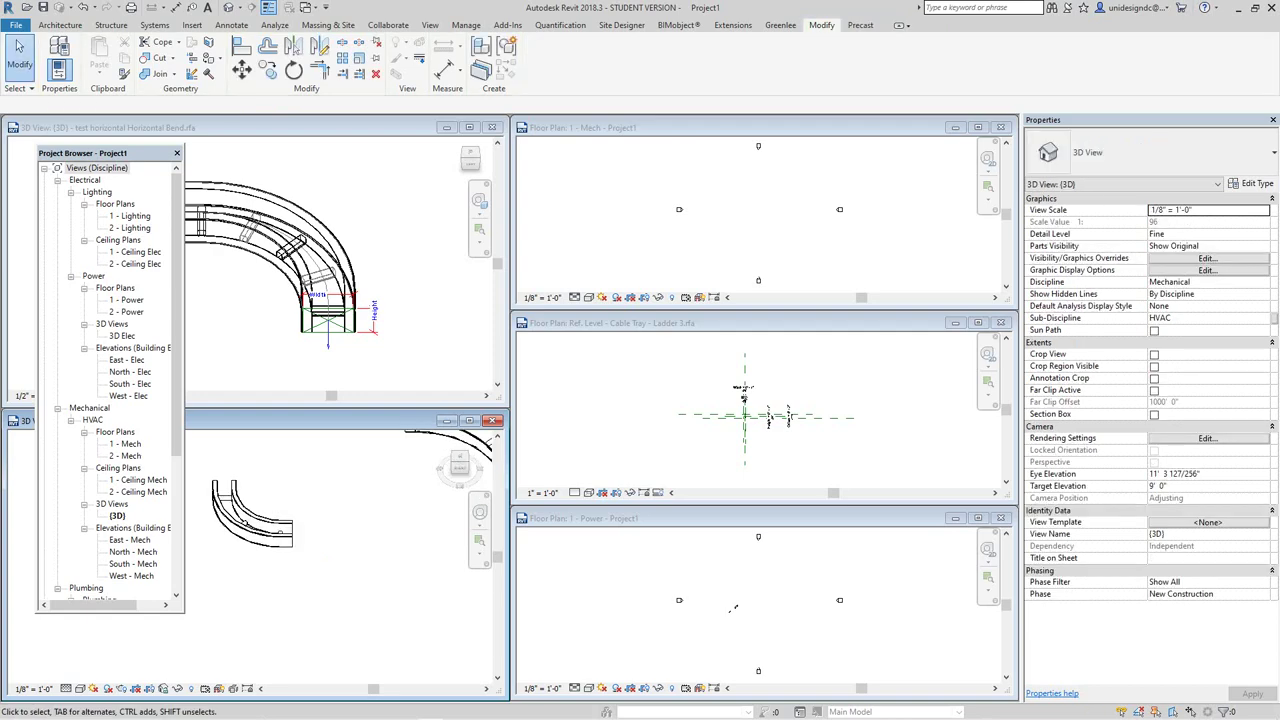
# Step: Draw a straight 6" x 4" Ladder Cable Tray run from the open horizontal end of the newly placed bend
pyautogui.scroll(3, 351, 570)
pyautogui.click(250, 565)
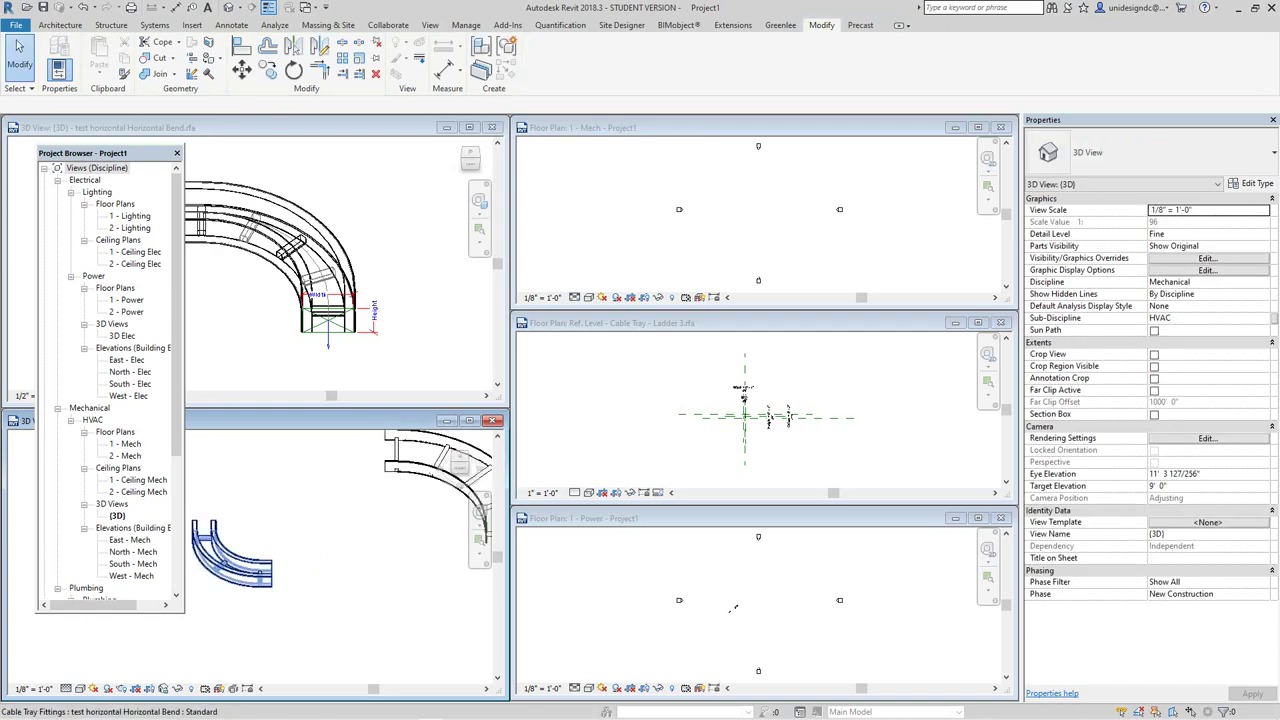
pyautogui.rightClick(276, 574)
pyautogui.click(325, 320)
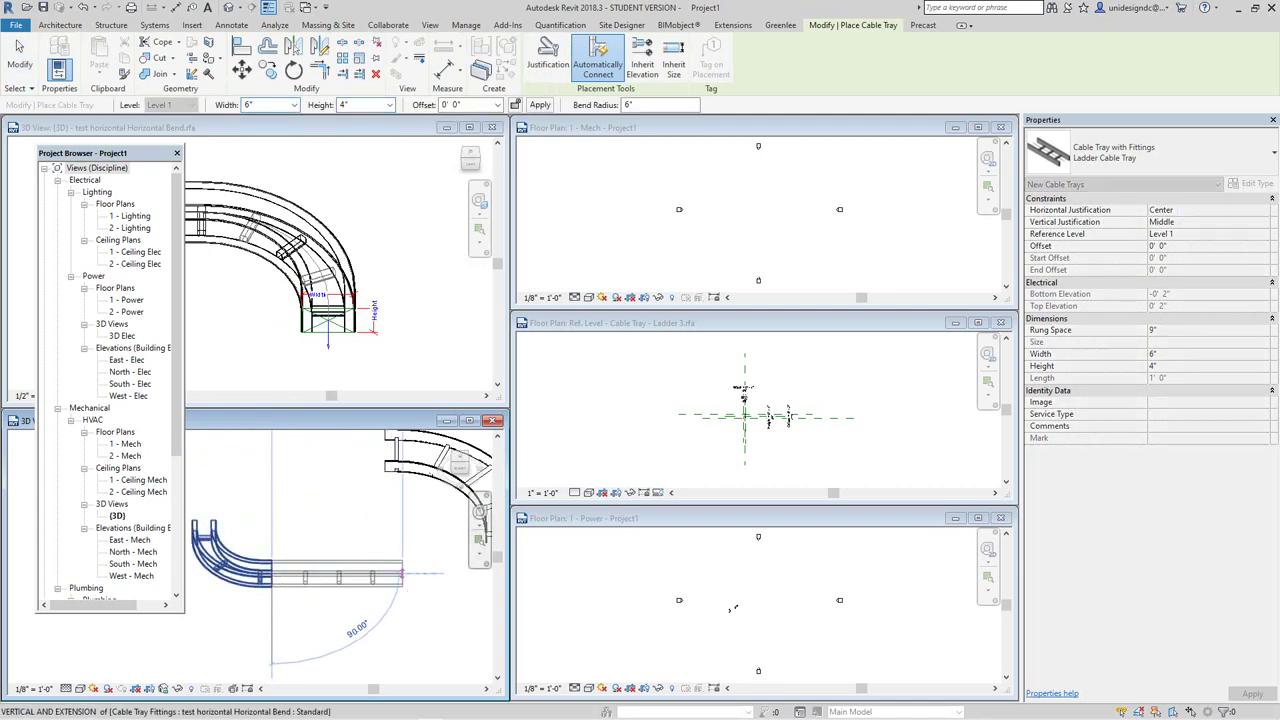
pyautogui.click(402, 574)
pyautogui.press('Escape')
pyautogui.press('Escape')
pyautogui.scroll(2, 288, 578)
pyautogui.scroll(-5, 334, 602)
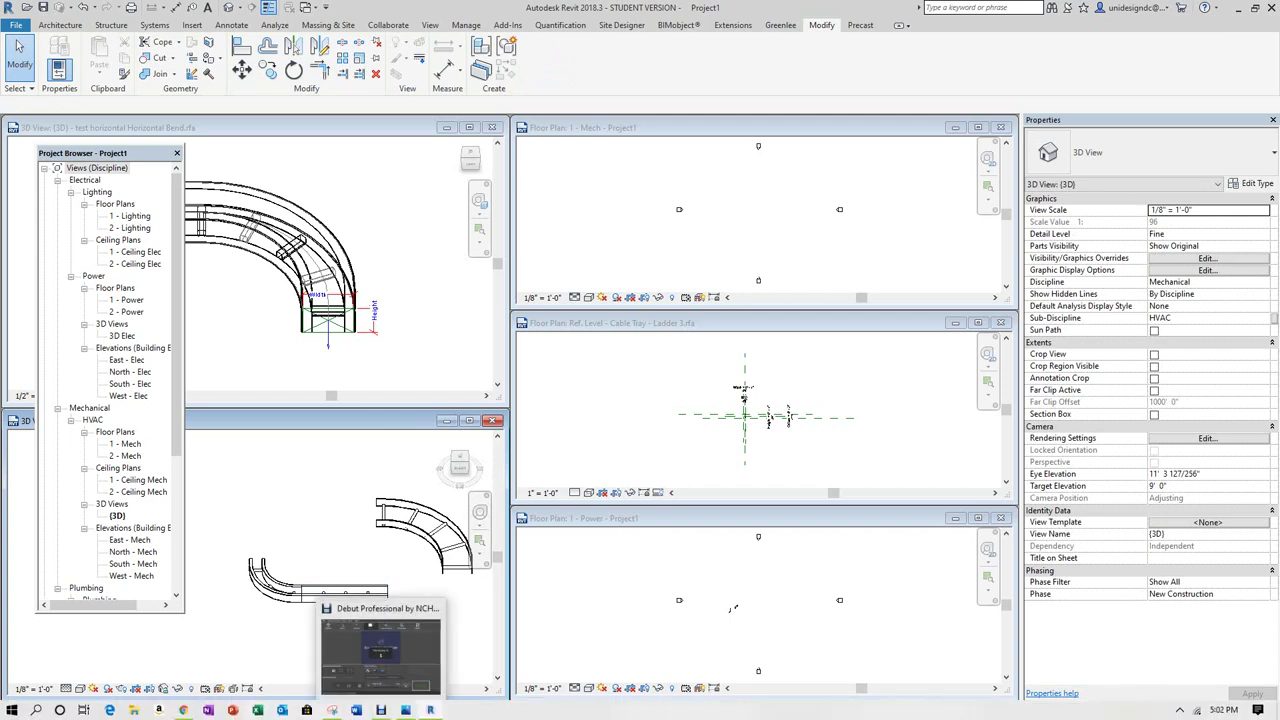
pyautogui.scroll(-4, 317, 283)
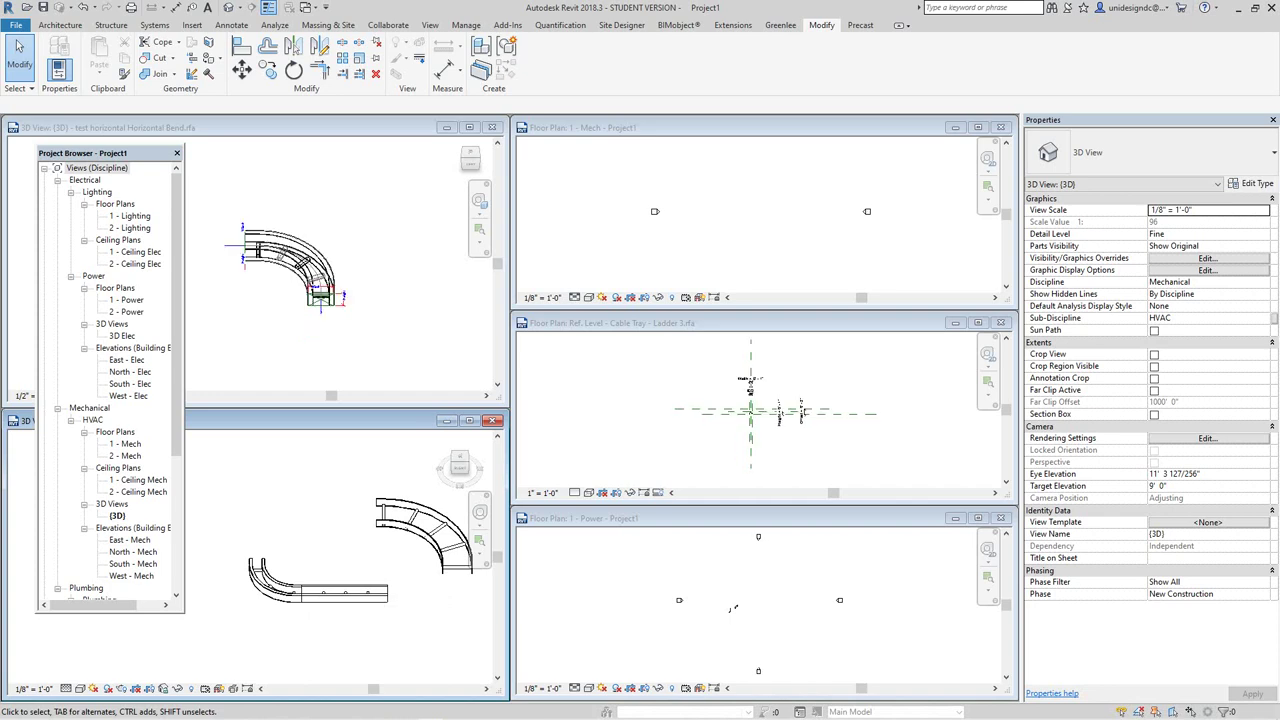
pyautogui.scroll(3, 386, 270)
pyautogui.click(386, 270)
pyautogui.scroll(-2, 392, 280)
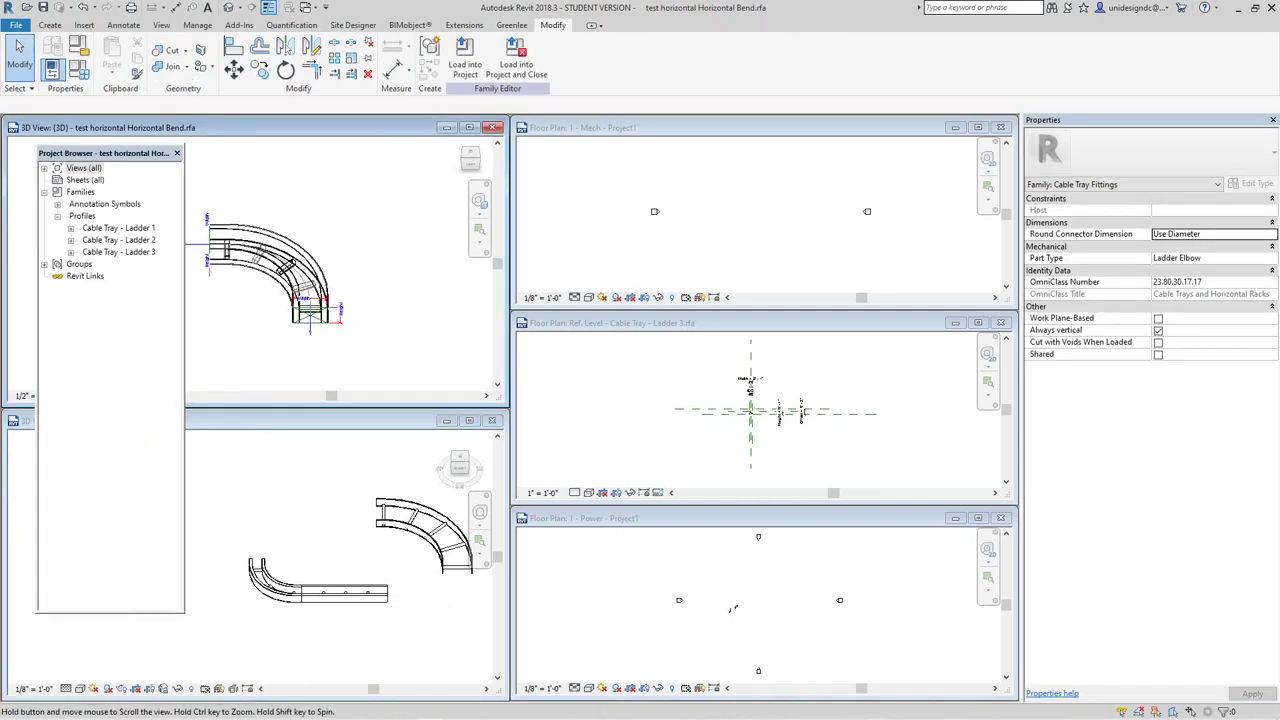
pyautogui.moveTo(392, 280); pyautogui.dragTo(422, 300, button='middle')
pyautogui.scroll(2, 378, 524)
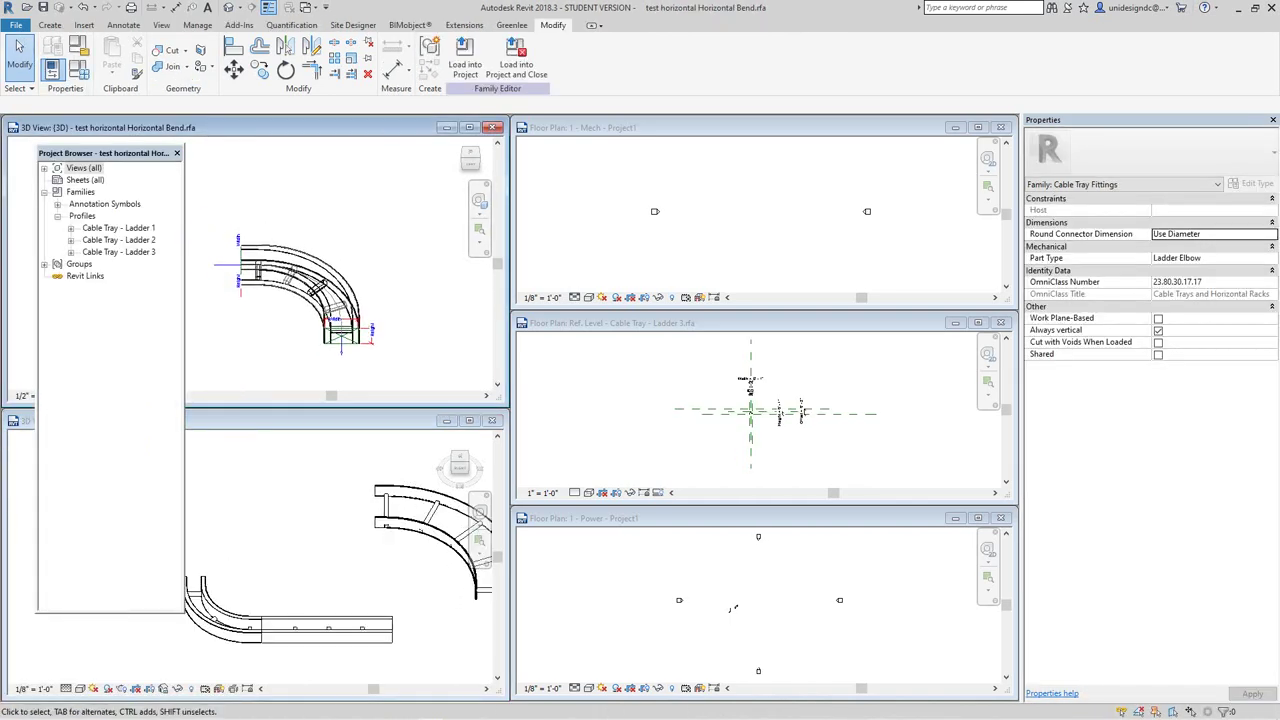
# Step: Maximize Project1's 3D view and display it in the Realistic visual style
pyautogui.hotkey('ctrl', 'Tab')
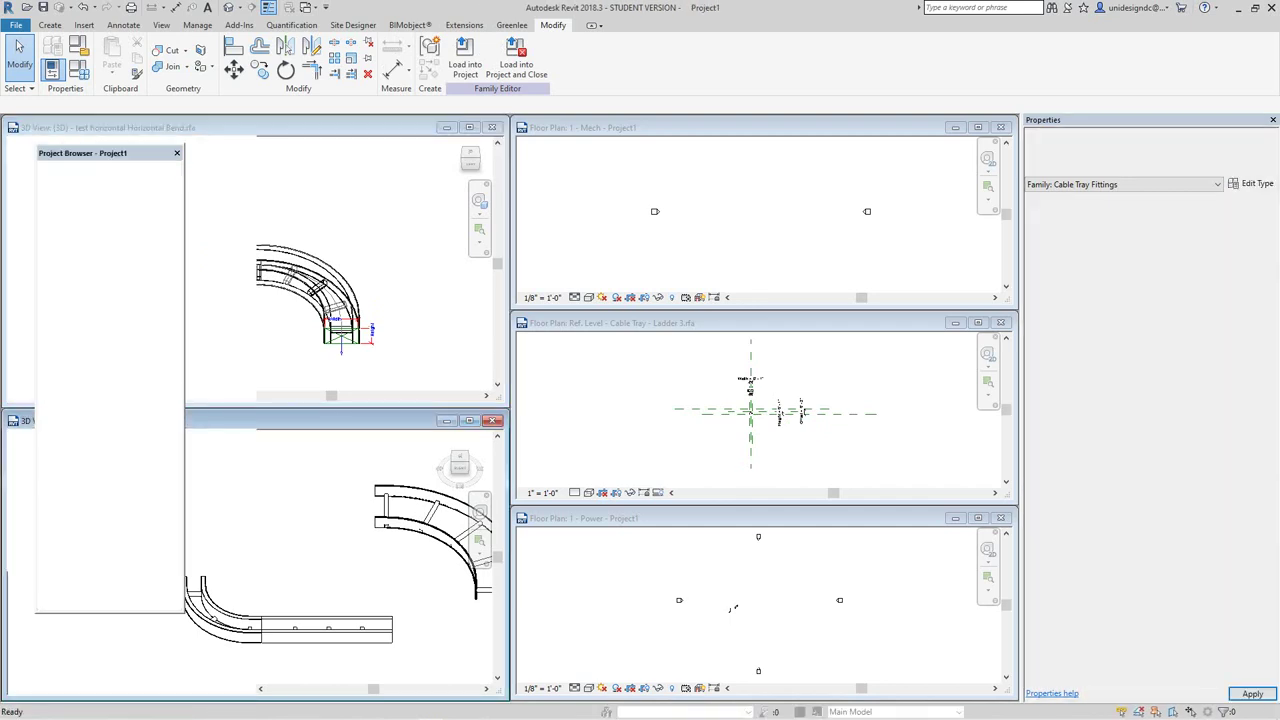
pyautogui.click(469, 420)
pyautogui.scroll(-2, 468, 418)
pyautogui.moveTo(468, 418); pyautogui.dragTo(637, 555, button='middle')
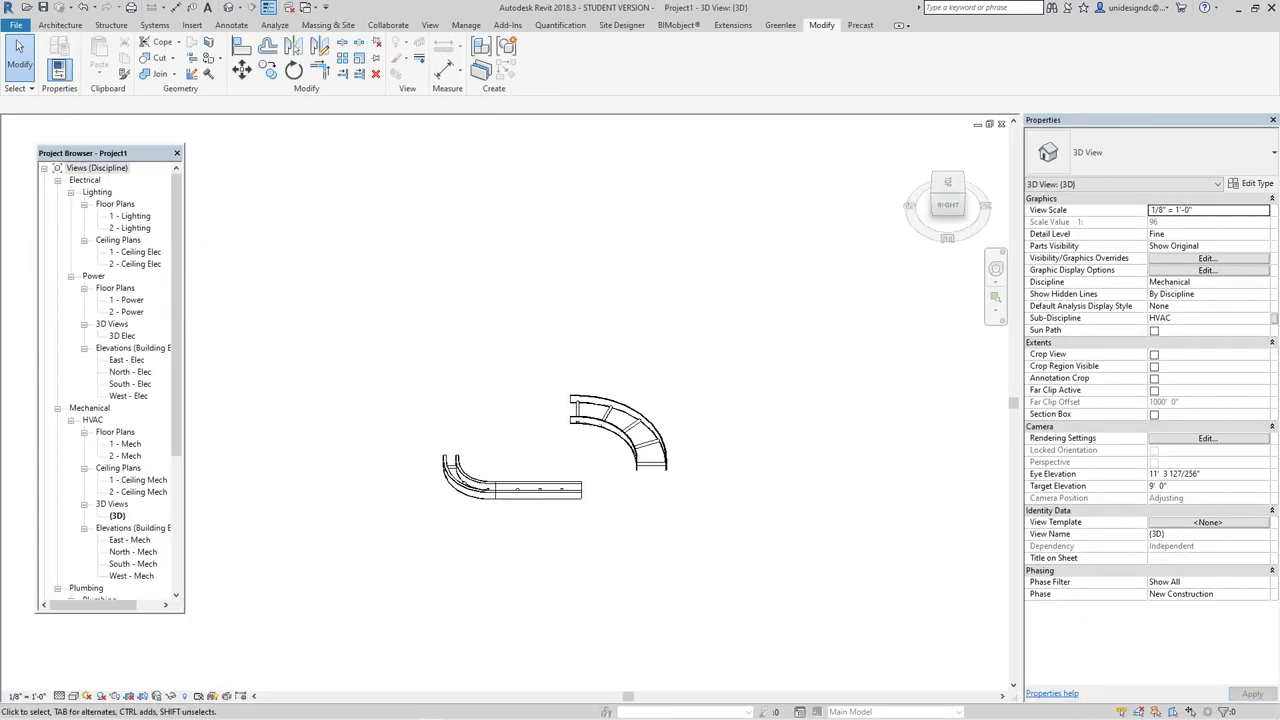
pyautogui.scroll(6, 634, 486)
pyautogui.moveTo(634, 486); pyautogui.dragTo(640, 485, button='middle')
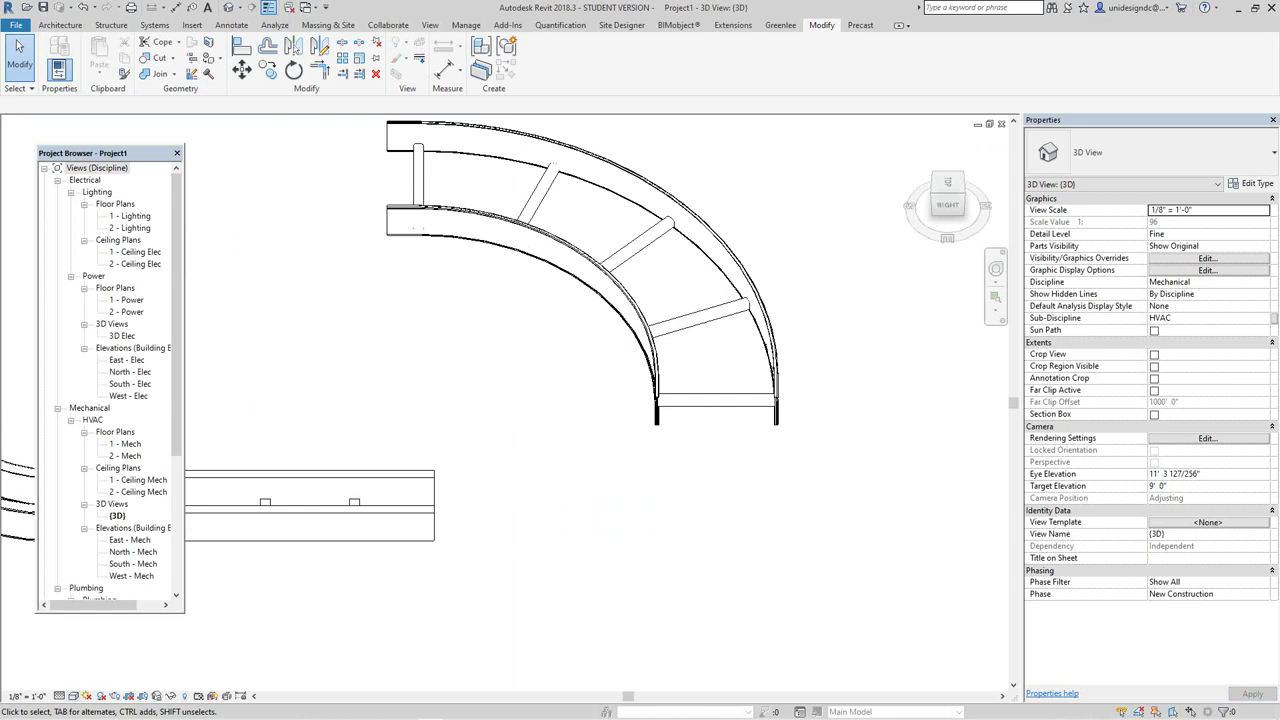
pyautogui.click(73, 696)
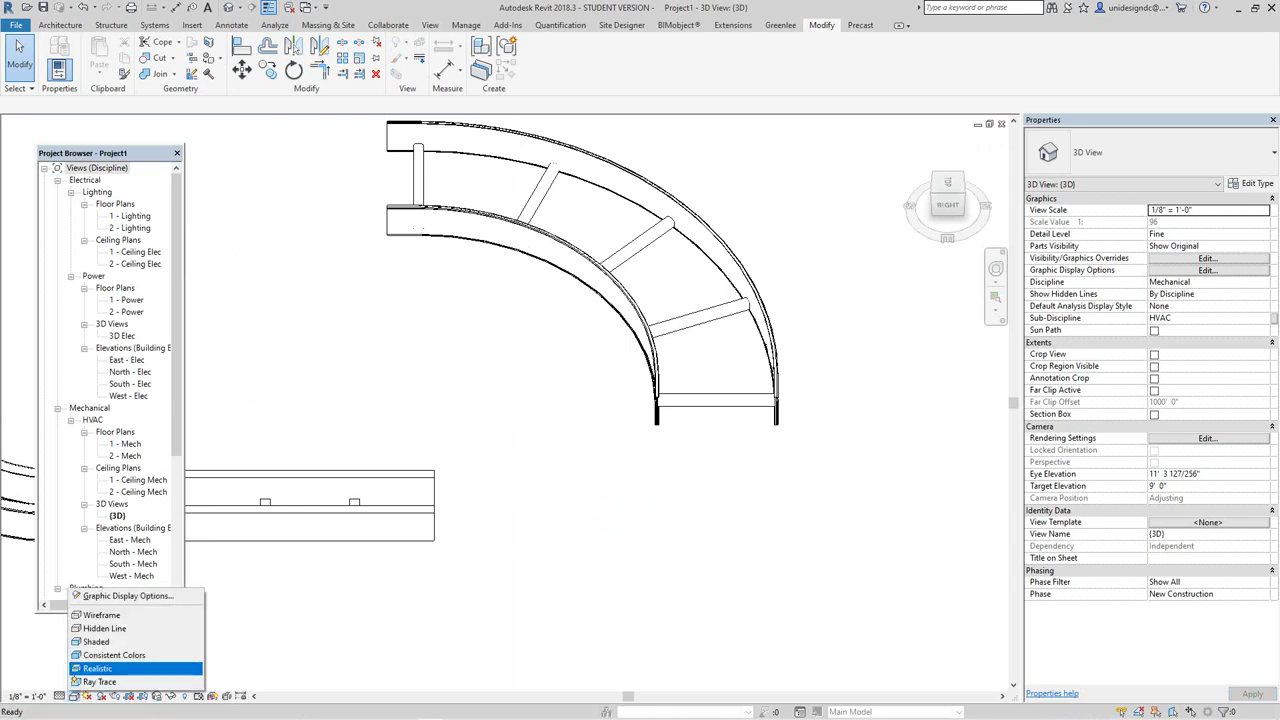
pyautogui.click(100, 668)
# Step: Examine the rails and rounded rungs of the large ladder bend from several angles
pyautogui.scroll(2, 641, 510)
pyautogui.scroll(-1, 641, 510)
pyautogui.moveTo(641, 510); pyautogui.dragTo(530, 367, button='middle')
pyautogui.scroll(-2, 540, 395)
pyautogui.scroll(5, 612, 526)
pyautogui.moveTo(535, 322); pyautogui.dragTo(630, 504, button='middle')
pyautogui.scroll(3, 654, 480)
pyautogui.scroll(-3, 738, 494)
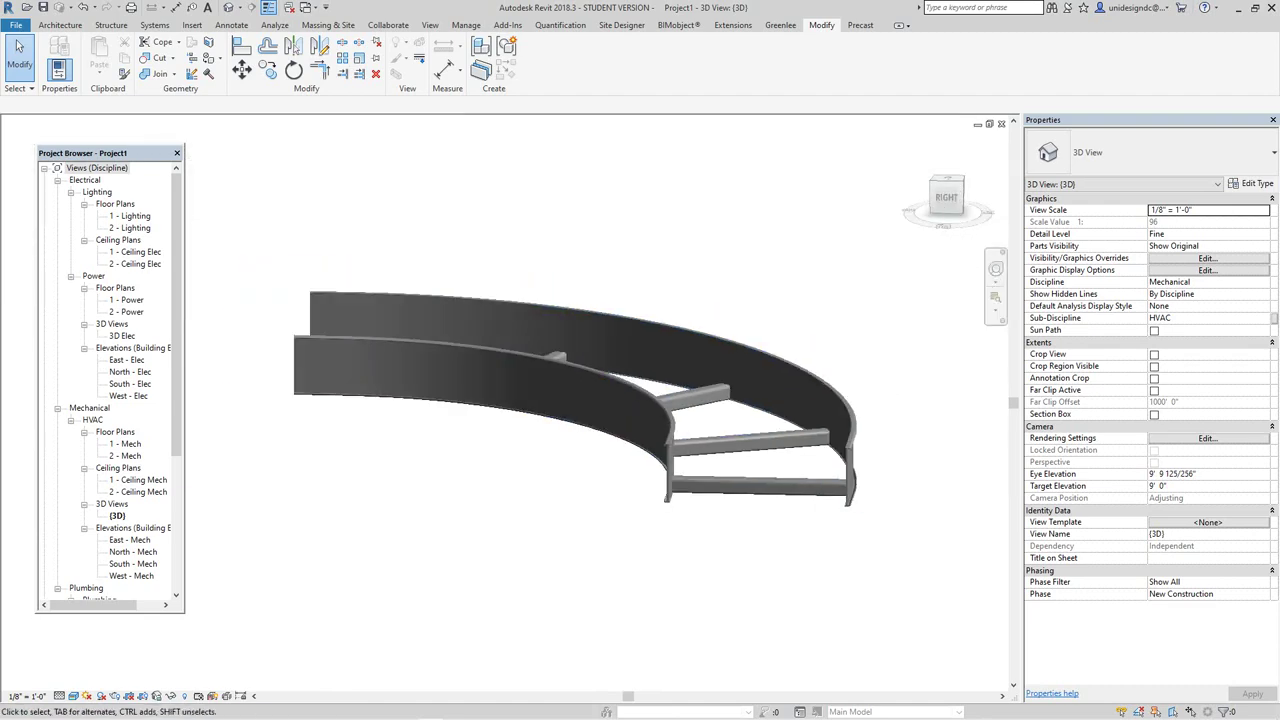
pyautogui.keyDown('shift'); pyautogui.moveTo(738, 494); pyautogui.dragTo(628, 560, button='middle'); pyautogui.keyUp('shift')
pyautogui.keyDown('shift'); pyautogui.moveTo(725, 320); pyautogui.dragTo(625, 314, button='middle'); pyautogui.keyUp('shift')
pyautogui.keyDown('shift'); pyautogui.moveTo(625, 535); pyautogui.dragTo(552, 479, button='middle'); pyautogui.keyUp('shift')
pyautogui.scroll(-1, 545, 556)
pyautogui.scroll(2, 552, 479)
pyautogui.scroll(-1, 576, 360)
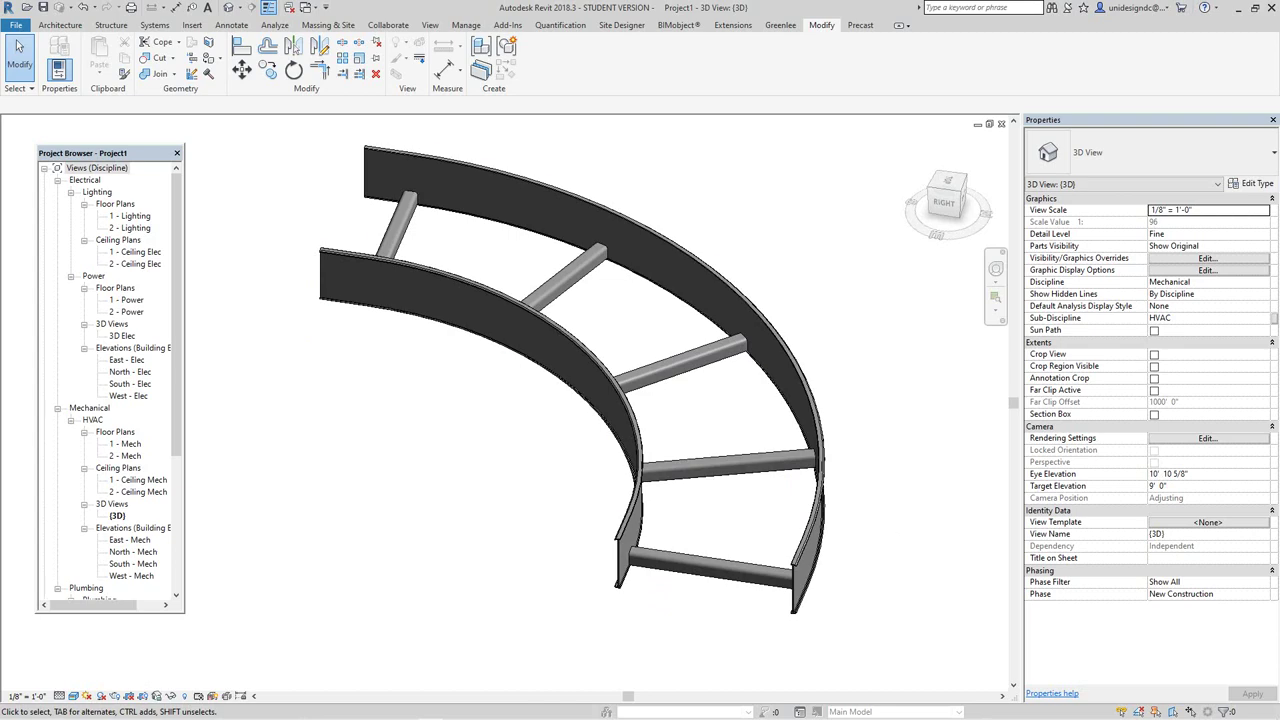
# Step: Set the height of the large Ladder Horizontal Bend to 6" and deselect it
pyautogui.click(592, 366)
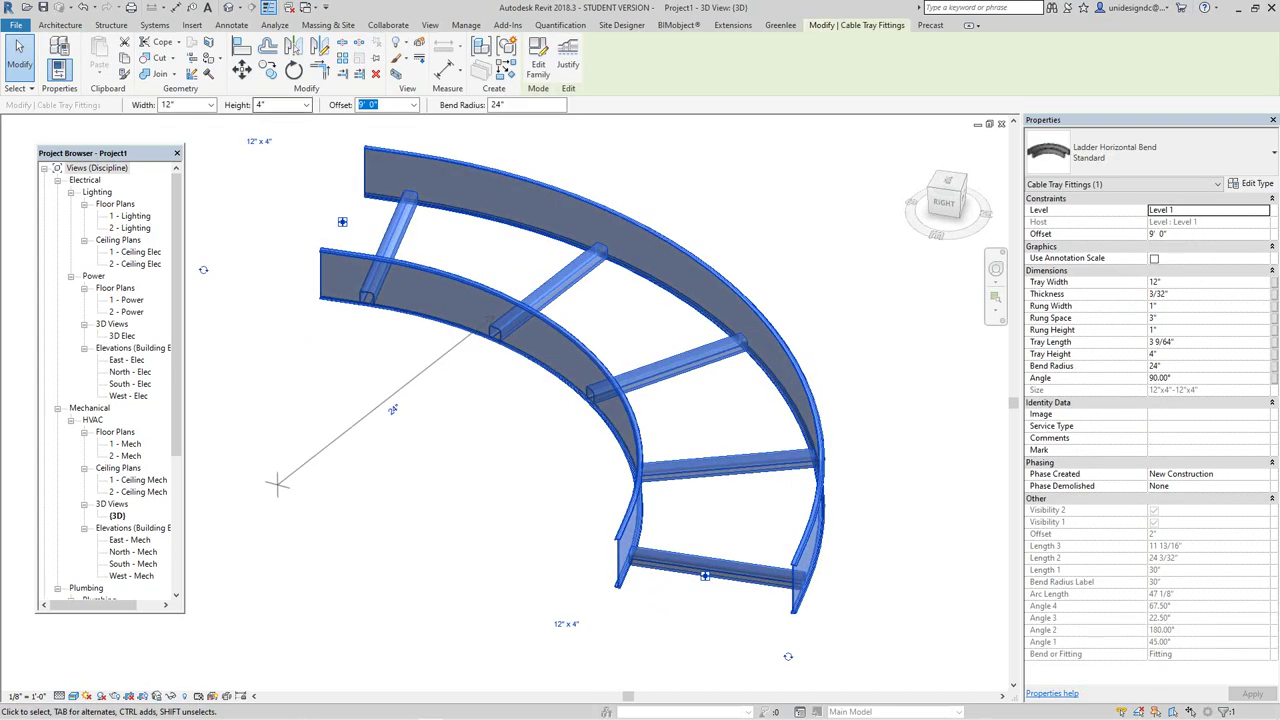
pyautogui.click(306, 105)
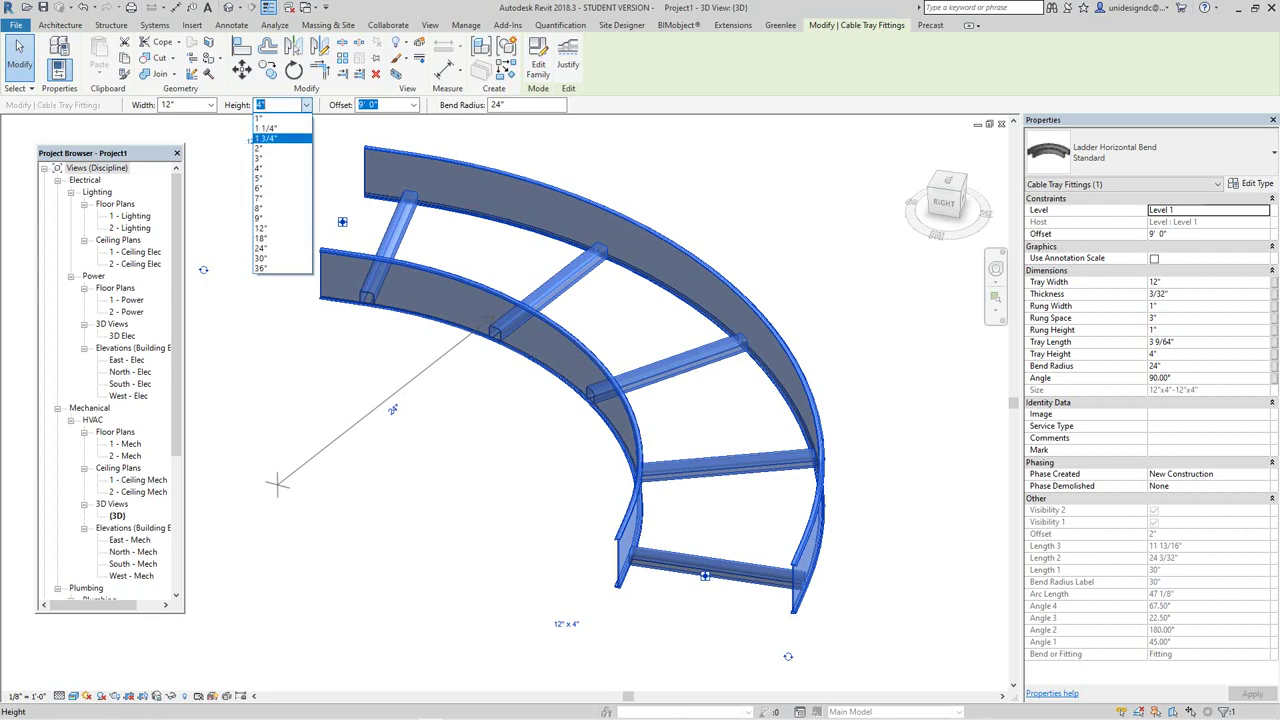
pyautogui.click(278, 187)
pyautogui.press('Escape')
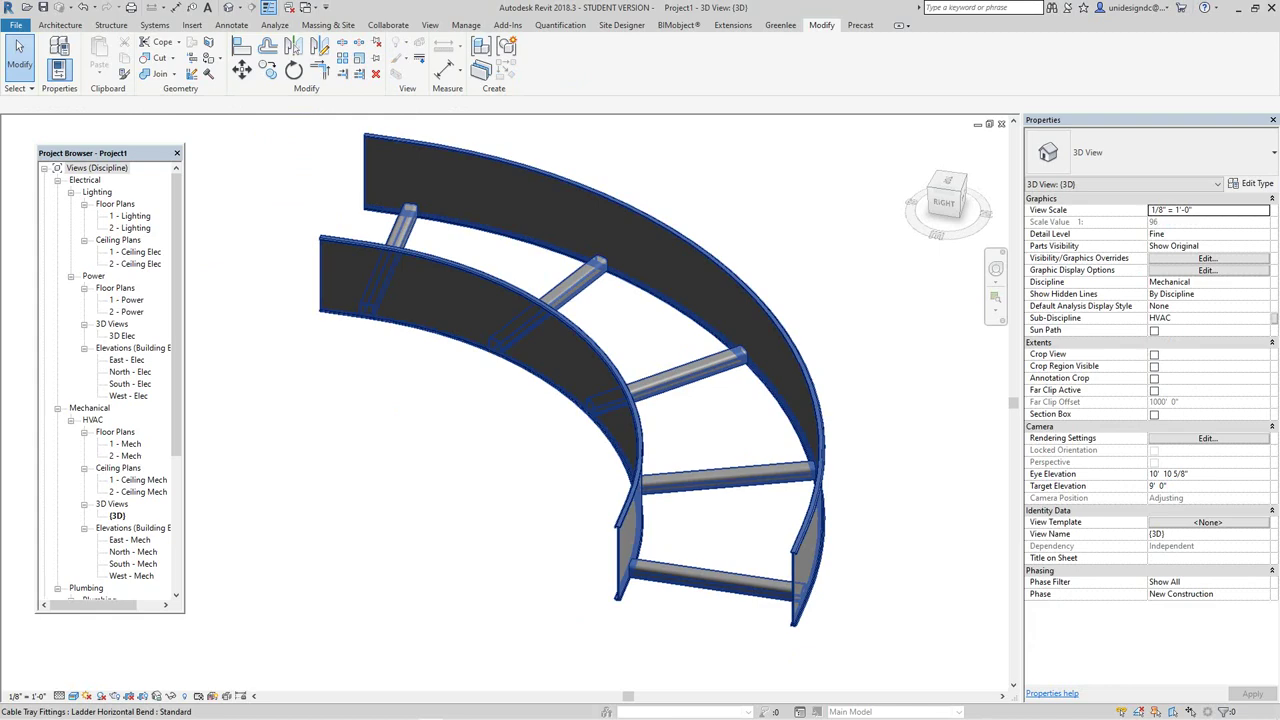
# Step: Try to set the Rung Space of the large Ladder Horizontal Bend to 6"
pyautogui.click(690, 376)
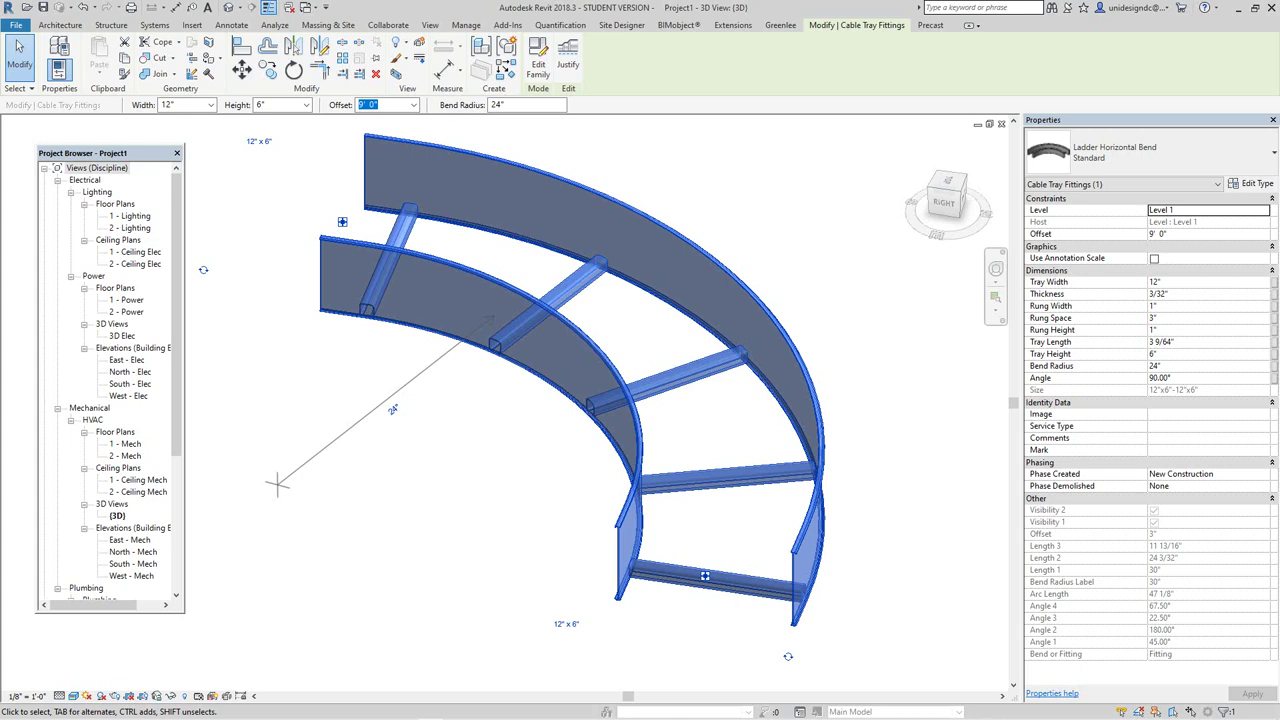
pyautogui.click(1151, 318)
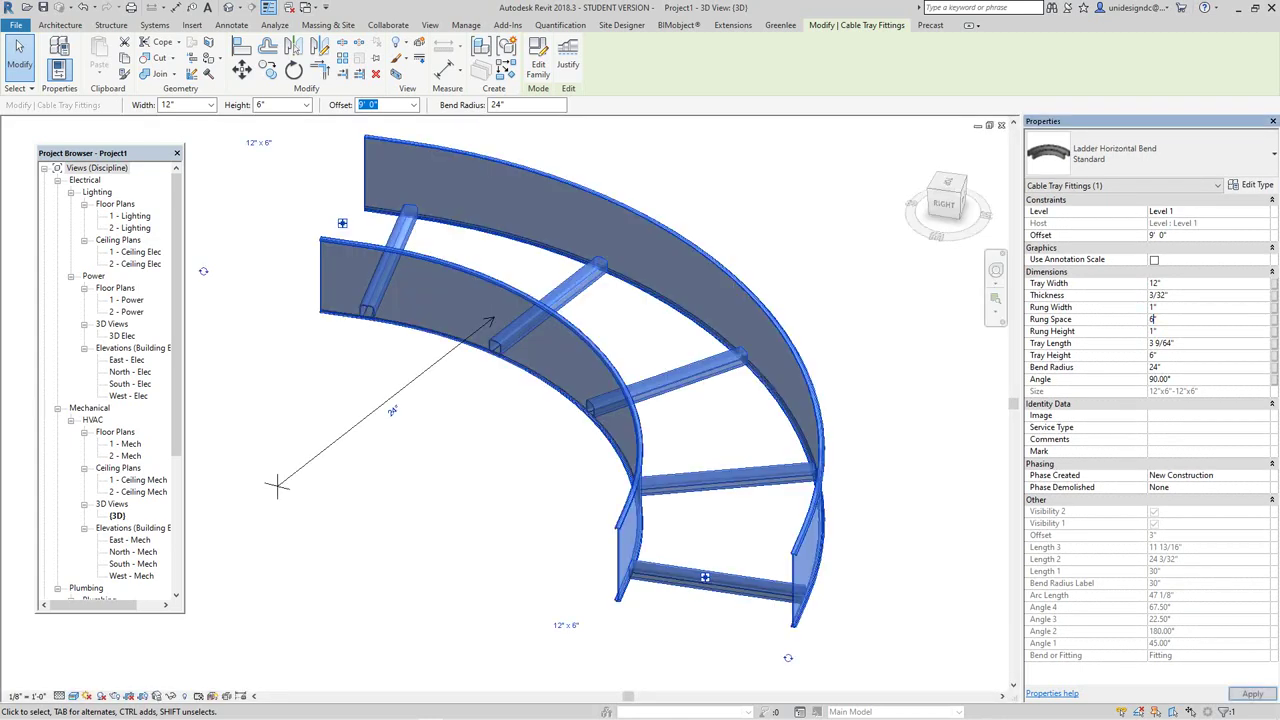
pyautogui.press('Escape')
pyautogui.press('Escape')
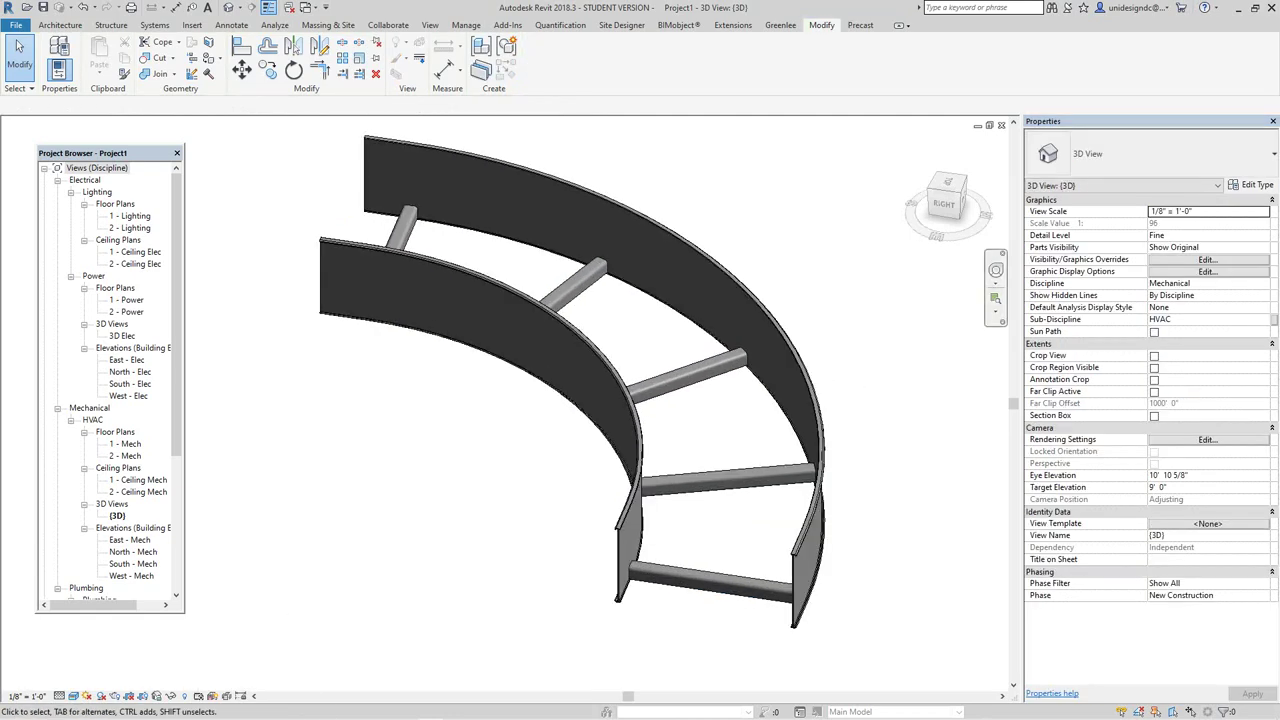
pyautogui.moveTo(254, 717)
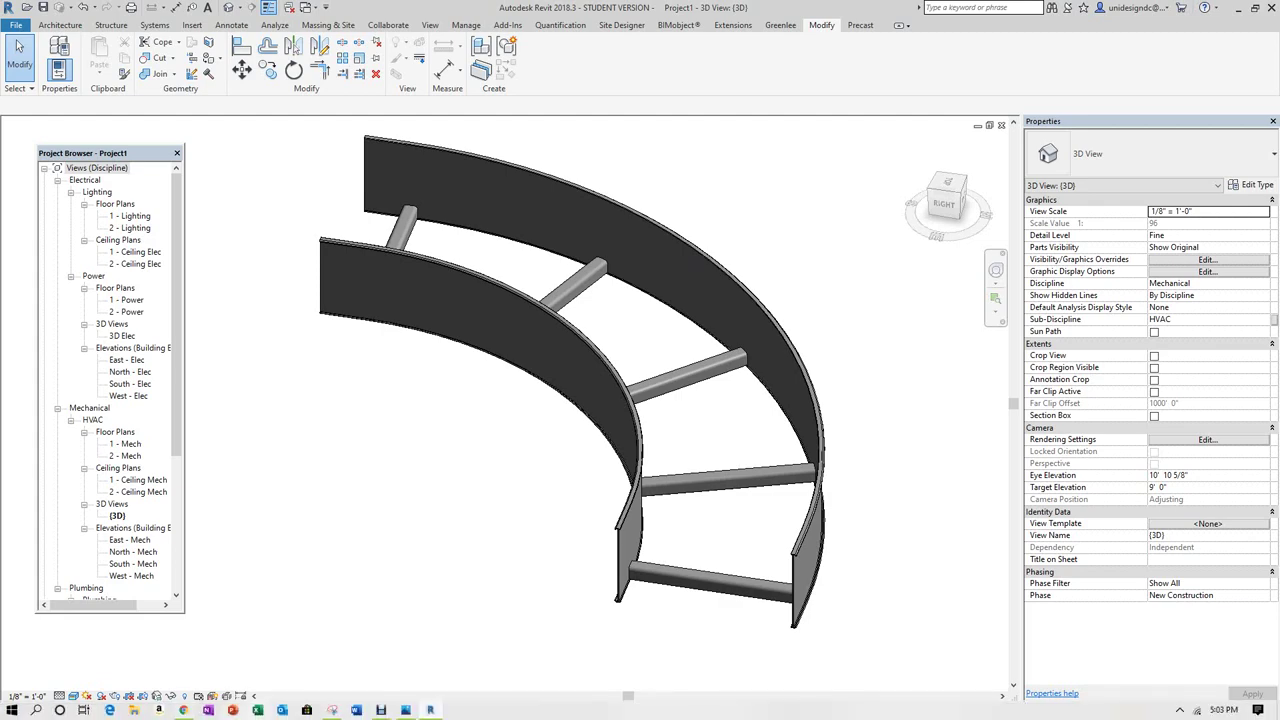
pyautogui.click(381, 710)
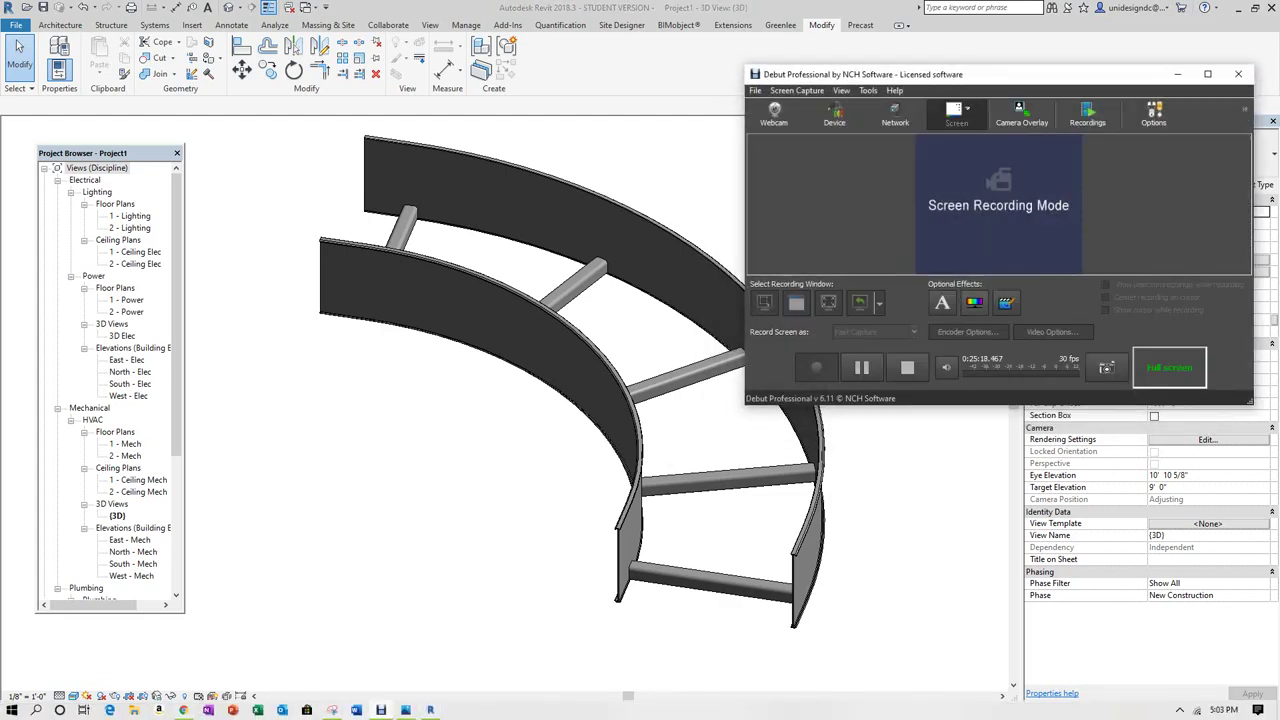